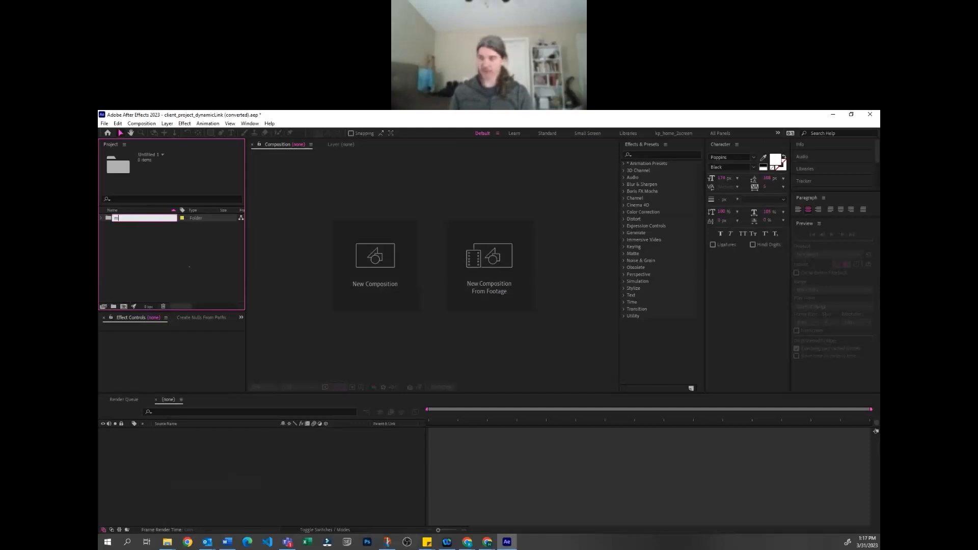
# Name the new folder main comps and create a 1920x1080, 24 fps composition in it
pyautogui.press('Return')
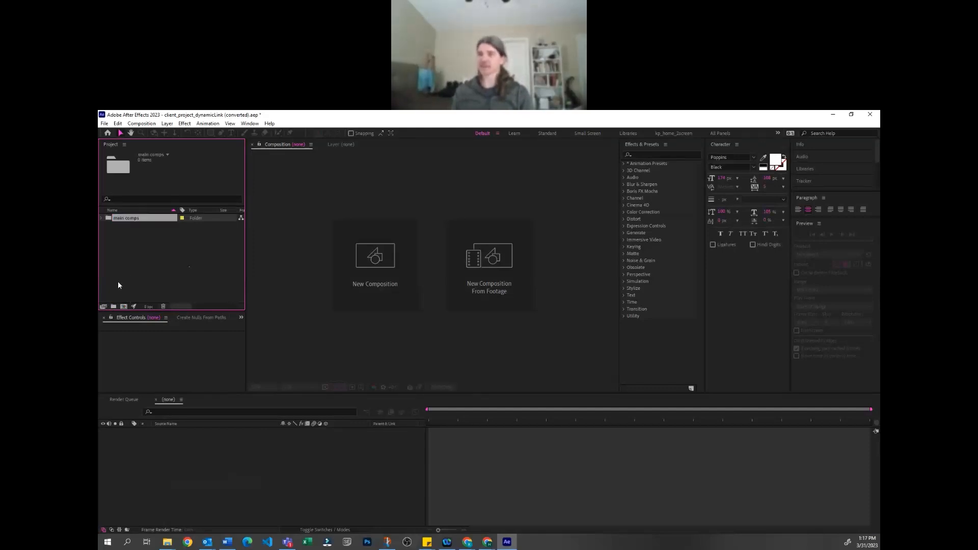
pyautogui.click(118, 281)
pyautogui.click(127, 218)
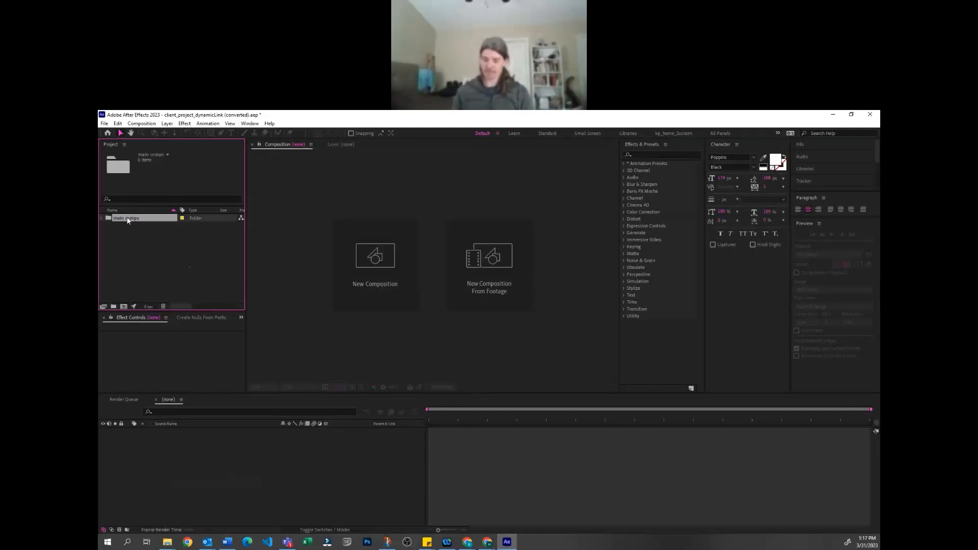
pyautogui.click(146, 124)
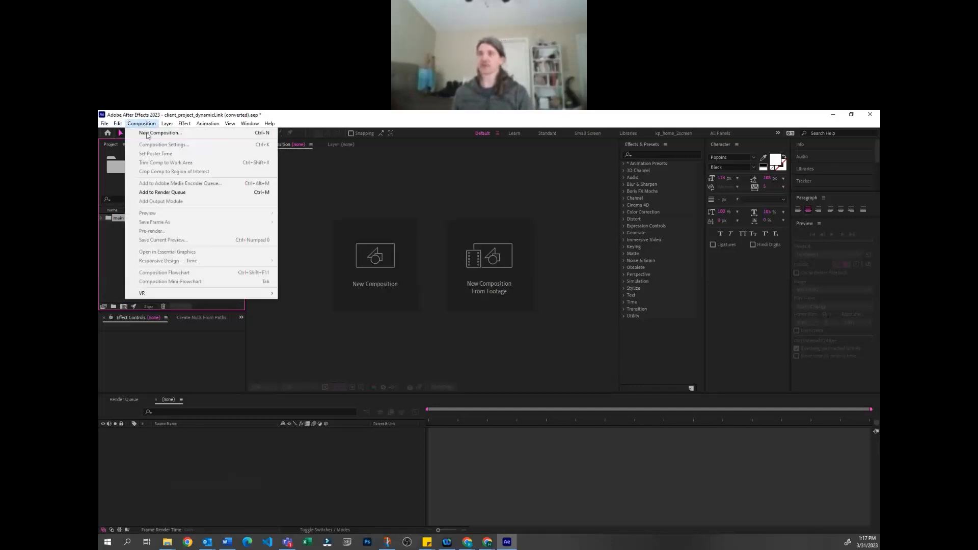
pyautogui.click(153, 137)
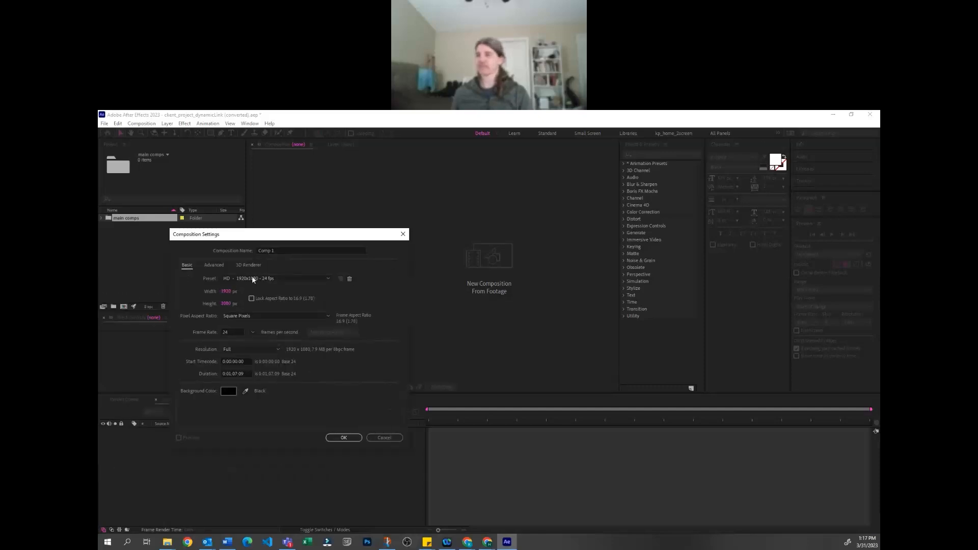
pyautogui.click(345, 438)
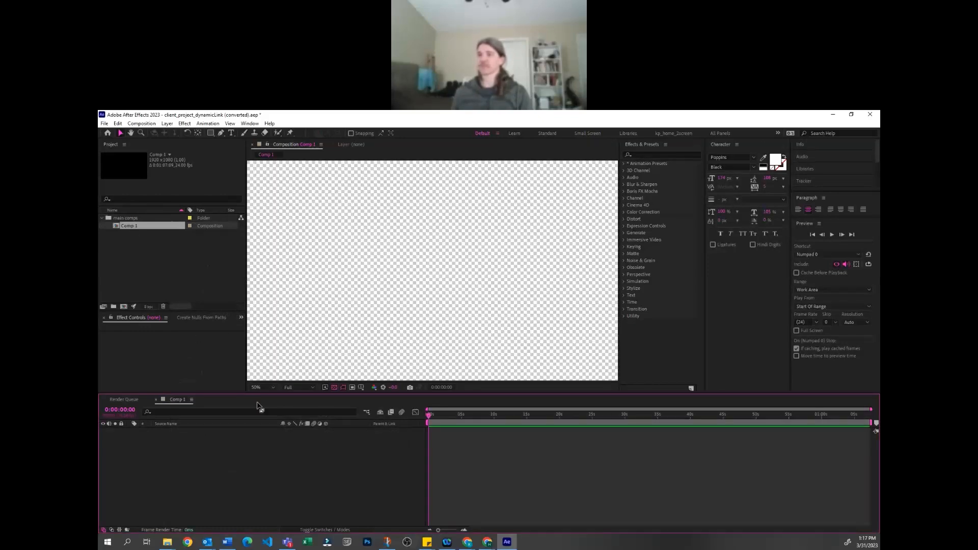
# Set the composition's duration to 10 seconds and turn off the transparency grid in the viewer
pyautogui.hotkey('ctrl', 'k')
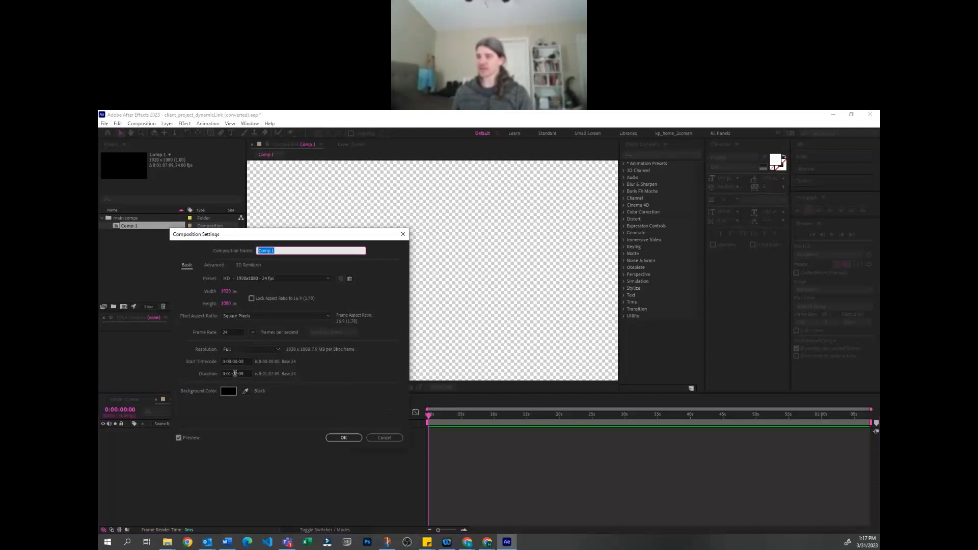
pyautogui.moveTo(229, 373); pyautogui.dragTo(237, 379)
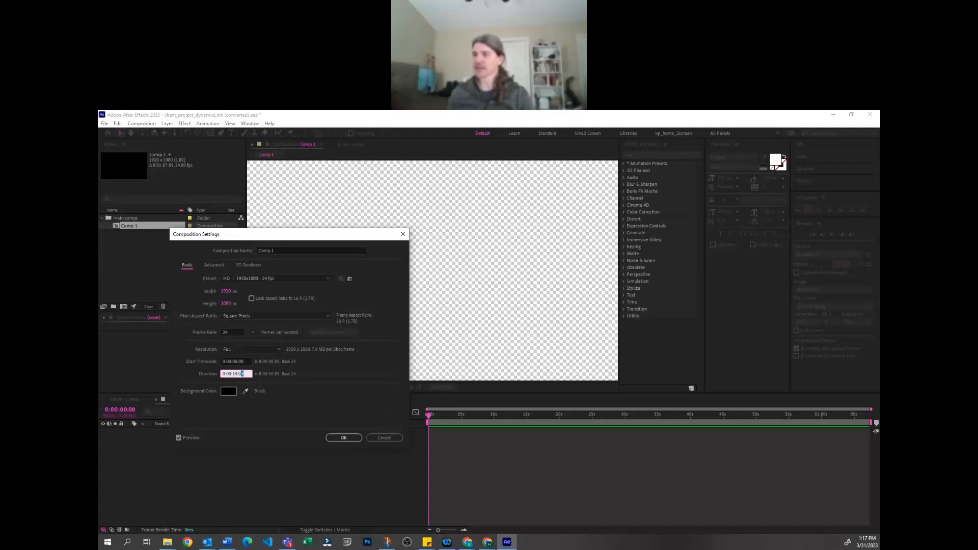
pyautogui.press('Return')
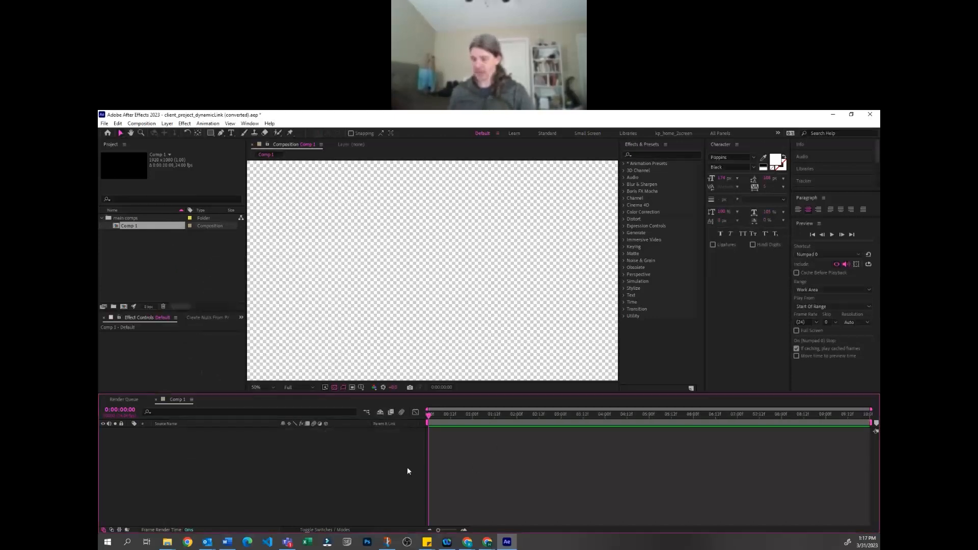
pyautogui.click(334, 387)
pyautogui.scroll(2, 498, 308)
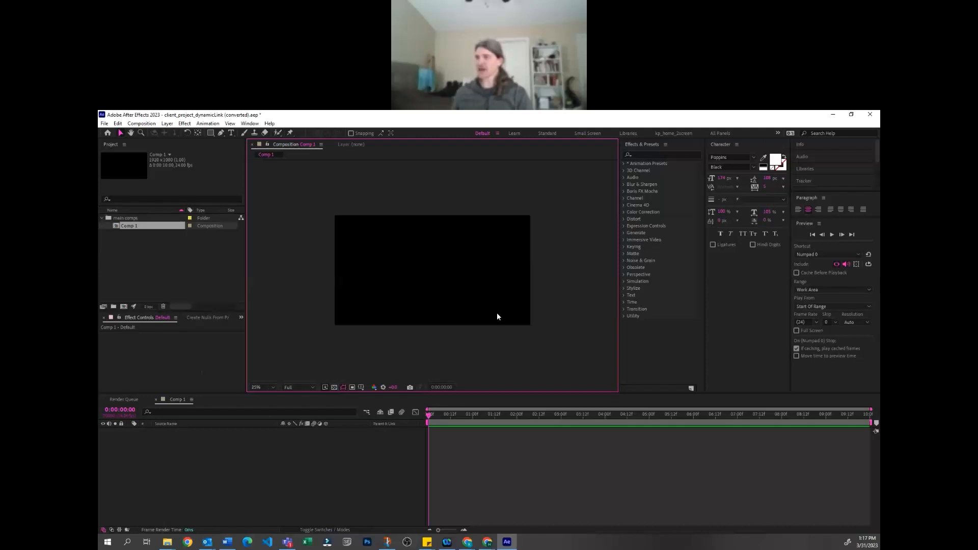
pyautogui.hotkey('alt', 'Tab')
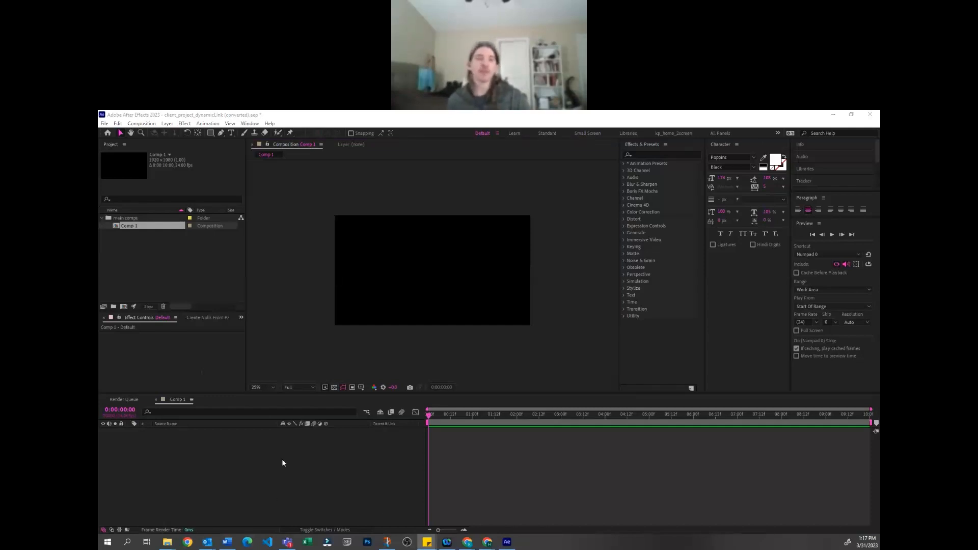
pyautogui.click(399, 380)
pyautogui.click(464, 476)
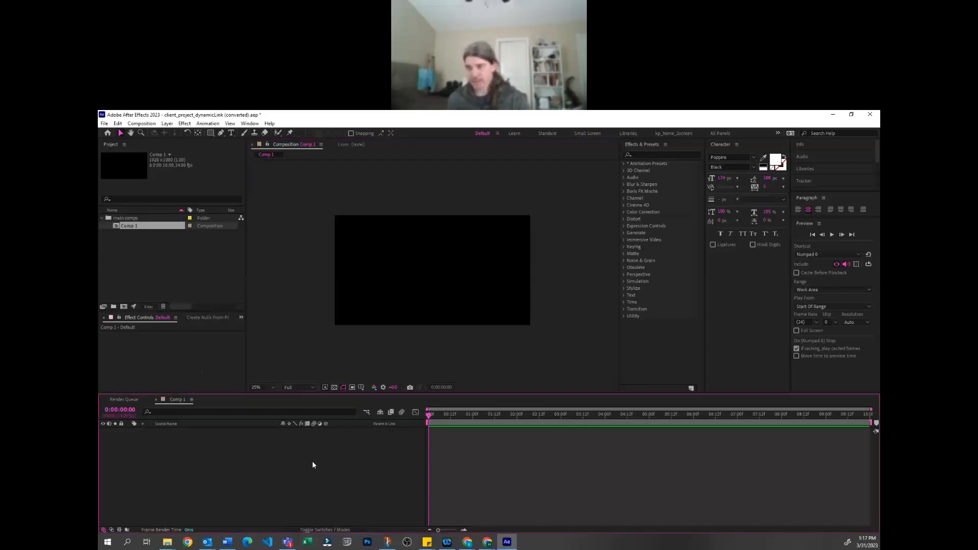
pyautogui.click(182, 279)
pyautogui.click(219, 457)
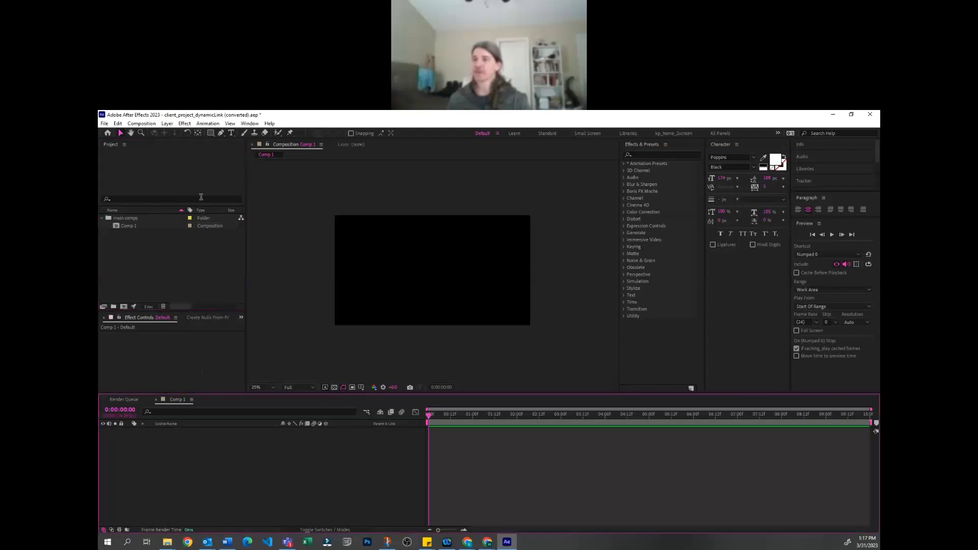
# Create a full-frame magenta solid layer in the composition
pyautogui.click(167, 123)
pyautogui.moveTo(177, 132)
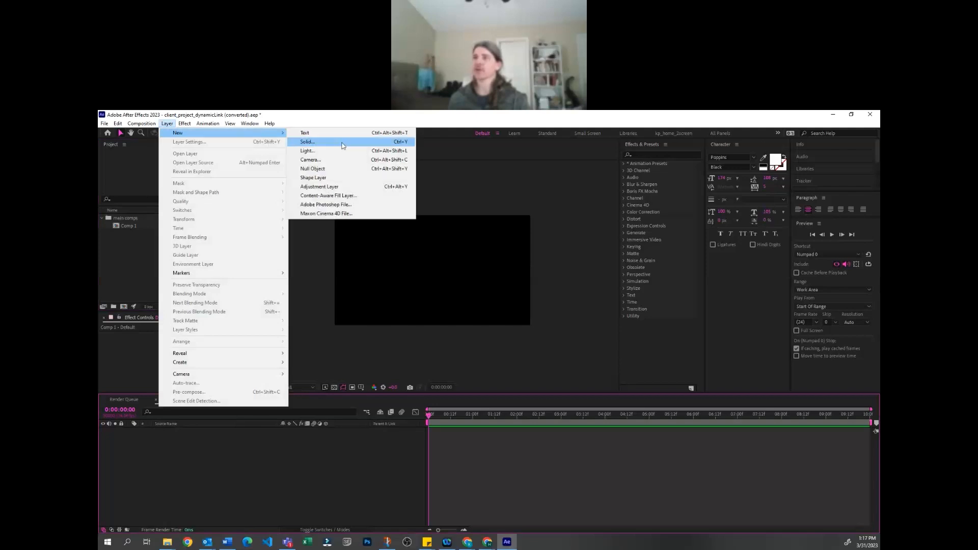
pyautogui.click(342, 145)
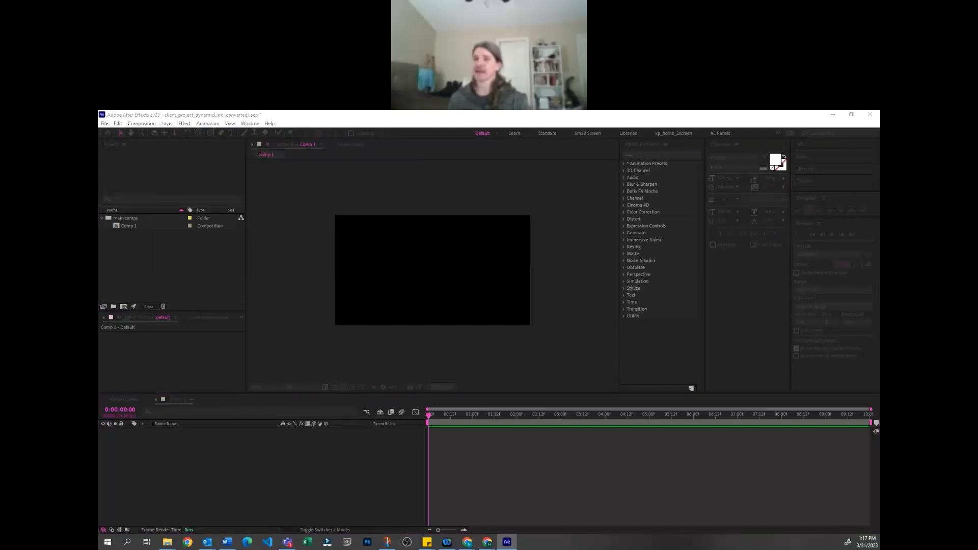
pyautogui.click(317, 453)
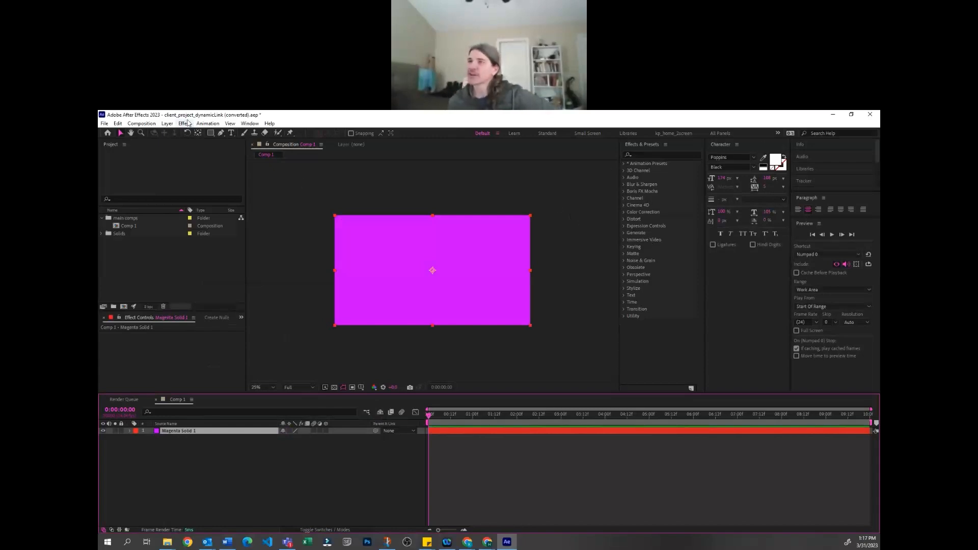
# Apply the Gradient Ramp effect to the magenta solid
pyautogui.click(201, 123)
pyautogui.moveTo(184, 124)
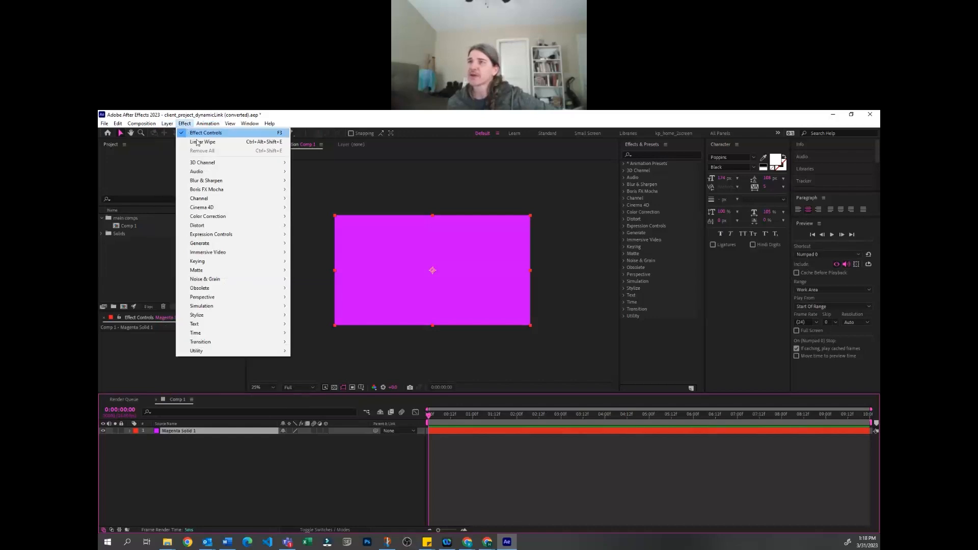
pyautogui.moveTo(204, 208)
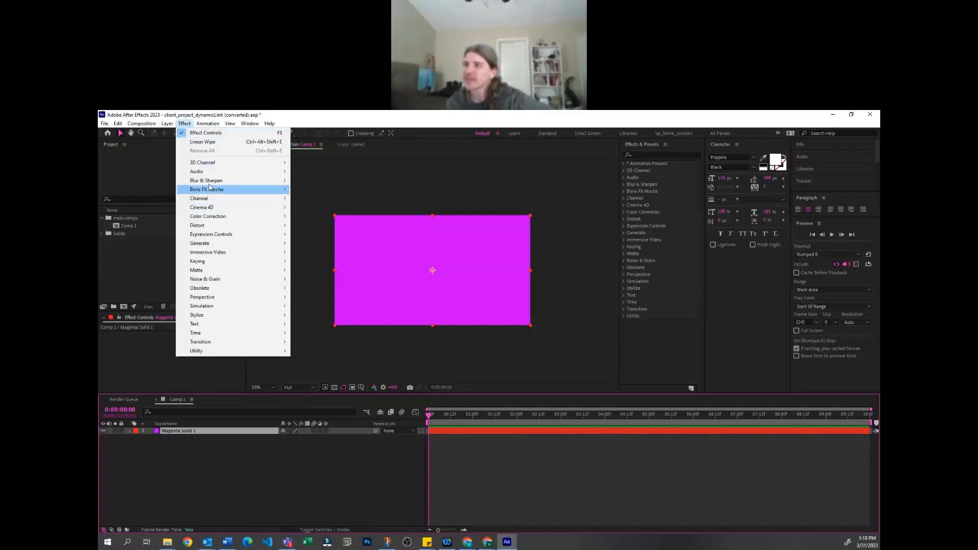
pyautogui.moveTo(207, 226)
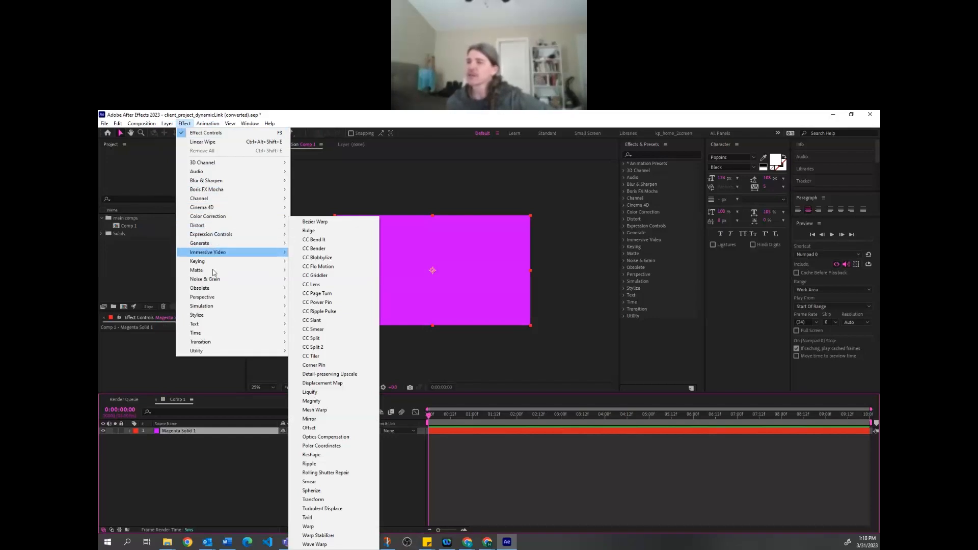
pyautogui.moveTo(220, 306)
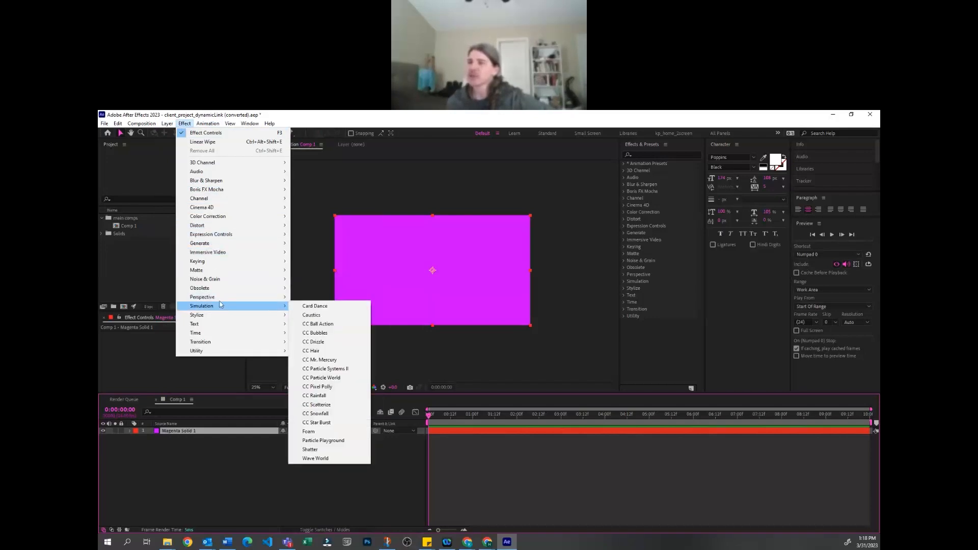
pyautogui.moveTo(232, 246)
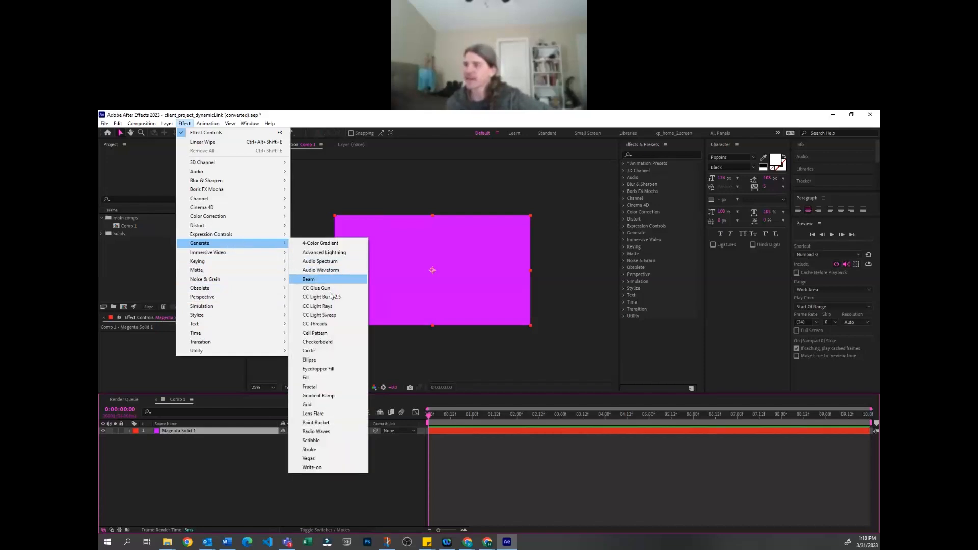
pyautogui.click(331, 396)
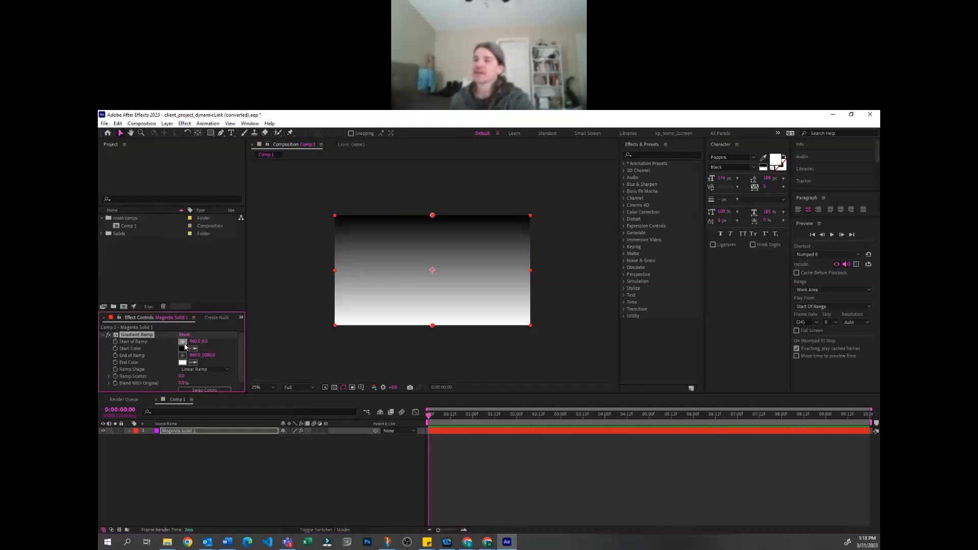
# Place the ramp's start point near the solid's upper-right corner, about 1740, 164, and its end point near the lower-left corner
pyautogui.moveTo(432, 215); pyautogui.dragTo(516, 215)
pyautogui.moveTo(432, 325); pyautogui.dragTo(342, 325)
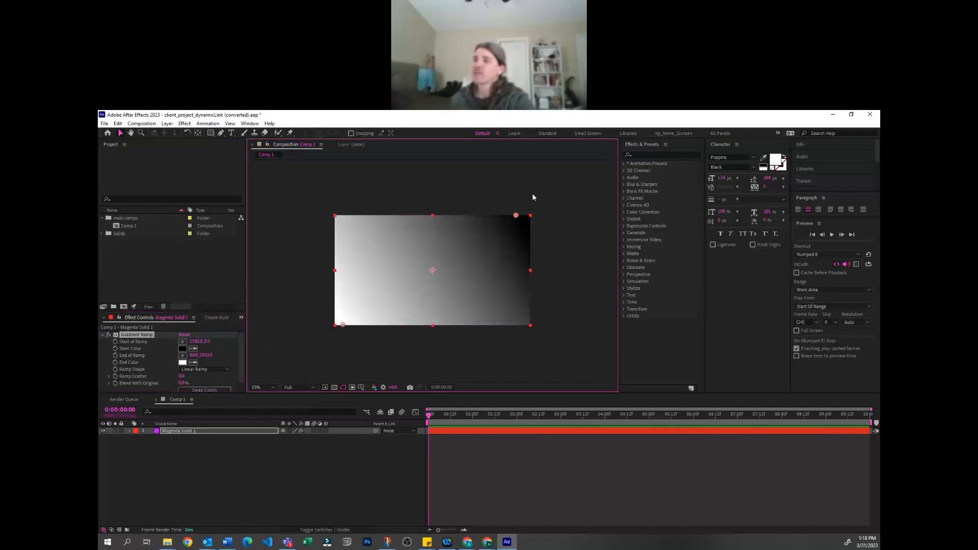
pyautogui.moveTo(515, 215); pyautogui.dragTo(512, 232)
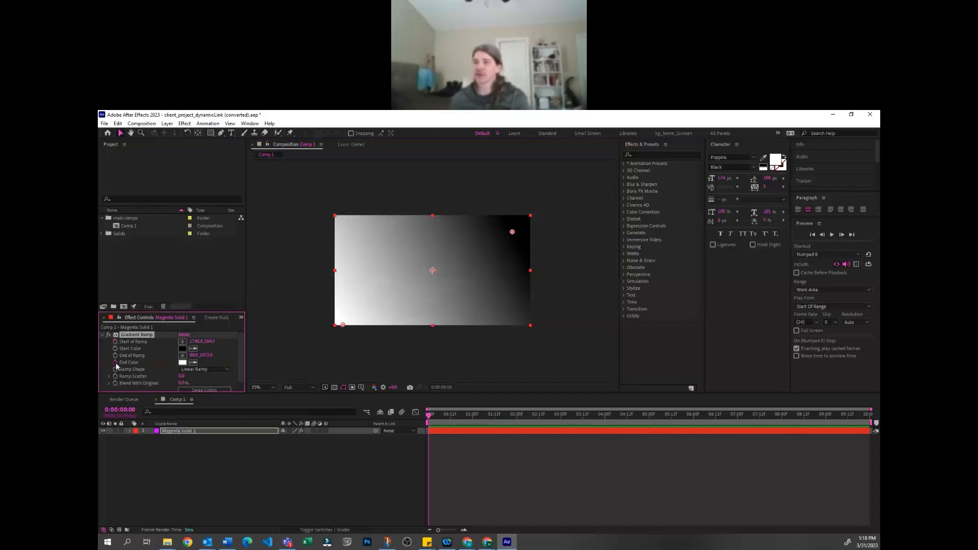
# At 0:00:02:08, move the ramp's start point near the solid's upper-left corner and its end point near the lower-right corner
pyautogui.moveTo(510, 414); pyautogui.dragTo(532, 413)
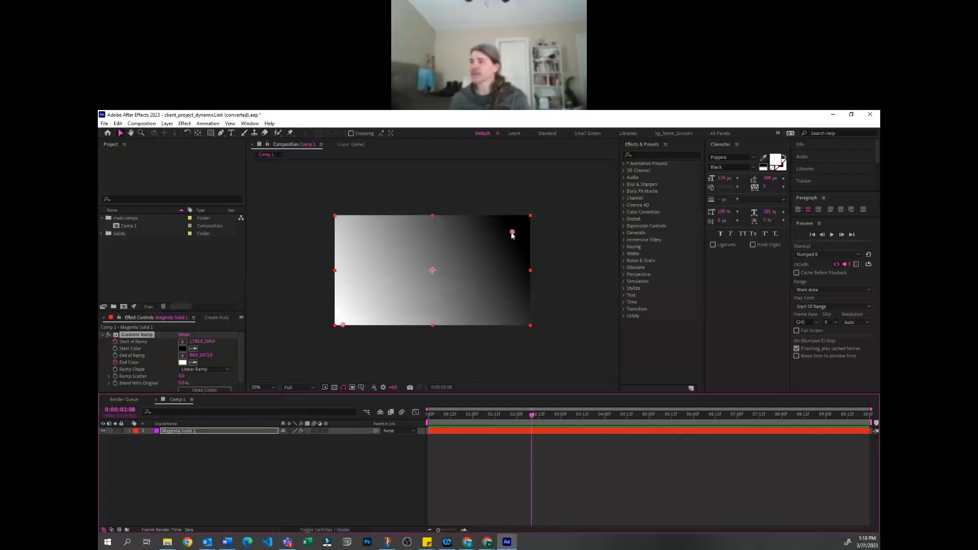
pyautogui.moveTo(512, 232); pyautogui.dragTo(355, 232)
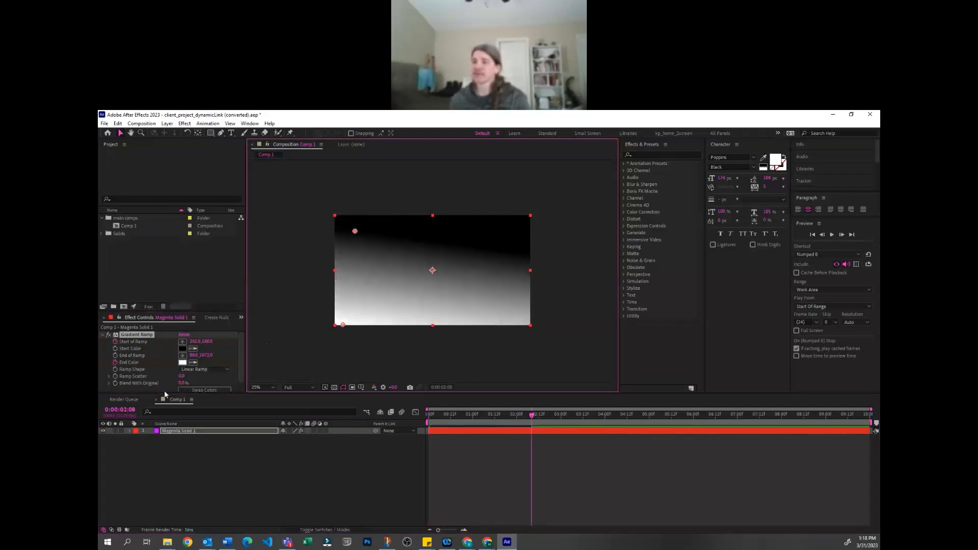
pyautogui.click(176, 430)
pyautogui.click(136, 334)
pyautogui.moveTo(343, 325); pyautogui.dragTo(522, 323)
# End the work area at 0:00:02:08 and preview the gradient animation
pyautogui.press('n')
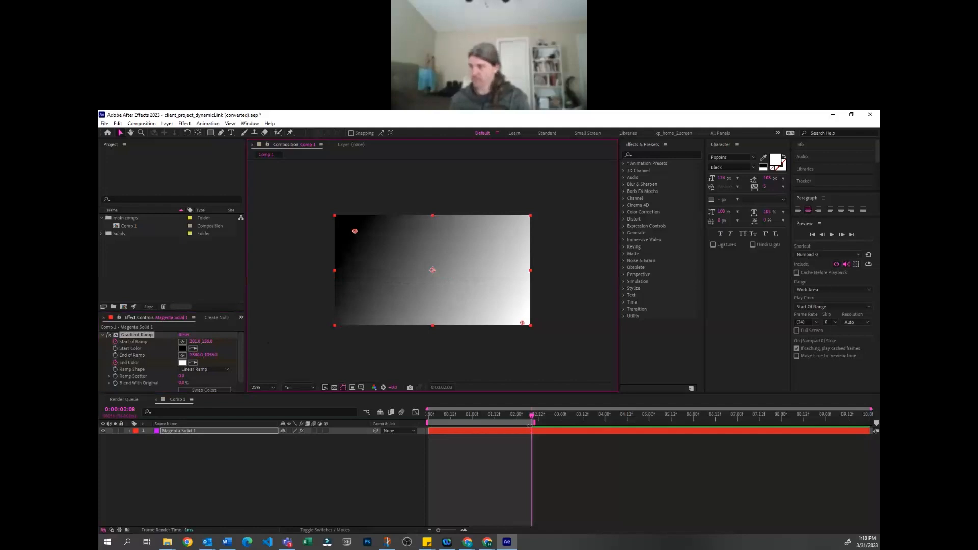
pyautogui.press('space')
pyautogui.click(443, 456)
# Set the Gradient Ramp's start color to a saturated royal blue
pyautogui.click(201, 362)
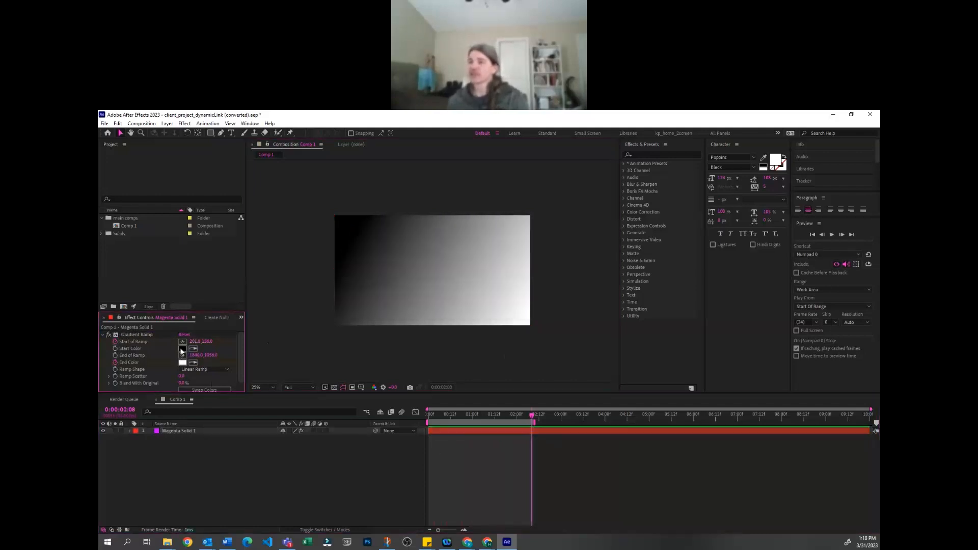
pyautogui.click(182, 349)
pyautogui.click(410, 334)
pyautogui.click(377, 304)
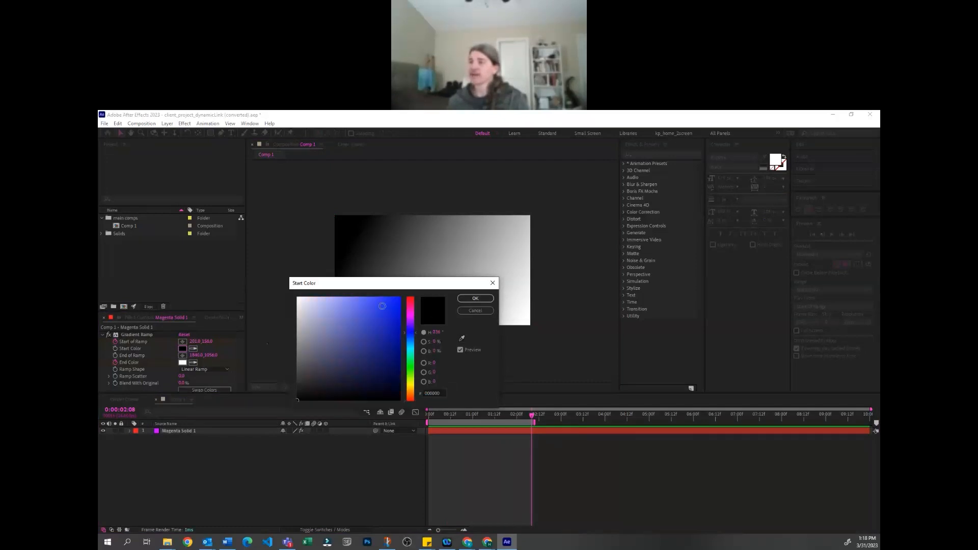
pyautogui.click(476, 299)
# Set the Gradient Ramp's end color to a lighter sky blue and preview the animation
pyautogui.click(182, 362)
pyautogui.click(412, 341)
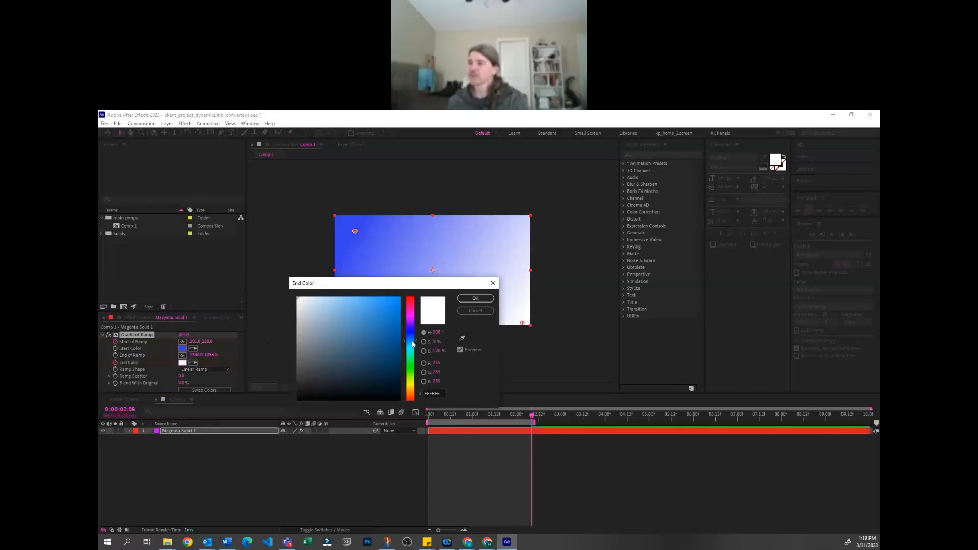
pyautogui.click(386, 307)
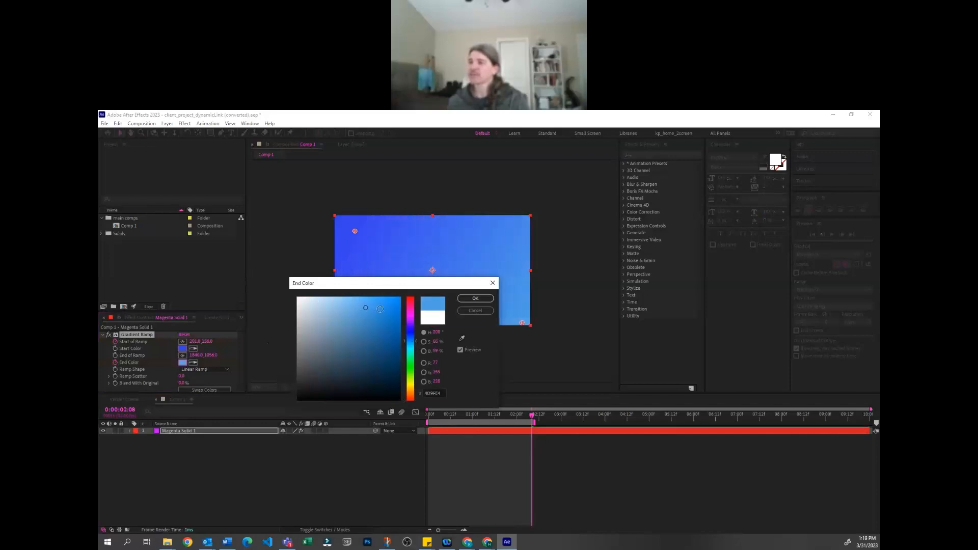
pyautogui.click(490, 299)
pyautogui.click(469, 494)
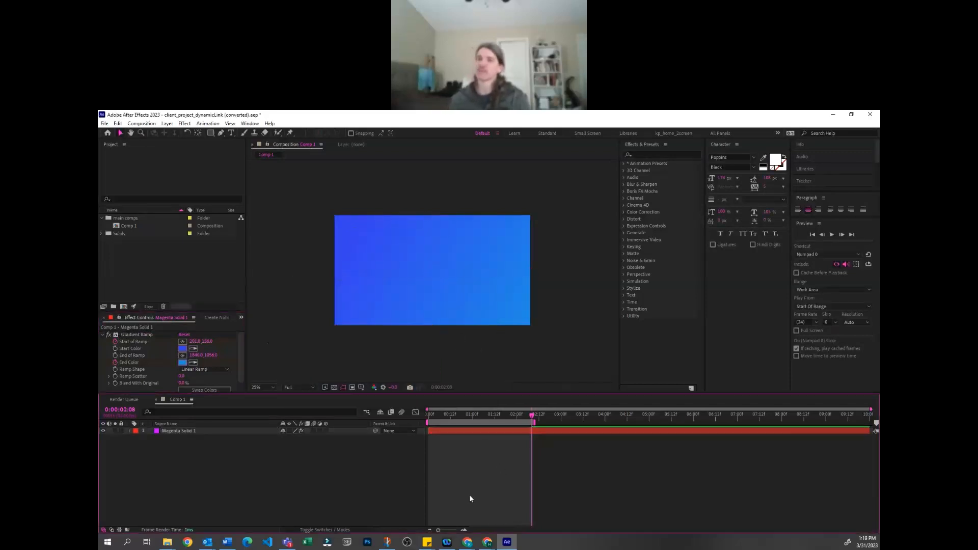
pyautogui.press('space')
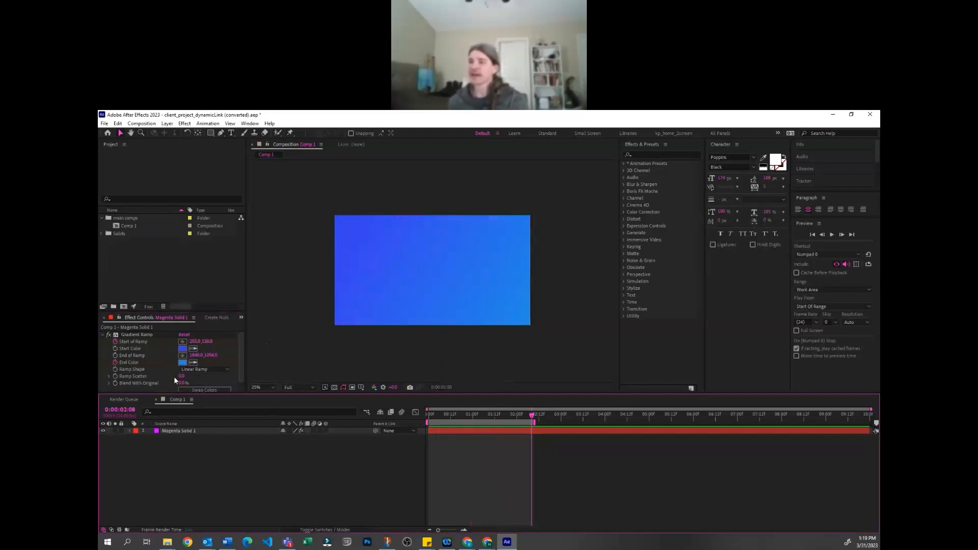
# Keyframe End of Ramp instead of End Color, moving the end point near the solid's lower-left corner at 0:00:00:00
pyautogui.click(137, 334)
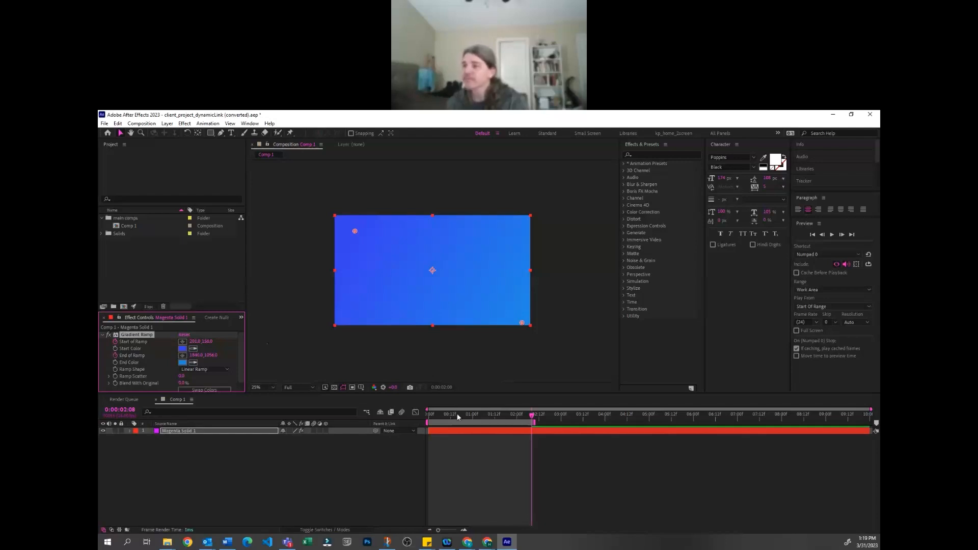
pyautogui.click(428, 414)
pyautogui.moveTo(522, 324); pyautogui.dragTo(368, 324)
pyautogui.click(367, 332)
pyautogui.press('space')
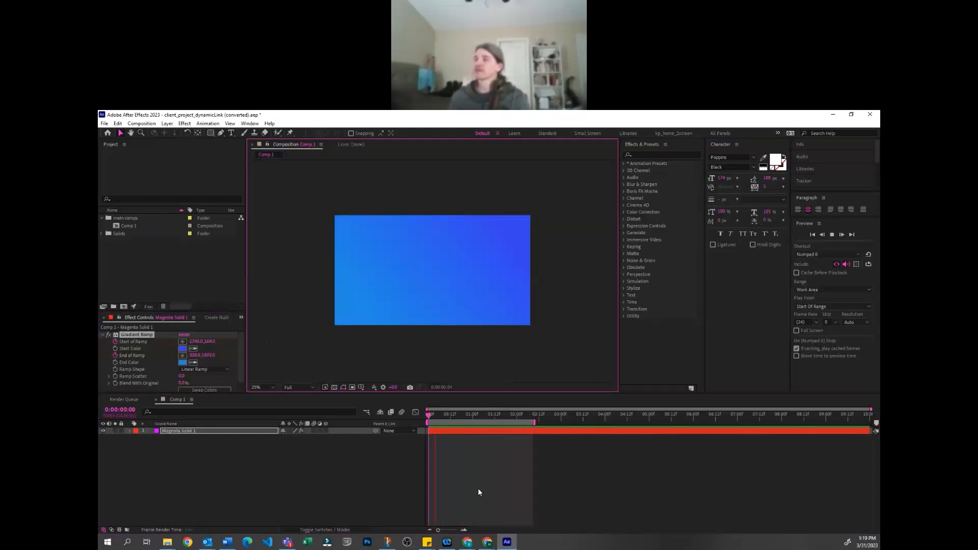
# Reveal the solid's Gradient Ramp keyframes and remove the animation from Start of Ramp and End of Ramp
pyautogui.click(235, 493)
pyautogui.press('e')
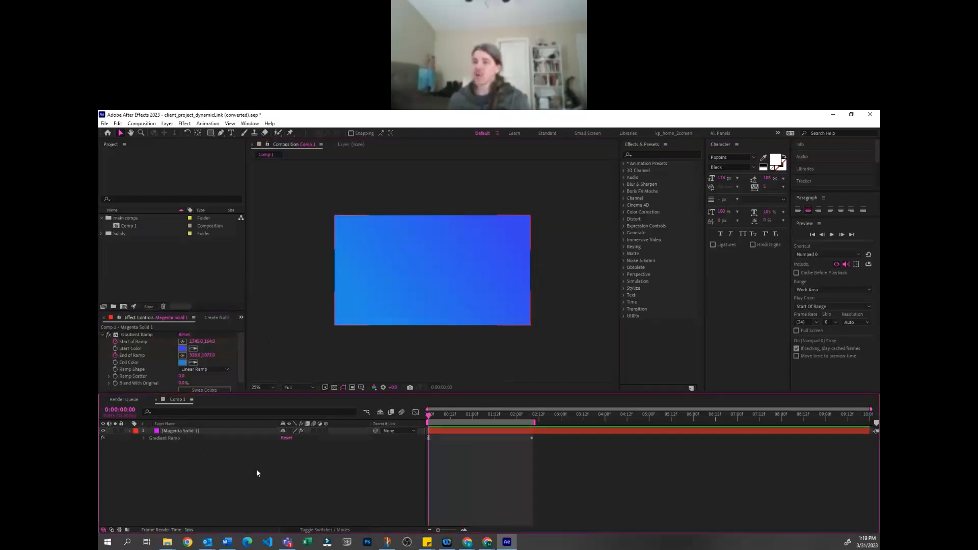
pyautogui.click(189, 438)
pyautogui.press('u')
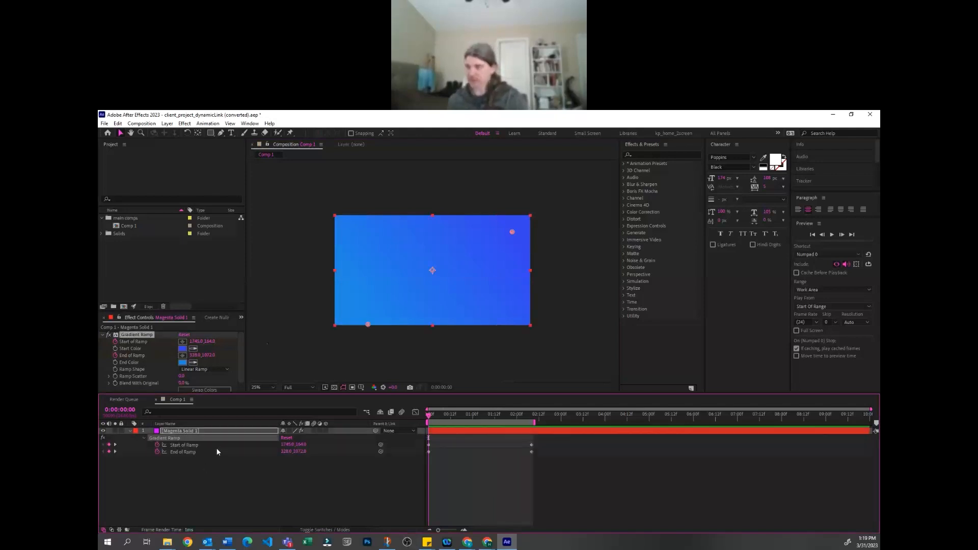
pyautogui.click(201, 430)
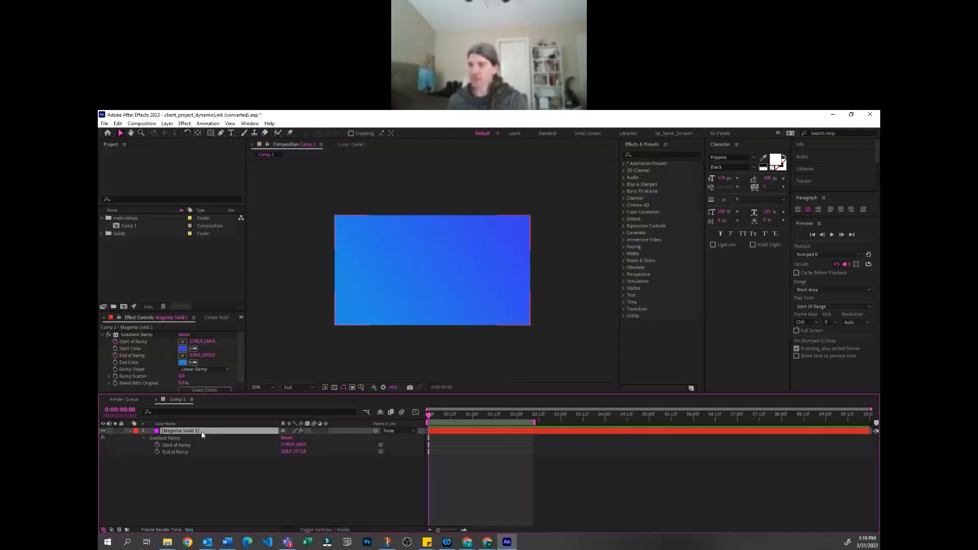
# Scale the solid up to about 134% and start keyframing its Rotation at 0:00:00:00
pyautogui.press('s')
pyautogui.moveTo(293, 438); pyautogui.dragTo(298, 442)
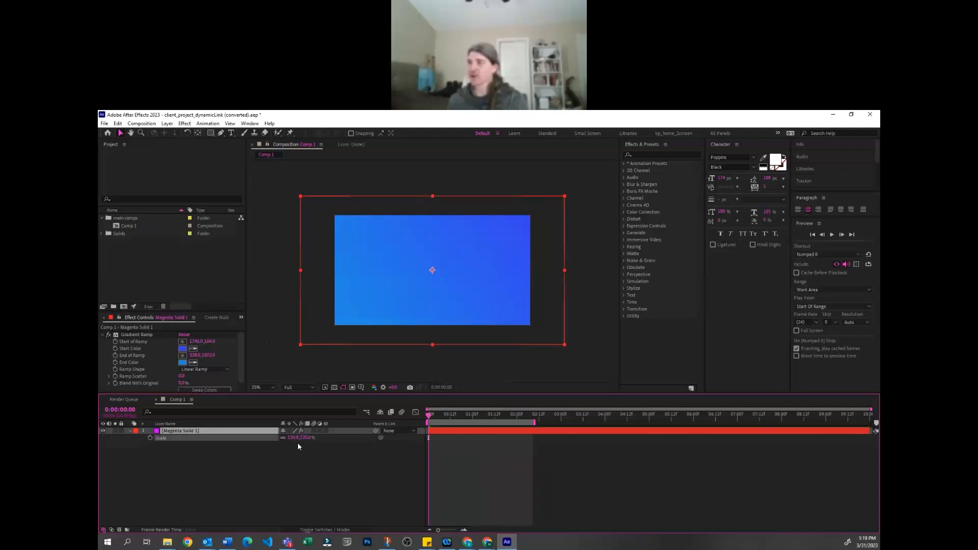
pyautogui.hotkey('shift', 'r')
pyautogui.click(150, 445)
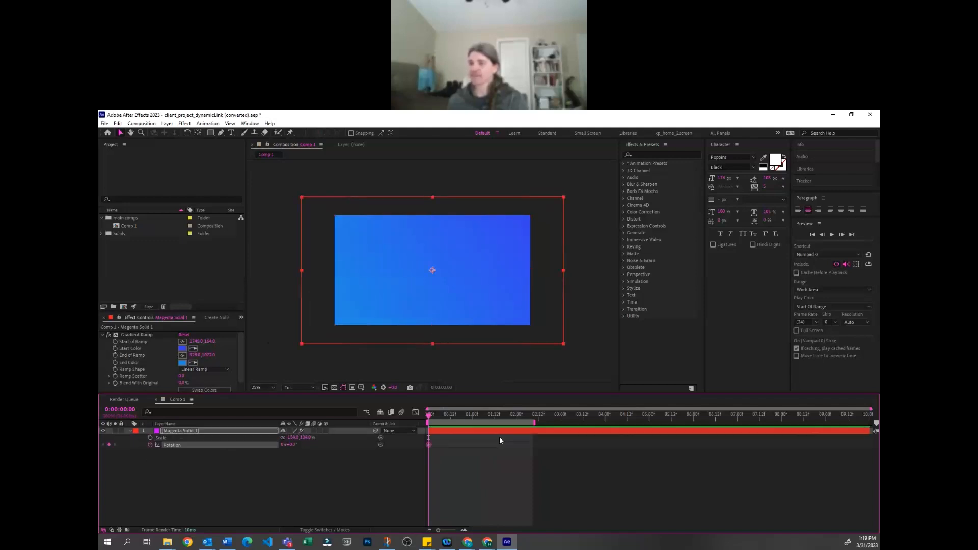
# Rotate the solid about 18 degrees clockwise at 0:00:02:07 to add a second Rotation keyframe
pyautogui.click(518, 414)
pyautogui.moveTo(539, 412); pyautogui.dragTo(530, 413)
pyautogui.press('w')
pyautogui.moveTo(545, 319); pyautogui.dragTo(510, 356)
pyautogui.click(180, 502)
pyautogui.press('v')
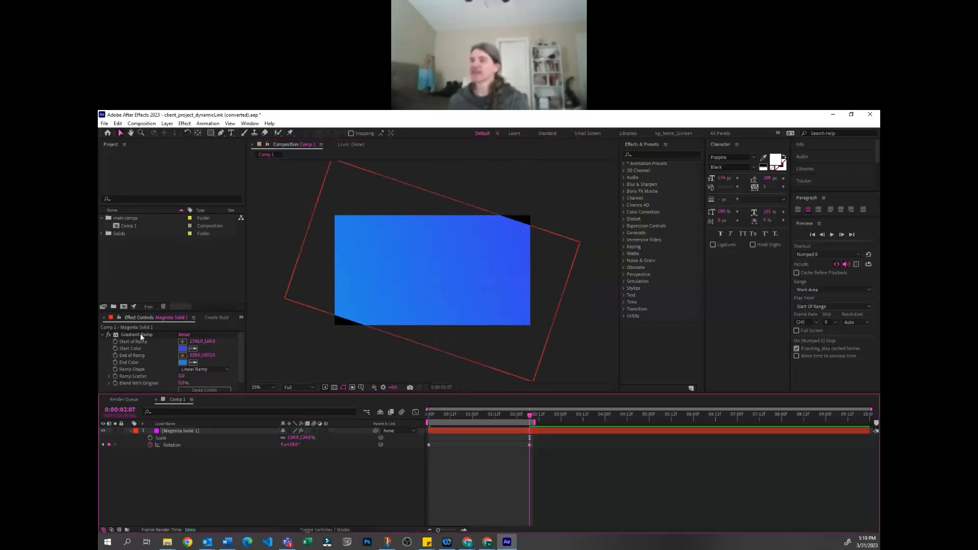
# Try to reposition the Gradient Ramp's end point on the rotated solid, and undo the move
pyautogui.click(140, 334)
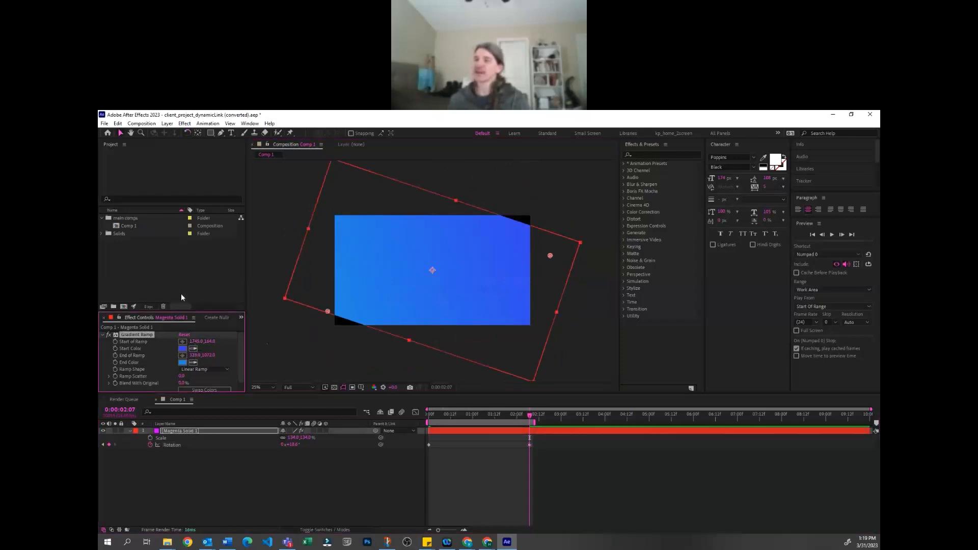
pyautogui.moveTo(327, 311); pyautogui.dragTo(345, 305)
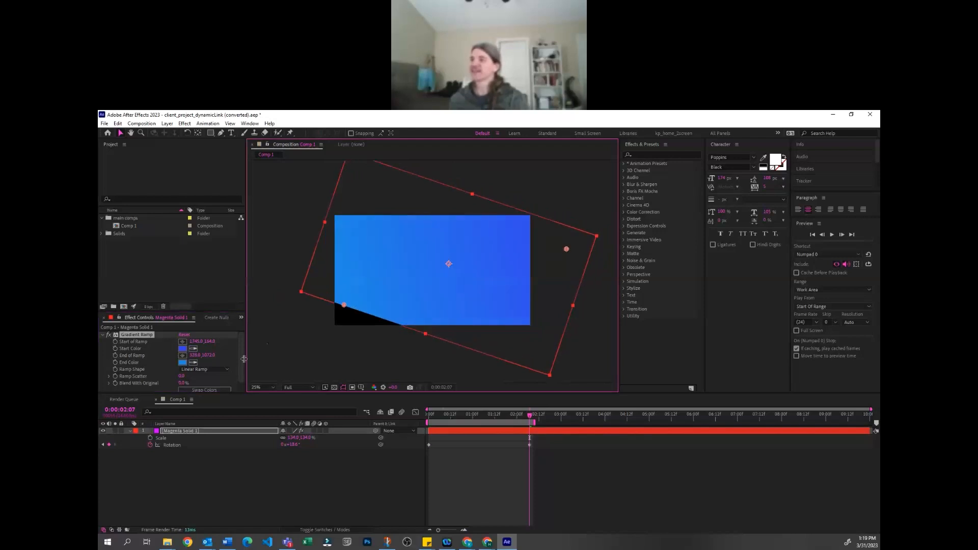
pyautogui.click(179, 453)
pyautogui.hotkey('ctrl', 'z')
pyautogui.click(181, 454)
# Try removing the Gradient Ramp effect from the solid, and undo the removal
pyautogui.click(182, 431)
pyautogui.press('e')
pyautogui.click(182, 460)
pyautogui.click(176, 431)
pyautogui.click(174, 438)
pyautogui.press('Delete')
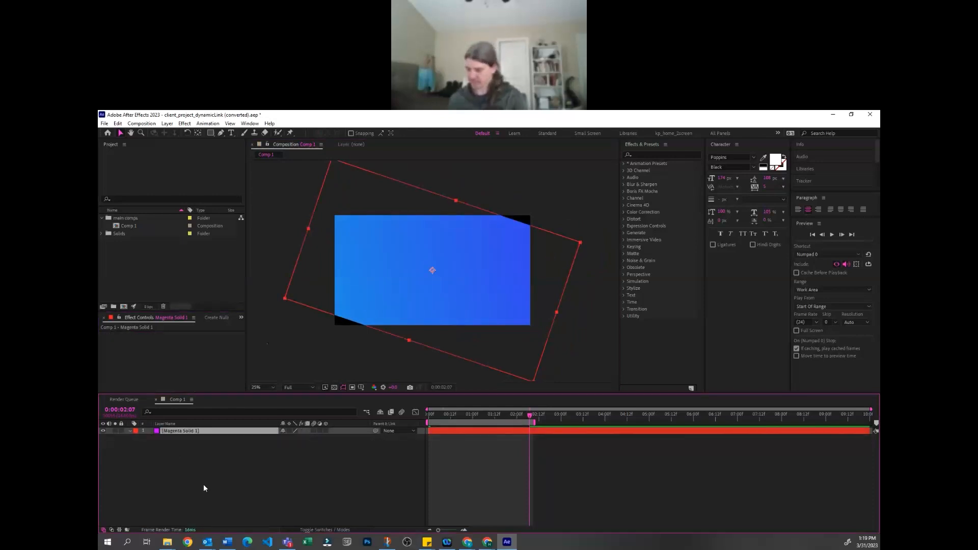
pyautogui.click(204, 484)
pyautogui.hotkey('ctrl', 'z')
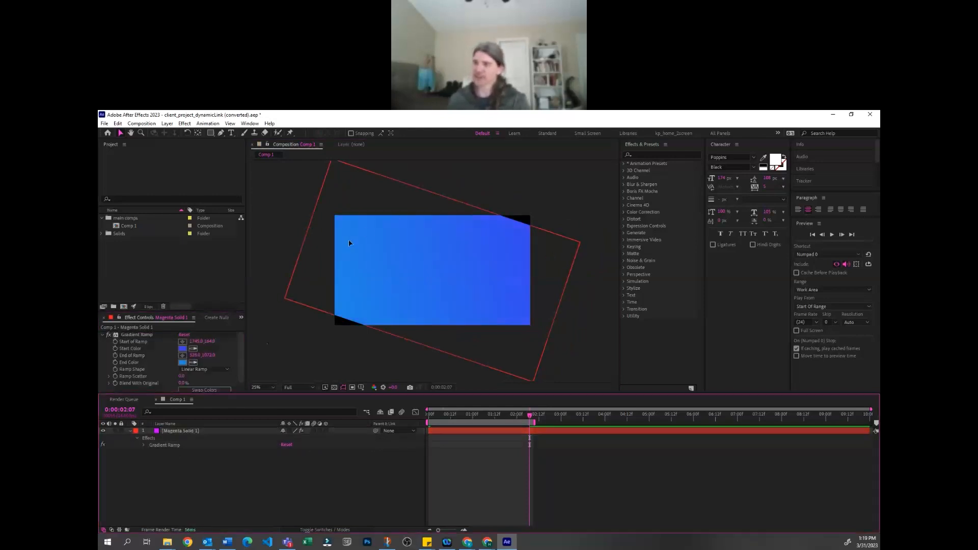
# Delete the gradient solid layer from the composition
pyautogui.click(133, 334)
pyautogui.click(191, 453)
pyautogui.click(192, 432)
pyautogui.press('Delete')
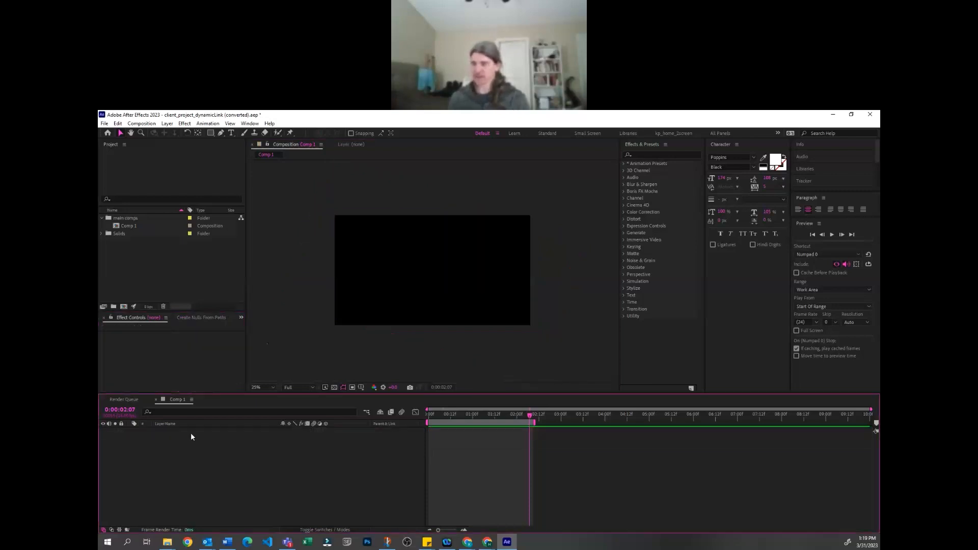
# Create a new magenta solid at 1920 × 1080 px and apply the Grid effect to it
pyautogui.hotkey('ctrl', 'y')
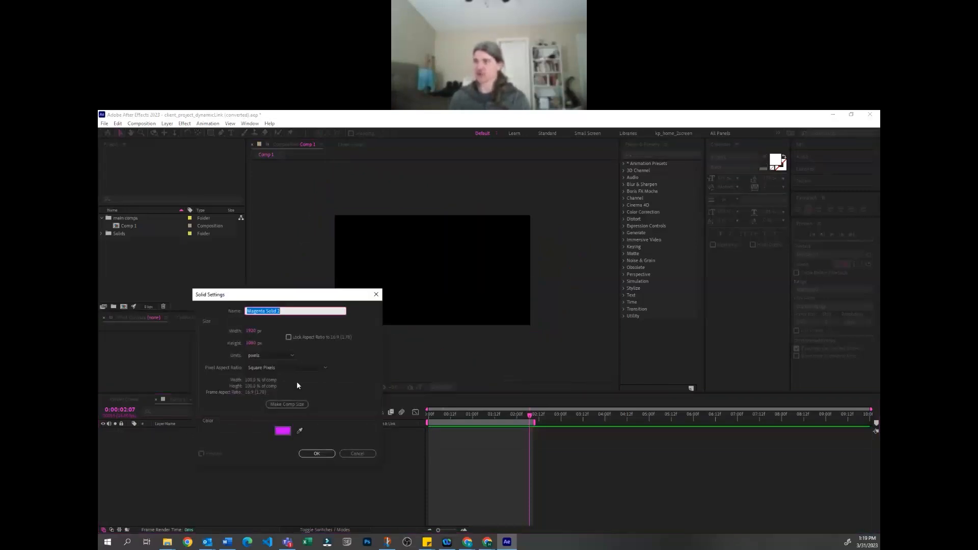
pyautogui.click(316, 453)
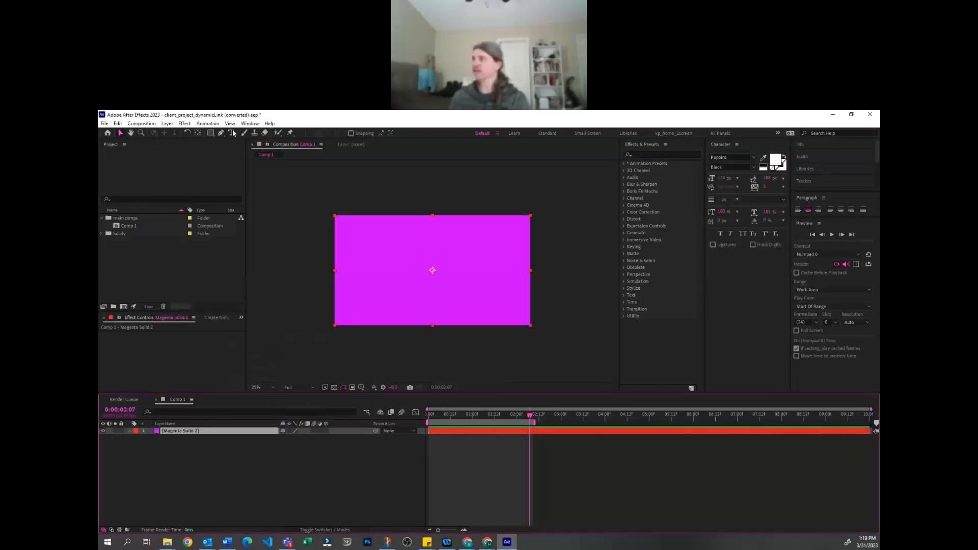
pyautogui.click(190, 122)
pyautogui.moveTo(167, 123)
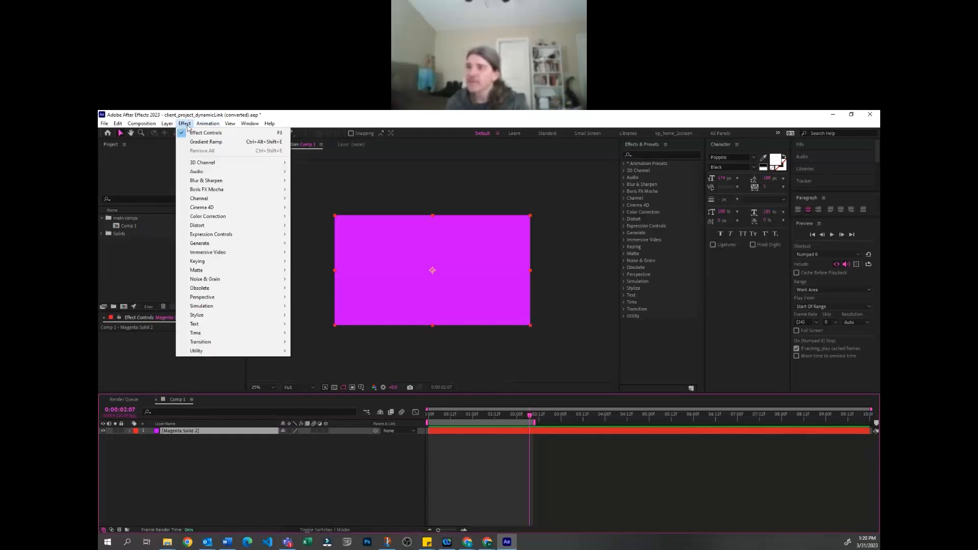
pyautogui.moveTo(218, 244)
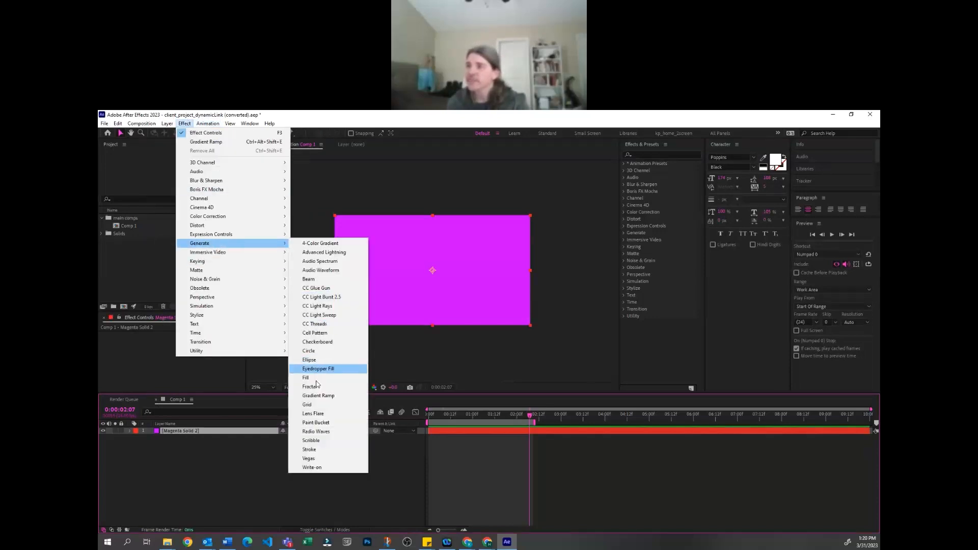
pyautogui.click(326, 405)
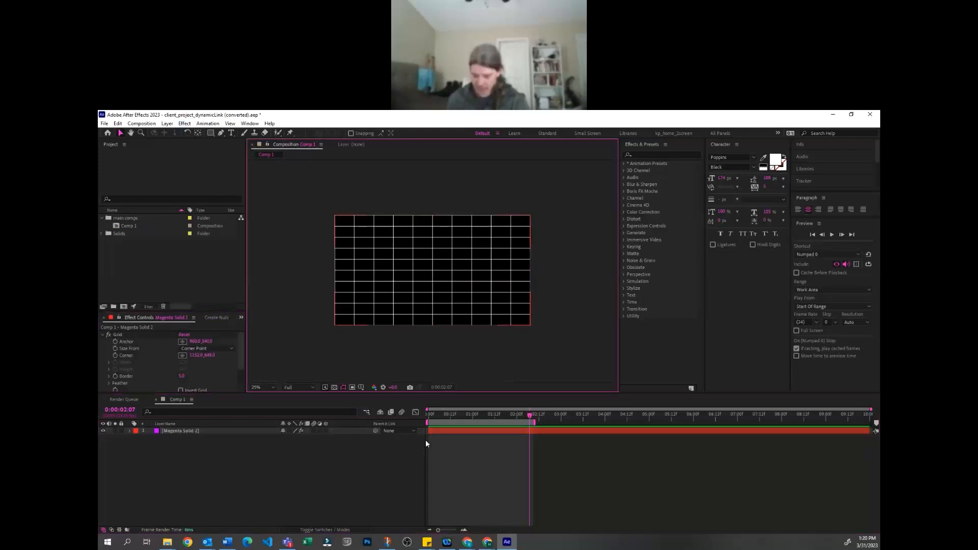
pyautogui.click(423, 487)
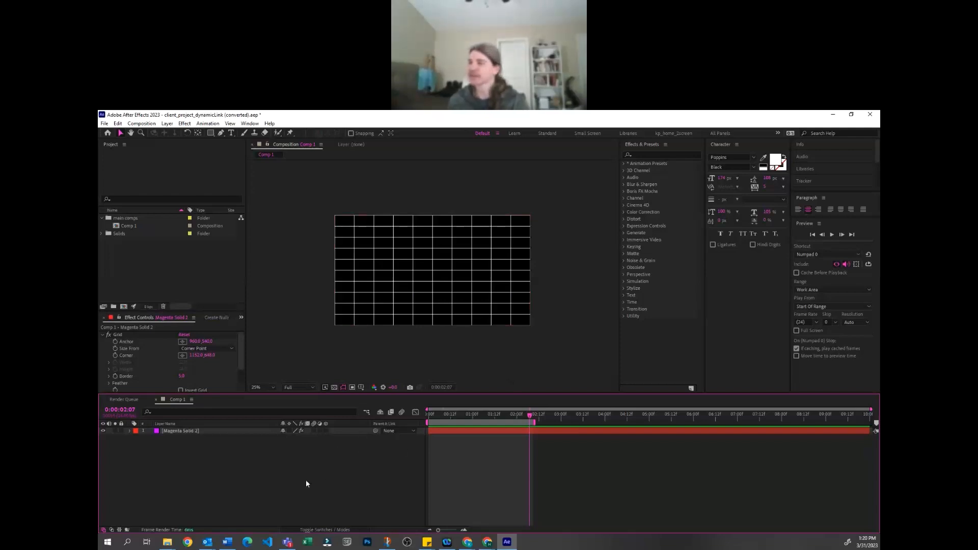
pyautogui.click(406, 358)
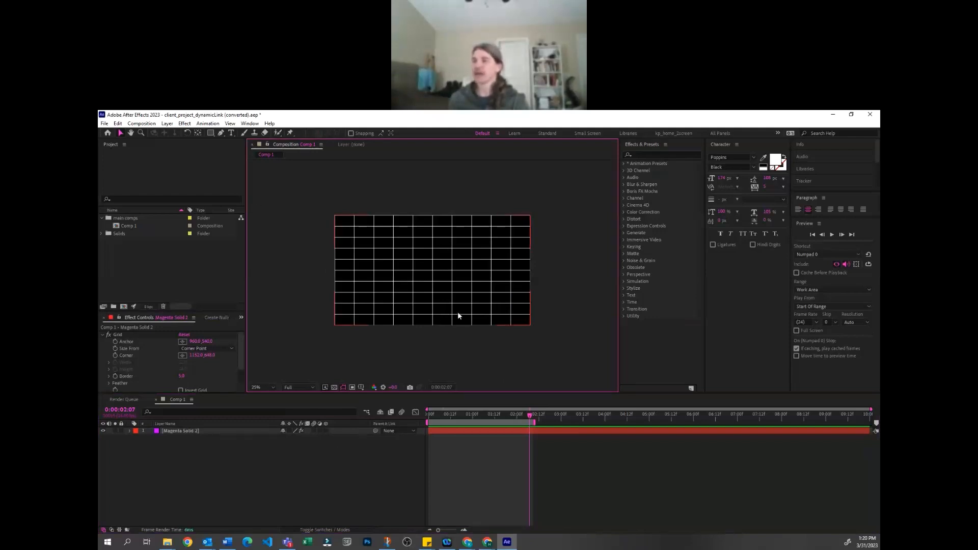
# Draw a small star with an orange stroke on a grid intersection near the composition's upper-left corner
pyautogui.click(211, 133)
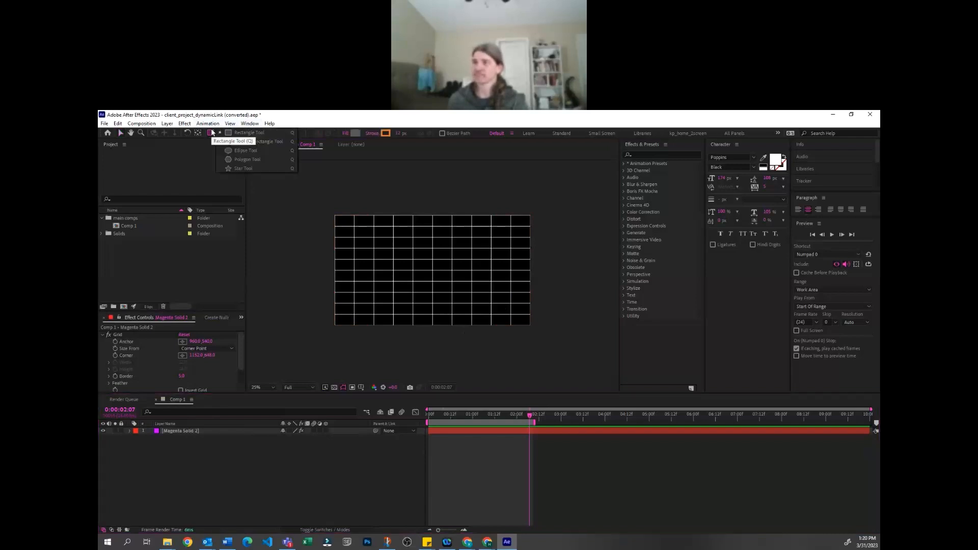
pyautogui.click(241, 168)
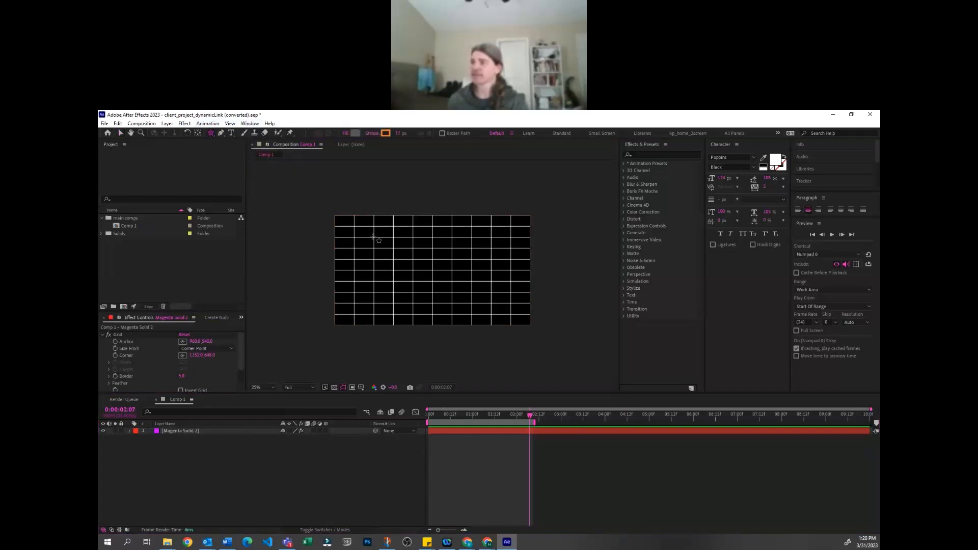
pyautogui.moveTo(373, 237); pyautogui.dragTo(374, 238)
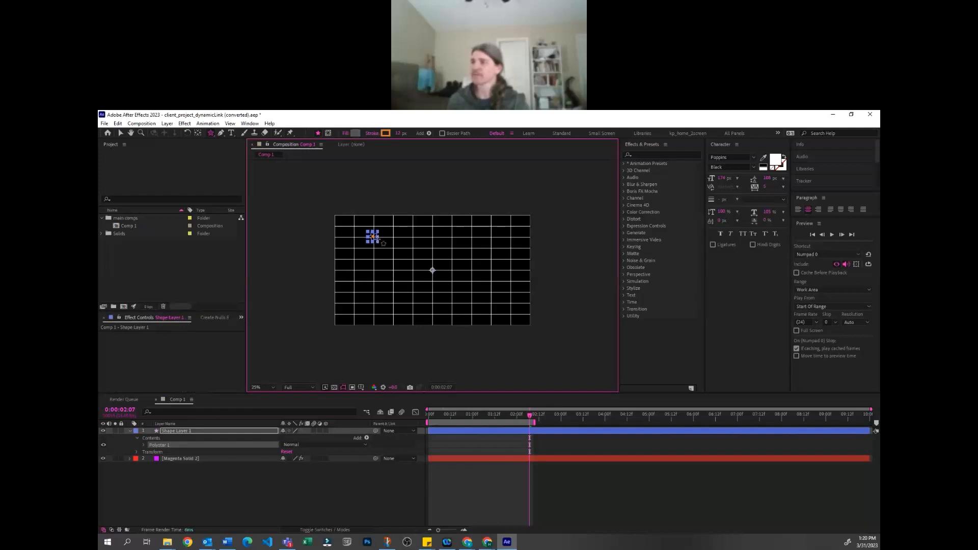
pyautogui.press('v')
pyautogui.click(397, 508)
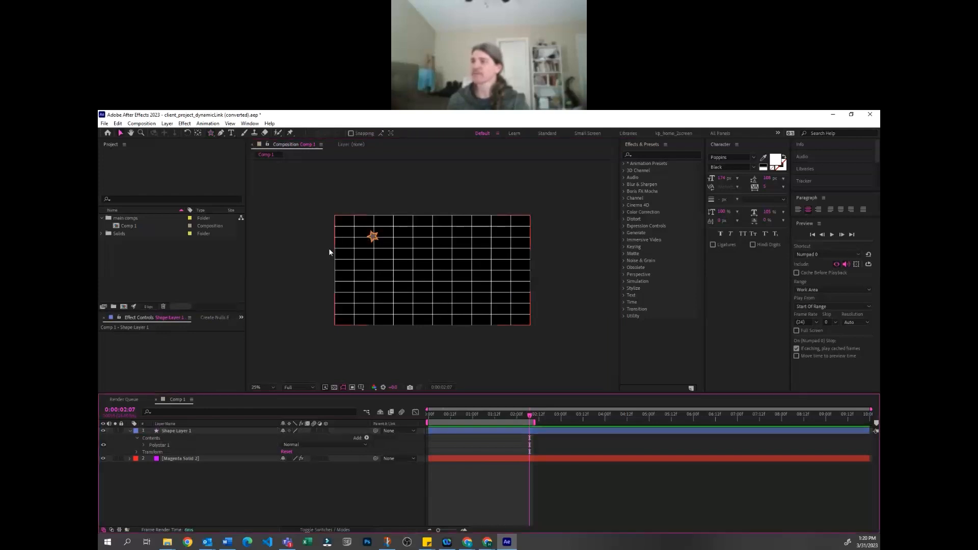
# Set the Star tool's stroke color to magenta for a new shape
pyautogui.click(208, 131)
pyautogui.doubleClick(263, 115)
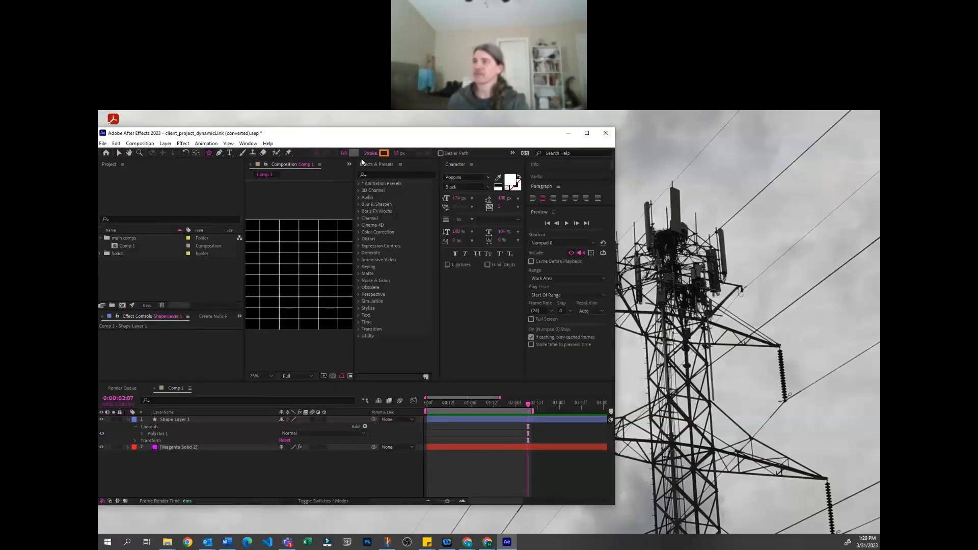
pyautogui.click(381, 154)
pyautogui.moveTo(412, 325); pyautogui.dragTo(412, 313)
pyautogui.click(475, 298)
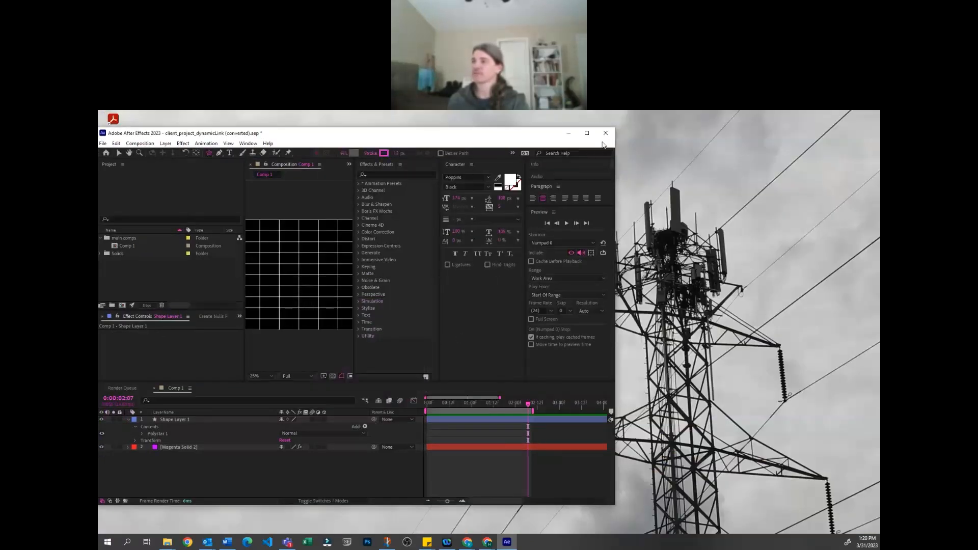
pyautogui.click(588, 136)
# Draw a second small star on a grid intersection near the composition's lower-right corner
pyautogui.click(492, 304)
pyautogui.moveTo(492, 303); pyautogui.dragTo(495, 306)
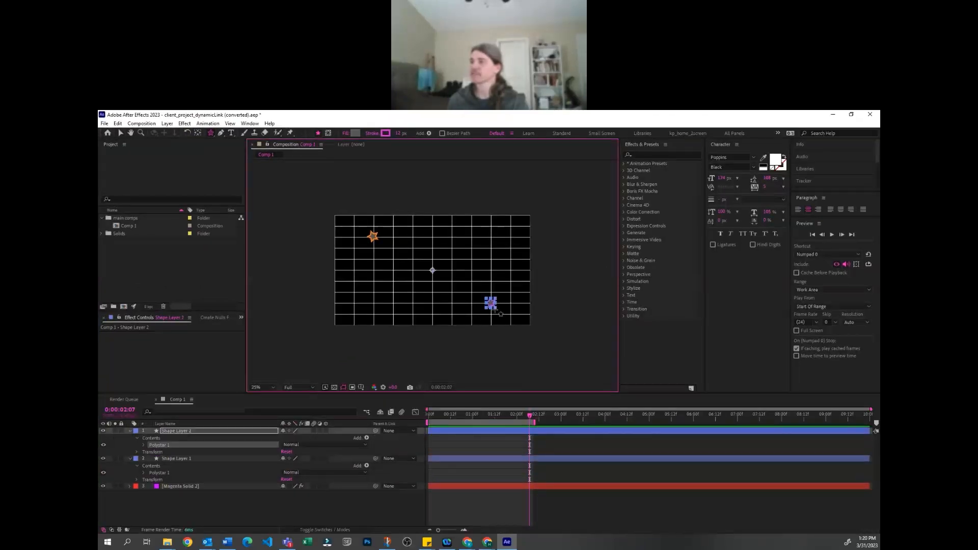
pyautogui.click(520, 502)
pyautogui.press('v')
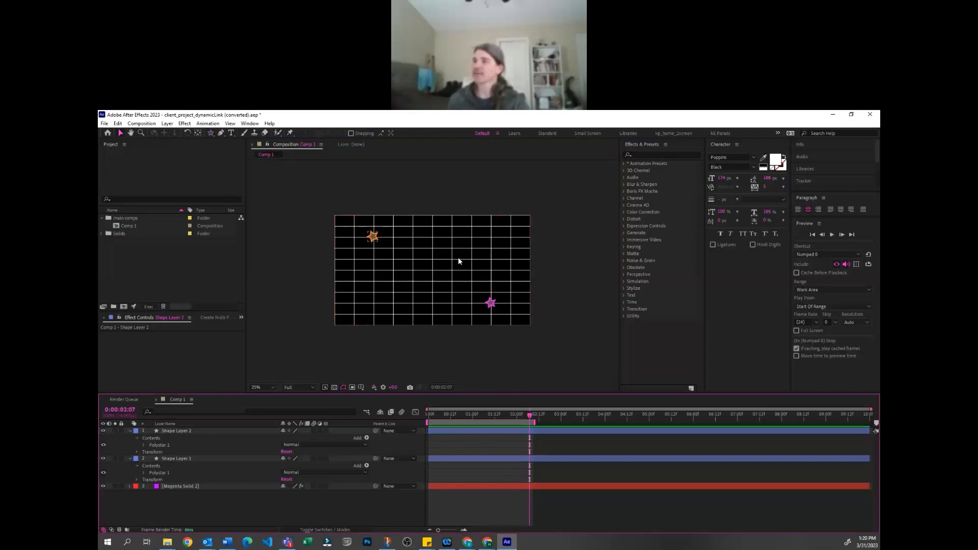
# Choose the Pen tool and accept Fill Options with a solid color at 100% opacity
pyautogui.click(220, 133)
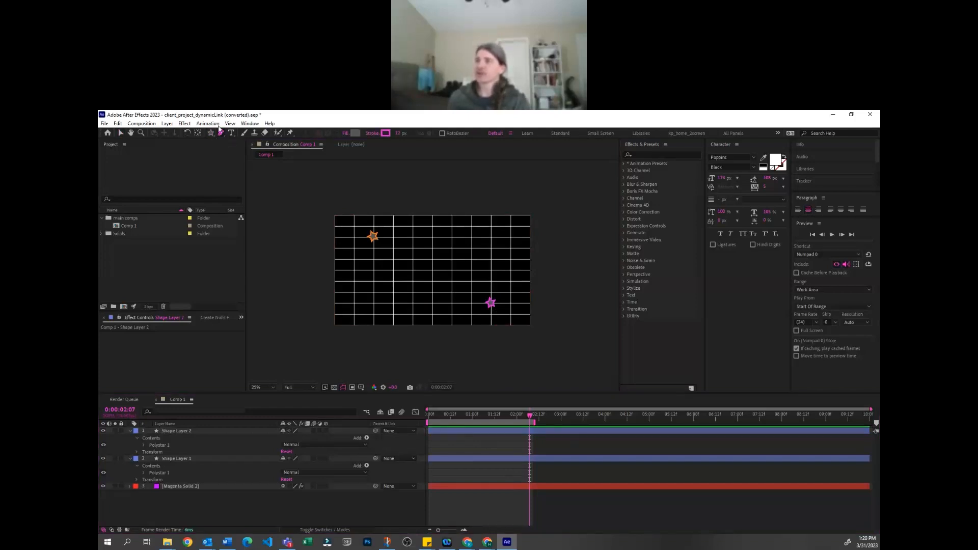
pyautogui.doubleClick(283, 118)
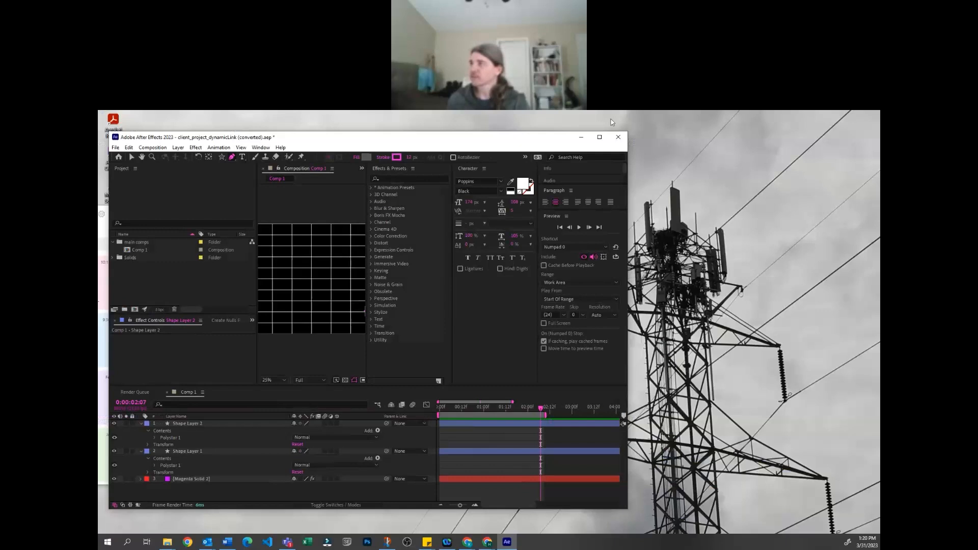
pyautogui.click(620, 139)
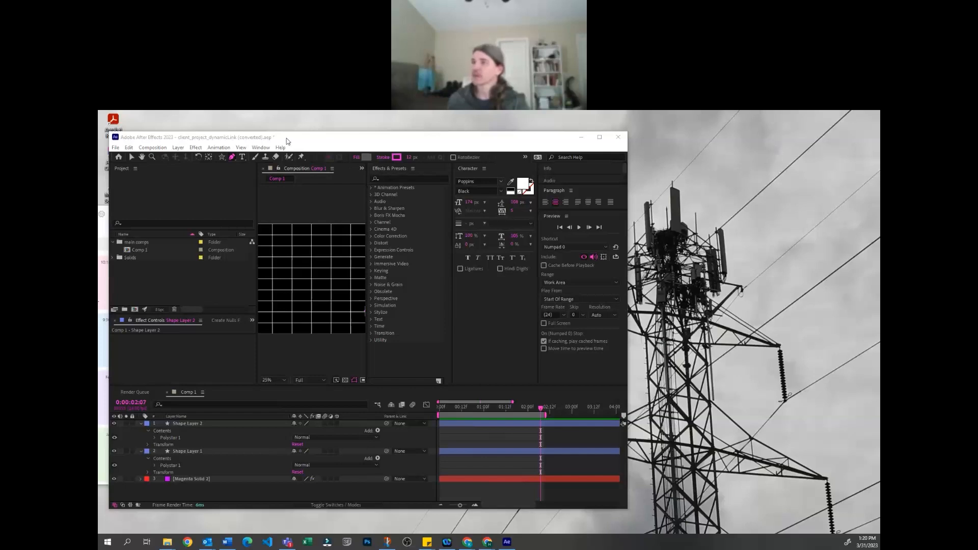
pyautogui.moveTo(286, 138); pyautogui.dragTo(296, 154)
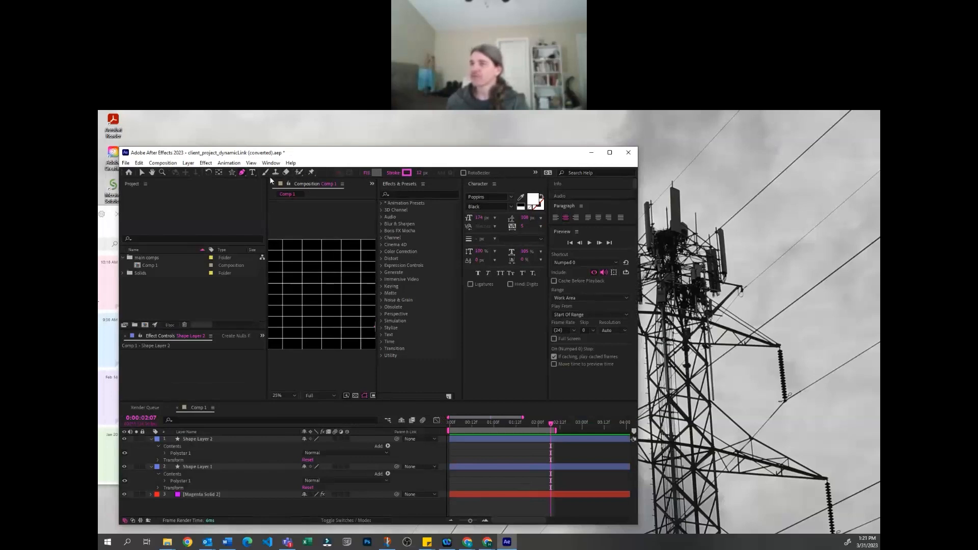
pyautogui.click(367, 173)
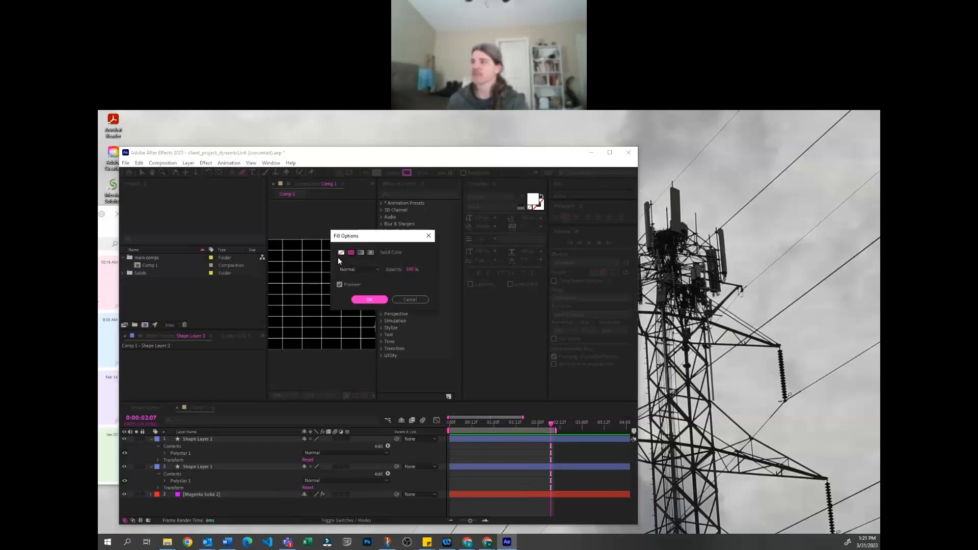
pyautogui.click(369, 300)
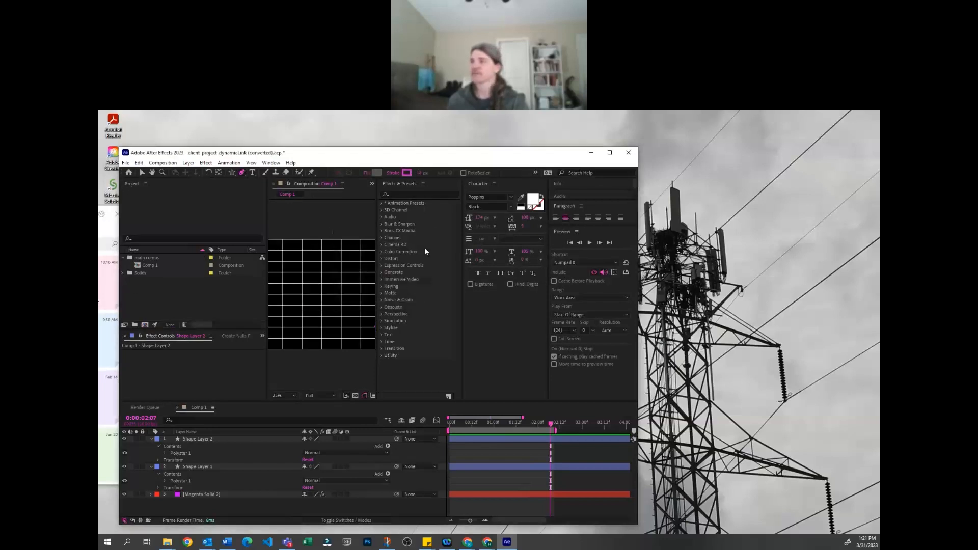
pyautogui.click(609, 152)
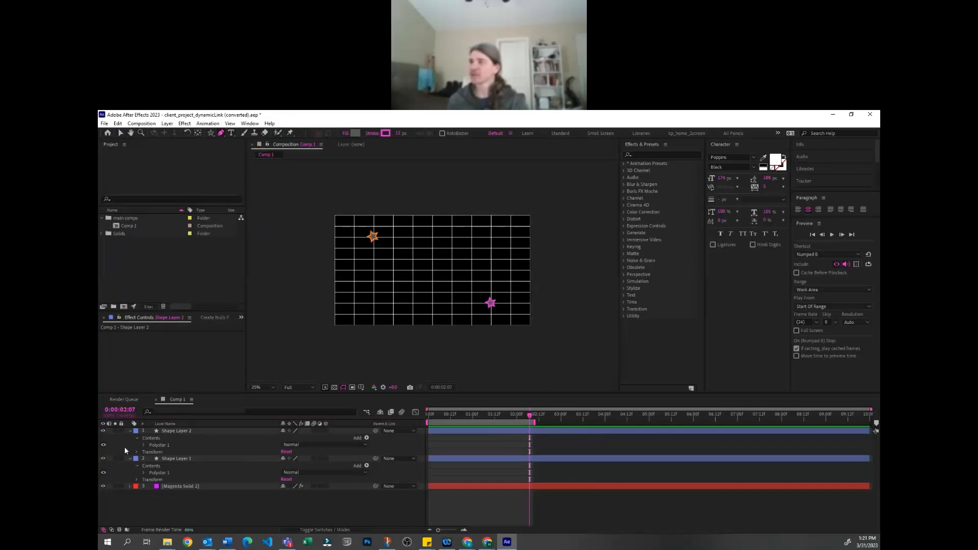
# Draw an open four-point shape between the two stars with the Pen tool, and select the magenta star's layer
pyautogui.click(403, 278)
pyautogui.click(469, 243)
pyautogui.click(471, 288)
pyautogui.press('v')
pyautogui.click(588, 341)
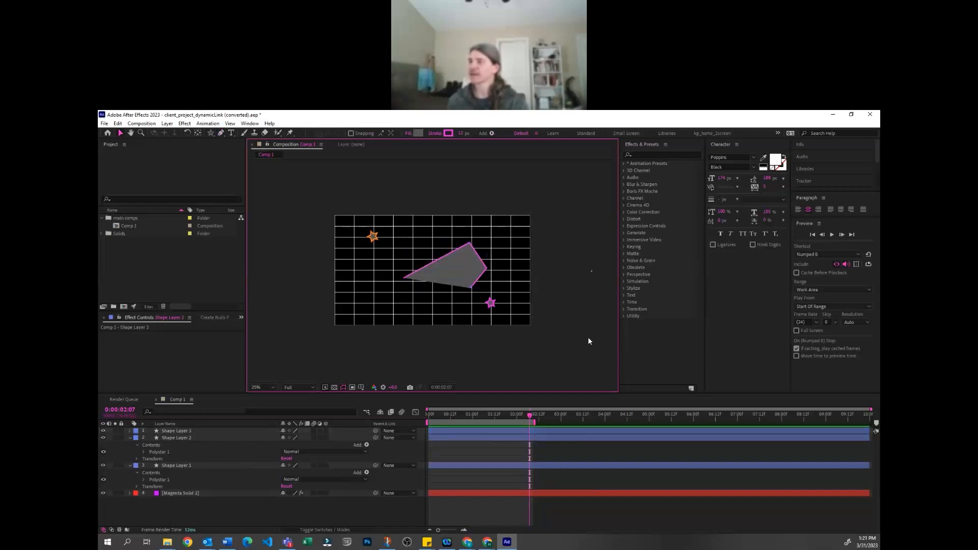
pyautogui.click(176, 438)
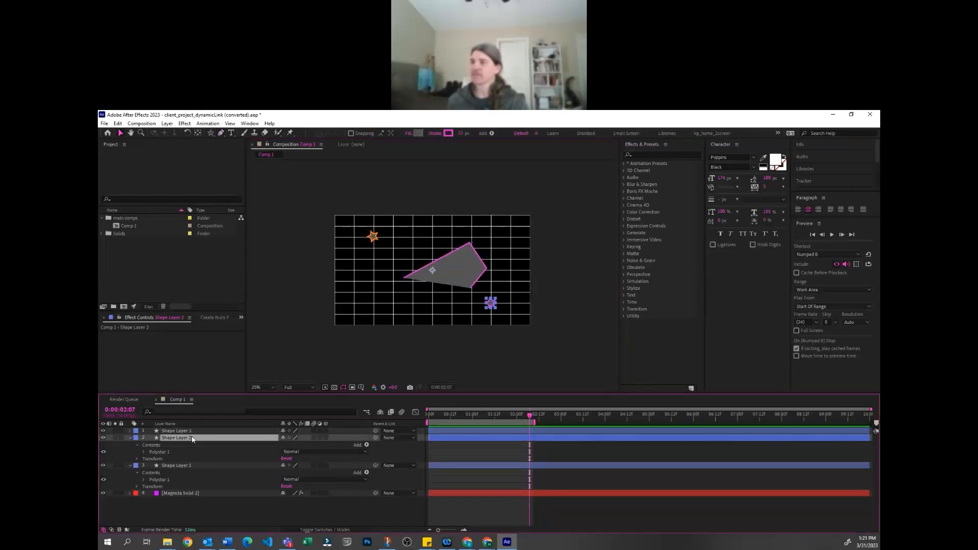
# Delete the fill from the pen-drawn shape between the two stars, leaving only its magenta stroke
pyautogui.click(194, 430)
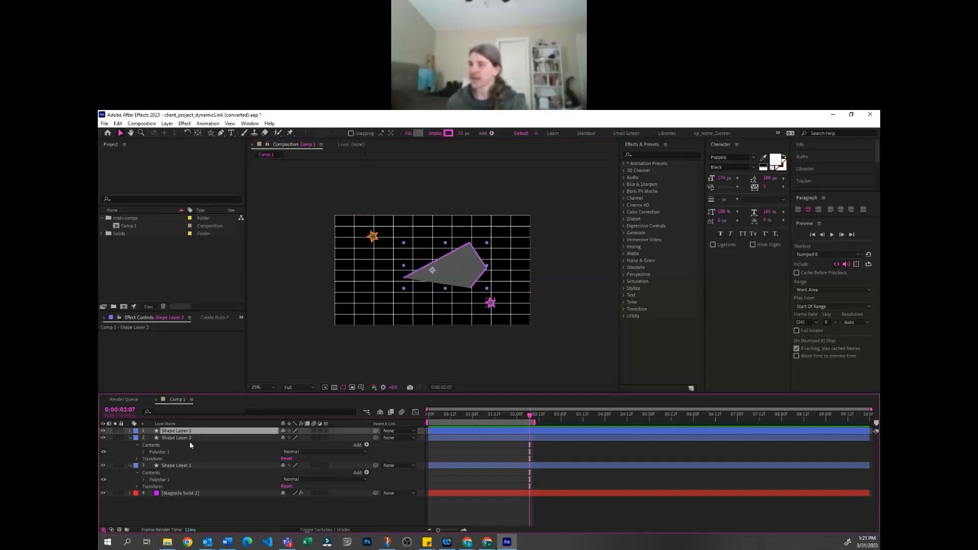
pyautogui.press('u')
pyautogui.press('u')
pyautogui.click(150, 466)
pyautogui.click(150, 465)
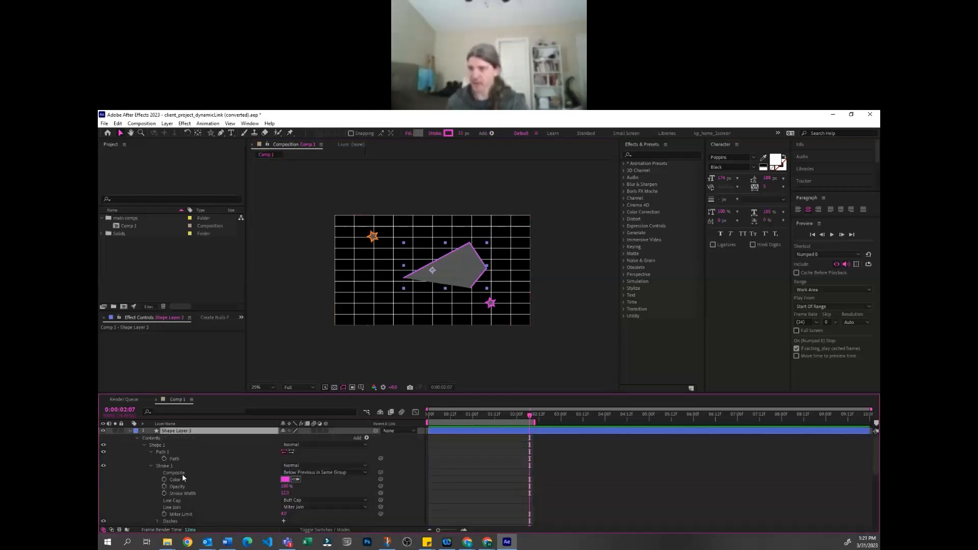
pyautogui.scroll(-1, 181, 473)
pyautogui.scroll(-2, 164, 474)
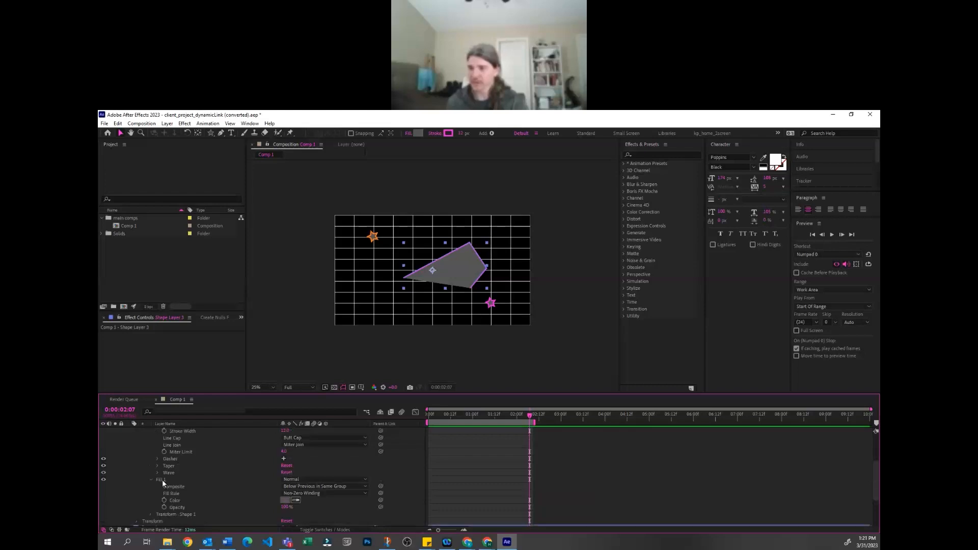
pyautogui.click(162, 480)
pyautogui.click(152, 479)
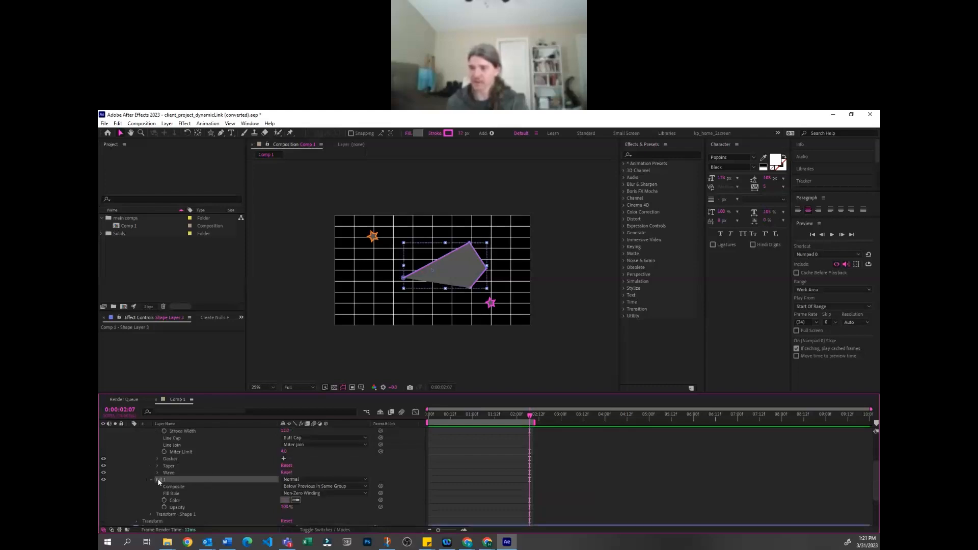
pyautogui.click(104, 479)
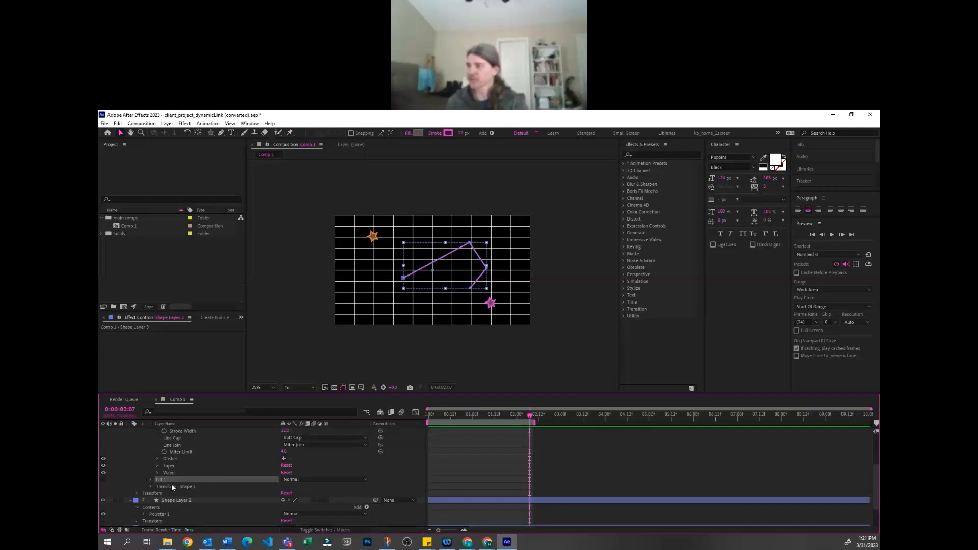
pyautogui.press('Delete')
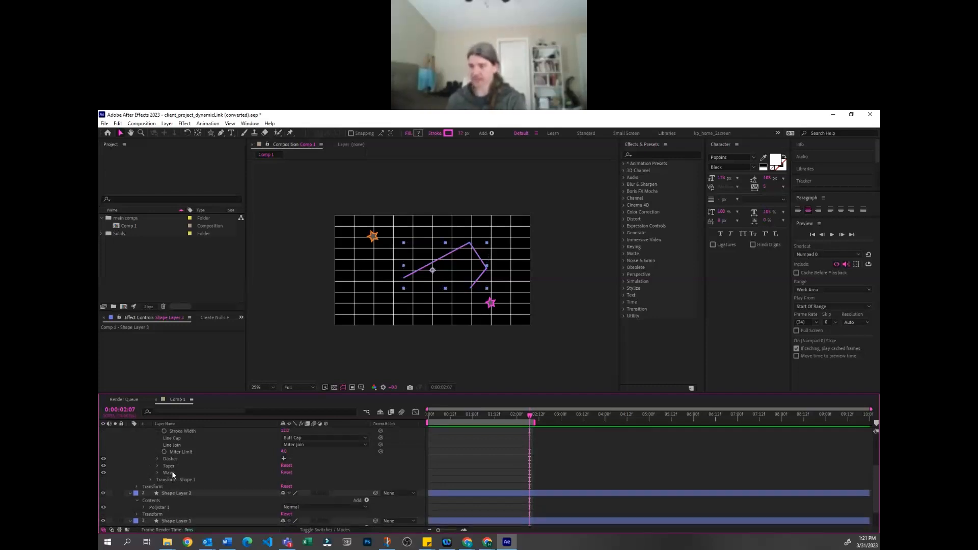
pyautogui.click(584, 442)
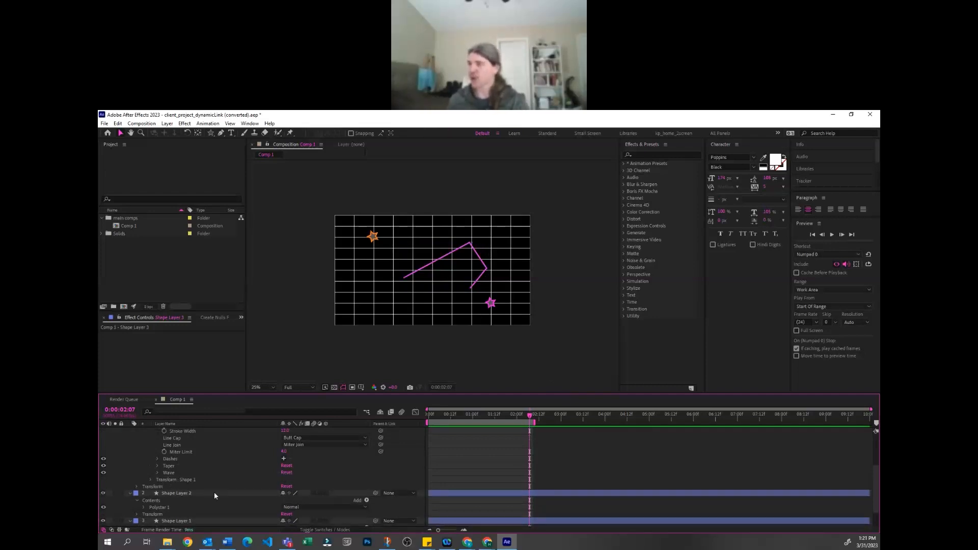
# Rename the pen-drawn shape's layer as route
pyautogui.scroll(3, 197, 454)
pyautogui.click(179, 438)
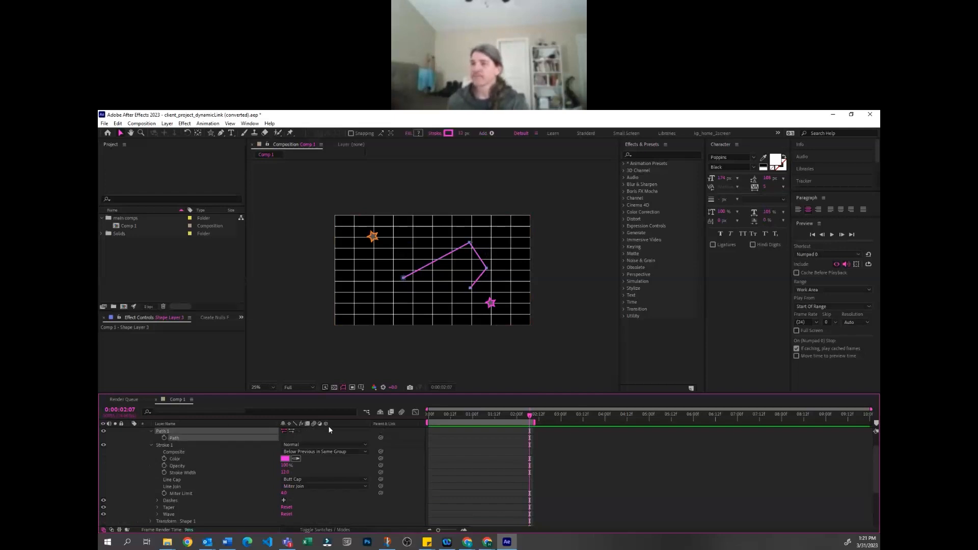
pyautogui.click(503, 470)
pyautogui.scroll(1, 245, 450)
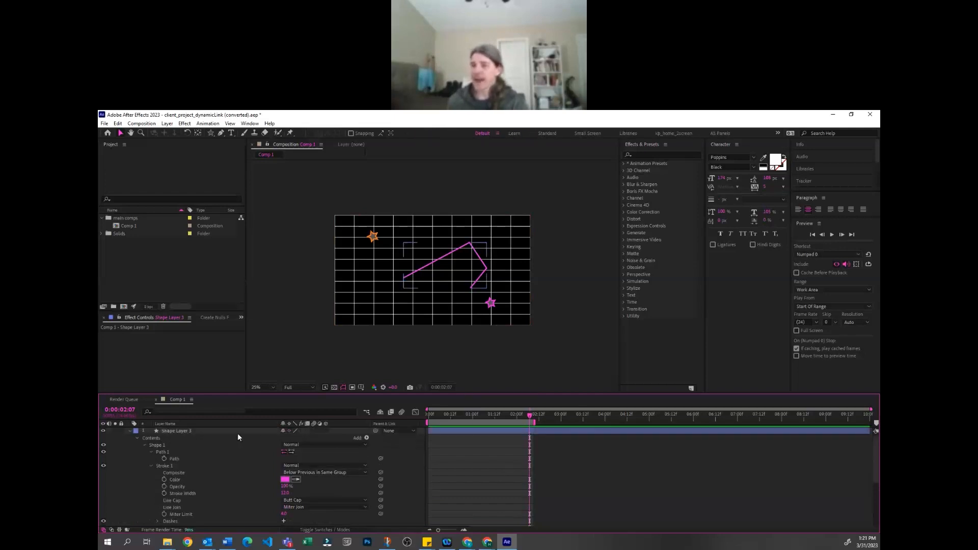
pyautogui.click(237, 433)
pyautogui.press('Return')
pyautogui.write('p')
pyautogui.write('oute')
pyautogui.press('Return')
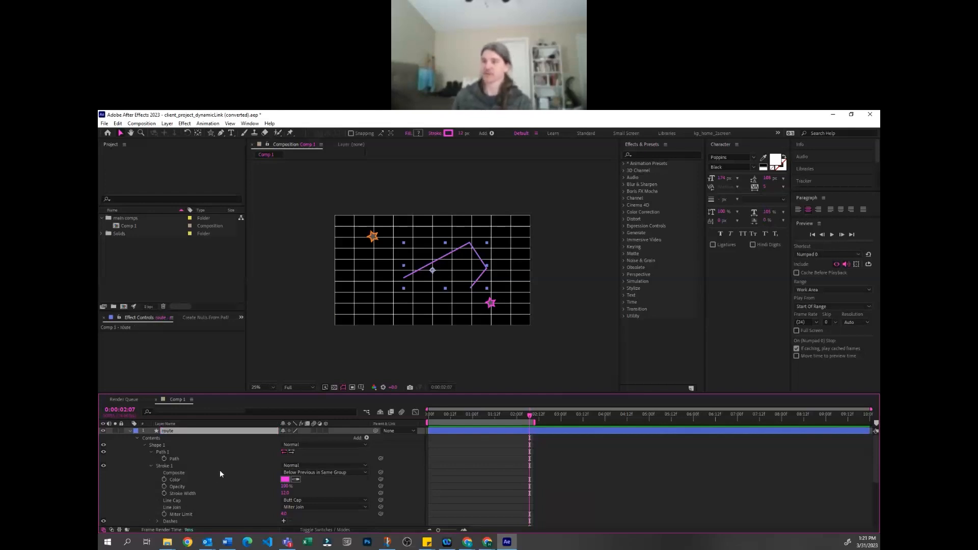
# Move the upper vertex of the route path toward the orange star
pyautogui.click(511, 466)
pyautogui.click(178, 460)
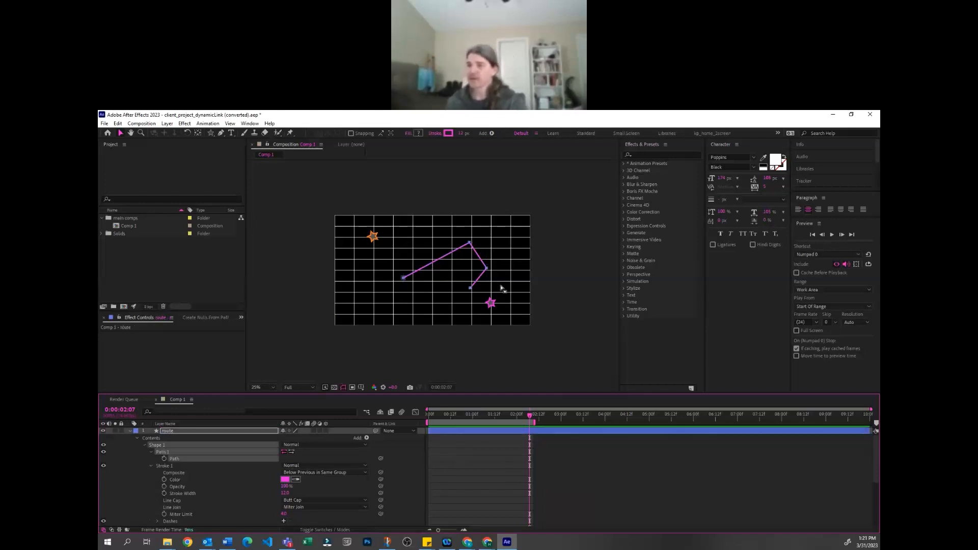
pyautogui.click(121, 134)
pyautogui.scroll(2, 418, 281)
pyautogui.moveTo(360, 270); pyautogui.dragTo(406, 307)
pyautogui.moveTo(492, 204); pyautogui.dragTo(530, 236)
pyautogui.click(174, 459)
pyautogui.doubleClick(374, 286)
pyautogui.click(373, 286)
pyautogui.moveTo(506, 215); pyautogui.dragTo(441, 207)
# Try curving the route path's upper and right corners with the Convert Vertex tool, and undo both curves
pyautogui.click(222, 131)
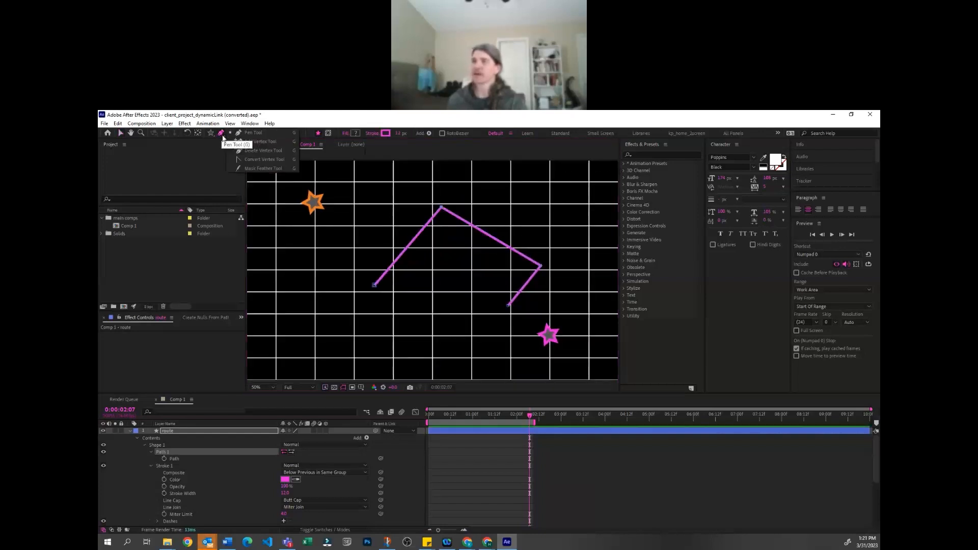
pyautogui.click(247, 160)
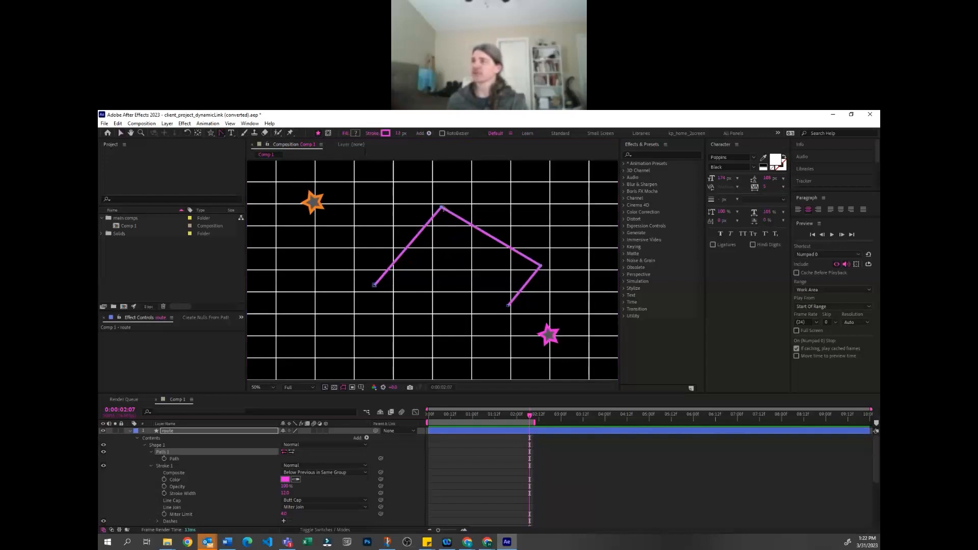
pyautogui.moveTo(441, 208); pyautogui.dragTo(483, 206)
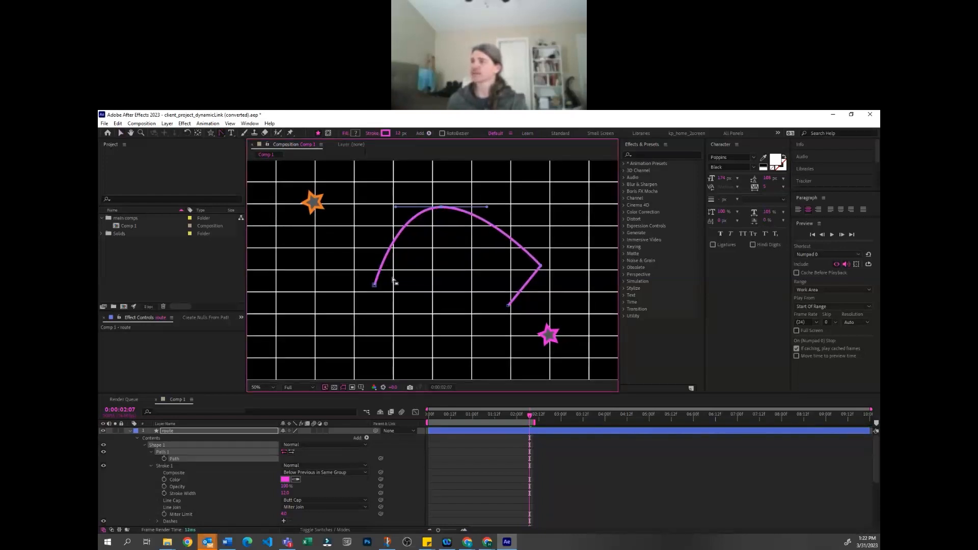
pyautogui.moveTo(541, 265)
pyautogui.mouseDown()
pyautogui.moveTo(561, 242)
pyautogui.moveTo(549, 276)
pyautogui.moveTo(560, 238)
pyautogui.moveTo(553, 280)
pyautogui.mouseUp()
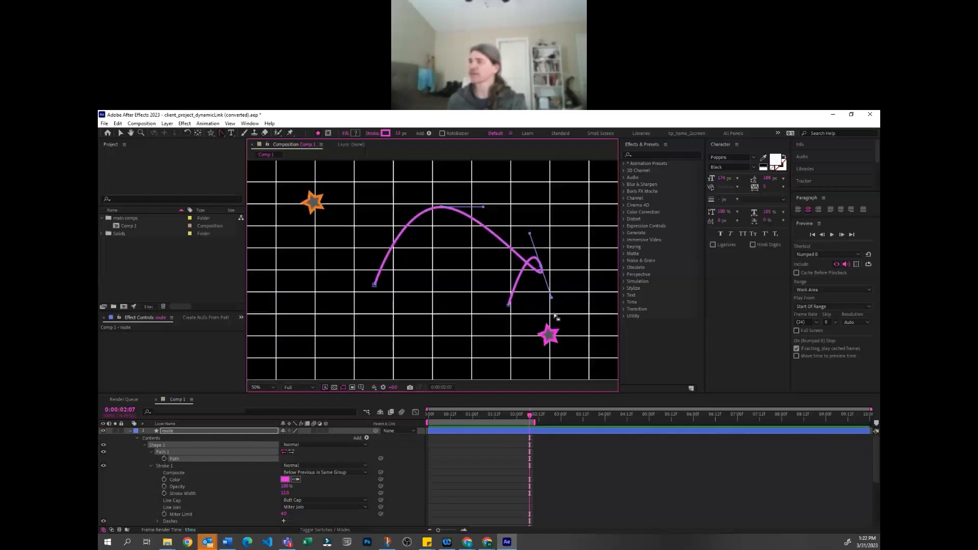
pyautogui.hotkey('ctrl', 'z')
pyautogui.hotkey('ctrl', 'z')
pyautogui.press('v')
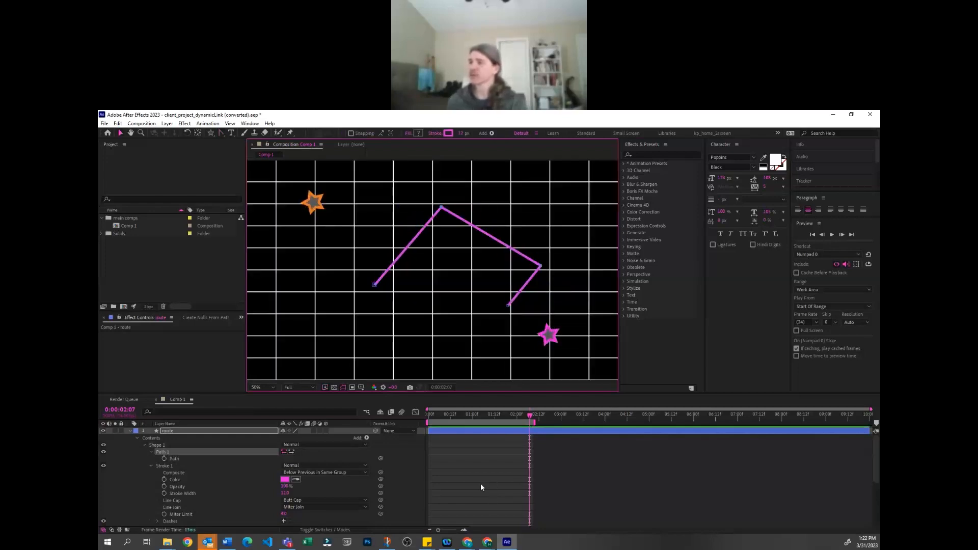
# Move the whole route path so that its first point sits on the orange star
pyautogui.click(491, 482)
pyautogui.click(179, 459)
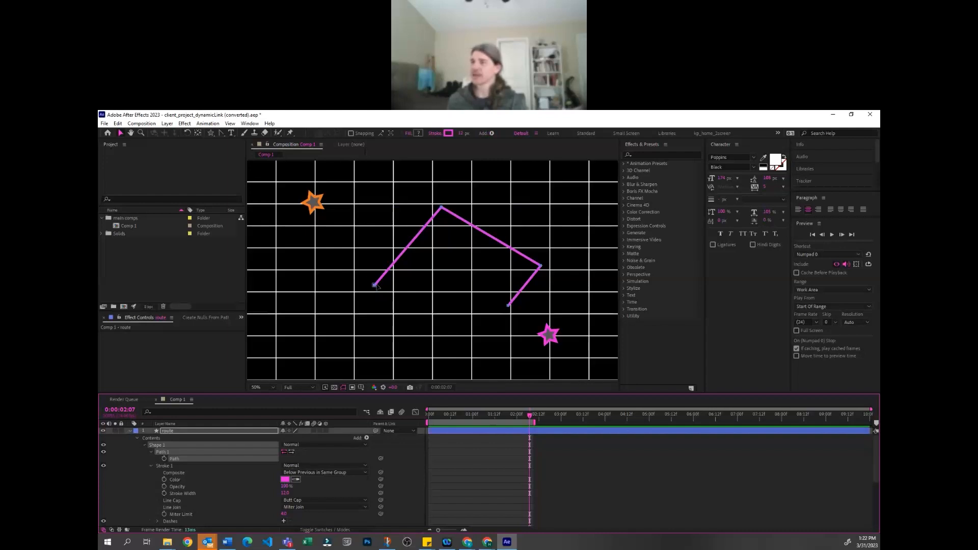
pyautogui.moveTo(374, 285); pyautogui.dragTo(281, 159)
pyautogui.press('space')
pyautogui.moveTo(423, 288); pyautogui.dragTo(444, 370)
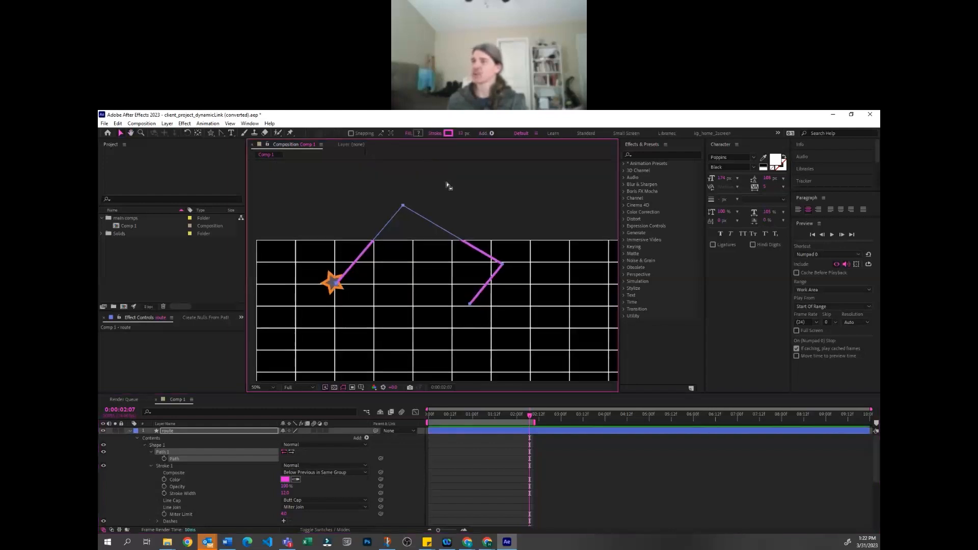
# Delete the drawn shape from the route layer, keeping the empty layer
pyautogui.click(403, 205)
pyautogui.click(179, 458)
pyautogui.press('Delete')
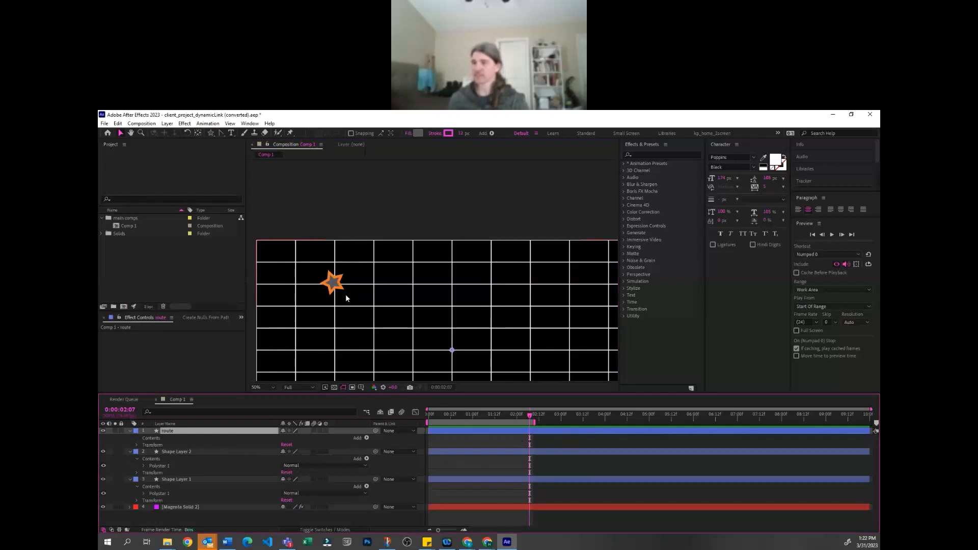
# Draw a stepped path along the grid lines with the Pen tool on the route layer, from the orange star across, down and over to the magenta star
pyautogui.press('g')
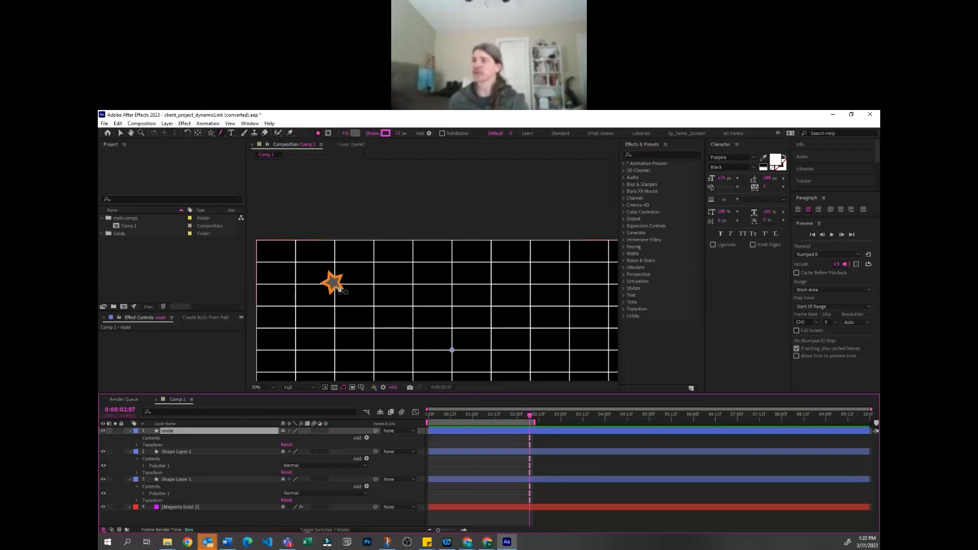
pyautogui.click(337, 289)
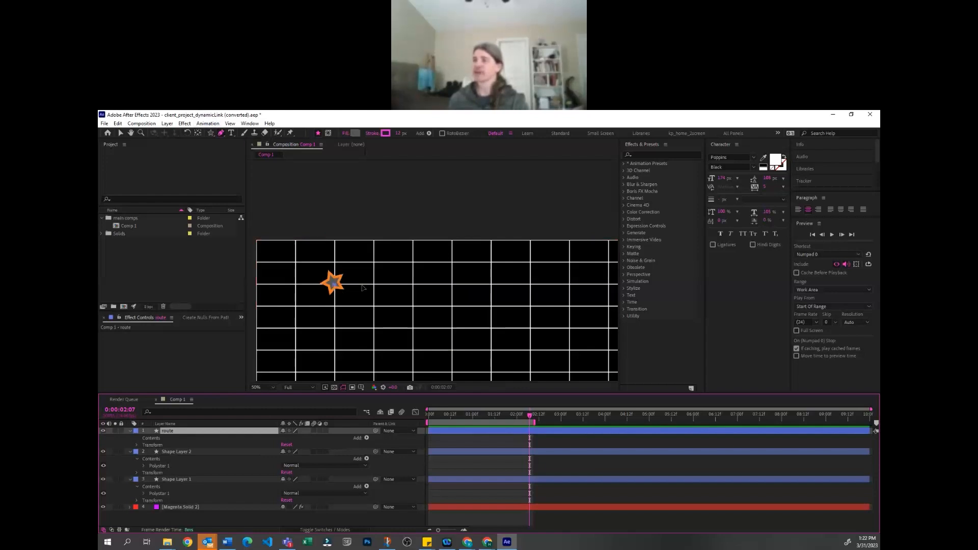
pyautogui.click(452, 285)
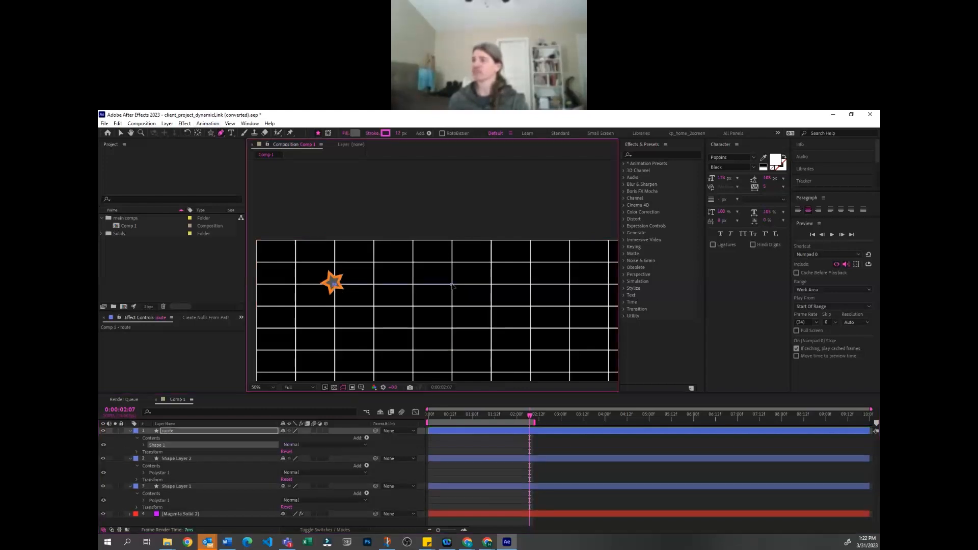
pyautogui.moveTo(461, 342); pyautogui.dragTo(435, 234)
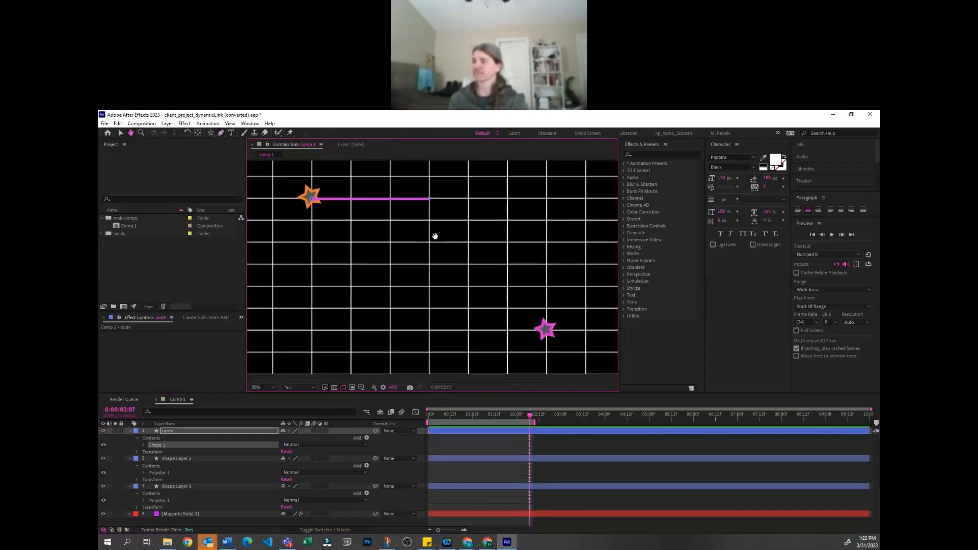
pyautogui.keyDown('shift'); pyautogui.click(453, 308); pyautogui.keyUp('shift')
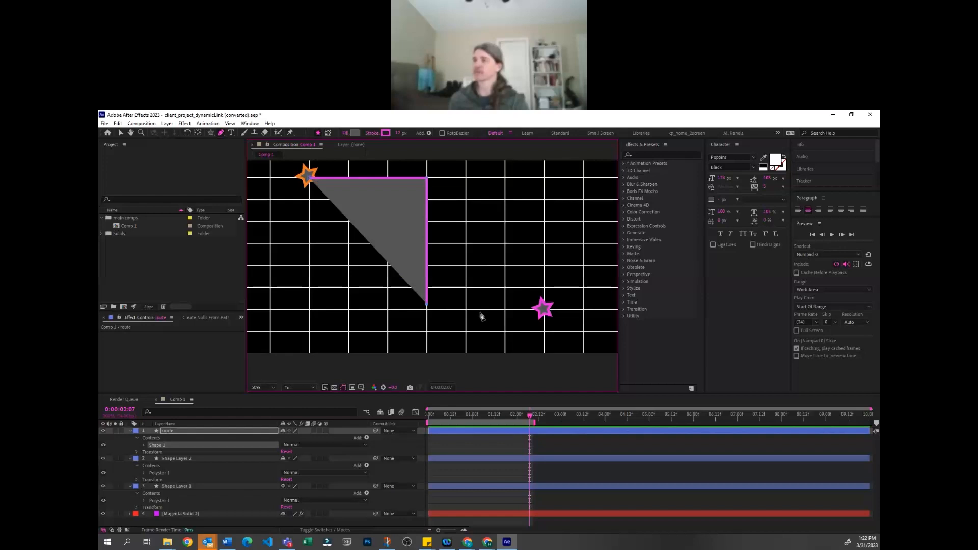
pyautogui.hotkey('ctrl', 'z')
pyautogui.keyDown('shift'); pyautogui.click(428, 313); pyautogui.keyUp('shift')
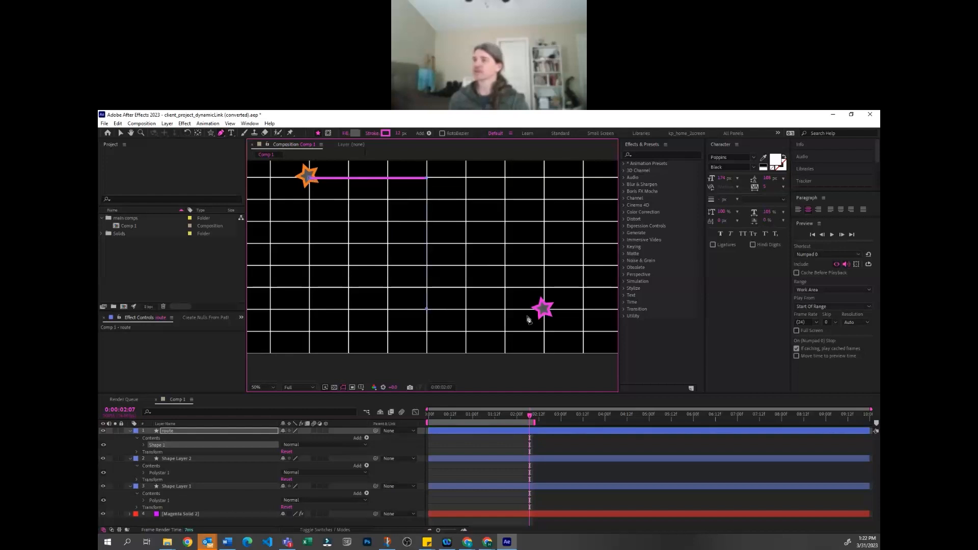
pyautogui.keyDown('shift'); pyautogui.click(545, 312); pyautogui.keyUp('shift')
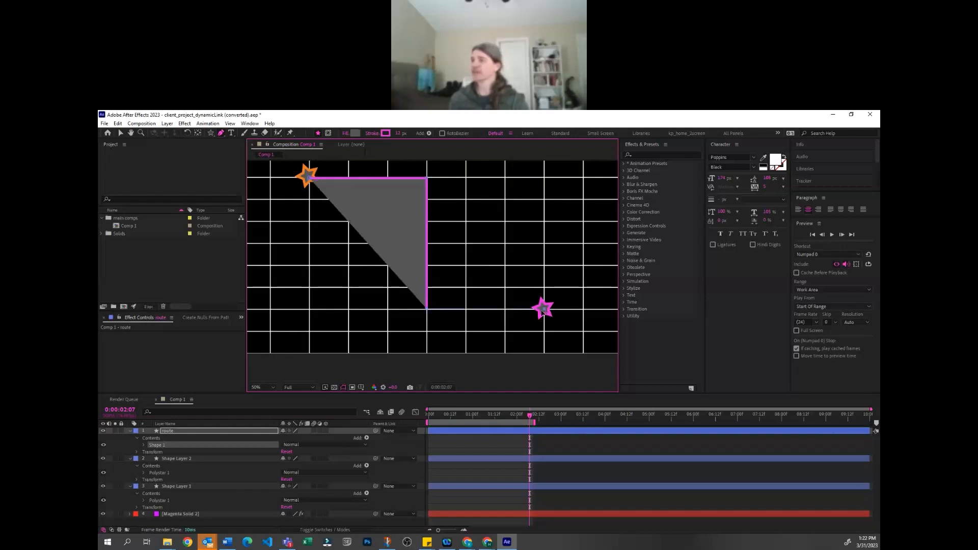
# Hide the fill of the stepped route shape and switch back to the Selection tool
pyautogui.click(140, 444)
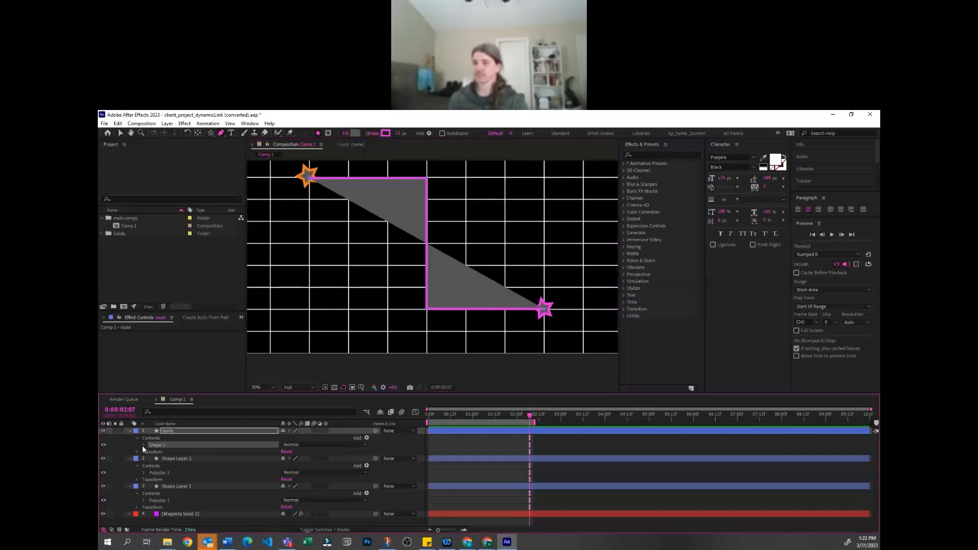
pyautogui.scroll(-1, 157, 468)
pyautogui.click(161, 447)
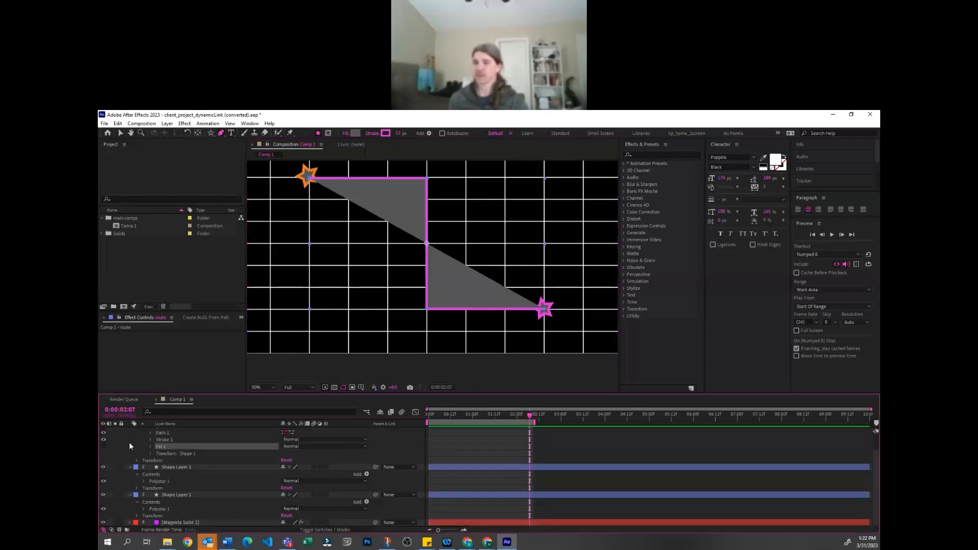
pyautogui.click(484, 452)
pyautogui.press('v')
pyautogui.scroll(1, 308, 469)
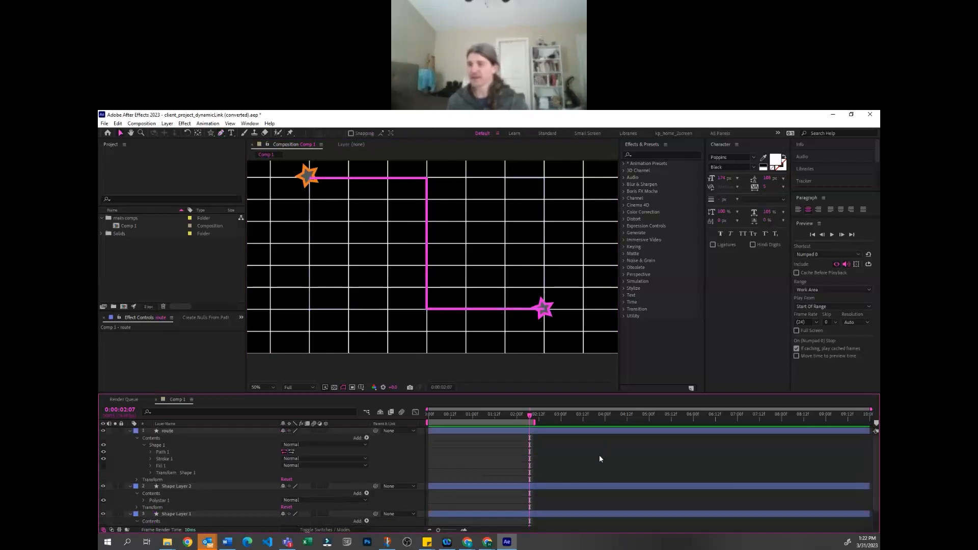
# Bring both star layers above the route layer and collapse their properties
pyautogui.click(170, 507)
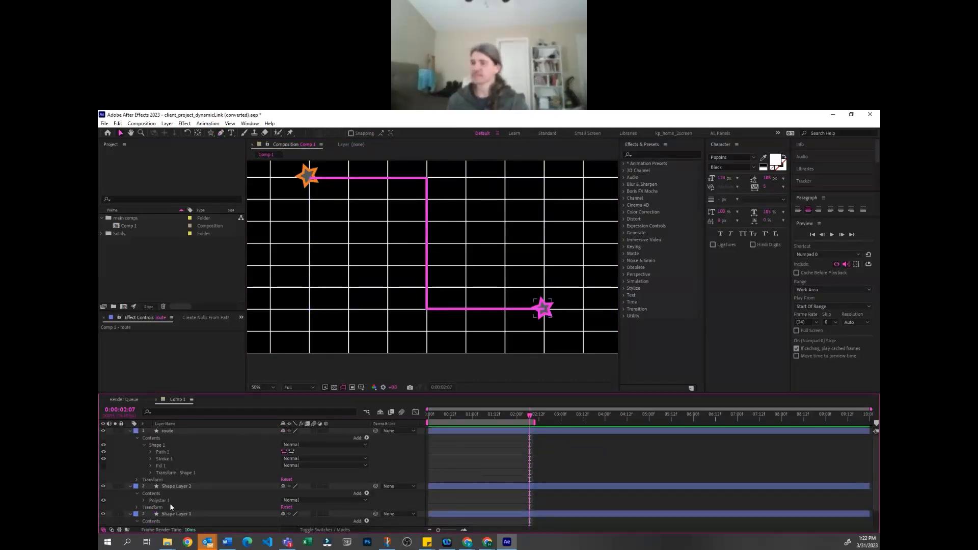
pyautogui.click(178, 514)
pyautogui.keyDown('ctrl'); pyautogui.click(188, 485); pyautogui.keyUp('ctrl')
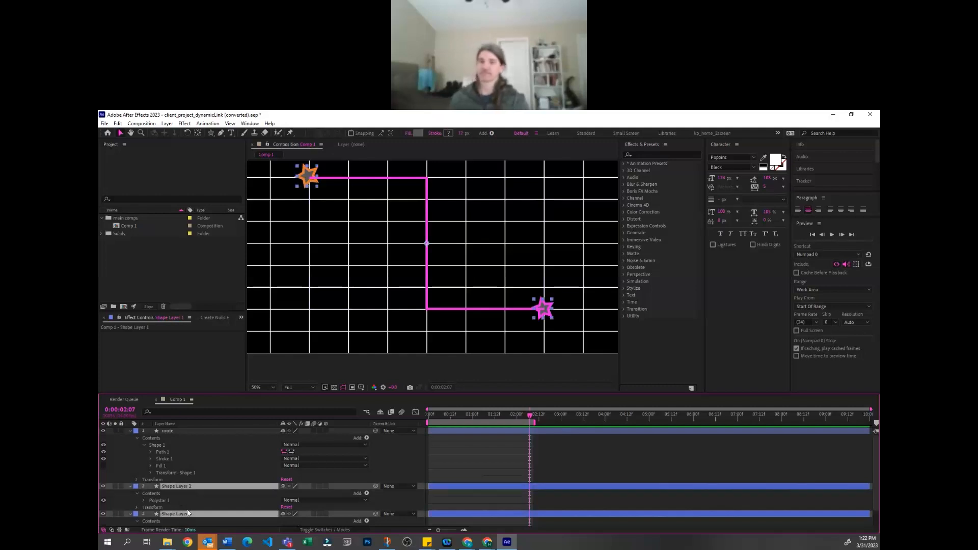
pyautogui.hotkey('ctrl', 'shift', ']')
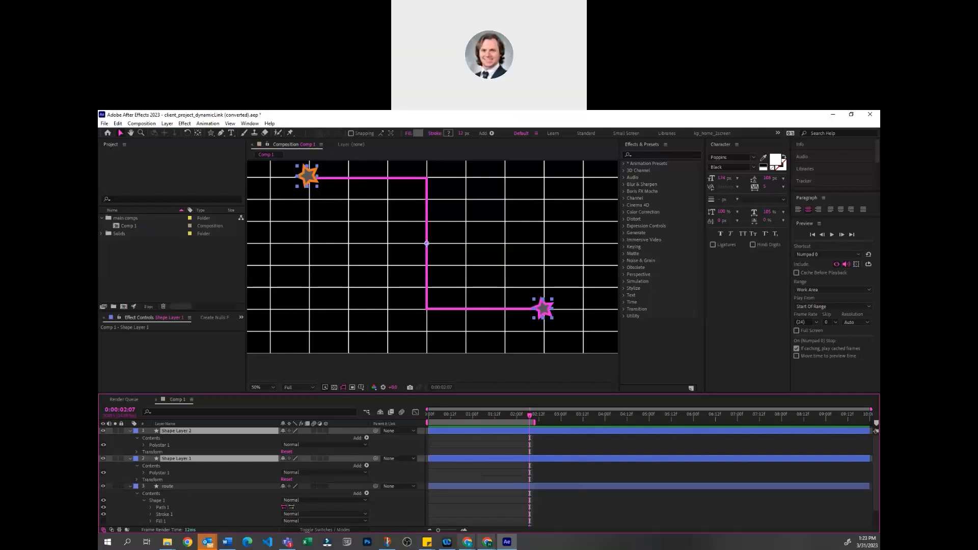
pyautogui.press('u')
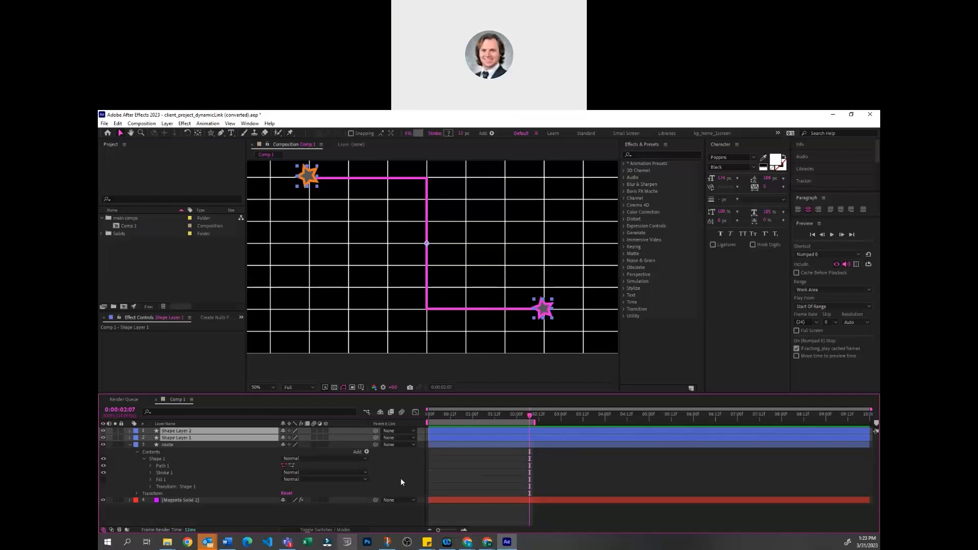
pyautogui.click(467, 476)
# Try to move the magenta star layer's anchor point to the star's centre with the Pan Behind tool
pyautogui.click(215, 431)
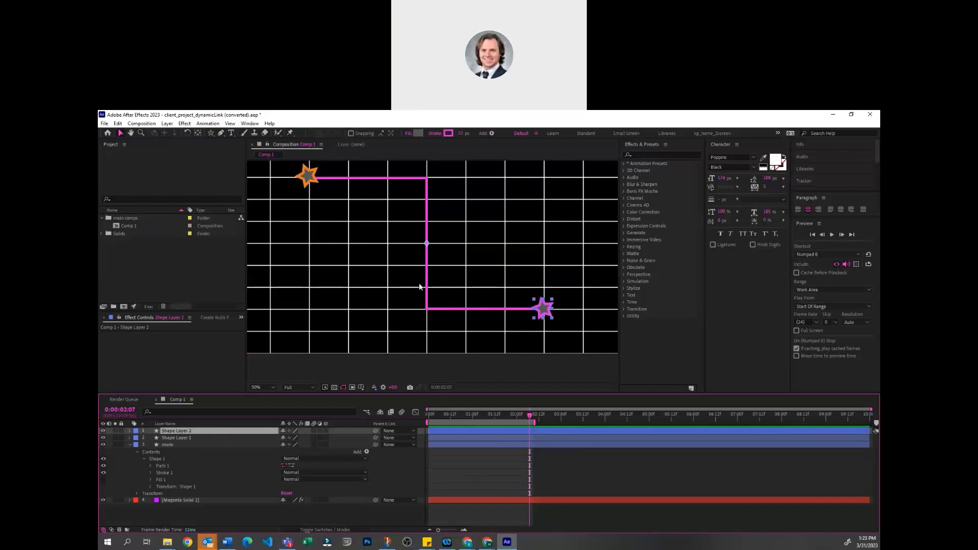
pyautogui.press('y')
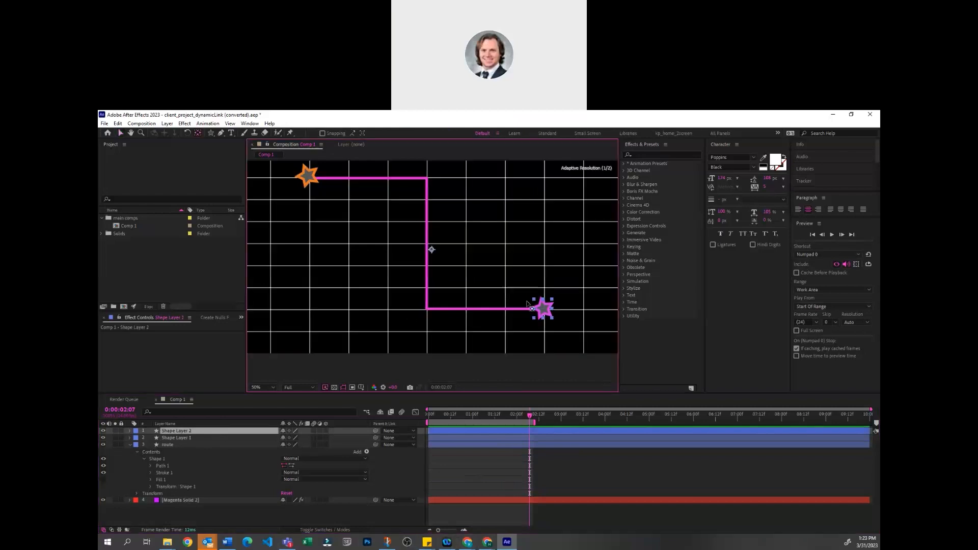
pyautogui.click(545, 310)
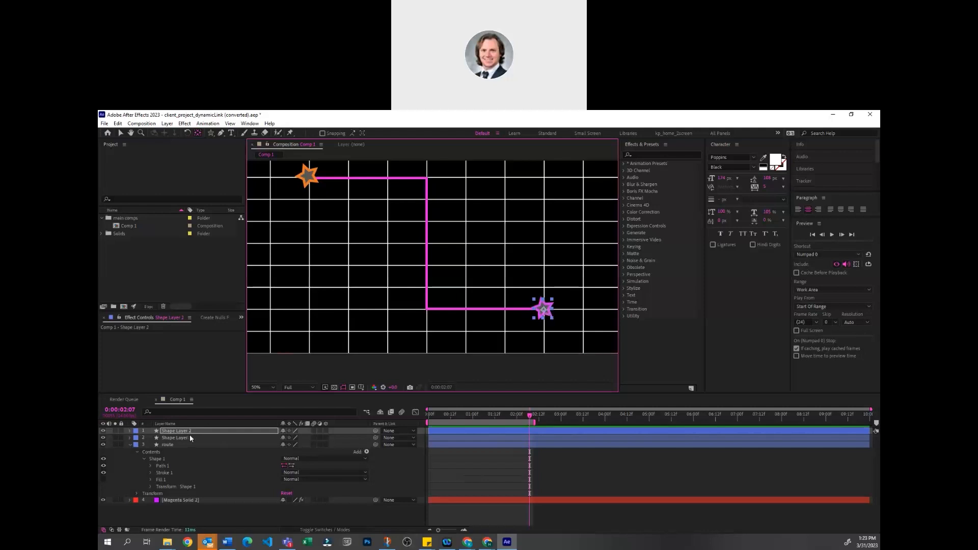
pyautogui.click(506, 480)
pyautogui.press('v')
# Set the current time to the start of the composition, 0:00:00:00
pyautogui.click(427, 451)
pyautogui.press(',')
pyautogui.press(',')
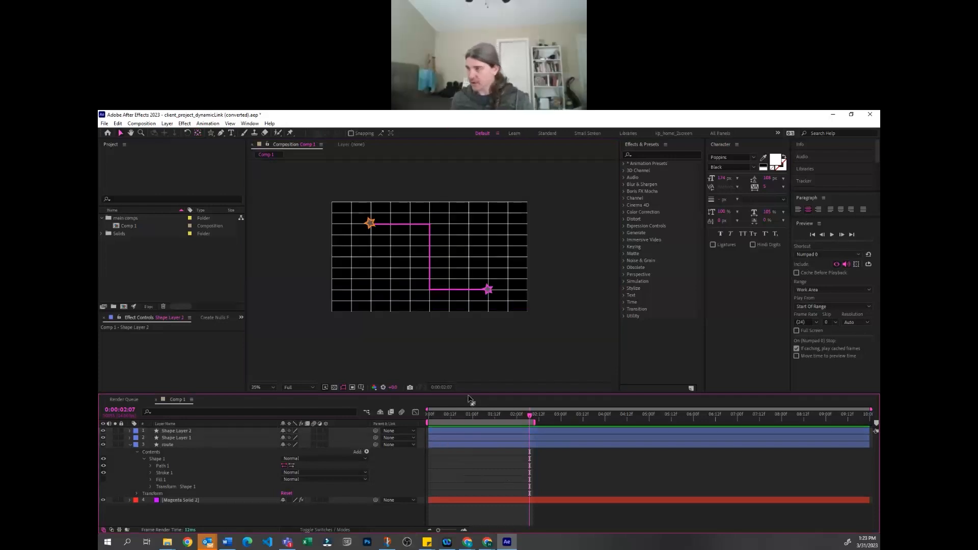
pyautogui.moveTo(447, 411); pyautogui.dragTo(427, 424)
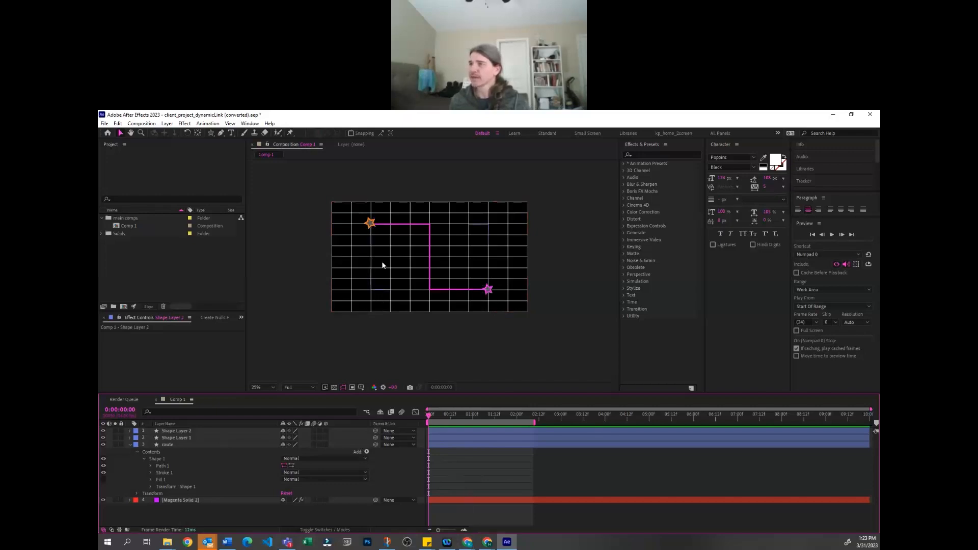
pyautogui.click(488, 289)
pyautogui.press('.')
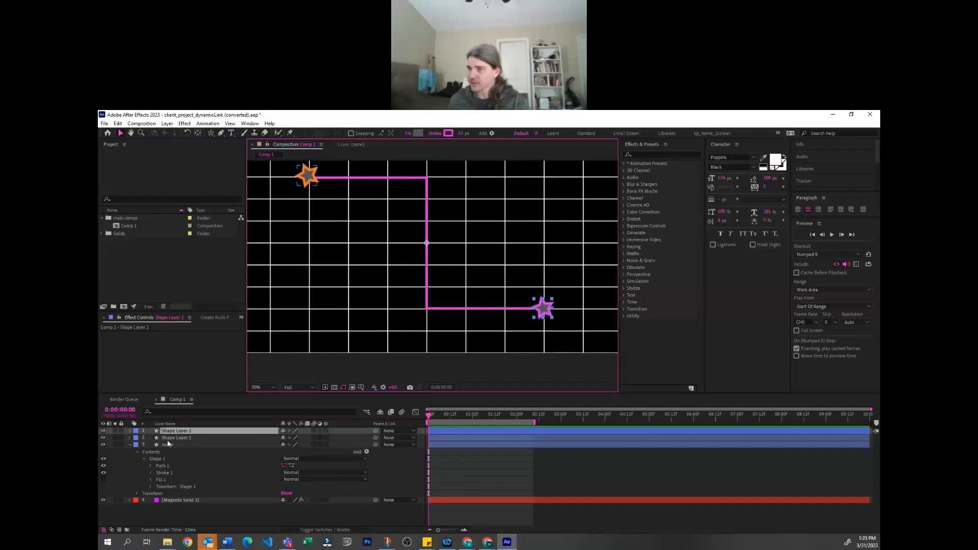
pyautogui.click(494, 481)
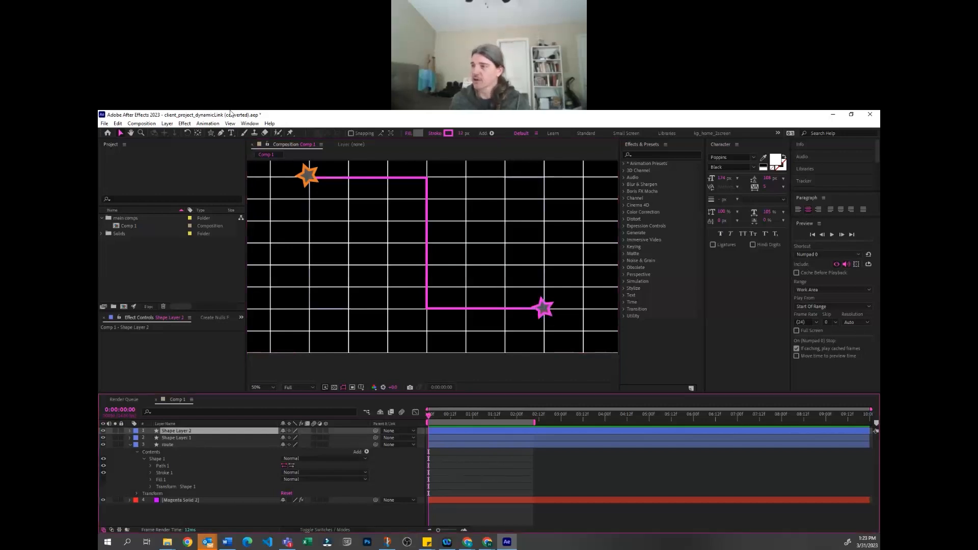
# Try adding an ellipse path to the orange star layer's contents and adjusting its position, and delete that ellipse path
pyautogui.moveTo(210, 132); pyautogui.dragTo(239, 155)
pyautogui.click(187, 438)
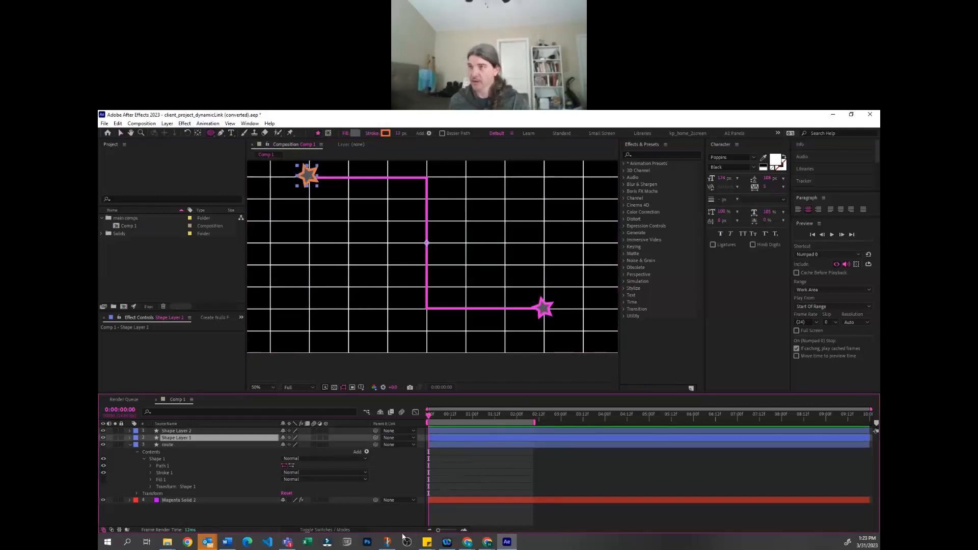
pyautogui.click(131, 438)
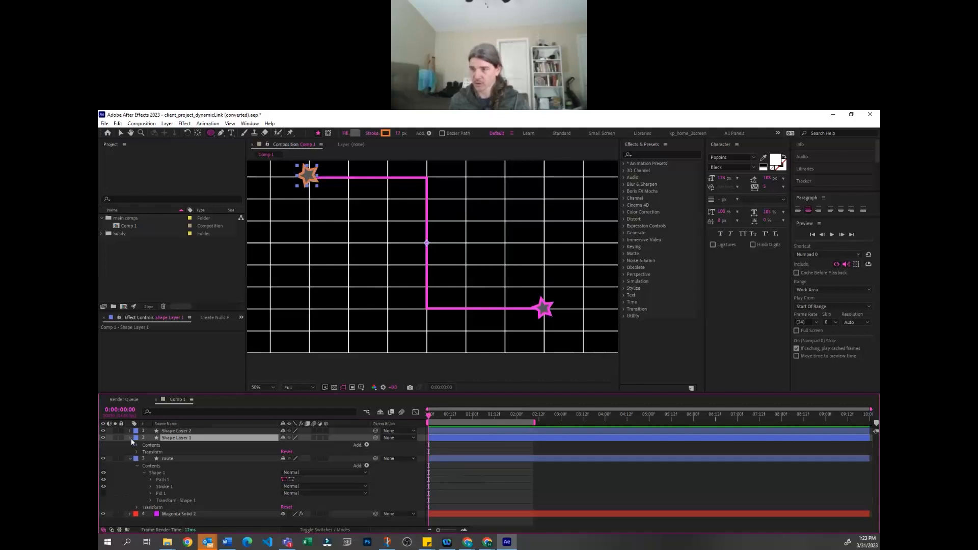
pyautogui.click(366, 445)
pyautogui.click(408, 288)
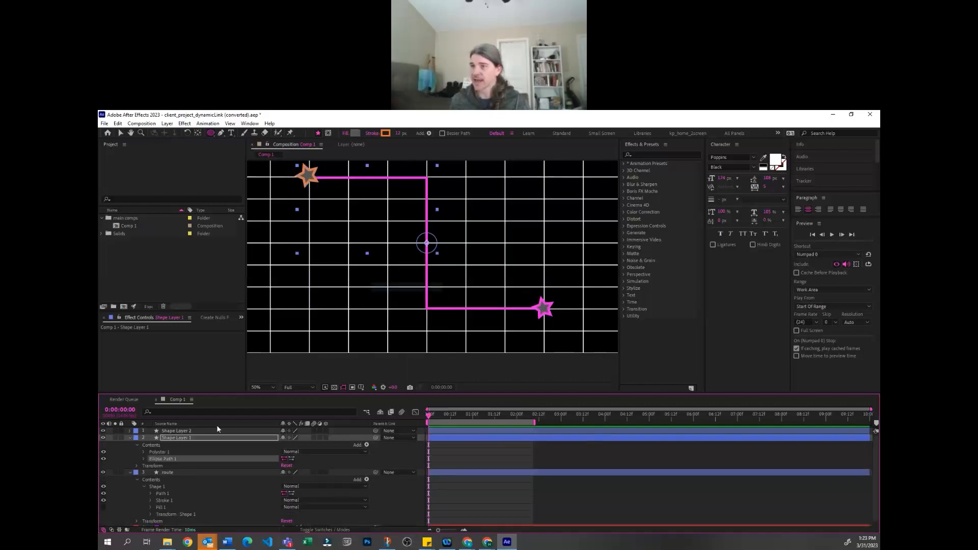
pyautogui.click(144, 459)
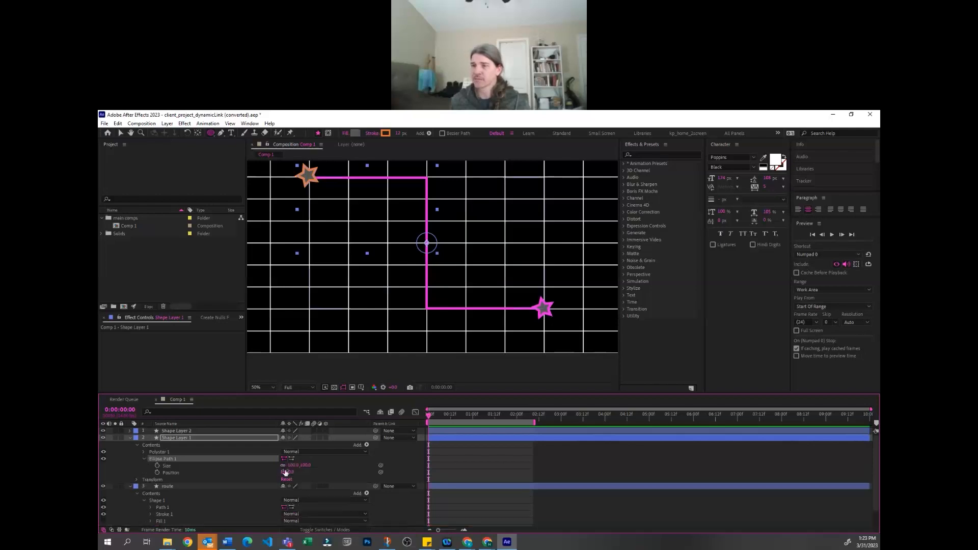
pyautogui.moveTo(288, 472); pyautogui.dragTo(207, 472)
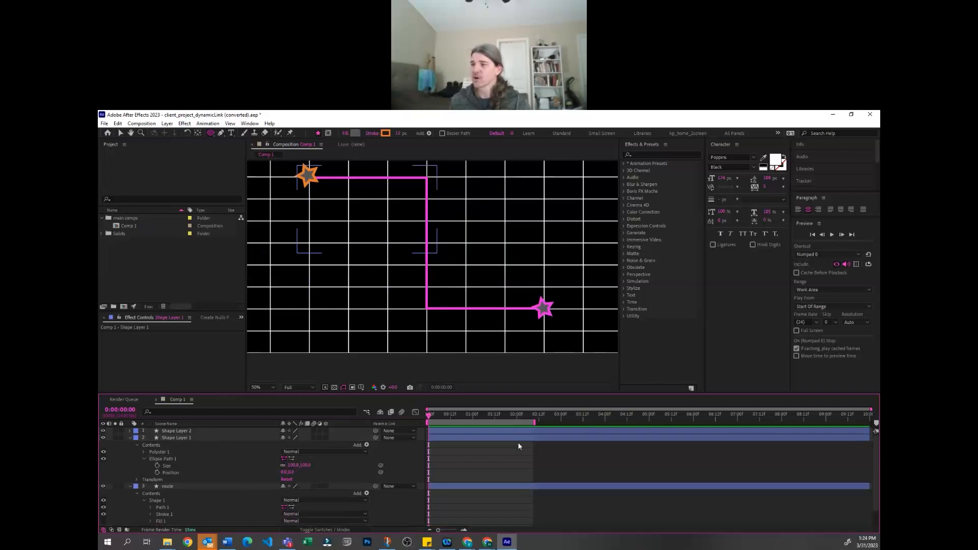
pyautogui.press('Delete')
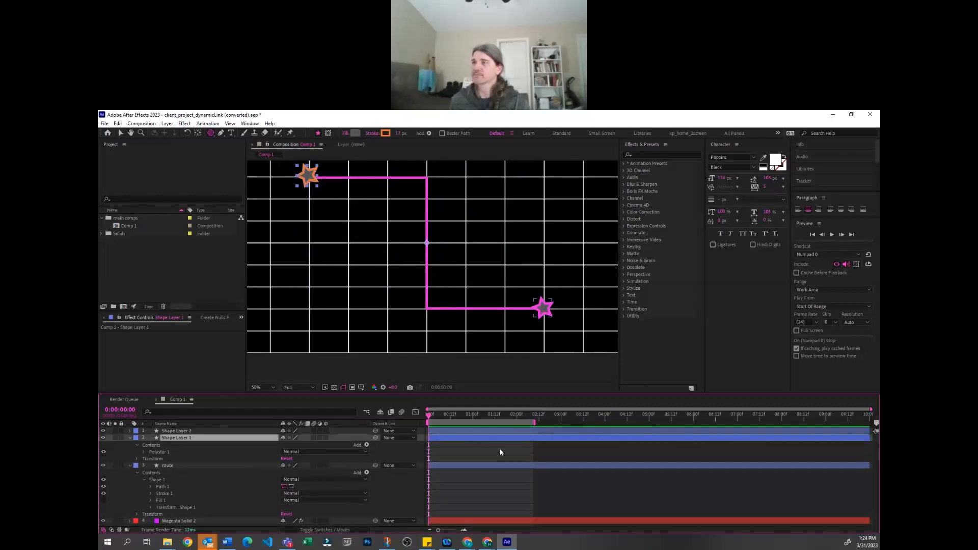
pyautogui.click(500, 452)
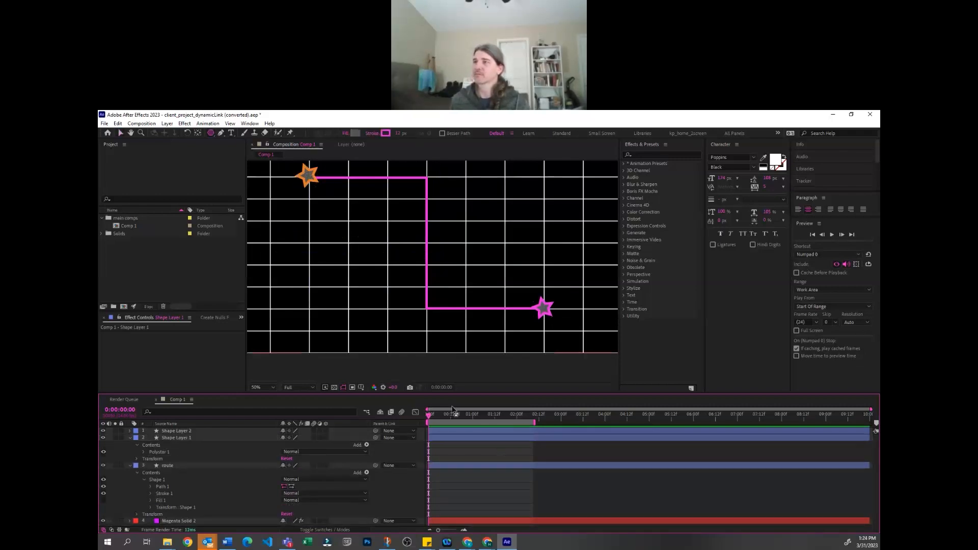
# Expand the orange star's polystar group to inspect its Polystar Path properties with the whole composition in view
pyautogui.click(453, 439)
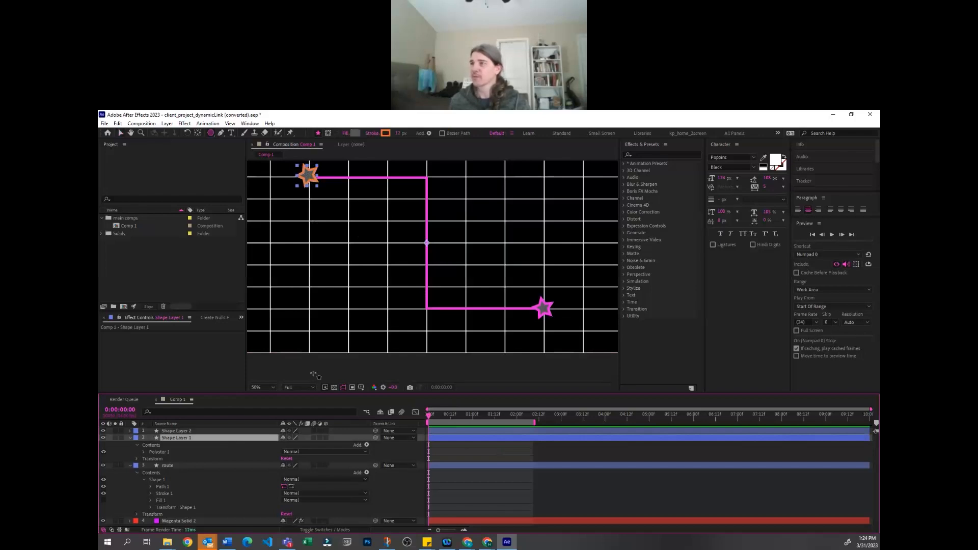
pyautogui.click(144, 452)
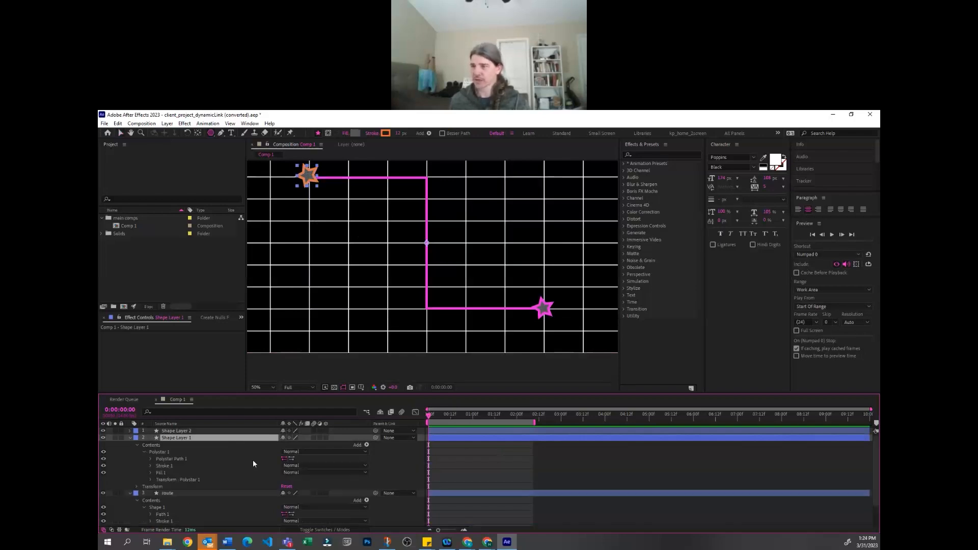
pyautogui.click(151, 460)
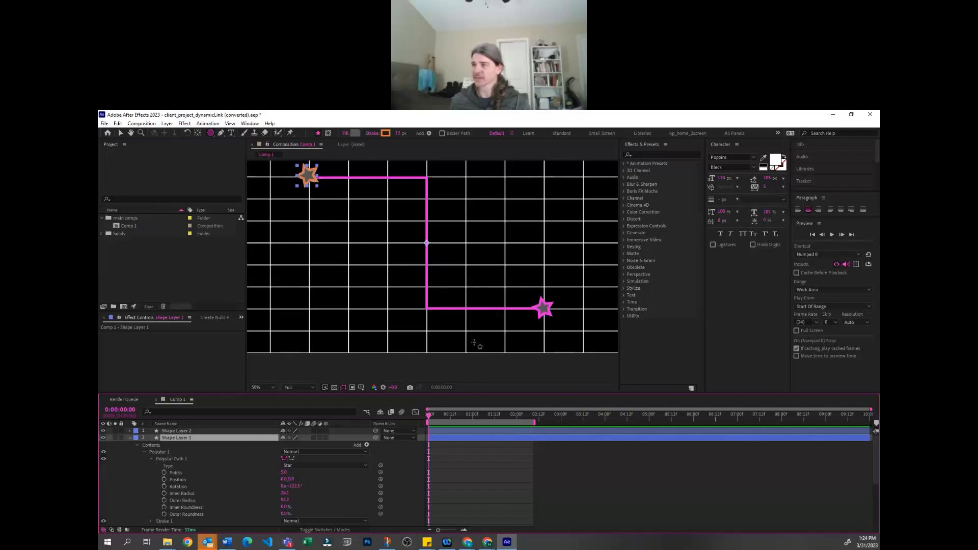
pyautogui.press(',')
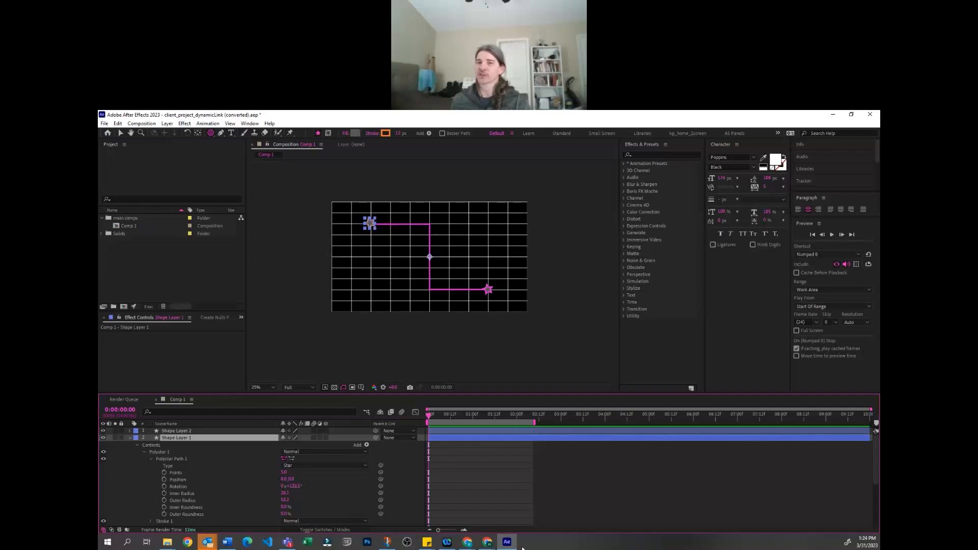
# Switch back to the Selection tool and collapse the properties of both star layers
pyautogui.click(530, 466)
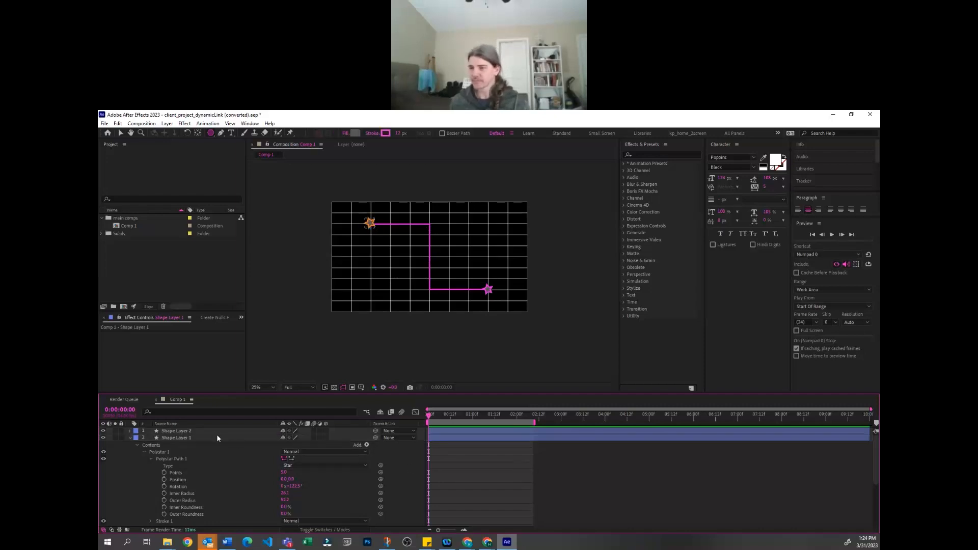
pyautogui.click(217, 436)
pyautogui.click(497, 290)
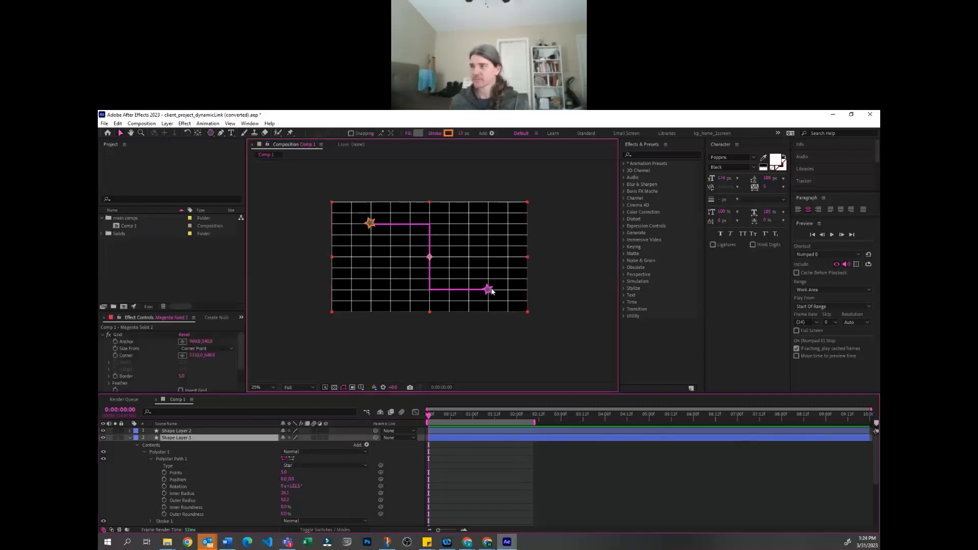
pyautogui.click(194, 431)
pyautogui.keyDown('shift'); pyautogui.click(197, 437); pyautogui.keyUp('shift')
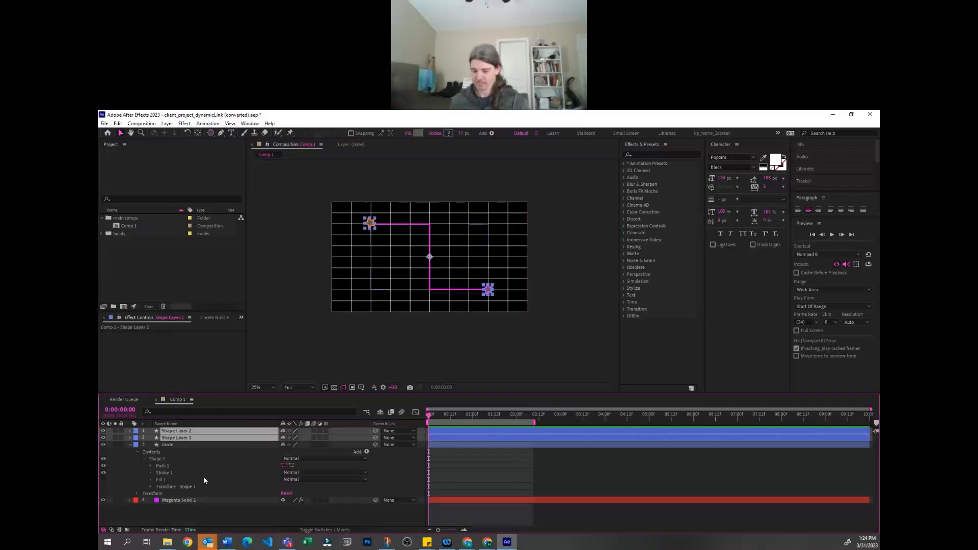
pyautogui.click(214, 515)
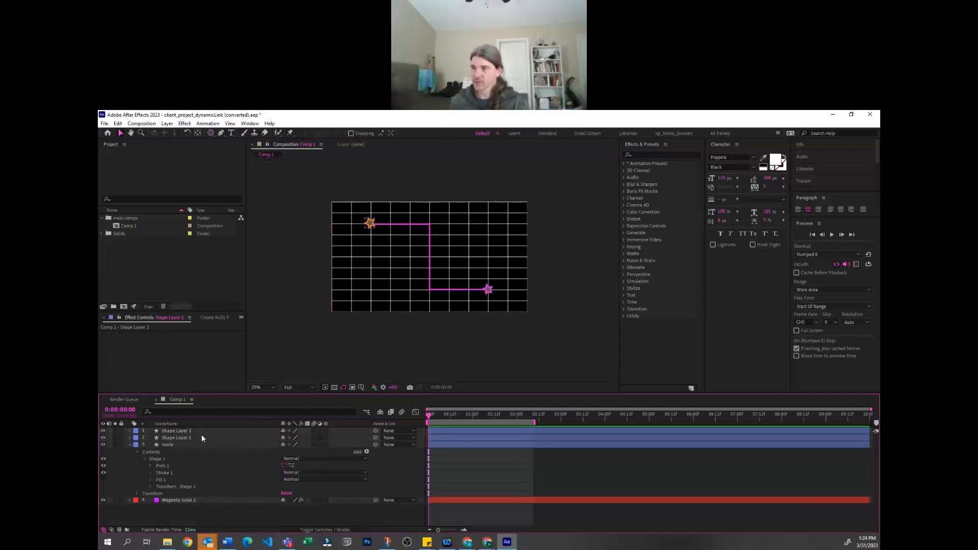
# Expand the orange star layer's contents down to its Polystar Path properties again
pyautogui.click(200, 437)
pyautogui.click(129, 438)
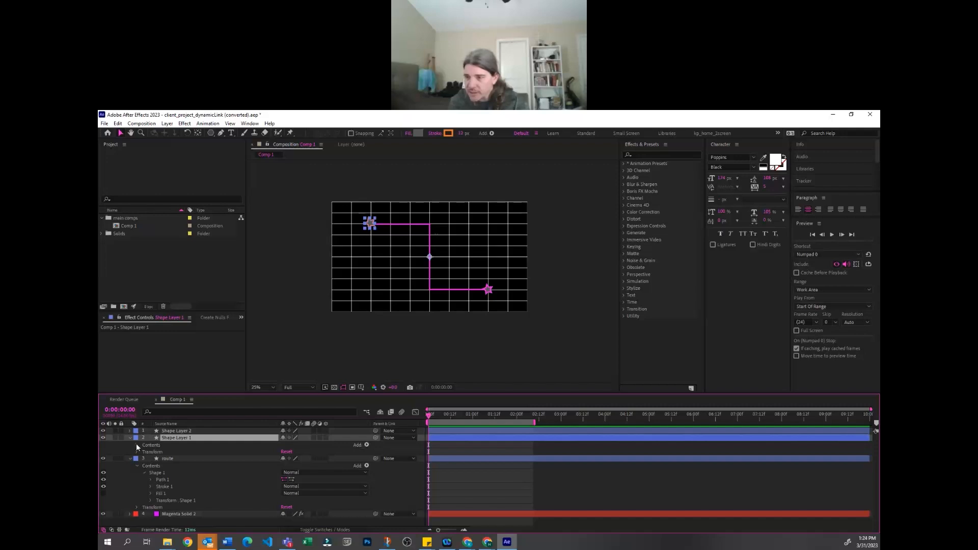
pyautogui.click(137, 445)
pyautogui.click(144, 452)
pyautogui.click(151, 459)
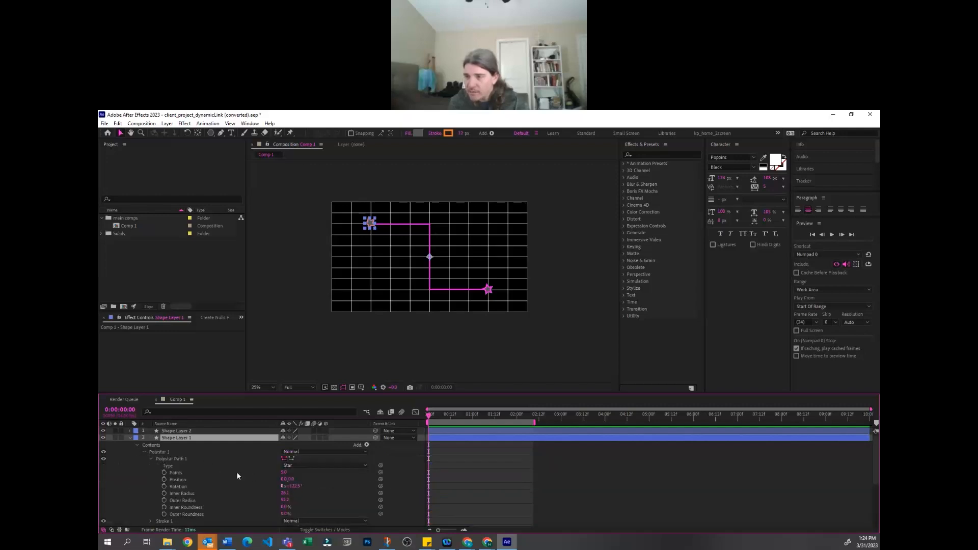
pyautogui.scroll(-1, 200, 479)
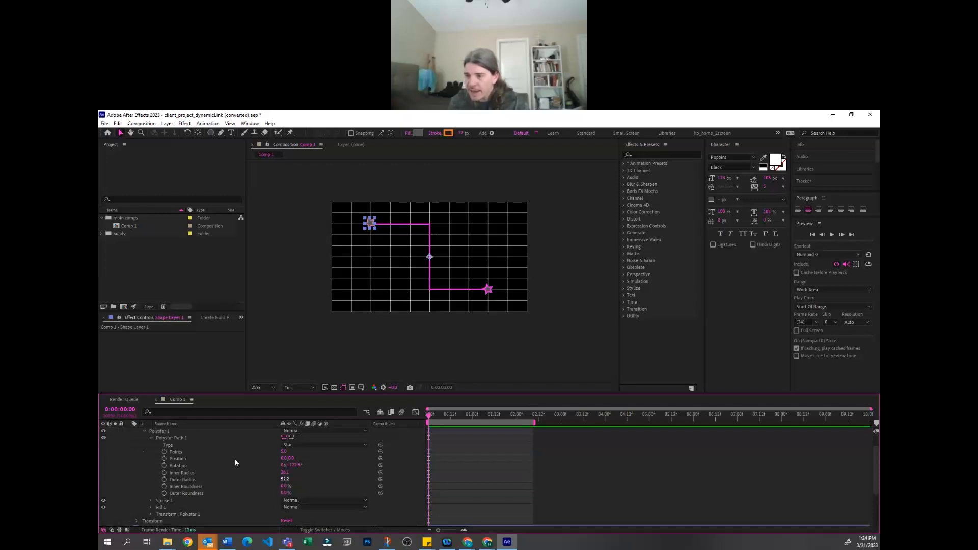
# Try changing the orange star's Outer Radius and undo the change
pyautogui.moveTo(285, 478)
pyautogui.mouseDown()
pyautogui.moveTo(274, 477)
pyautogui.moveTo(319, 477)
pyautogui.moveTo(276, 473)
pyautogui.mouseUp()
pyautogui.hotkey('ctrl', 'z')
pyautogui.click(510, 500)
pyautogui.hotkey('ctrl', 'z')
pyautogui.click(461, 483)
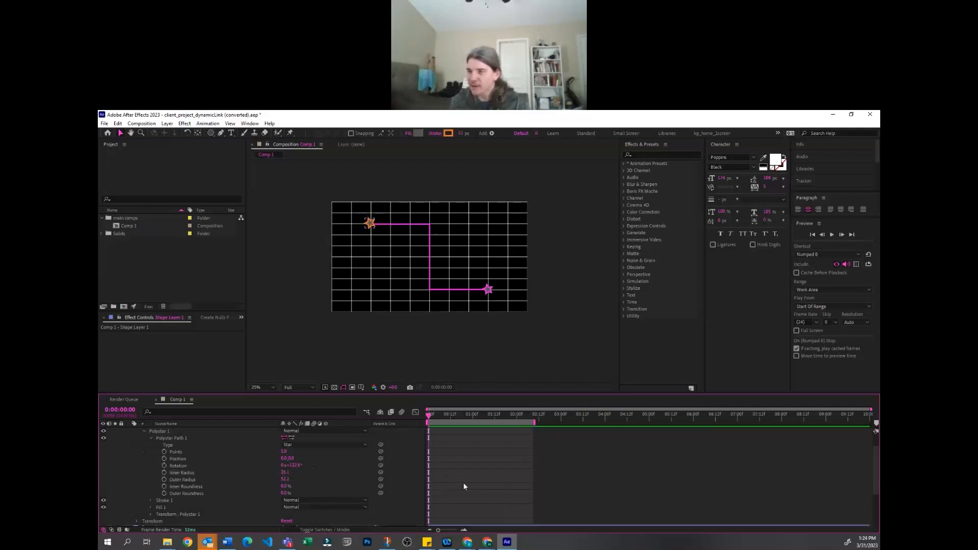
# Set the Scale in the orange star's polystar transform to 0% and keyframe it at 0:00:00:00
pyautogui.click(151, 515)
pyautogui.scroll(-4, 244, 484)
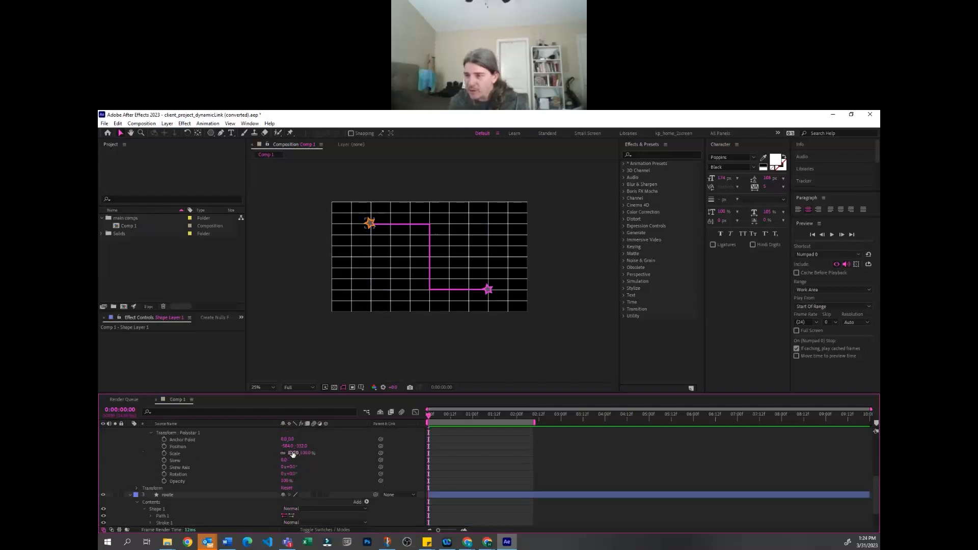
pyautogui.moveTo(284, 453); pyautogui.dragTo(262, 460)
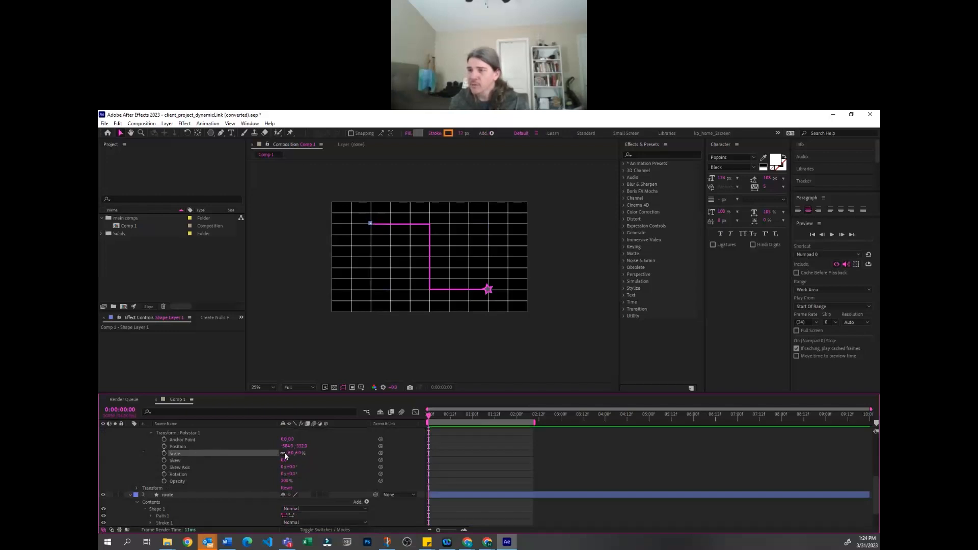
pyautogui.click(287, 453)
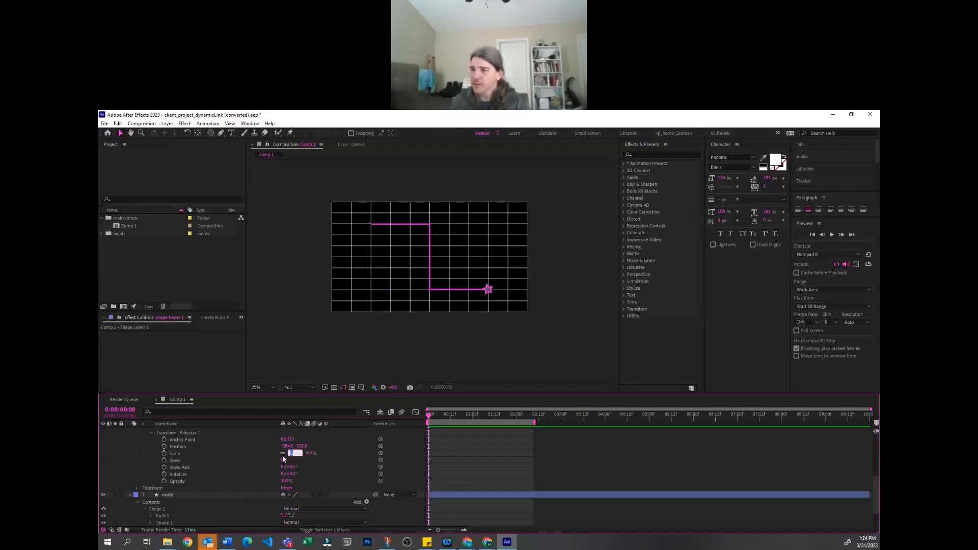
pyautogui.write('0')
pyautogui.press('Return')
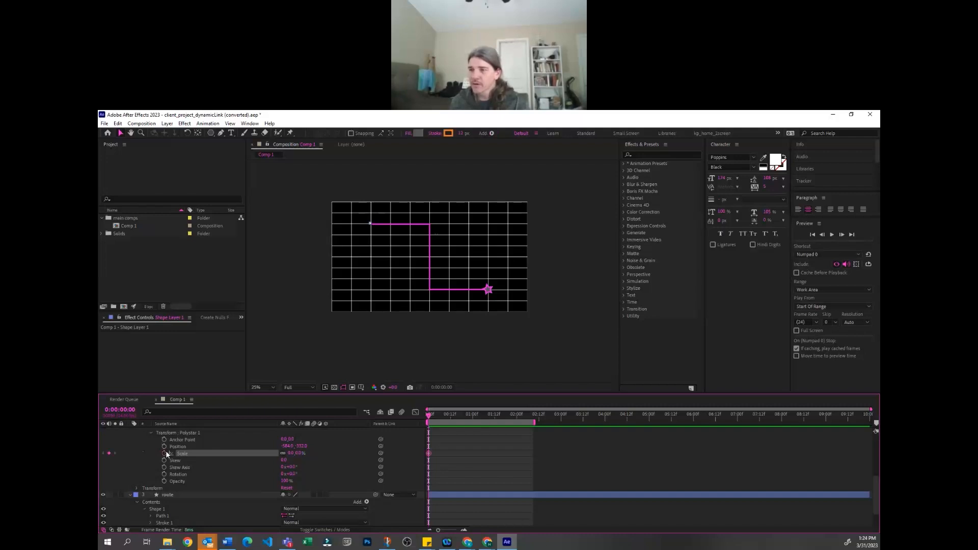
# Keyframe the orange star's polystar Scale at 100% at 0:00:00:10
pyautogui.moveTo(432, 417); pyautogui.dragTo(454, 416)
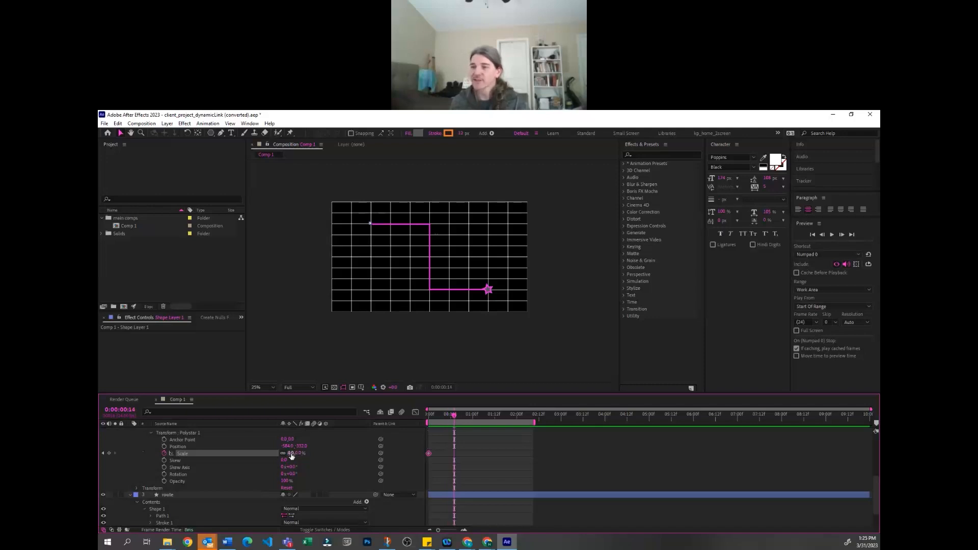
pyautogui.press('Home')
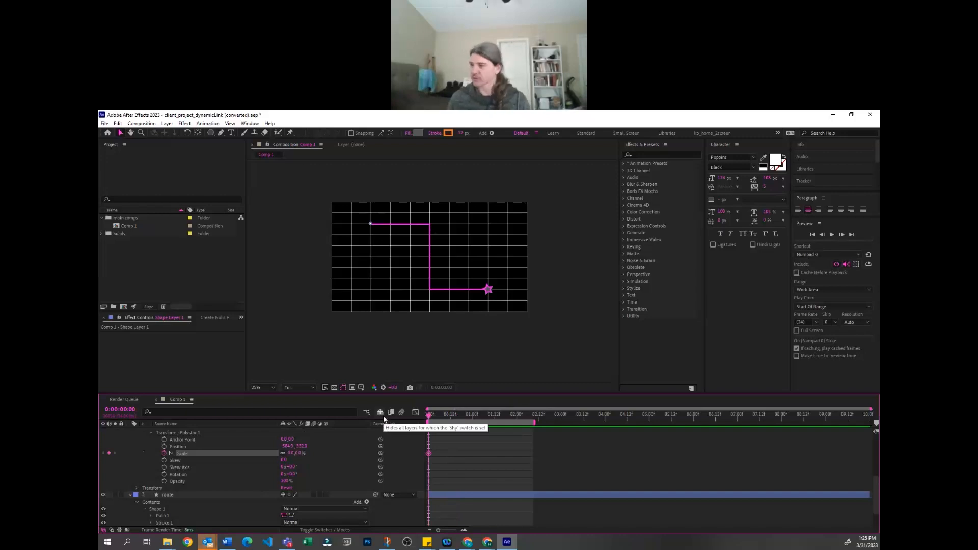
pyautogui.hotkey('shift', 'pagedown')
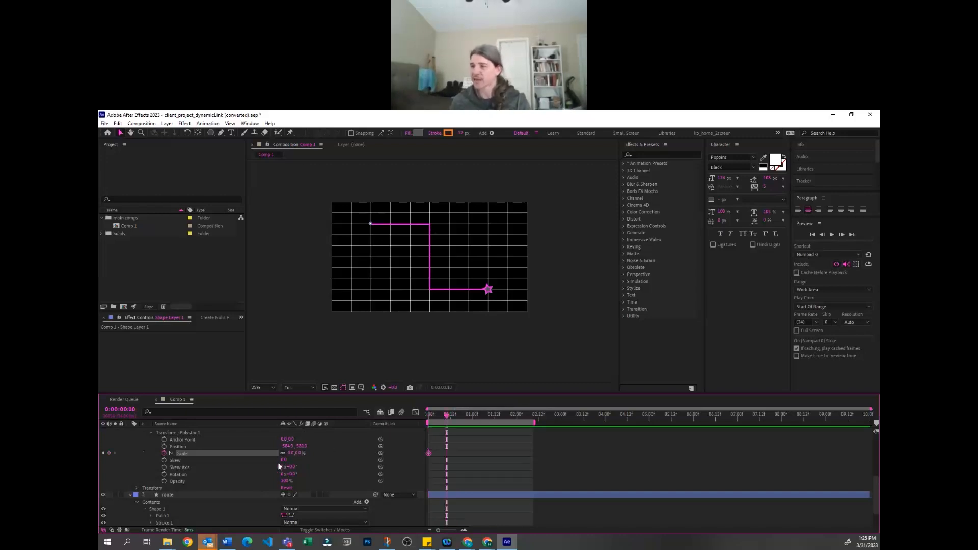
pyautogui.click(292, 450)
pyautogui.write('1')
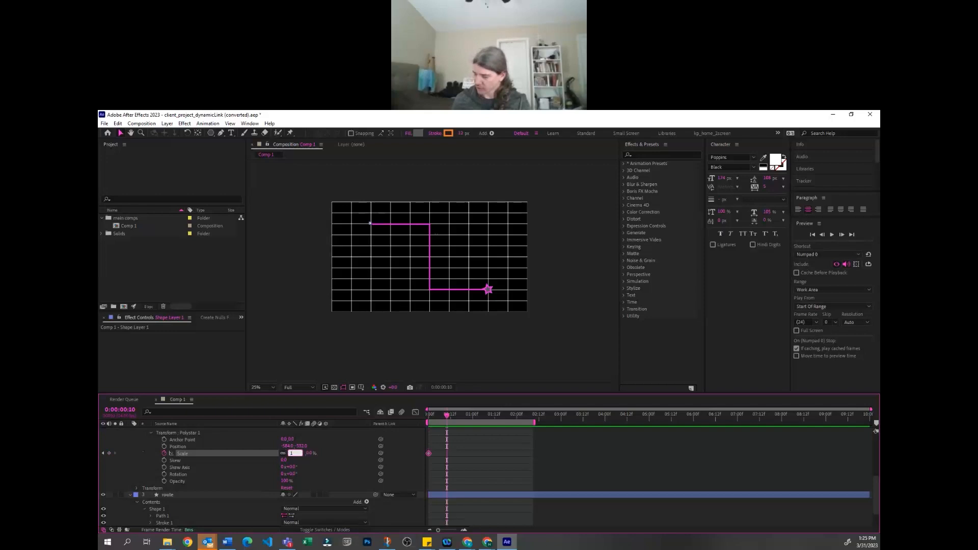
pyautogui.write('00')
pyautogui.press('Return')
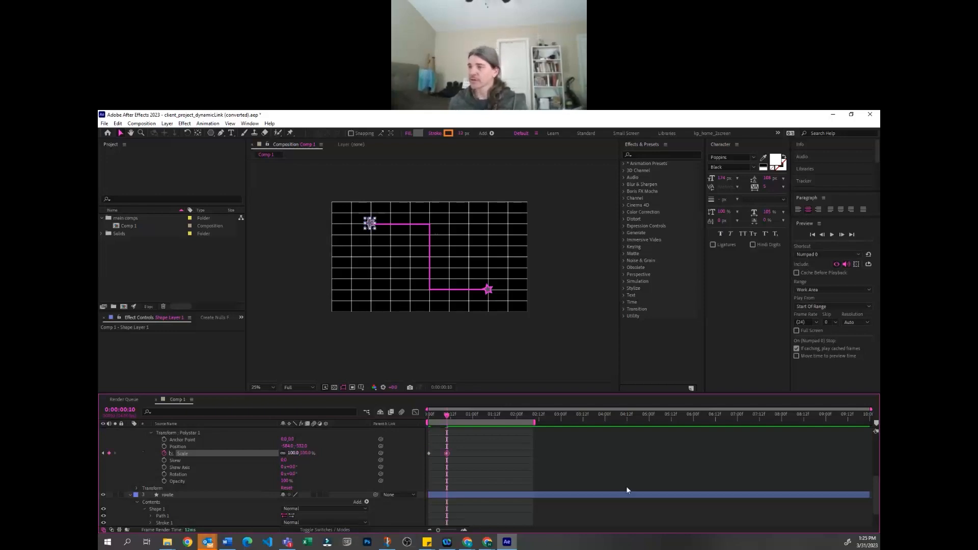
# Copy the orange star's two polystar Scale keyframes
pyautogui.click(188, 454)
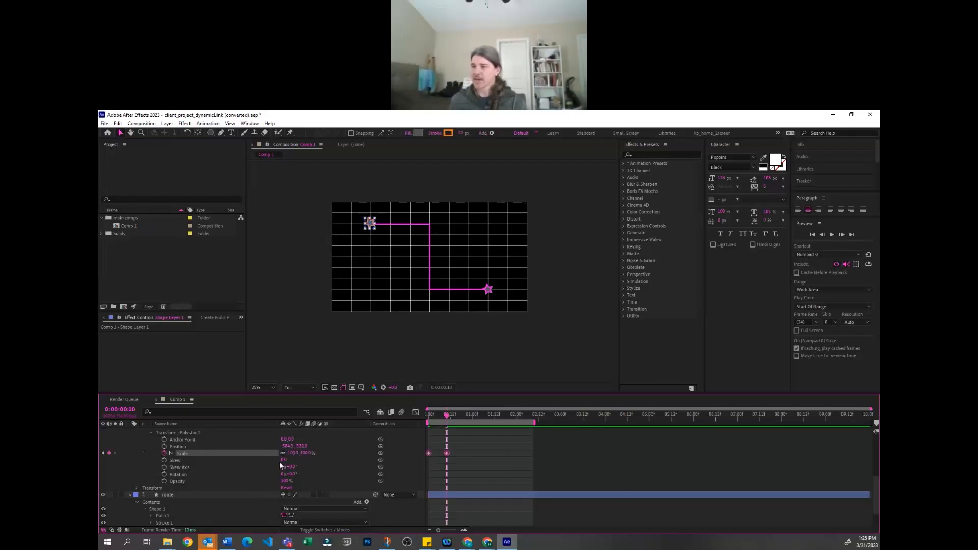
# Try changing the Scale in the route layer's Transform: Shape 1 at 0:00:00:00 and undo the change
pyautogui.scroll(-2, 271, 465)
pyautogui.click(191, 467)
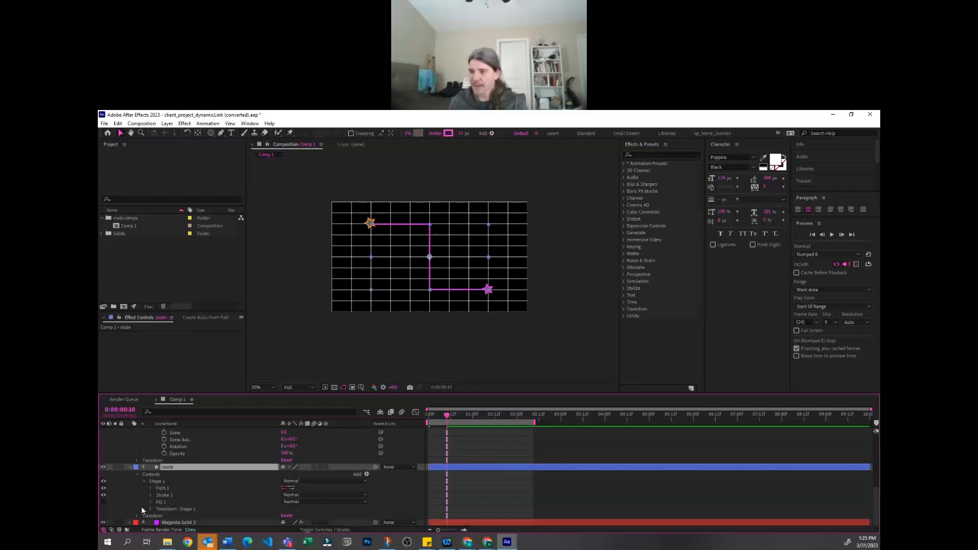
pyautogui.click(150, 509)
pyautogui.scroll(-3, 180, 497)
pyautogui.click(179, 475)
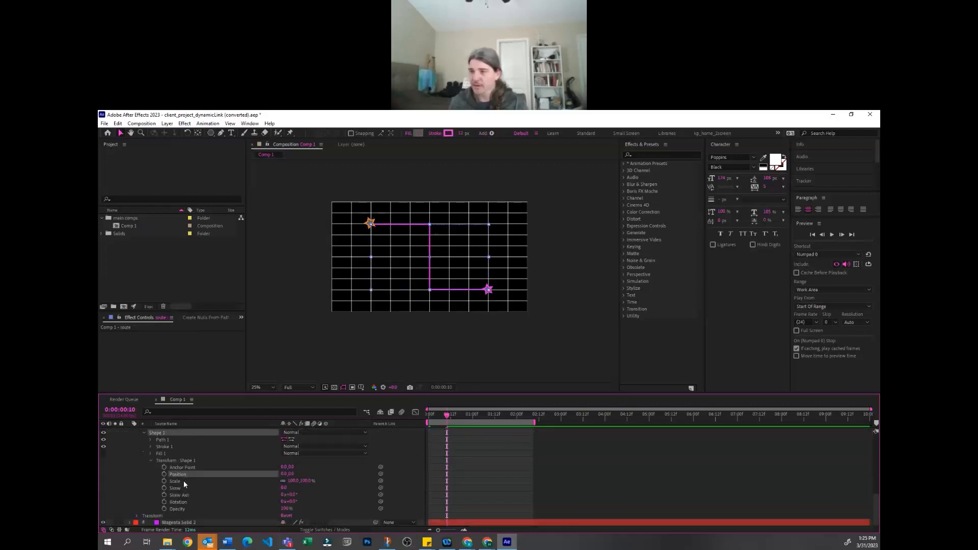
pyautogui.click(183, 481)
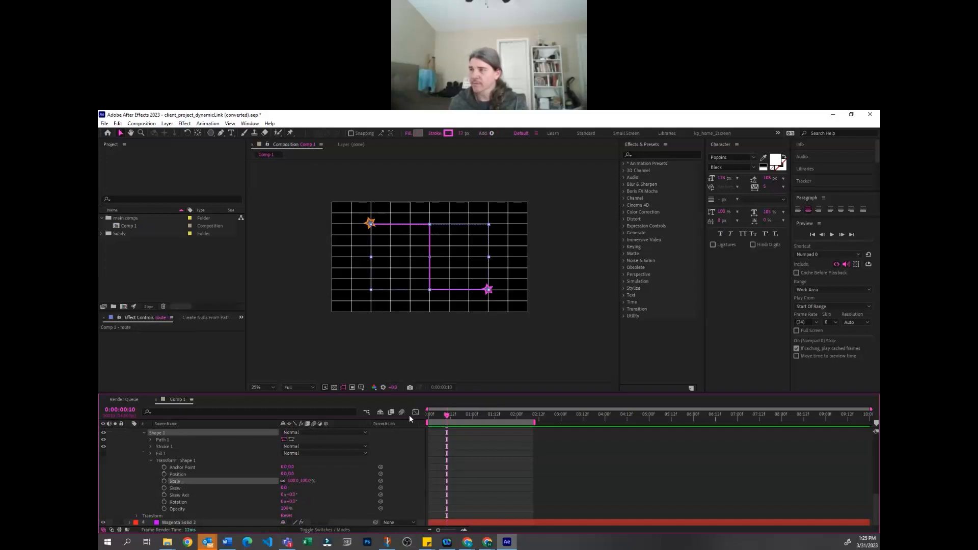
pyautogui.moveTo(433, 414); pyautogui.dragTo(428, 414)
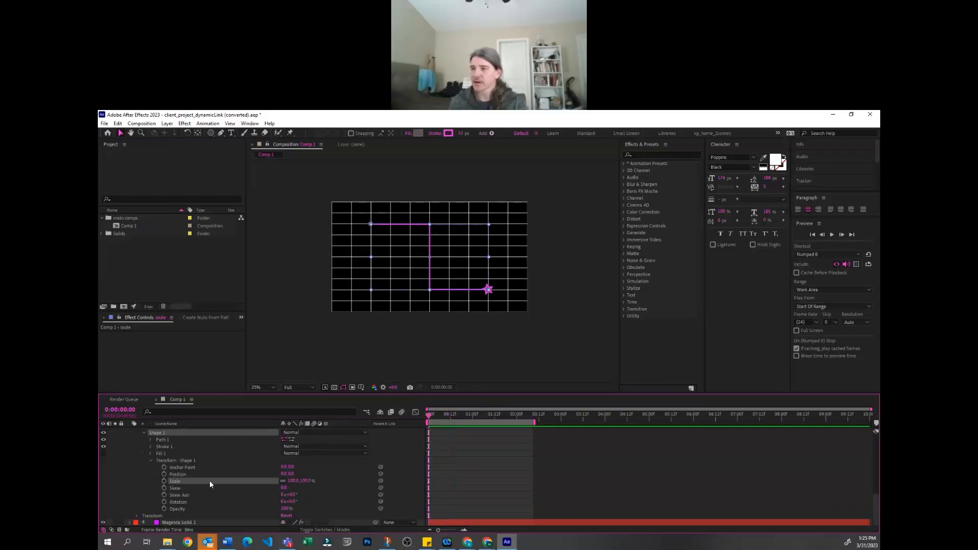
pyautogui.moveTo(293, 480); pyautogui.dragTo(301, 484)
pyautogui.hotkey('ctrl', 'z')
pyautogui.click(493, 487)
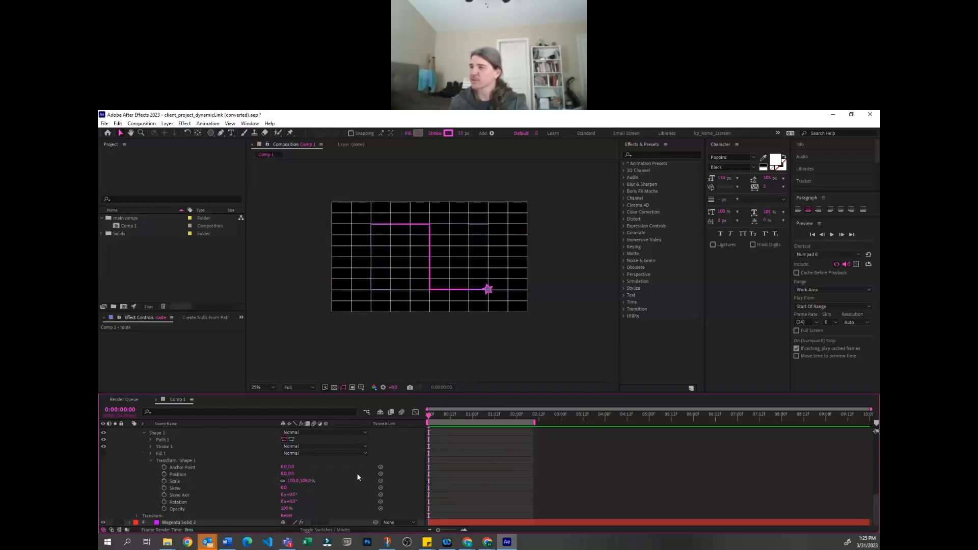
# Paste the copied Scale keyframes onto the magenta star's polystar transform at 0:00:00:00, check them and collapse the layer
pyautogui.scroll(3, 195, 487)
pyautogui.scroll(4, 198, 468)
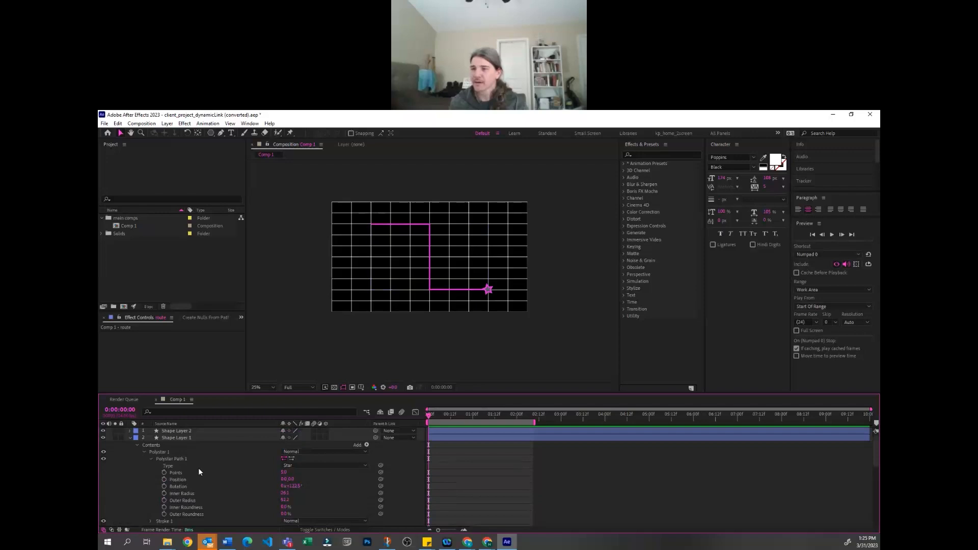
pyautogui.click(158, 430)
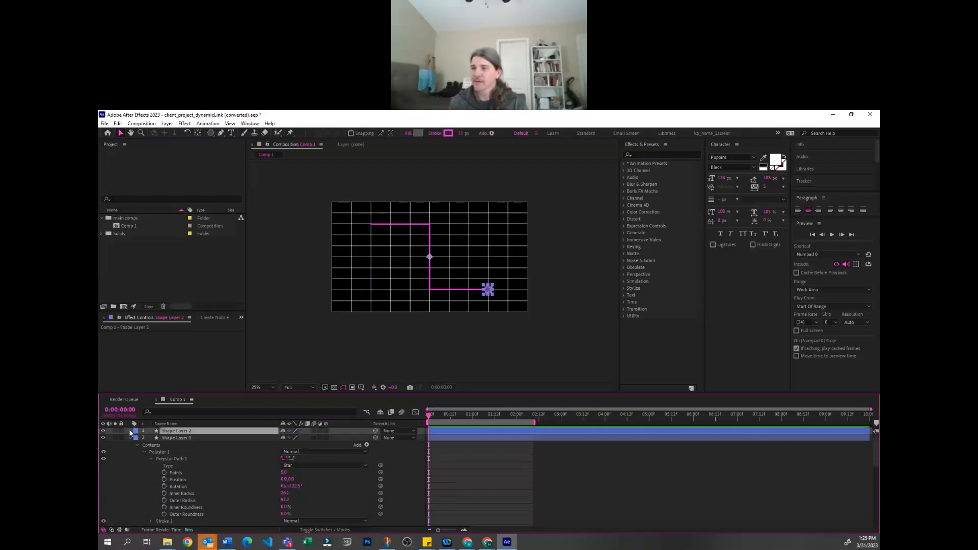
pyautogui.click(130, 430)
pyautogui.click(138, 439)
pyautogui.click(151, 473)
pyautogui.click(187, 493)
pyautogui.moveTo(295, 493); pyautogui.dragTo(316, 500)
pyautogui.hotkey('ctrl', 'z')
pyautogui.hotkey('ctrl', 'v')
pyautogui.click(457, 475)
pyautogui.moveTo(429, 414); pyautogui.dragTo(449, 458)
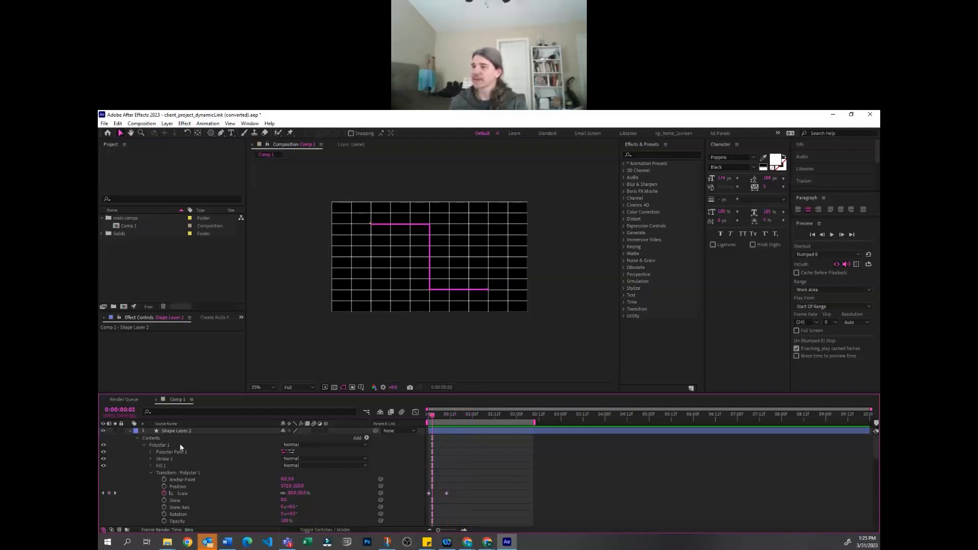
pyautogui.click(129, 430)
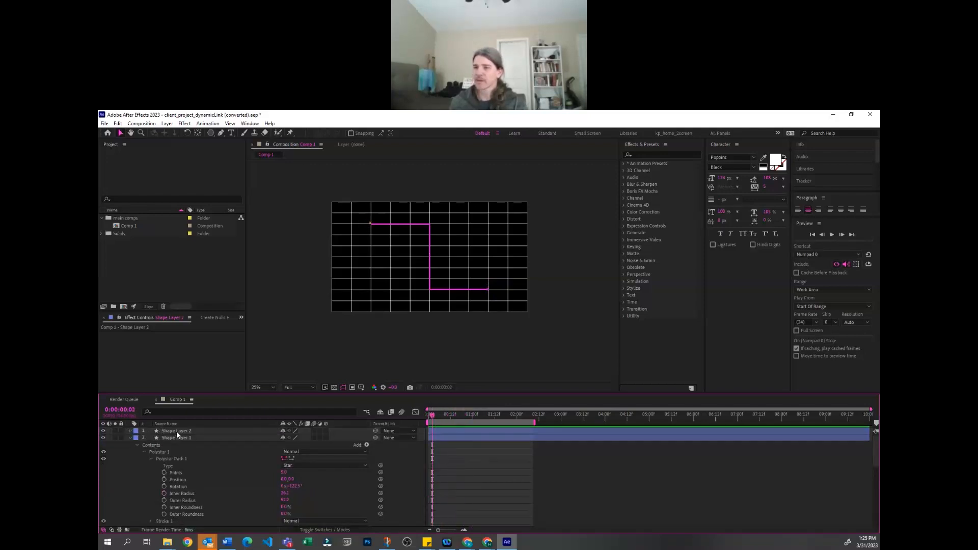
# Rename Shape Layer 2 to "star 1" and Shape Layer 1 to "star 2", leaving star 2 collapsed
pyautogui.click(176, 431)
pyautogui.press('Return')
pyautogui.write('star 1')
pyautogui.press('Return')
pyautogui.click(177, 436)
pyautogui.press('Return')
pyautogui.write('star 2')
pyautogui.press('Return')
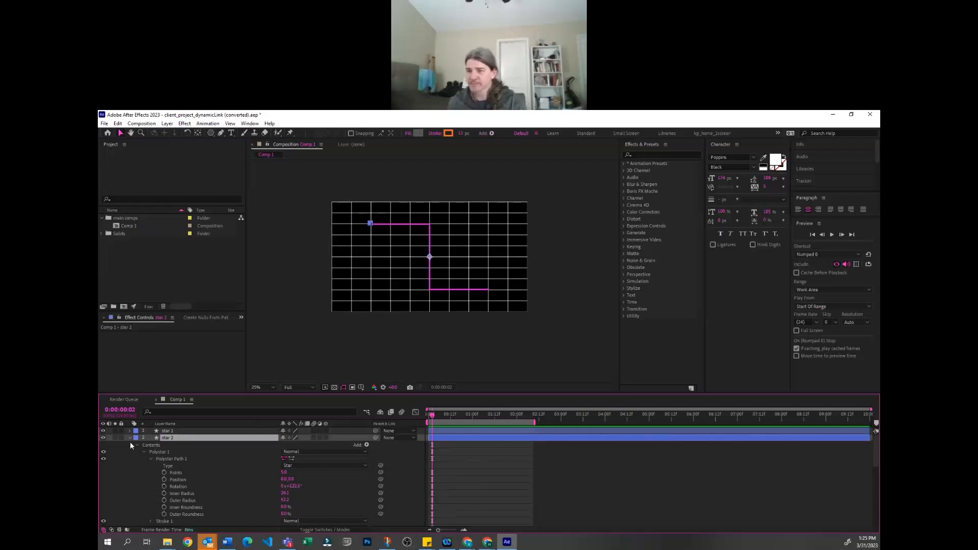
pyautogui.click(130, 438)
# Give the star 1 and star 2 layers a purple label colour and collapse the route layer
pyautogui.keyDown('shift'); pyautogui.click(177, 431); pyautogui.keyUp('shift')
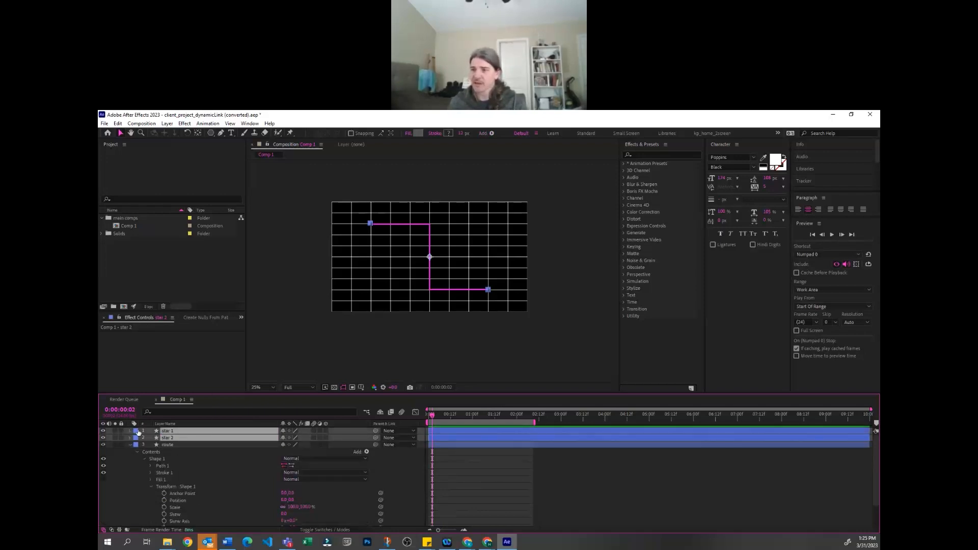
pyautogui.click(138, 432)
pyautogui.click(168, 362)
pyautogui.click(467, 466)
pyautogui.click(259, 445)
pyautogui.press('Return')
pyautogui.click(130, 443)
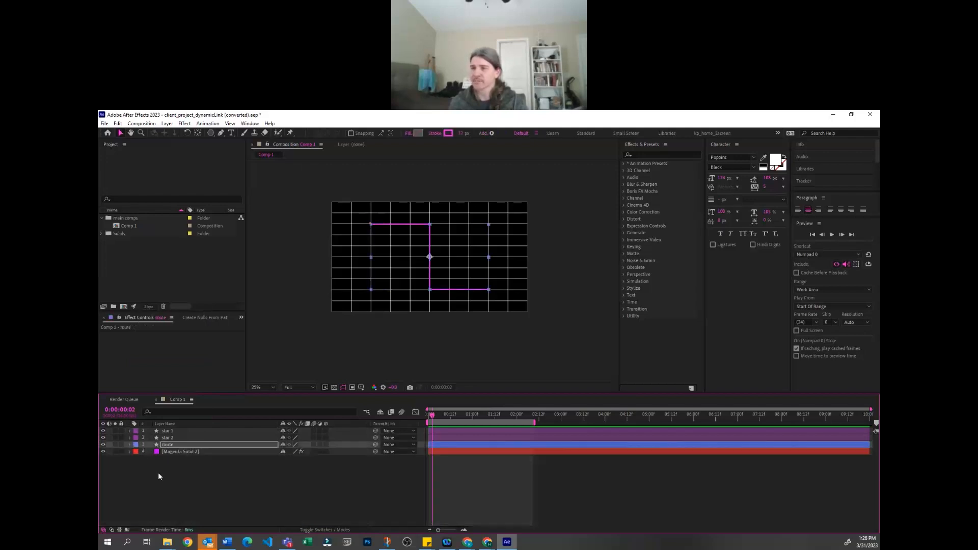
pyautogui.click(158, 473)
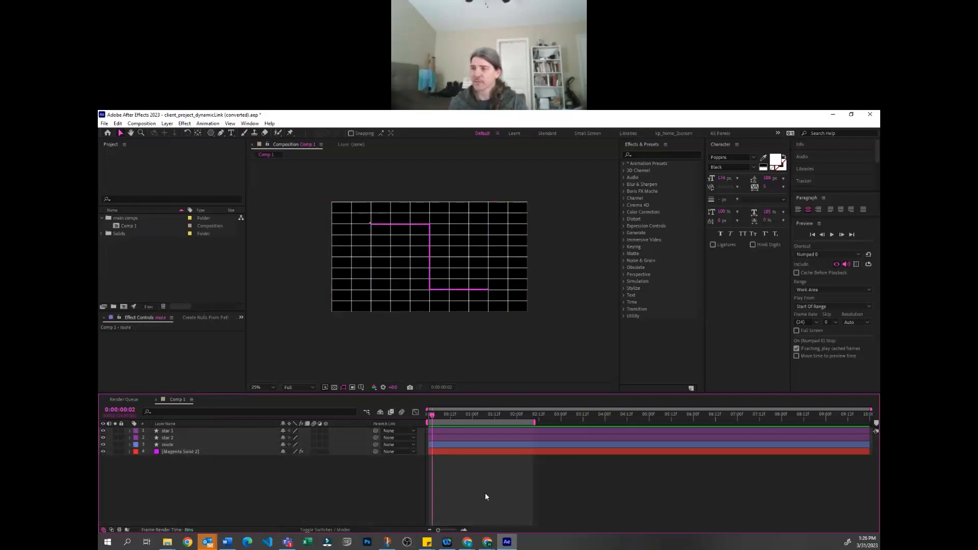
# Return the playhead to 0:00:00:00 and select the route layer
pyautogui.click(280, 445)
pyautogui.moveTo(435, 415); pyautogui.dragTo(412, 412)
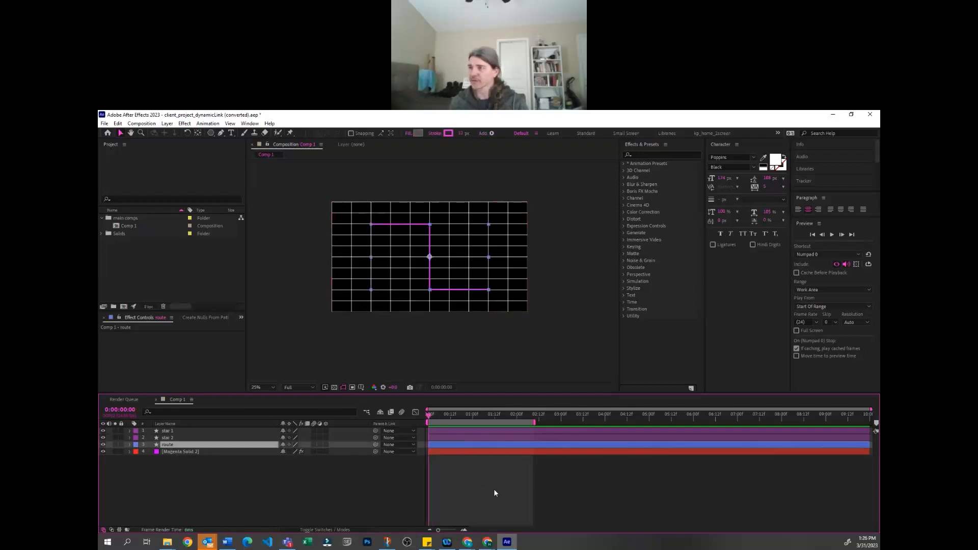
pyautogui.click(243, 480)
pyautogui.click(182, 440)
pyautogui.click(182, 445)
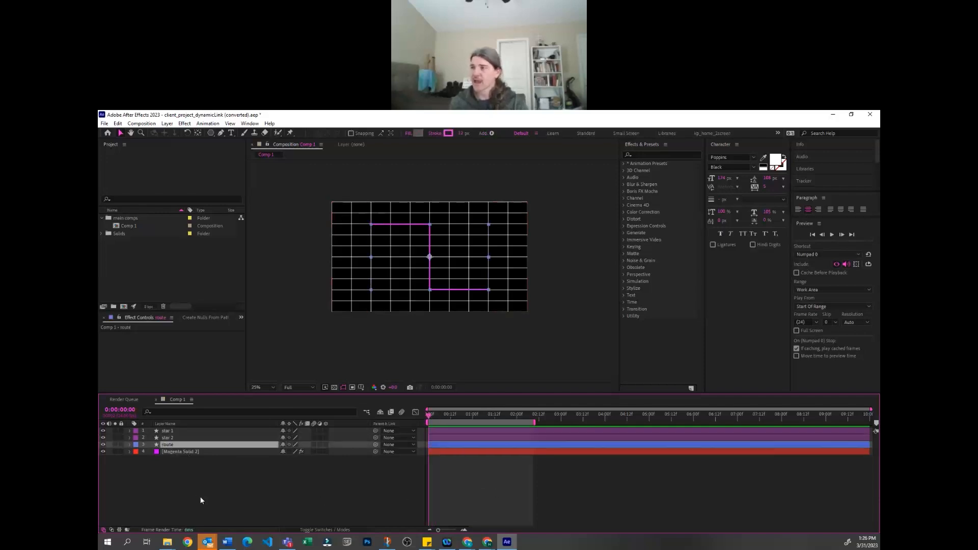
pyautogui.click(206, 471)
pyautogui.click(194, 445)
pyautogui.click(200, 485)
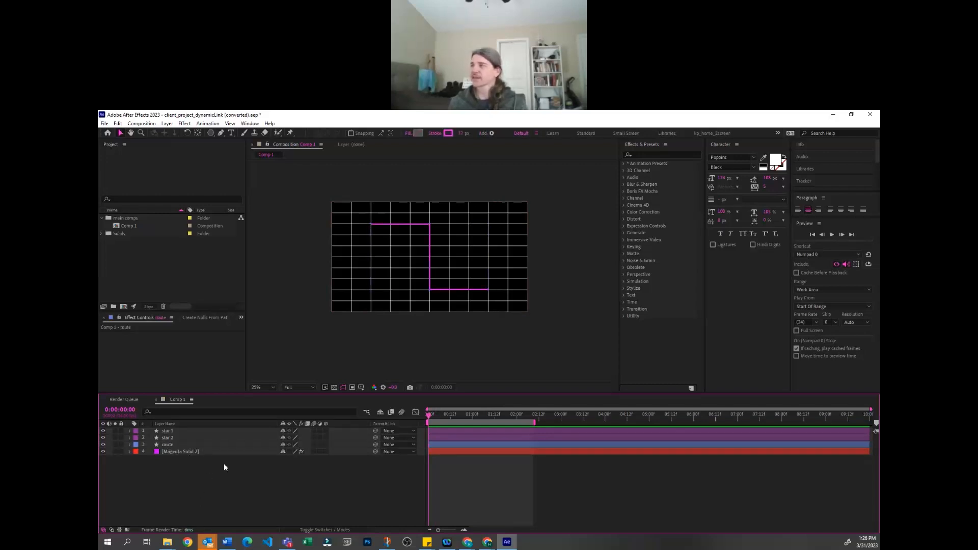
pyautogui.click(187, 451)
pyautogui.click(176, 445)
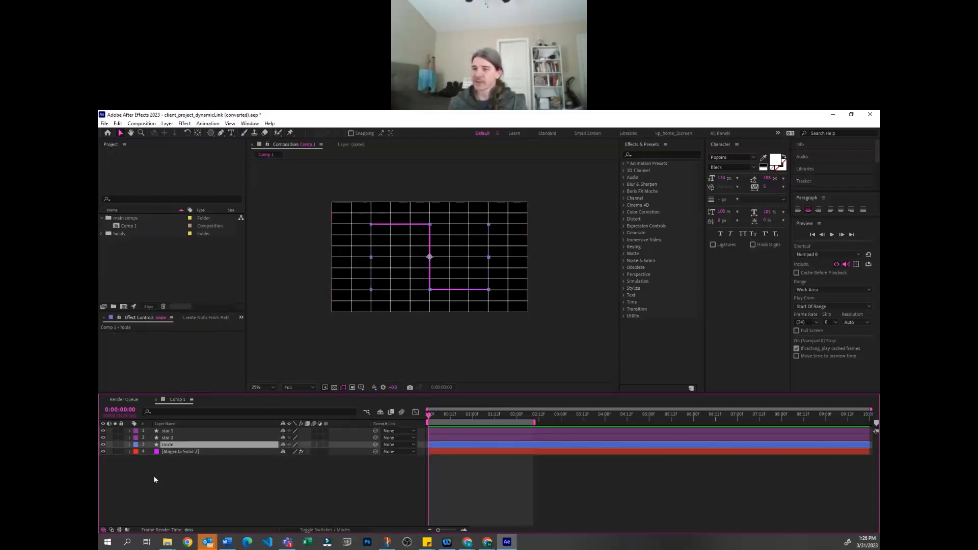
# Reveal the route layer's modified properties and add a Trim Paths operator to its contents
pyautogui.press('u')
pyautogui.press('u')
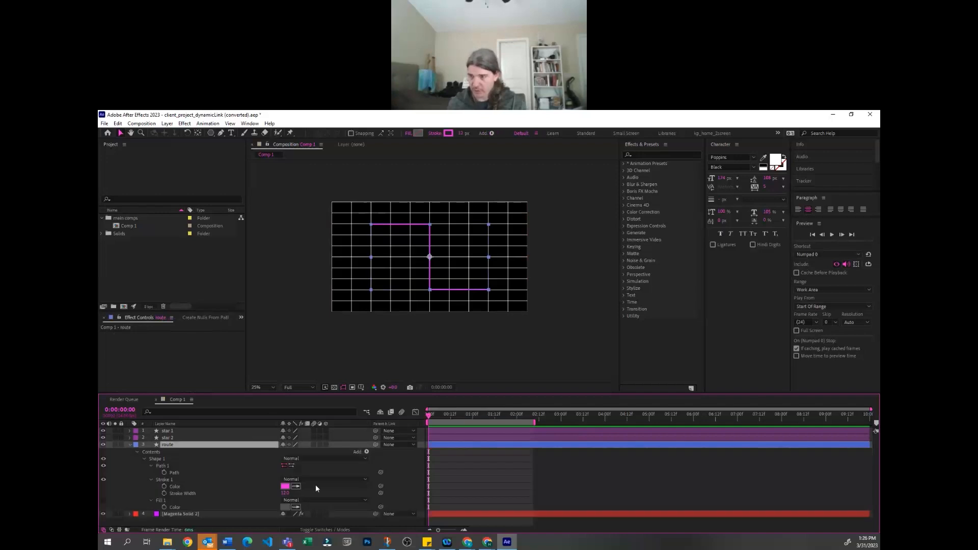
pyautogui.click(436, 468)
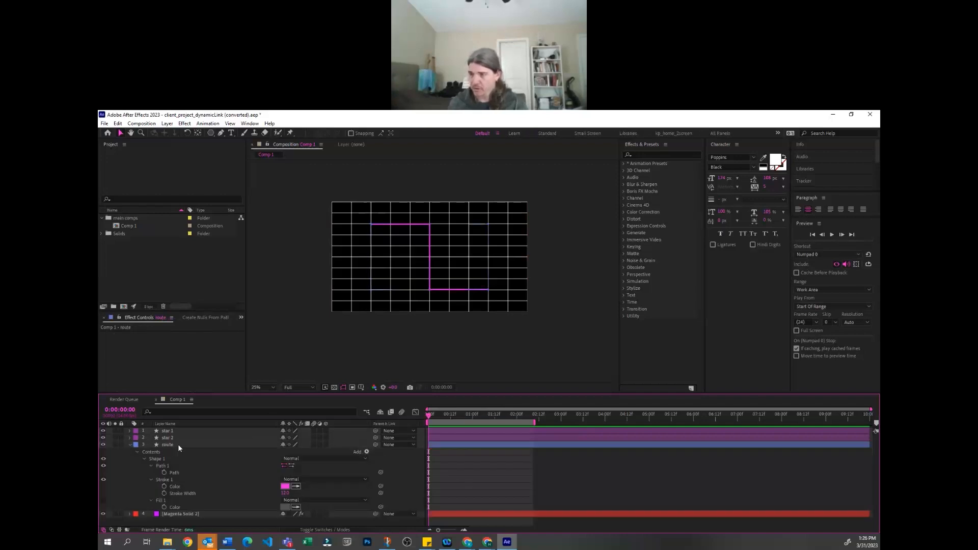
pyautogui.click(366, 452)
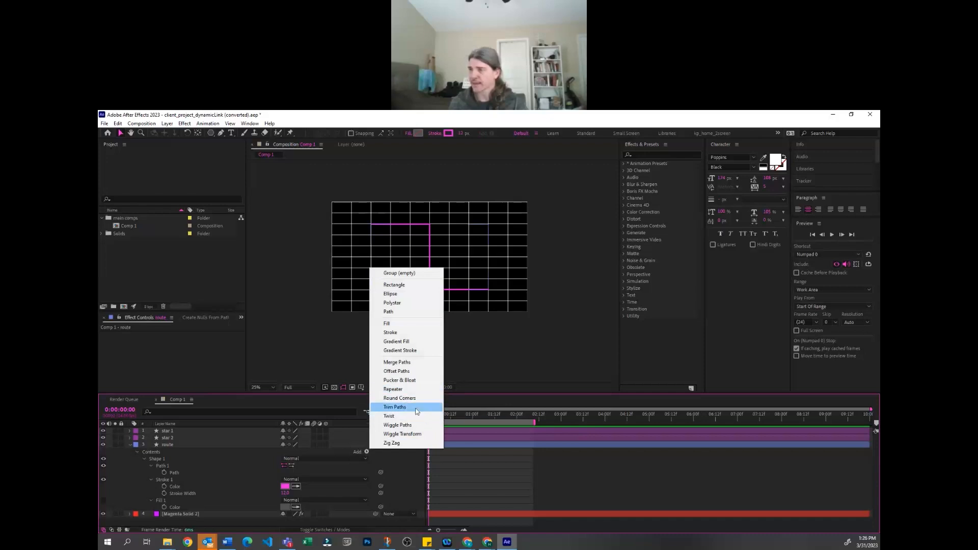
pyautogui.click(395, 407)
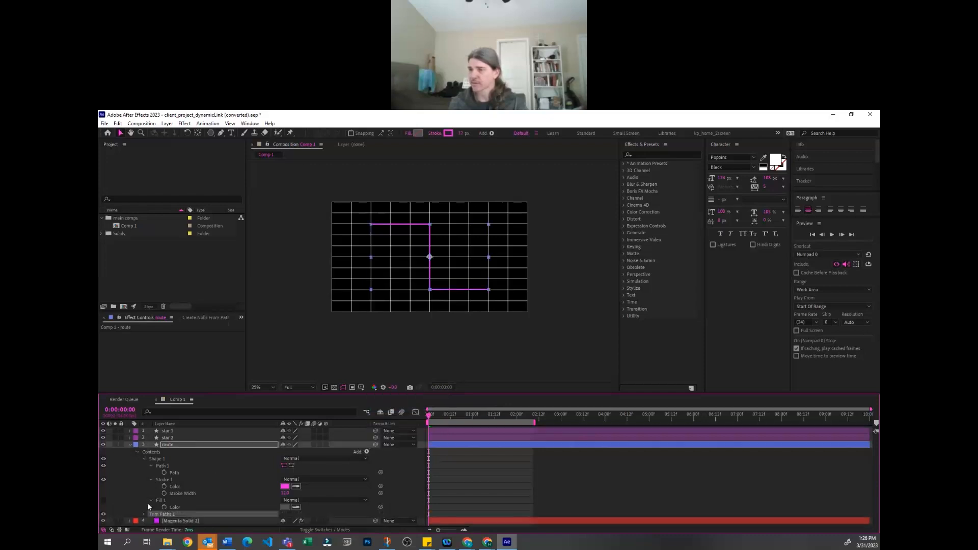
pyautogui.scroll(-2, 347, 509)
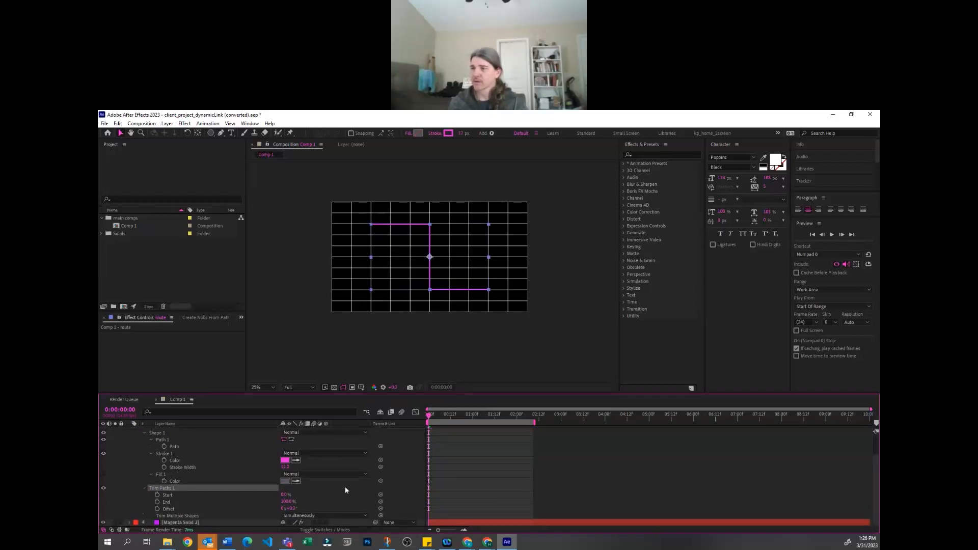
# Solo the route layer so that the composition shows only the route line
pyautogui.scroll(2, 146, 448)
pyautogui.hotkey('ctrl', "'")
pyautogui.click(567, 338)
# Try out different Trim Paths End and Start values on the route and the path's reversed direction
pyautogui.scroll(-2, 499, 483)
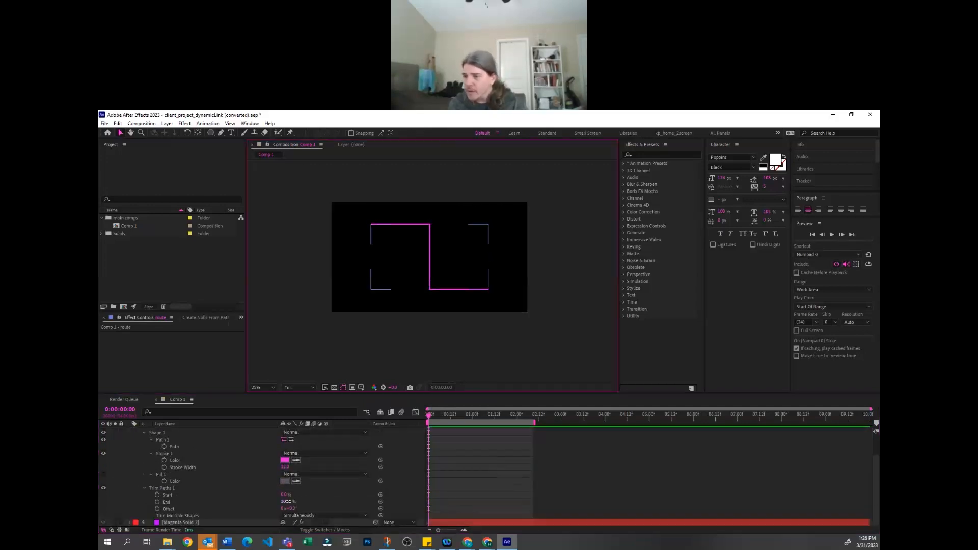
pyautogui.moveTo(294, 504)
pyautogui.mouseDown()
pyautogui.moveTo(225, 504)
pyautogui.moveTo(256, 502)
pyautogui.mouseUp()
pyautogui.press('.')
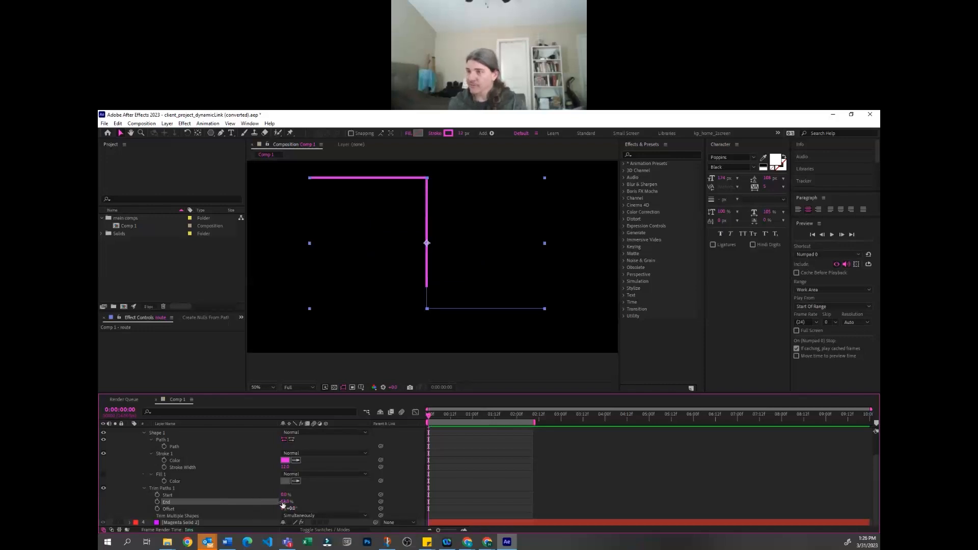
pyautogui.moveTo(286, 502)
pyautogui.mouseDown()
pyautogui.moveTo(326, 490)
pyautogui.moveTo(271, 489)
pyautogui.mouseUp()
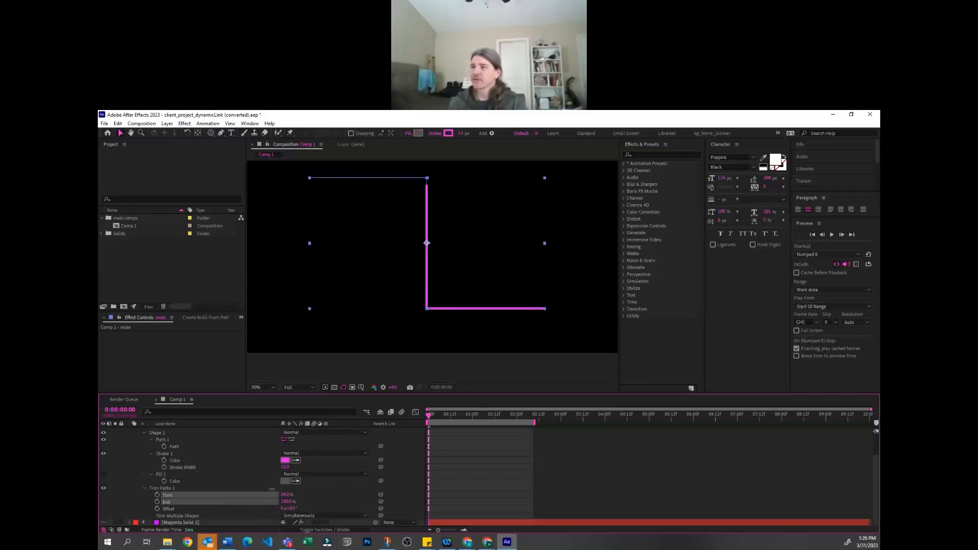
pyautogui.click(292, 440)
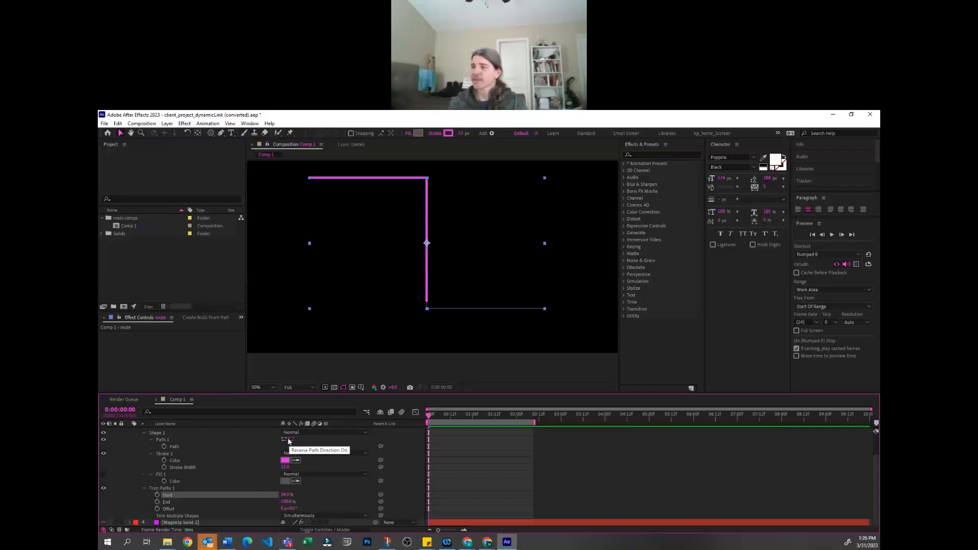
pyautogui.moveTo(295, 493)
pyautogui.mouseDown()
pyautogui.moveTo(337, 494)
pyautogui.moveTo(287, 496)
pyautogui.moveTo(320, 484)
pyautogui.moveTo(280, 481)
pyautogui.moveTo(286, 470)
pyautogui.moveTo(321, 488)
pyautogui.moveTo(336, 483)
pyautogui.mouseUp()
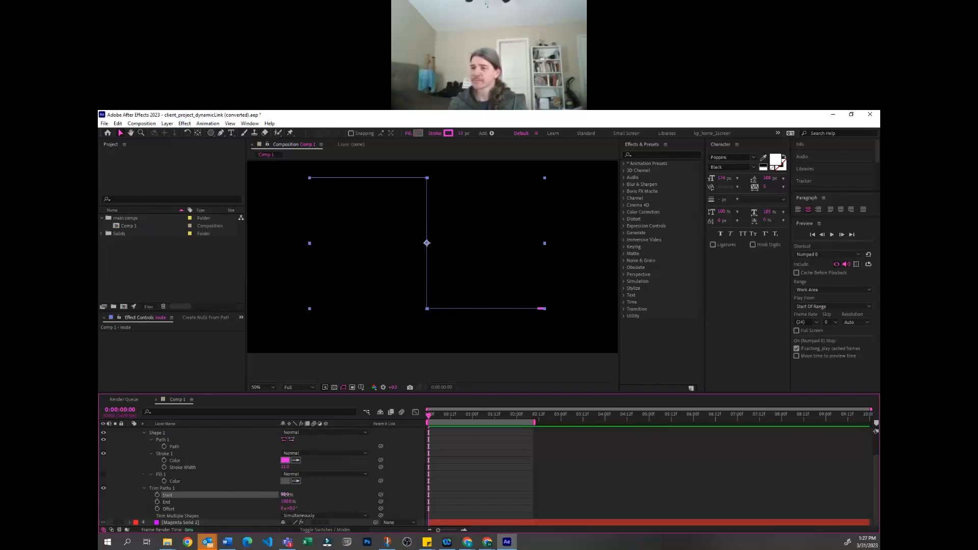
# Keyframe the route's Trim Paths Start at 100% at 0:00:00:00
pyautogui.moveTo(285, 495); pyautogui.dragTo(206, 499)
pyautogui.click(157, 495)
pyautogui.hotkey('shift', 'pagedown')
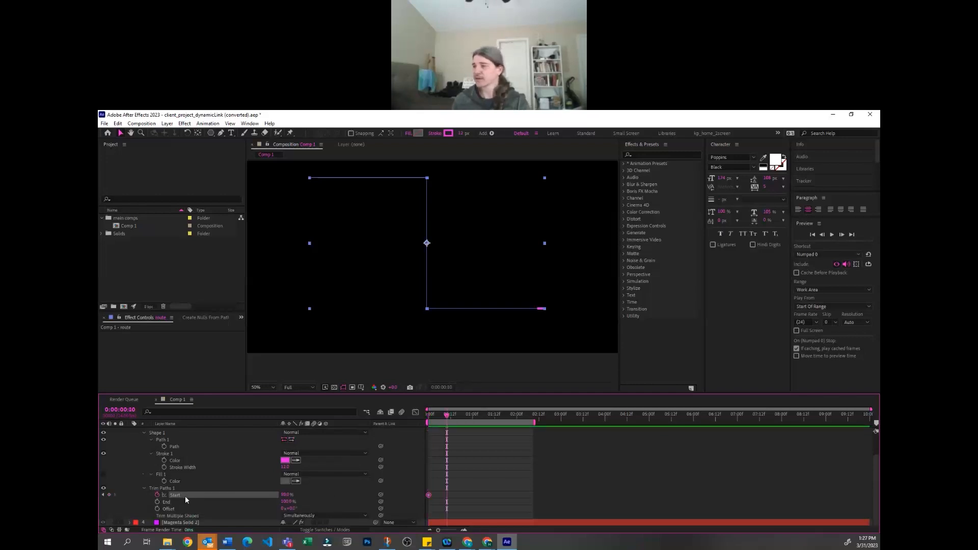
pyautogui.moveTo(441, 416); pyautogui.dragTo(418, 414)
pyautogui.moveTo(277, 496); pyautogui.dragTo(287, 495)
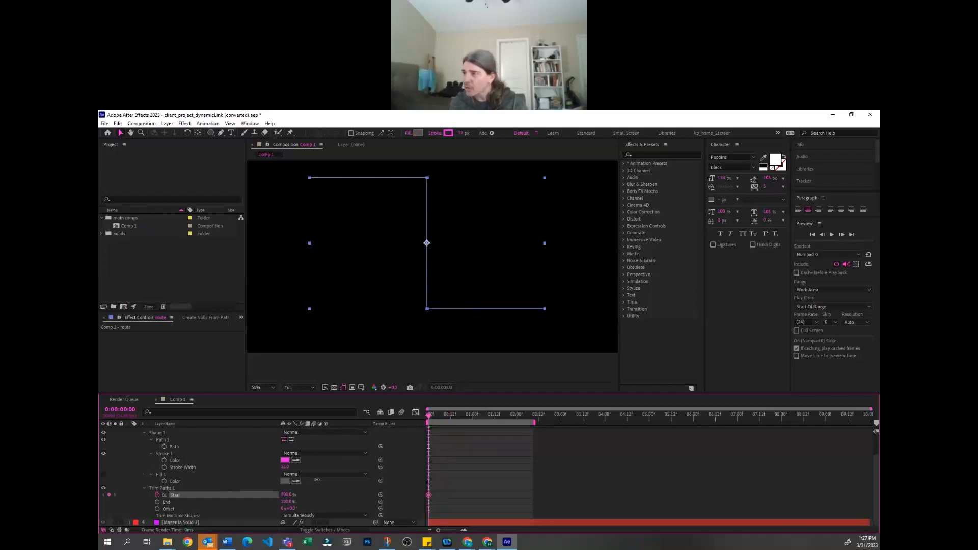
pyautogui.click(464, 460)
# Keyframe the route's Trim Paths Start at 0% at 0:00:00:10
pyautogui.hotkey('shift', 'pagedown')
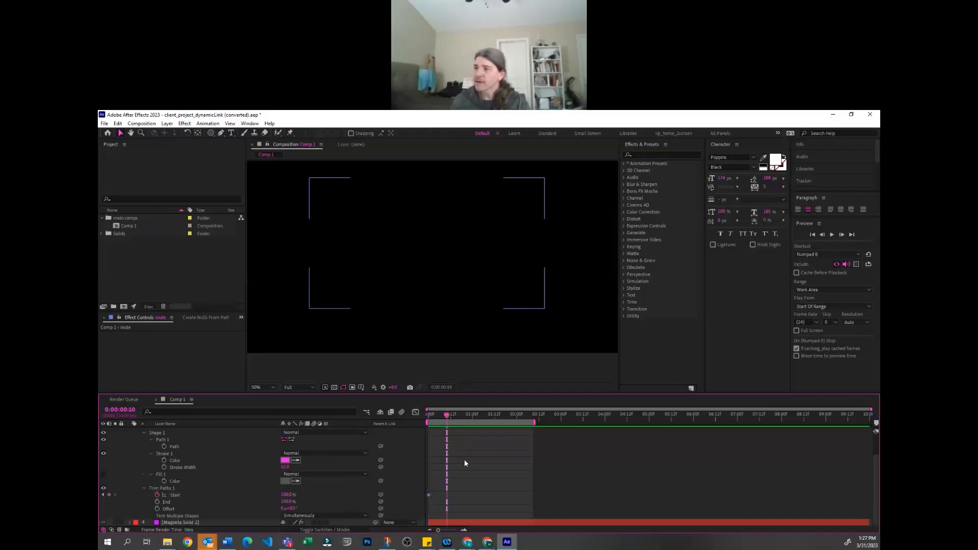
pyautogui.moveTo(286, 494); pyautogui.dragTo(256, 496)
pyautogui.click(478, 478)
# Unsolo and collapse the route layer, with the playhead returned to 0:00:00:00
pyautogui.scroll(2, 473, 475)
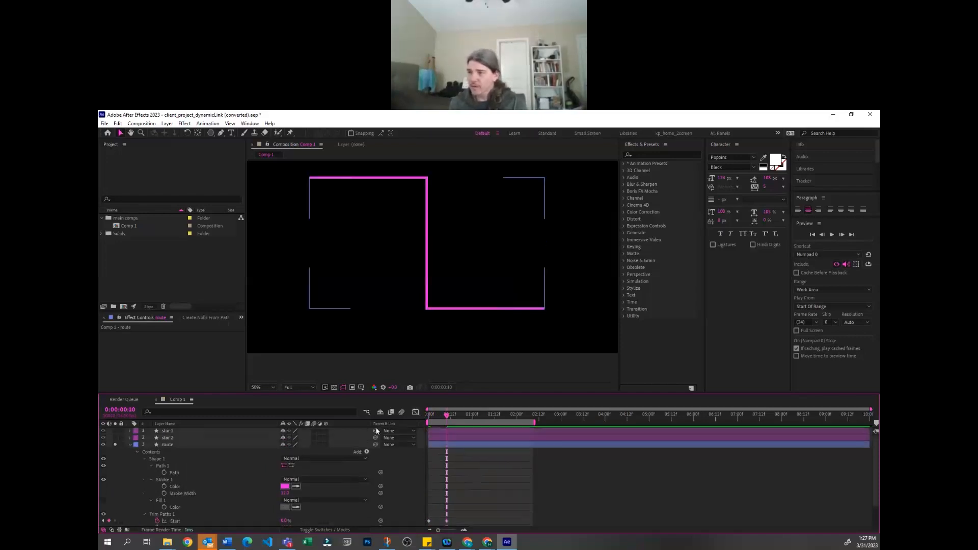
pyautogui.click(115, 445)
pyautogui.moveTo(447, 416); pyautogui.dragTo(427, 416)
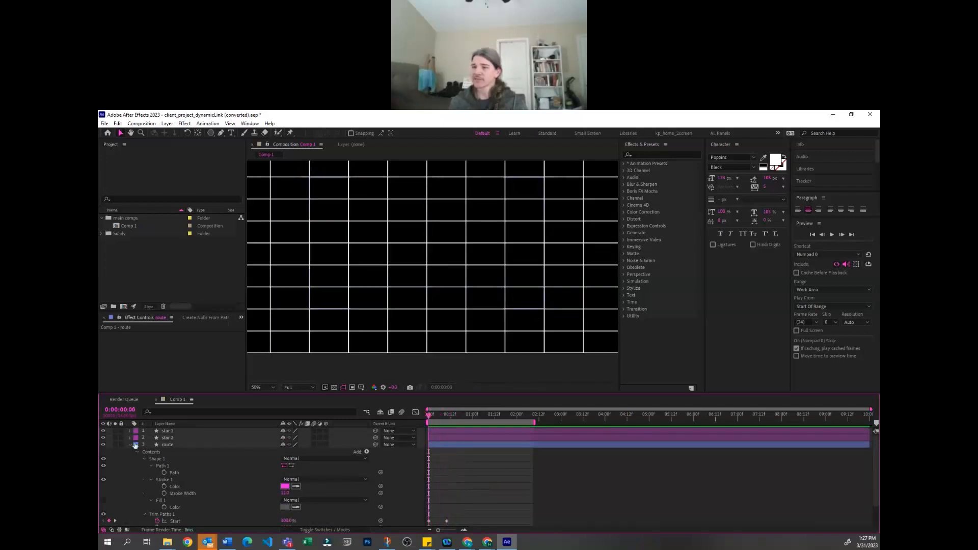
pyautogui.click(130, 444)
# Shift the route layer to start at 0:00:00:10
pyautogui.click(176, 437)
pyautogui.click(167, 424)
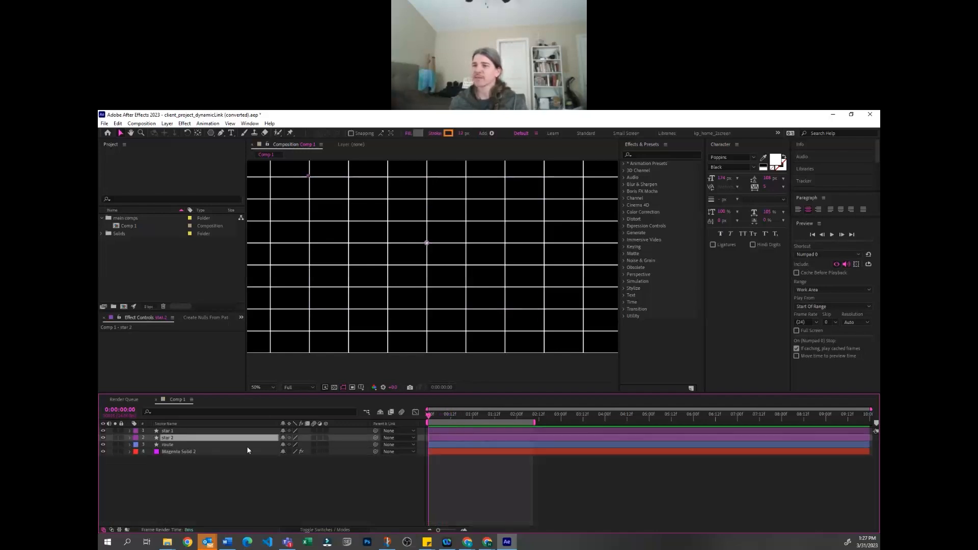
pyautogui.click(211, 432)
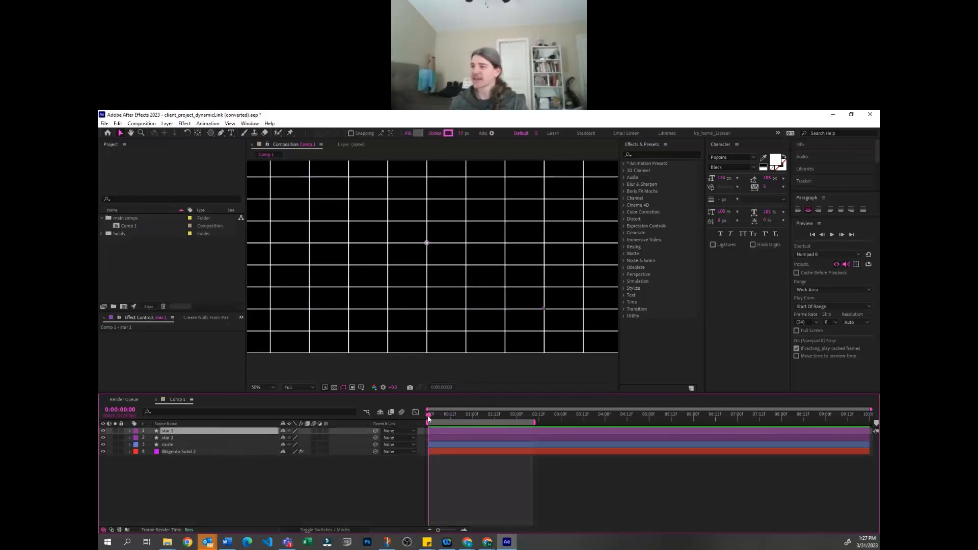
pyautogui.click(191, 444)
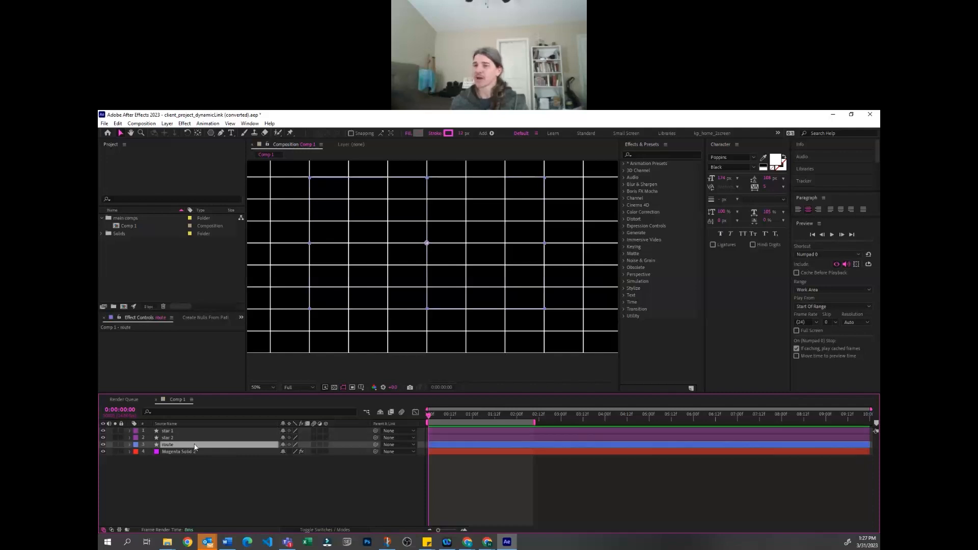
pyautogui.hotkey('shift', 'pagedown')
pyautogui.press('[')
# Shift the star 2 layer to start at 0:00:00:20 and preview the sequence
pyautogui.hotkey('shift', 'pagedown')
pyautogui.click(176, 440)
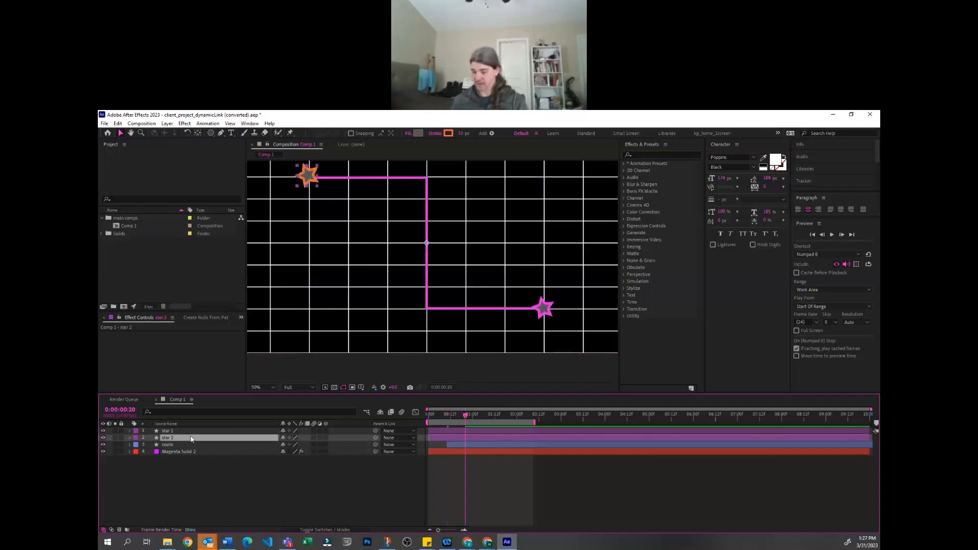
pyautogui.click(510, 489)
pyautogui.press(',')
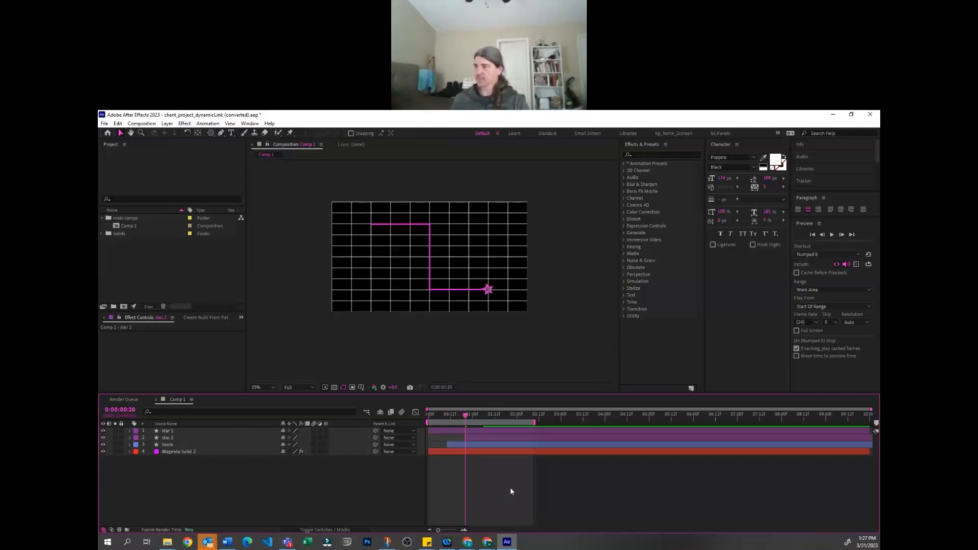
pyautogui.press('space')
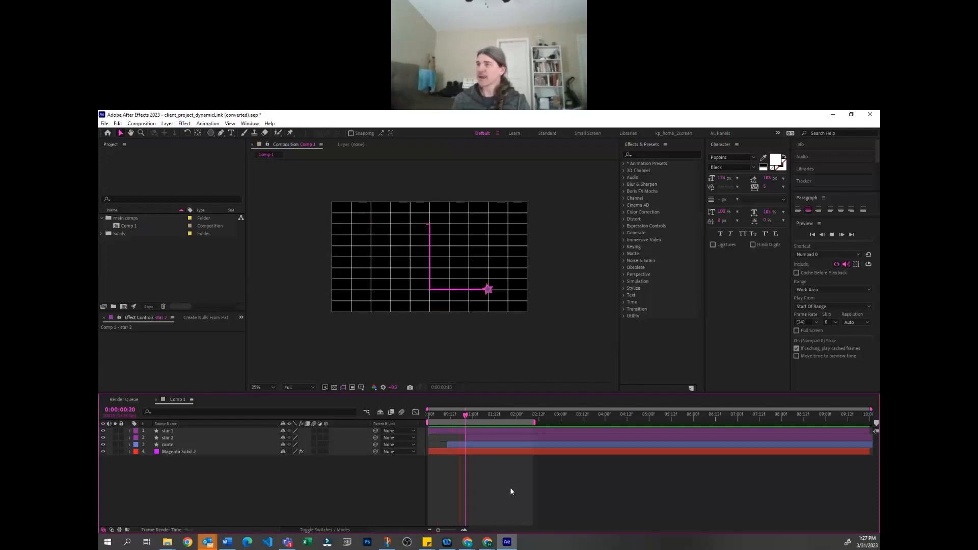
# Reveal the route layer's keyframes and select its second Trim Paths Start keyframe
pyautogui.click(475, 439)
pyautogui.click(482, 446)
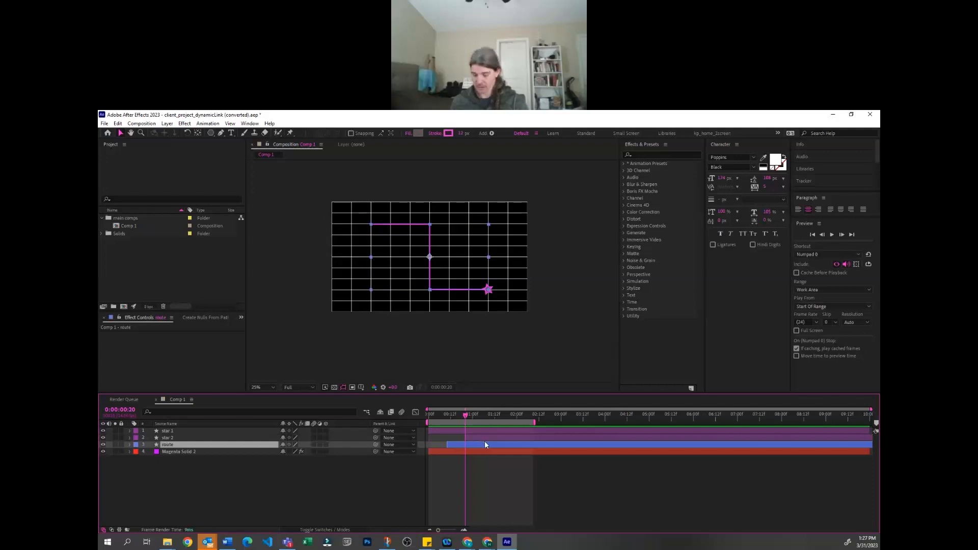
pyautogui.press('u')
pyautogui.click(465, 451)
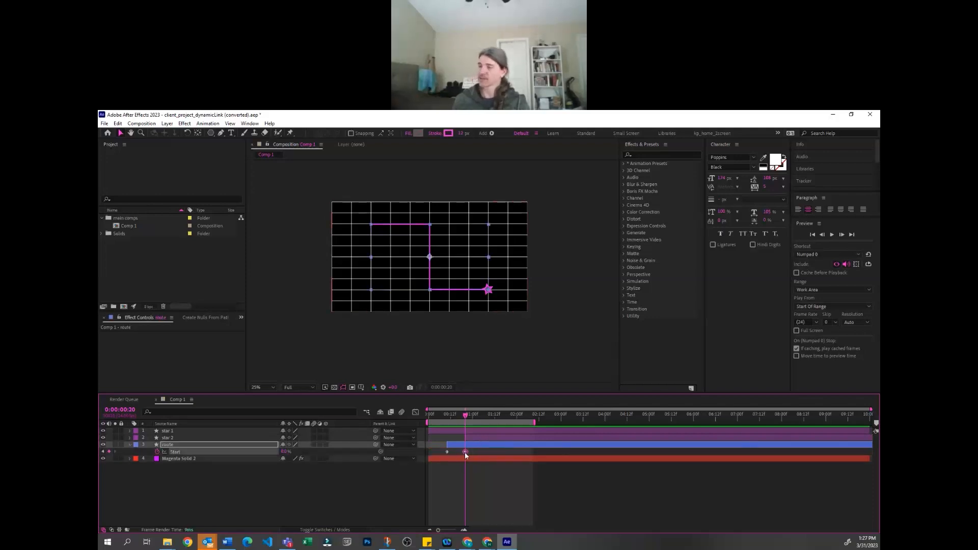
# Try moving the route's second Trim Paths Start keyframe 10 frames later, and undo it
pyautogui.moveTo(465, 453)
pyautogui.hotkey('alt', 'shift', 'Right')
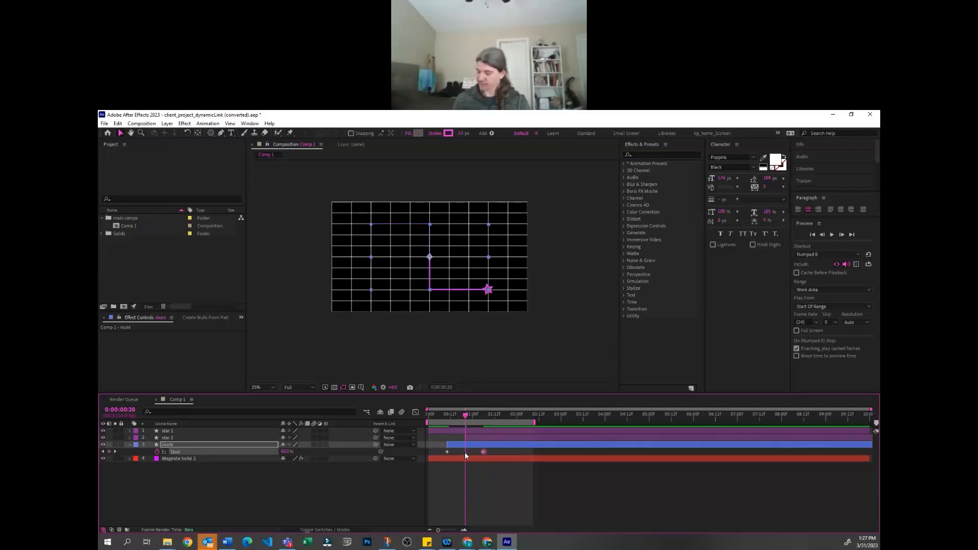
pyautogui.hotkey('ctrl', 'z')
pyautogui.hotkey('ctrl', 'z')
pyautogui.hotkey('ctrl', 'z')
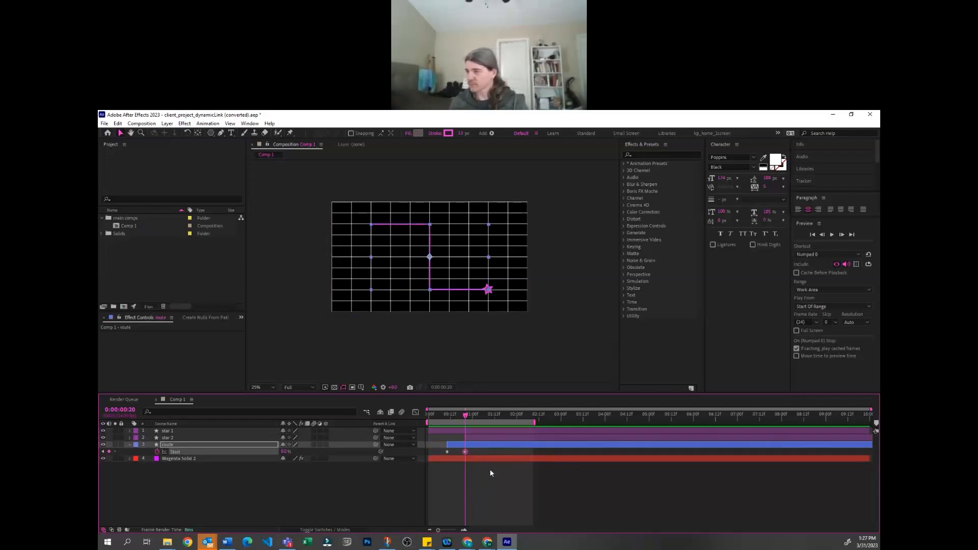
# Move the route's second Trim Paths Start keyframe to 0:00:02:00 and place the playhead there
pyautogui.moveTo(495, 452); pyautogui.dragTo(516, 452)
pyautogui.click(515, 504)
pyautogui.click(516, 417)
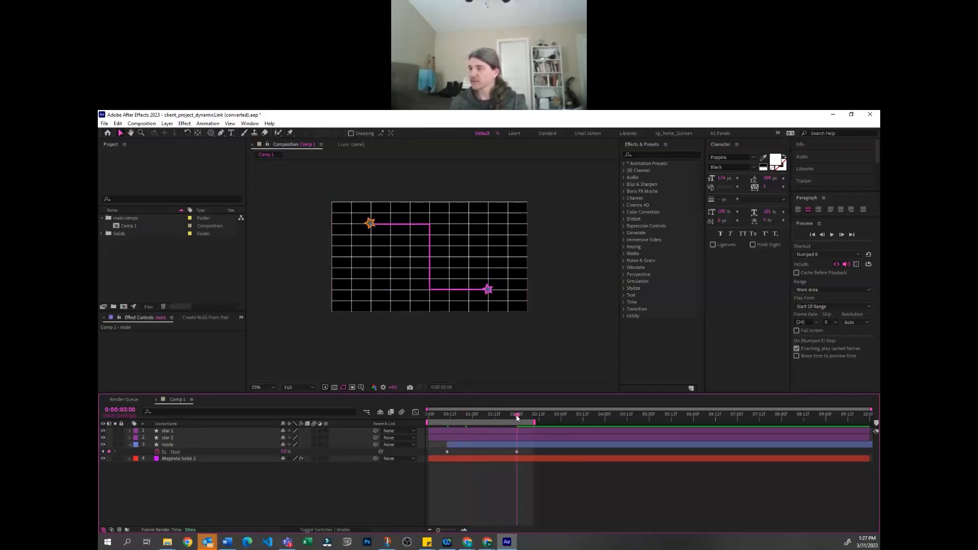
# Shift the star 2 layer to start at 0:00:02:00
pyautogui.click(551, 438)
pyautogui.press('[')
pyautogui.click(545, 466)
# Extend the work area's end to about 0:00:04:00 and preview the full animation
pyautogui.click(577, 414)
pyautogui.moveTo(536, 422); pyautogui.dragTo(608, 422)
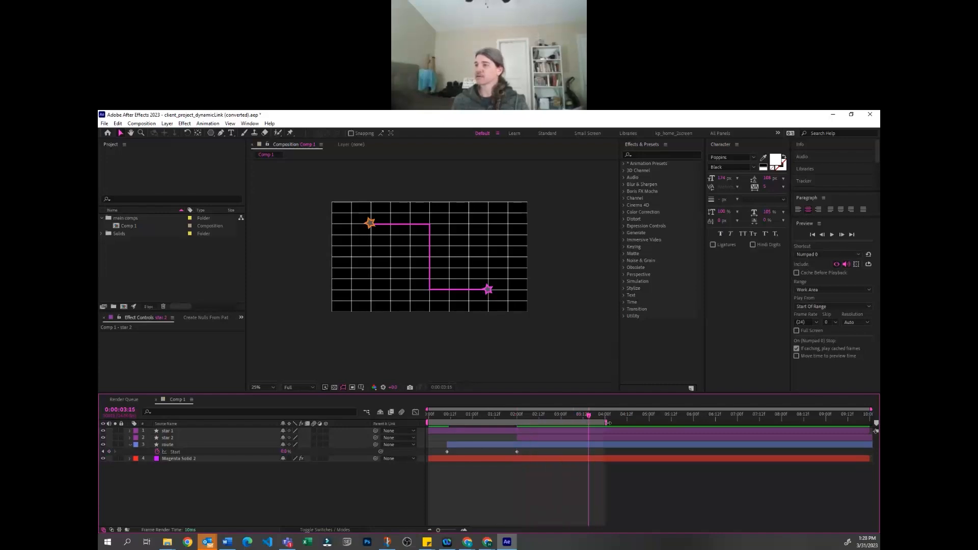
pyautogui.press('space')
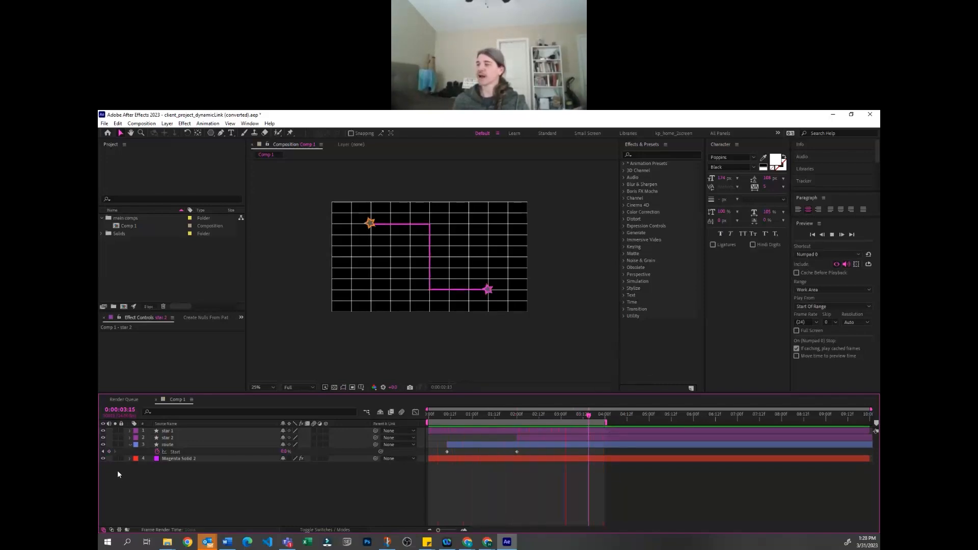
# Show all of the route layer's modified properties, including its path, stroke, fill and Trim Paths
pyautogui.click(180, 445)
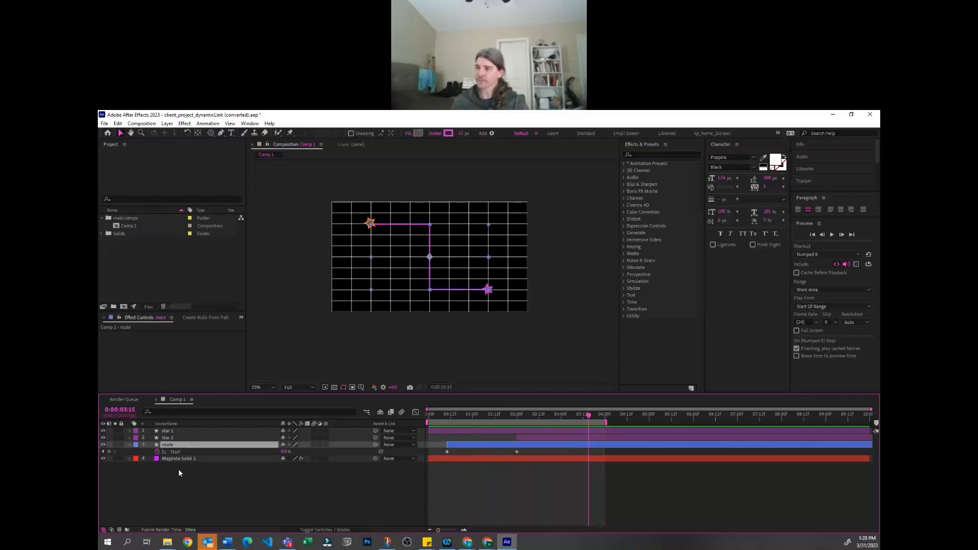
pyautogui.press('u')
pyautogui.press('u')
pyautogui.click(463, 367)
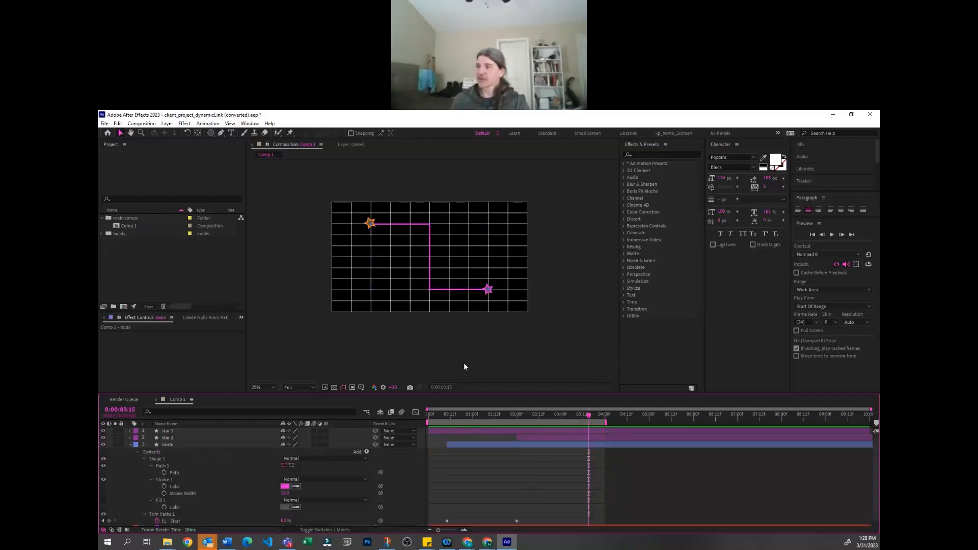
pyautogui.moveTo(418, 357); pyautogui.dragTo(433, 317)
pyautogui.scroll(-1, 287, 451)
pyautogui.press('v')
pyautogui.click(190, 439)
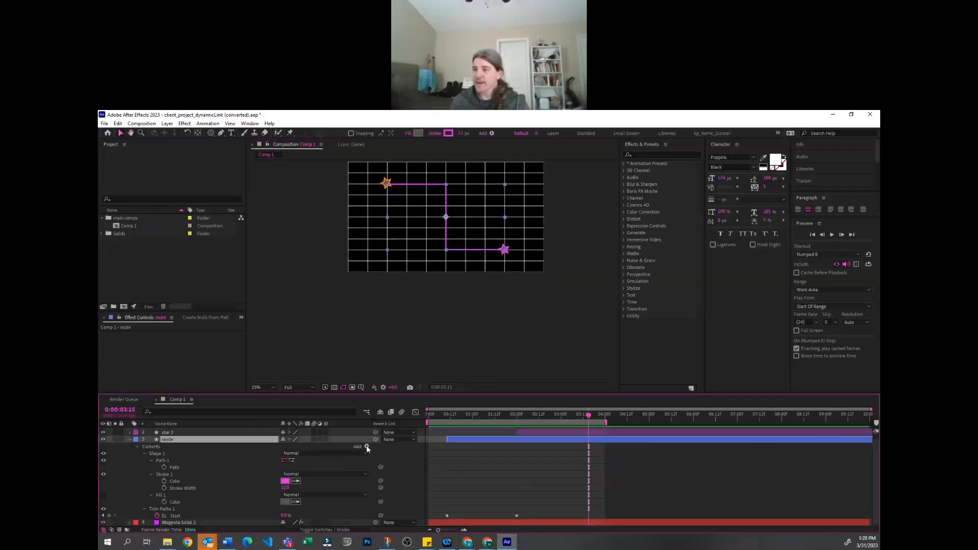
# Solo the route layer and add Round Corners to it with a radius of about 118
pyautogui.click(367, 447)
pyautogui.click(368, 445)
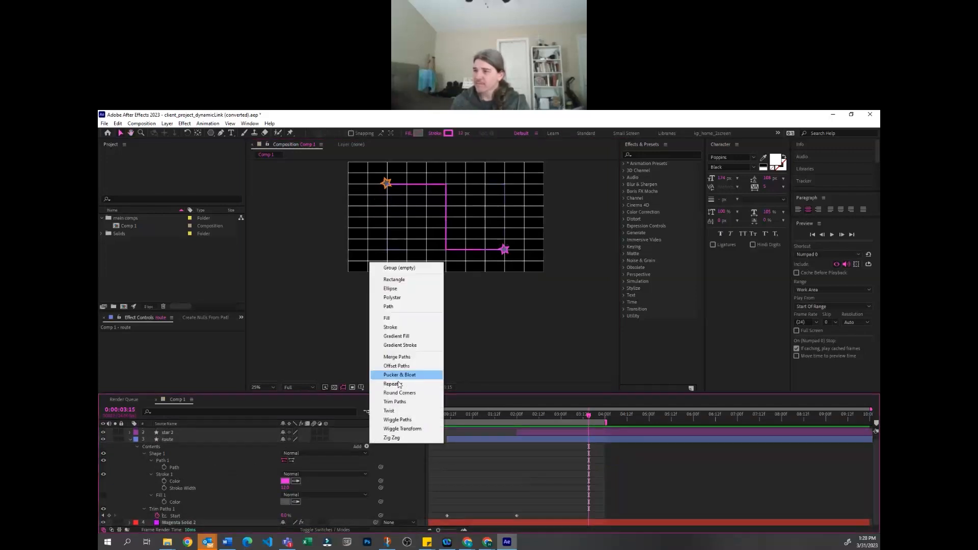
pyautogui.click(485, 478)
pyautogui.press('.')
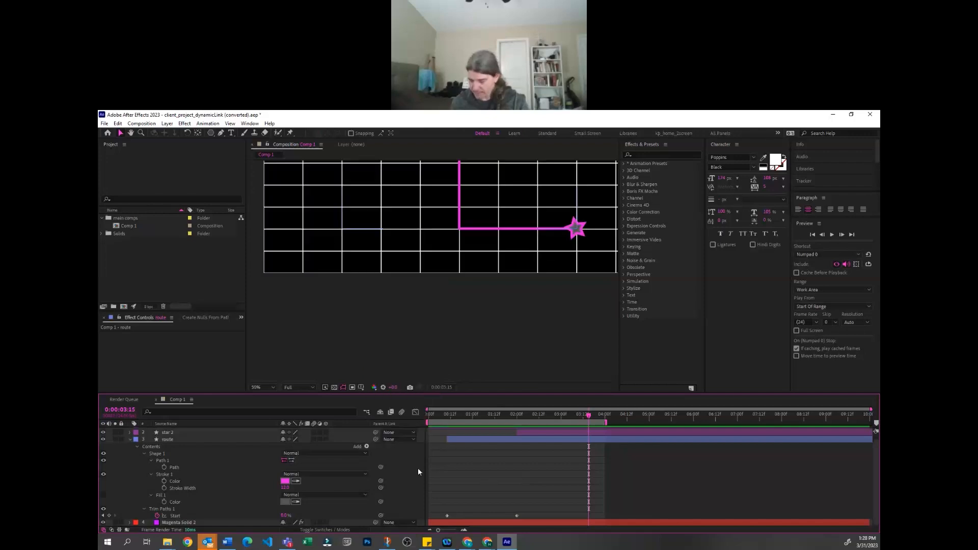
pyautogui.click(366, 447)
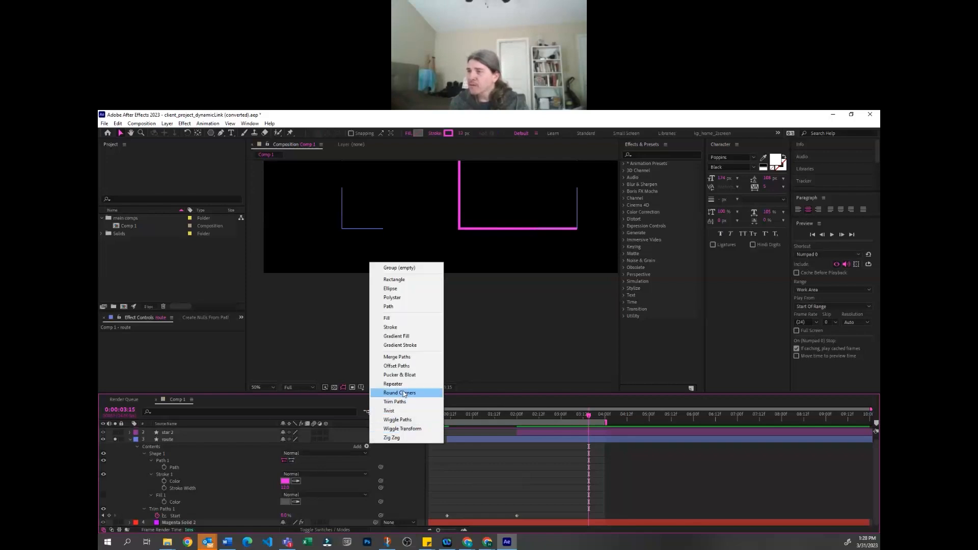
pyautogui.click(399, 393)
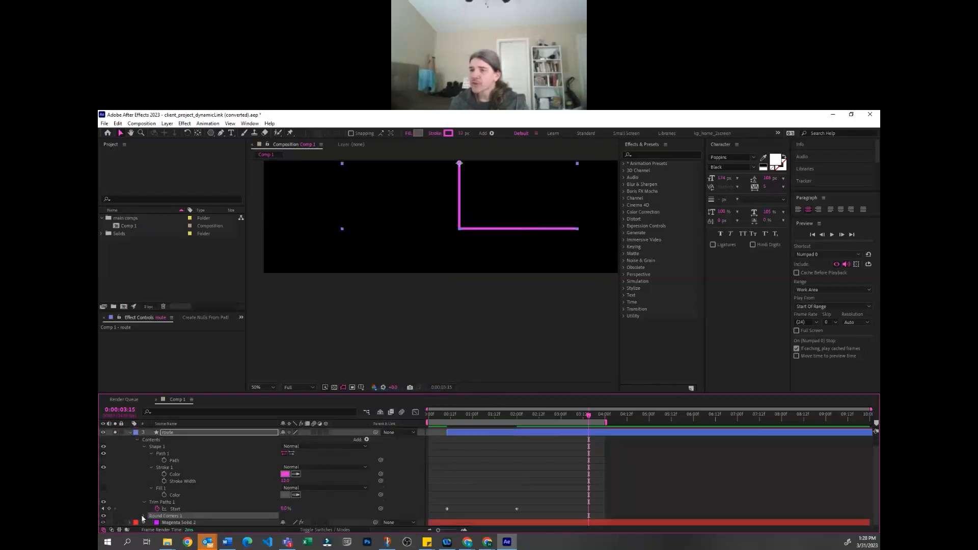
pyautogui.click(145, 517)
pyautogui.moveTo(285, 515)
pyautogui.mouseDown()
pyautogui.moveTo(338, 507)
pyautogui.moveTo(326, 511)
pyautogui.mouseUp()
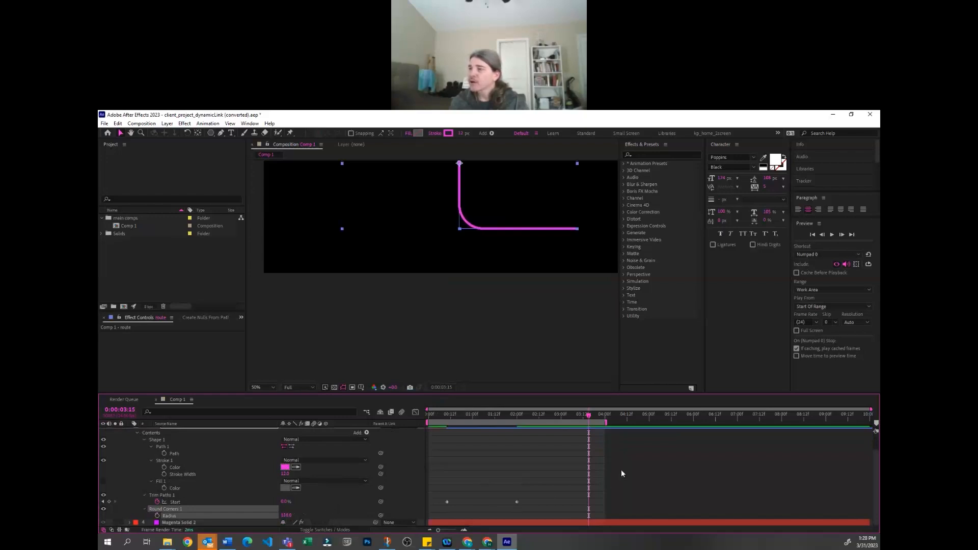
# Preview and scrub the route's draw-on animation to examine how the rounded corner behaves
pyautogui.click(612, 463)
pyautogui.press('space')
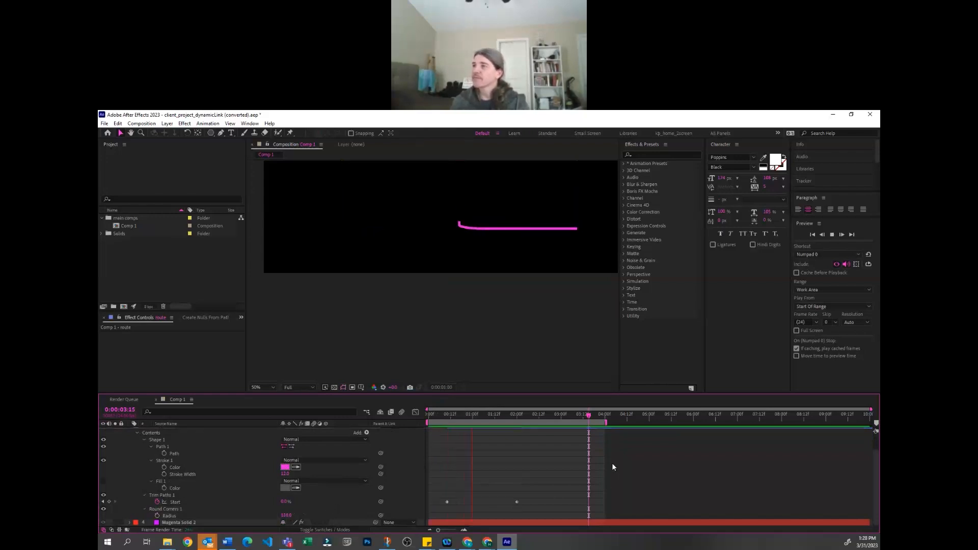
pyautogui.press('space')
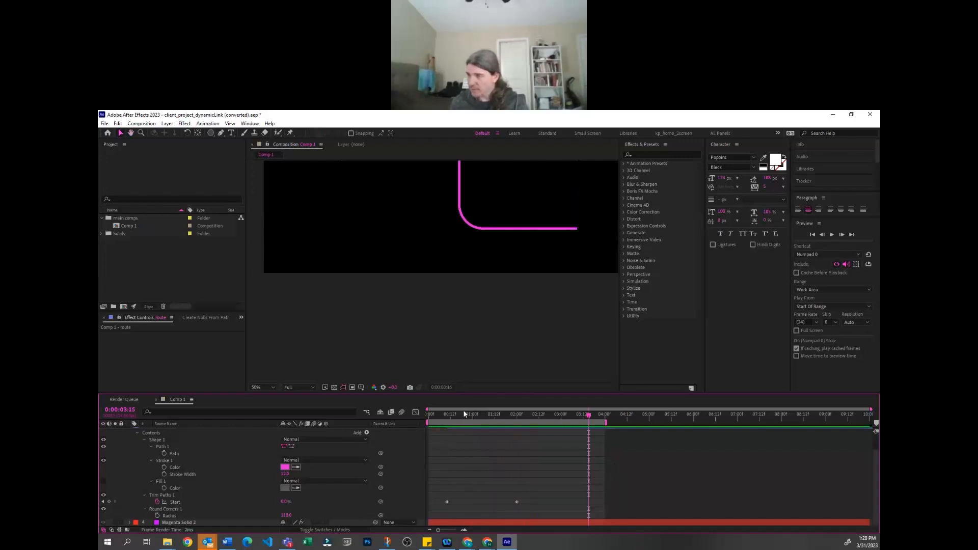
pyautogui.moveTo(442, 415); pyautogui.dragTo(489, 414)
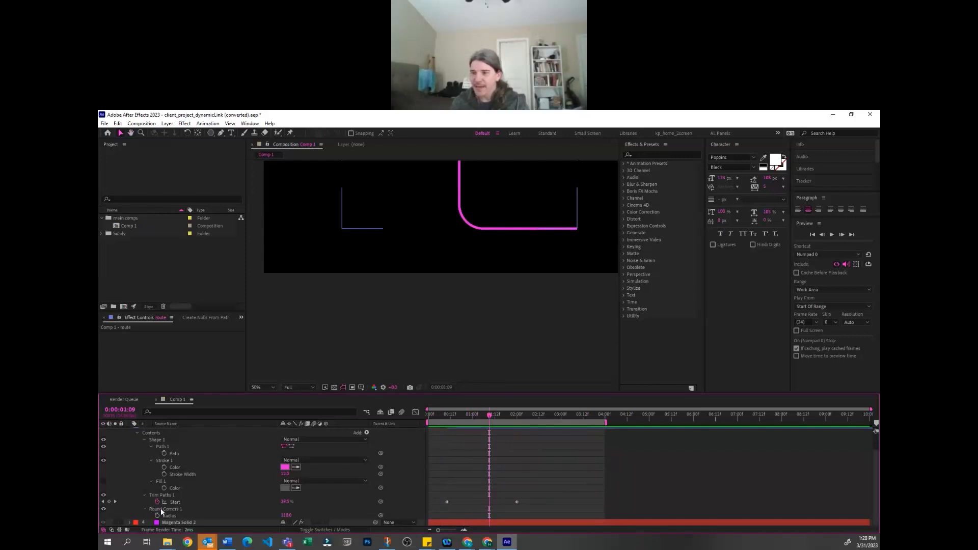
# Reorder the route's contents so Round Corners sits above Trim Paths, and preview the draw-on animation
pyautogui.moveTo(161, 509); pyautogui.dragTo(182, 498)
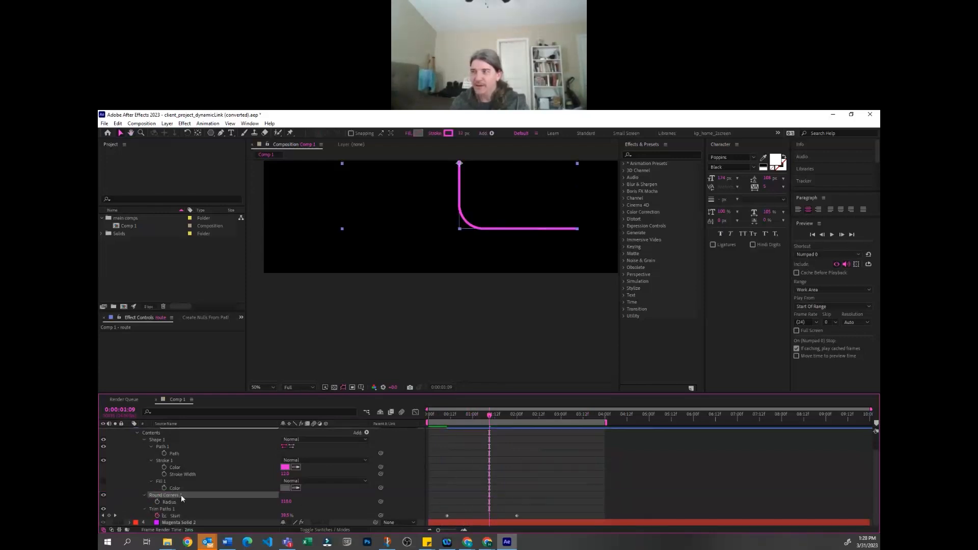
pyautogui.click(582, 470)
pyautogui.press('space')
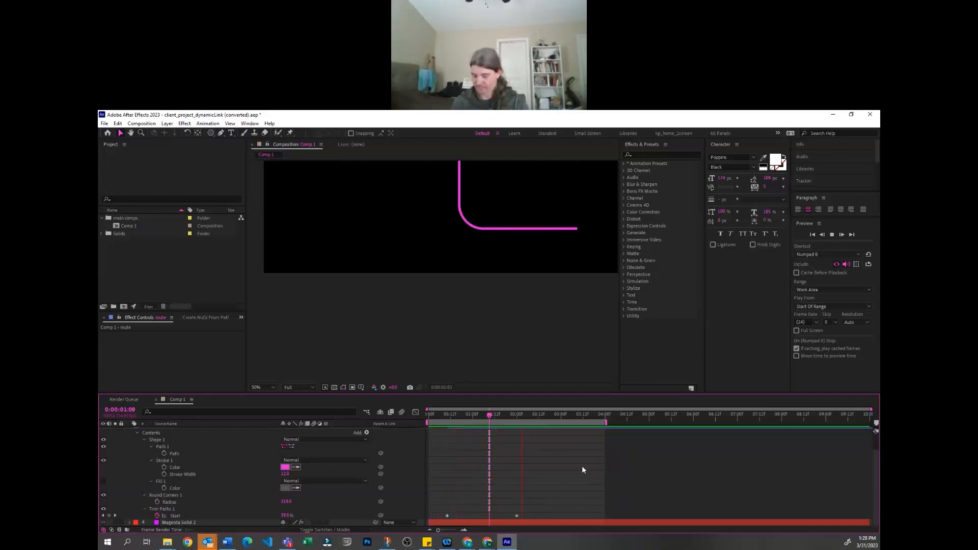
pyautogui.press(',')
pyautogui.press(',')
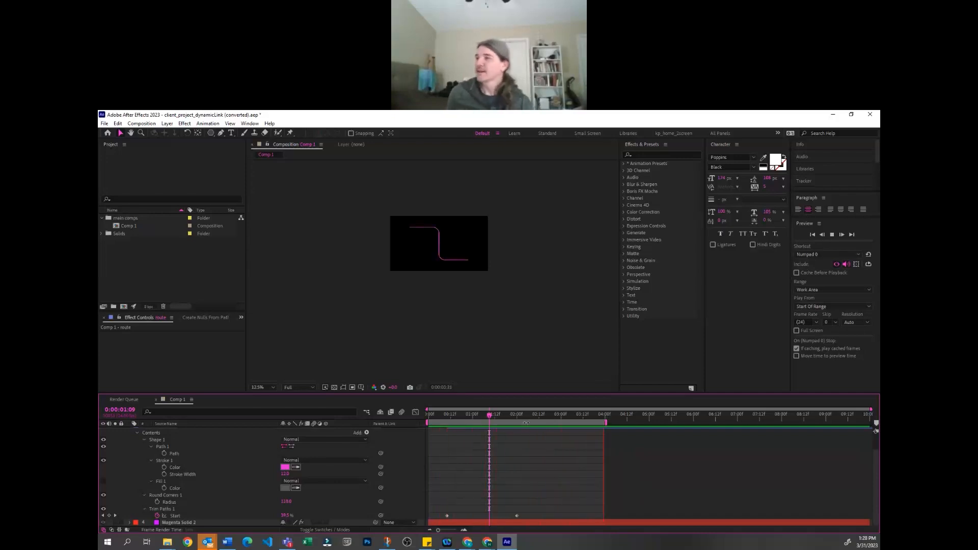
pyautogui.press('space')
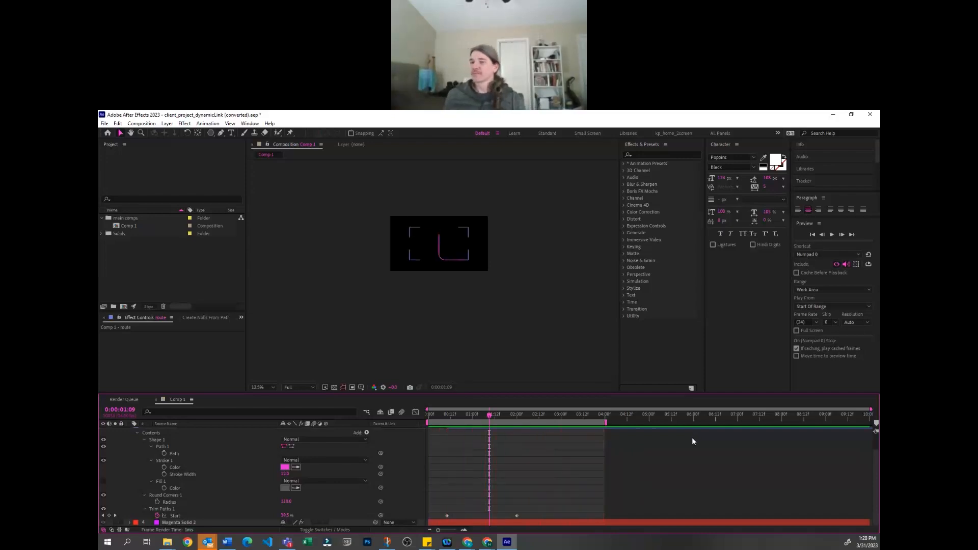
# Add a Zig Zag operator to the route layer
pyautogui.click(162, 509)
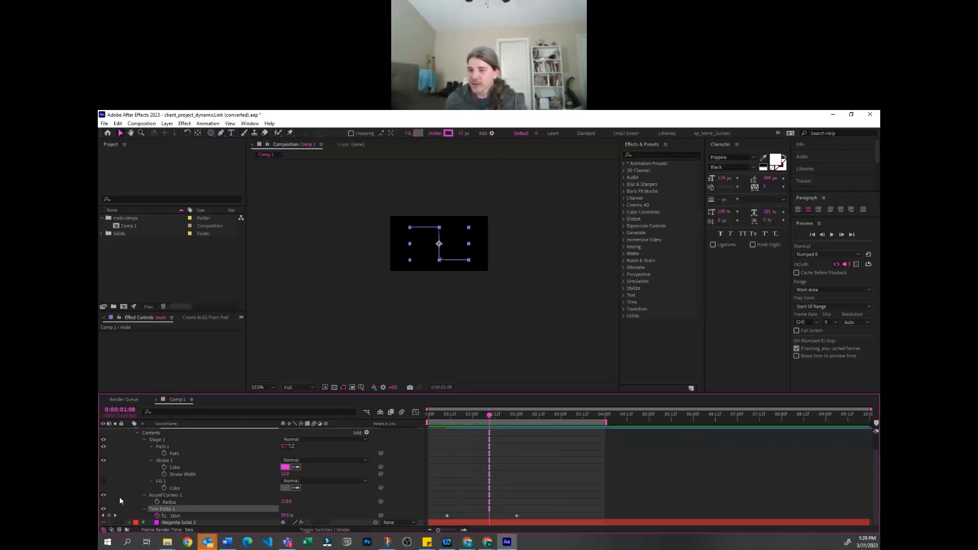
pyautogui.scroll(2, 277, 471)
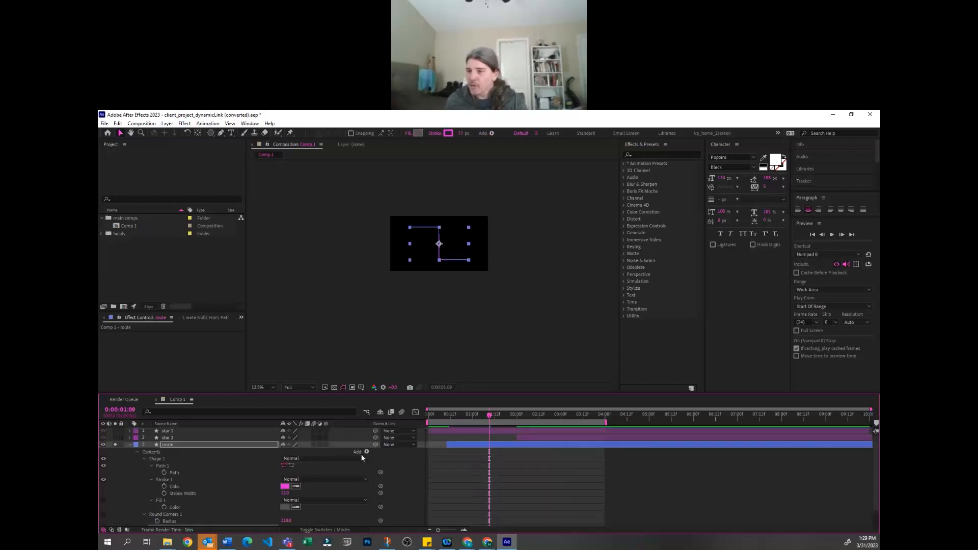
pyautogui.click(367, 452)
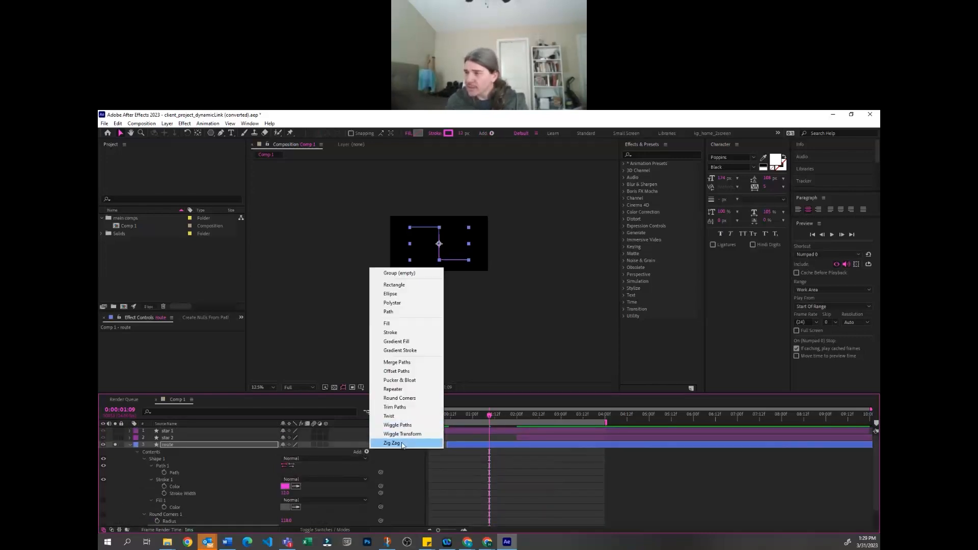
pyautogui.click(402, 444)
pyautogui.press('.')
pyautogui.press('.')
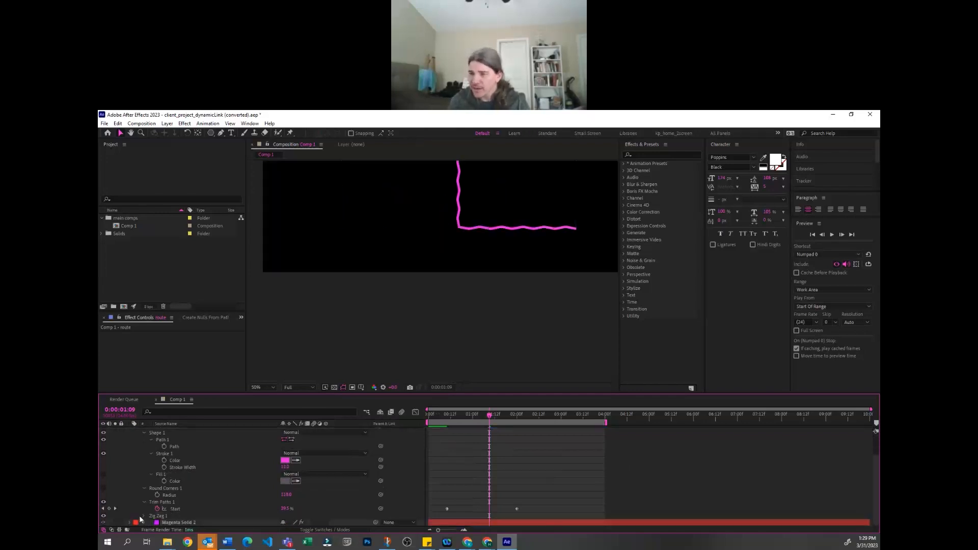
# Set the route's Zig Zag points to Smooth
pyautogui.scroll(-1, 279, 496)
pyautogui.click(304, 521)
pyautogui.click(301, 514)
pyautogui.click(639, 452)
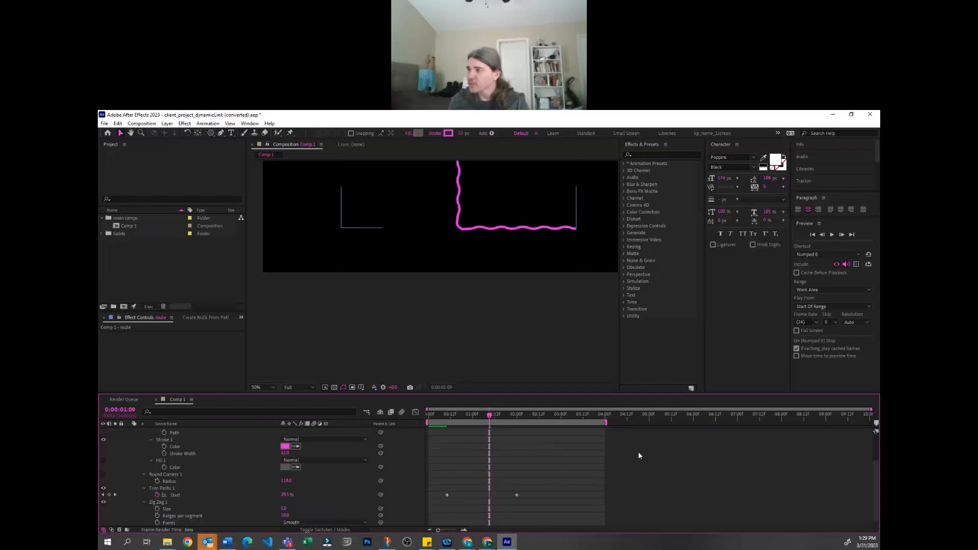
# Preview the zigzag route's draw-on animation and review the order of its operators
pyautogui.press(',')
pyautogui.press('KP_0')
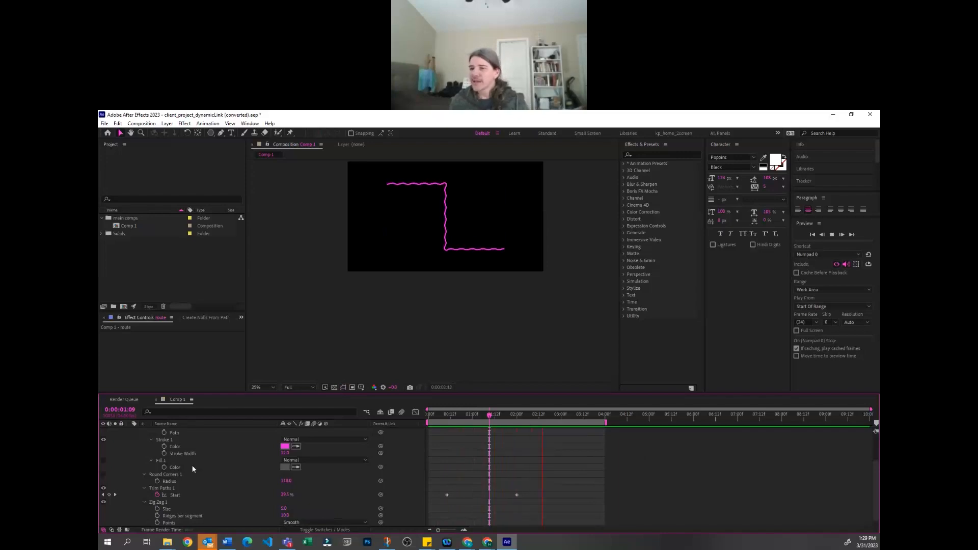
pyautogui.click(161, 502)
pyautogui.scroll(-1, 169, 493)
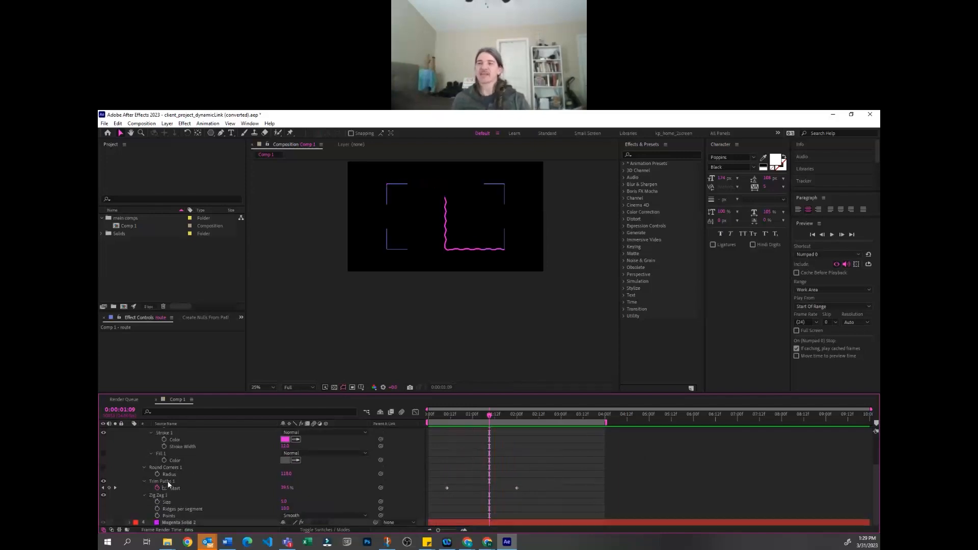
# Move the route's Zig Zag operator above Trim Paths and preview the draw-on animation
pyautogui.click(164, 494)
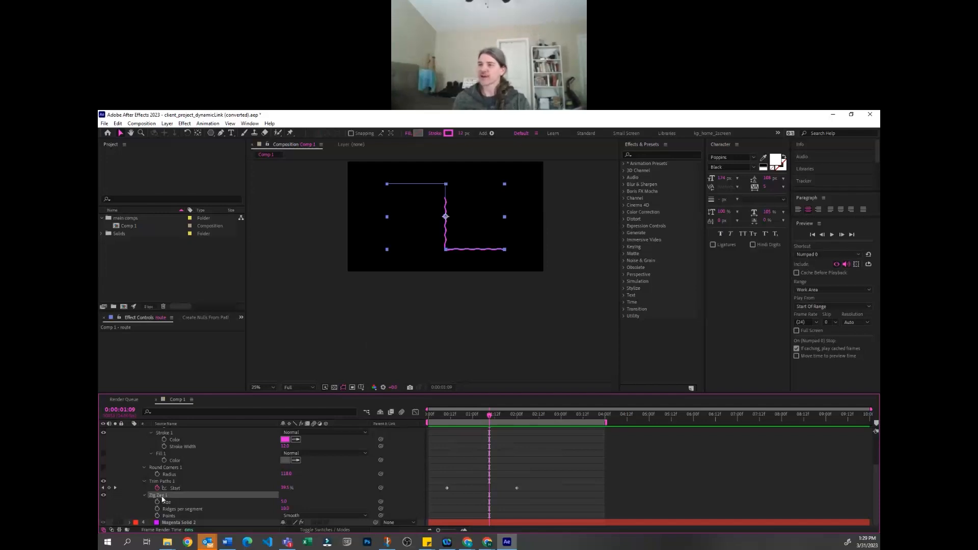
pyautogui.moveTo(162, 498); pyautogui.dragTo(163, 478)
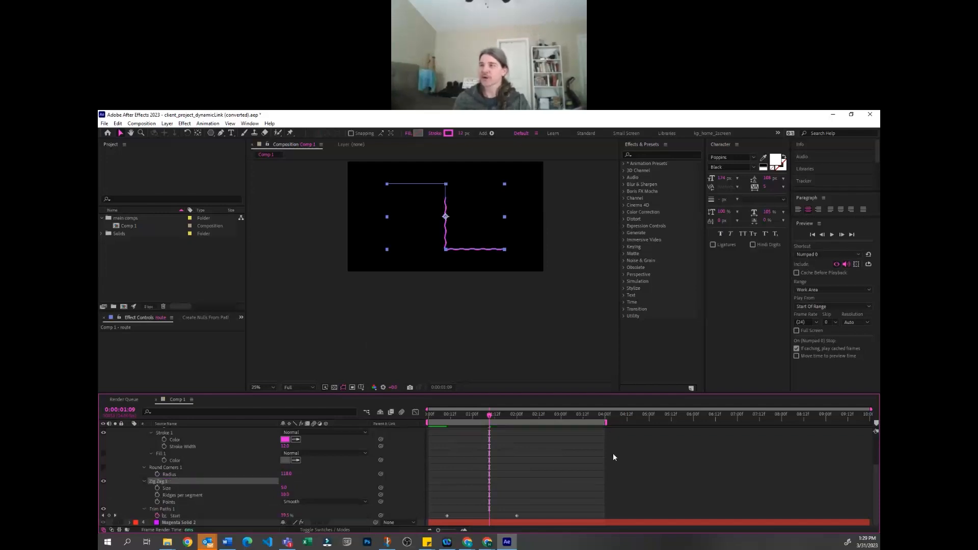
pyautogui.press('space')
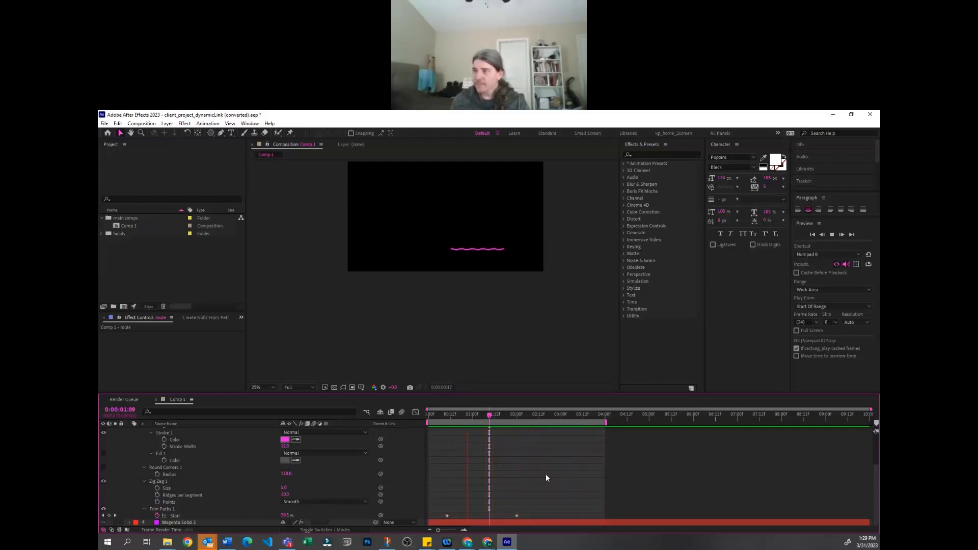
# Add a Wiggle Paths operator to the route layer and expand its properties
pyautogui.scroll(2, 350, 486)
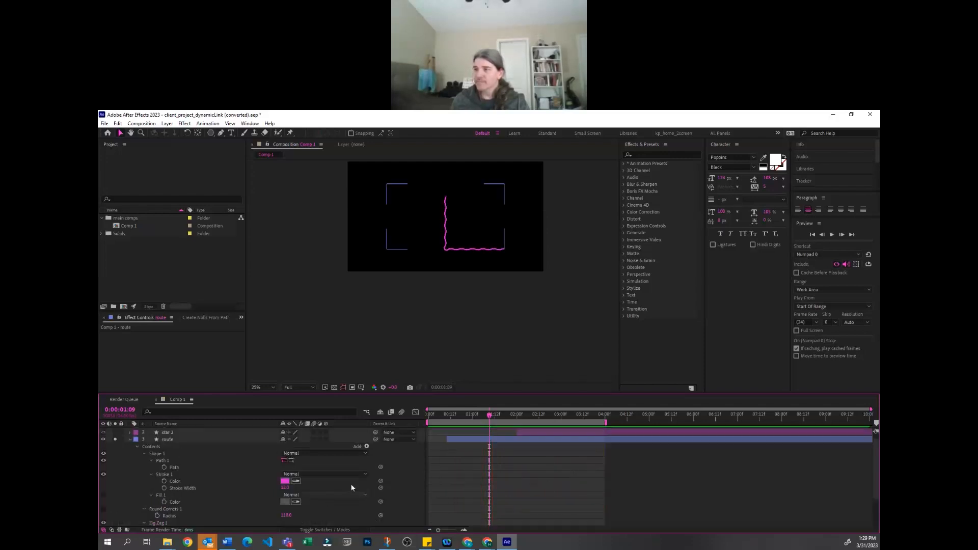
pyautogui.click(366, 446)
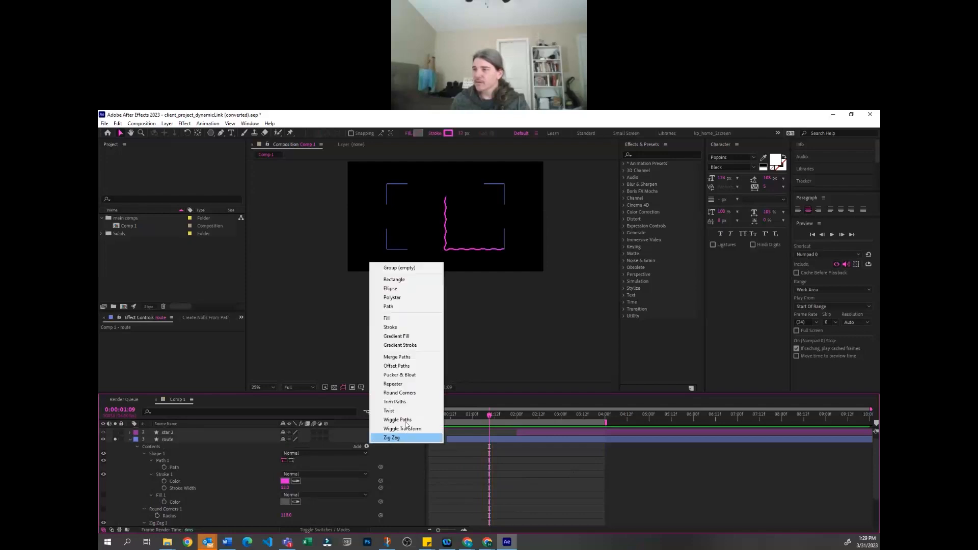
pyautogui.click(402, 419)
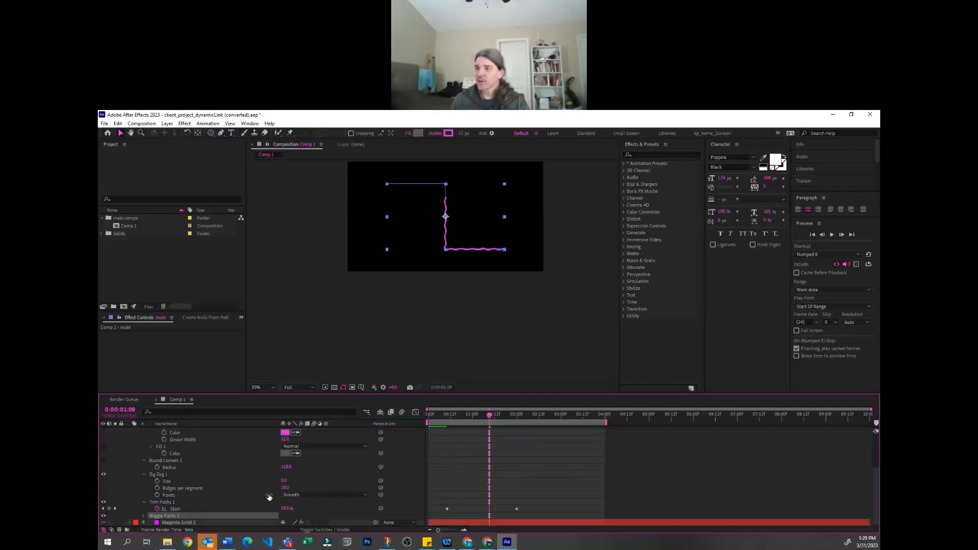
pyautogui.click(269, 497)
pyautogui.click(143, 516)
pyautogui.scroll(-3, 244, 493)
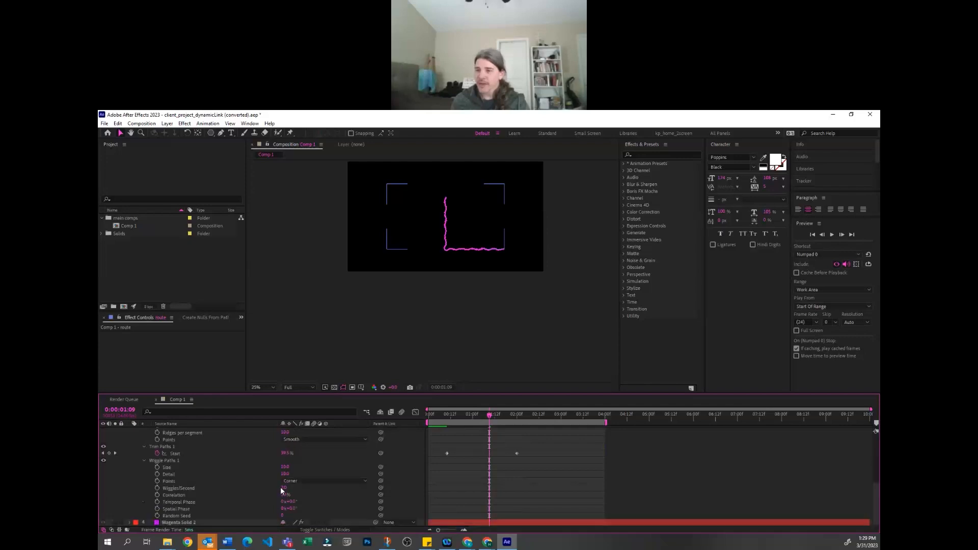
# Increase the Wiggle Paths size, lower its detail, and preview the wiggling route
pyautogui.click(622, 441)
pyautogui.scroll(2, 516, 280)
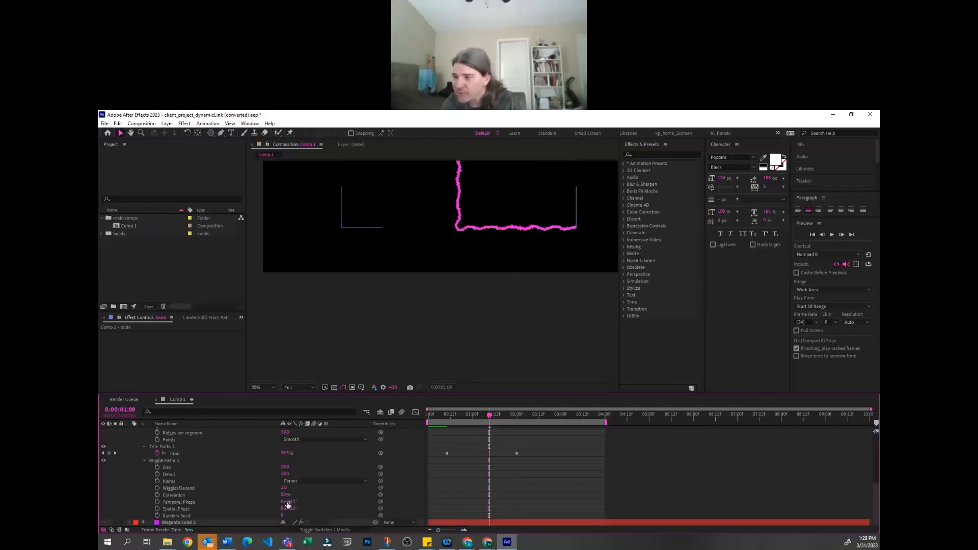
pyautogui.moveTo(289, 465)
pyautogui.mouseDown()
pyautogui.moveTo(305, 457)
pyautogui.moveTo(300, 468)
pyautogui.moveTo(273, 471)
pyautogui.mouseUp()
pyautogui.press('space')
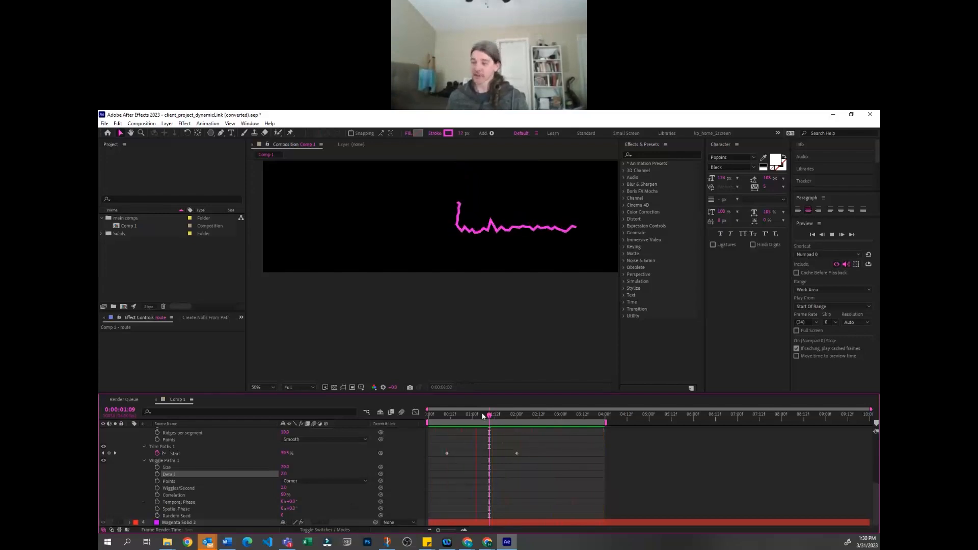
pyautogui.scroll(-2, 611, 370)
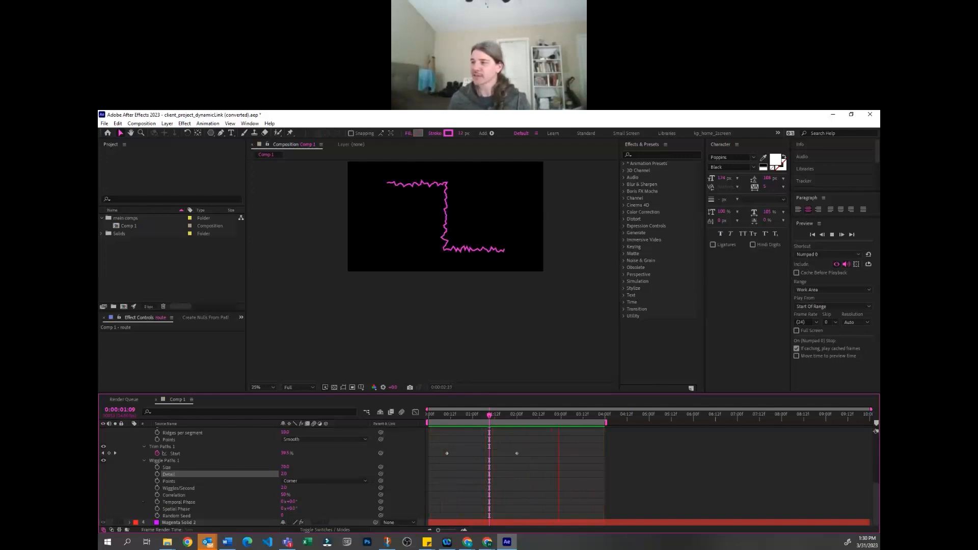
# Move the Wiggle Paths operator above Trim Paths in the route's contents and preview the animation
pyautogui.press('space')
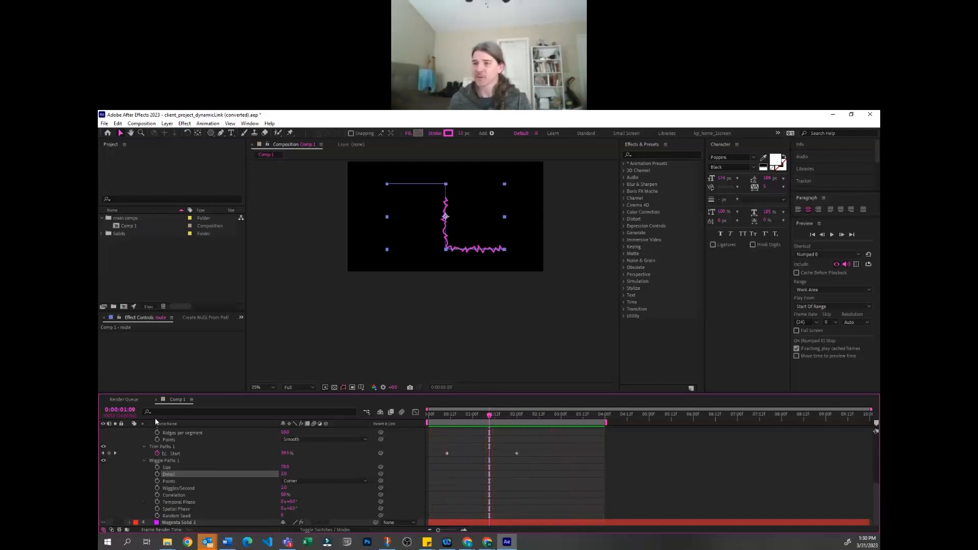
pyautogui.moveTo(172, 462); pyautogui.dragTo(171, 441)
pyautogui.press('space')
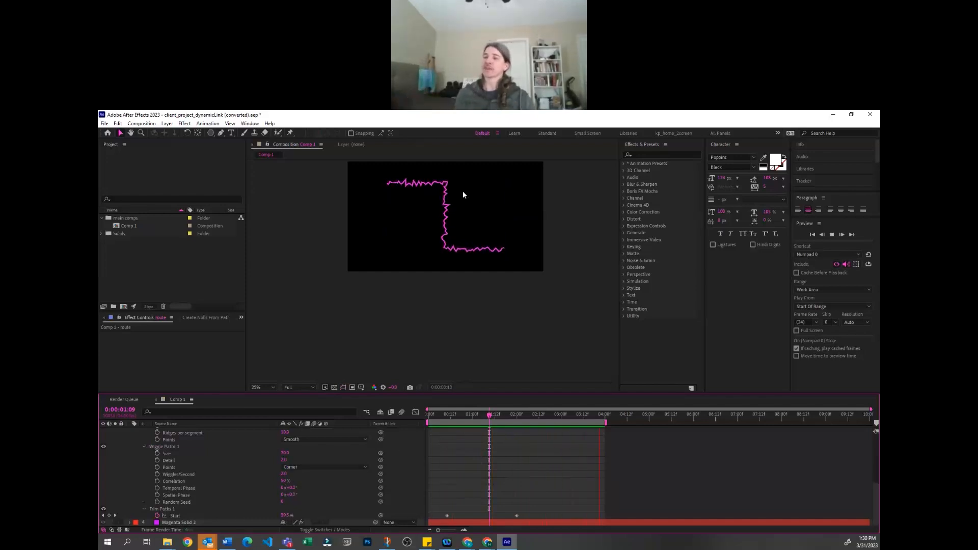
# Set the Wiggle Paths Wiggles/Second to 10 and watch the faster wiggle in the preview
pyautogui.click(192, 488)
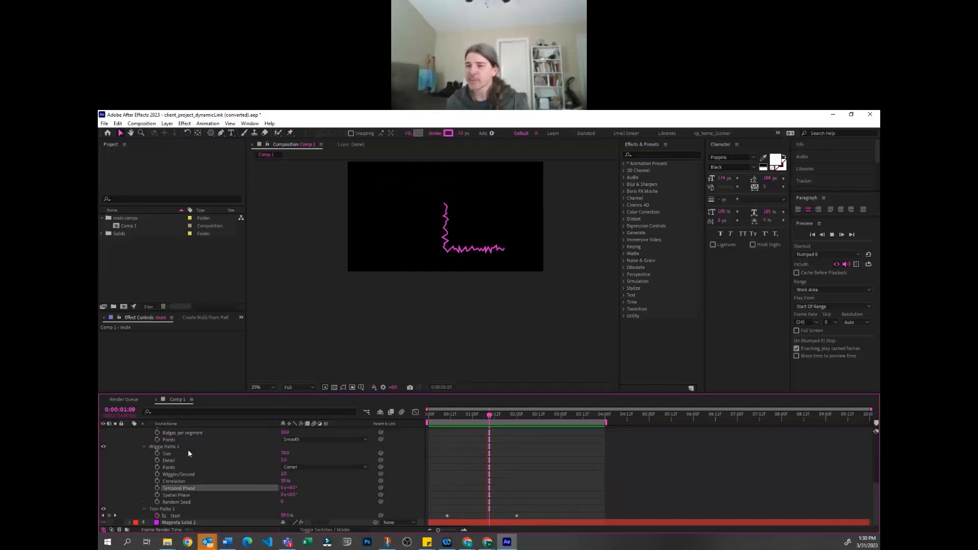
pyautogui.click(171, 473)
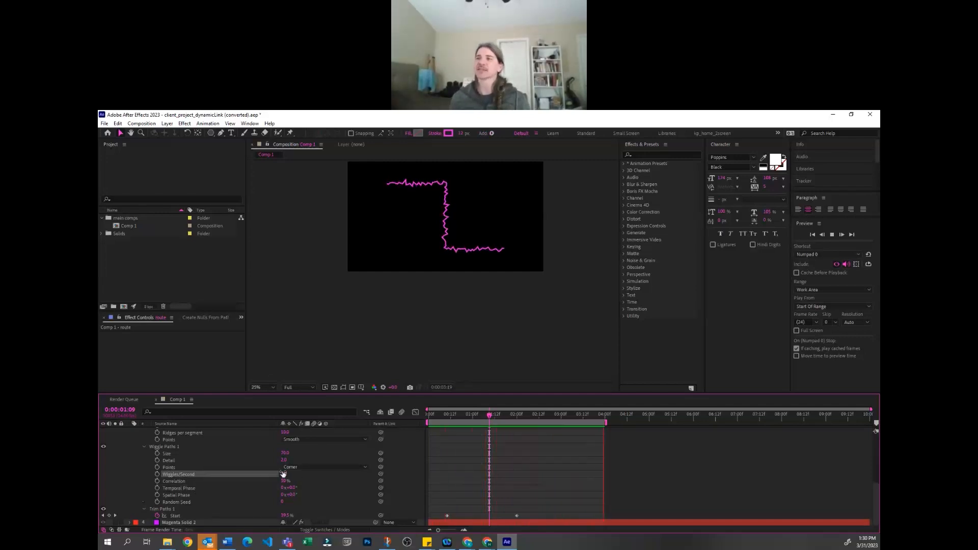
pyautogui.click(630, 235)
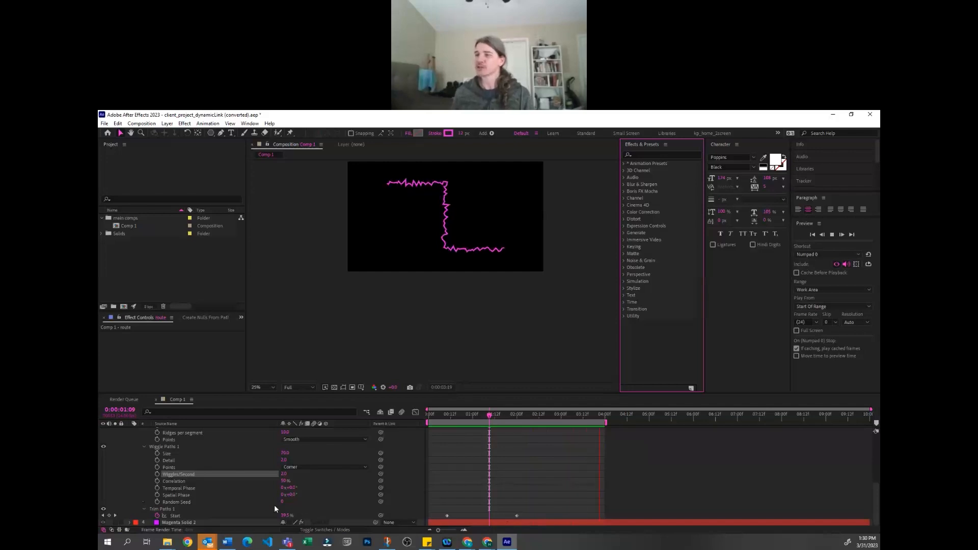
pyautogui.click(283, 474)
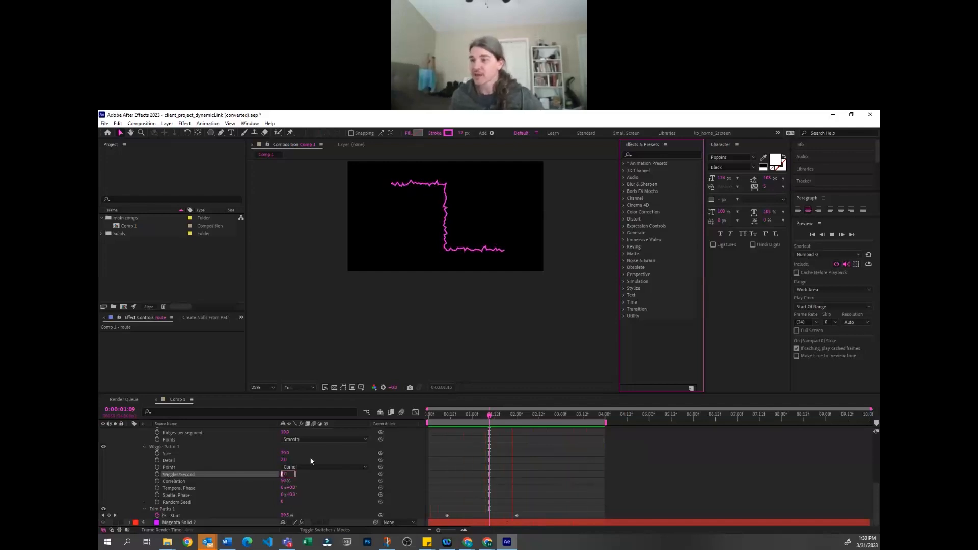
pyautogui.write('10')
pyautogui.press('Return')
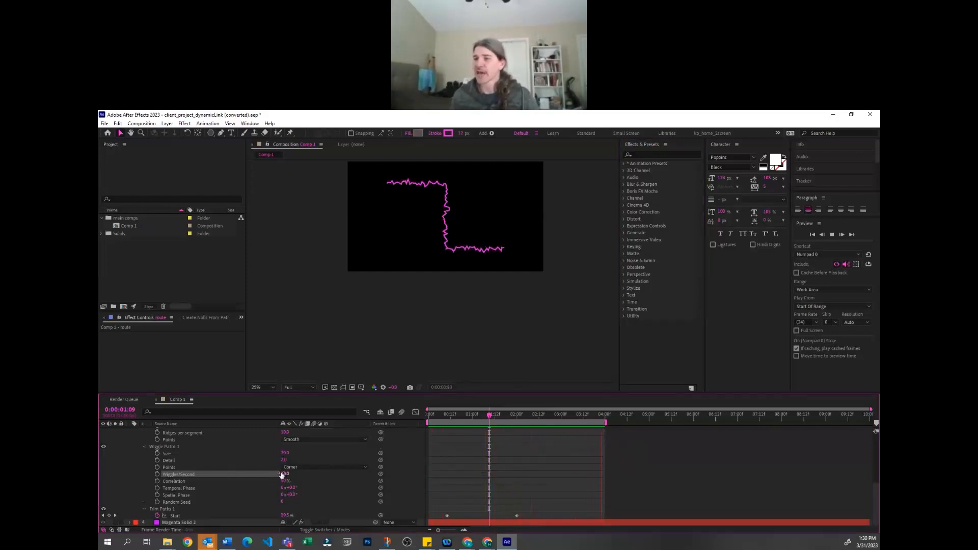
pyautogui.click(597, 485)
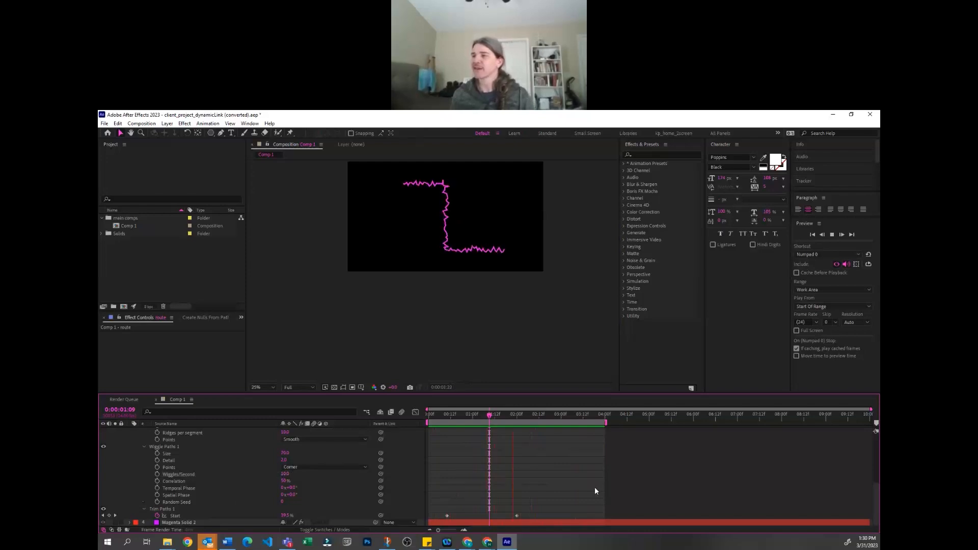
# Collapse the layers to show only their Anchor Point properties and select the route layer
pyautogui.press('a')
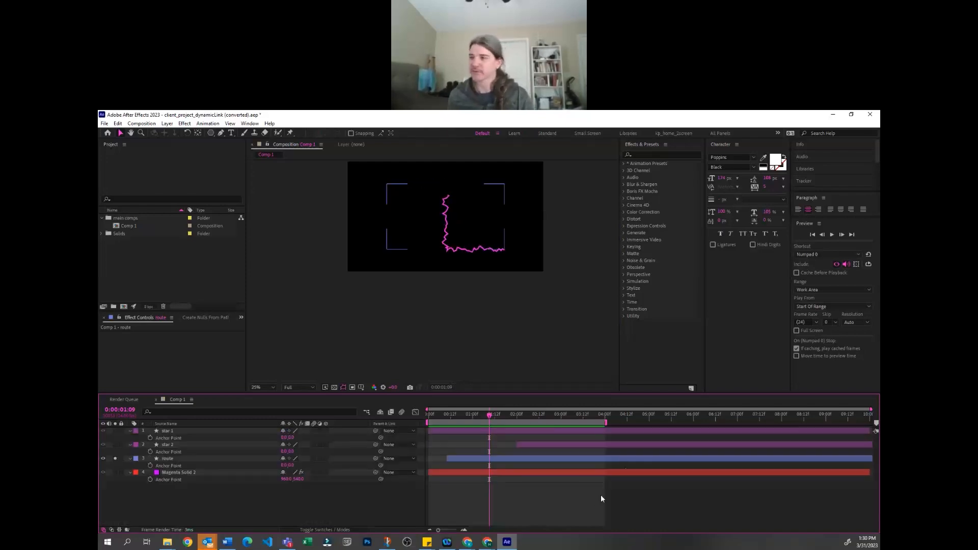
pyautogui.click(182, 459)
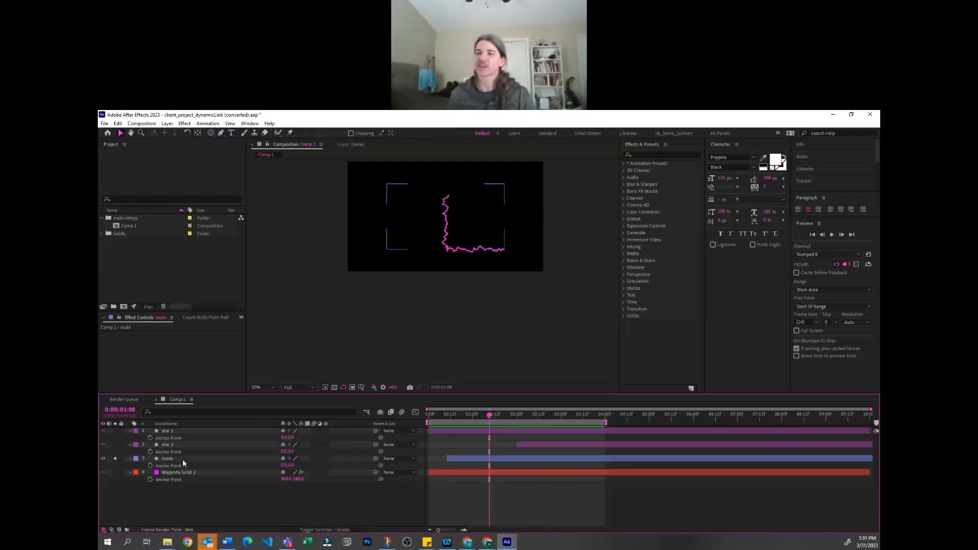
pyautogui.click(170, 458)
pyautogui.click(177, 497)
pyautogui.click(404, 312)
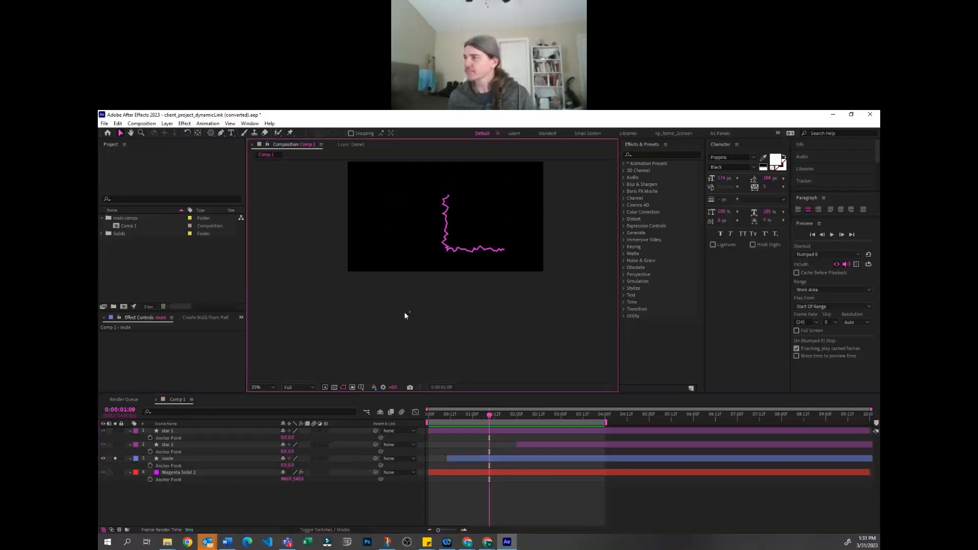
pyautogui.click(209, 505)
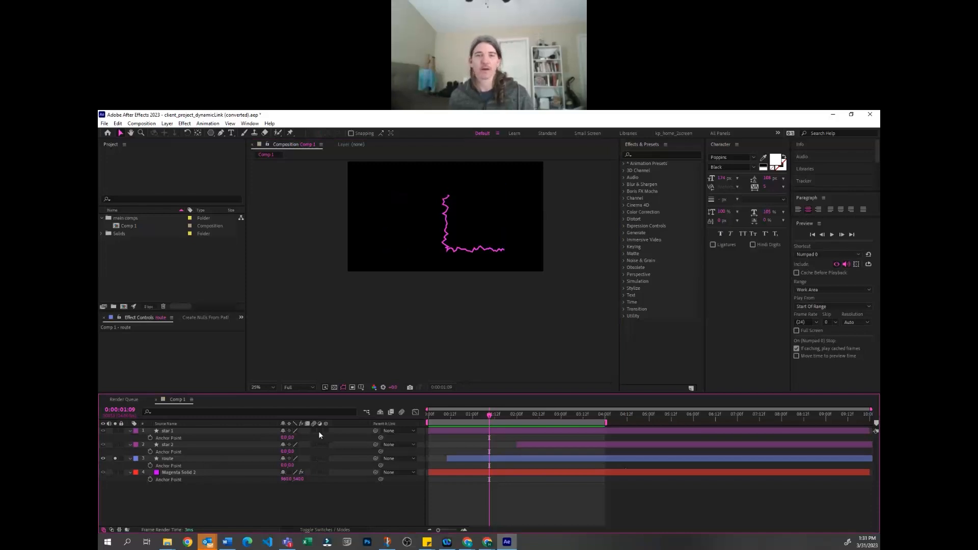
pyautogui.click(166, 459)
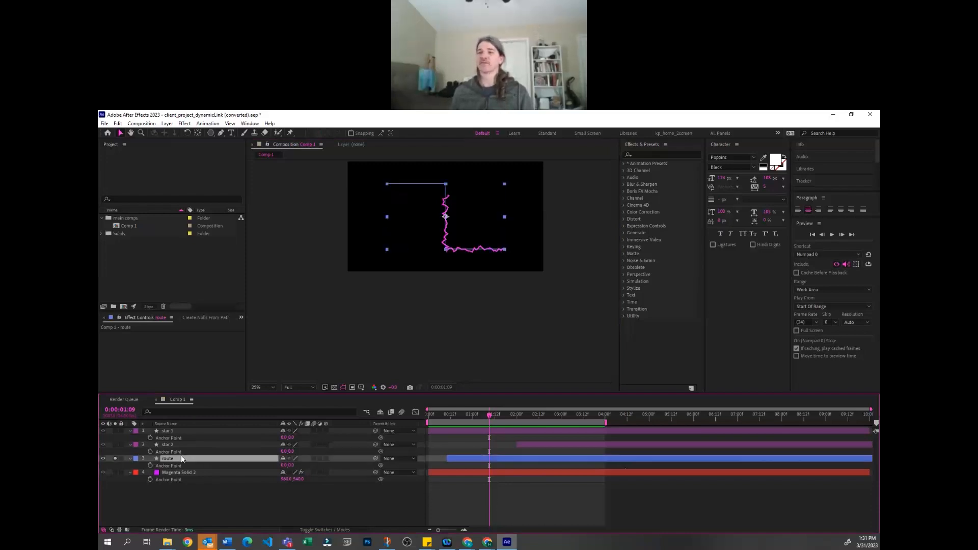
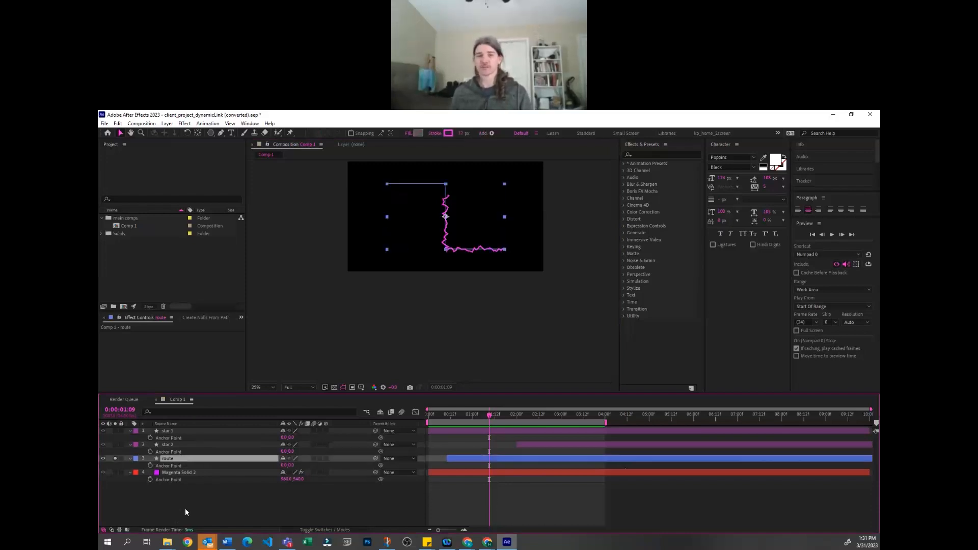
# Reveal the route layer's modified properties and turn off its Wiggle Paths and Zig Zag operators
pyautogui.click(218, 504)
pyautogui.click(184, 460)
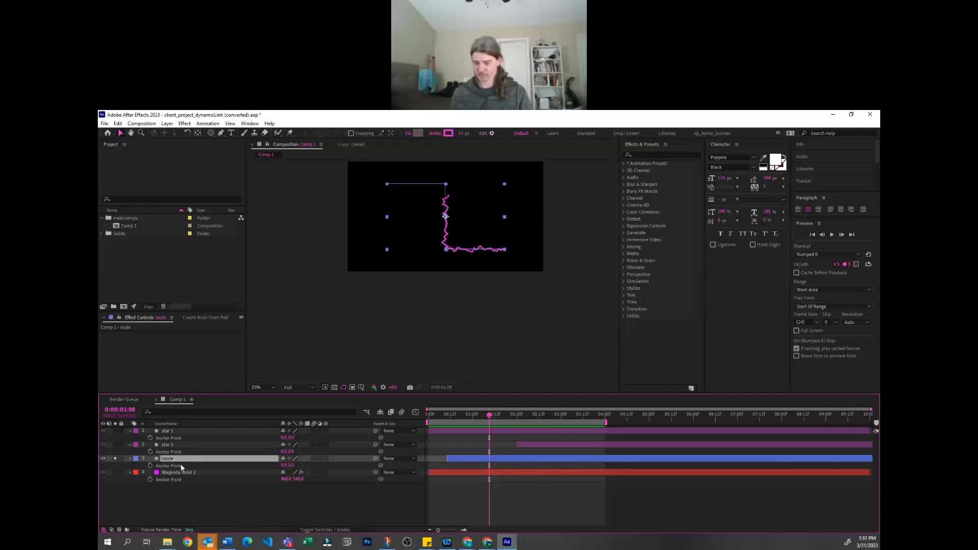
pyautogui.press('u')
pyautogui.press('u')
pyautogui.scroll(-5, 181, 466)
pyautogui.click(163, 472)
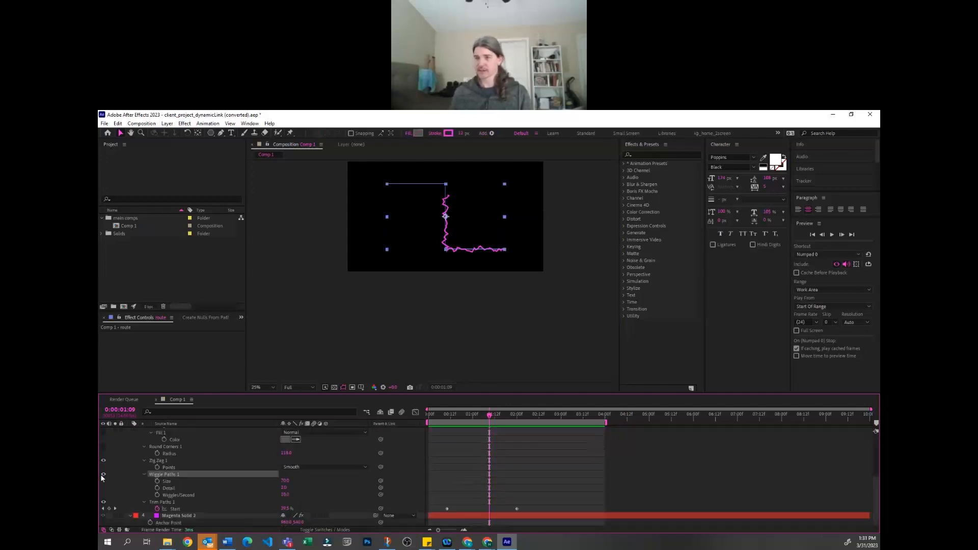
pyautogui.click(103, 474)
pyautogui.click(103, 461)
# Collapse the route layer's contents and deselect everything
pyautogui.click(144, 461)
pyautogui.click(144, 453)
pyautogui.scroll(5, 152, 460)
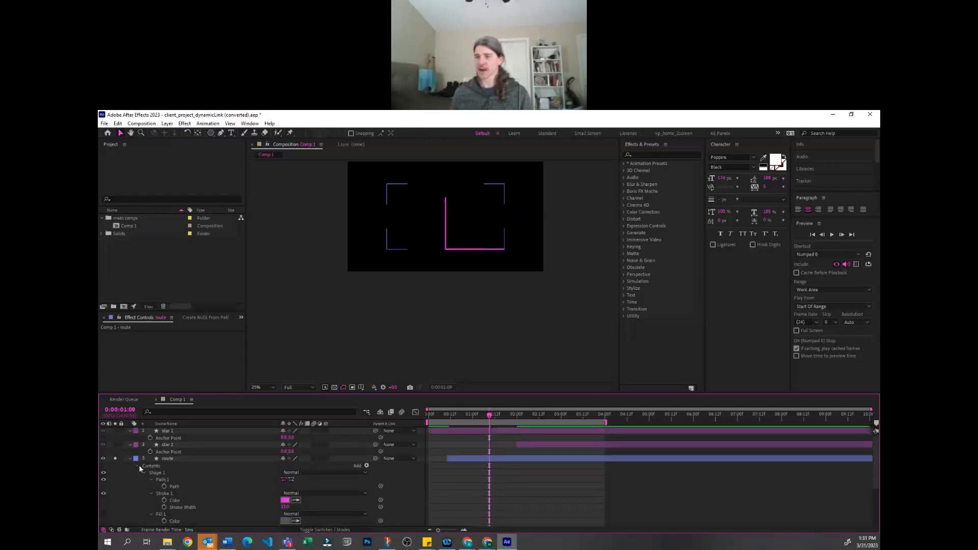
pyautogui.click(135, 465)
pyautogui.click(131, 461)
pyautogui.click(587, 479)
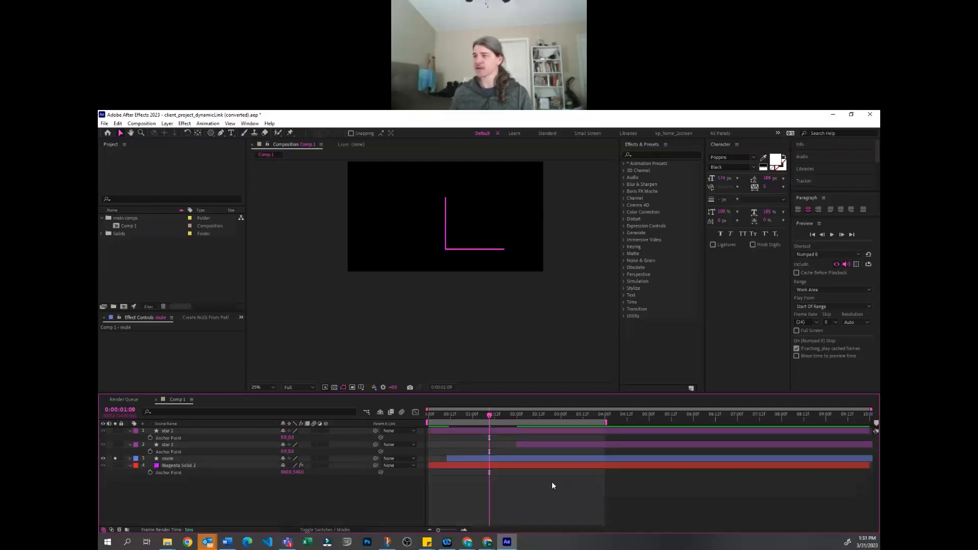
pyautogui.click(472, 315)
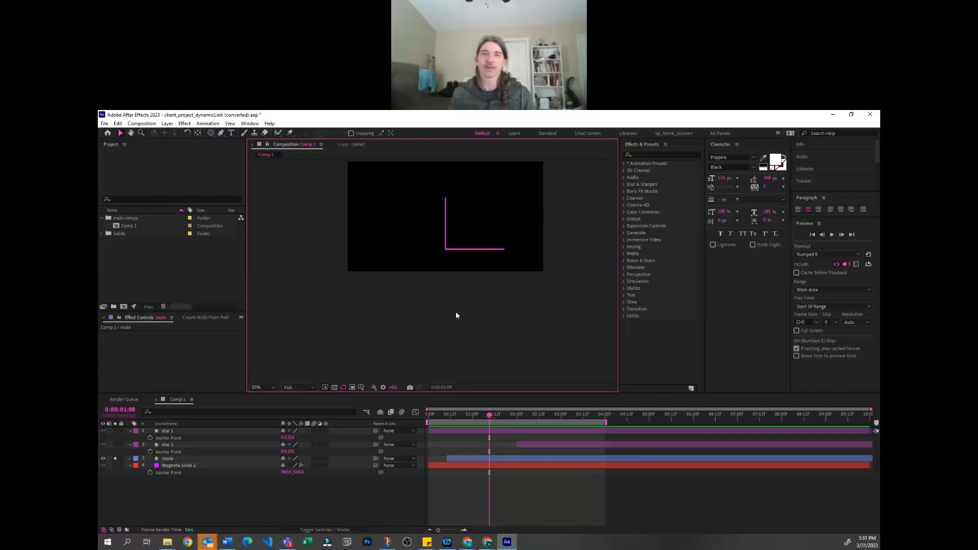
# Rename the Comp 1 composition as demo
pyautogui.click(132, 225)
pyautogui.press('Return')
pyautogui.write('cemo')
pyautogui.press('Return')
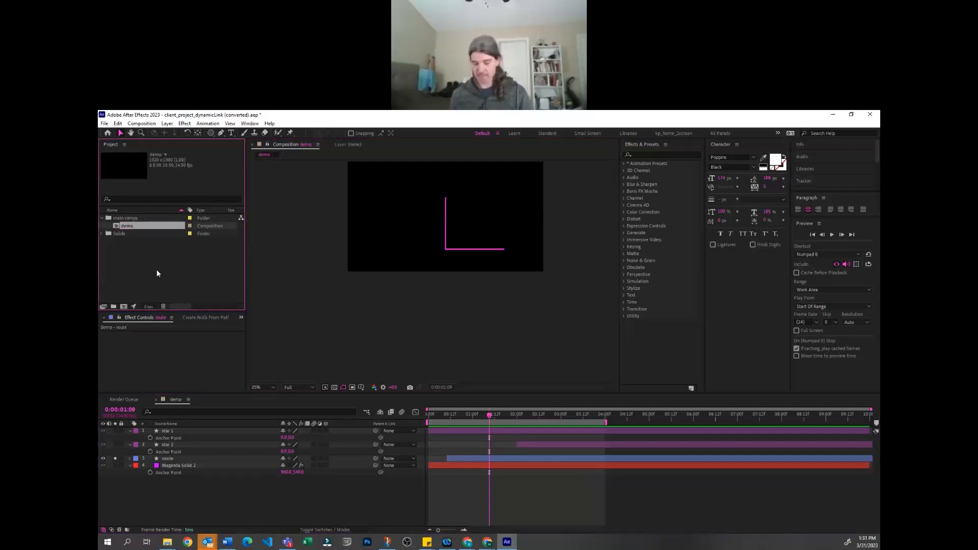
# Create a new composition with the default settings
pyautogui.hotkey('ctrl', 'n')
pyautogui.press('Return')
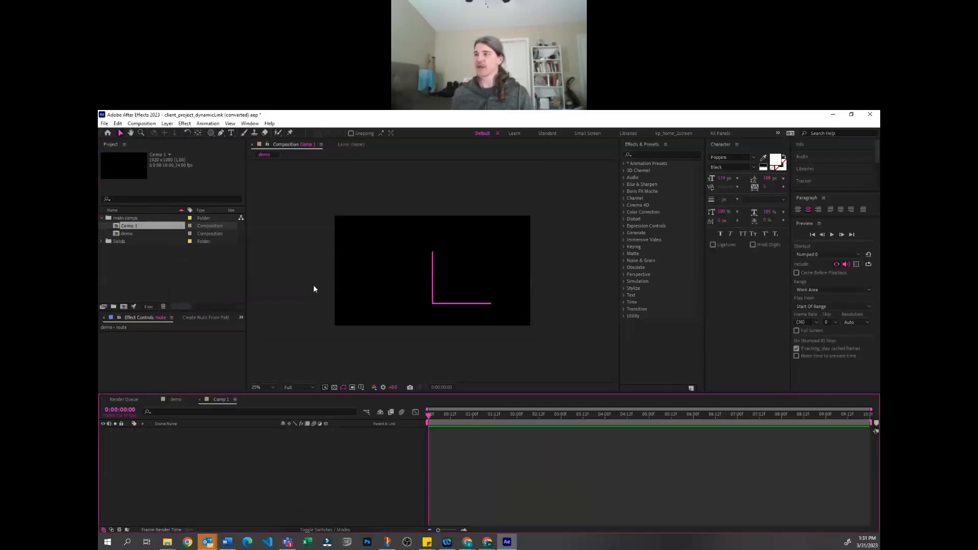
pyautogui.click(507, 237)
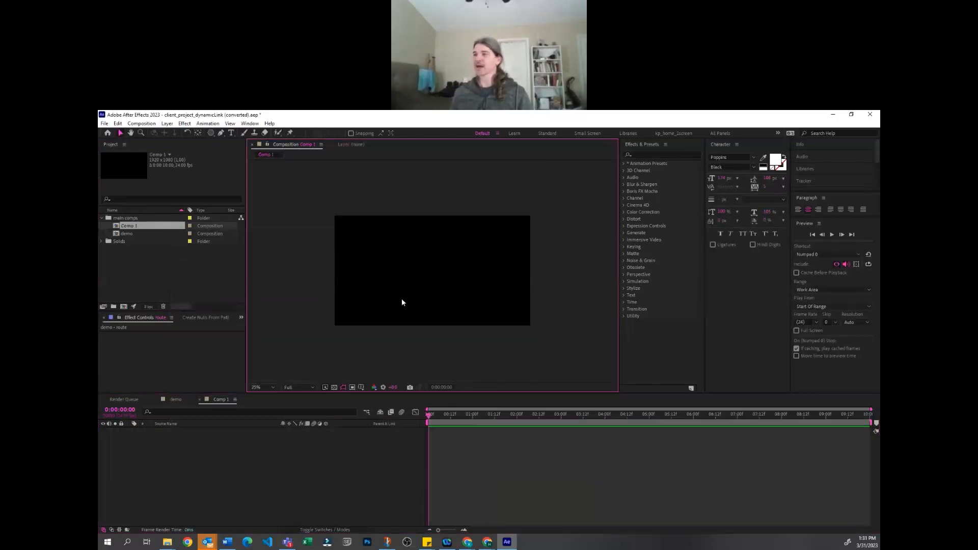
# Draw an open path with no fill using the Pen tool: a long lower line, a rounded U-turn back, and a diagonal to the upper-left corner
pyautogui.press('g')
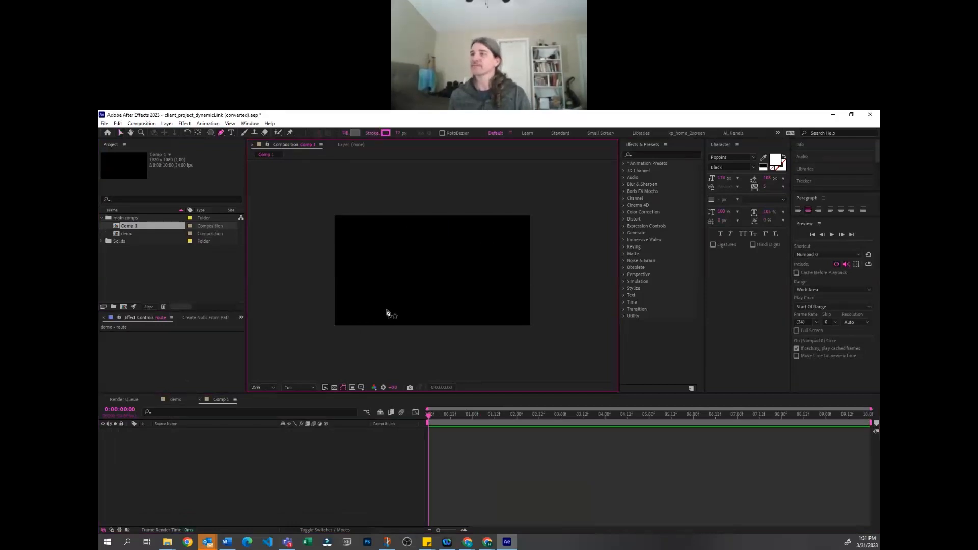
pyautogui.click(346, 133)
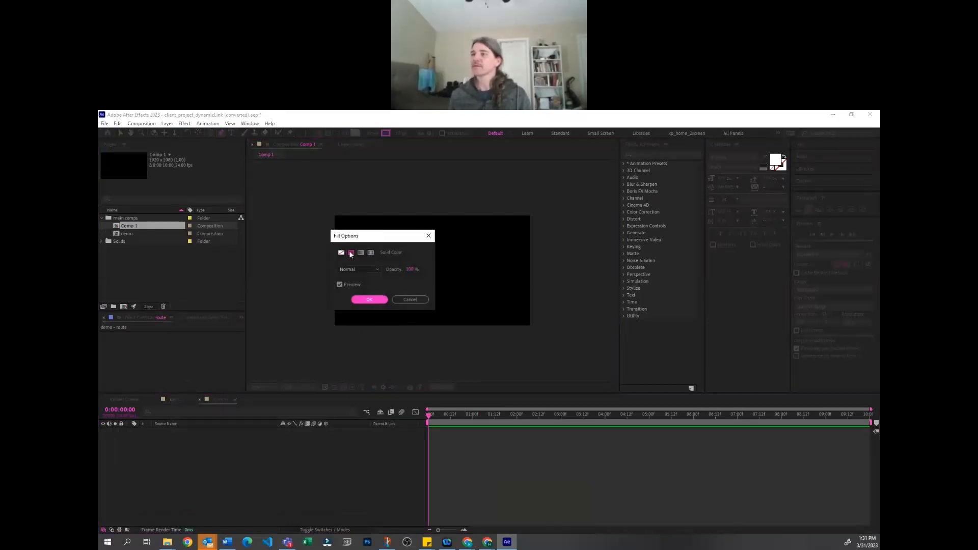
pyautogui.click(341, 253)
pyautogui.click(371, 300)
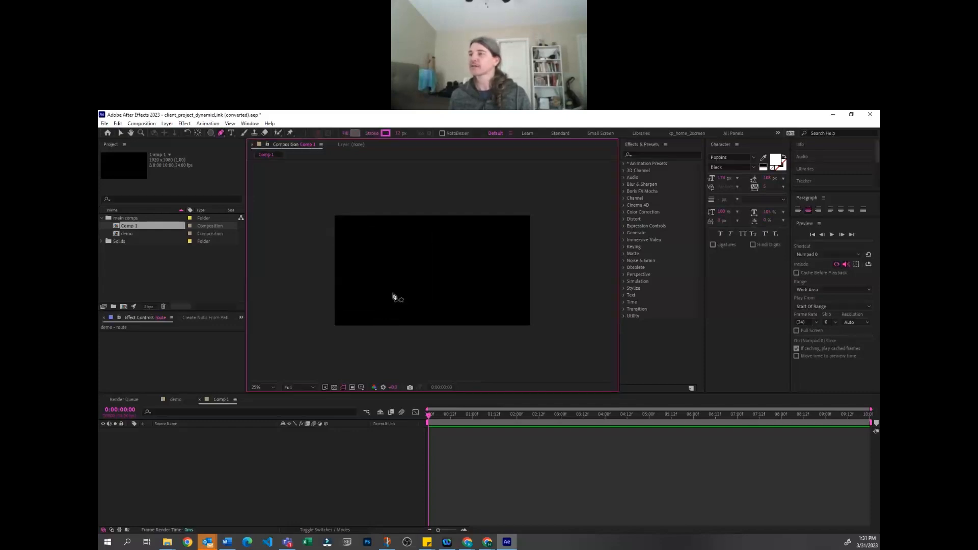
pyautogui.click(368, 294)
pyautogui.moveTo(506, 294); pyautogui.dragTo(475, 282)
pyautogui.click(396, 282)
pyautogui.click(360, 234)
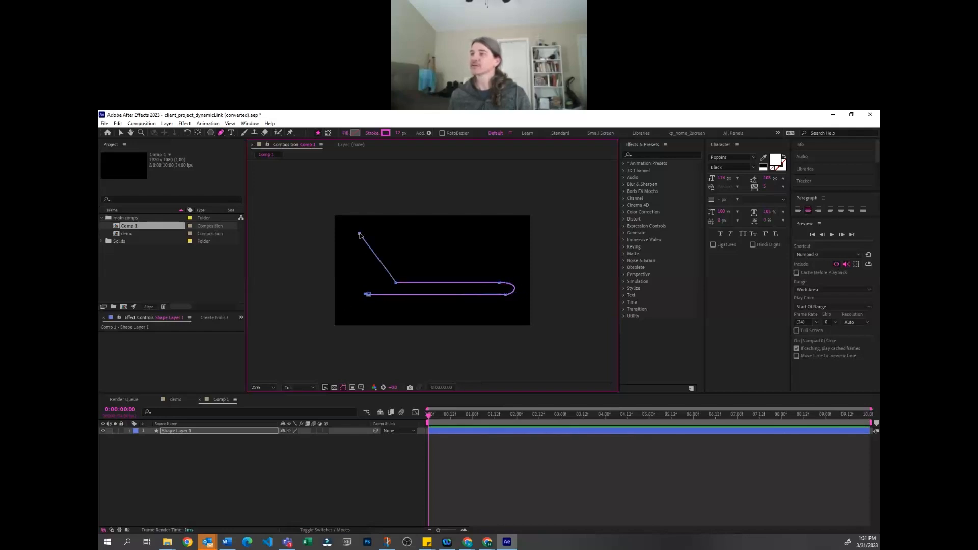
pyautogui.press('v')
pyautogui.click(376, 435)
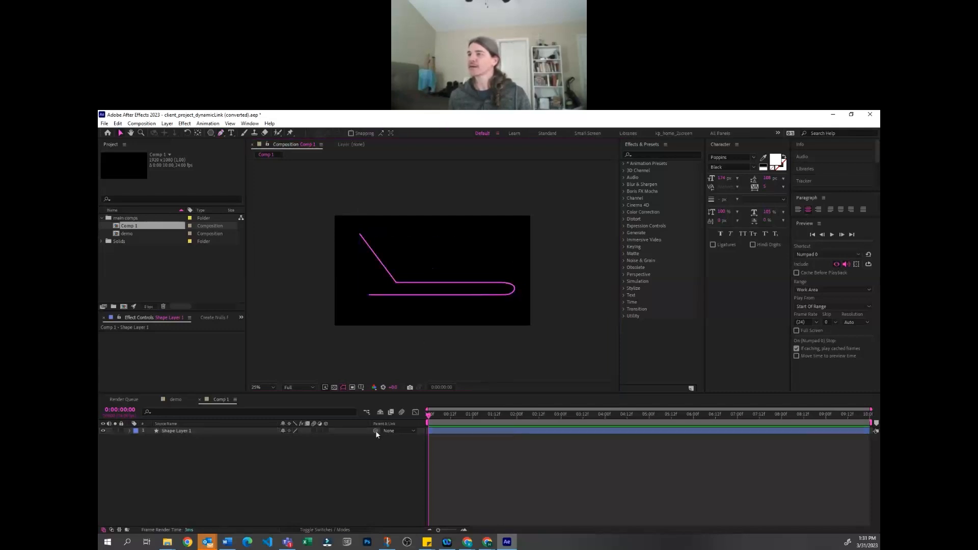
pyautogui.click(241, 431)
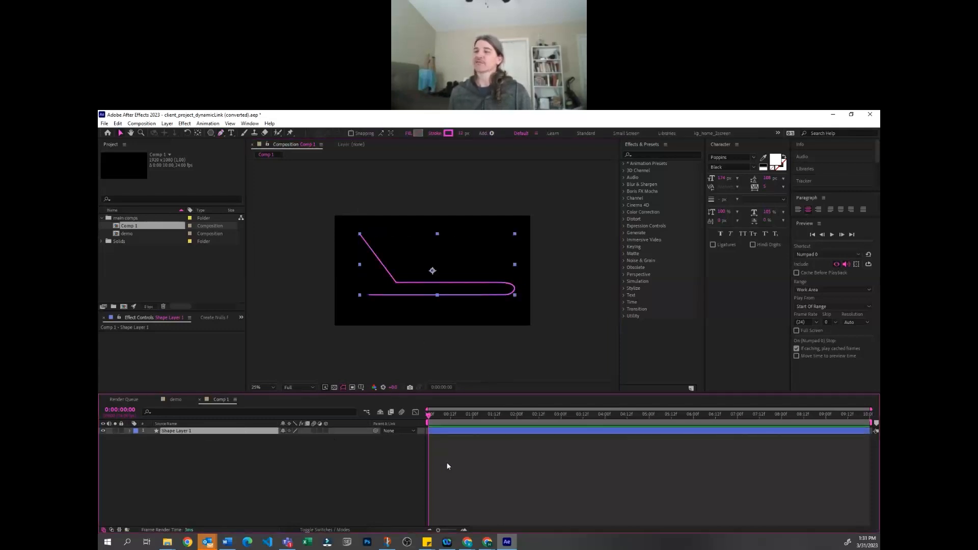
pyautogui.click(301, 438)
pyautogui.click(205, 432)
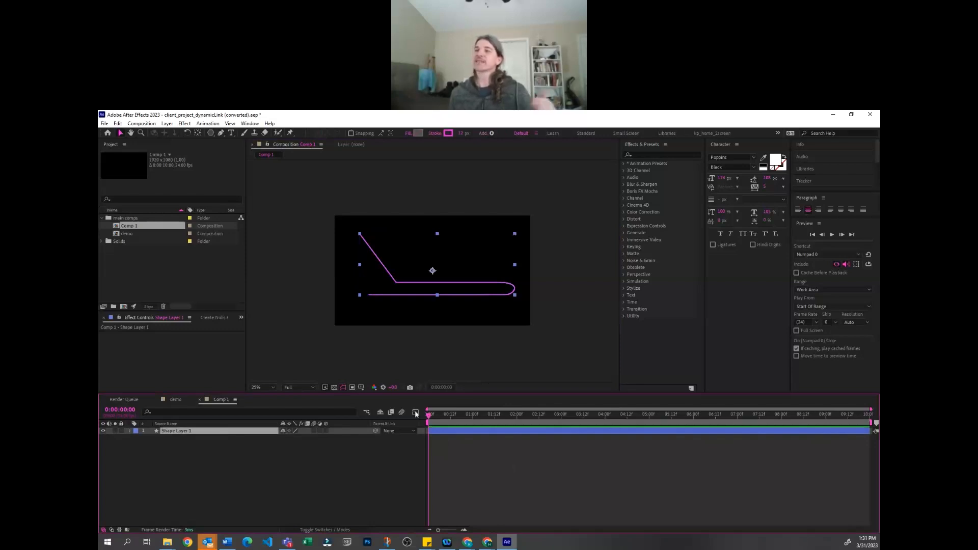
pyautogui.click(451, 454)
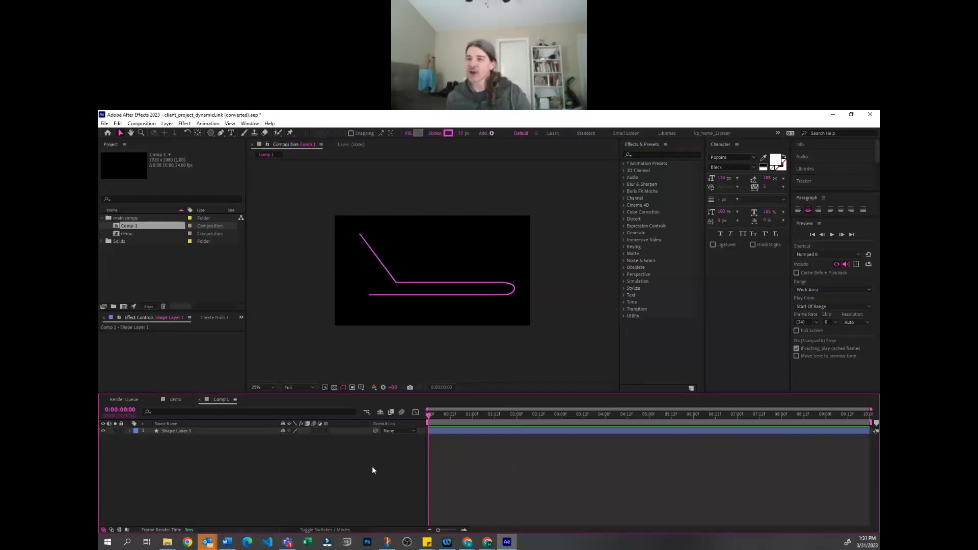
# Return to the demo composition, reveal the route layer's modified properties and collapse its Shape 1 group
pyautogui.click(177, 399)
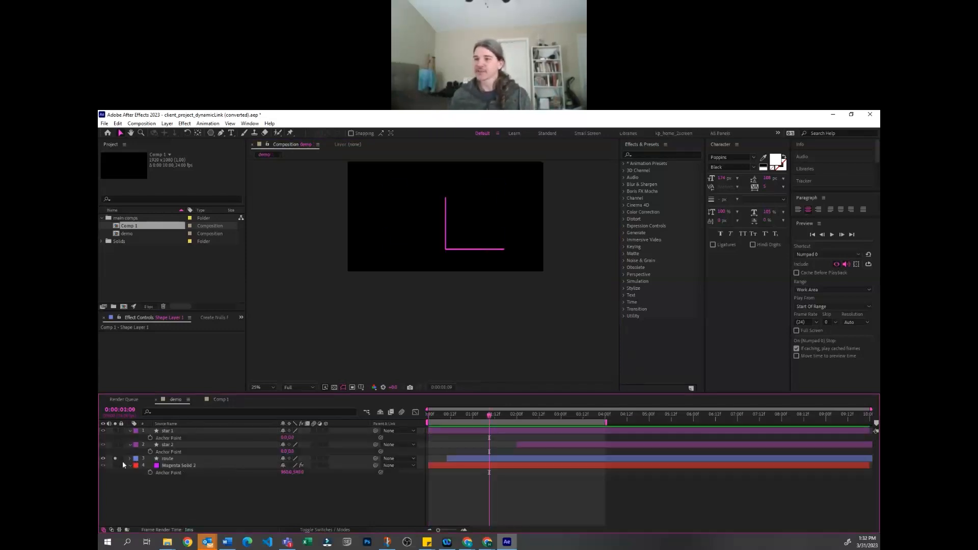
pyautogui.click(190, 459)
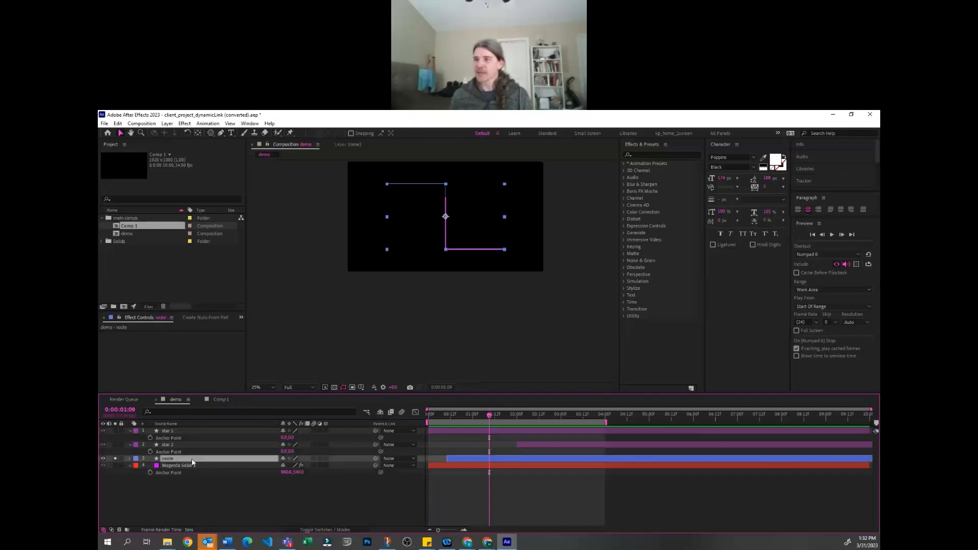
pyautogui.click(197, 499)
pyautogui.click(193, 455)
pyautogui.click(222, 497)
pyautogui.press('u')
pyautogui.press('u')
pyautogui.scroll(-12, 226, 461)
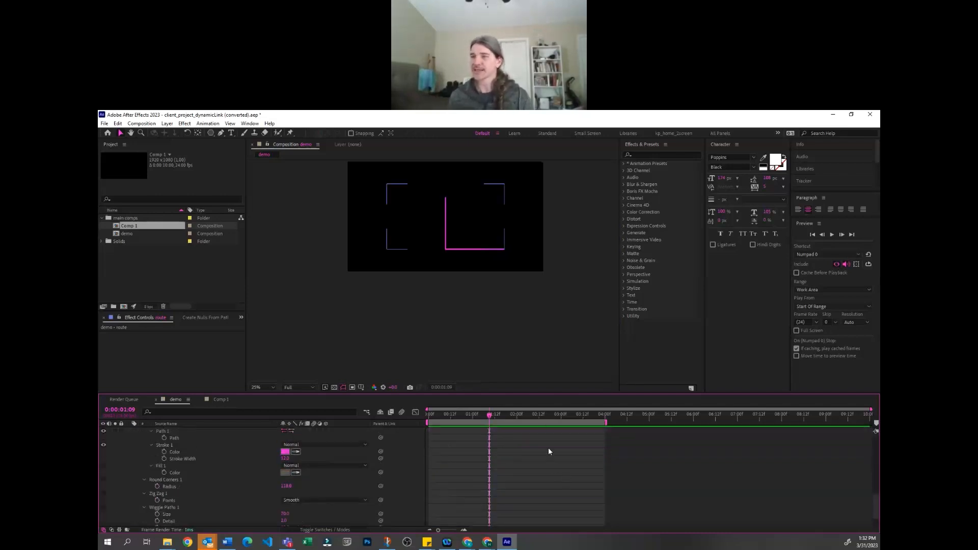
pyautogui.scroll(1, 227, 493)
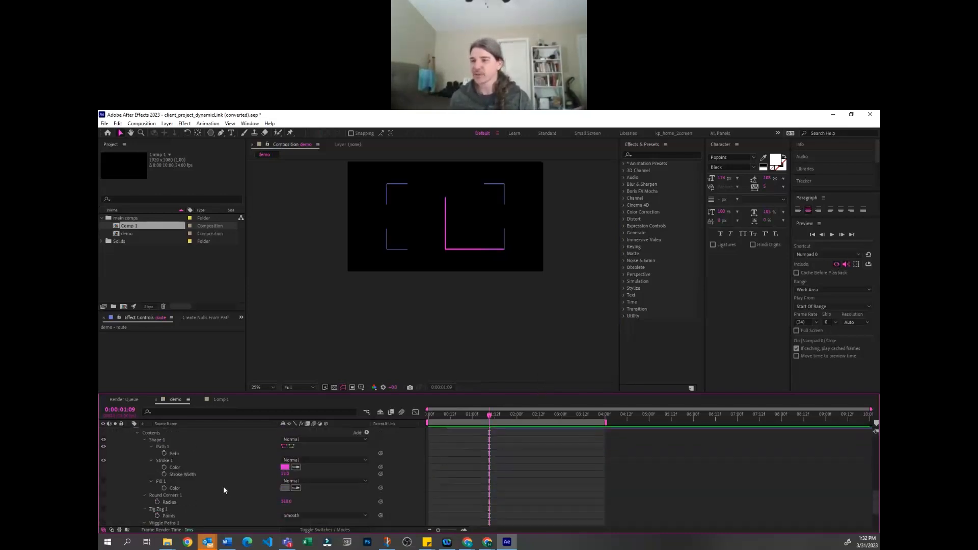
pyautogui.scroll(1, 147, 460)
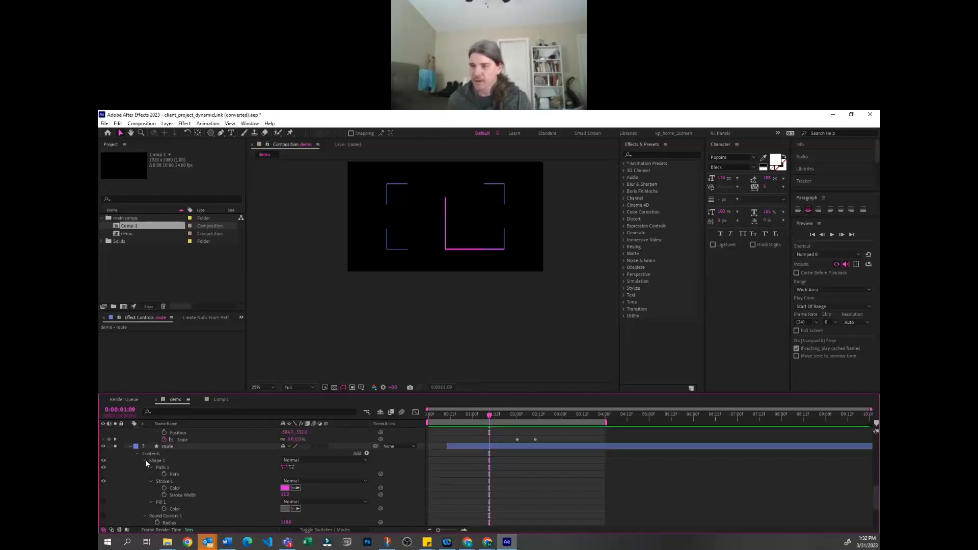
pyautogui.click(145, 460)
pyautogui.scroll(-1, 152, 509)
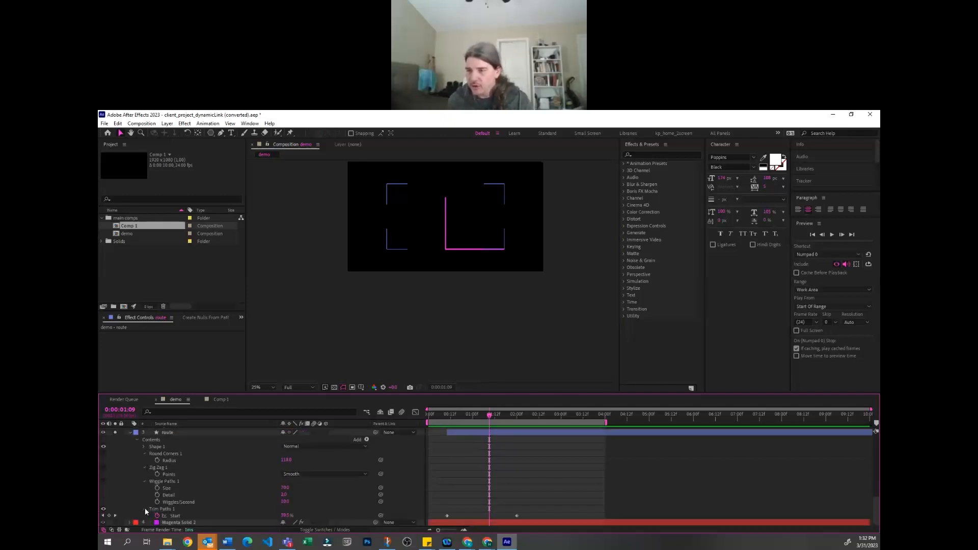
# Duplicate the route layer and make the duplicate's Stroke Width several times thicker
pyautogui.click(176, 432)
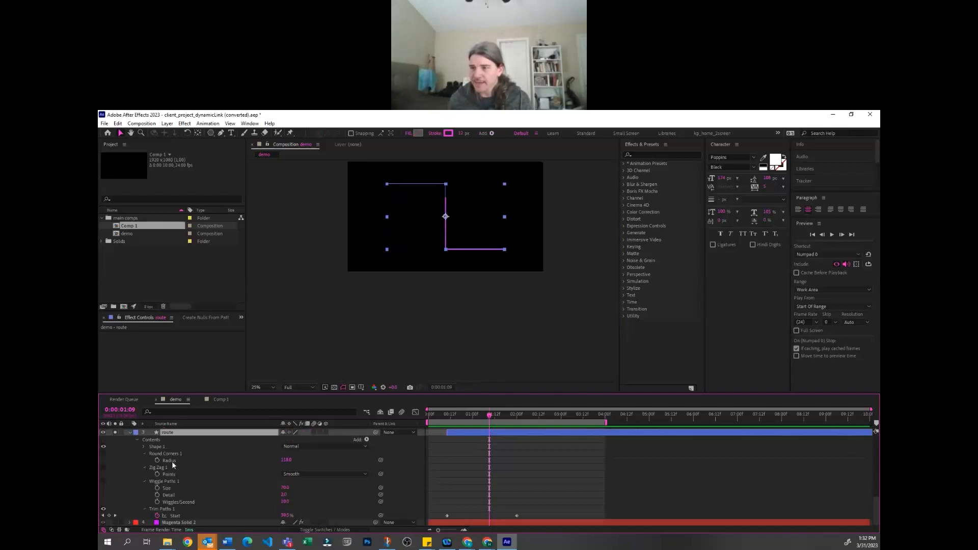
pyautogui.hotkey('ctrl', 'd')
pyautogui.press('u')
pyautogui.press('u')
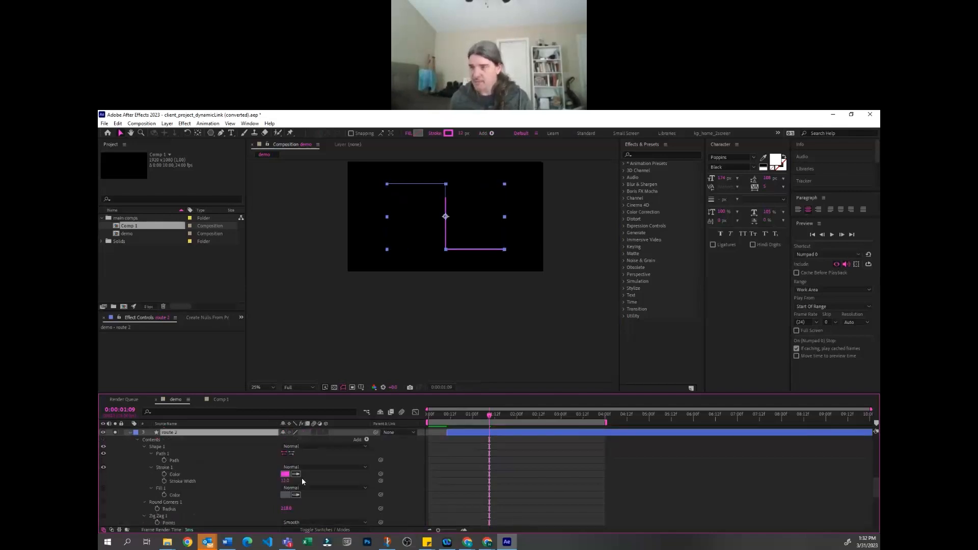
pyautogui.moveTo(284, 480); pyautogui.dragTo(371, 491)
pyautogui.scroll(-2, 246, 489)
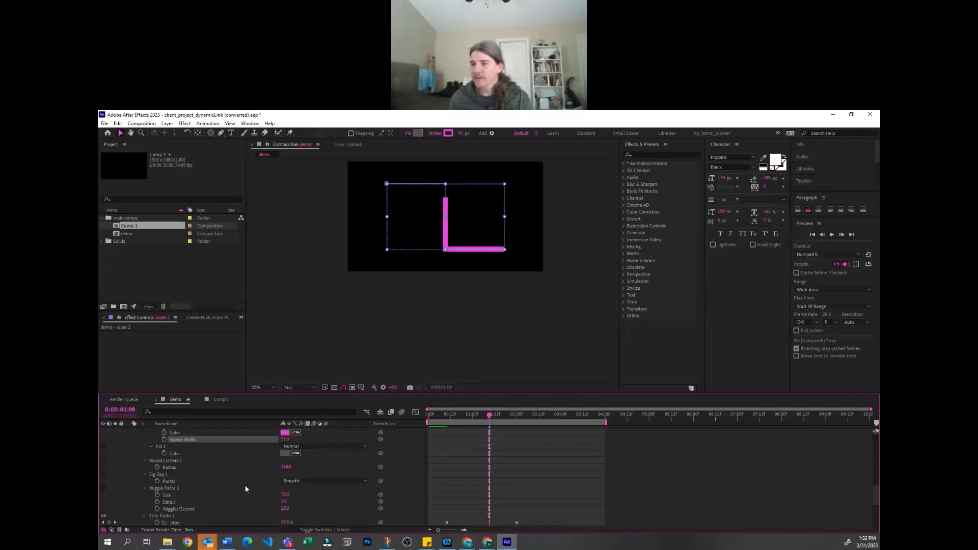
# Copy the duplicate route's Trim Paths Start keyframes onto its End property, beginning two frames after the first Start keyframe
pyautogui.scroll(-2, 151, 458)
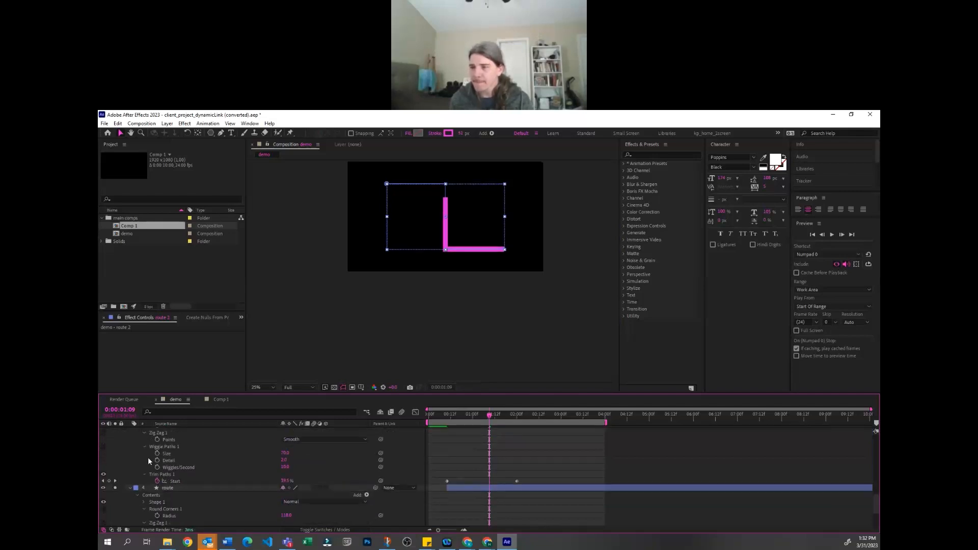
pyautogui.scroll(1, 149, 457)
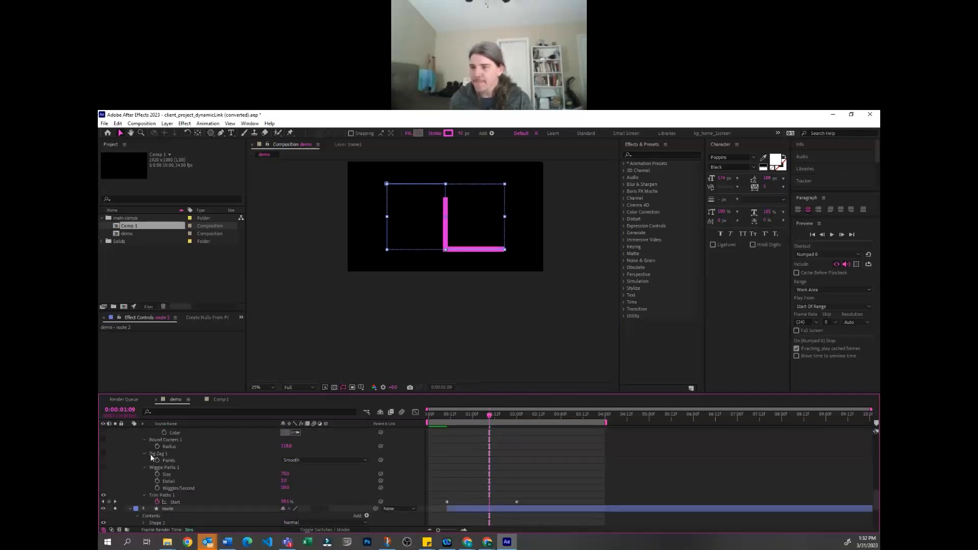
pyautogui.click(144, 495)
pyautogui.click(144, 495)
pyautogui.scroll(-3, 204, 479)
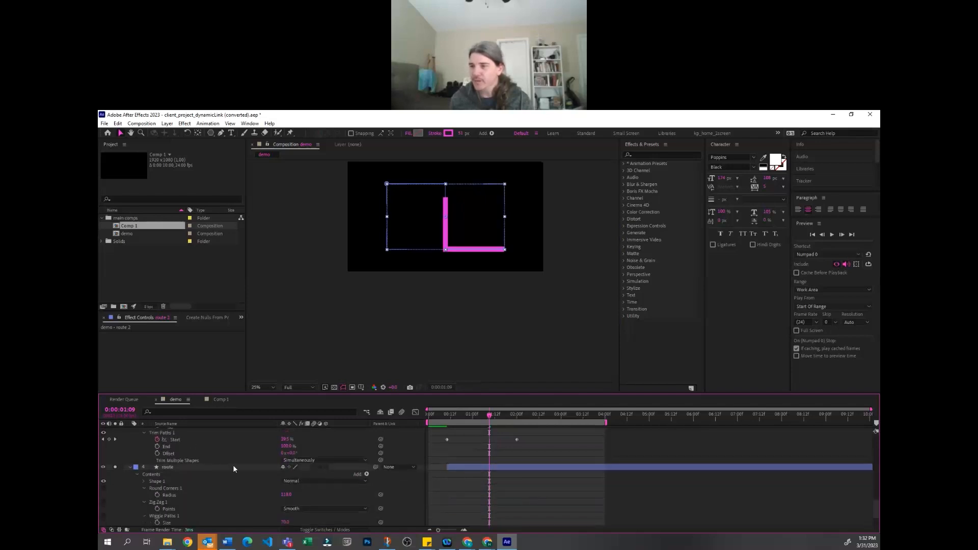
pyautogui.scroll(1, 285, 469)
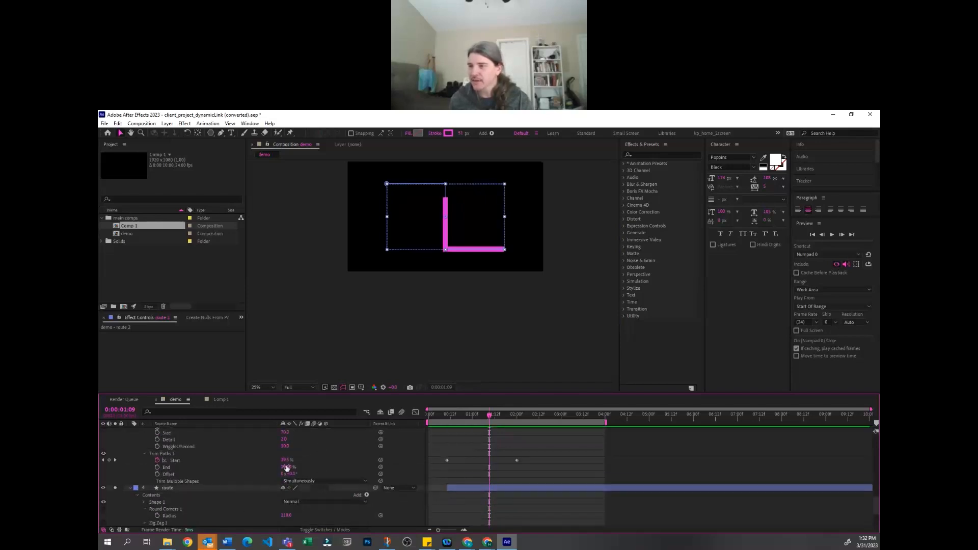
pyautogui.click(188, 461)
pyautogui.moveTo(447, 412); pyautogui.dragTo(450, 412)
pyautogui.click(170, 466)
pyautogui.hotkey('ctrl', 'v')
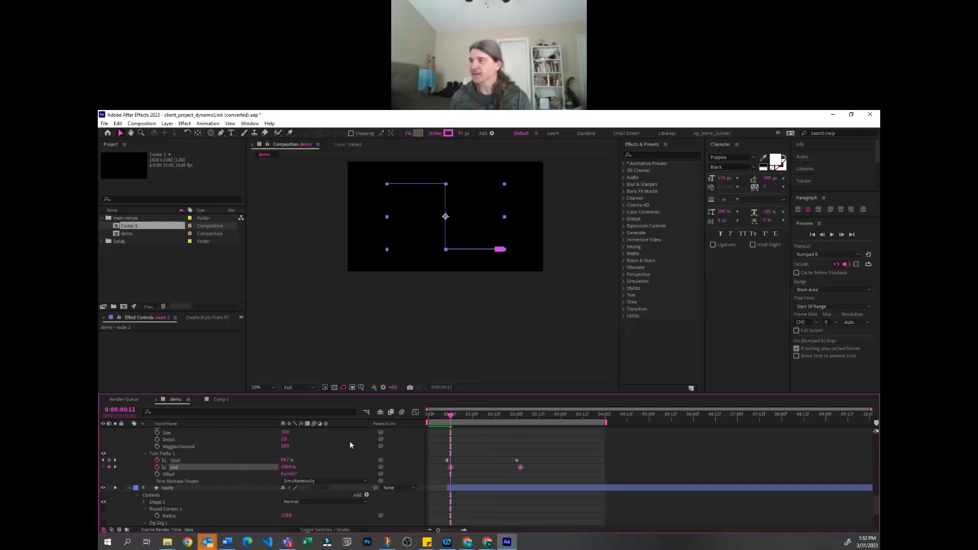
# Scrub through the beginning of the animation to check how the thick trimmed segment travels along the route
pyautogui.click(558, 431)
pyautogui.click(447, 416)
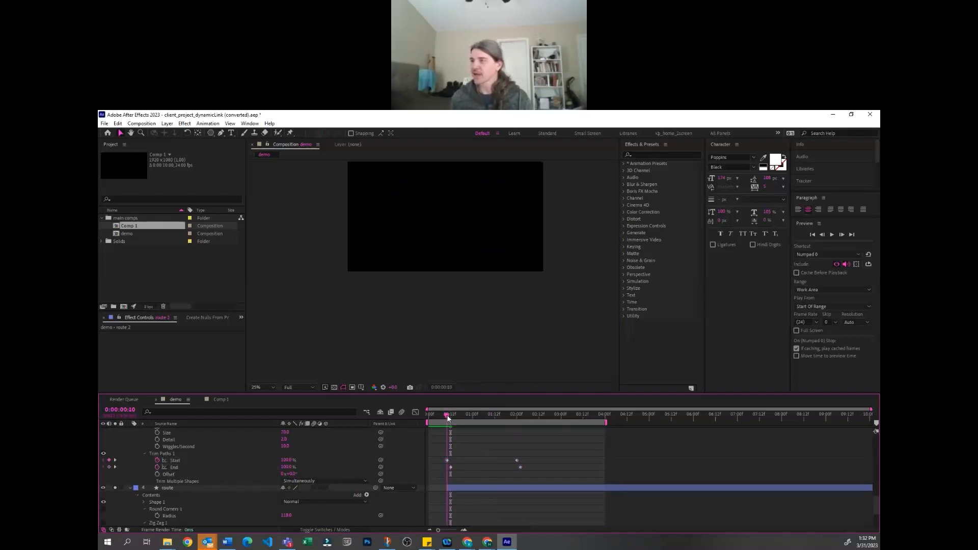
pyautogui.moveTo(450, 418); pyautogui.dragTo(469, 415)
# Shift both Trim Paths End keyframes of the duplicate route one frame later and scrub the timeline to check the moving segment
pyautogui.moveTo(532, 466); pyautogui.dragTo(451, 463)
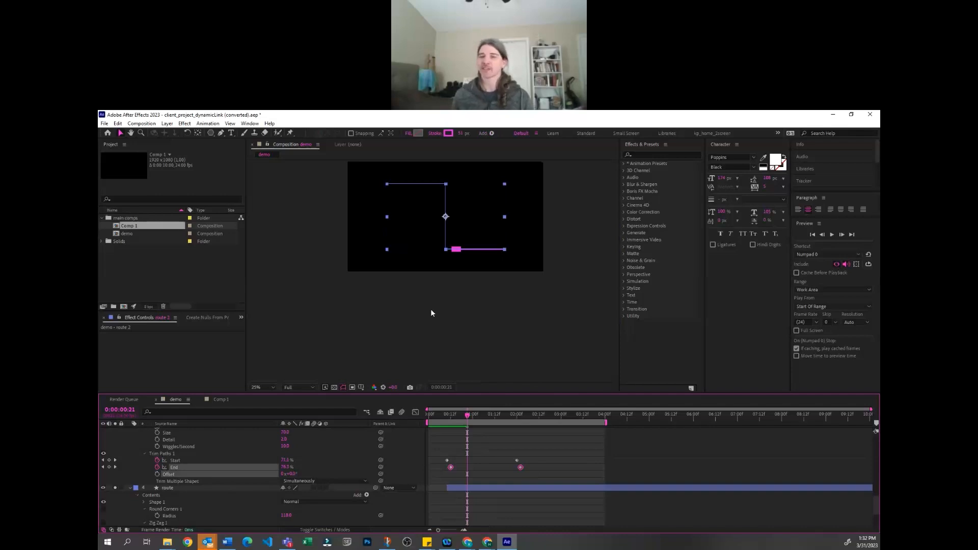
pyautogui.hotkey('alt', 'Right')
pyautogui.hotkey('alt', 'Right')
pyautogui.hotkey('alt', 'Right')
pyautogui.hotkey('alt', 'Right')
pyautogui.hotkey('alt', 'Right')
pyautogui.hotkey('alt', 'Right')
pyautogui.hotkey('alt', 'Right')
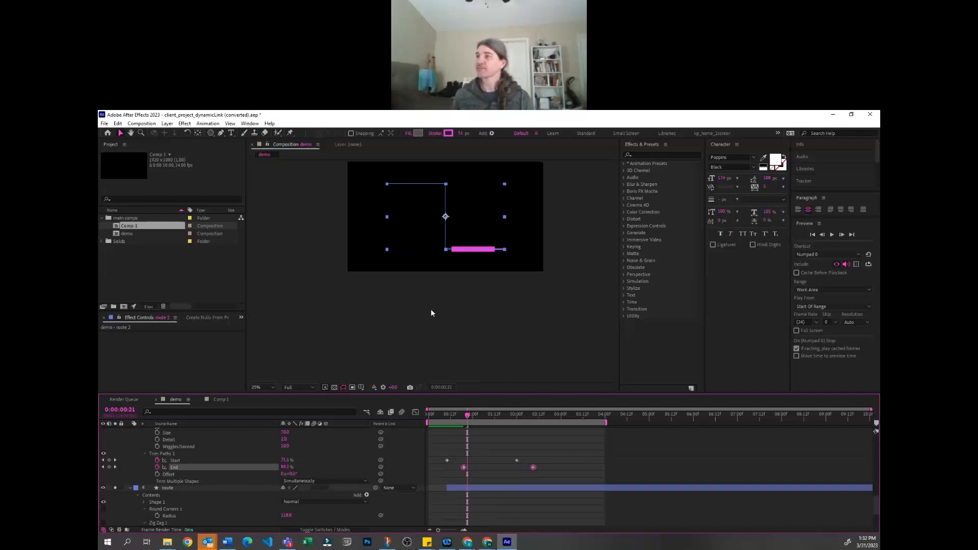
pyautogui.hotkey('alt', 'Left')
pyautogui.hotkey('alt', 'Left')
pyautogui.hotkey('alt', 'Left')
pyautogui.hotkey('alt', 'Left')
pyautogui.hotkey('alt', 'Left')
pyautogui.hotkey('alt', 'Left')
pyautogui.hotkey('alt', 'Left')
pyautogui.hotkey('alt', 'Left')
pyautogui.hotkey('alt', 'Left')
pyautogui.hotkey('alt', 'Left')
pyautogui.hotkey('alt', 'Right')
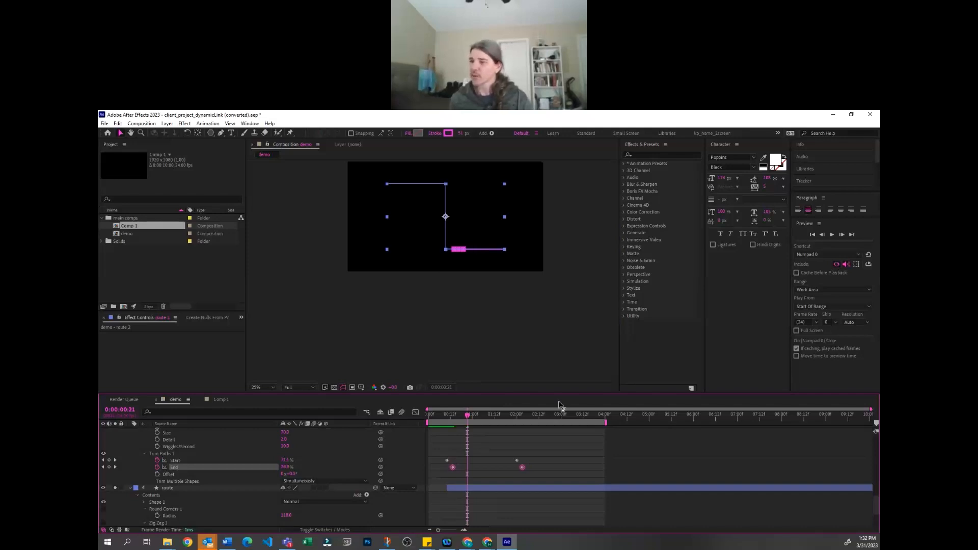
pyautogui.click(555, 441)
pyautogui.moveTo(430, 419); pyautogui.dragTo(507, 415)
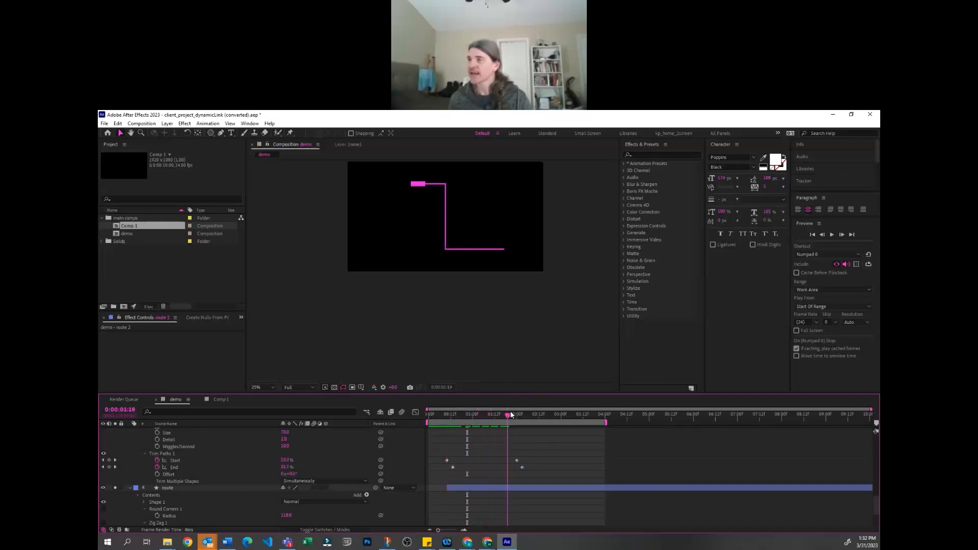
# Set the Line Cap of the duplicate route's stroke to Round Cap
pyautogui.scroll(6, 234, 460)
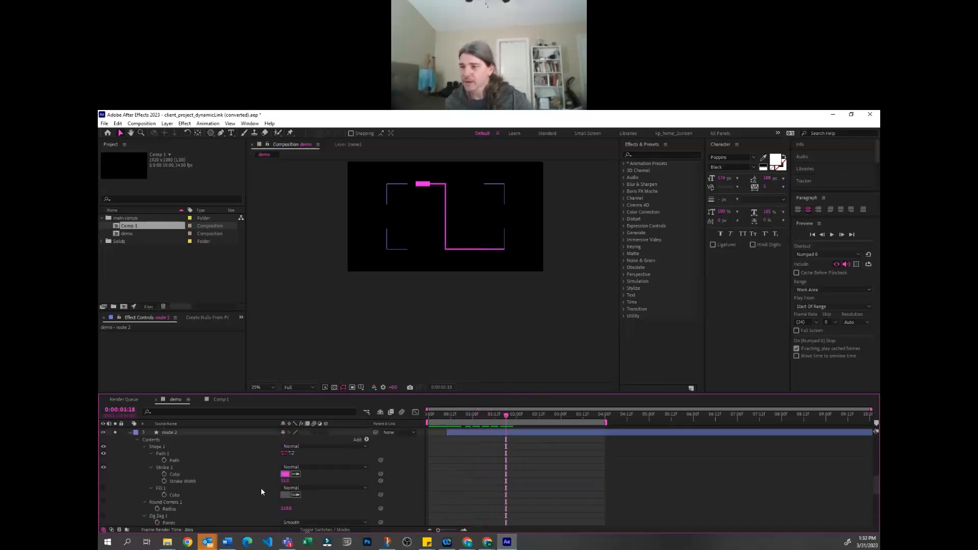
pyautogui.scroll(-2, 258, 489)
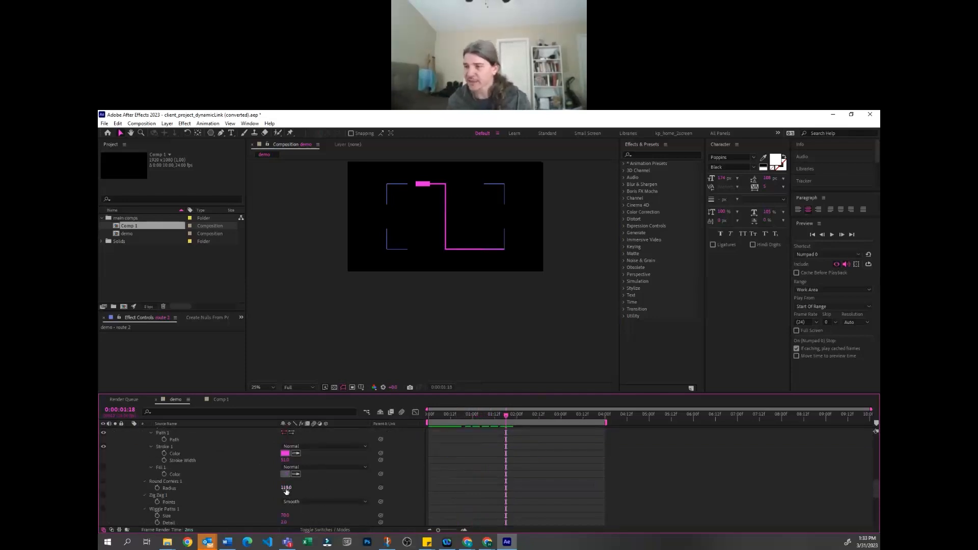
pyautogui.scroll(3, 210, 472)
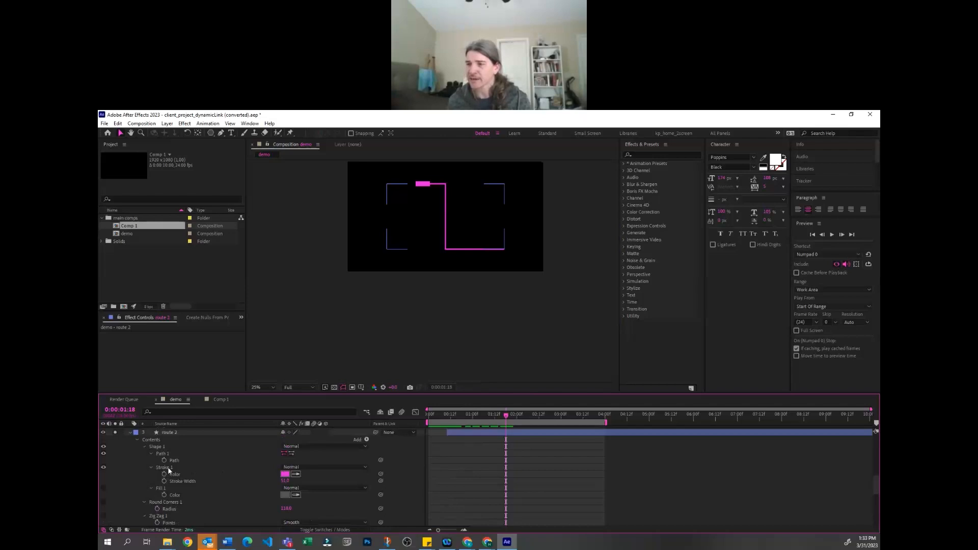
pyautogui.click(151, 467)
pyautogui.scroll(-2, 319, 472)
pyautogui.click(312, 488)
pyautogui.click(319, 503)
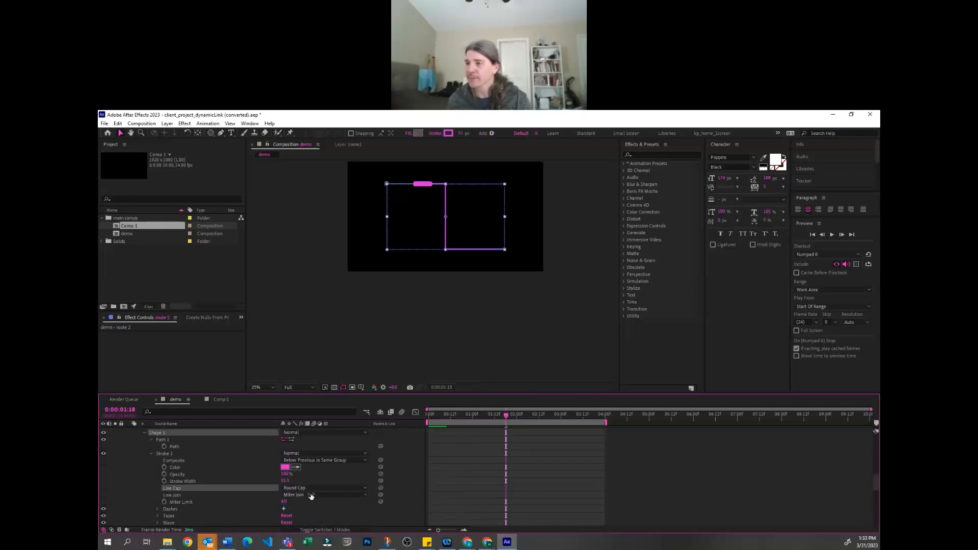
# Shift both Trim Paths End keyframes of the duplicate route to one frame after the Start keyframes, and preview the animation
pyautogui.scroll(-8, 509, 483)
pyautogui.moveTo(539, 454); pyautogui.dragTo(449, 448)
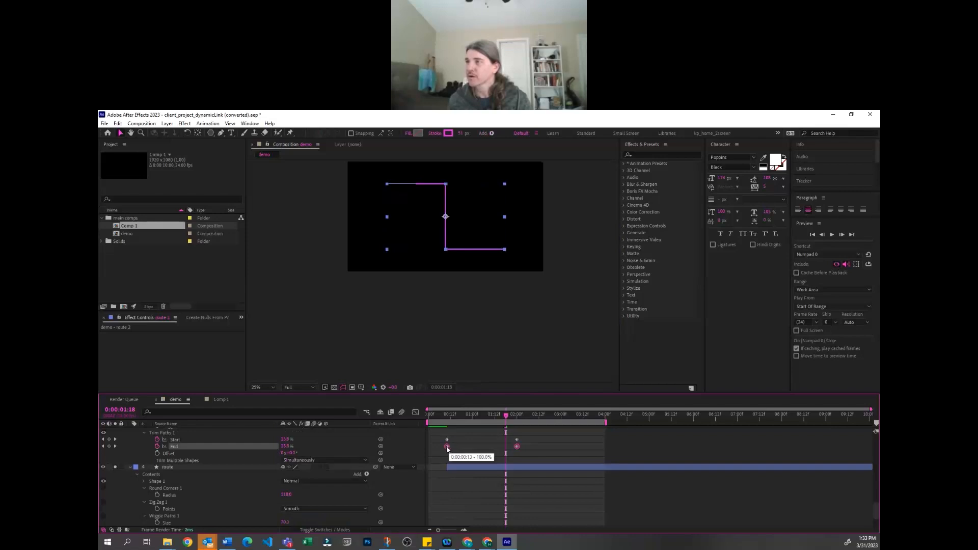
pyautogui.moveTo(450, 450); pyautogui.dragTo(450, 448)
pyautogui.click(492, 456)
pyautogui.press('space')
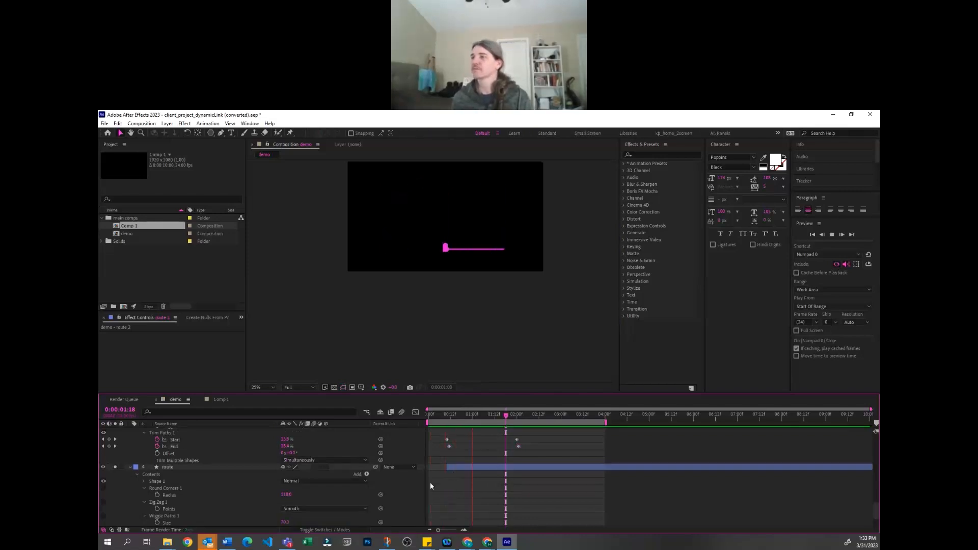
pyautogui.moveTo(447, 413)
pyautogui.mouseDown()
pyautogui.moveTo(491, 405)
pyautogui.moveTo(524, 415)
pyautogui.moveTo(458, 416)
pyautogui.mouseUp()
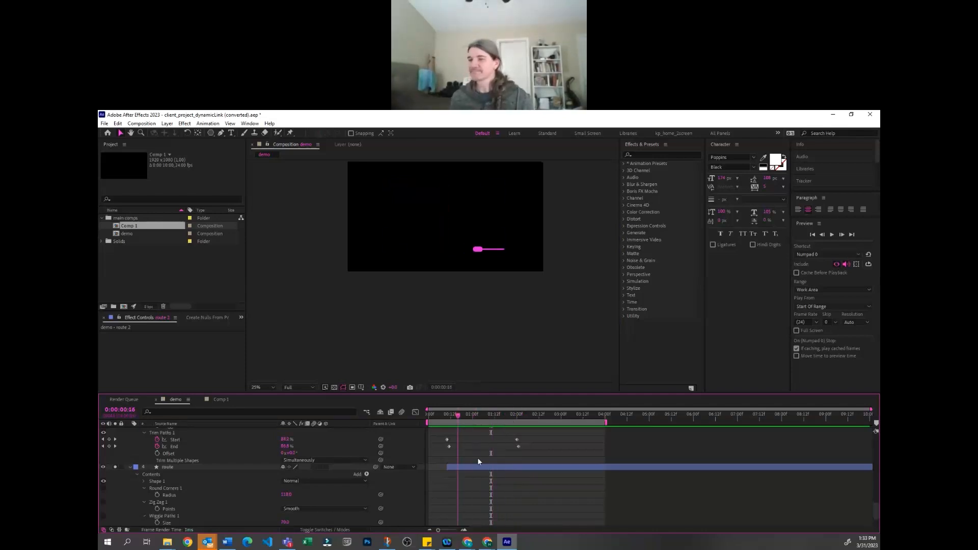
pyautogui.scroll(-2, 478, 457)
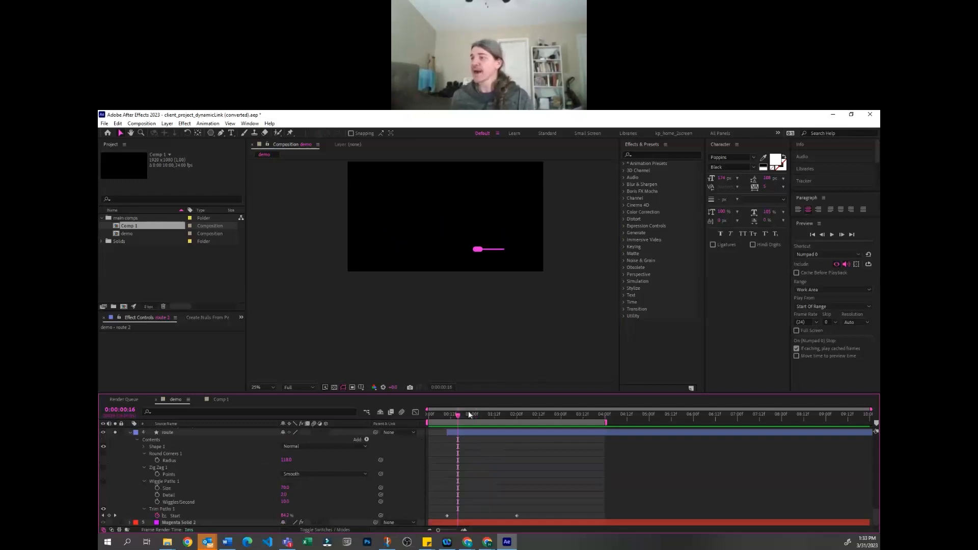
pyautogui.moveTo(455, 418); pyautogui.dragTo(496, 417)
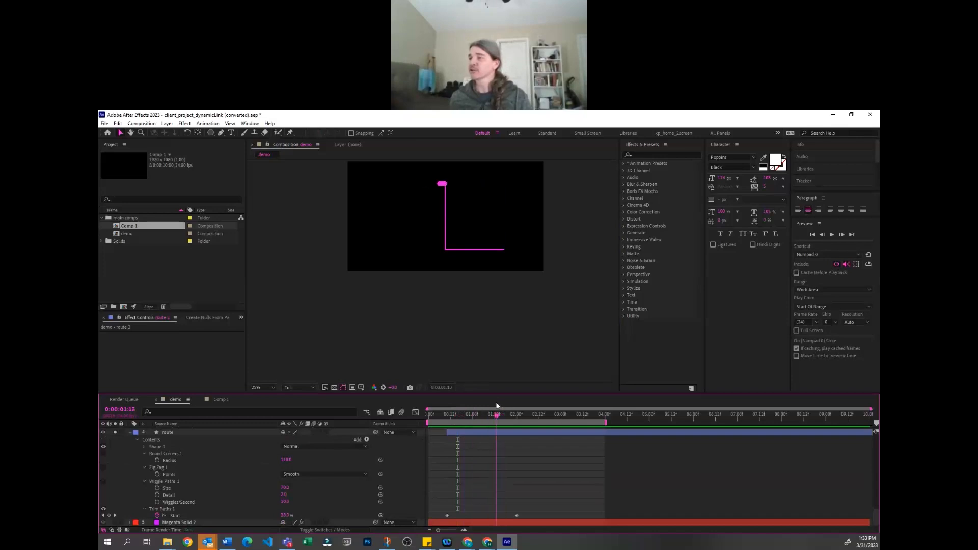
# Try to copy the original route's Trim Paths Start keyframes onto its End property and preview the motion
pyautogui.click(145, 509)
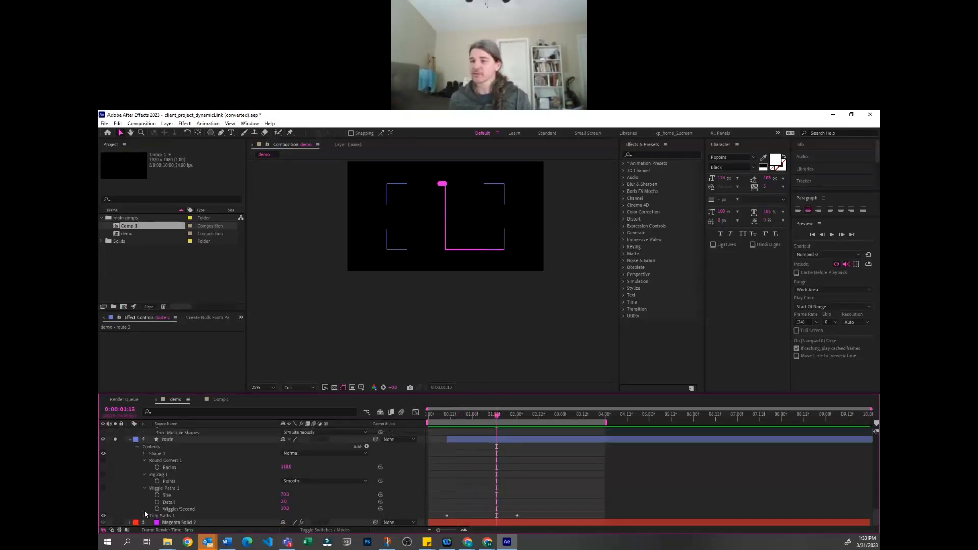
pyautogui.click(144, 516)
pyautogui.scroll(-2, 189, 481)
pyautogui.click(231, 497)
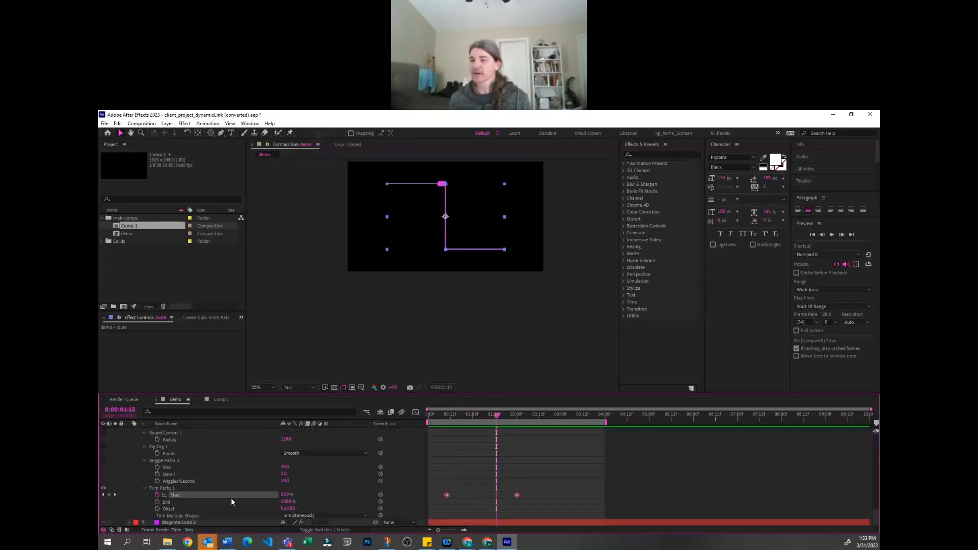
pyautogui.click(177, 502)
pyautogui.hotkey('ctrl', 'v')
pyautogui.press('space')
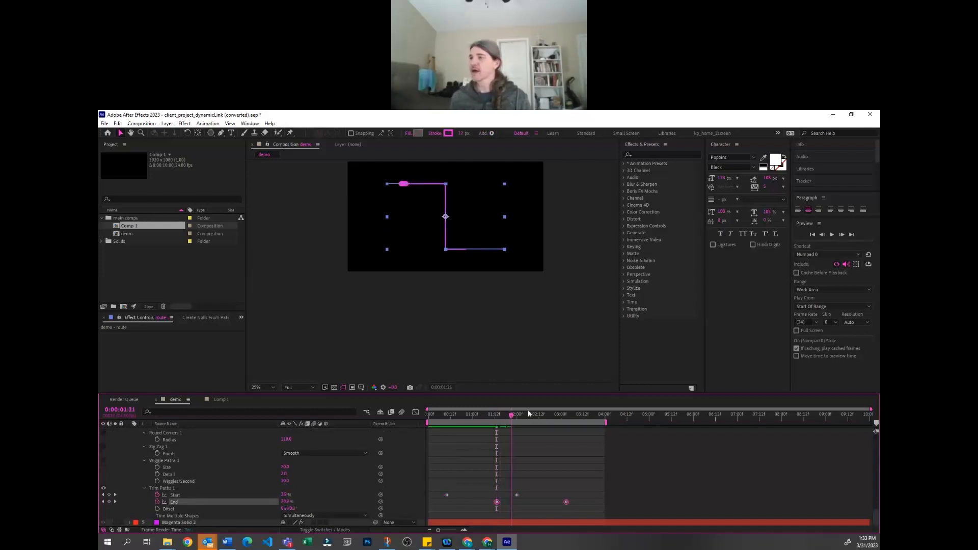
# Undo the recent keyframe and line cap edits, and delete the thick duplicate route layer
pyautogui.click(600, 467)
pyautogui.hotkey('ctrl', 'z')
pyautogui.hotkey('ctrl', 'z')
pyautogui.hotkey('ctrl', 'z')
pyautogui.hotkey('ctrl', 'z')
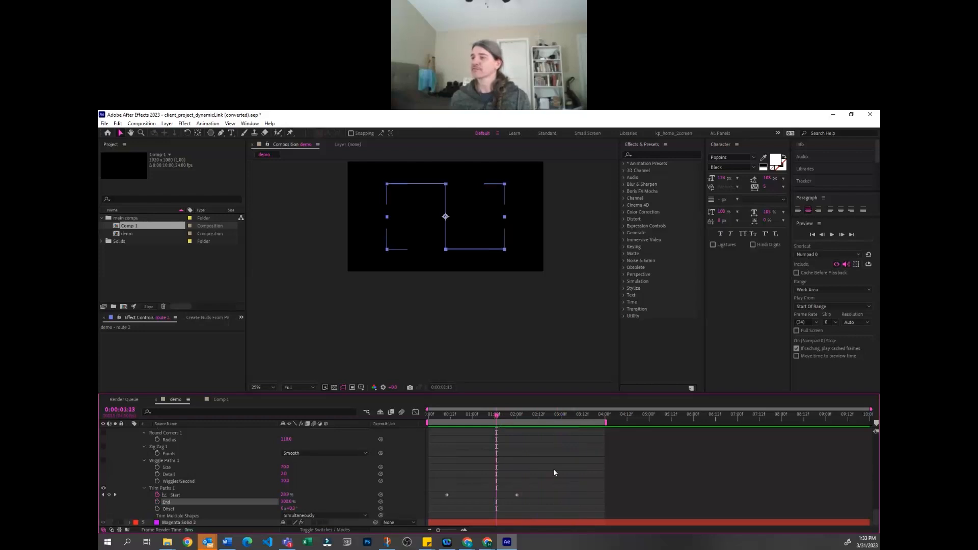
pyautogui.scroll(2, 499, 472)
pyautogui.scroll(-2, 499, 471)
pyautogui.scroll(5, 560, 485)
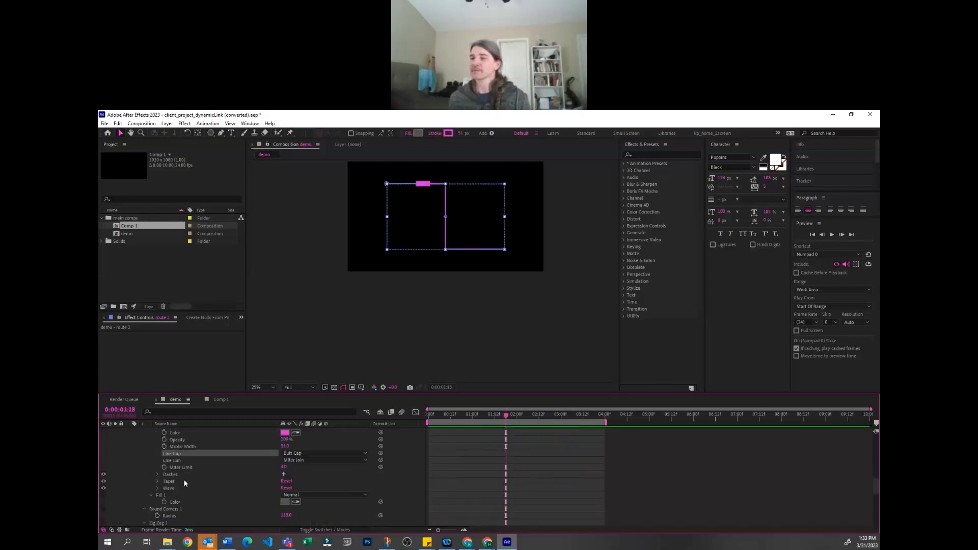
pyautogui.click(559, 512)
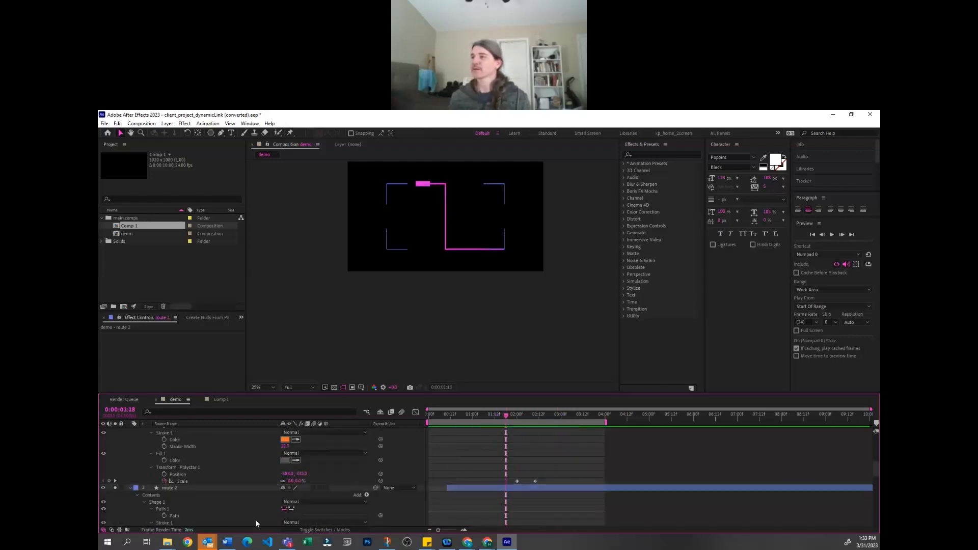
pyautogui.click(171, 488)
pyautogui.press('Delete')
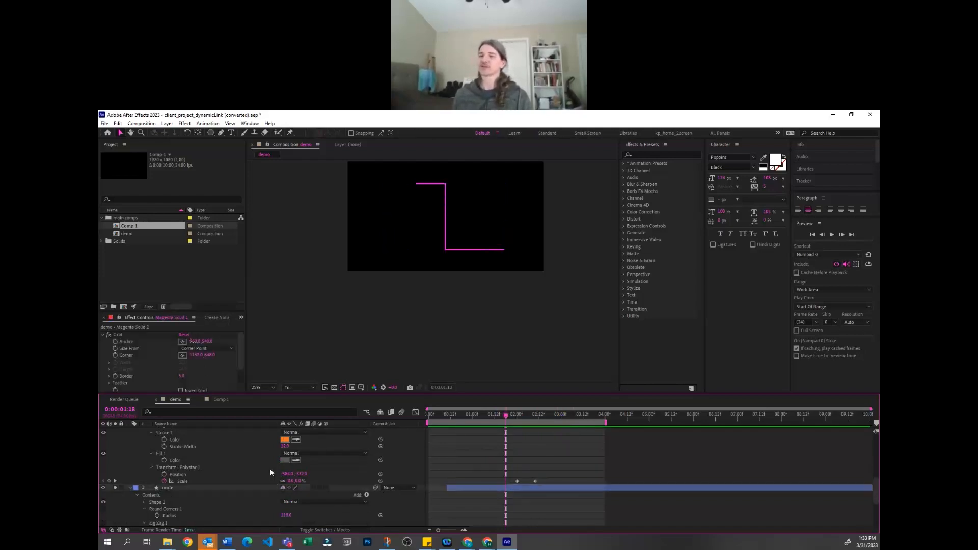
# Check the remaining route layer's shape properties and collapse its Contents group in the timeline
pyautogui.scroll(-4, 270, 468)
pyautogui.scroll(2, 146, 455)
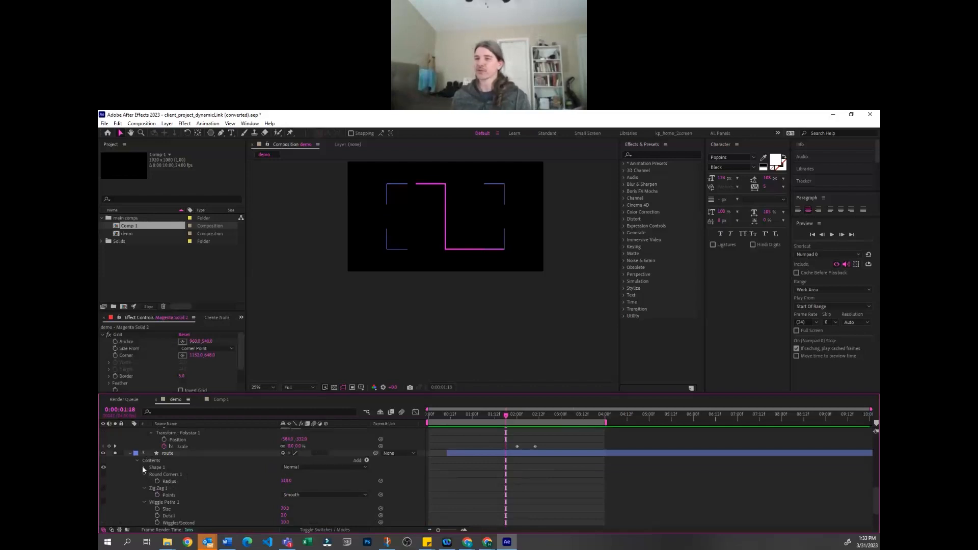
pyautogui.click(143, 467)
pyautogui.scroll(-2, 143, 468)
pyautogui.scroll(2, 145, 454)
pyautogui.click(144, 472)
pyautogui.click(137, 465)
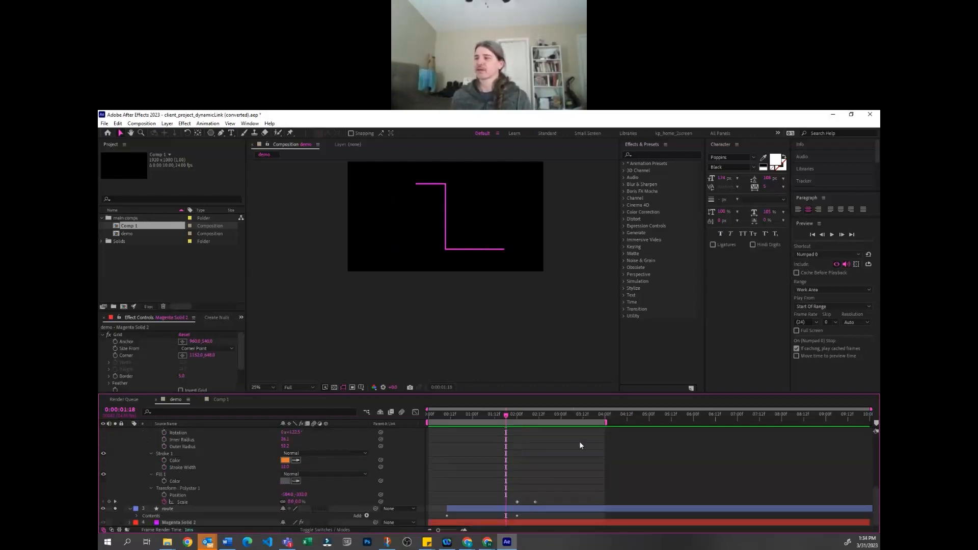
# With no layer selected, show the safe-area guides and draw a small closed triangle with the Pen tool over the route's vertical segment
pyautogui.scroll(4, 523, 474)
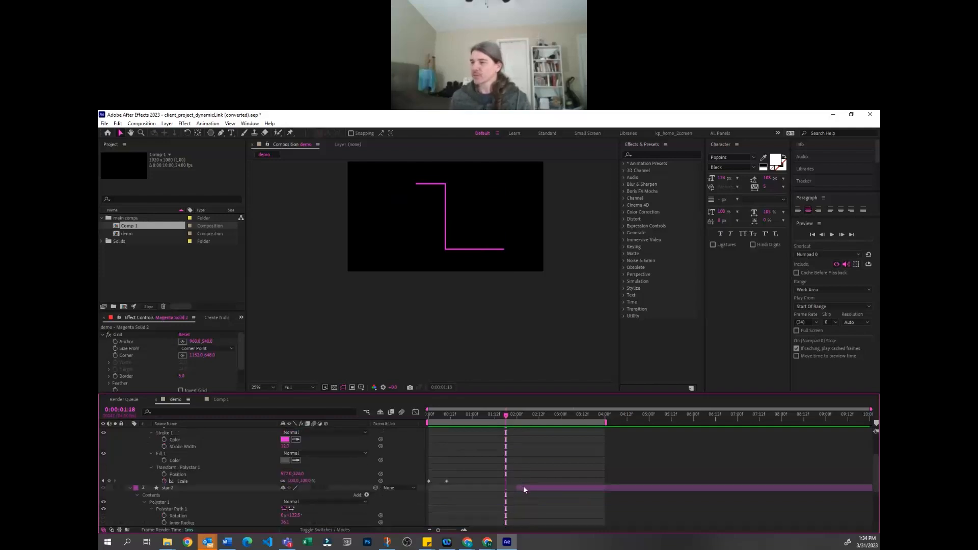
pyautogui.click(523, 485)
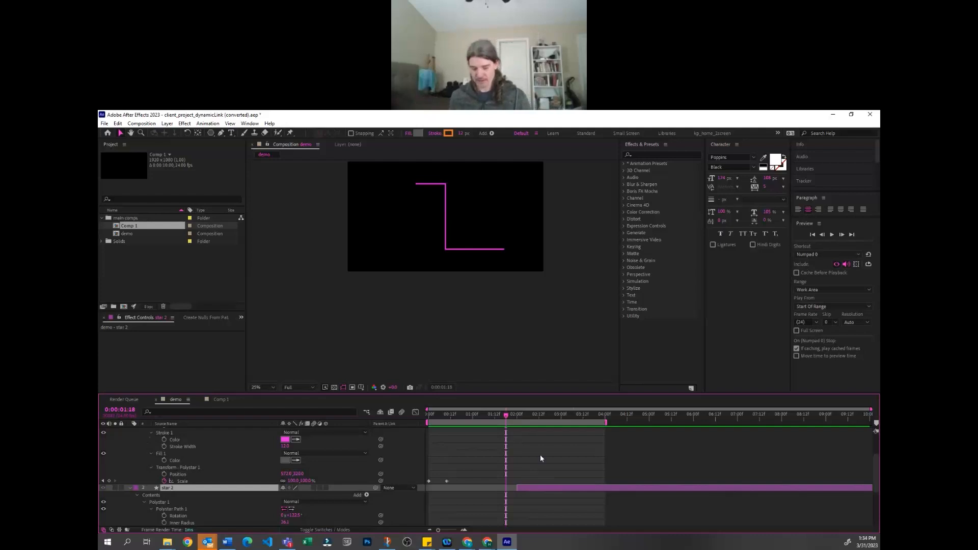
pyautogui.click(467, 290)
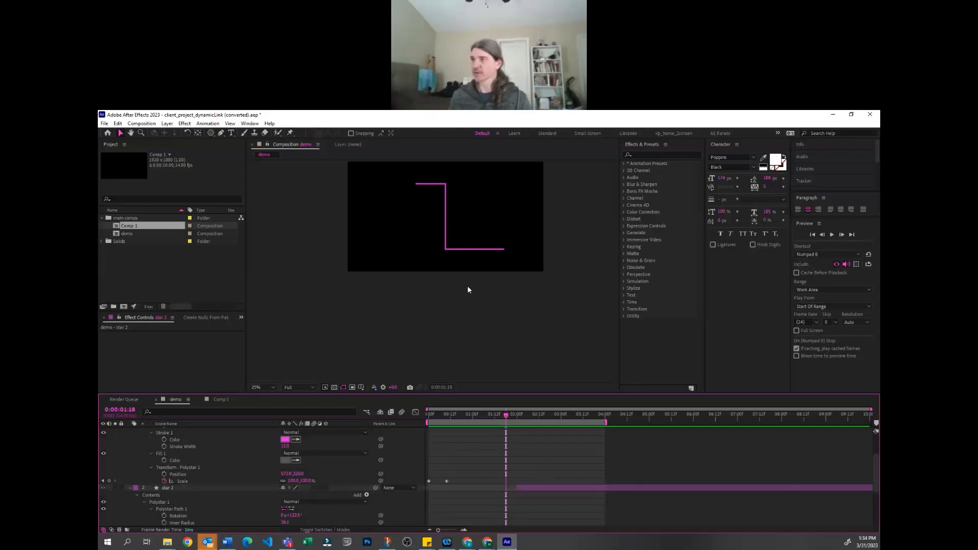
pyautogui.click(221, 134)
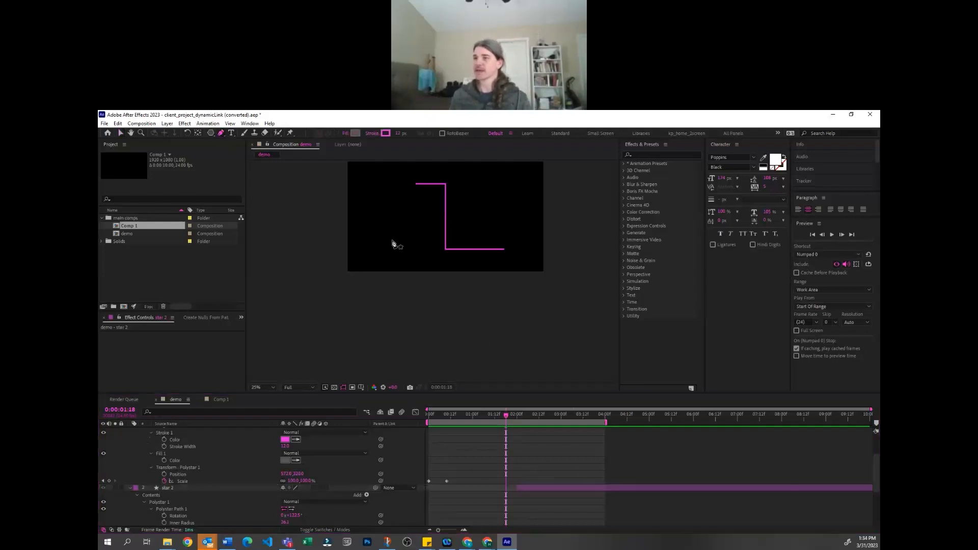
pyautogui.press("'")
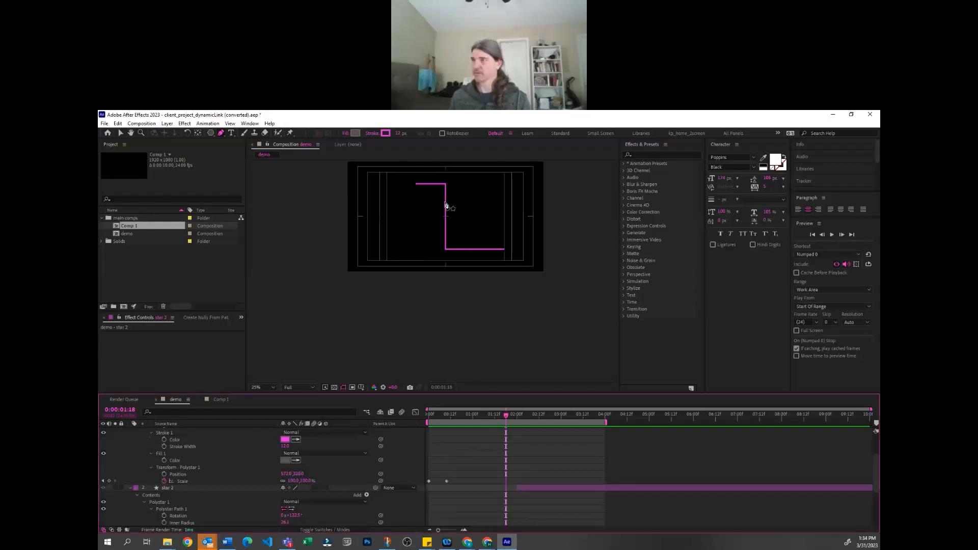
pyautogui.click(444, 203)
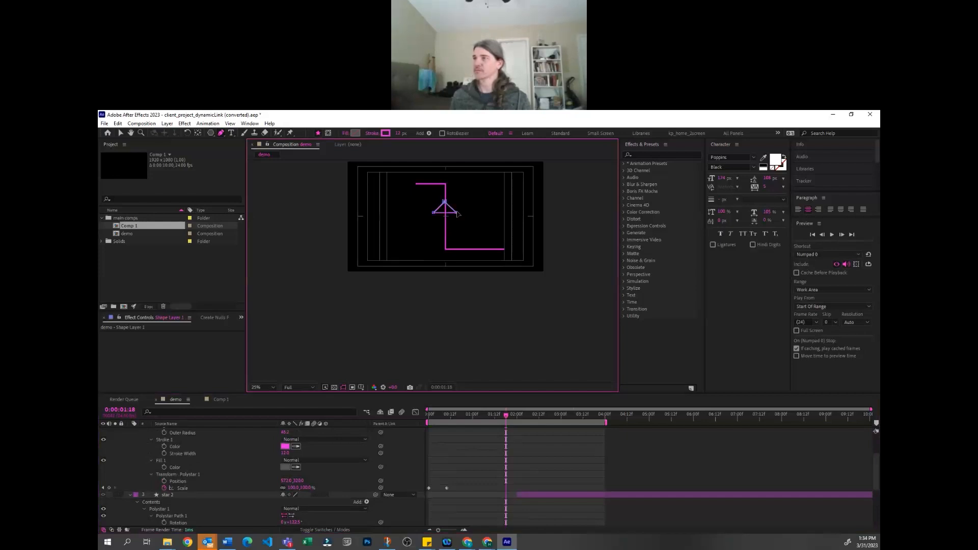
pyautogui.press('v')
# Reveal the new triangle layer's shape properties and add a Fill to its shape group
pyautogui.scroll(3, 219, 484)
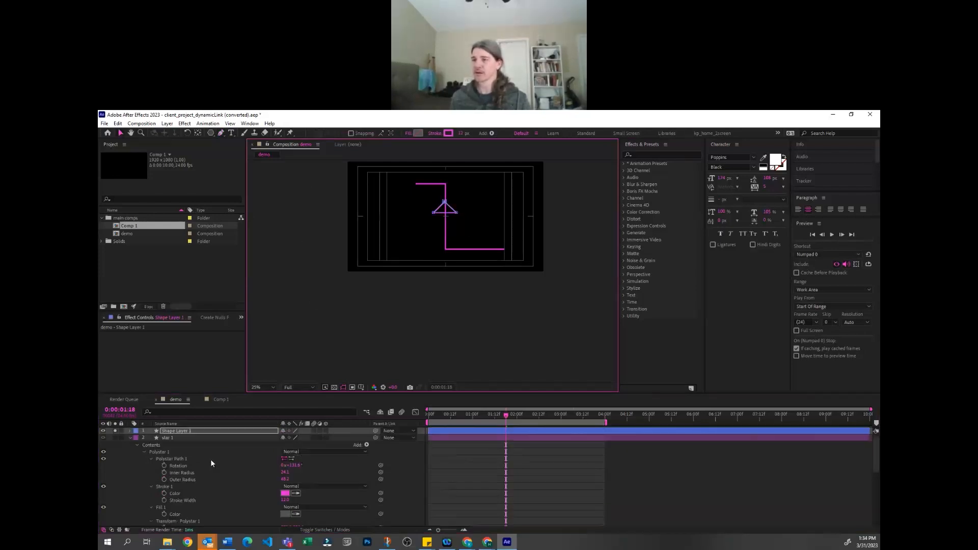
pyautogui.press('u')
pyautogui.press('u')
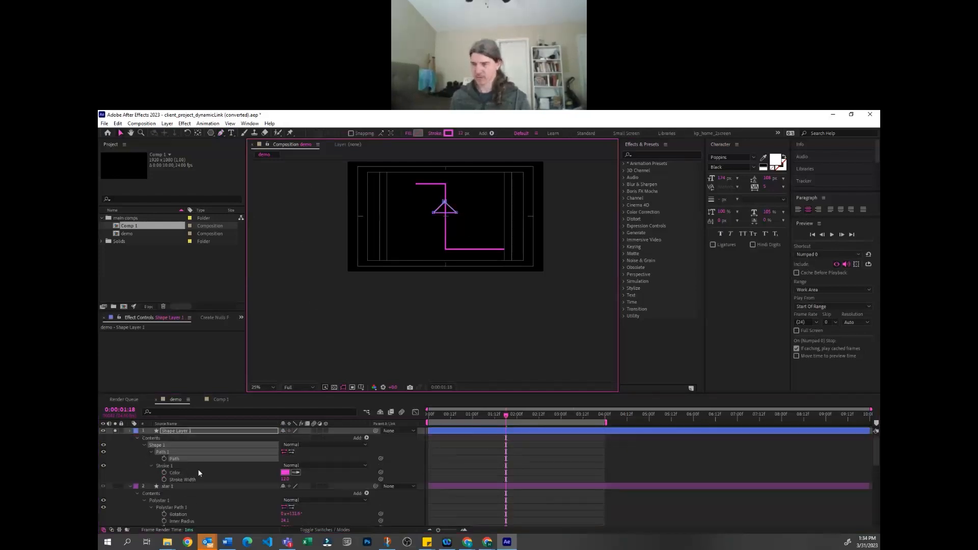
pyautogui.click(150, 452)
pyautogui.click(150, 458)
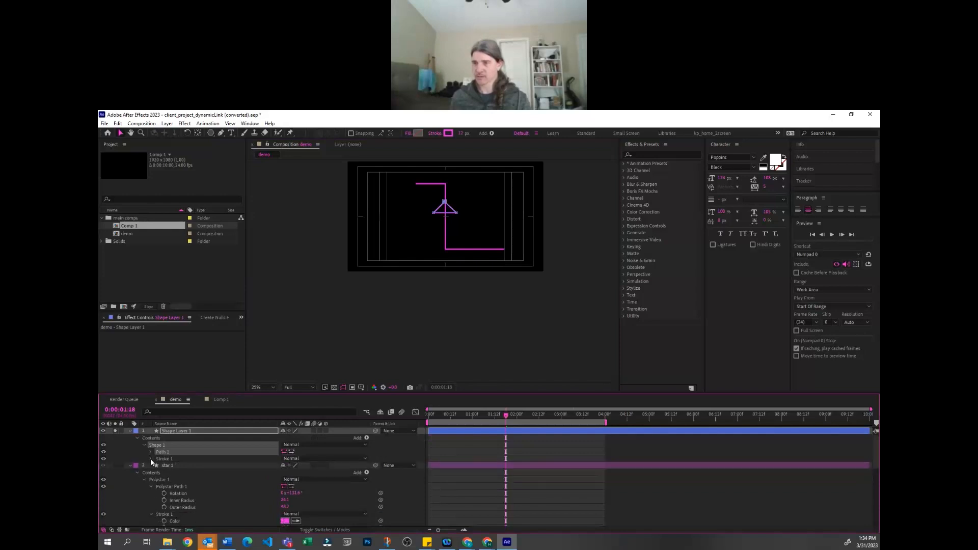
pyautogui.click(151, 459)
pyautogui.click(367, 434)
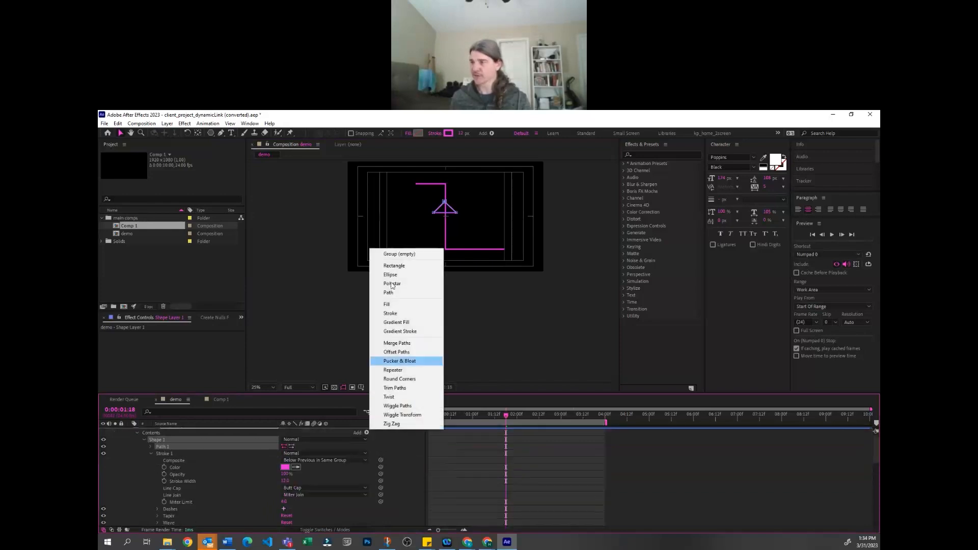
pyautogui.click(402, 304)
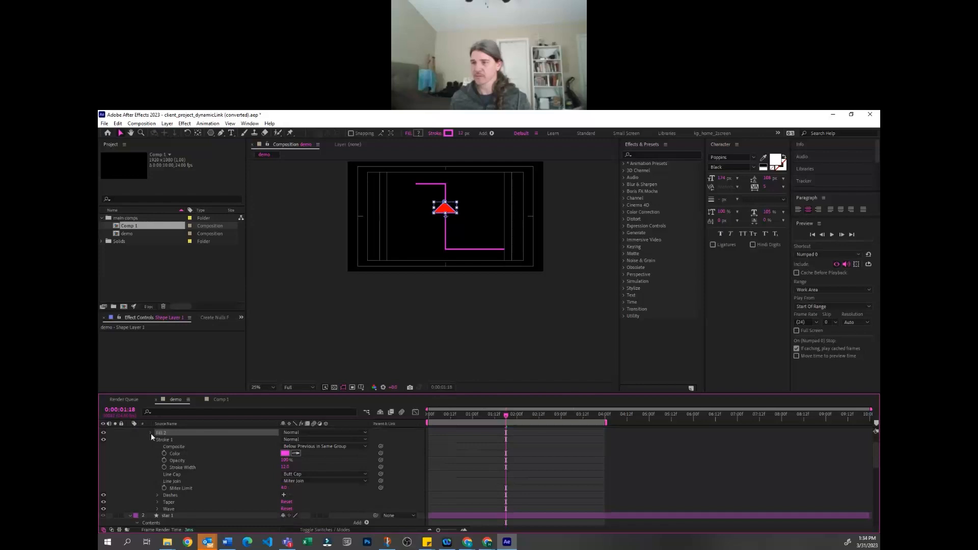
# Match the triangle's fill color to its pink stroke color
pyautogui.click(151, 433)
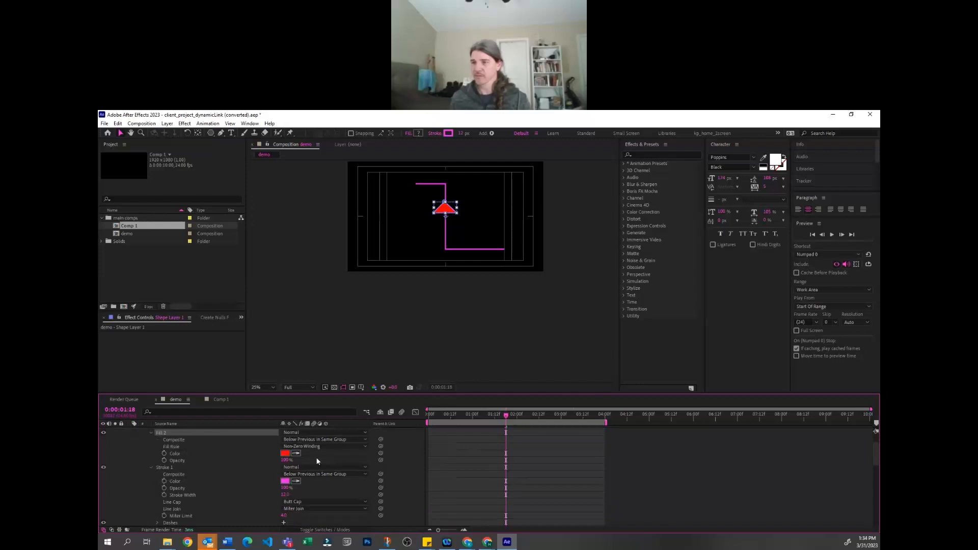
pyautogui.click(286, 483)
pyautogui.scroll(2, 511, 463)
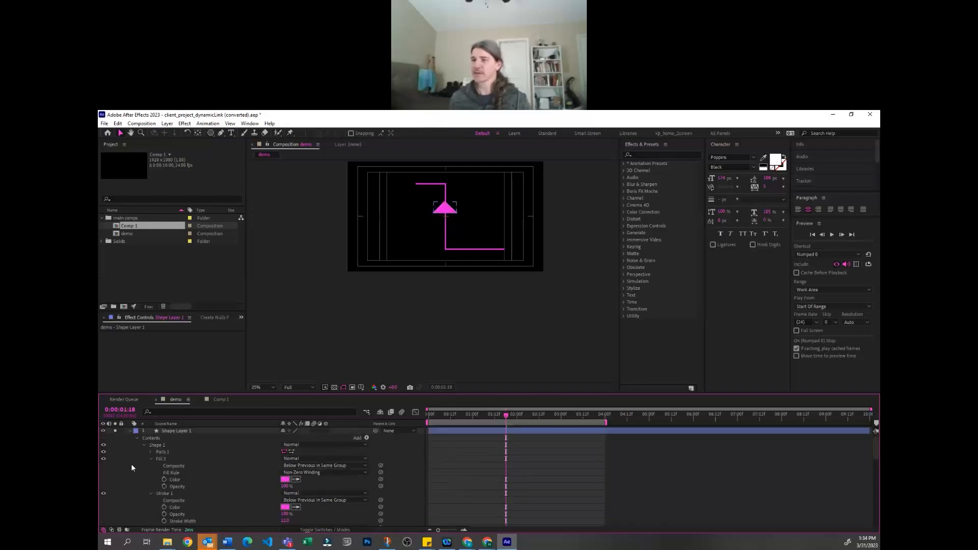
# Scale the triangle layer down uniformly to about 60%
pyautogui.click(172, 430)
pyautogui.press('s')
pyautogui.moveTo(294, 440); pyautogui.dragTo(434, 465)
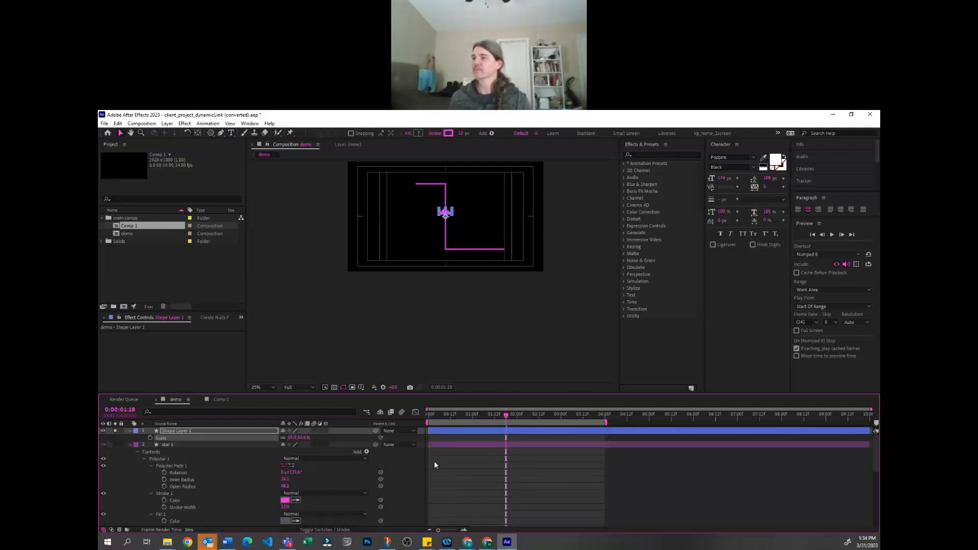
pyautogui.click(463, 460)
# Reveal the triangle layer's Position and, at 0:00:02:09, move the triangle straight down to the route's lower corner
pyautogui.click(189, 430)
pyautogui.press('p')
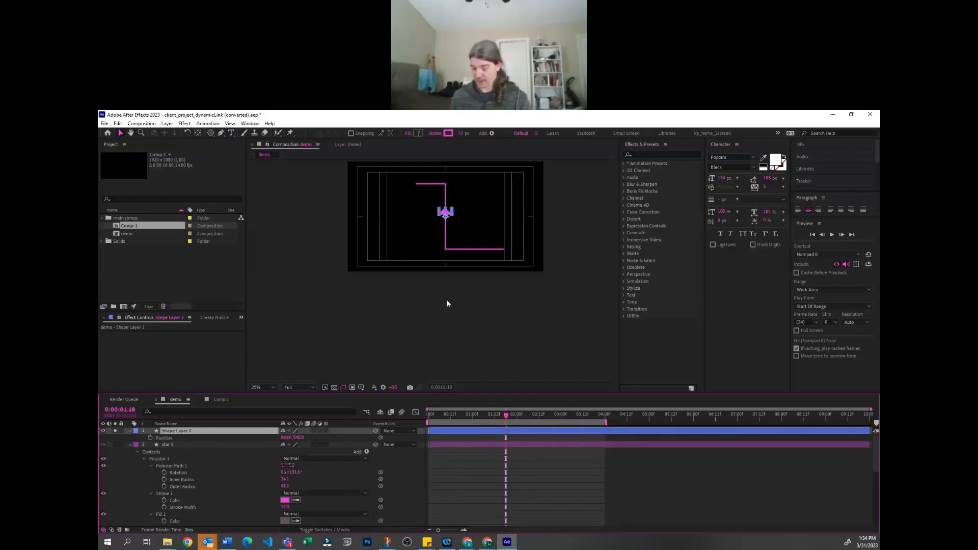
pyautogui.scroll(2, 448, 300)
pyautogui.moveTo(468, 239); pyautogui.dragTo(444, 299)
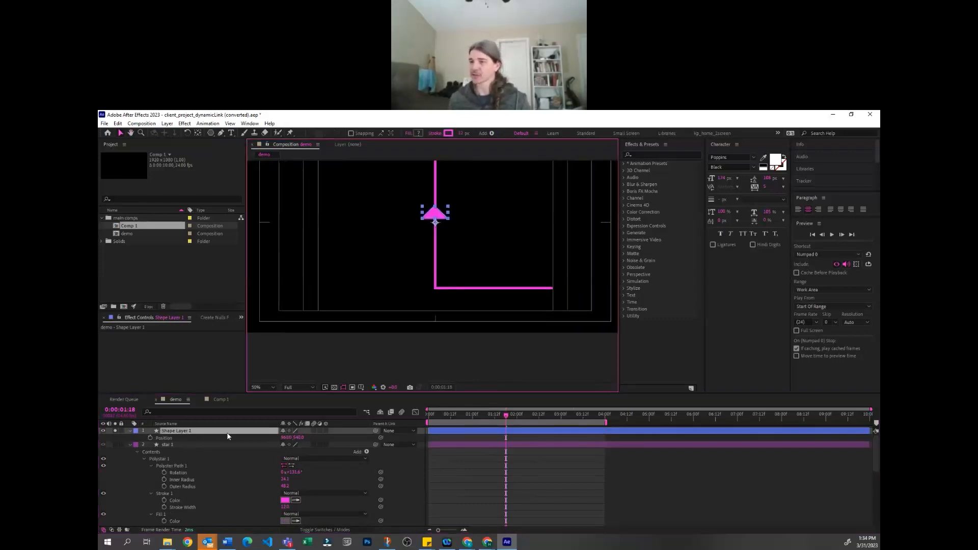
pyautogui.click(423, 421)
pyautogui.moveTo(484, 417); pyautogui.dragTo(534, 414)
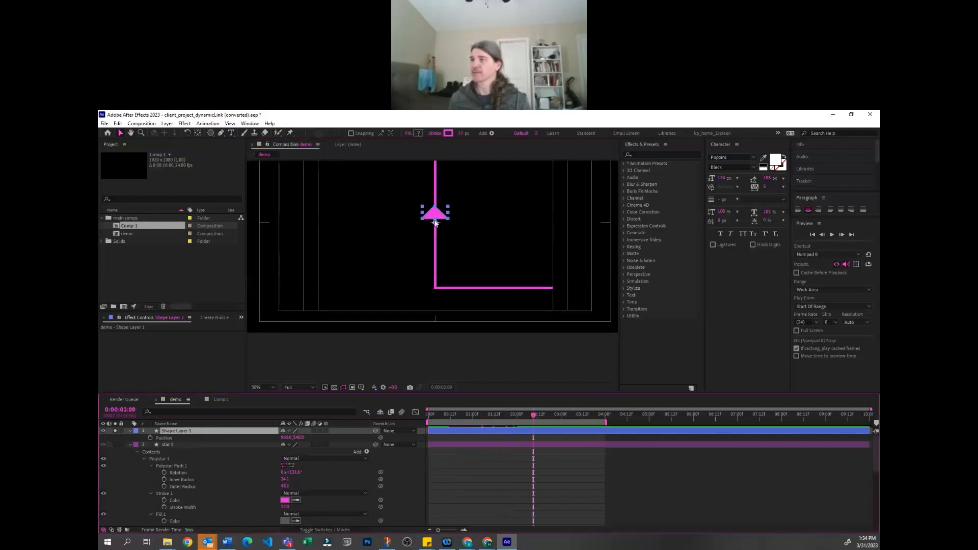
pyautogui.moveTo(435, 217); pyautogui.dragTo(436, 288)
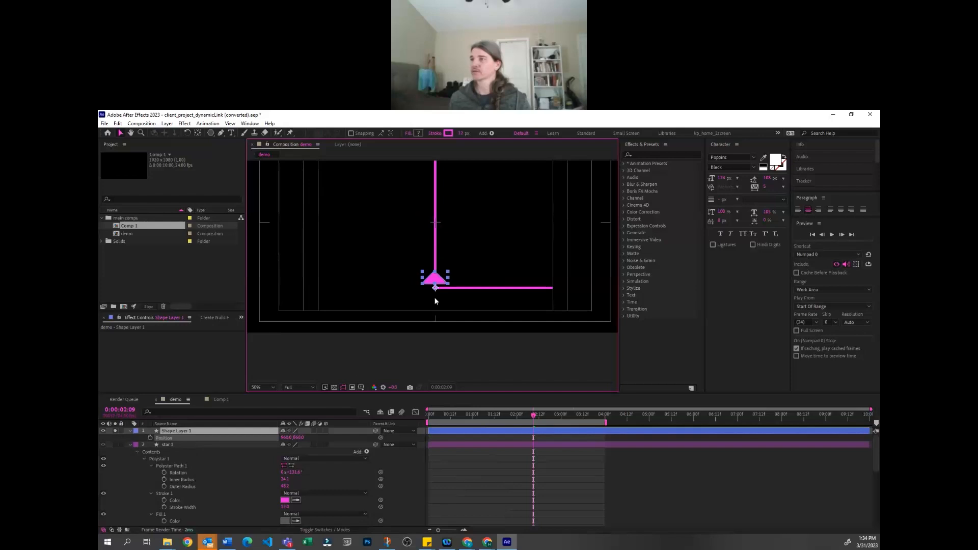
# Try keyframing the triangle's position from the lower corner up the vertical segment between 0:00:02:09 and 0:00:03:01, and undo it
pyautogui.click(149, 439)
pyautogui.click(562, 414)
pyautogui.moveTo(436, 279); pyautogui.dragTo(436, 167)
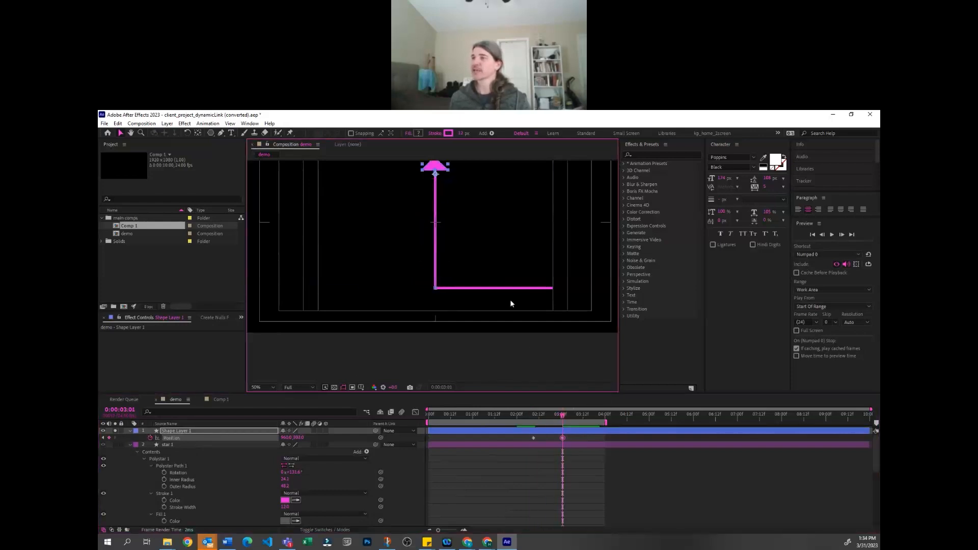
pyautogui.moveTo(558, 417); pyautogui.dragTo(547, 415)
pyautogui.hotkey('ctrl', 'z')
pyautogui.press('j')
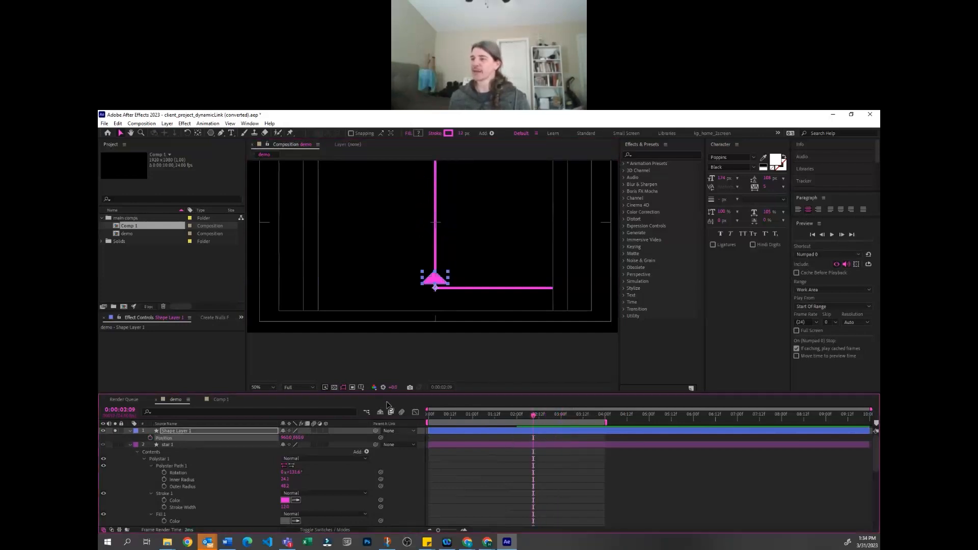
# Find the route layer below the star layers and expand its Contents
pyautogui.scroll(-6, 460, 480)
pyautogui.scroll(2, 458, 476)
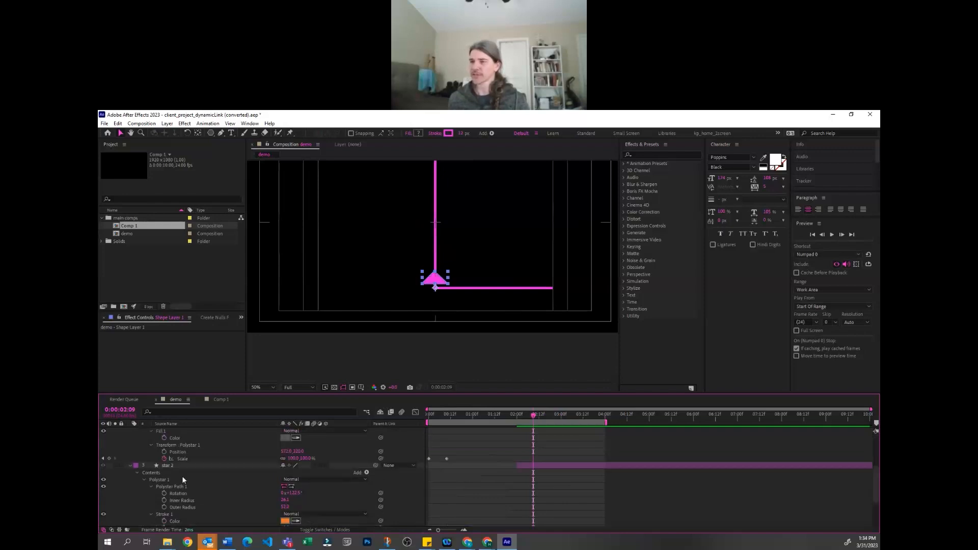
pyautogui.scroll(-2, 179, 491)
pyautogui.scroll(-2, 181, 499)
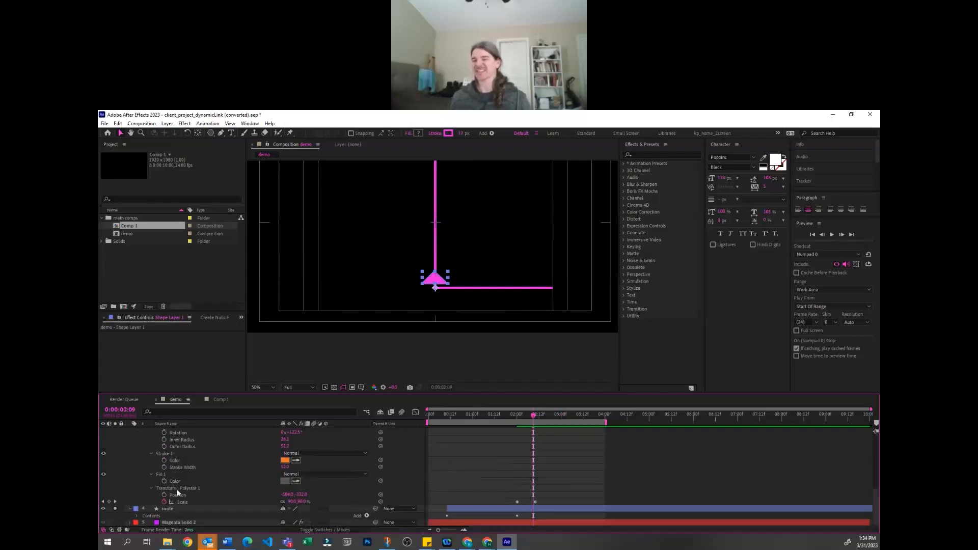
pyautogui.scroll(1, 210, 492)
pyautogui.scroll(-1, 191, 490)
pyautogui.click(170, 508)
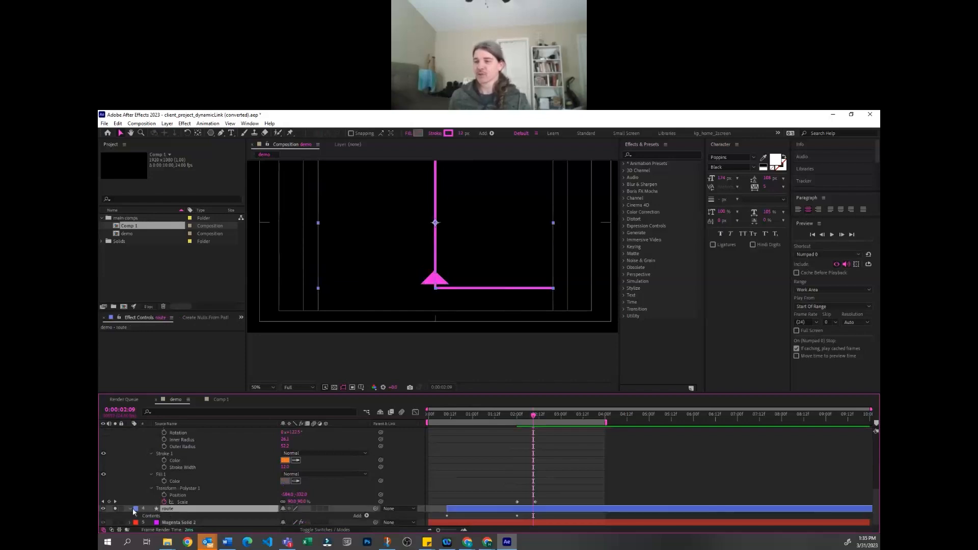
pyautogui.click(130, 508)
pyautogui.click(129, 515)
pyautogui.scroll(-1, 162, 519)
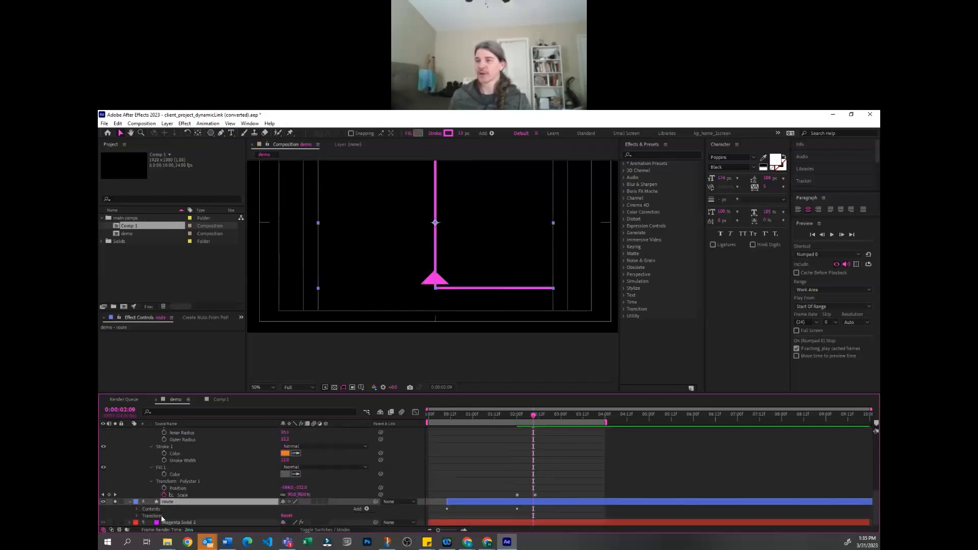
pyautogui.click(137, 509)
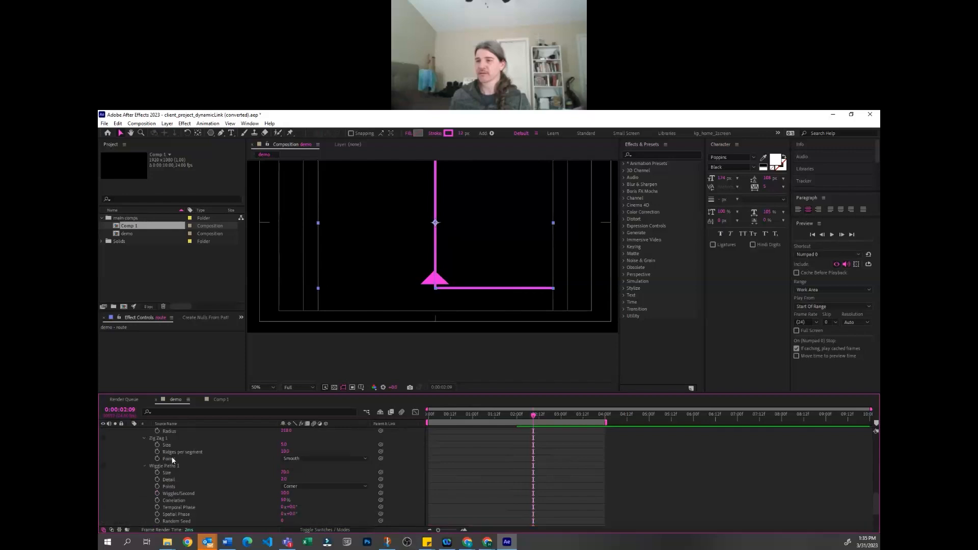
# Expose the route layer's Shape 1 settings, select the Path property of Path 1 and copy it
pyautogui.scroll(-2, 173, 490)
pyautogui.click(142, 480)
pyautogui.scroll(-3, 154, 484)
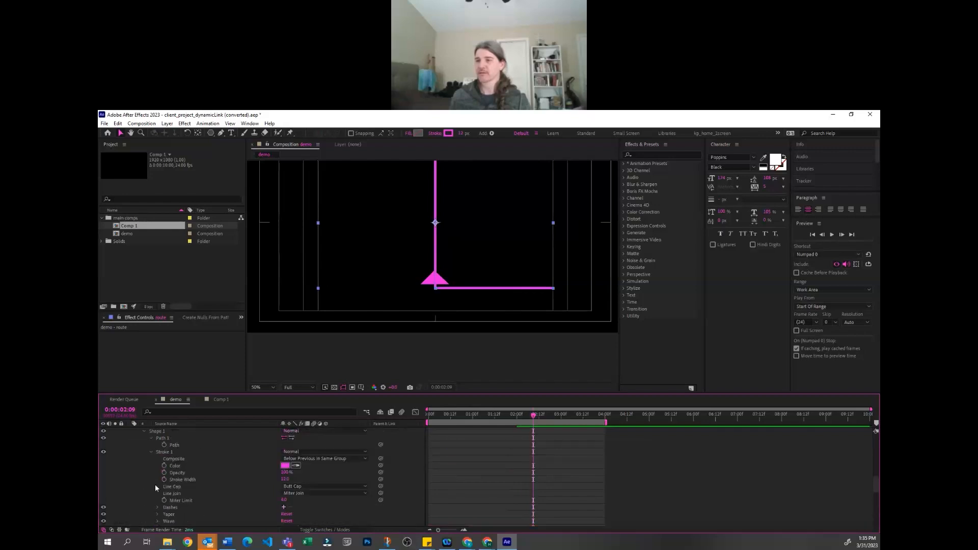
pyautogui.click(175, 444)
pyautogui.moveTo(462, 223); pyautogui.dragTo(444, 258)
pyautogui.moveTo(533, 323)
pyautogui.mouseDown()
pyautogui.moveTo(532, 304)
pyautogui.moveTo(537, 322)
pyautogui.mouseUp()
pyautogui.hotkey('ctrl', 'z')
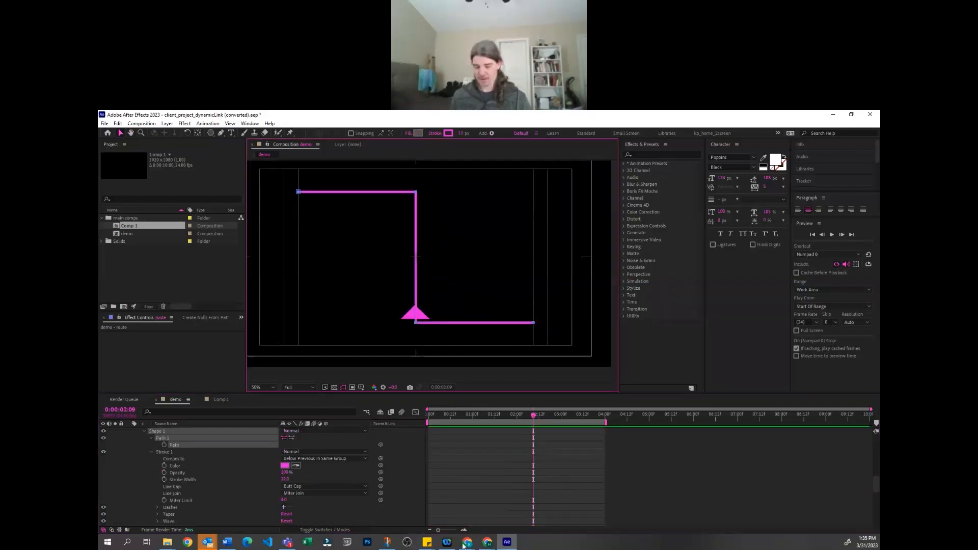
pyautogui.click(174, 446)
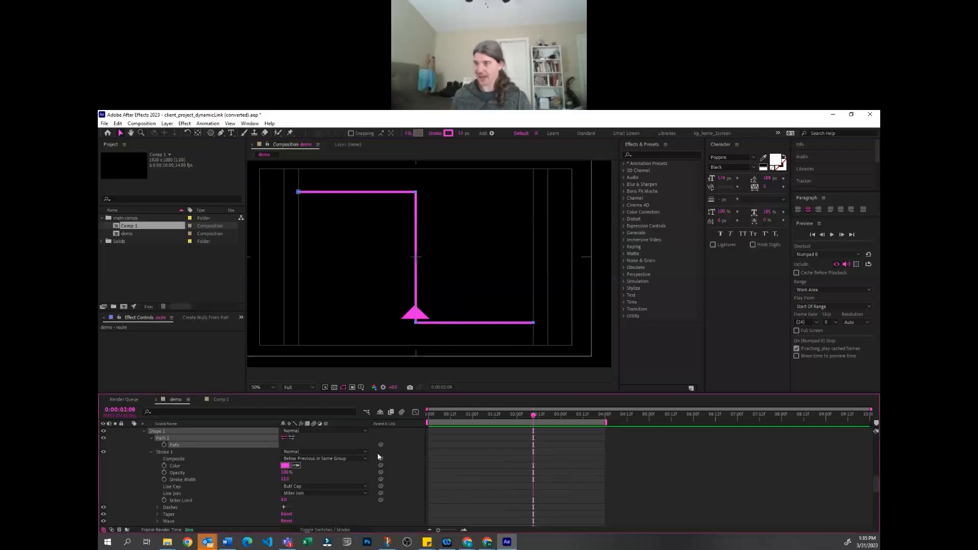
# Rename the triangle's shape layer as arrow
pyautogui.scroll(5, 174, 447)
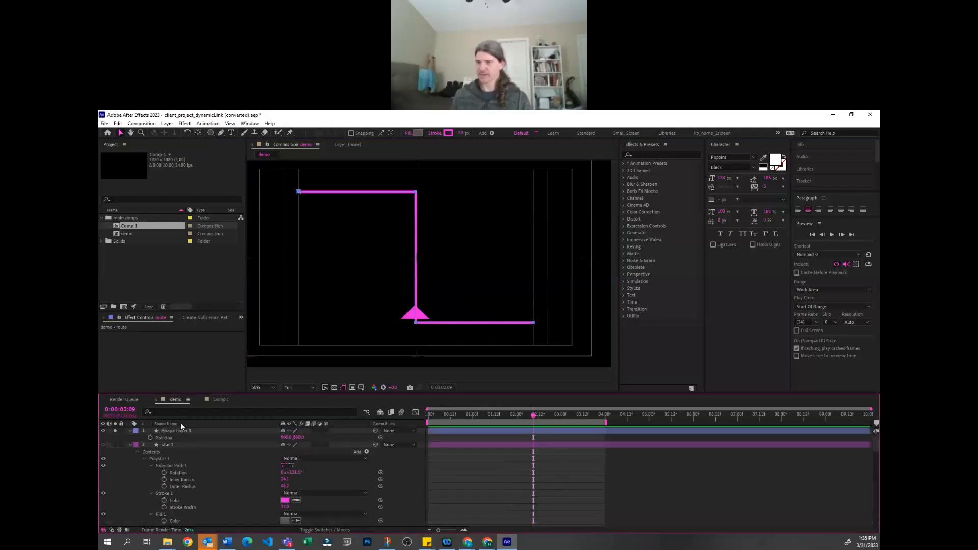
pyautogui.click(184, 430)
pyautogui.press('Return')
pyautogui.write('ar')
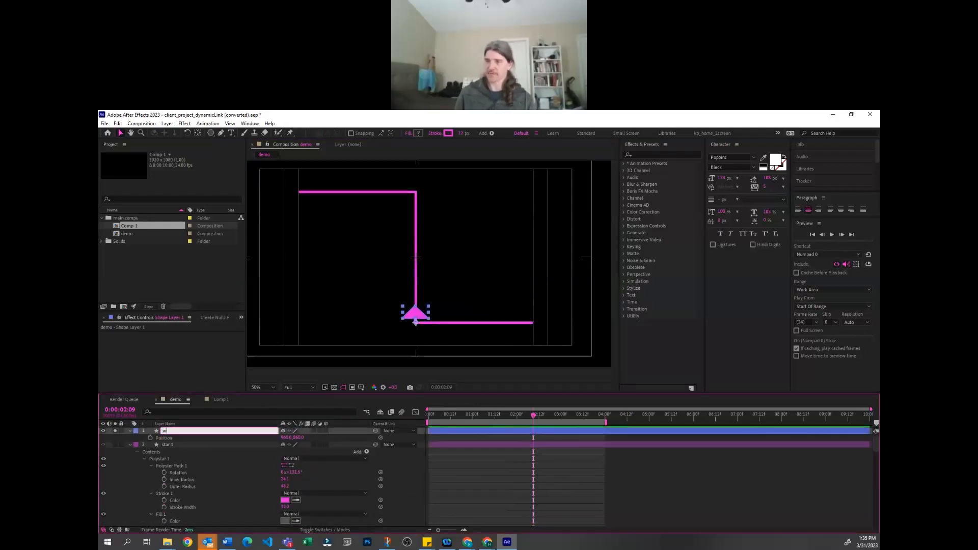
pyautogui.write('row')
pyautogui.press('Return')
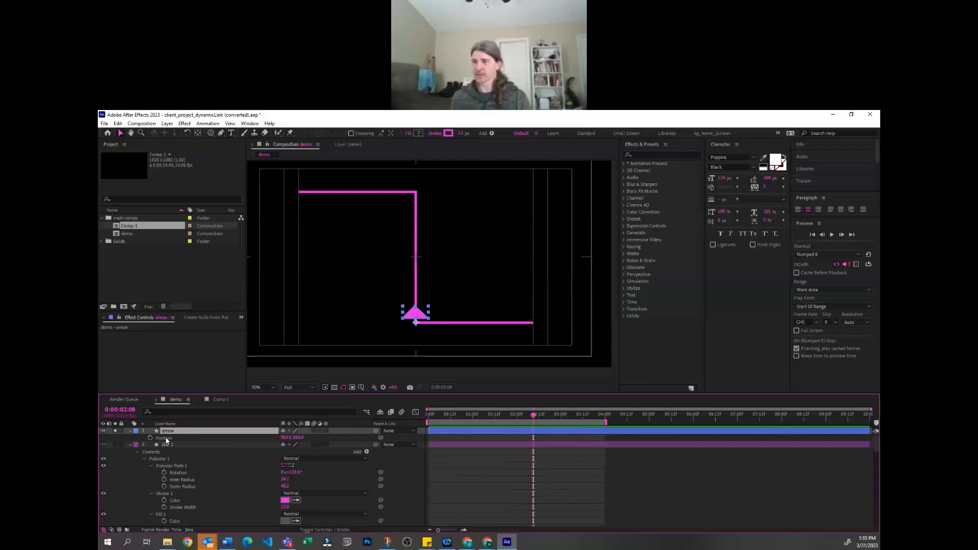
# Paste the copied route path into the arrow layer's Position property at the start of the timeline
pyautogui.moveTo(473, 413); pyautogui.dragTo(428, 427)
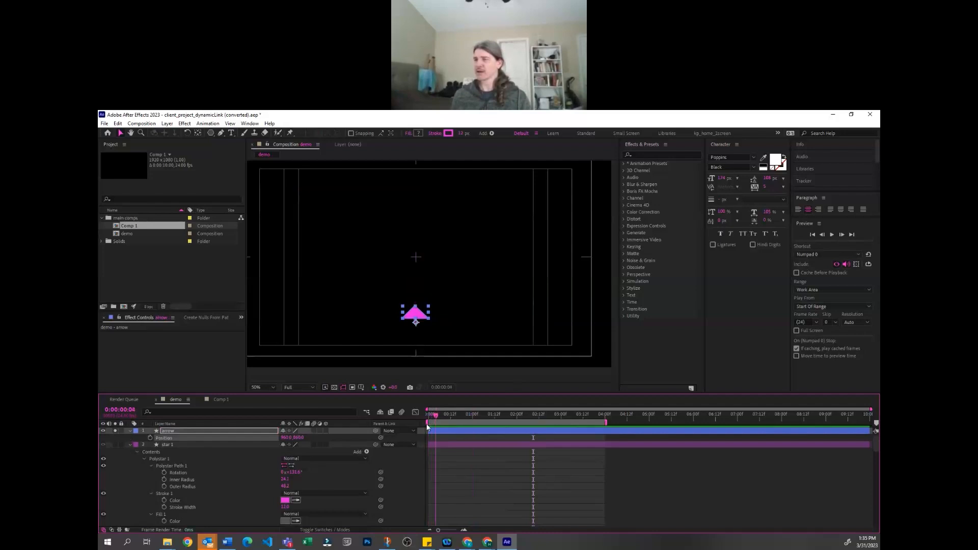
pyautogui.scroll(-8, 441, 442)
pyautogui.scroll(8, 453, 447)
pyautogui.scroll(-8, 439, 469)
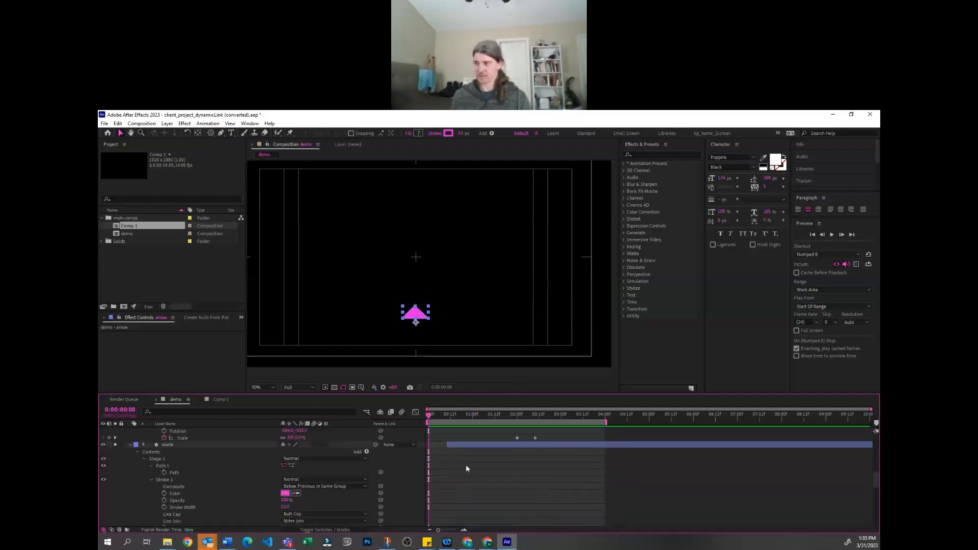
pyautogui.scroll(8, 458, 450)
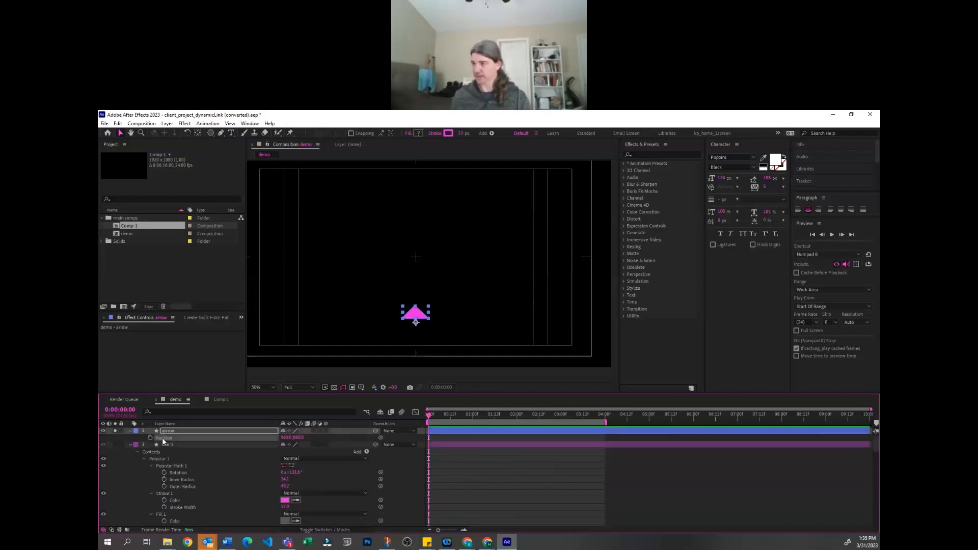
pyautogui.hotkey('ctrl', 'v')
pyautogui.click(515, 475)
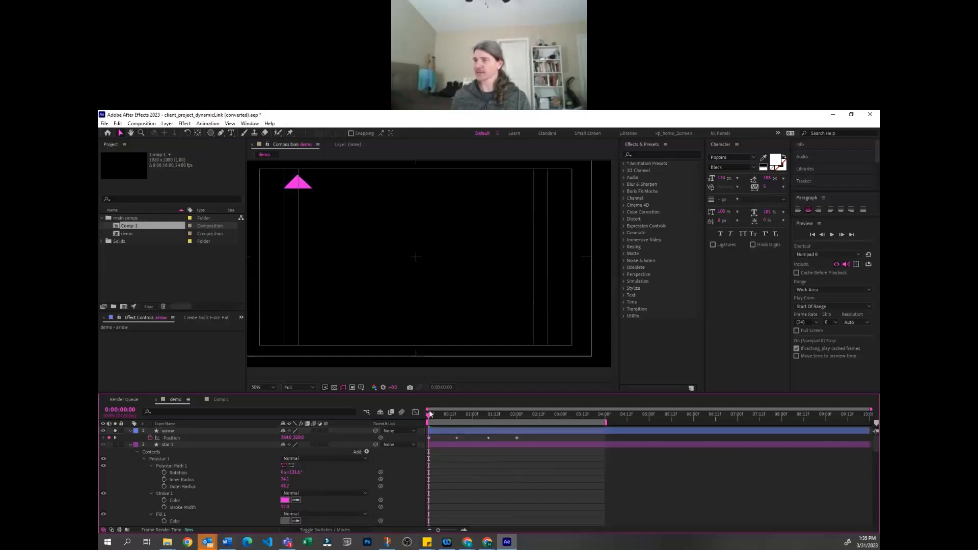
# Preview the arrow's motion, select all its Position keyframes and time-reverse them so it starts at the route's lower end
pyautogui.press('space')
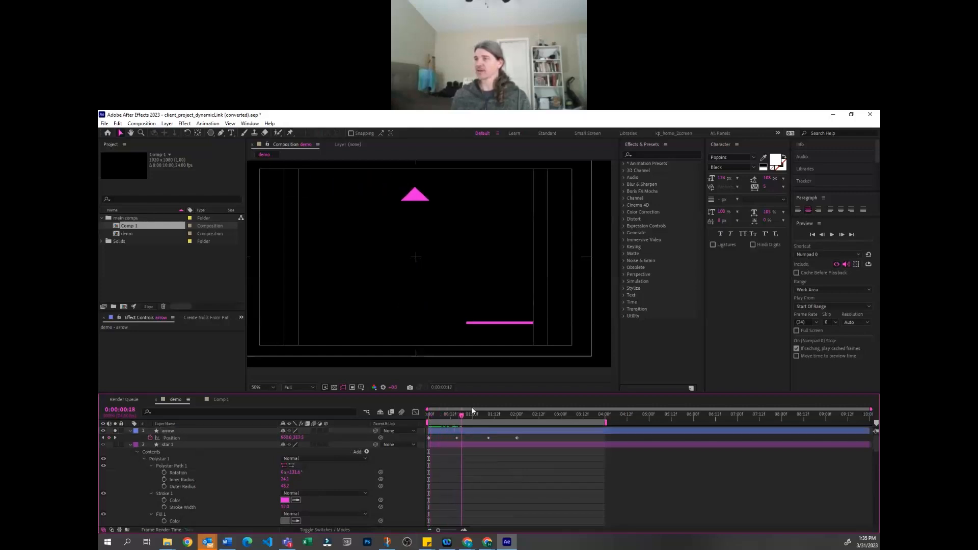
pyautogui.moveTo(519, 414); pyautogui.dragTo(516, 414)
pyautogui.click(506, 441)
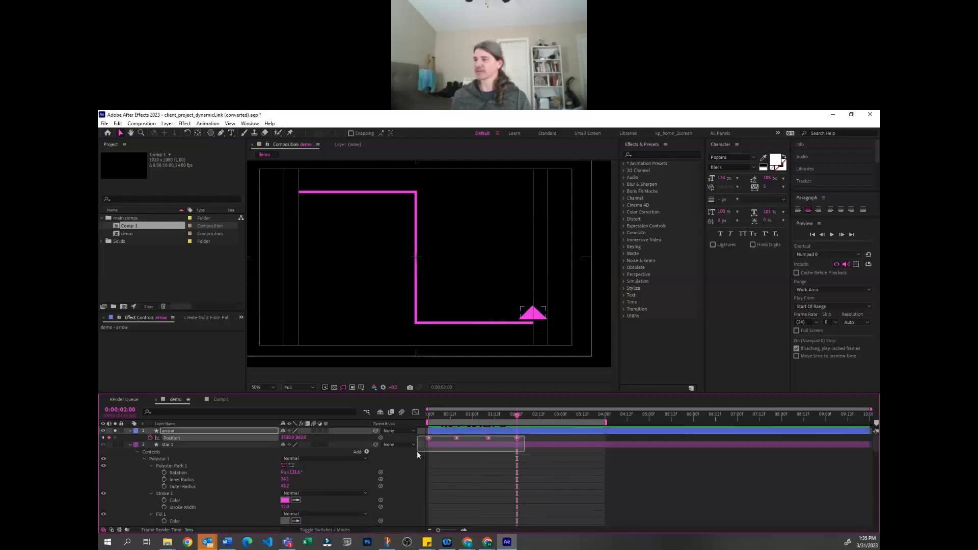
pyautogui.rightClick(428, 438)
pyautogui.moveTo(449, 436)
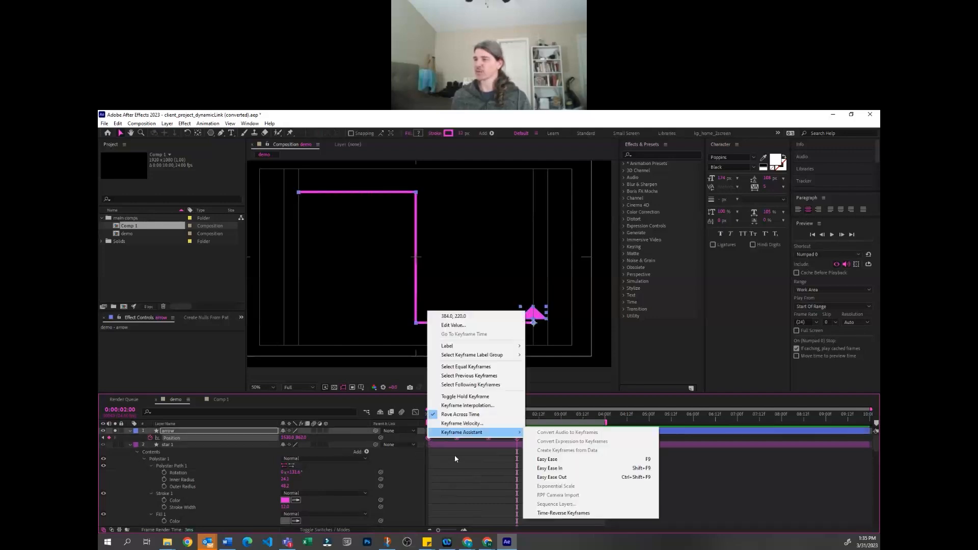
pyautogui.click(506, 460)
pyautogui.moveTo(527, 438); pyautogui.dragTo(428, 439)
pyautogui.rightClick(428, 437)
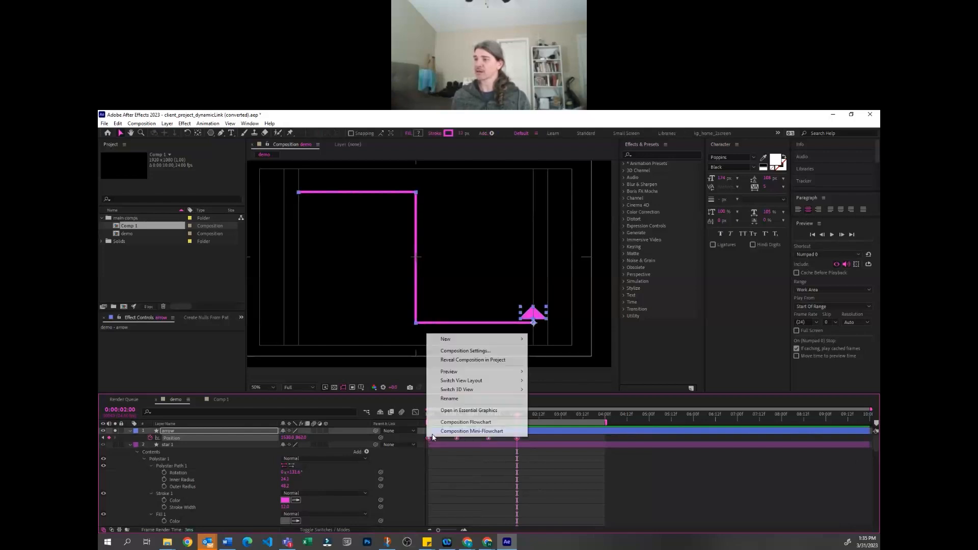
pyautogui.rightClick(516, 439)
pyautogui.moveTo(541, 434)
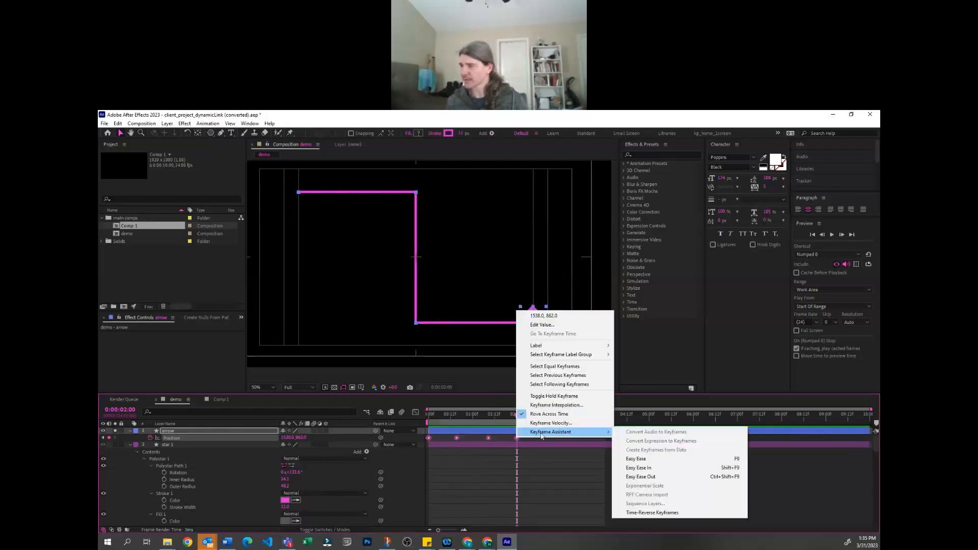
pyautogui.click(649, 513)
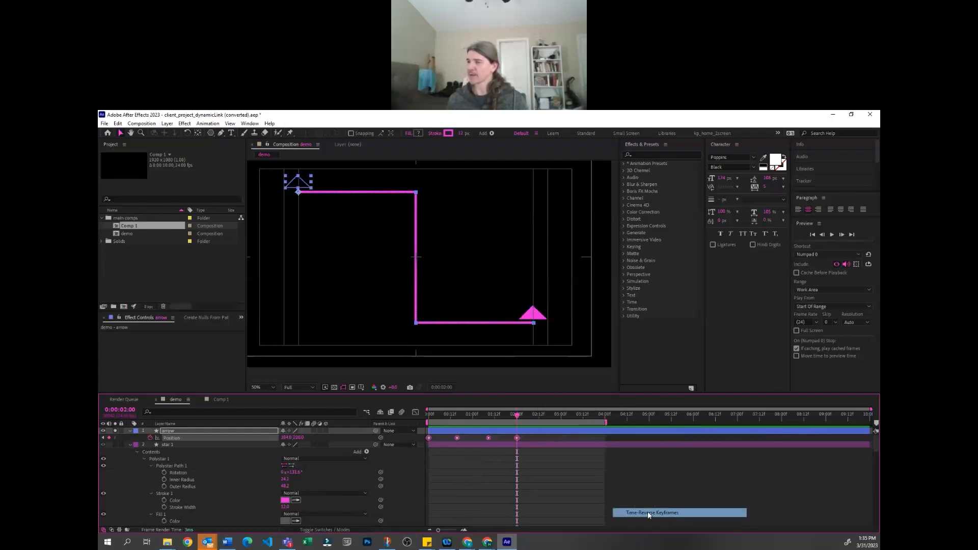
pyautogui.click(496, 440)
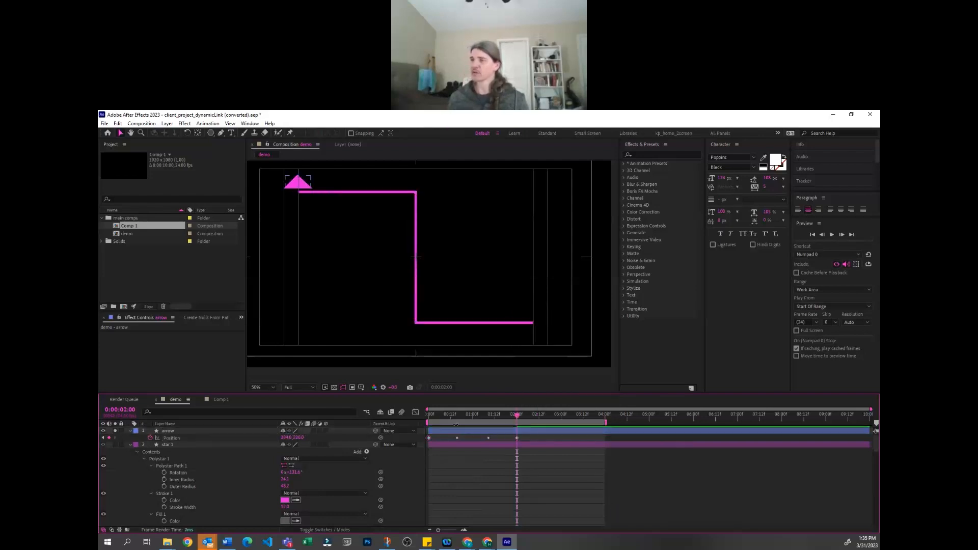
# Show the arrow layer's Rotation alongside its Position, preview the reversed motion and return to the first frame
pyautogui.click(431, 415)
pyautogui.moveTo(423, 415)
pyautogui.mouseDown()
pyautogui.moveTo(493, 404)
pyautogui.moveTo(427, 412)
pyautogui.mouseUp()
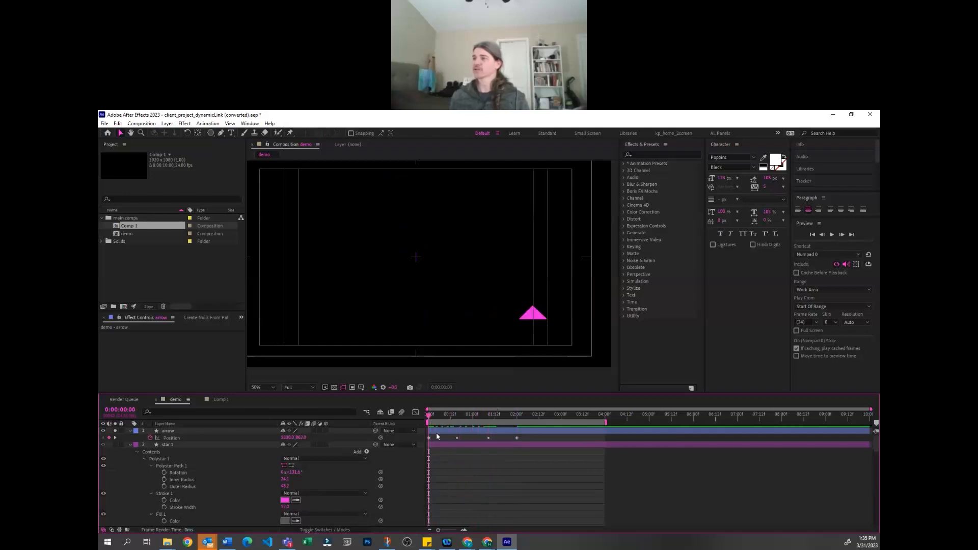
pyautogui.click(237, 439)
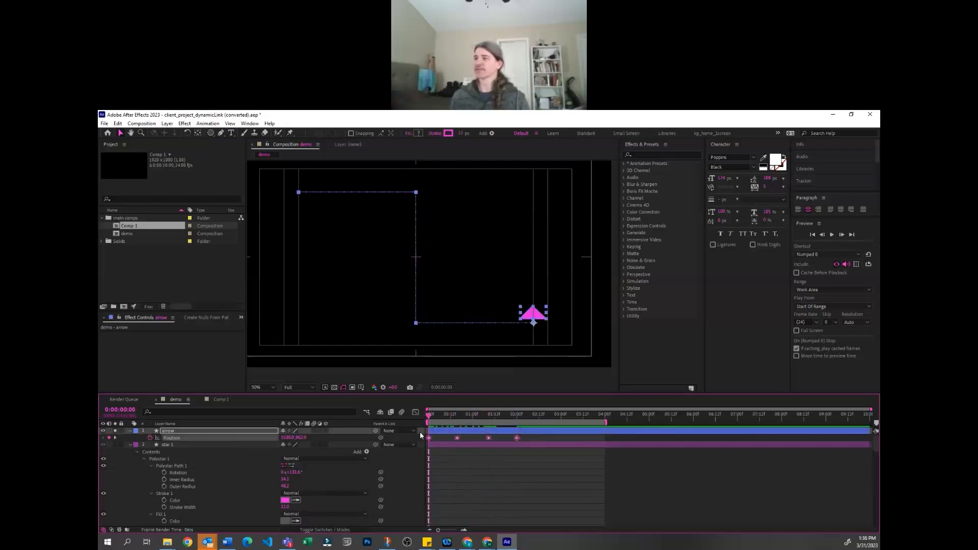
pyautogui.hotkey('shift', 'r')
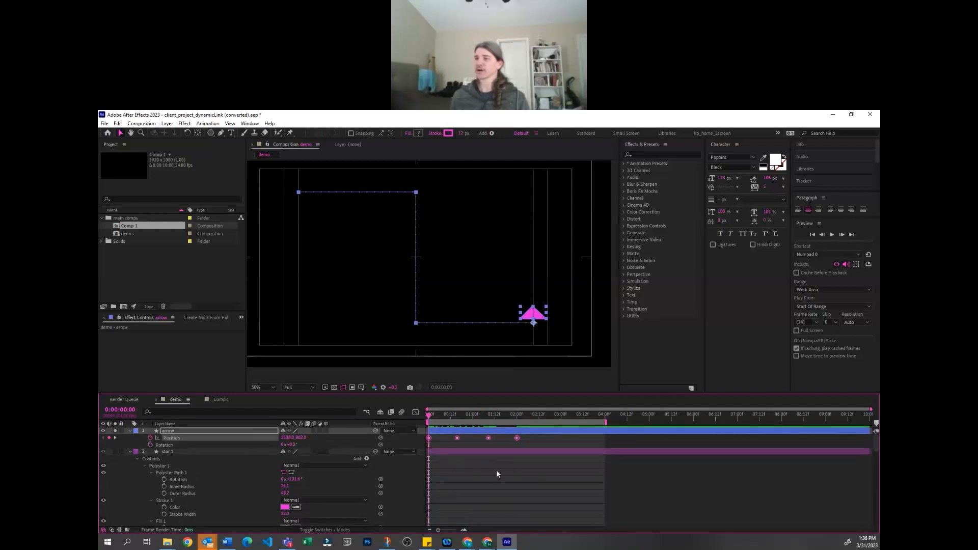
pyautogui.click(496, 473)
pyautogui.press('space')
pyautogui.moveTo(492, 407); pyautogui.dragTo(428, 412)
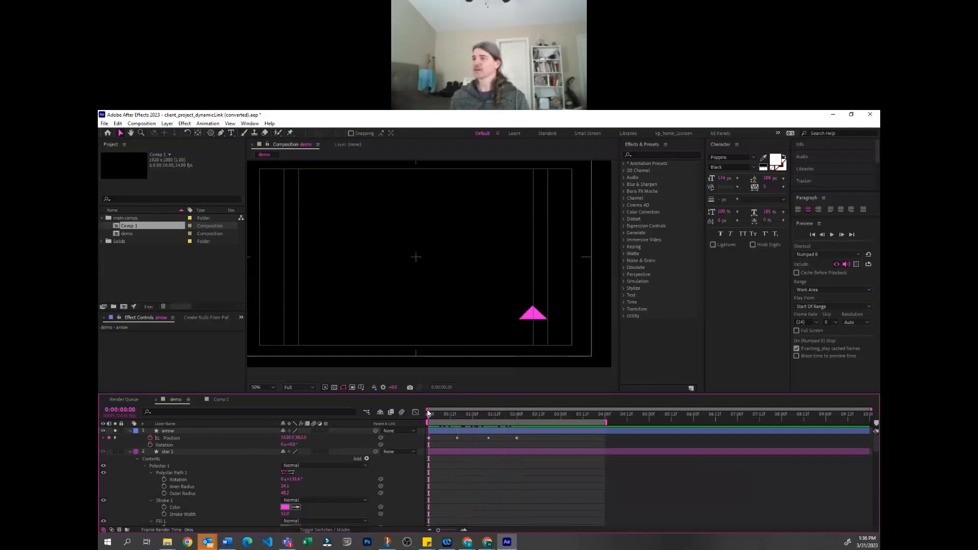
# Set the arrow layer's Auto-Orientation to Orient Along Path
pyautogui.click(215, 438)
pyautogui.click(478, 490)
pyautogui.click(456, 432)
pyautogui.moveTo(444, 414); pyautogui.dragTo(453, 415)
pyautogui.rightClick(454, 429)
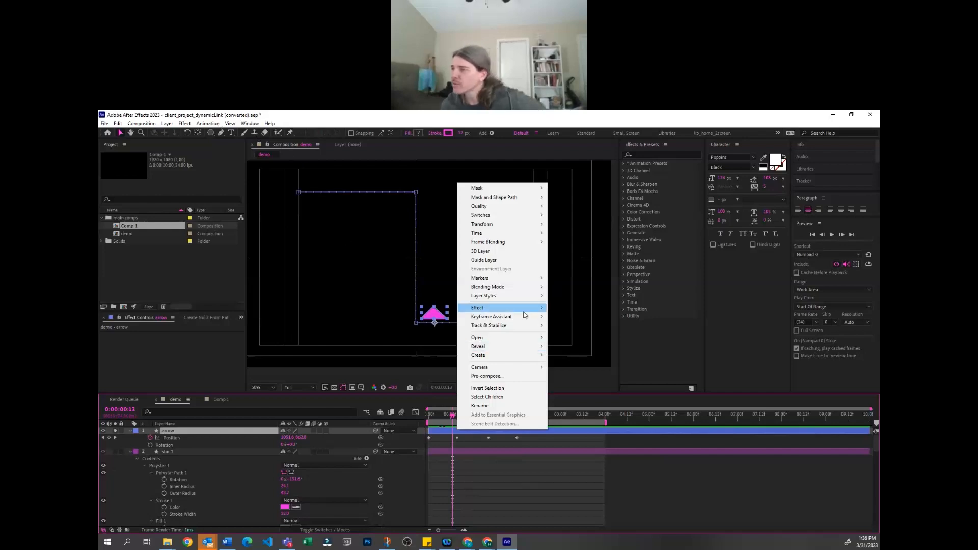
pyautogui.moveTo(525, 319)
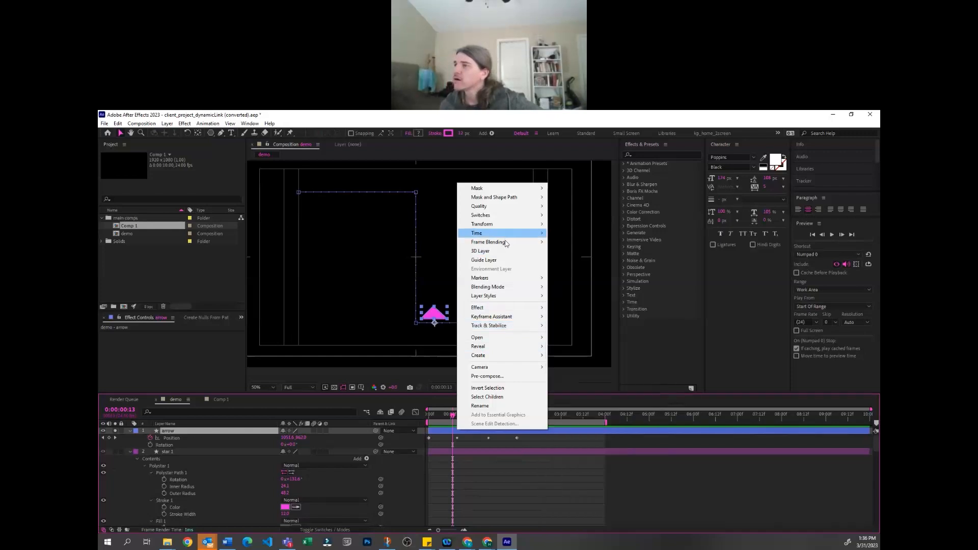
pyautogui.moveTo(507, 227)
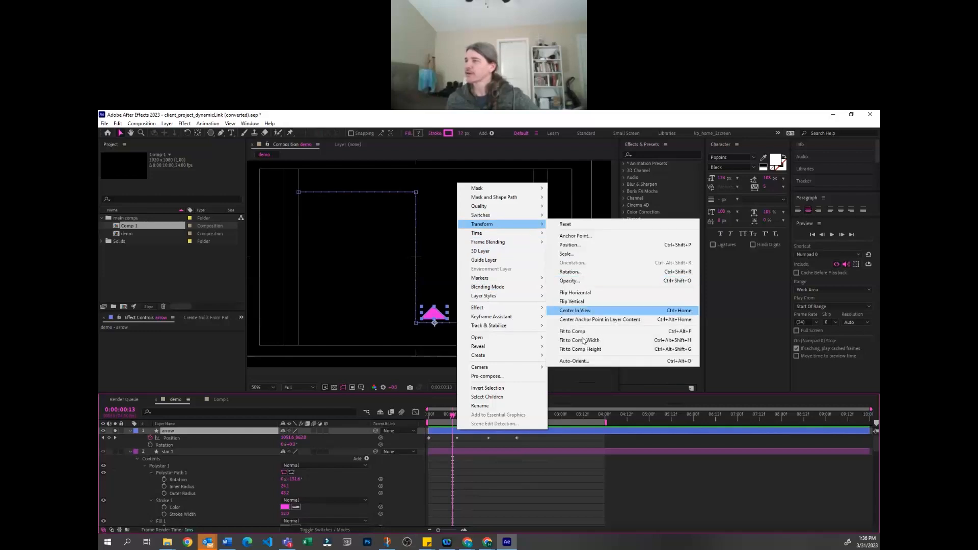
pyautogui.click(589, 362)
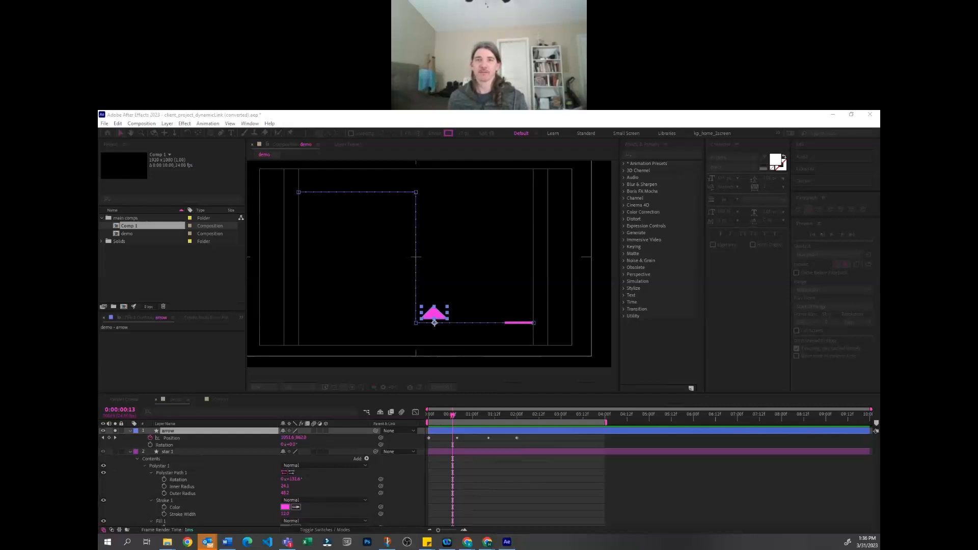
pyautogui.hotkey('ctrl', 'alt', 'o')
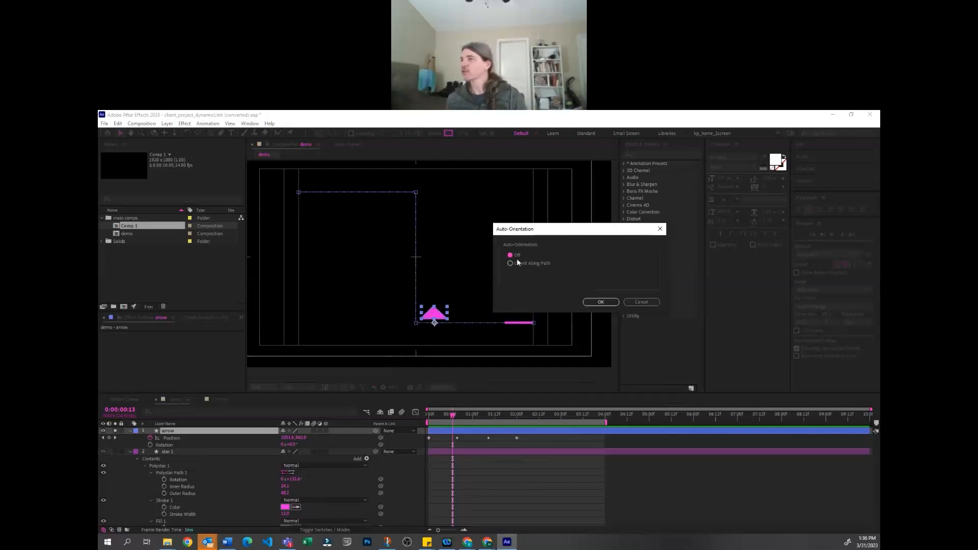
pyautogui.click(509, 263)
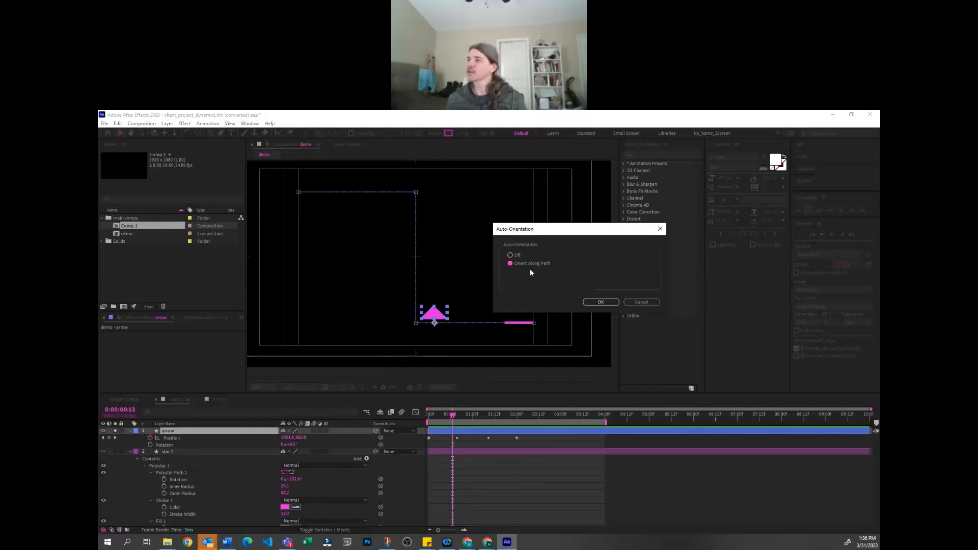
pyautogui.click(601, 302)
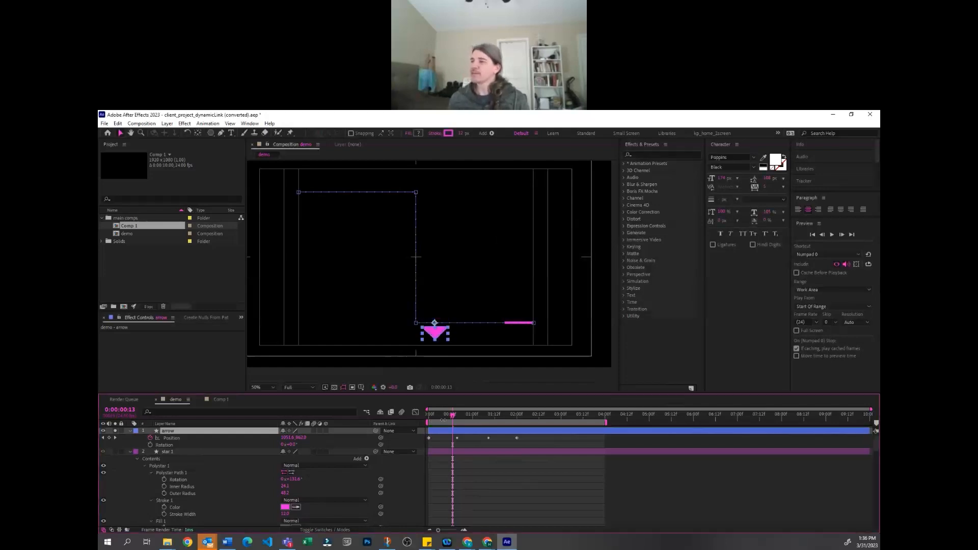
# Set the arrow layer's Rotation to 90° at the first frame so it points along the route, and preview its motion
pyautogui.moveTo(446, 419); pyautogui.dragTo(402, 428)
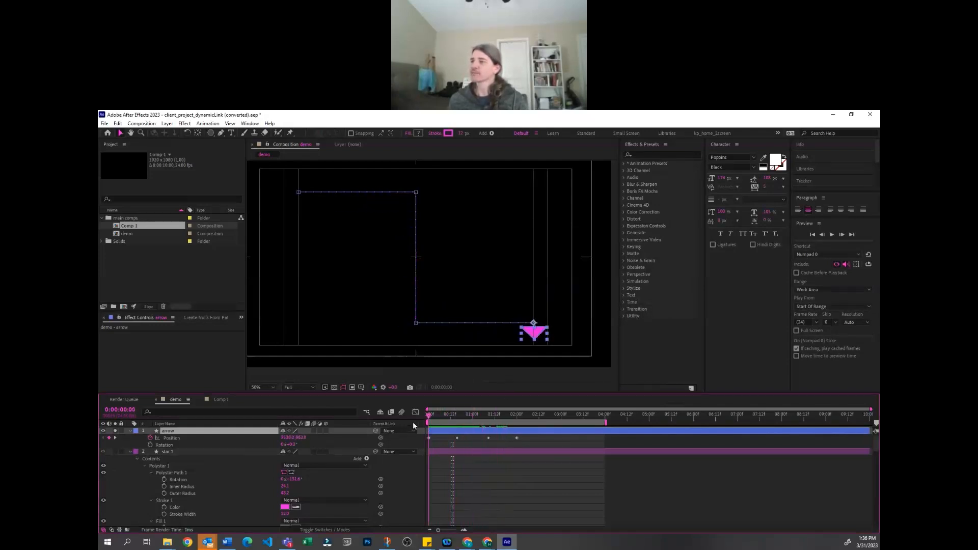
pyautogui.moveTo(290, 445); pyautogui.dragTo(331, 445)
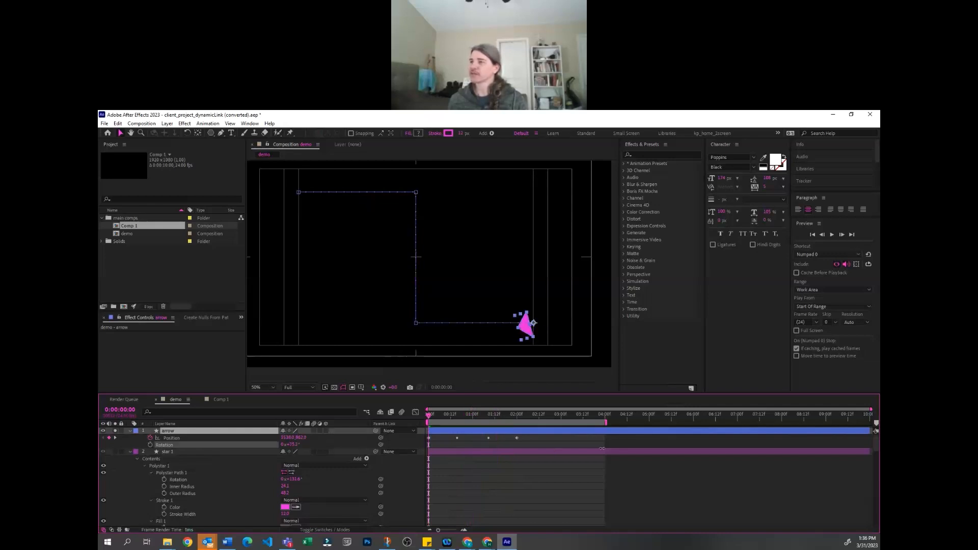
pyautogui.click(293, 445)
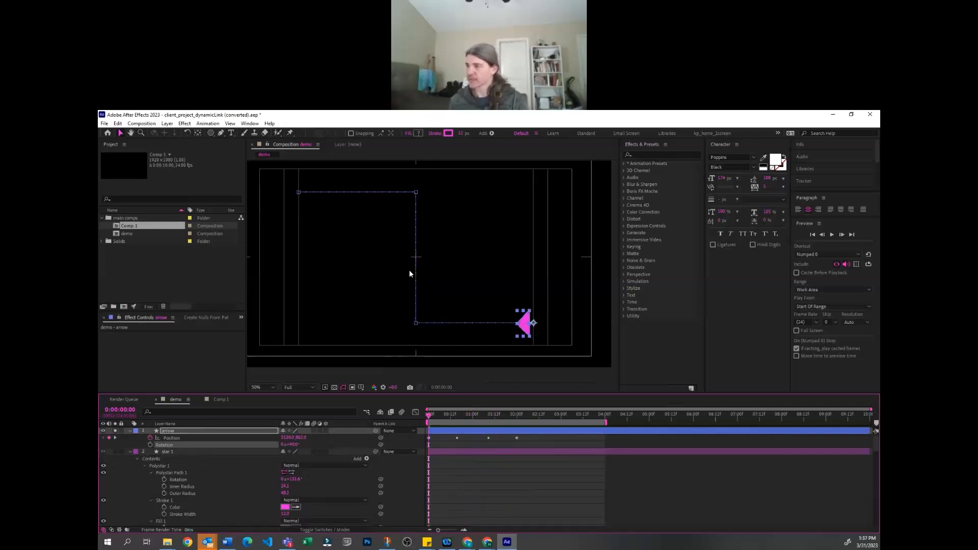
pyautogui.click(512, 478)
pyautogui.moveTo(432, 414); pyautogui.dragTo(458, 413)
pyautogui.press('space')
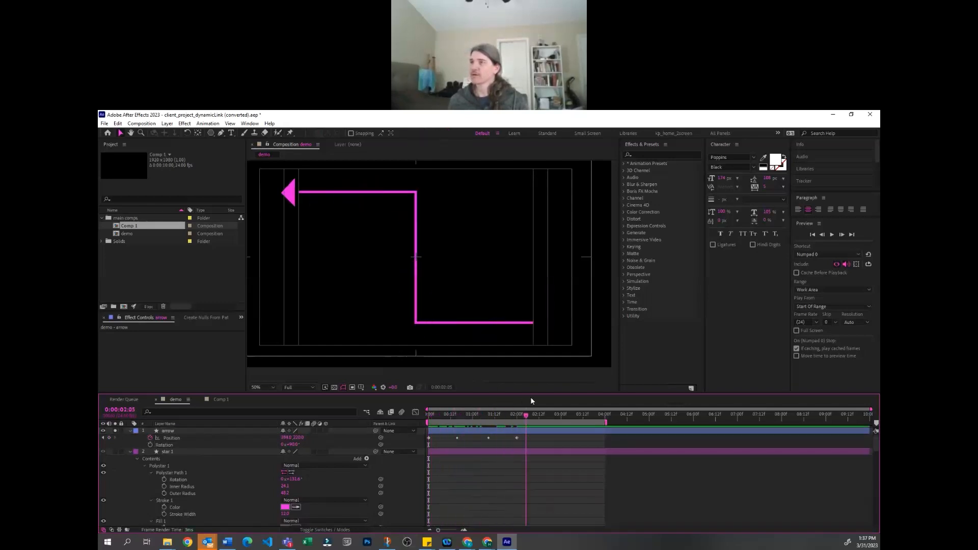
pyautogui.moveTo(445, 414); pyautogui.dragTo(419, 436)
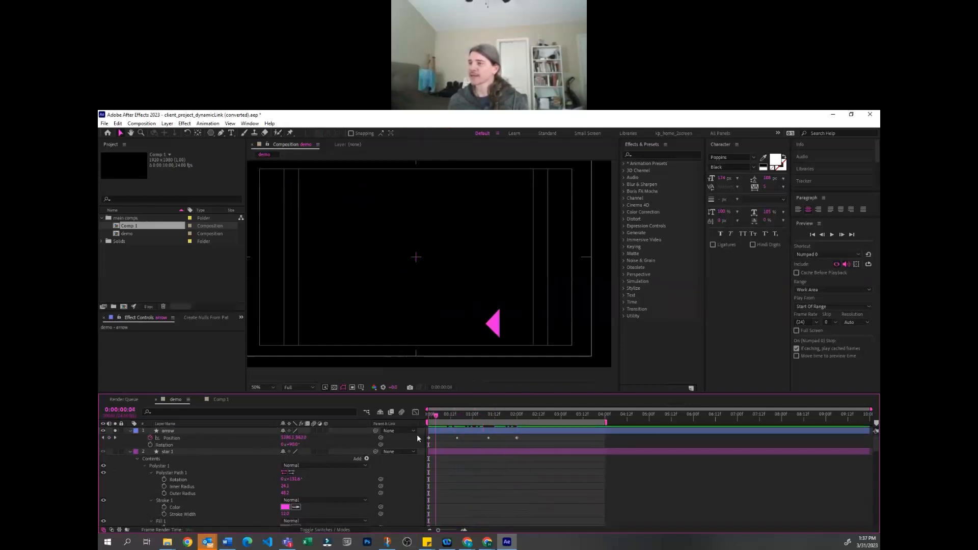
# Collapse the star 1 layer and align the arrow layer's start with the route layer's in point at 0:00:00:10
pyautogui.click(130, 451)
pyautogui.click(448, 466)
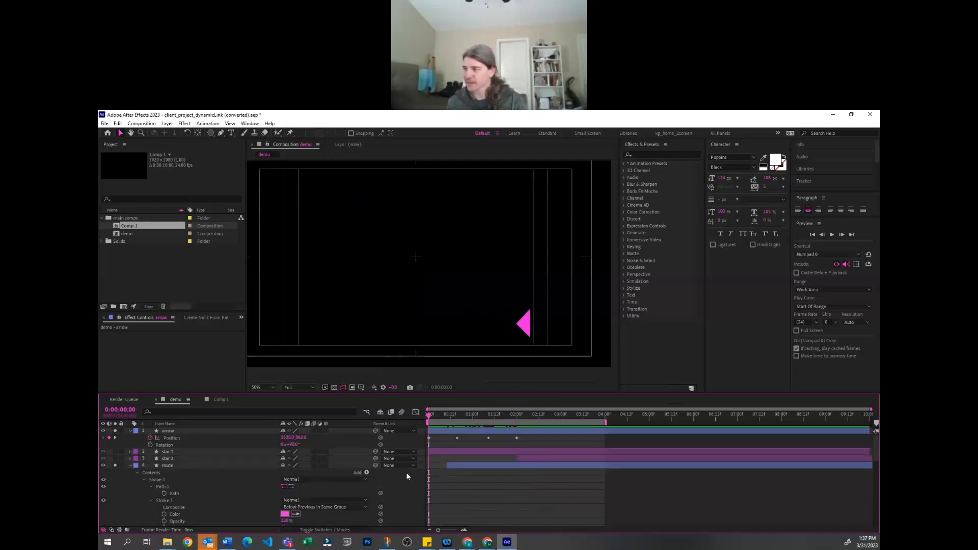
pyautogui.click(449, 466)
pyautogui.press('i')
pyautogui.click(466, 430)
pyautogui.press('[')
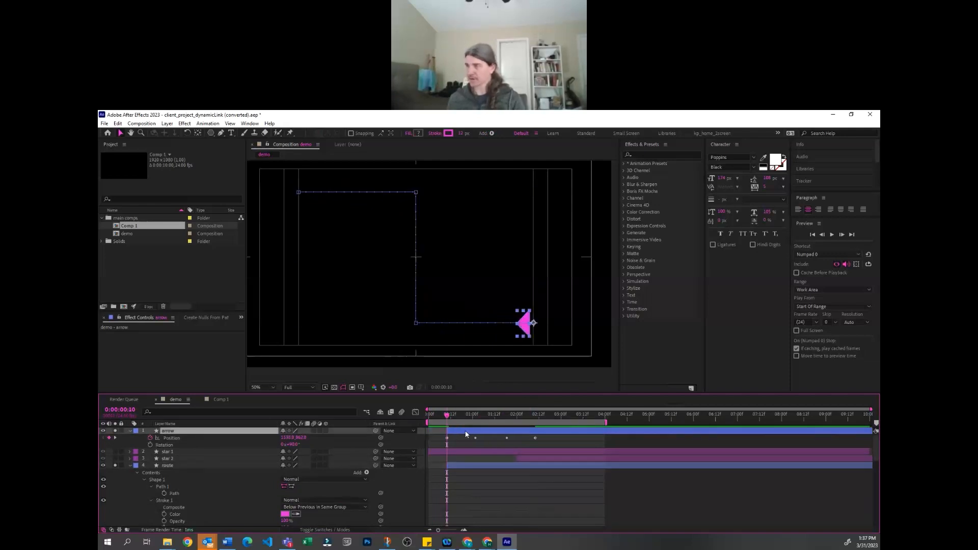
# Show the route layer's Start keyframes and compare their timing with the arrow's Position keyframes
pyautogui.click(465, 465)
pyautogui.press('u')
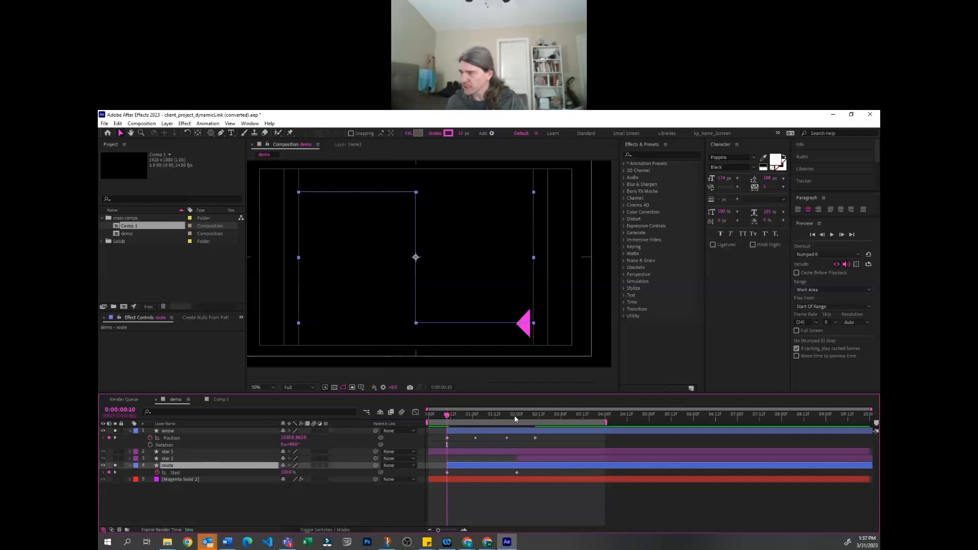
pyautogui.moveTo(516, 414); pyautogui.dragTo(446, 428)
pyautogui.click(168, 438)
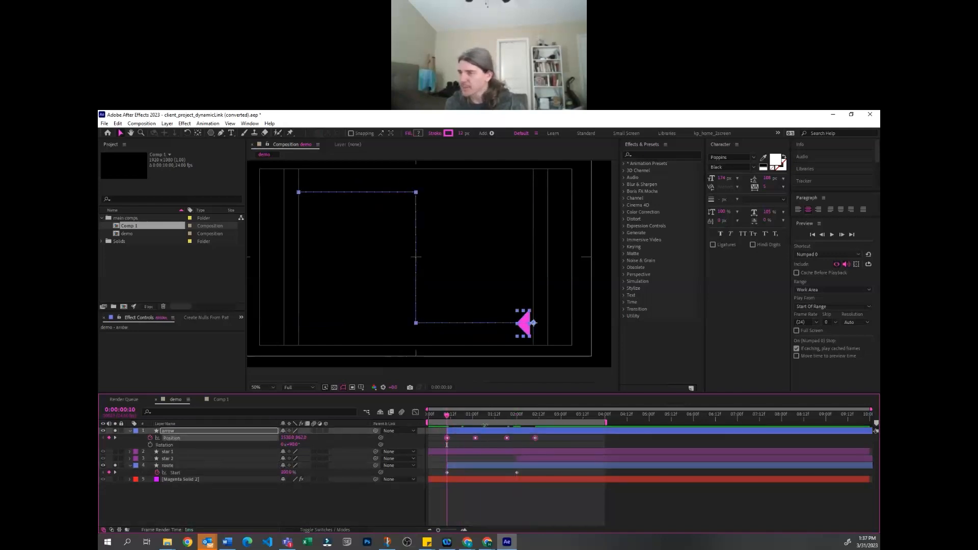
pyautogui.click(479, 439)
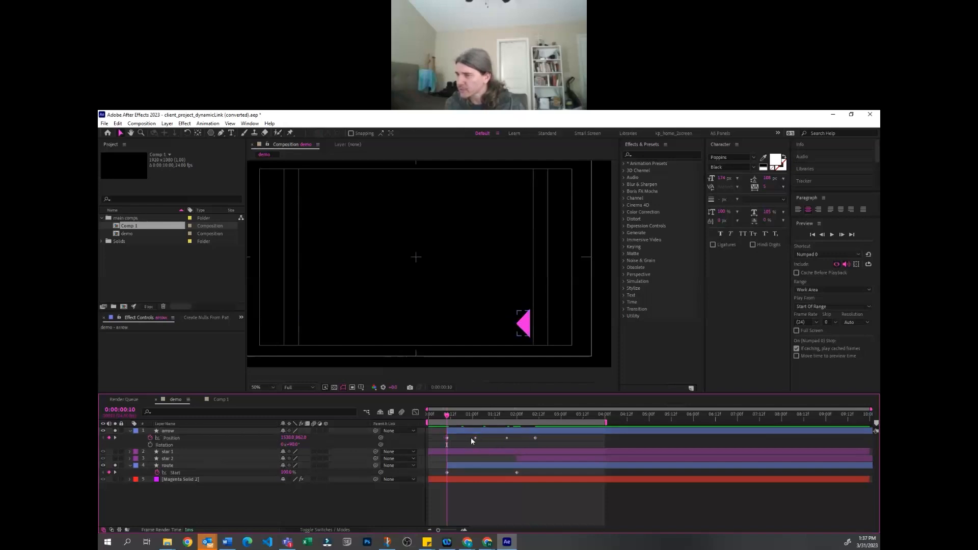
pyautogui.click(447, 438)
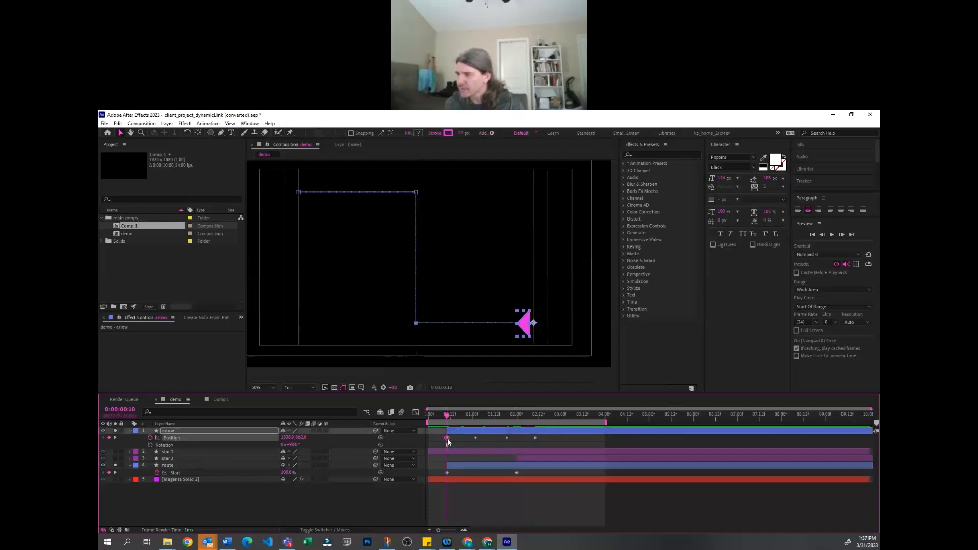
pyautogui.press('=')
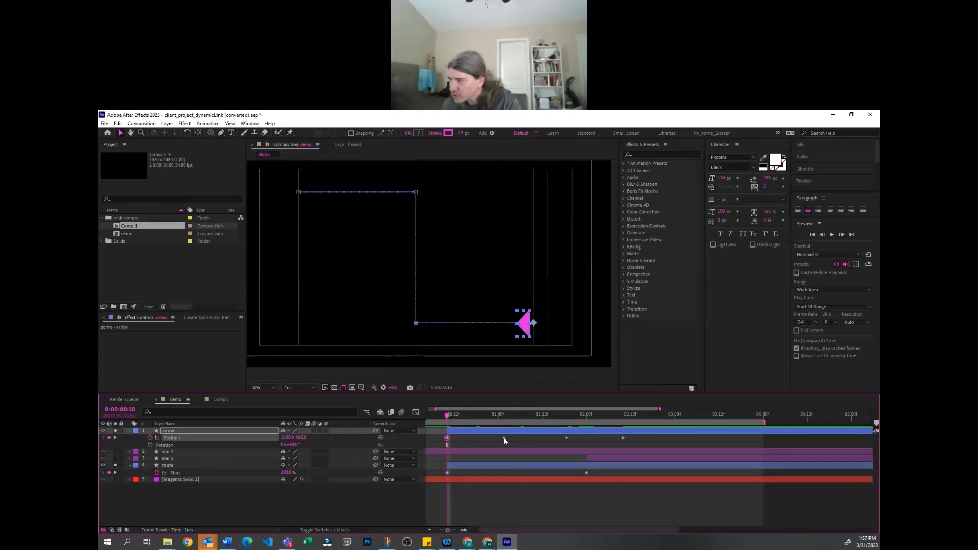
pyautogui.click(638, 438)
pyautogui.press('-')
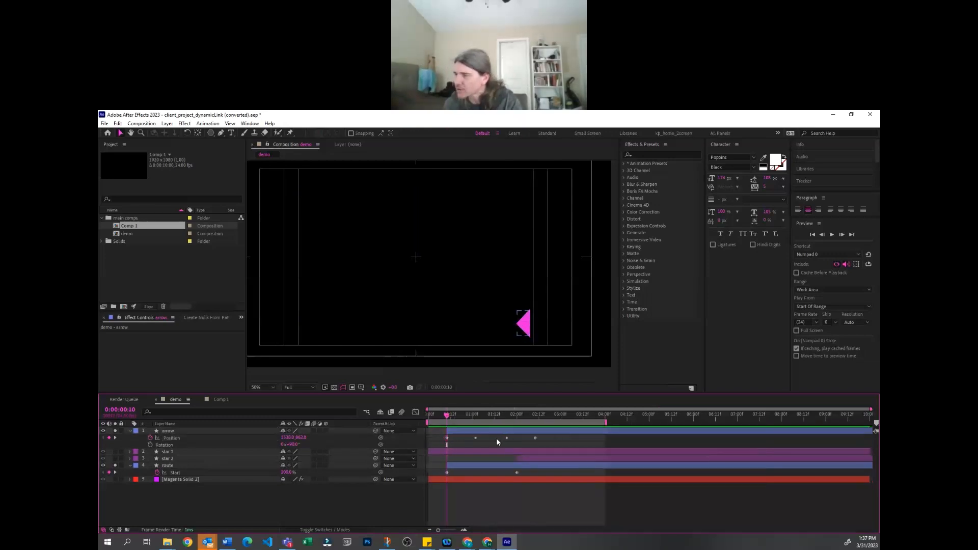
pyautogui.click(452, 440)
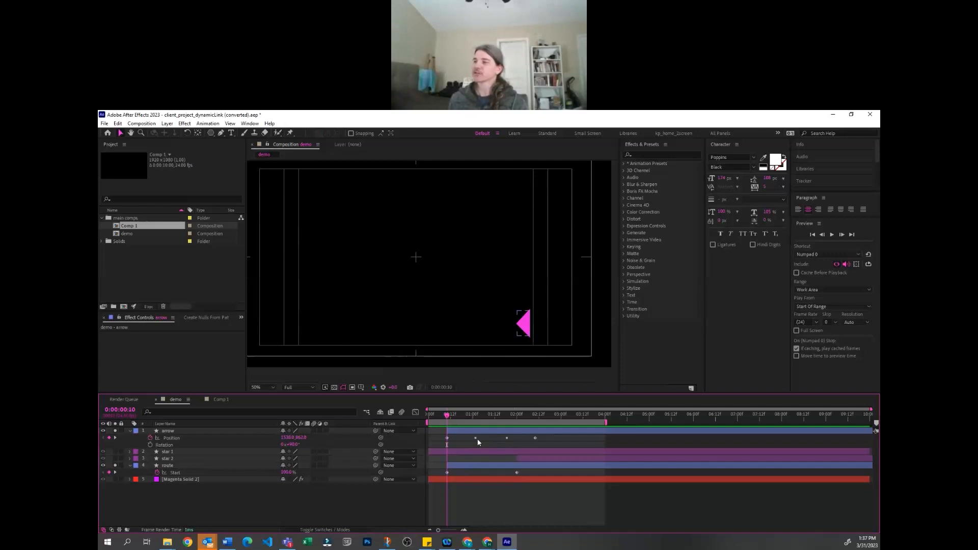
# Retime the arrow's last Position keyframe to 0:00:02:00, in line with the route's final Start keyframe, and check an intermediate frame
pyautogui.moveTo(535, 438); pyautogui.dragTo(581, 447)
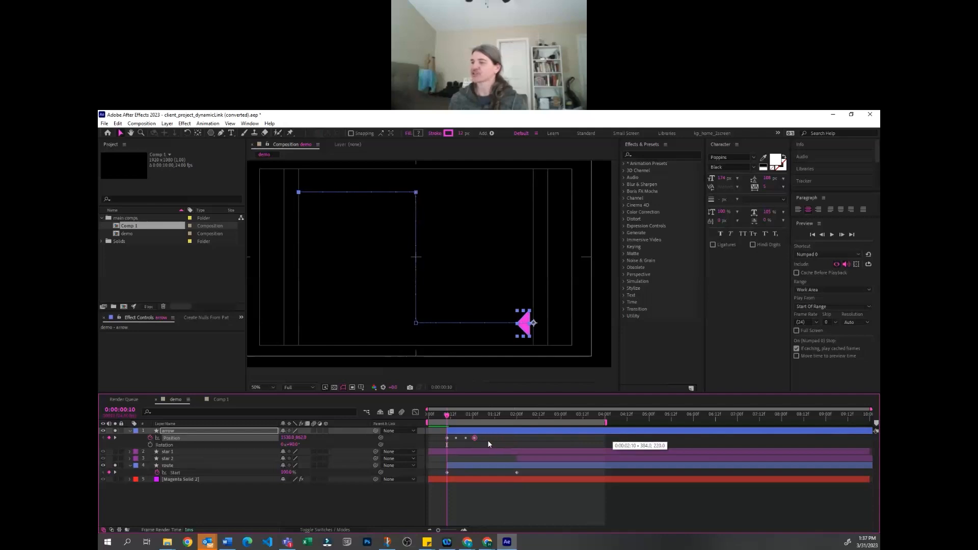
pyautogui.moveTo(526, 434); pyautogui.dragTo(507, 440)
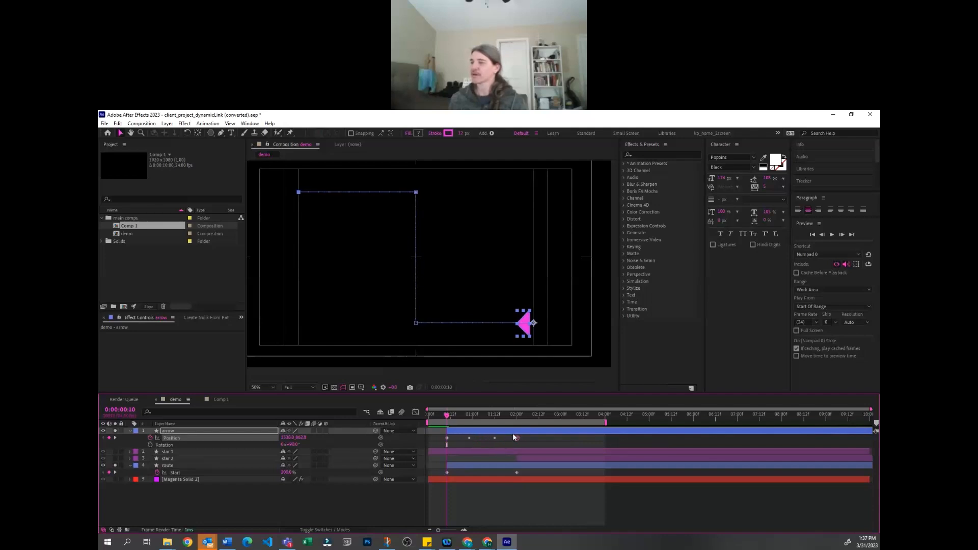
pyautogui.click(517, 416)
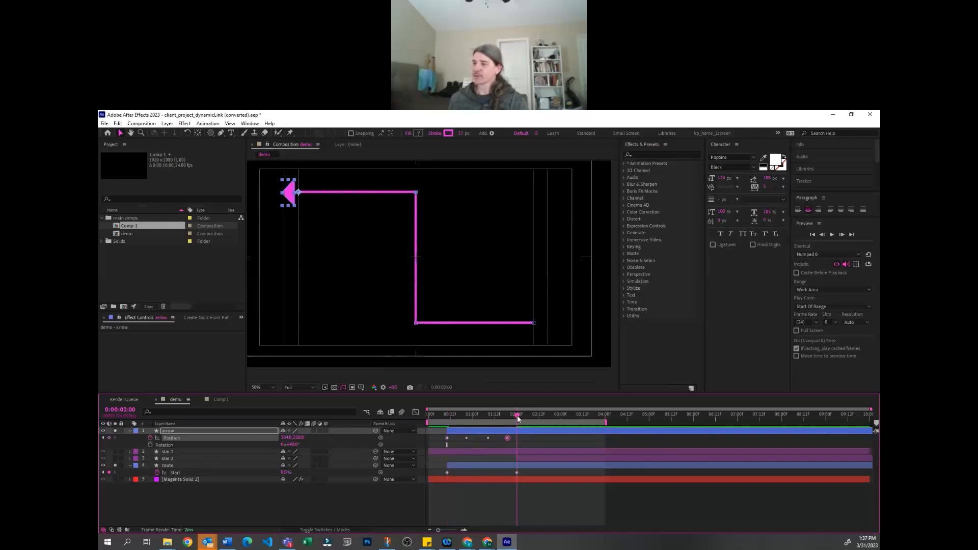
pyautogui.moveTo(514, 438); pyautogui.dragTo(503, 417)
pyautogui.click(494, 472)
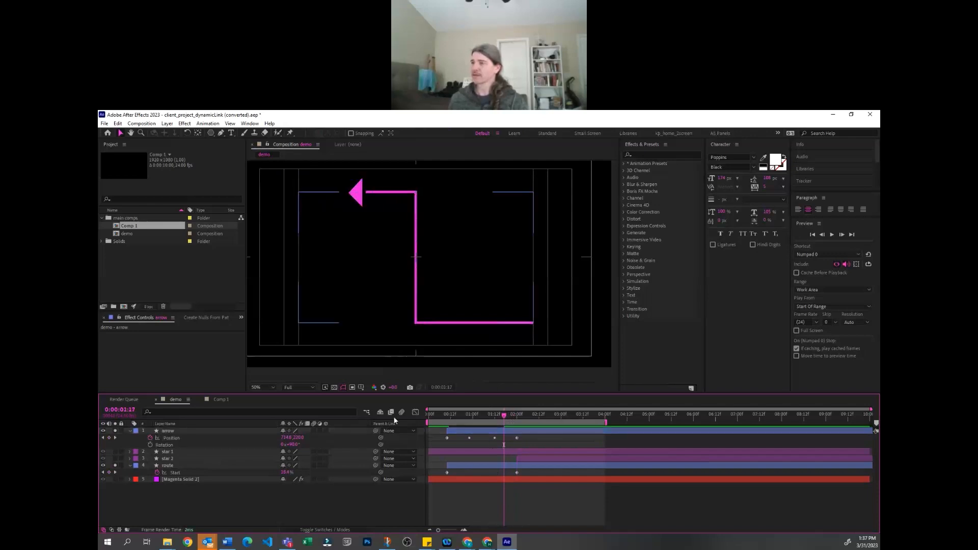
# At 0:00:01:11, adjust the arrow layer's Anchor Point so the triangle's base meets the end of the route line and is centred on it
pyautogui.click(357, 193)
pyautogui.press('.')
pyautogui.press('.')
pyautogui.press('space')
pyautogui.moveTo(408, 202); pyautogui.dragTo(515, 340)
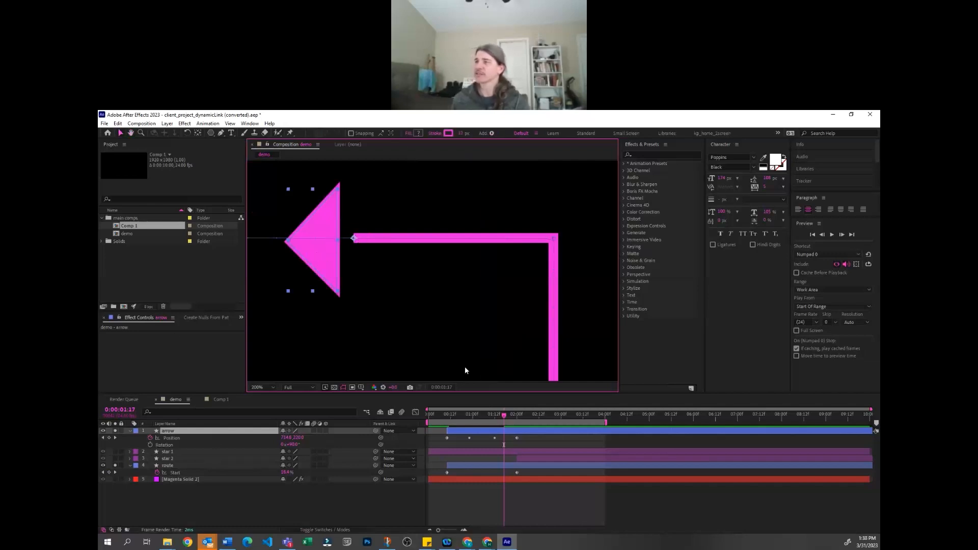
pyautogui.press('pageup')
pyautogui.press('pageup')
pyautogui.press('pageup')
pyautogui.press('pageup')
pyautogui.press('pageup')
pyautogui.press('pageup')
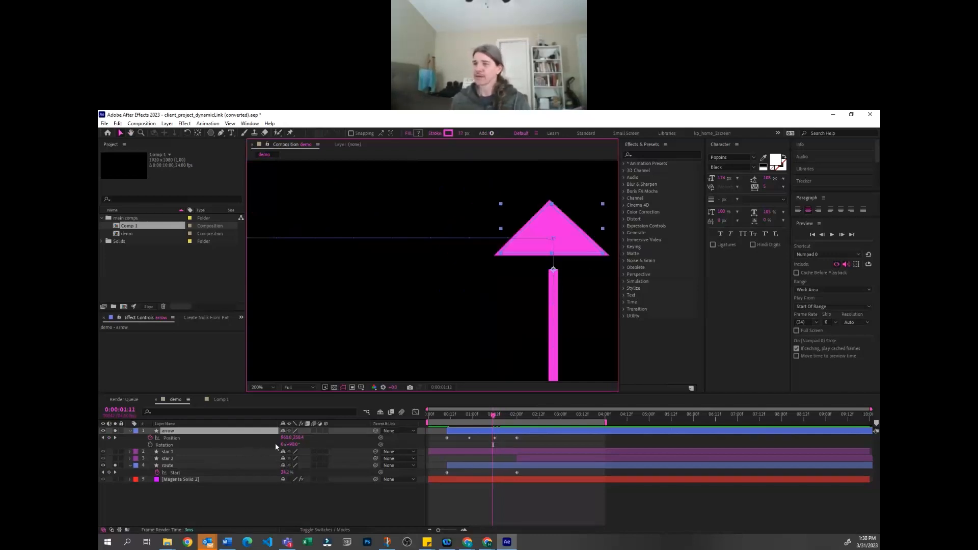
pyautogui.click(227, 432)
pyautogui.hotkey('shift', 'a')
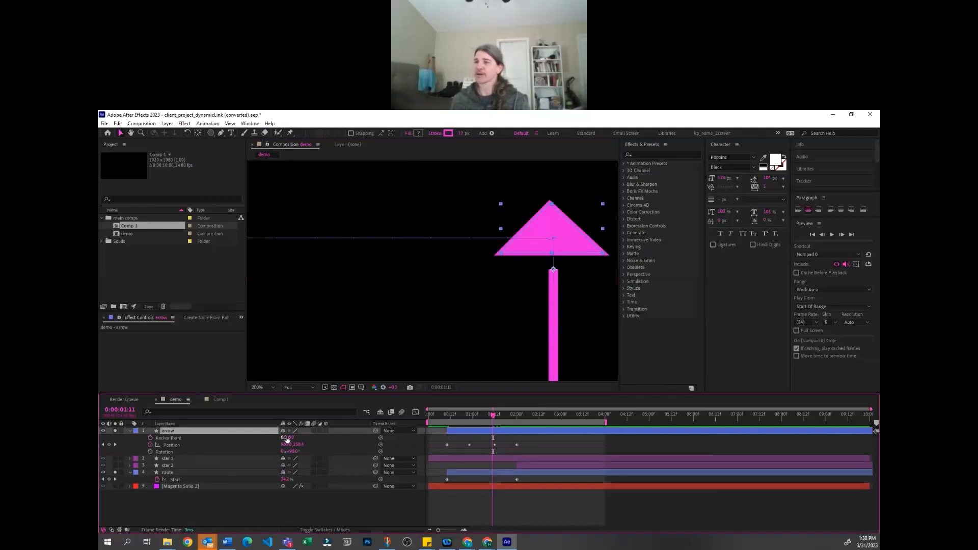
pyautogui.moveTo(284, 438)
pyautogui.mouseDown()
pyautogui.moveTo(263, 449)
pyautogui.moveTo(273, 438)
pyautogui.mouseUp()
pyautogui.hotkey('ctrl', 'z')
pyautogui.click(584, 508)
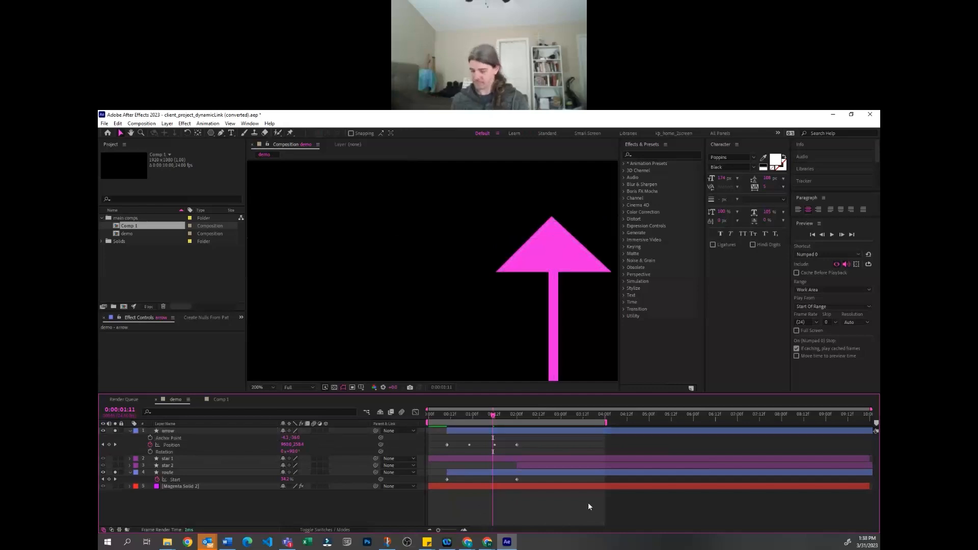
# Preview the arrow leading the route line with the whole composition in view
pyautogui.press(',')
pyautogui.press(',')
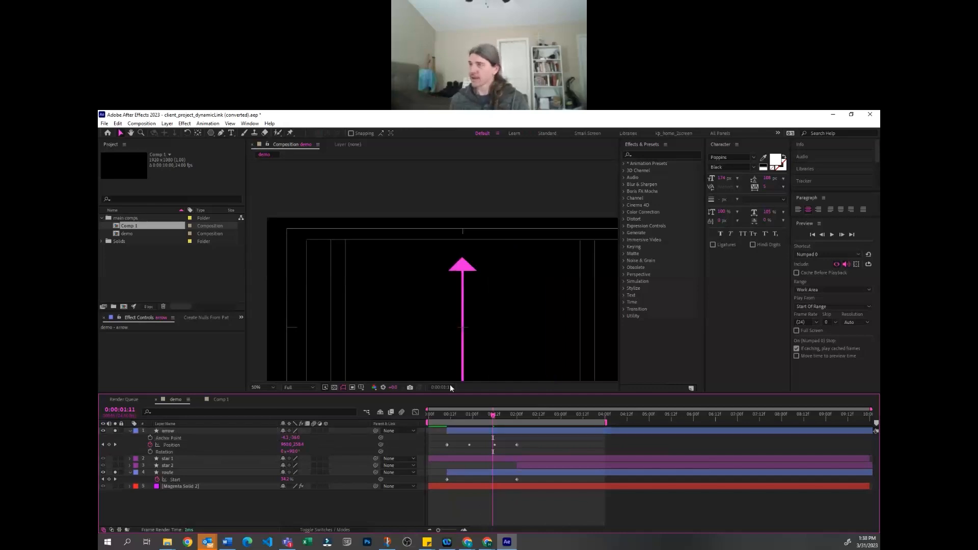
pyautogui.click(463, 265)
pyautogui.click(496, 518)
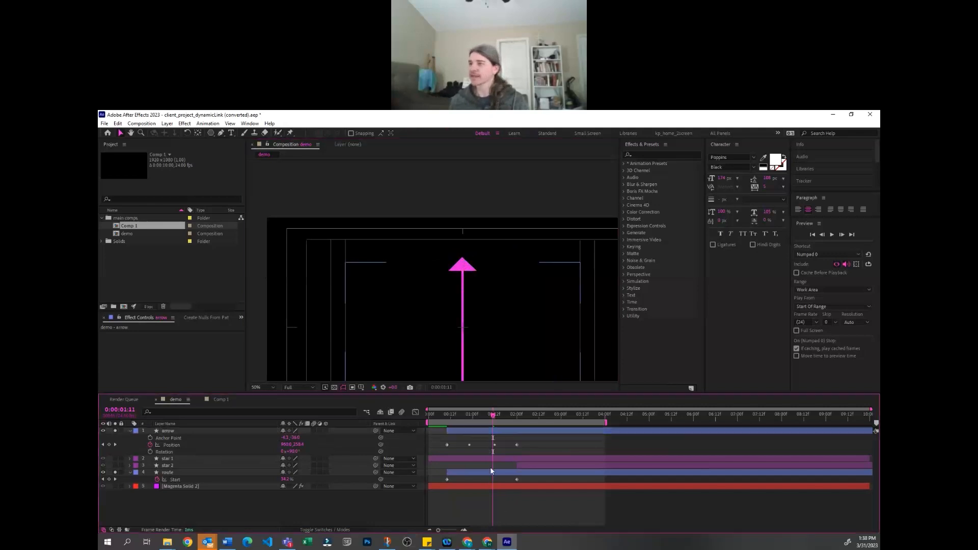
pyautogui.press(',')
pyautogui.press('space')
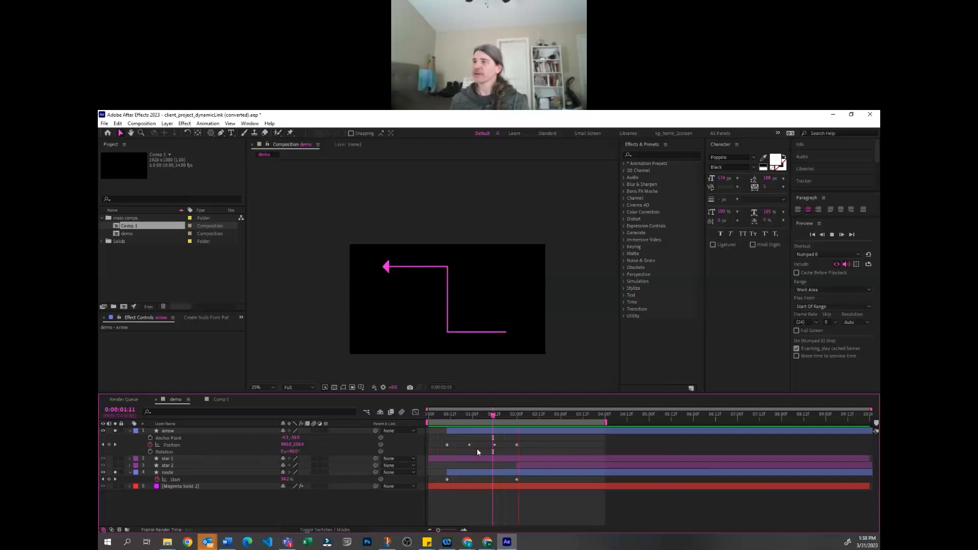
pyautogui.press('space')
# Turn off solo for the arrow and route layers and preview the animation with the grid and stars
pyautogui.moveTo(115, 430); pyautogui.dragTo(115, 486)
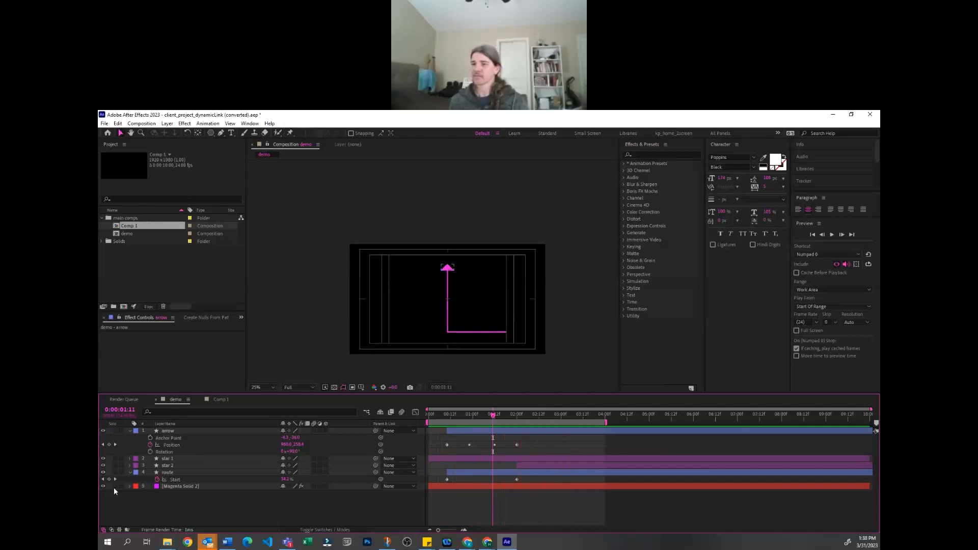
pyautogui.press('space')
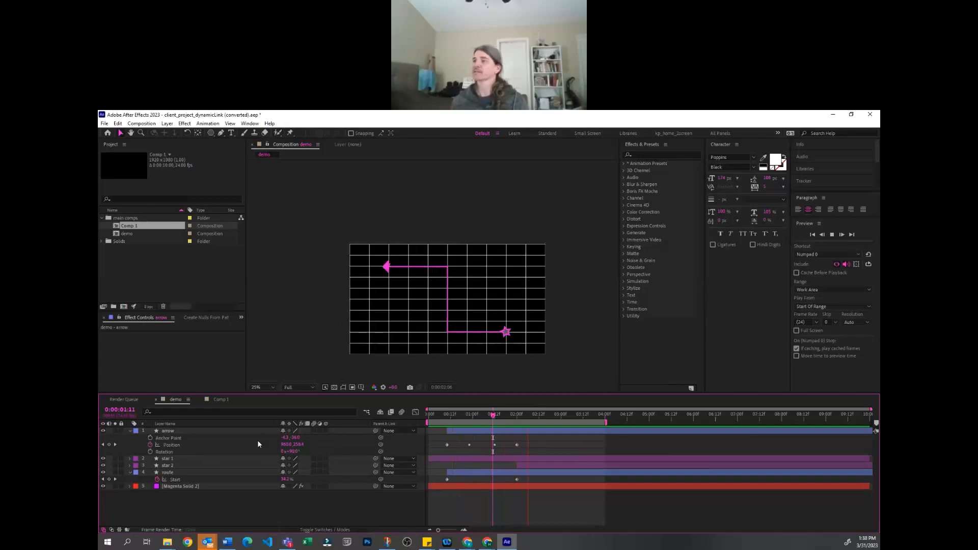
pyautogui.press('space')
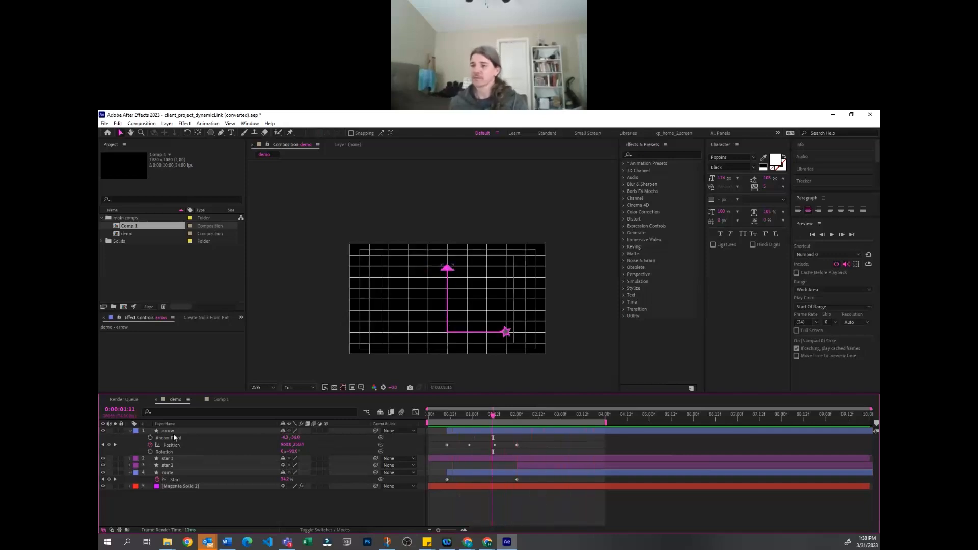
# Move the arrow layer below both star layers and directly above the route layer, and preview the animation
pyautogui.moveTo(175, 431); pyautogui.dragTo(187, 469)
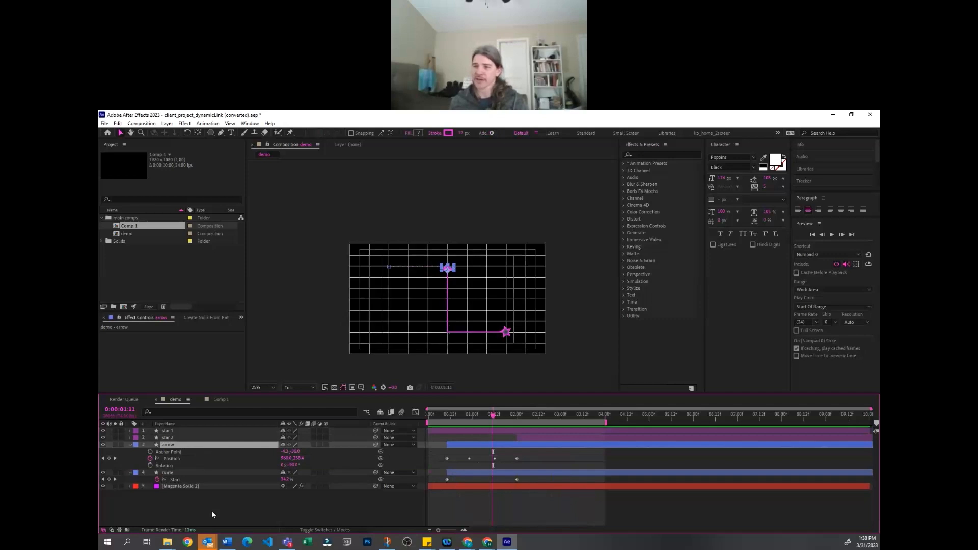
pyautogui.press('space')
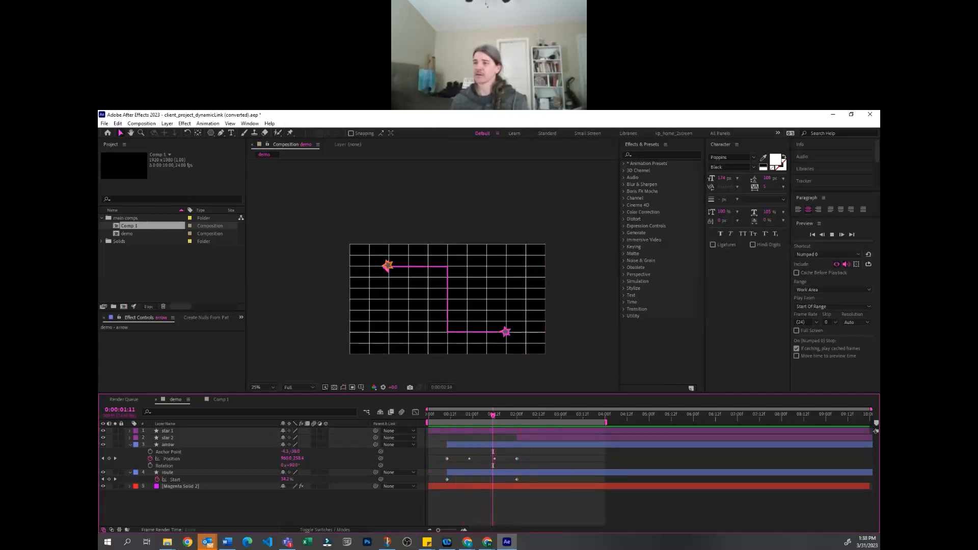
# Thicken the route layer's Stroke Width to about 71 px and preview the arrow leading the wider line
pyautogui.click(183, 472)
pyautogui.press('u')
pyautogui.press('u')
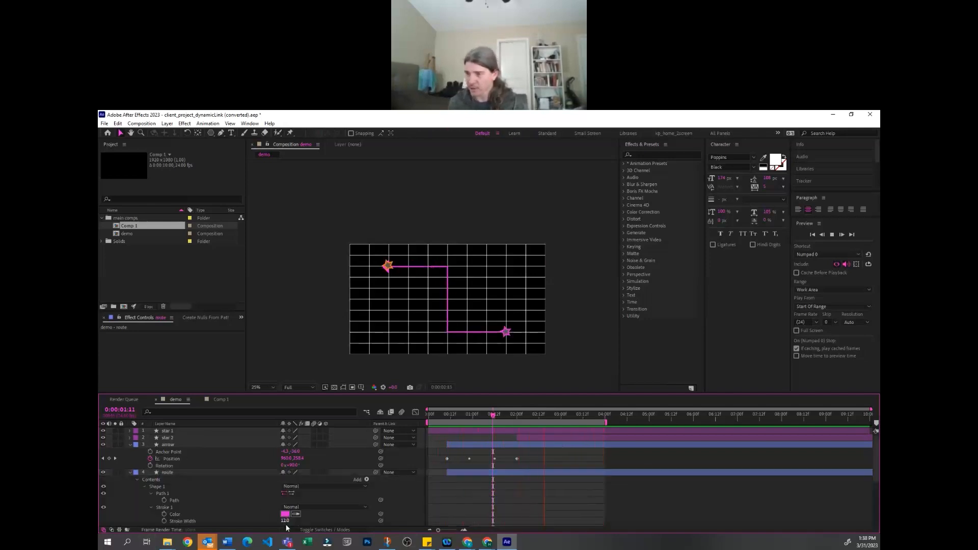
pyautogui.moveTo(288, 521); pyautogui.dragTo(307, 521)
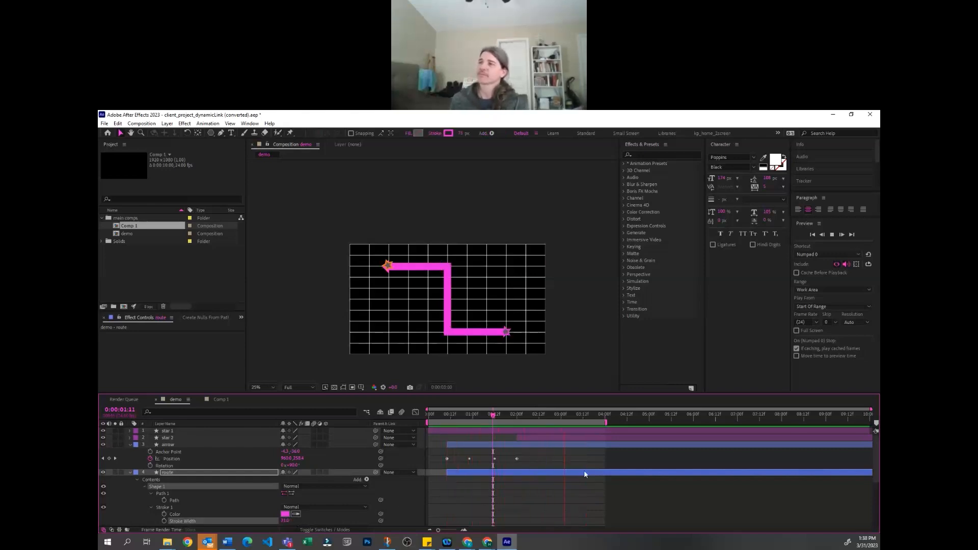
pyautogui.scroll(-1, 560, 472)
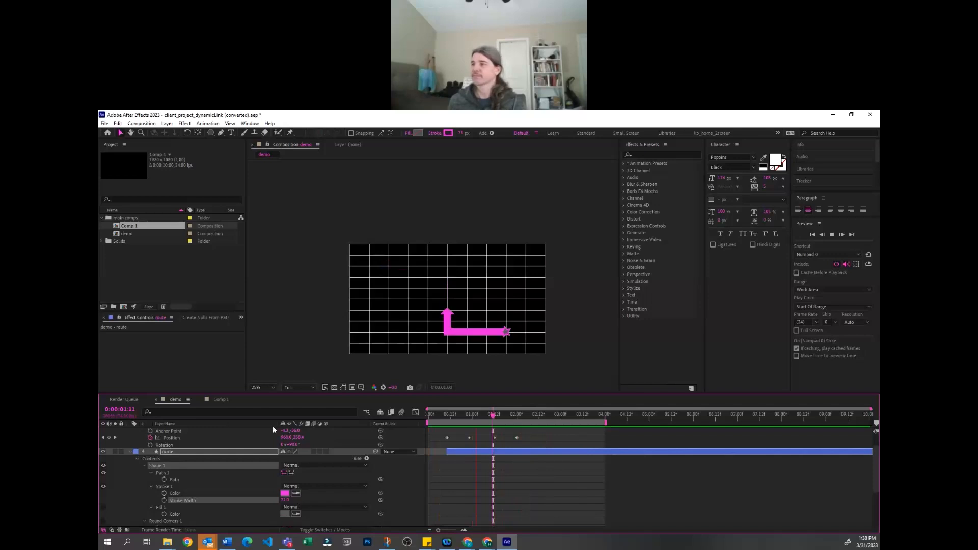
pyautogui.click(579, 490)
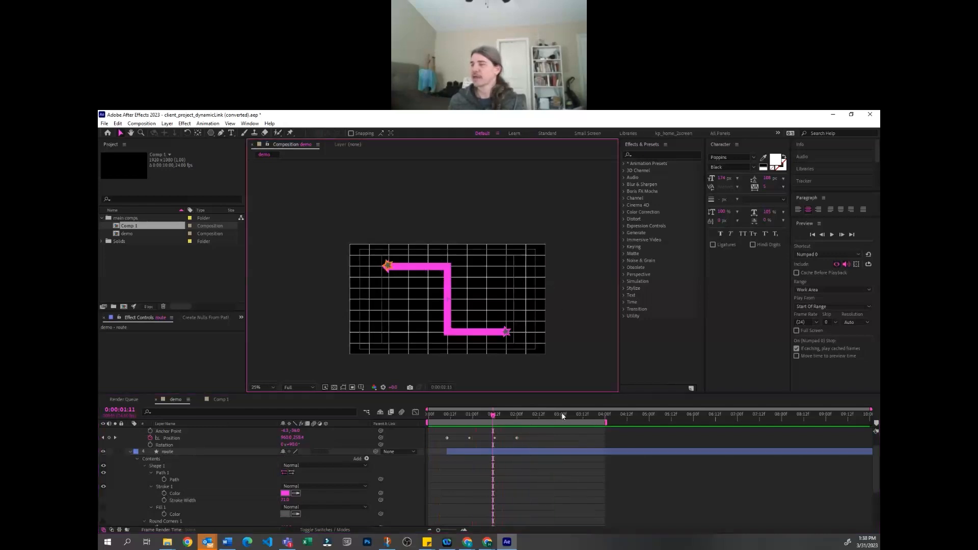
pyautogui.press('space')
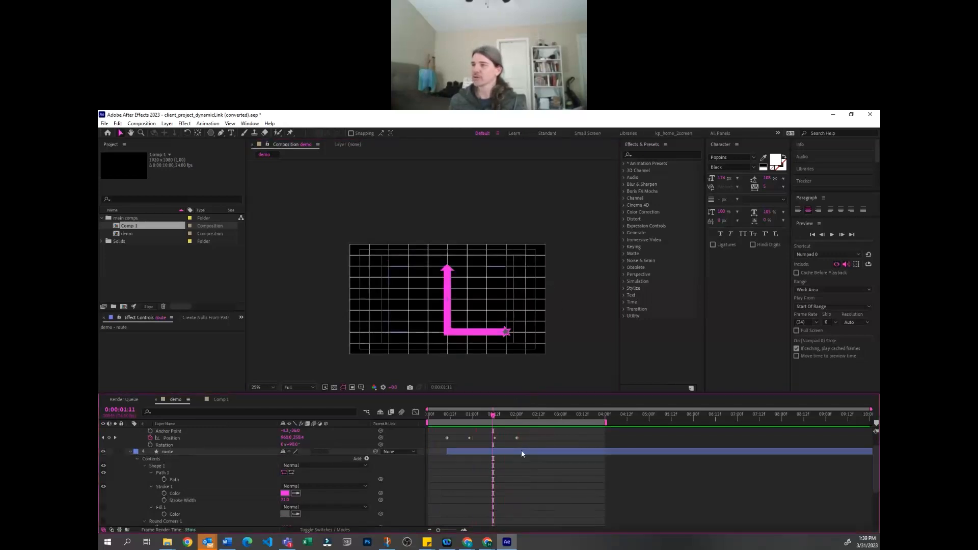
# Turn on Round Corners for the route, reduce its Radius to about 35, and preview the softened bends
pyautogui.scroll(2, 514, 464)
pyautogui.click(188, 445)
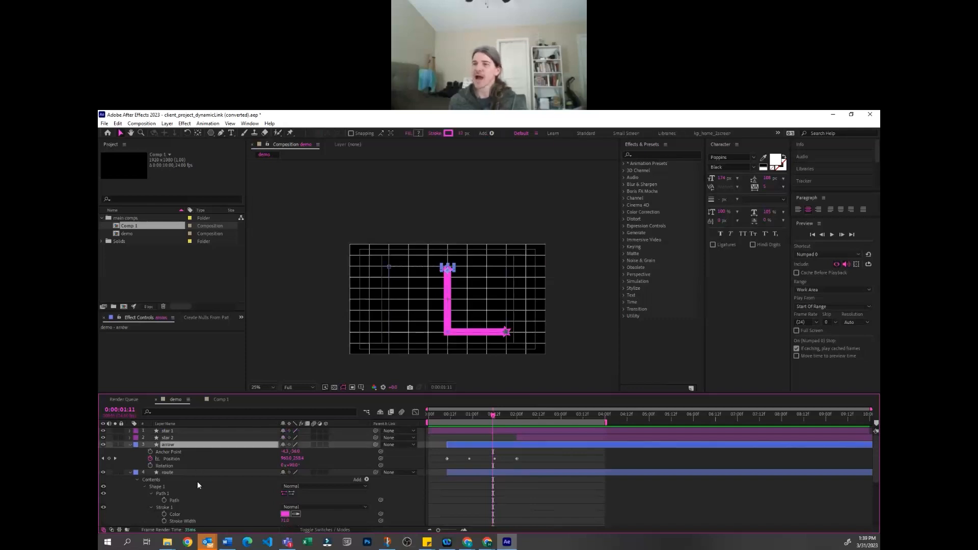
pyautogui.scroll(-5, 204, 489)
pyautogui.scroll(-2, 225, 493)
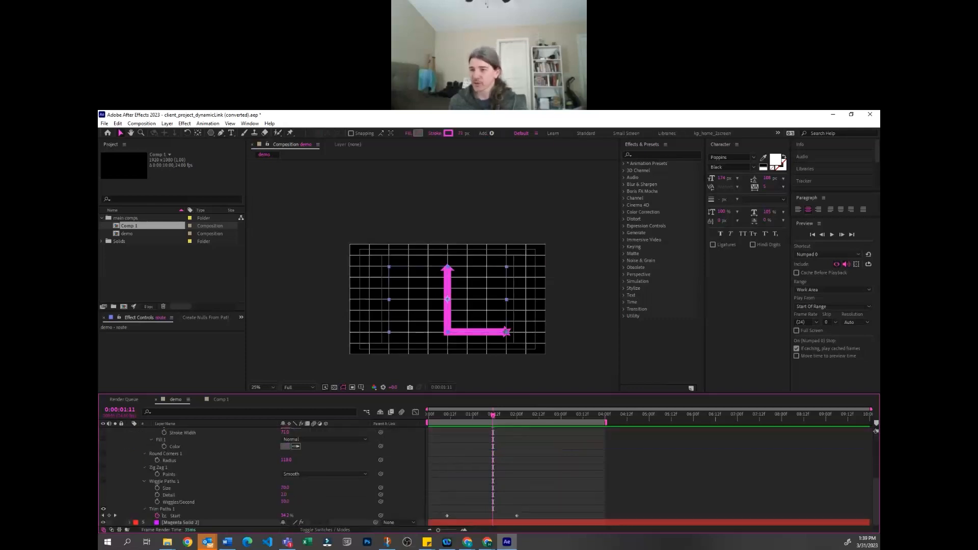
pyautogui.press('space')
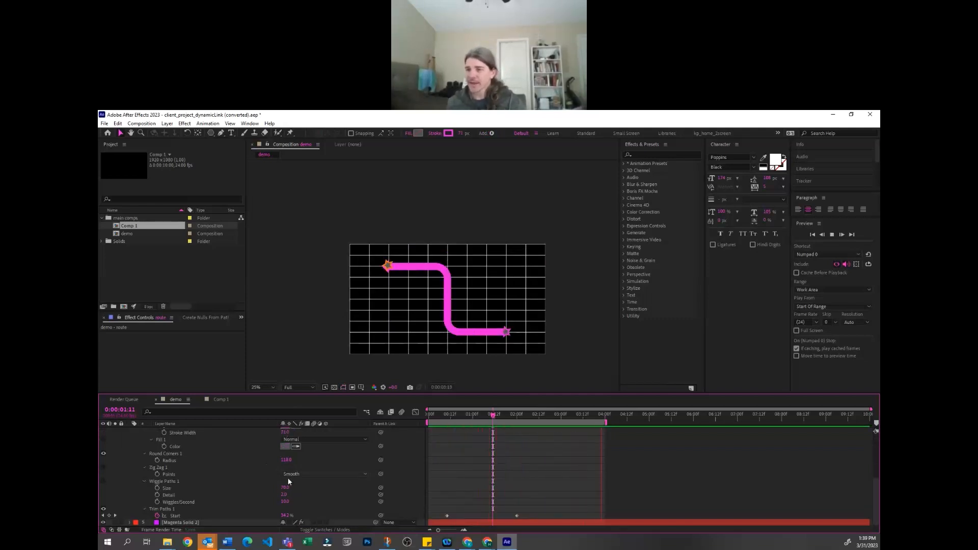
pyautogui.moveTo(285, 460); pyautogui.dragTo(258, 462)
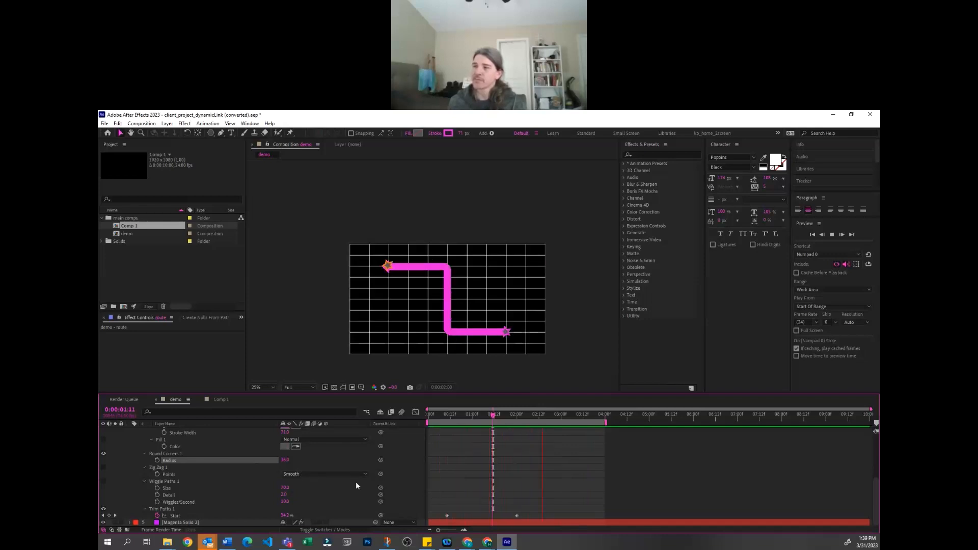
pyautogui.click(304, 497)
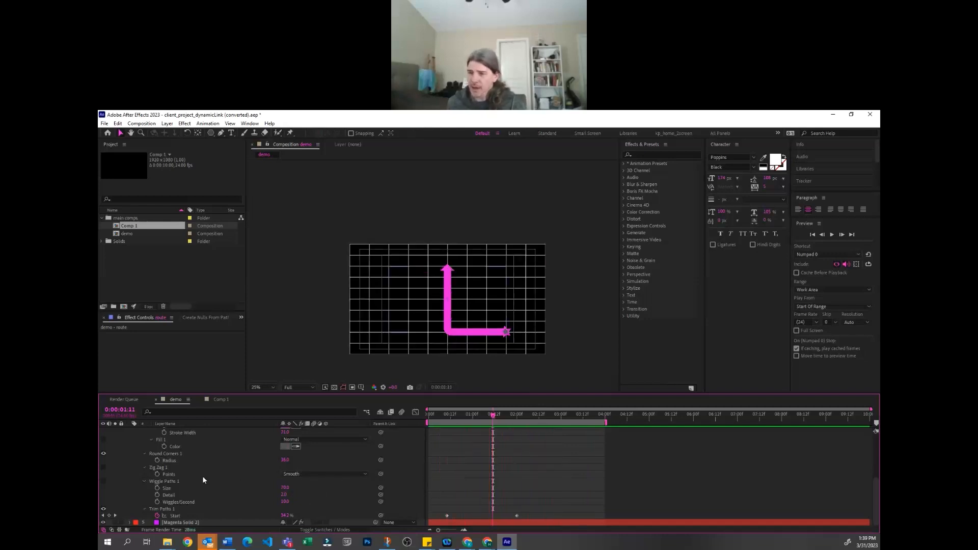
# Turn on the route's Zig Zag modifier and preview the rippled line
pyautogui.scroll(3, 202, 476)
pyautogui.scroll(-3, 129, 499)
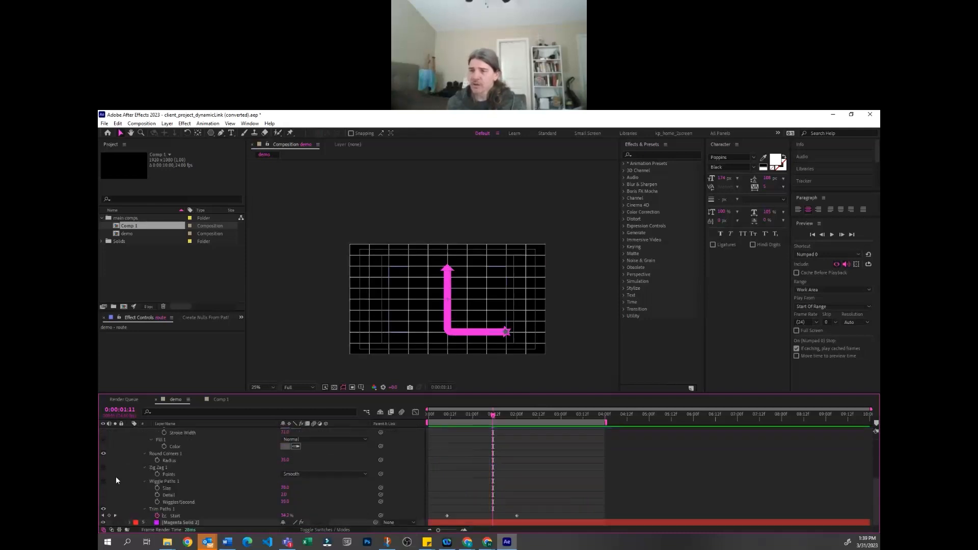
pyautogui.click(104, 467)
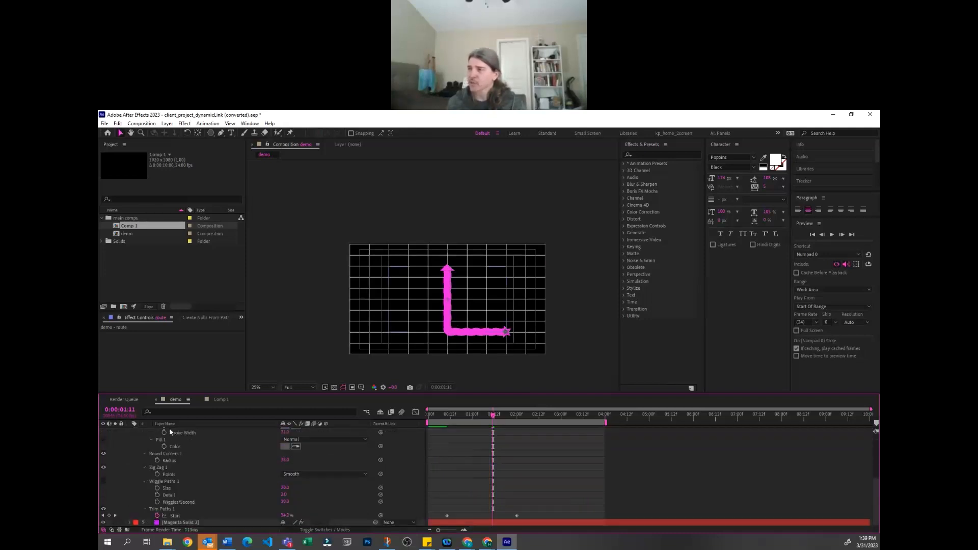
pyautogui.press('space')
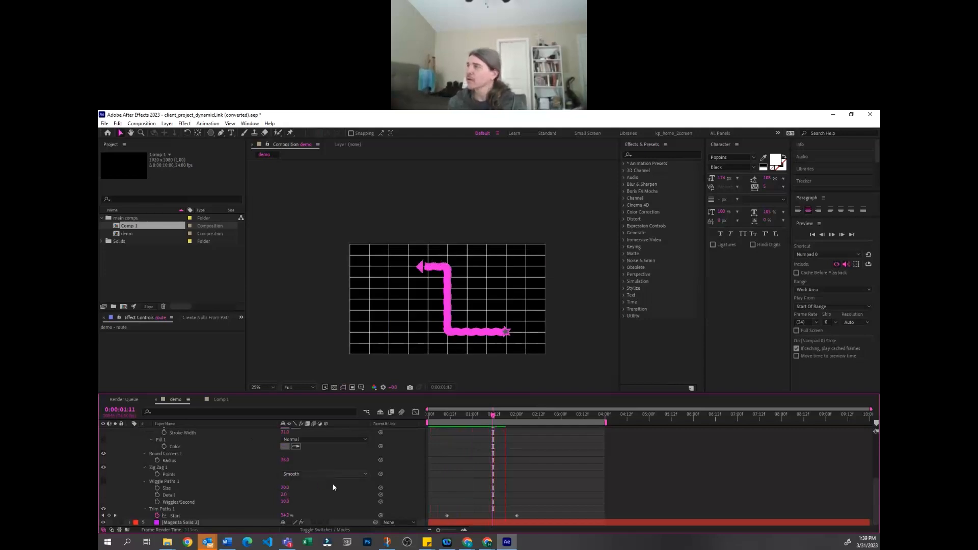
pyautogui.press('space')
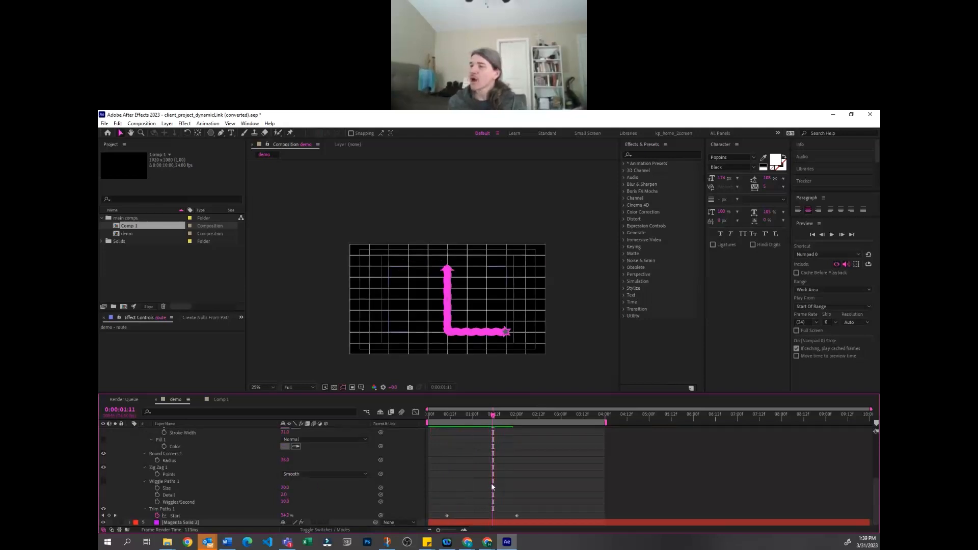
# Review the arrow layer's Auto-Orientation options and the Auto-Orient command among the layer transform commands without changing the setting
pyautogui.scroll(5, 133, 451)
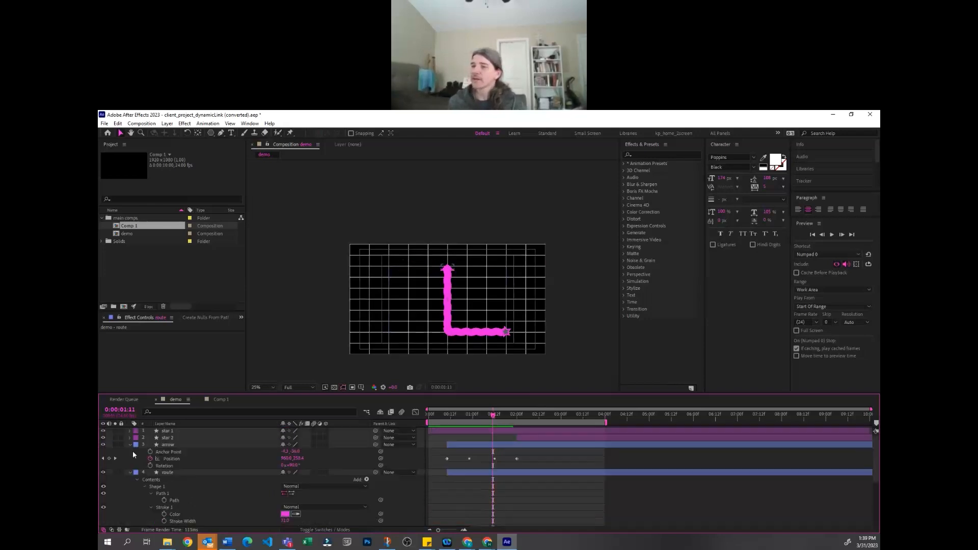
pyautogui.click(181, 445)
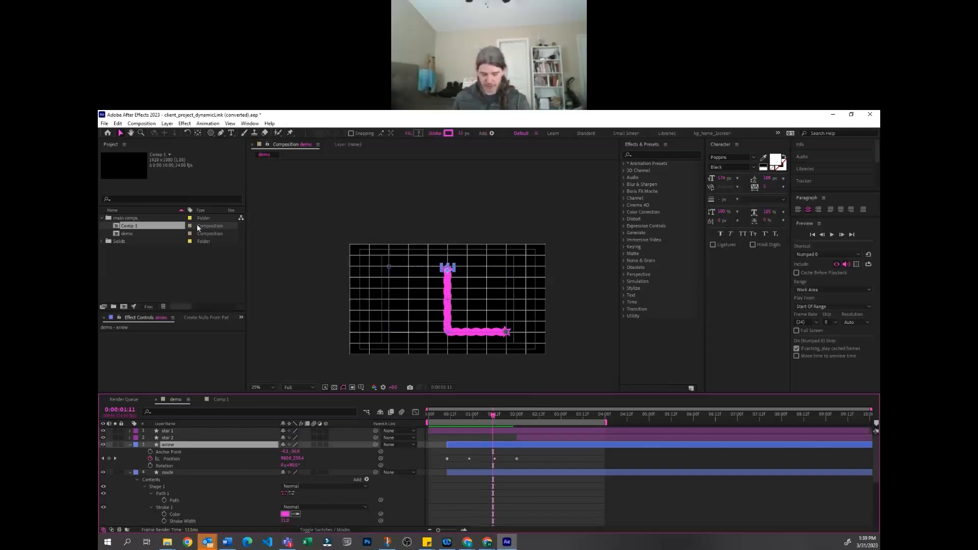
pyautogui.hotkey('ctrl', 'alt', 'o')
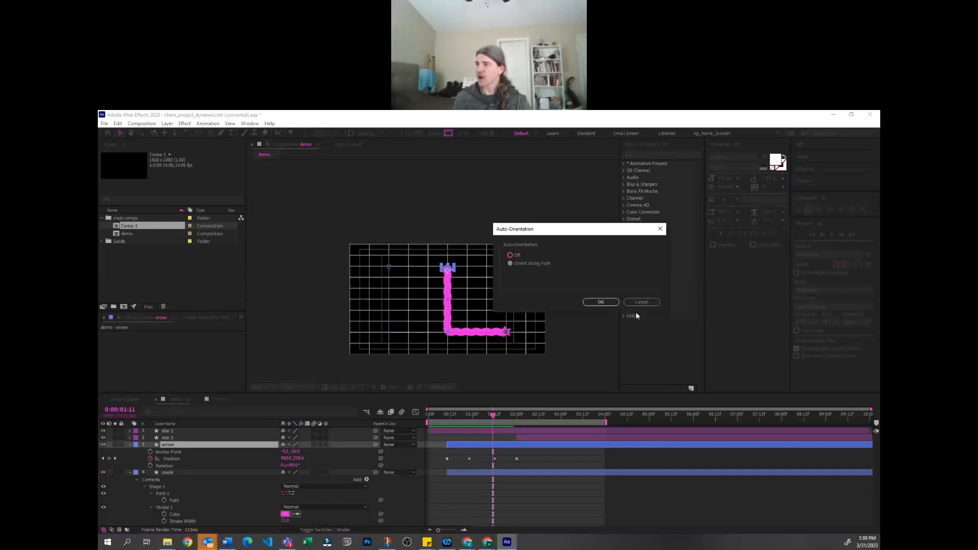
pyautogui.click(641, 301)
pyautogui.click(184, 123)
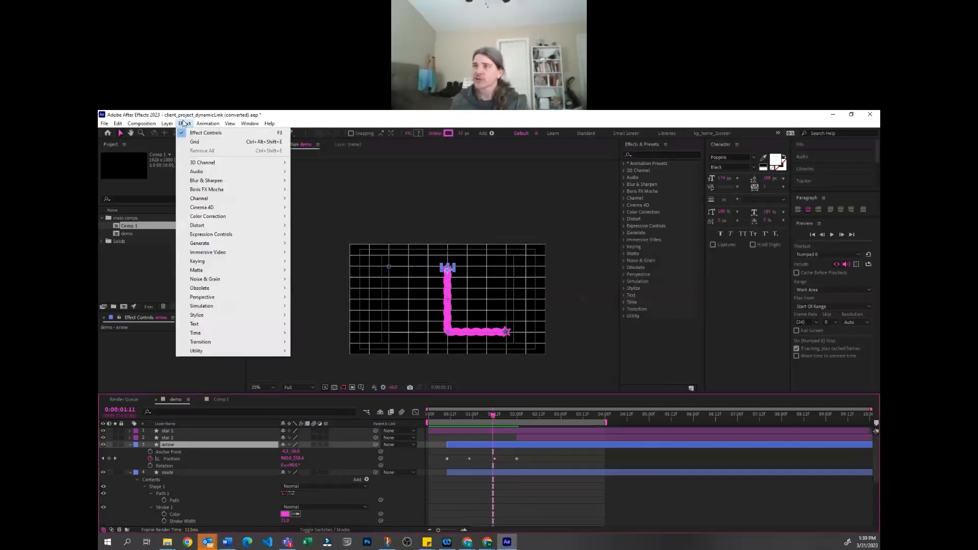
pyautogui.moveTo(167, 125)
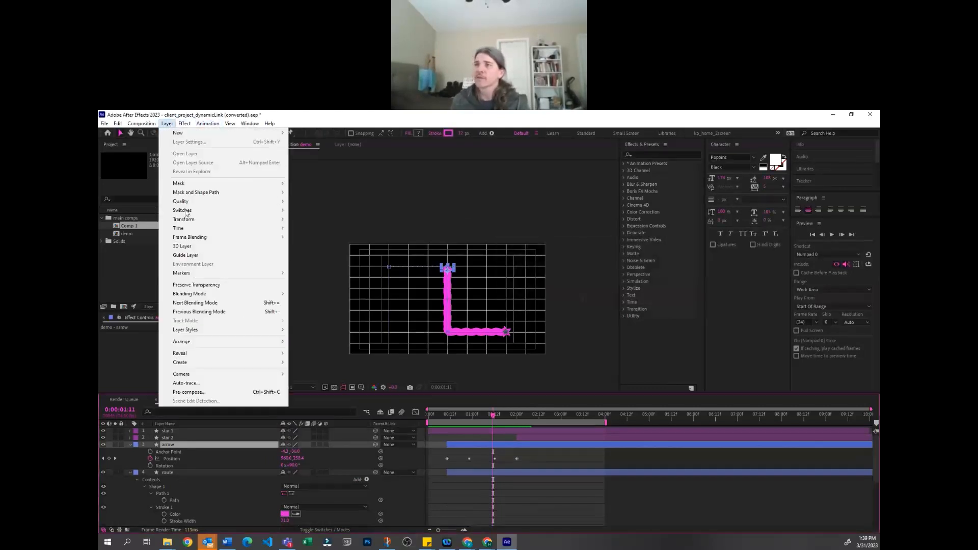
pyautogui.moveTo(191, 220)
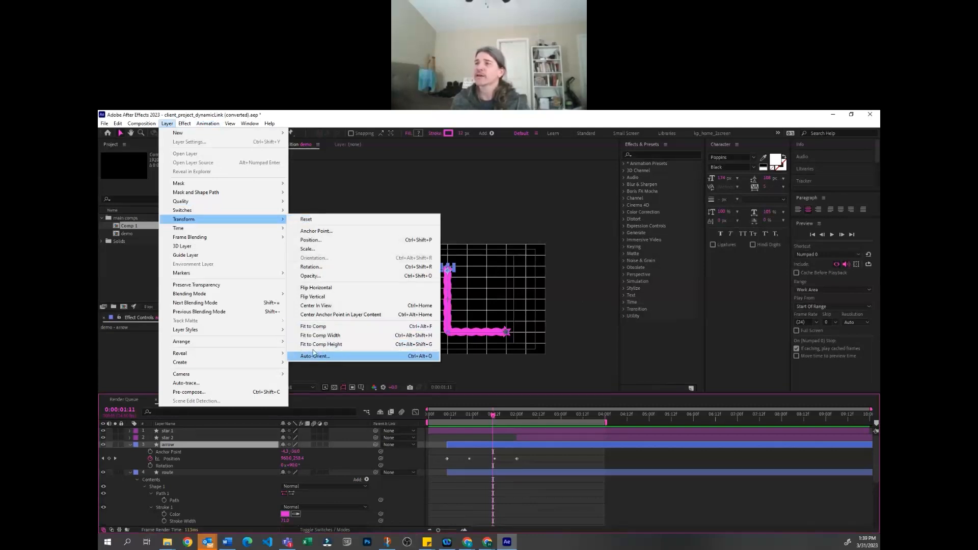
pyautogui.click(527, 368)
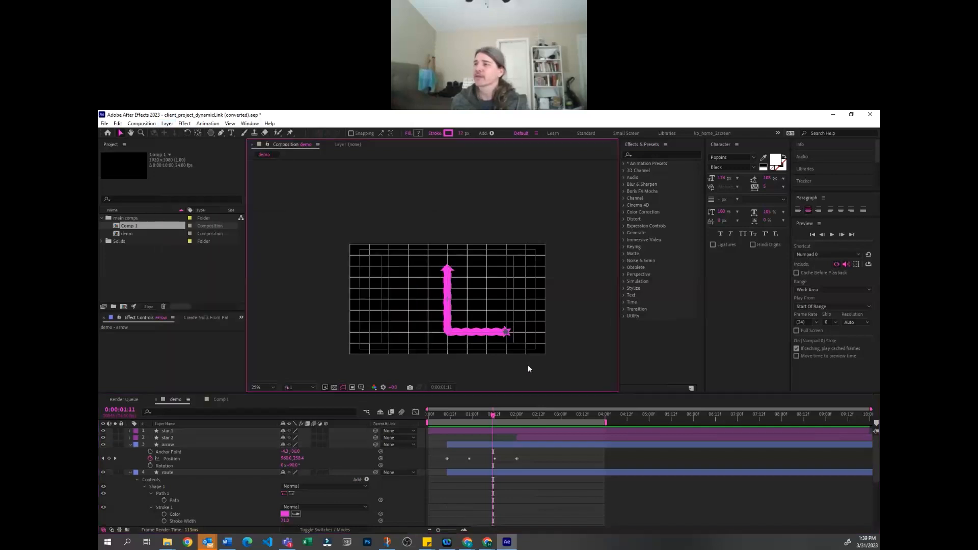
# Collapse the route layer's expanded shape properties so the full layer stack fits in the timeline
pyautogui.click(186, 438)
pyautogui.click(187, 445)
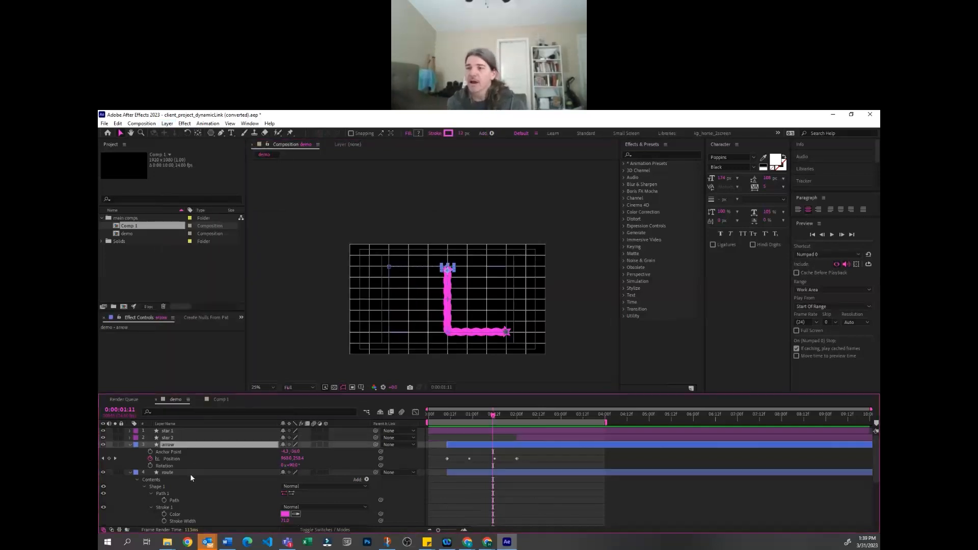
pyautogui.click(190, 473)
pyautogui.click(550, 459)
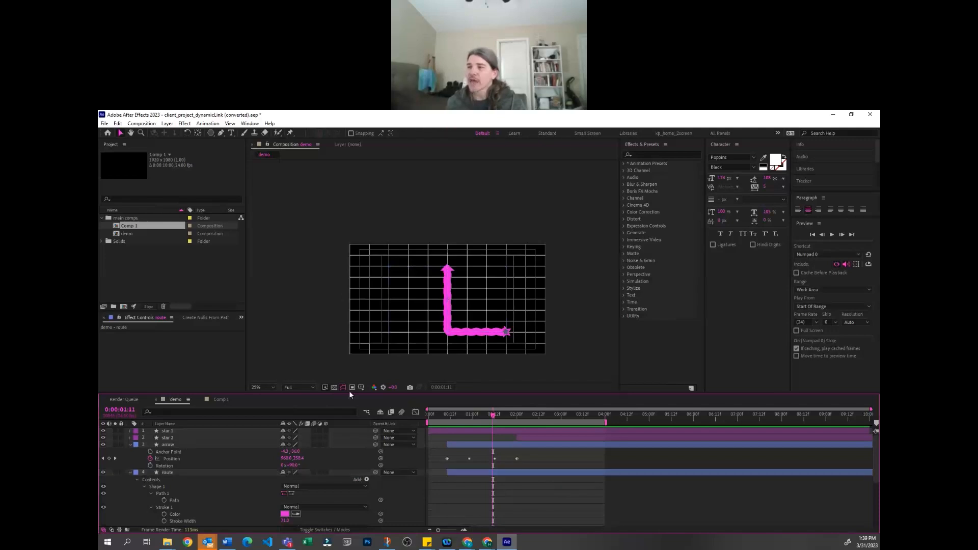
pyautogui.click(161, 444)
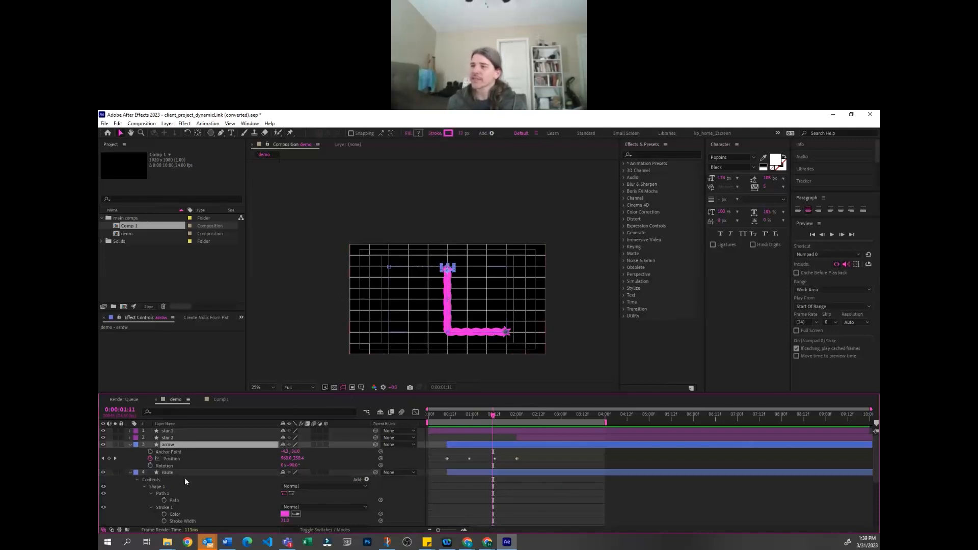
pyautogui.scroll(-2, 184, 478)
pyautogui.click(515, 385)
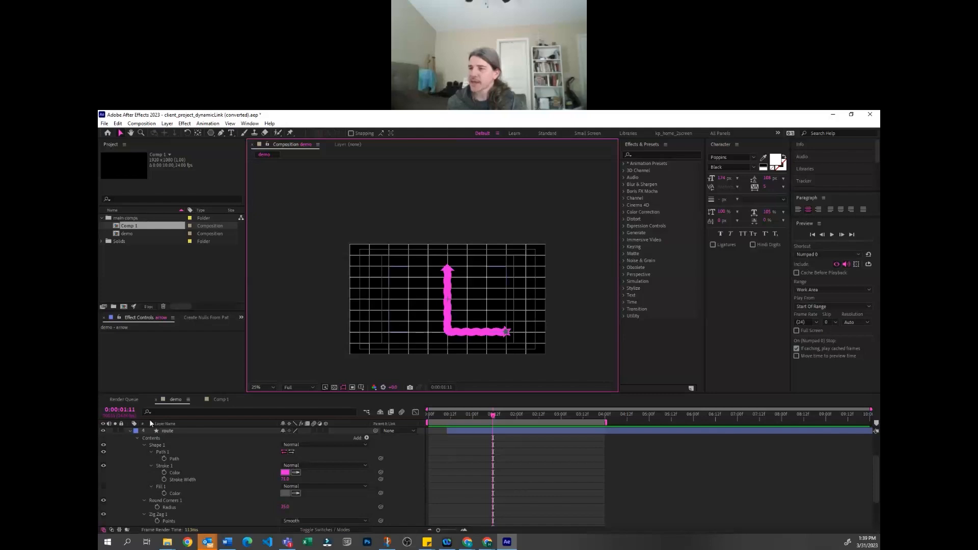
pyautogui.click(131, 430)
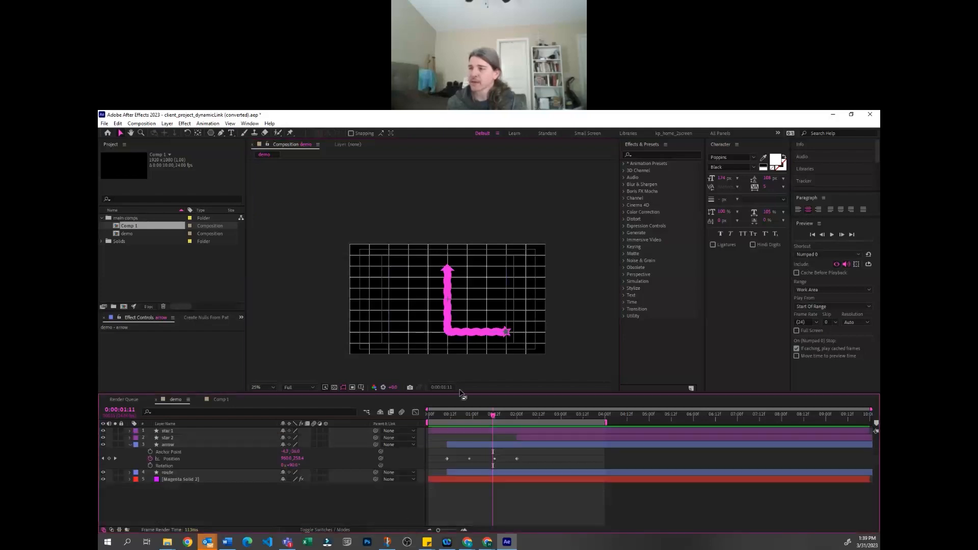
# Copy the arrow layer from the demo composition into Comp 1 and shift it to start at 0:00:00:00
pyautogui.click(216, 400)
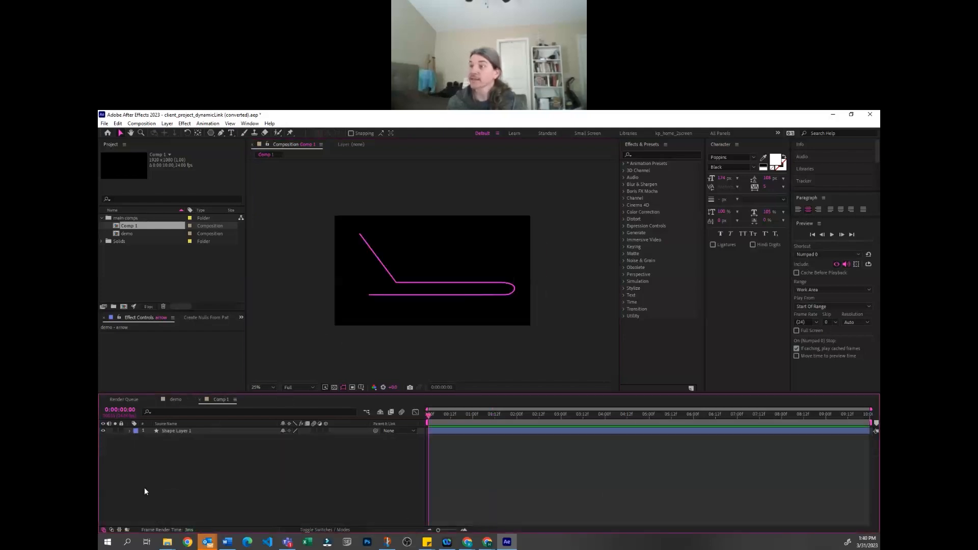
pyautogui.click(174, 399)
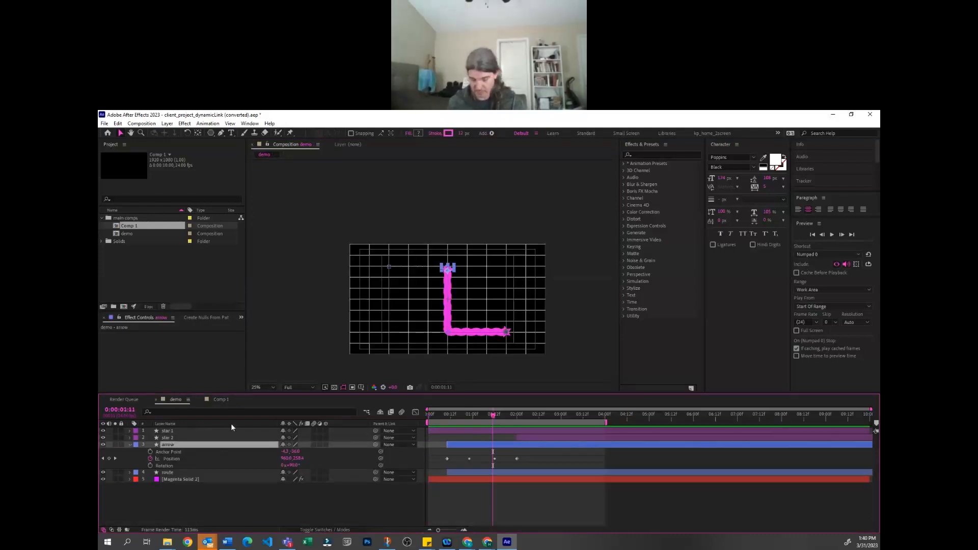
pyautogui.click(220, 399)
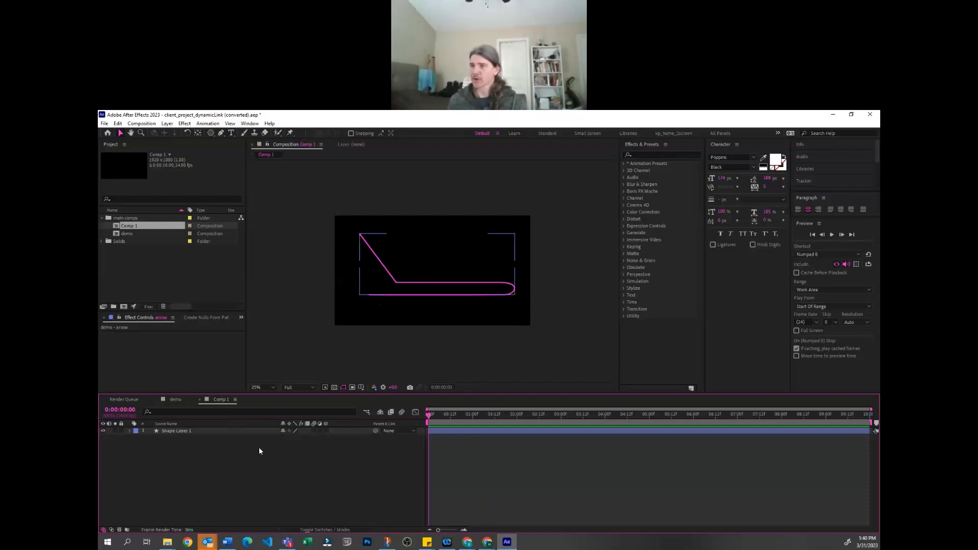
pyautogui.hotkey('ctrl', 'v')
pyautogui.click(223, 465)
pyautogui.click(481, 431)
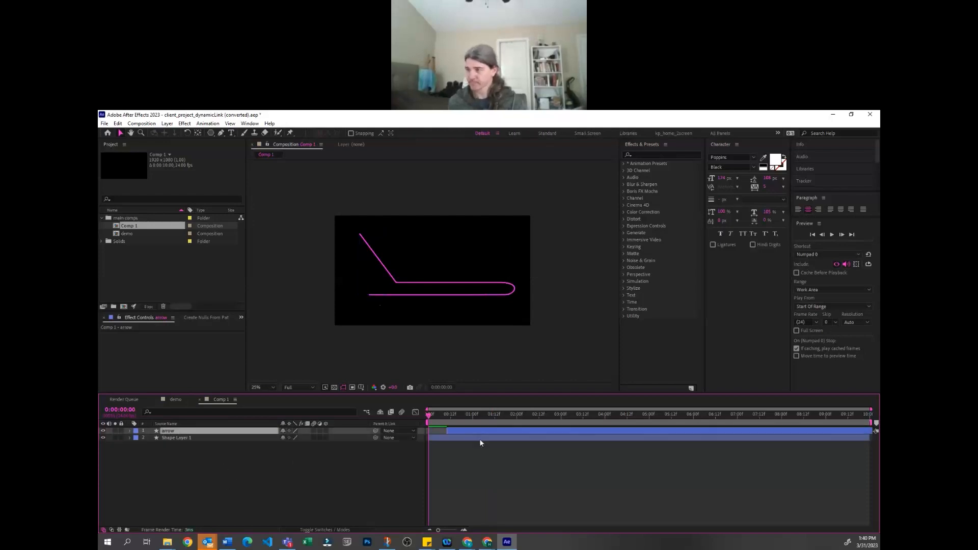
# Reveal the pasted arrow's animated properties and remove all of its Position keyframes
pyautogui.press('u')
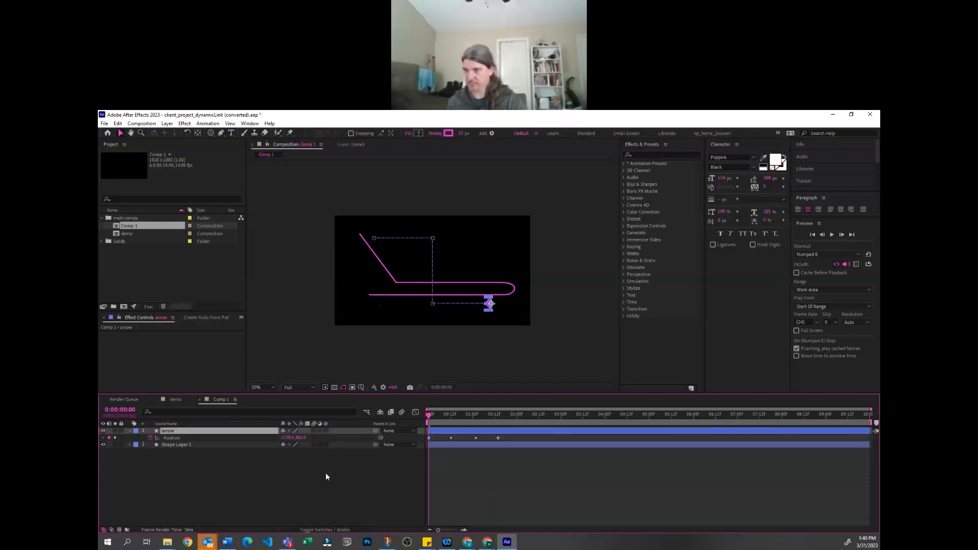
pyautogui.press('u')
pyautogui.press('u')
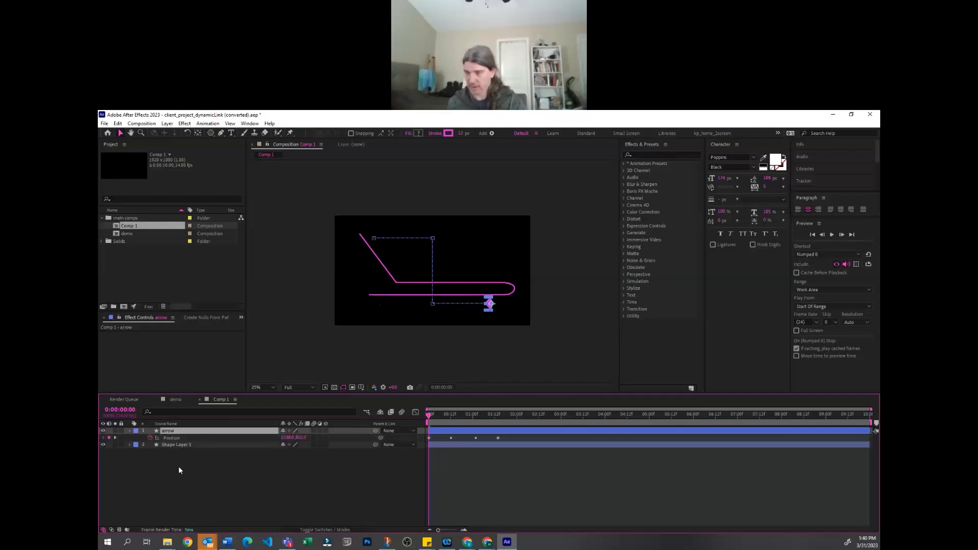
pyautogui.click(151, 436)
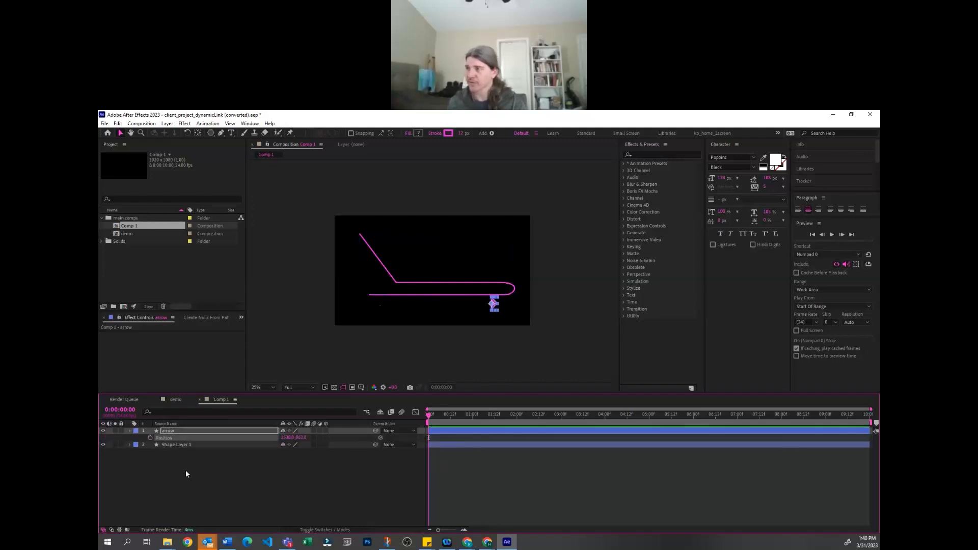
# Copy the Path of Shape Layer 1 and paste it into the arrow layer's Position property so the arrow follows the curve
pyautogui.click(180, 444)
pyautogui.press('u')
pyautogui.press('u')
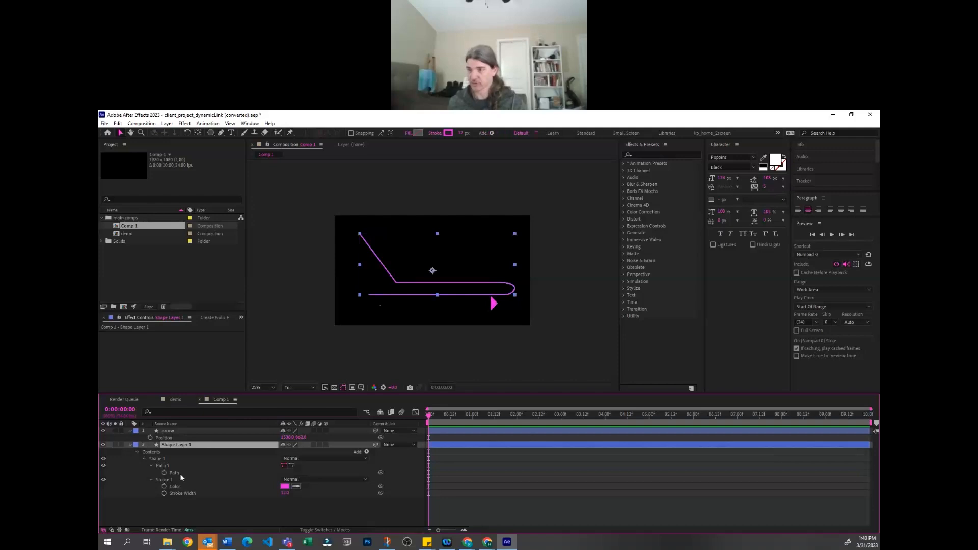
pyautogui.click(174, 473)
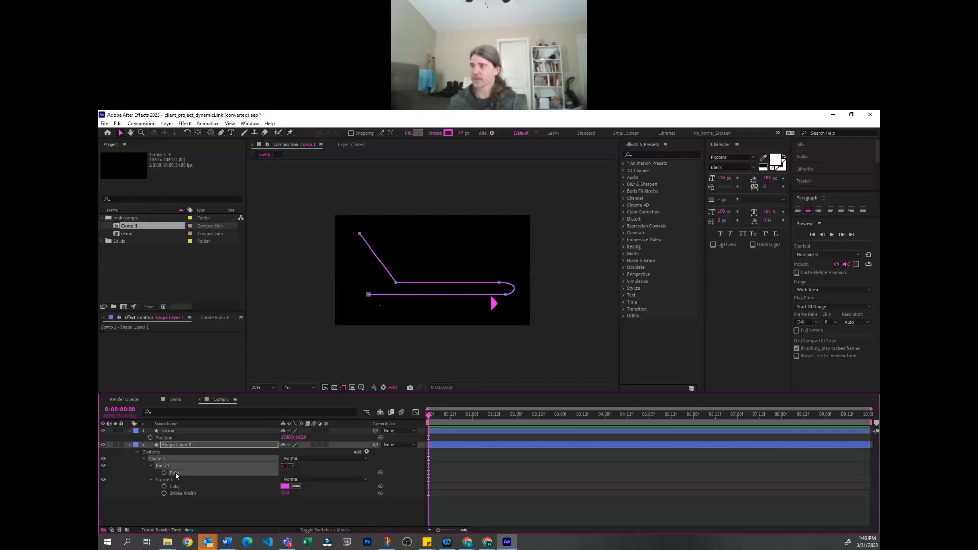
pyautogui.click(173, 435)
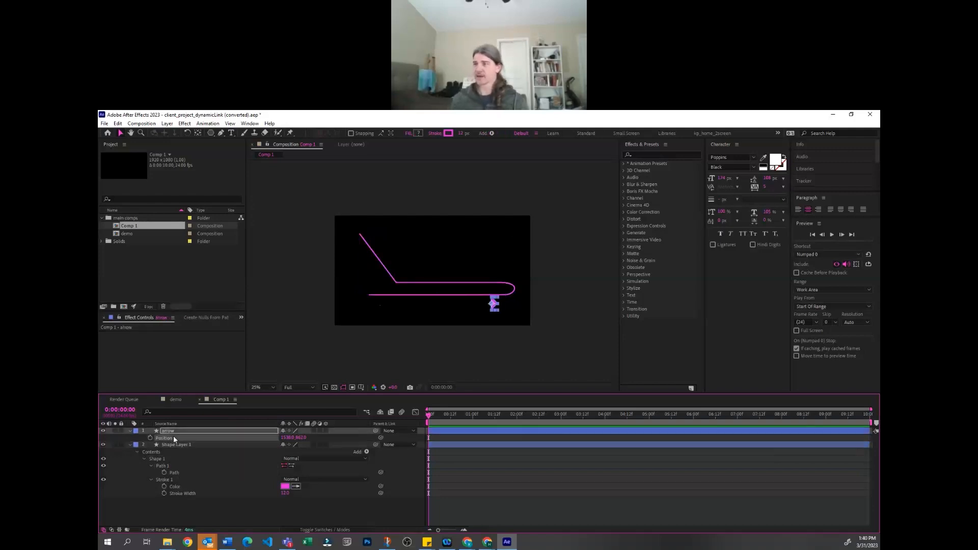
pyautogui.hotkey('ctrl', 'v')
# Preview the arrow's movement and scrub through its turn around the curved end of the path
pyautogui.press('space')
pyautogui.moveTo(511, 412); pyautogui.dragTo(468, 411)
pyautogui.click(475, 444)
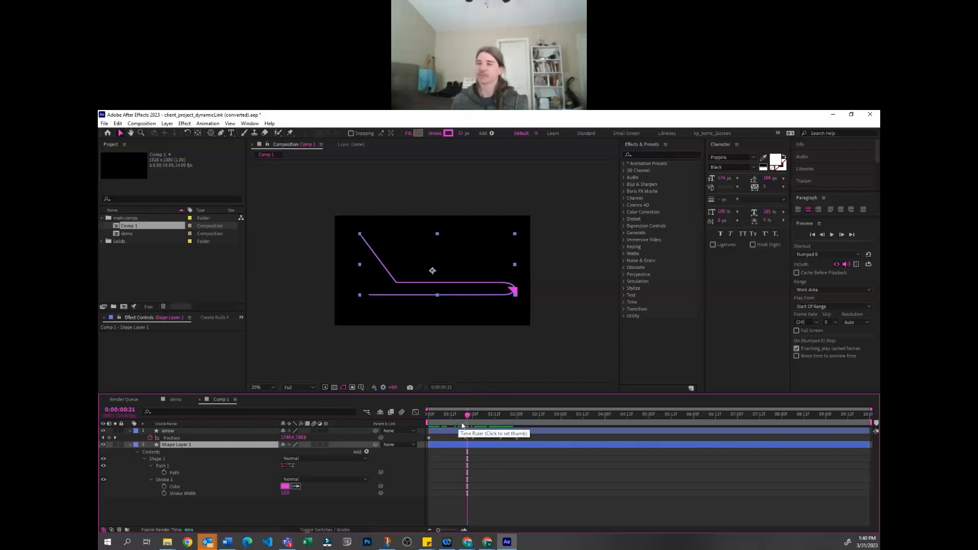
pyautogui.moveTo(454, 421)
pyautogui.mouseDown()
pyautogui.moveTo(435, 421)
pyautogui.moveTo(476, 420)
pyautogui.moveTo(465, 422)
pyautogui.mouseUp()
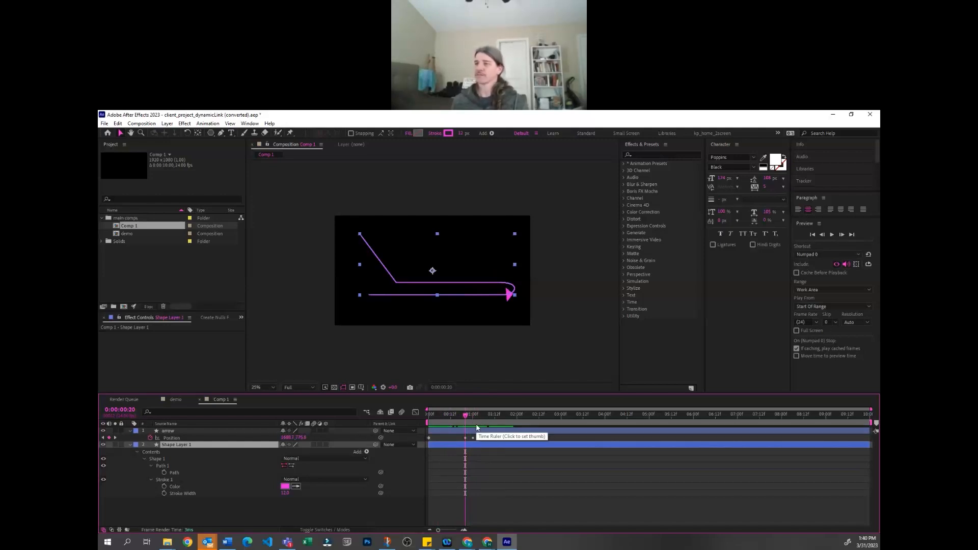
# Add Trim Paths to Shape Layer 1 and expand its settings
pyautogui.click(366, 452)
pyautogui.click(400, 414)
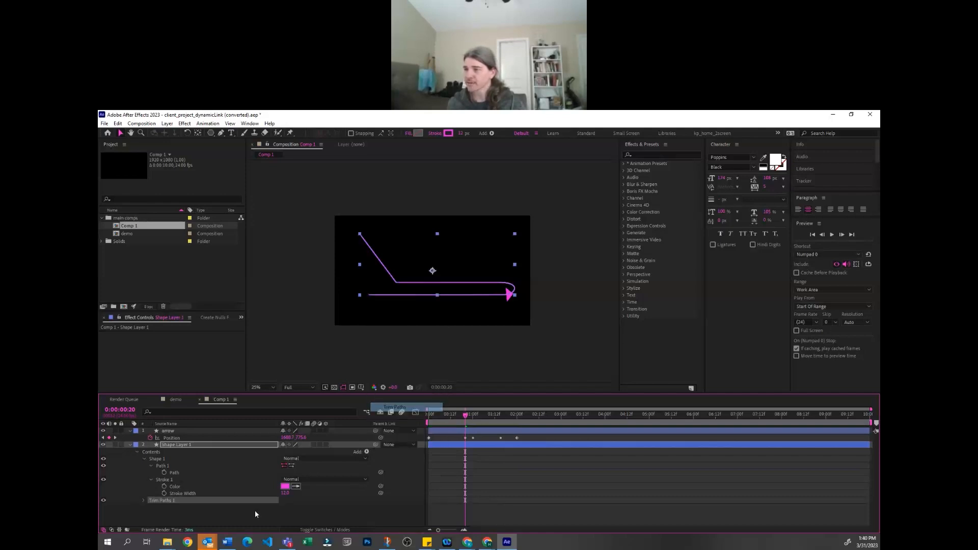
pyautogui.click(144, 500)
pyautogui.scroll(-1, 414, 468)
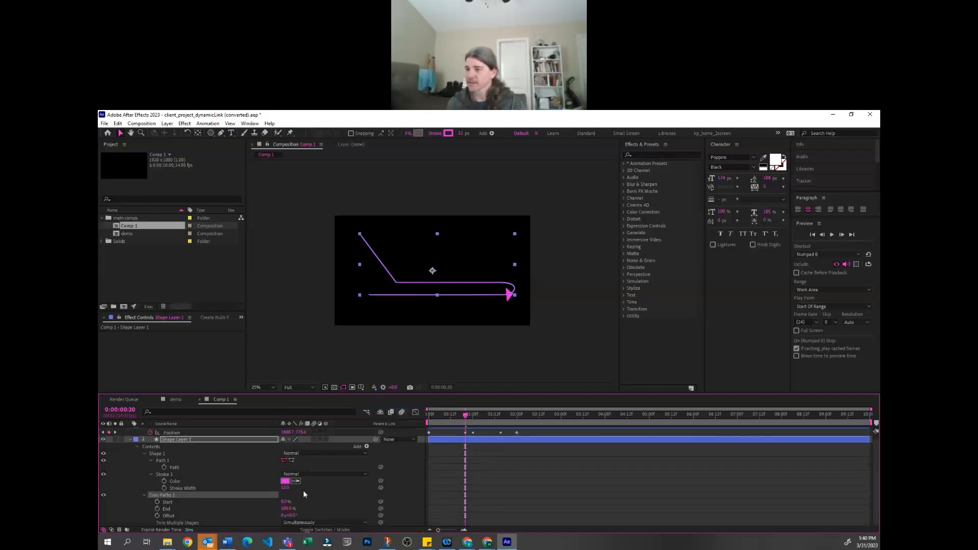
# Keyframe the Trim Paths End from 0% at 0:00:00:00 to 100% at 0:00:02:00 and preview the line drawing on
pyautogui.moveTo(465, 415); pyautogui.dragTo(428, 415)
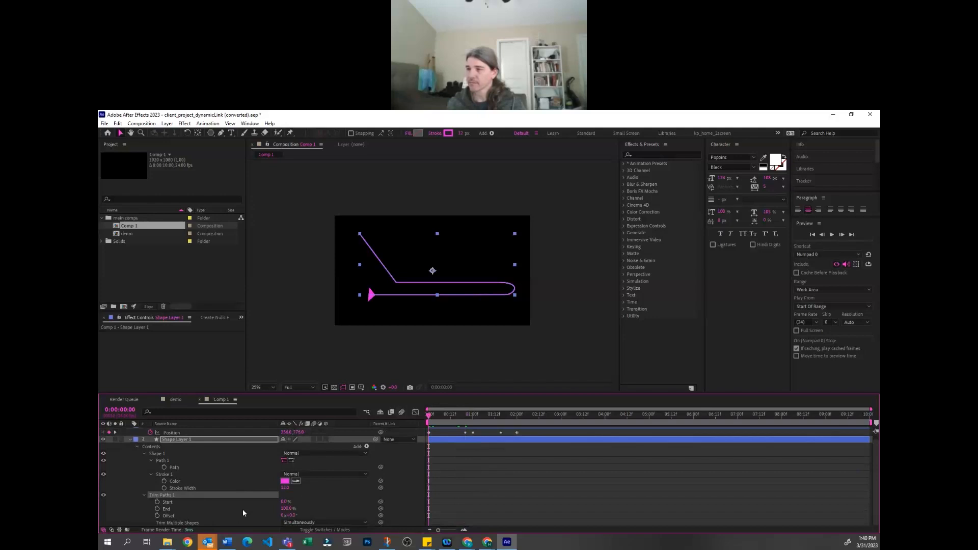
pyautogui.moveTo(286, 508); pyautogui.dragTo(219, 517)
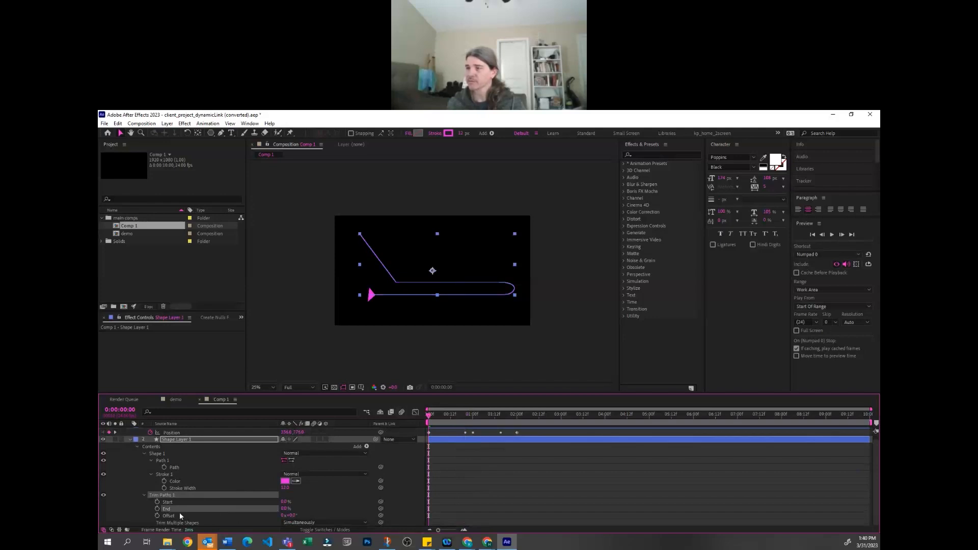
pyautogui.click(157, 509)
pyautogui.click(516, 415)
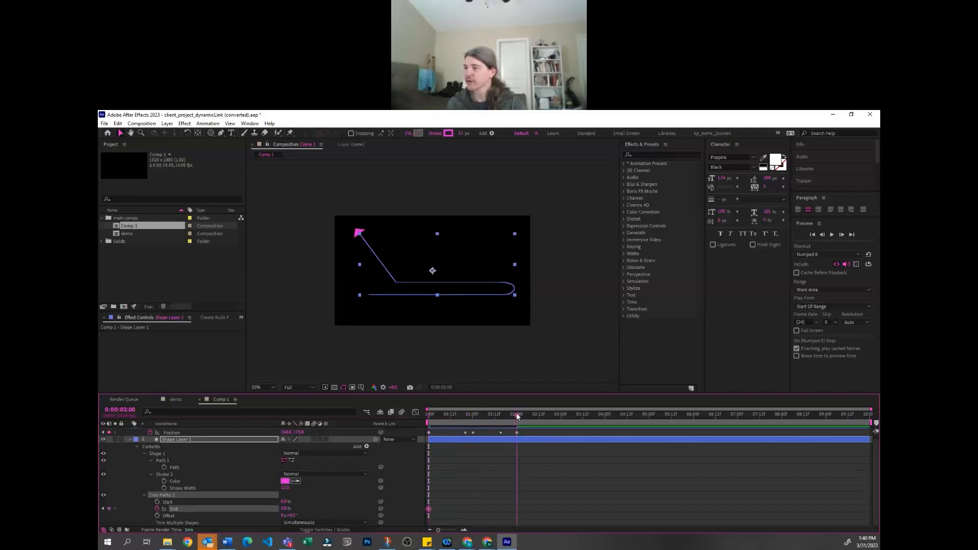
pyautogui.write('100')
pyautogui.press('Return')
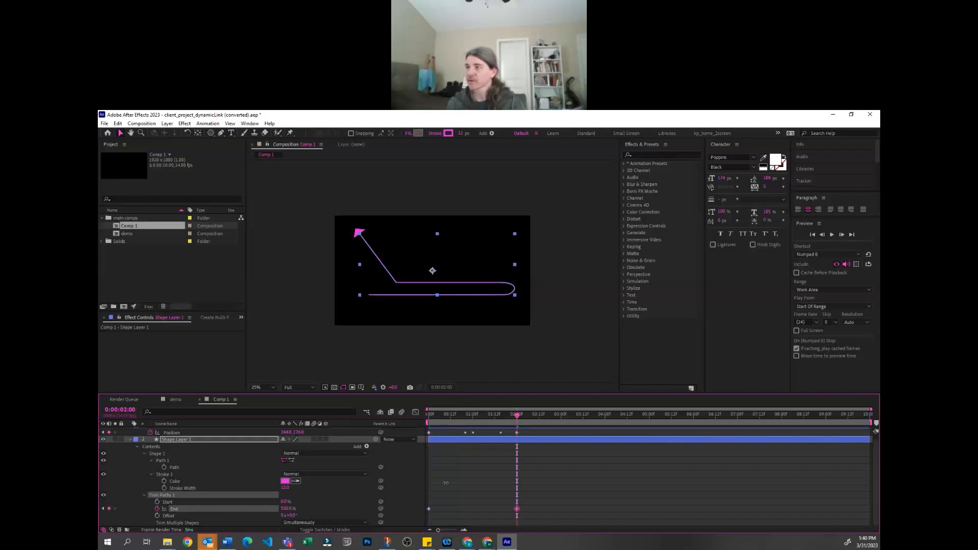
pyautogui.click(603, 481)
pyautogui.press('space')
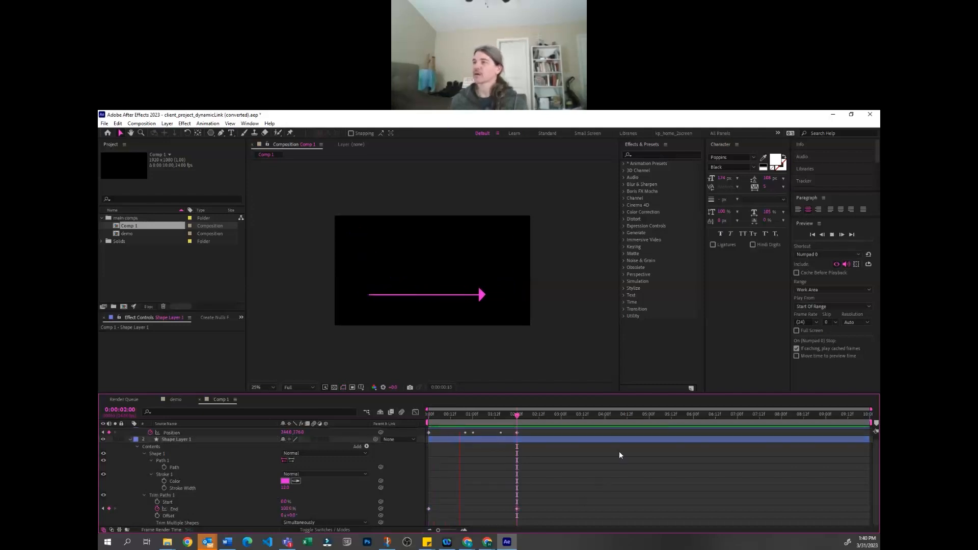
pyautogui.press('space')
# Stretch the arrow's Position and the path's End keyframes proportionally to finish at 0:00:04:11, and preview the slower animation
pyautogui.hotkey('ctrl', 'a')
pyautogui.press('u')
pyautogui.press('u')
pyautogui.click(532, 476)
pyautogui.moveTo(528, 437); pyautogui.dragTo(624, 452)
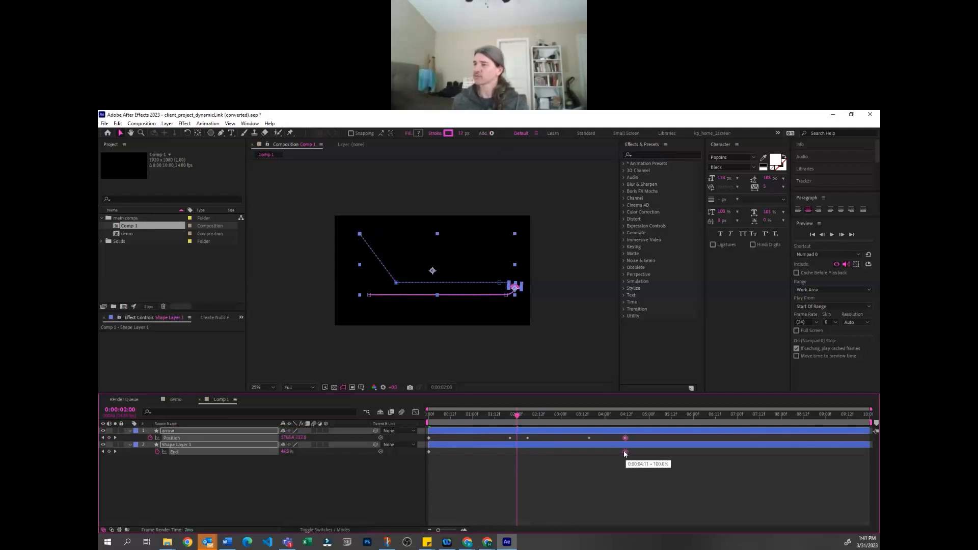
pyautogui.press('space')
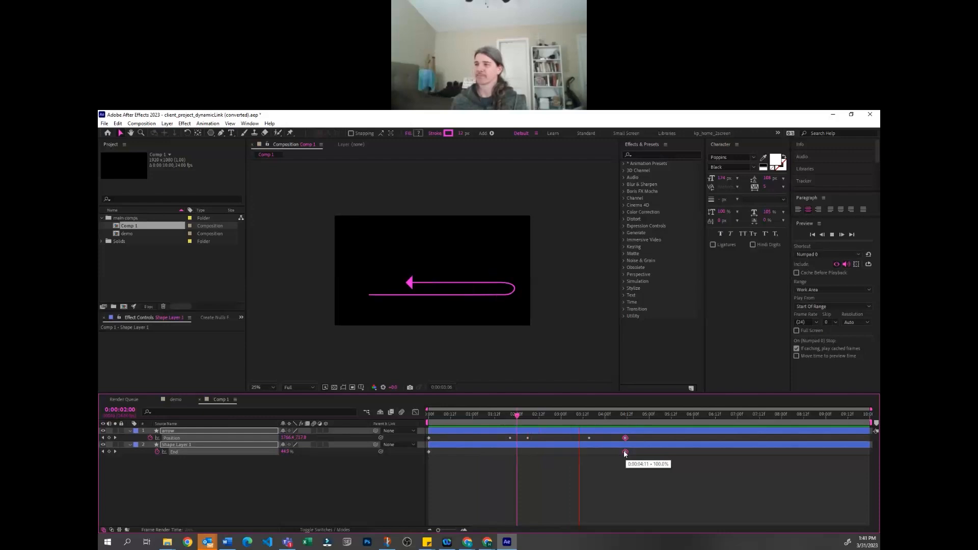
pyautogui.press('space')
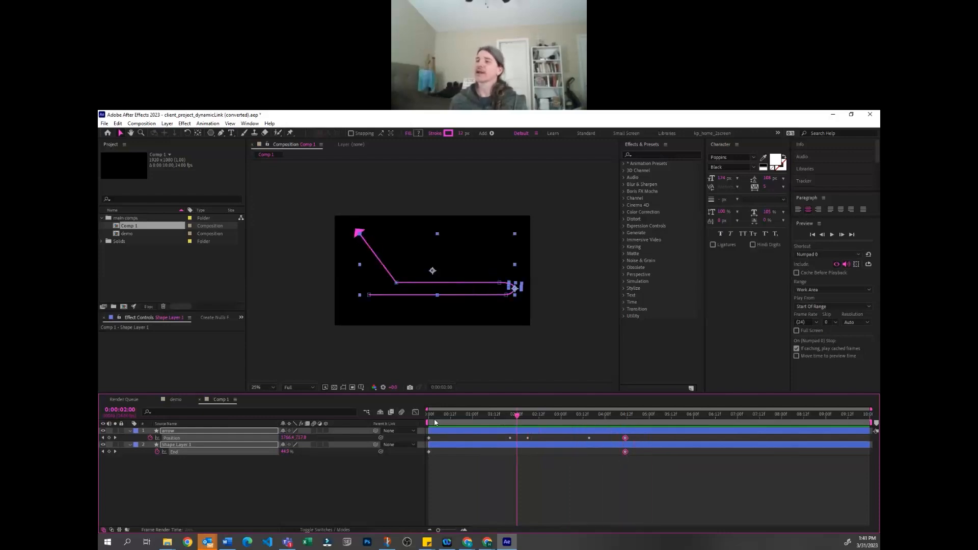
pyautogui.click(253, 489)
pyautogui.click(150, 252)
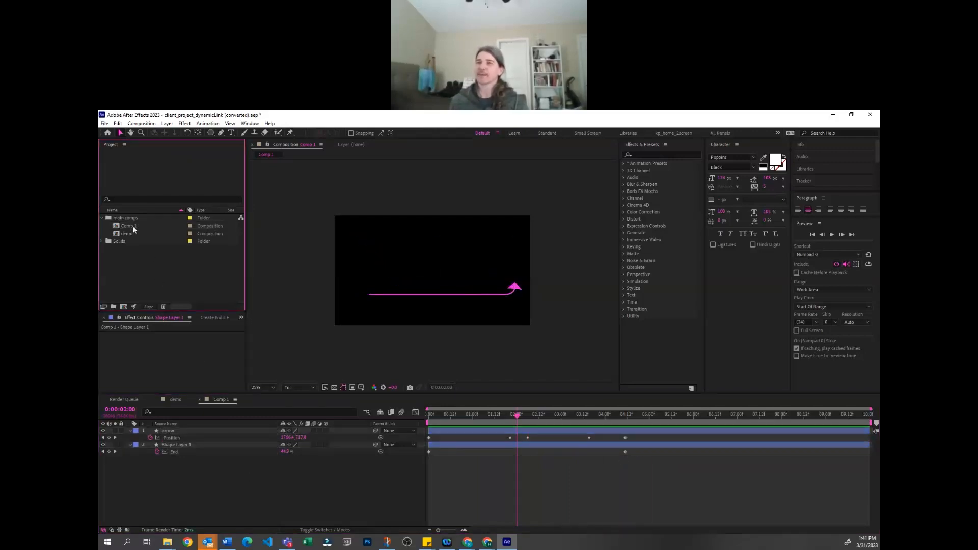
pyautogui.click(497, 479)
pyautogui.moveTo(451, 414); pyautogui.dragTo(519, 415)
pyautogui.click(152, 290)
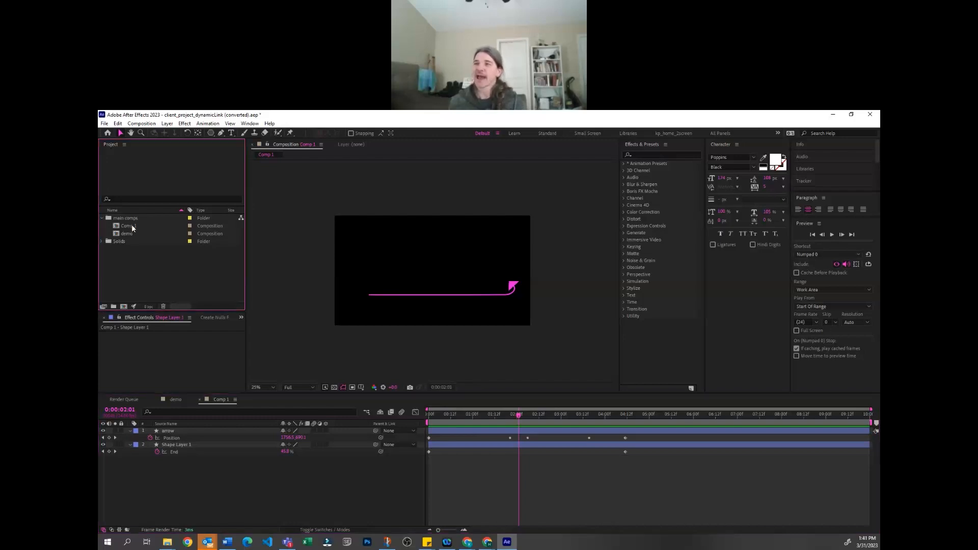
pyautogui.click(132, 226)
pyautogui.click(138, 248)
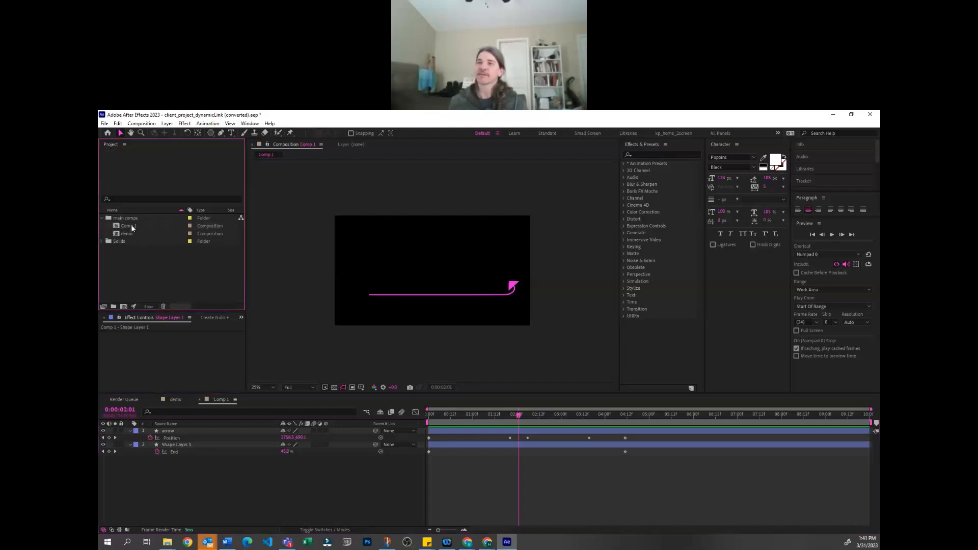
pyautogui.click(131, 226)
pyautogui.click(129, 249)
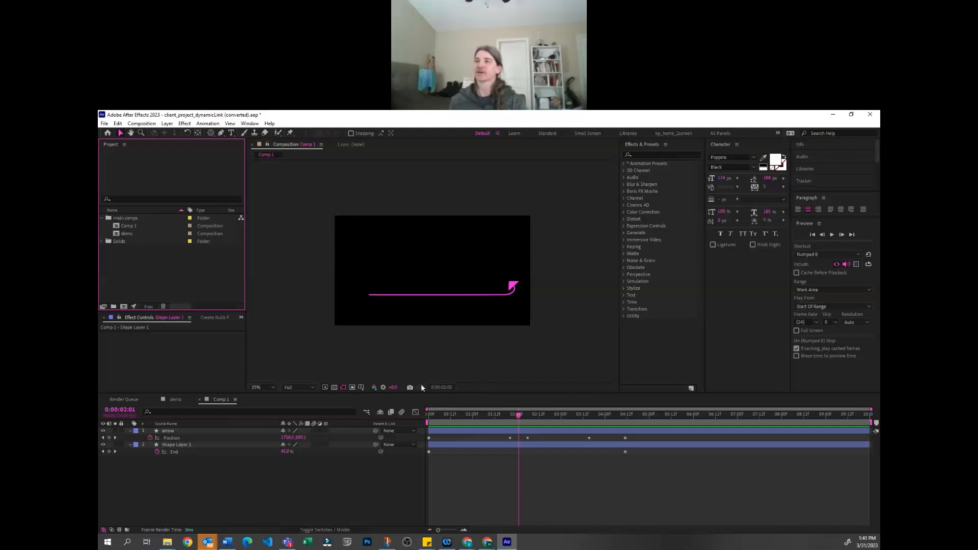
pyautogui.click(372, 514)
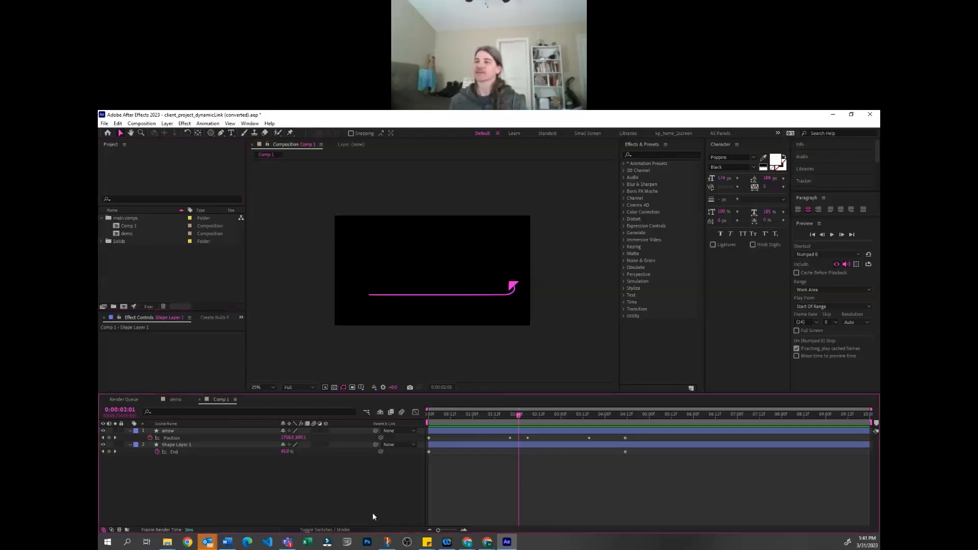
pyautogui.click(176, 399)
pyautogui.click(476, 507)
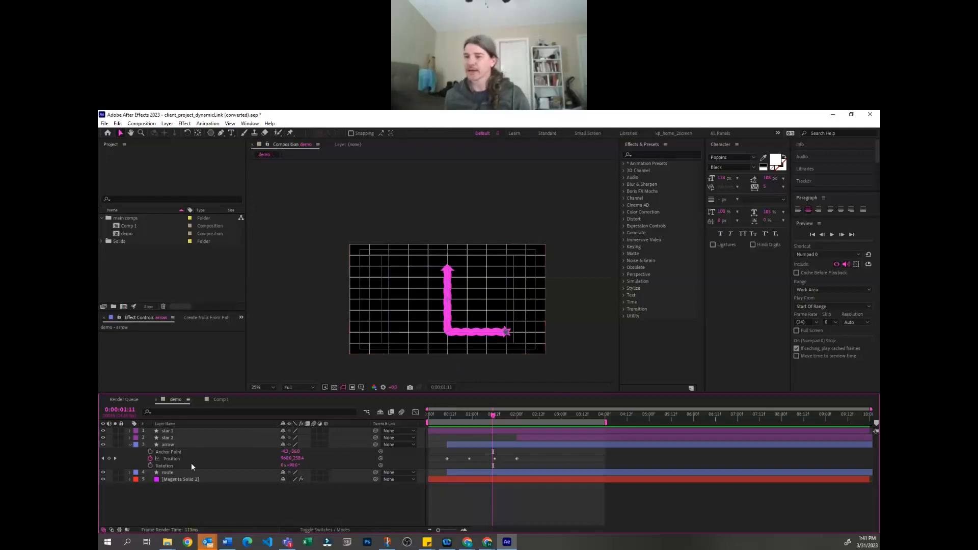
pyautogui.click(198, 362)
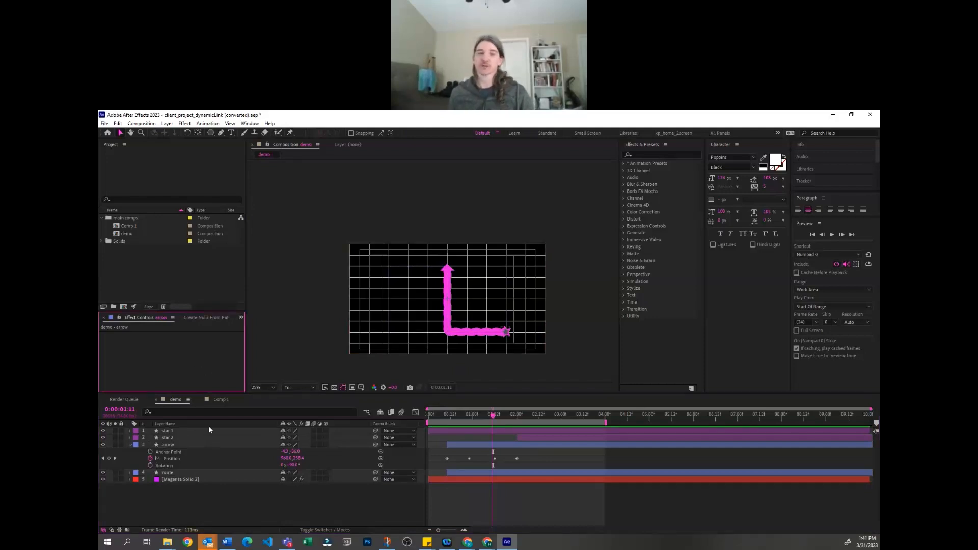
pyautogui.click(219, 399)
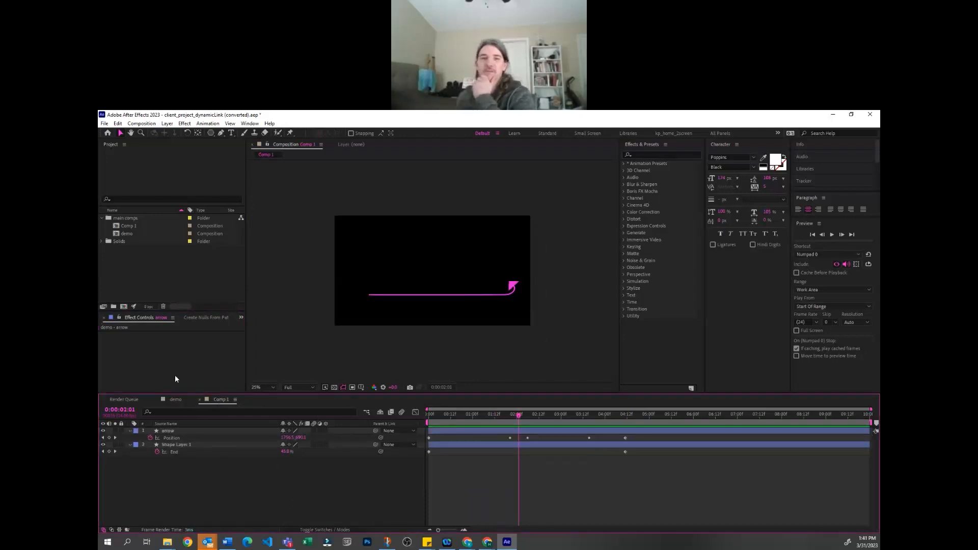
pyautogui.click(175, 399)
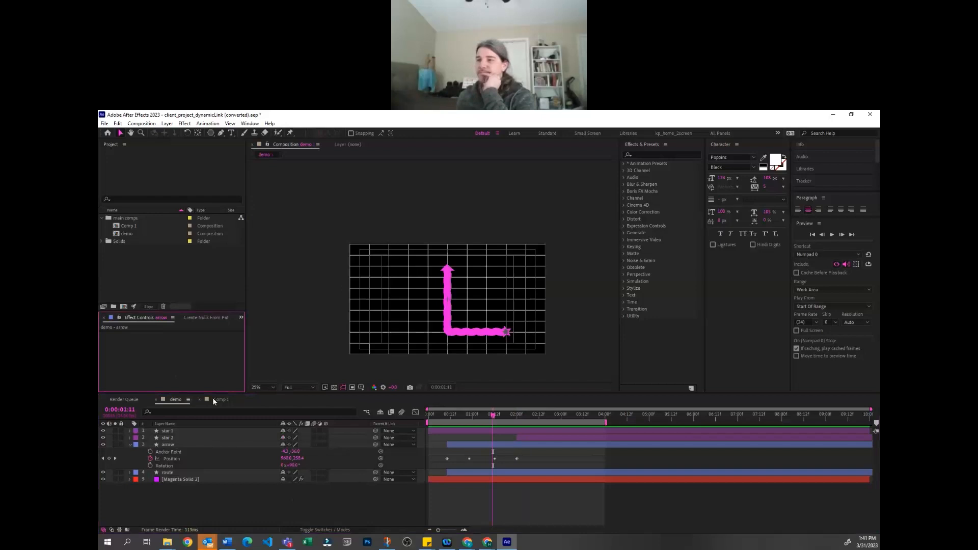
pyautogui.click(254, 517)
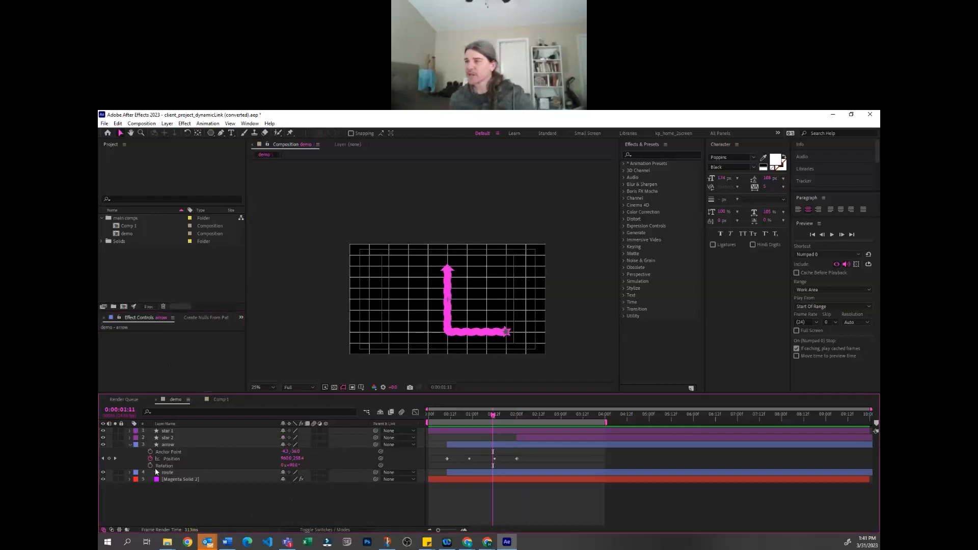
pyautogui.click(185, 472)
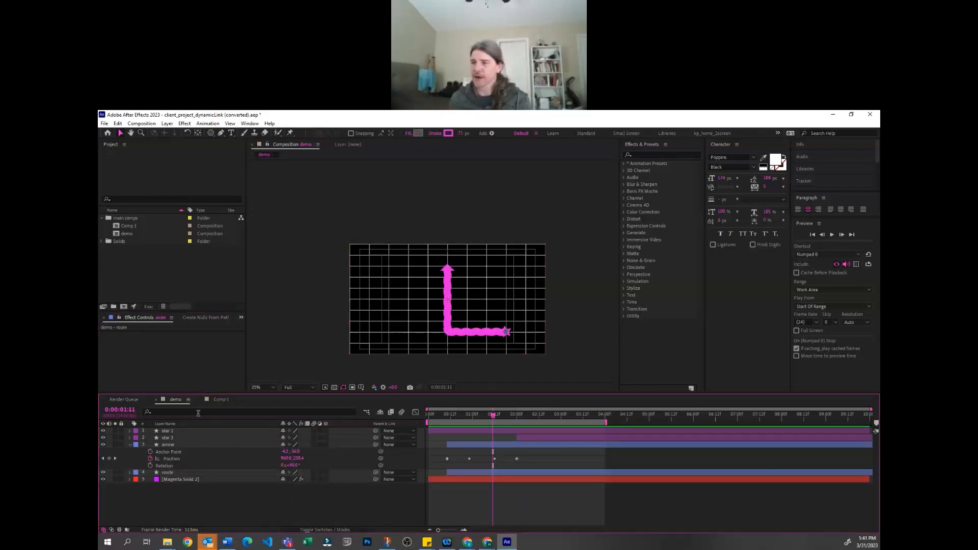
# Return to Comp 1 and duplicate Shape Layer 1
pyautogui.click(219, 400)
pyautogui.click(192, 444)
pyautogui.click(199, 458)
pyautogui.click(189, 445)
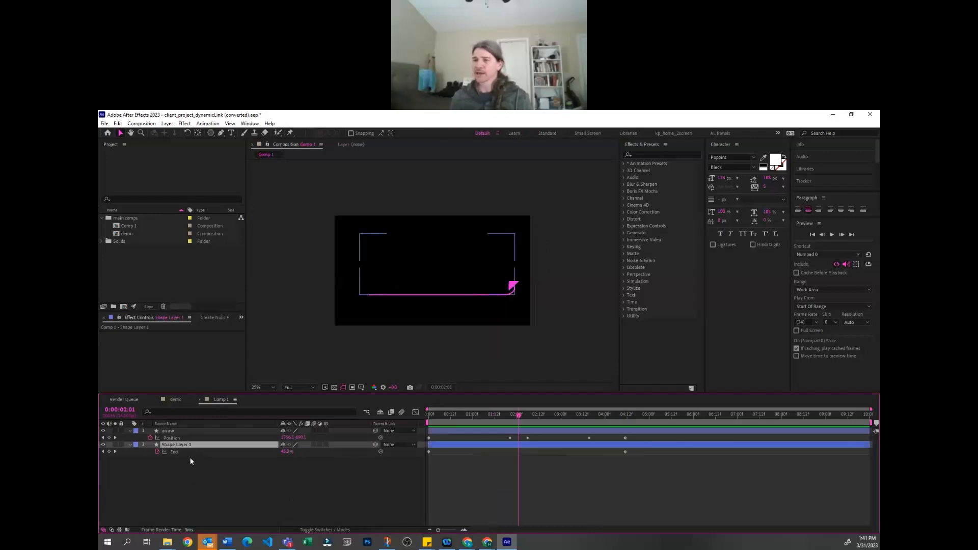
pyautogui.click(221, 465)
pyautogui.press('.')
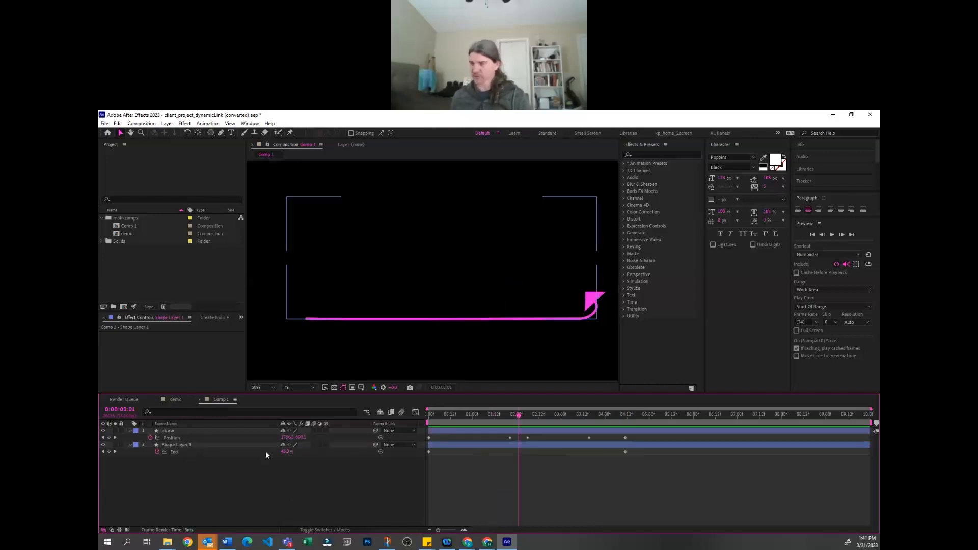
pyautogui.click(194, 444)
pyautogui.hotkey('ctrl', 'd')
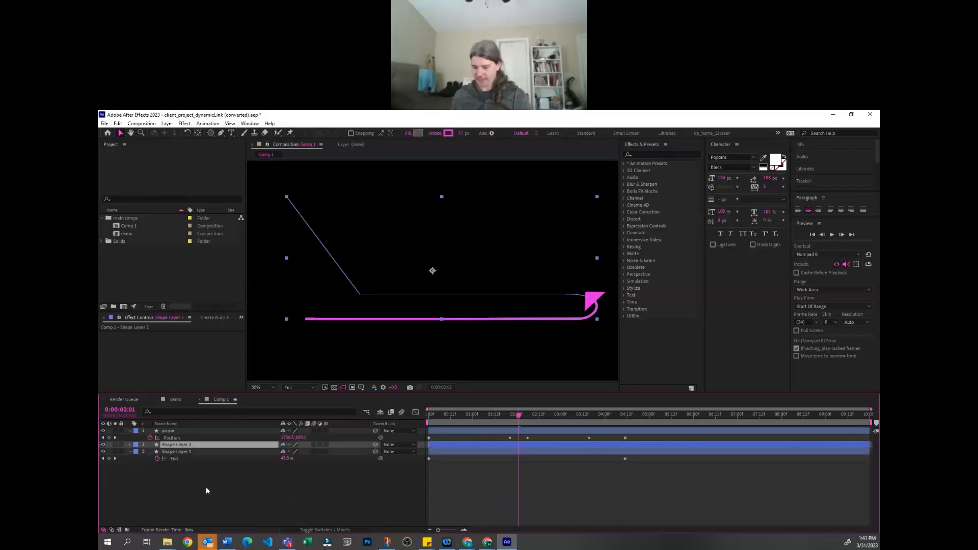
# Reveal the duplicated shape layer's modified properties and add Offset Paths to its contents
pyautogui.press('u')
pyautogui.press('u')
pyautogui.click(361, 453)
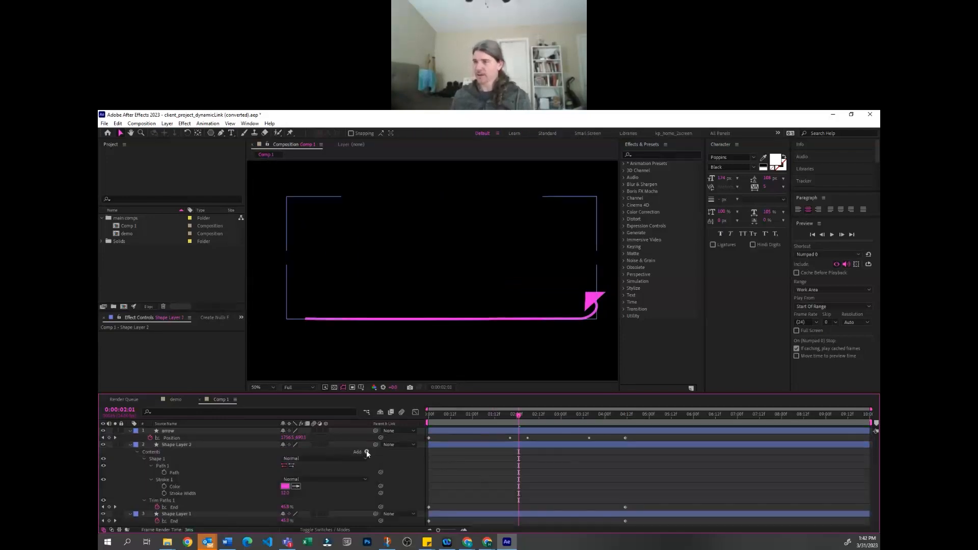
pyautogui.click(366, 451)
pyautogui.click(402, 372)
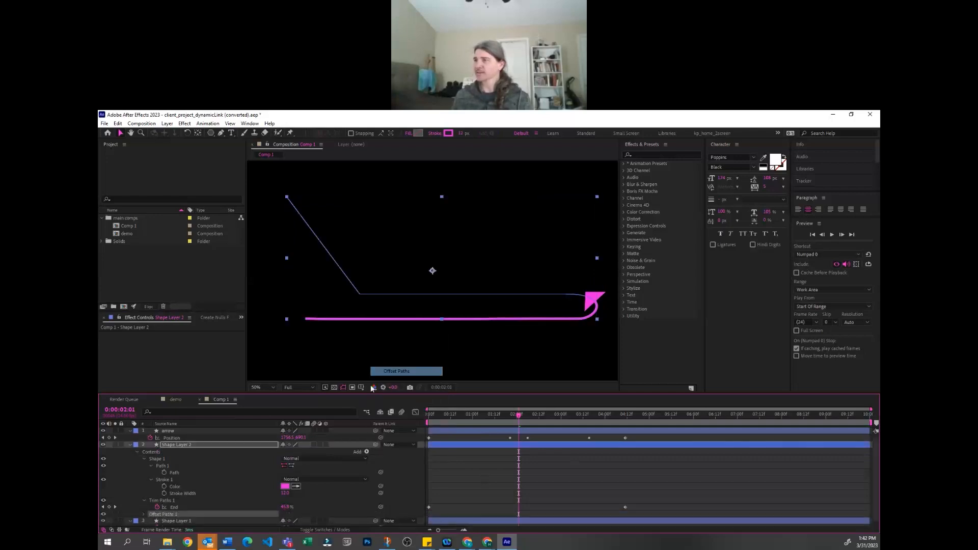
# Solo the duplicated layer, set its Offset Paths amount to about 63, and scrub back to check the outline
pyautogui.click(116, 444)
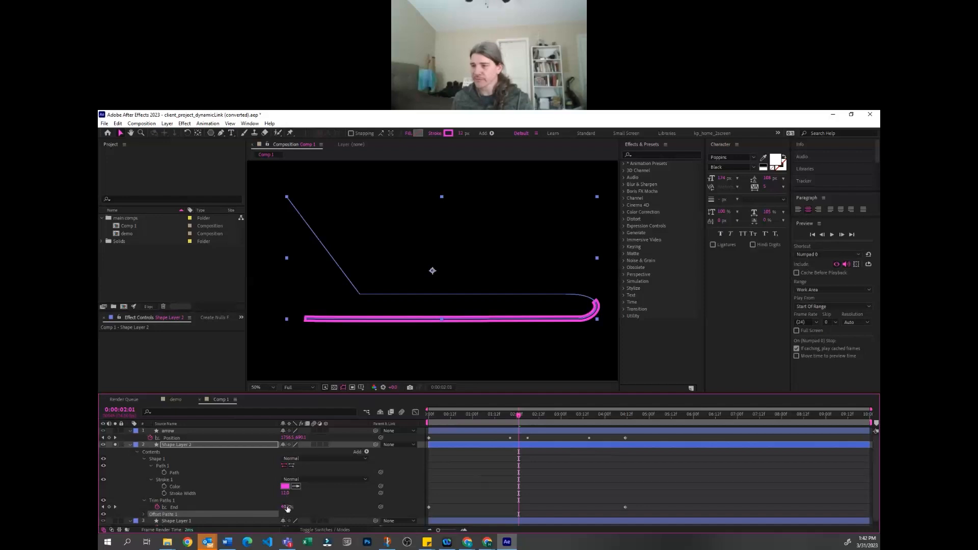
pyautogui.click(143, 514)
pyautogui.scroll(-2, 191, 485)
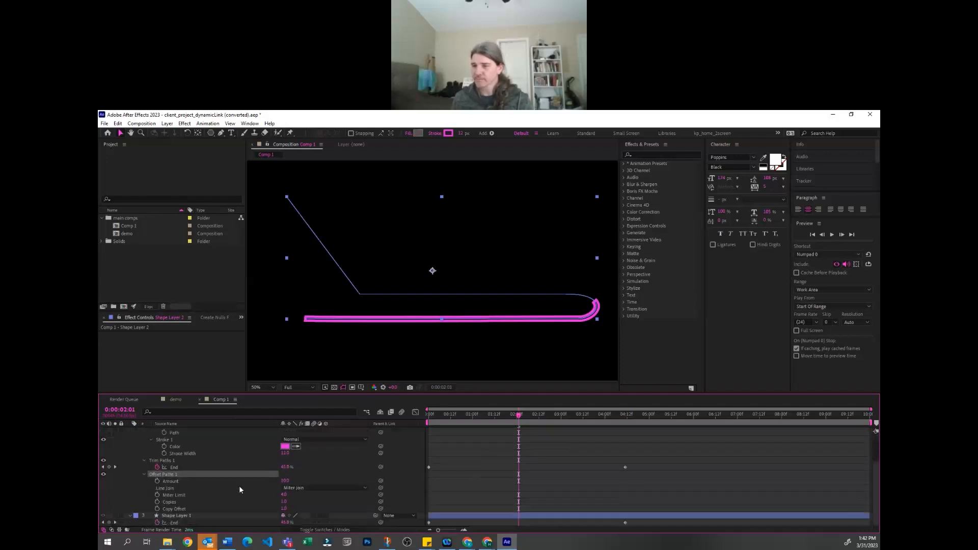
pyautogui.moveTo(287, 480); pyautogui.dragTo(306, 482)
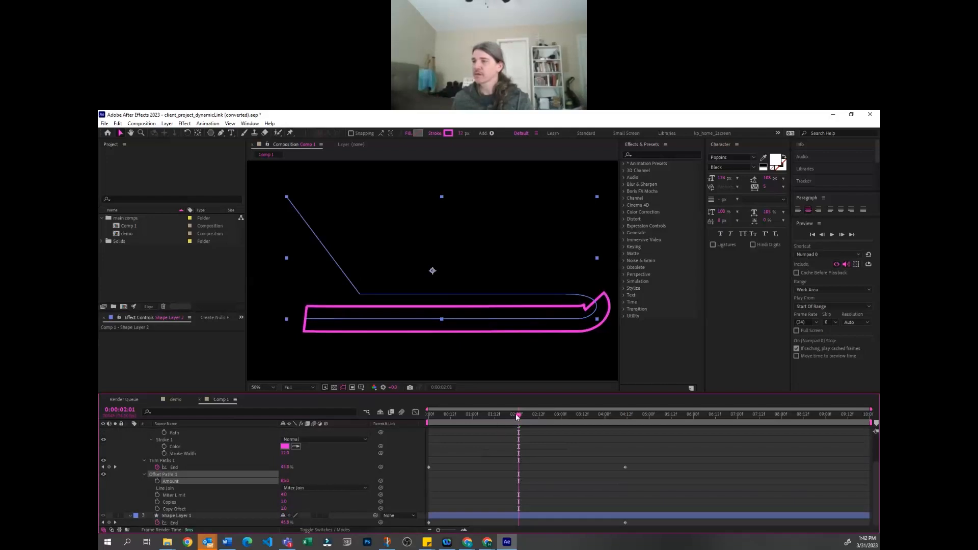
pyautogui.moveTo(514, 416); pyautogui.dragTo(461, 421)
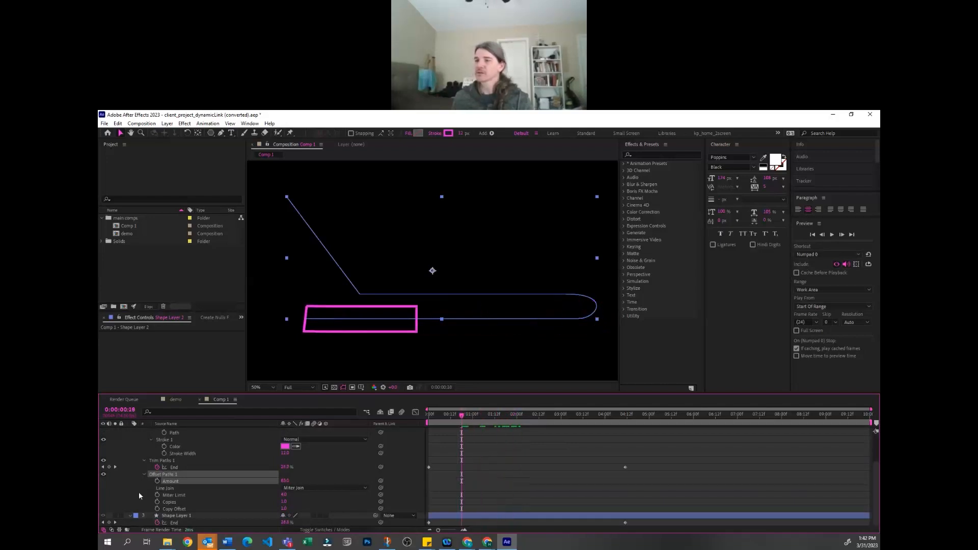
# Turn off solo on the duplicated shape layer and preview the outline together with the arrow and original path
pyautogui.scroll(2, 104, 462)
pyautogui.click(115, 444)
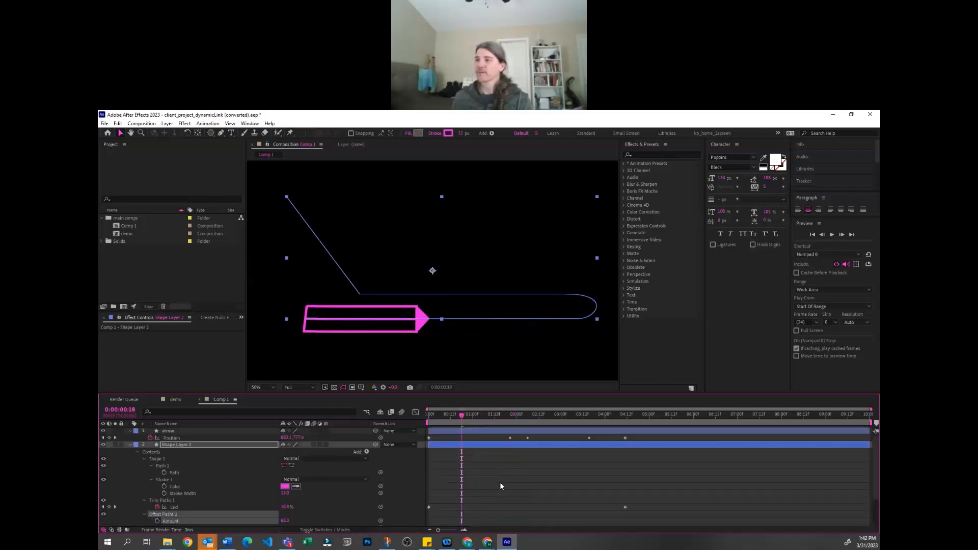
pyautogui.click(727, 457)
pyautogui.press('space')
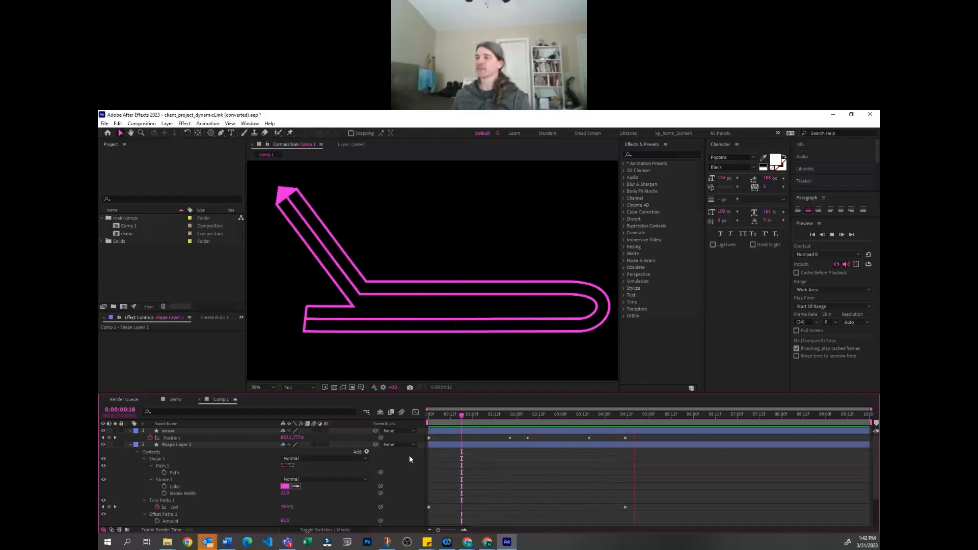
pyautogui.press('space')
# Add a Fill to Shape Layer 2's contents and expand its properties
pyautogui.click(172, 437)
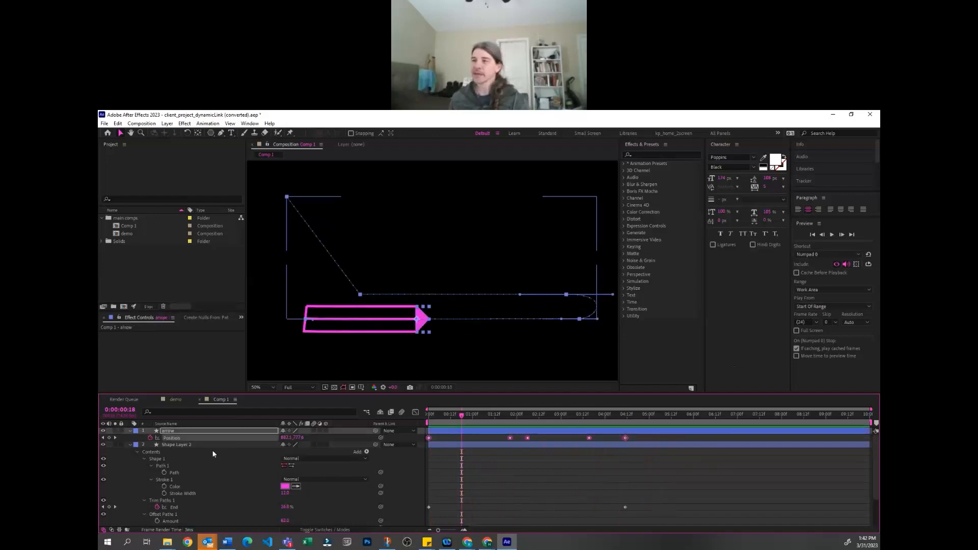
pyautogui.click(191, 445)
pyautogui.scroll(-2, 199, 469)
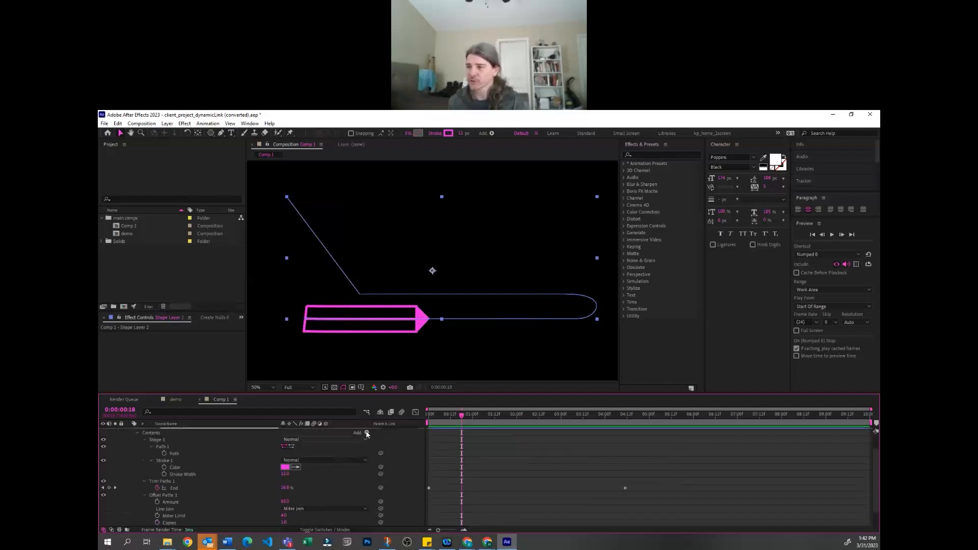
pyautogui.click(367, 434)
pyautogui.click(405, 304)
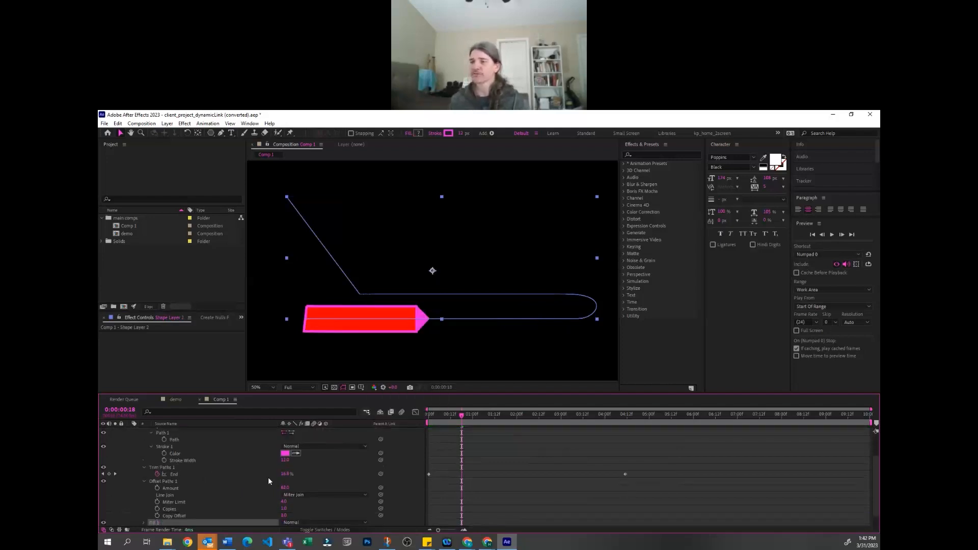
pyautogui.scroll(-1, 143, 508)
pyautogui.click(144, 508)
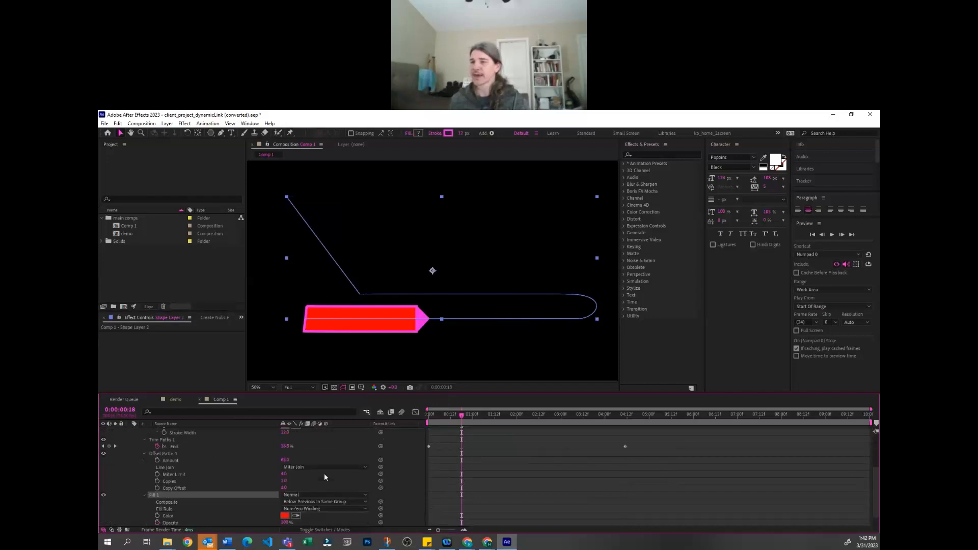
# Set the new fill's color to cyan and its opacity to about 10%
pyautogui.scroll(-2, 286, 507)
pyautogui.click(285, 502)
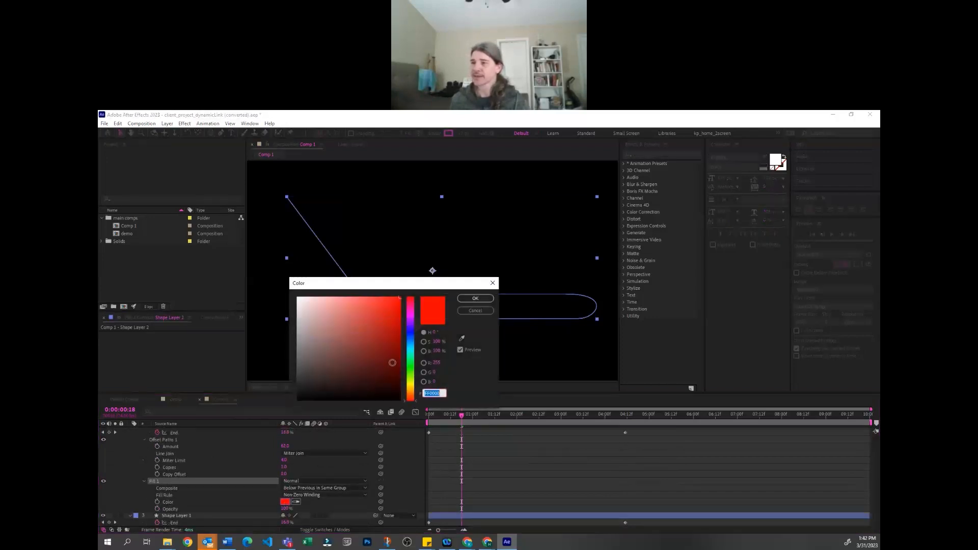
pyautogui.click(409, 350)
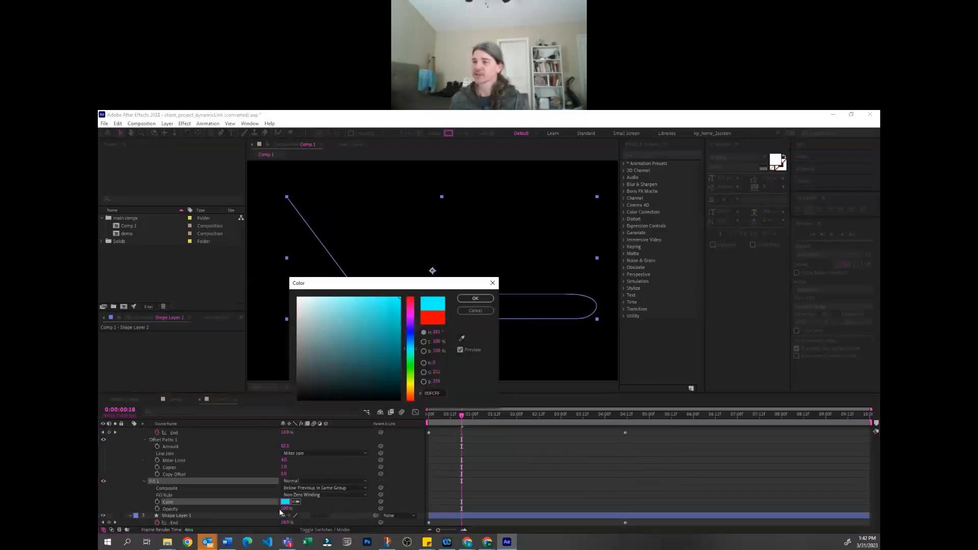
pyautogui.click(475, 299)
pyautogui.moveTo(284, 509); pyautogui.dragTo(255, 523)
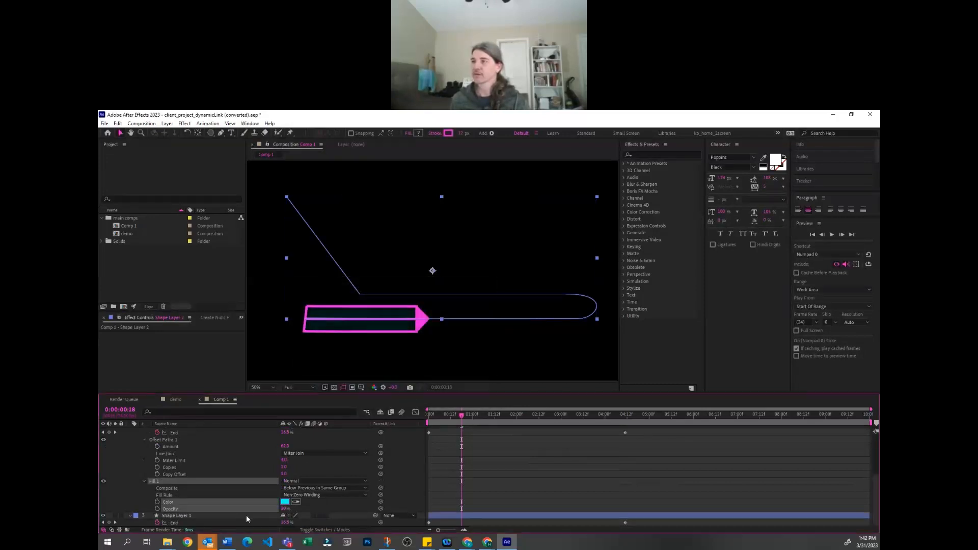
# Preview the filled outline and reduce Shape Layer 2's Offset Paths amount to about 26
pyautogui.press('space')
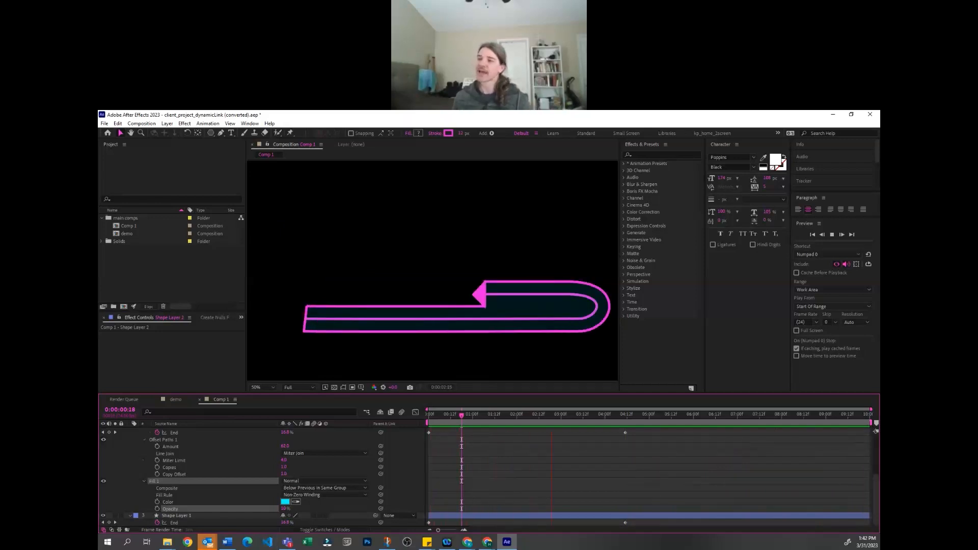
pyautogui.scroll(3, 270, 479)
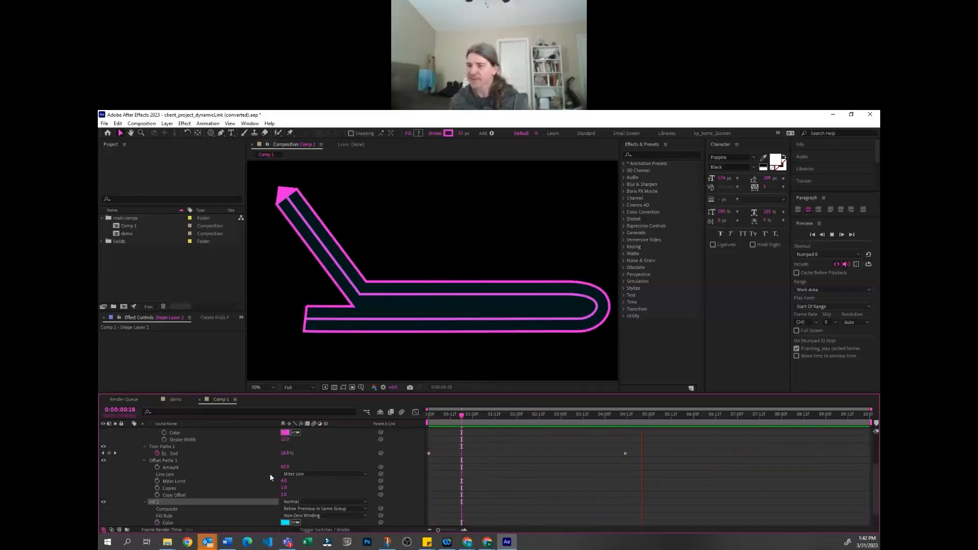
pyautogui.moveTo(286, 491)
pyautogui.mouseDown()
pyautogui.moveTo(270, 507)
pyautogui.moveTo(281, 504)
pyautogui.mouseUp()
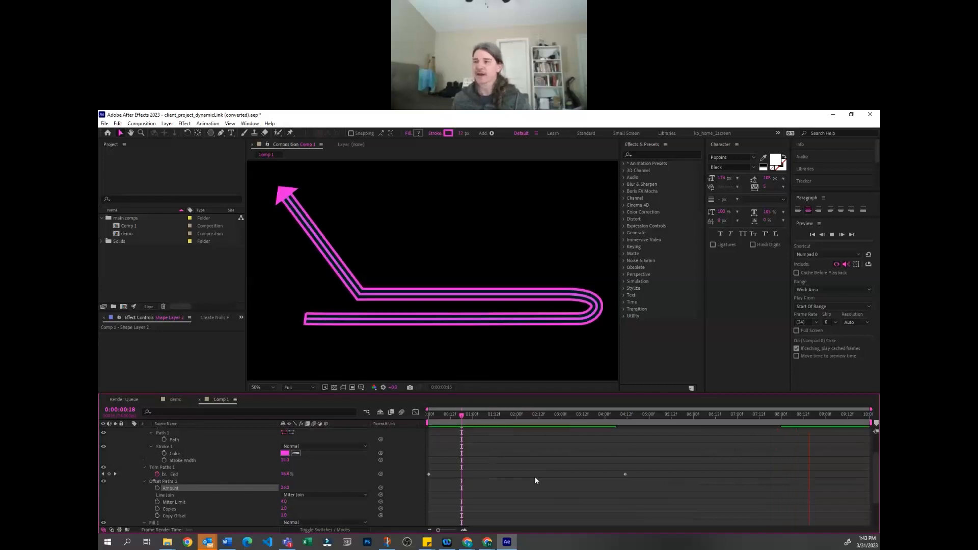
# Duplicate Shape Layer 2 and change the copy's fill color to orange
pyautogui.scroll(3, 149, 434)
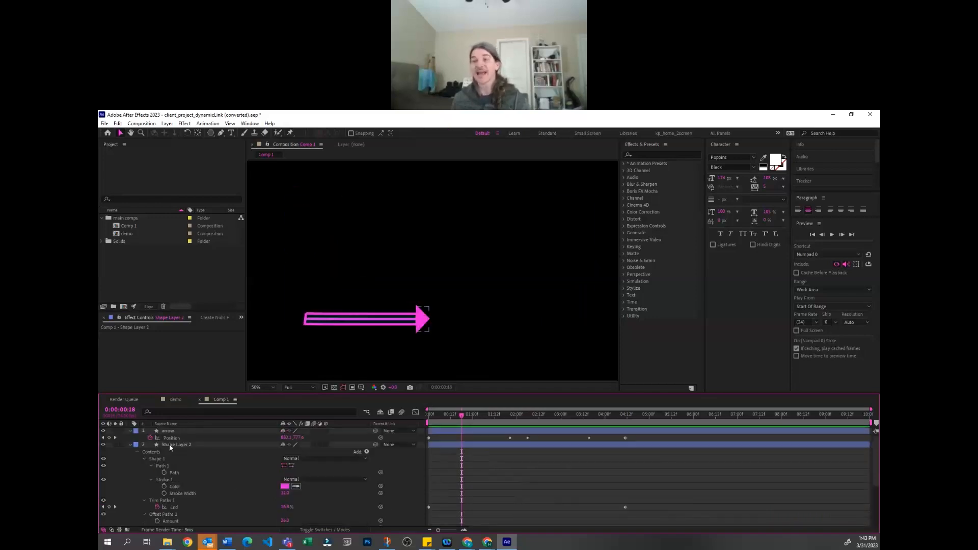
pyautogui.click(170, 445)
pyautogui.scroll(-5, 267, 504)
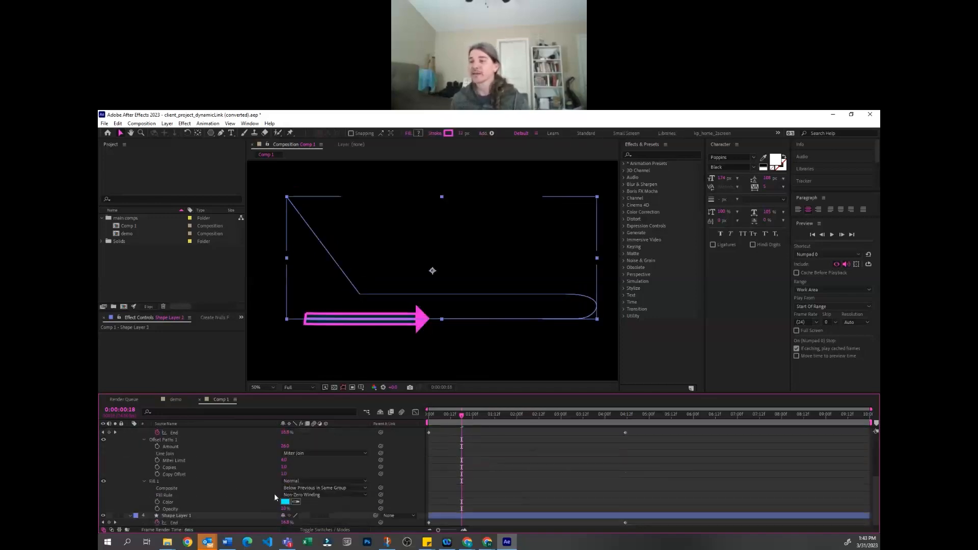
pyautogui.click(285, 502)
pyautogui.moveTo(410, 347); pyautogui.dragTo(410, 387)
pyautogui.click(475, 299)
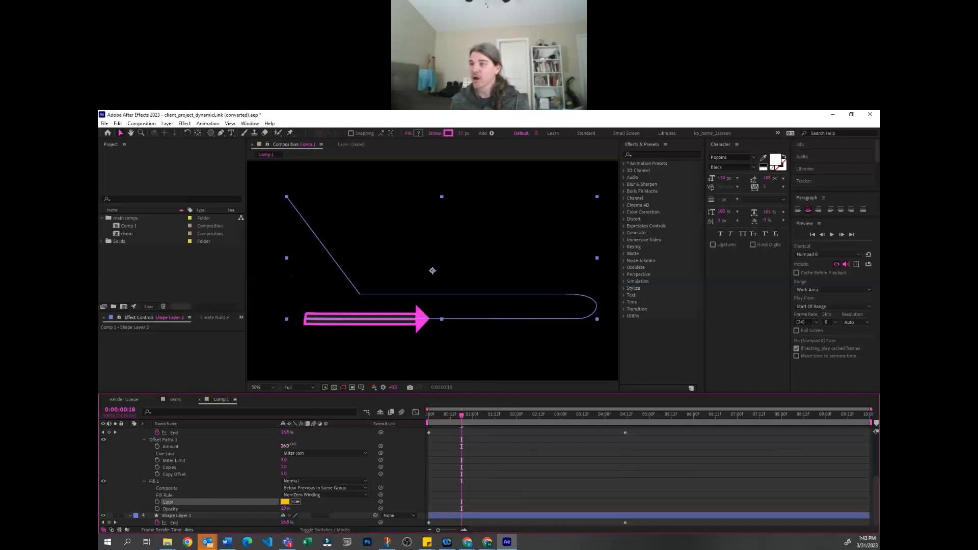
# Set the copy's Offset Paths amount to about 60 and hide Shape Layer 1 while previewing the nested outlines
pyautogui.moveTo(293, 444); pyautogui.dragTo(306, 445)
pyautogui.press('KP_0')
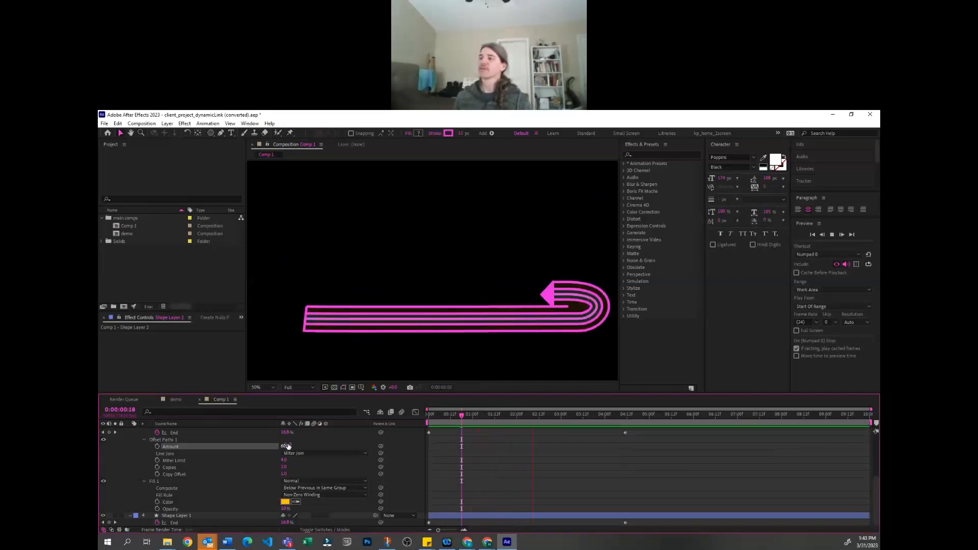
pyautogui.click(174, 514)
pyautogui.click(103, 515)
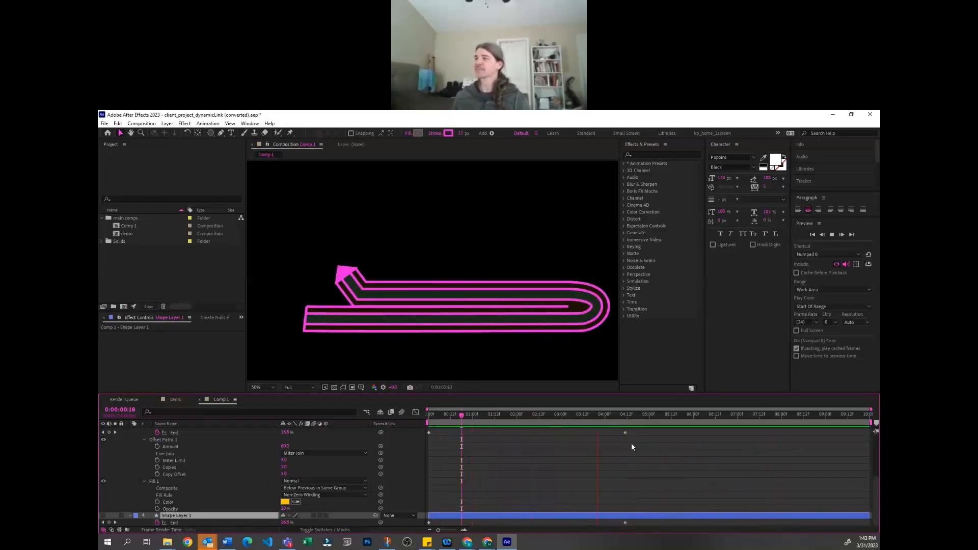
pyautogui.click(602, 462)
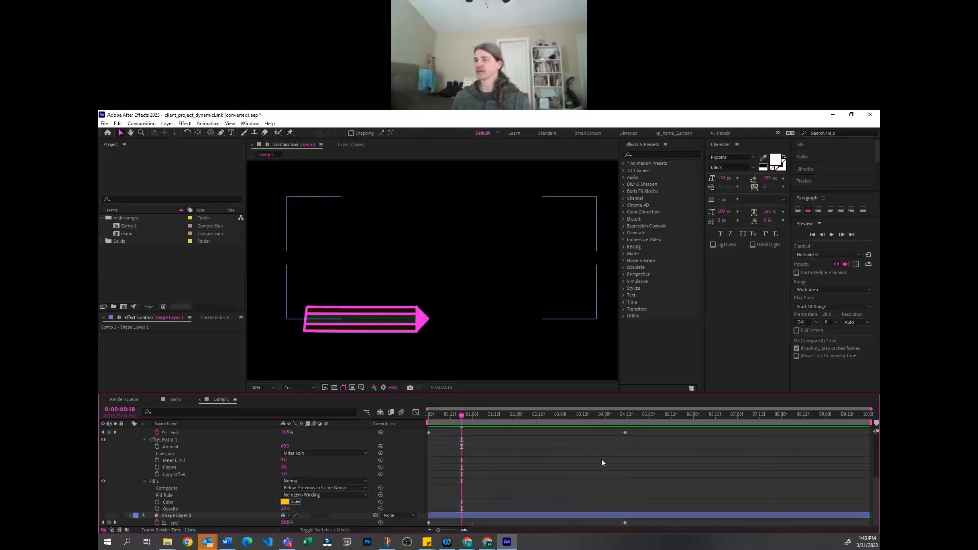
pyautogui.click(175, 399)
pyautogui.click(220, 399)
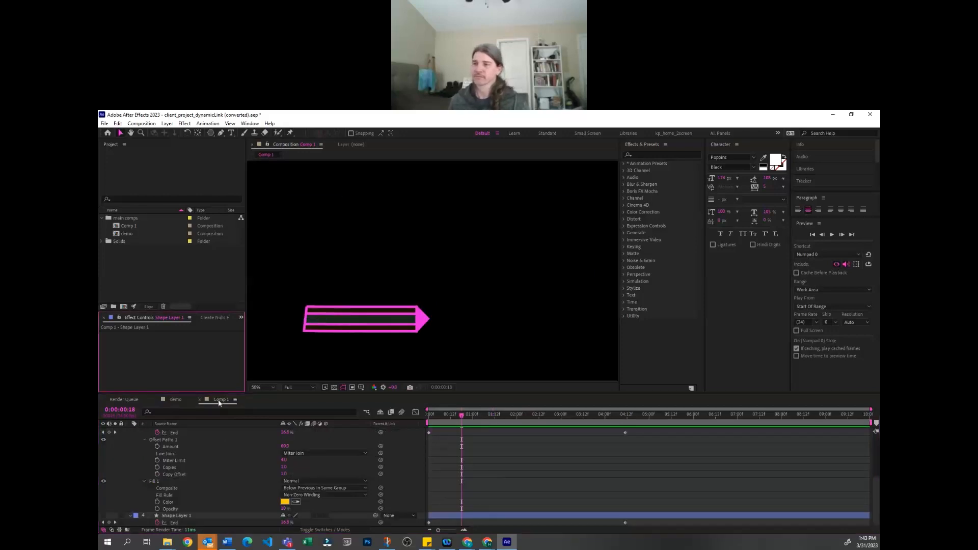
pyautogui.click(499, 466)
pyautogui.moveTo(451, 415); pyautogui.dragTo(447, 415)
pyautogui.click(214, 159)
pyautogui.click(534, 503)
pyautogui.click(197, 365)
# Create a new 1920 × 1080, 10-second composition and draw a wide rectangle shape near its center
pyautogui.click(148, 282)
pyautogui.press('Return')
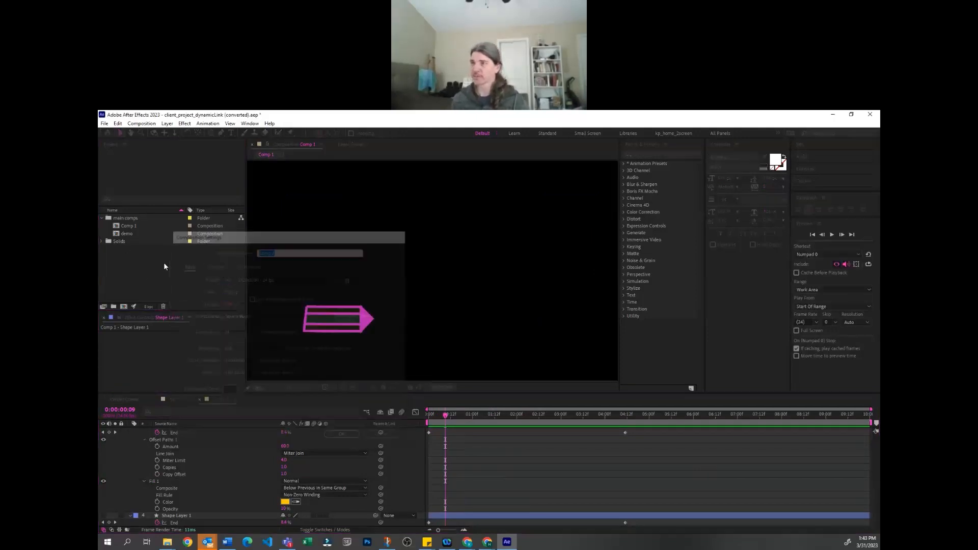
pyautogui.click(210, 131)
pyautogui.click(210, 133)
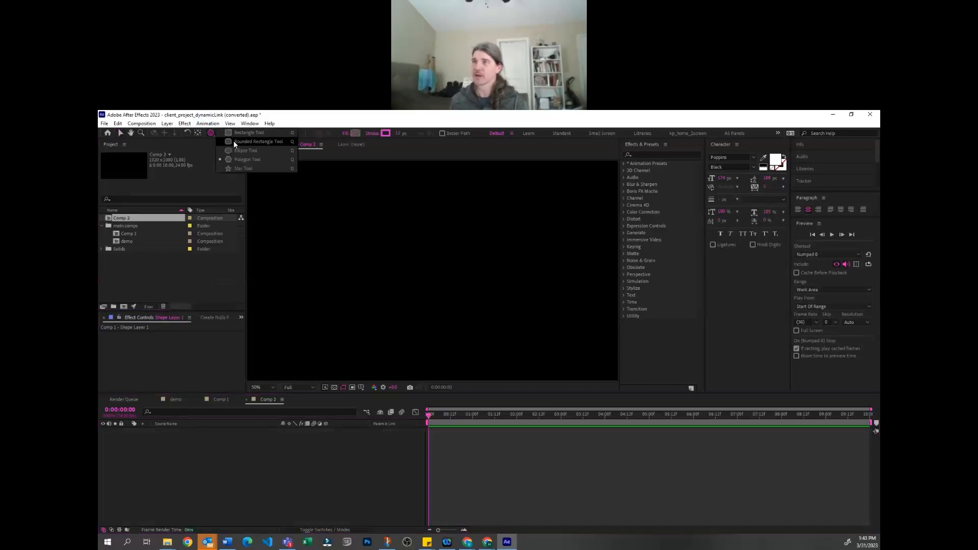
pyautogui.click(238, 135)
pyautogui.moveTo(376, 239)
pyautogui.mouseDown()
pyautogui.moveTo(475, 291)
pyautogui.moveTo(547, 302)
pyautogui.mouseUp()
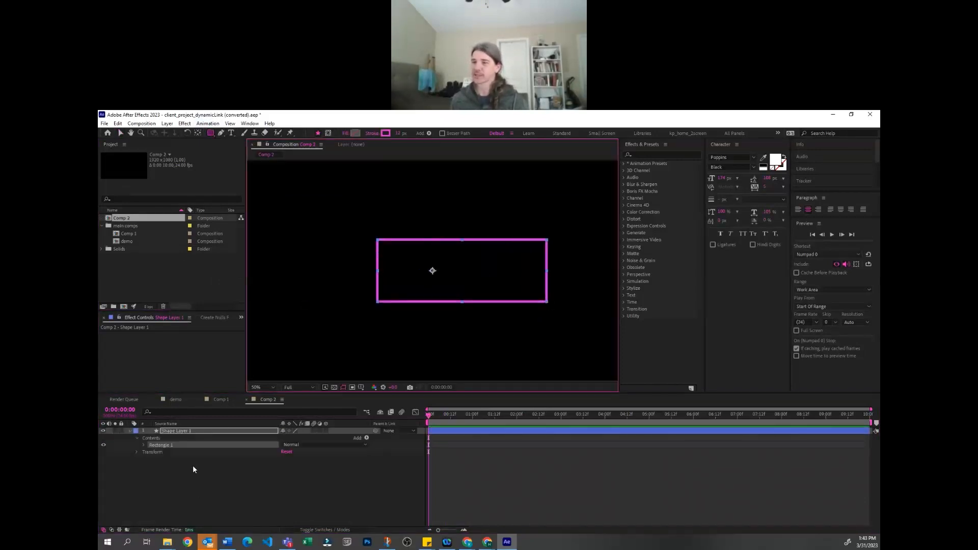
# Add Trim Paths to the rectangle, reduce its End to about 21%, and shift its Offset along the outline
pyautogui.click(366, 438)
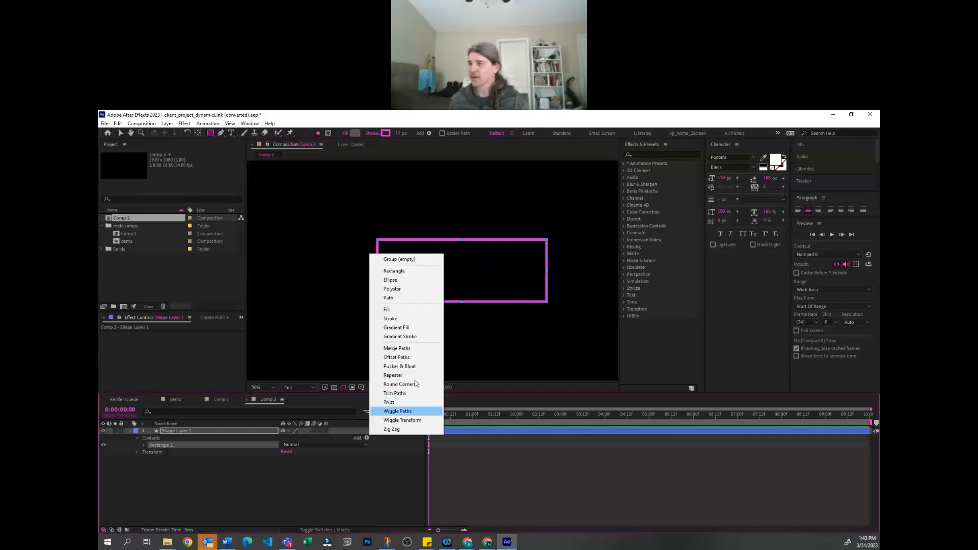
pyautogui.click(410, 393)
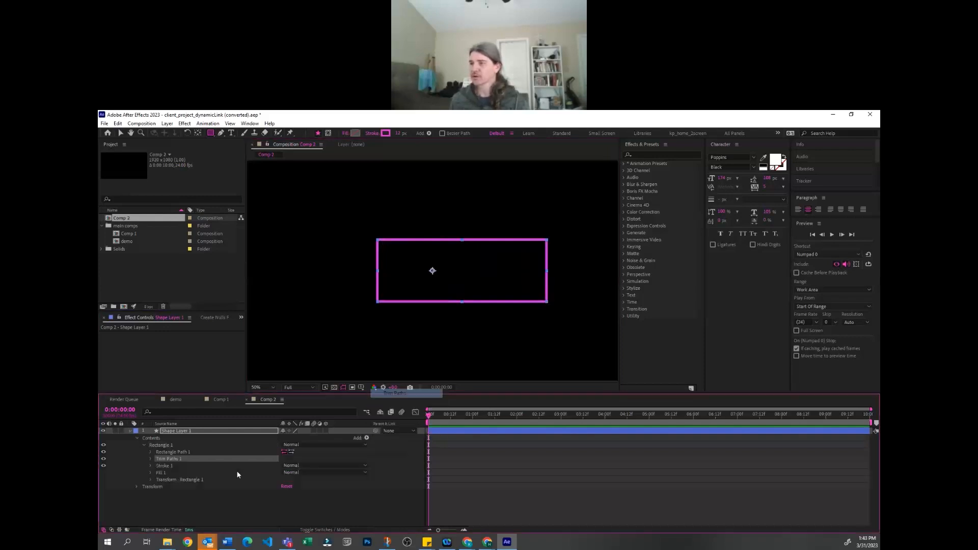
pyautogui.click(150, 458)
pyautogui.moveTo(289, 474)
pyautogui.mouseDown()
pyautogui.moveTo(267, 479)
pyautogui.moveTo(290, 489)
pyautogui.moveTo(279, 473)
pyautogui.mouseUp()
pyautogui.click(523, 484)
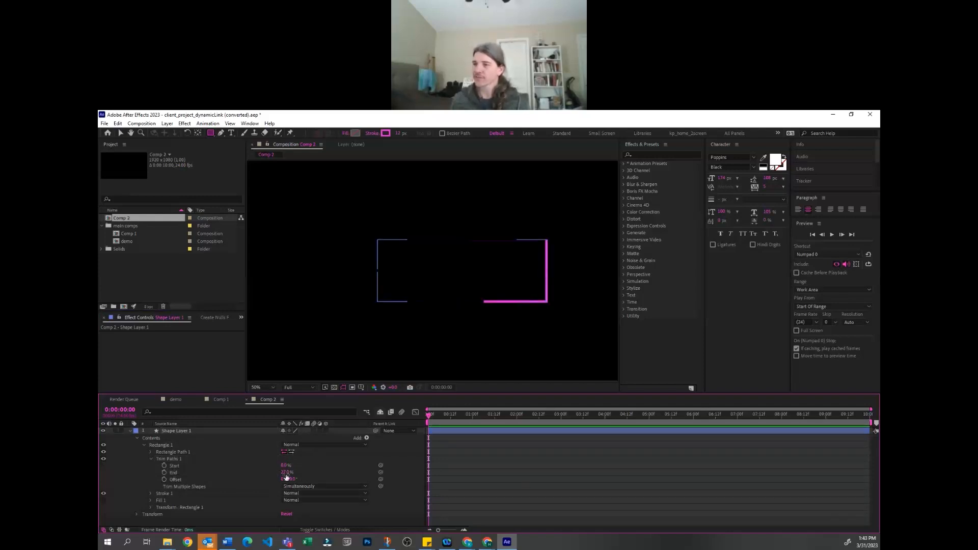
pyautogui.moveTo(278, 475)
pyautogui.mouseDown()
pyautogui.moveTo(293, 483)
pyautogui.moveTo(626, 459)
pyautogui.moveTo(359, 470)
pyautogui.moveTo(614, 447)
pyautogui.moveTo(447, 466)
pyautogui.mouseUp()
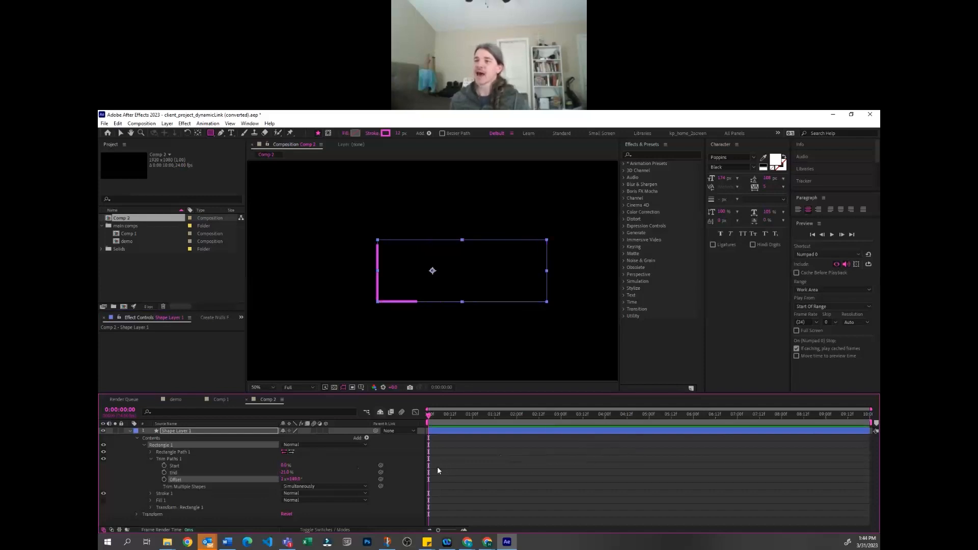
# Add Offset Paths to Rectangle 1 and reorder Trim Paths below it
pyautogui.click(367, 438)
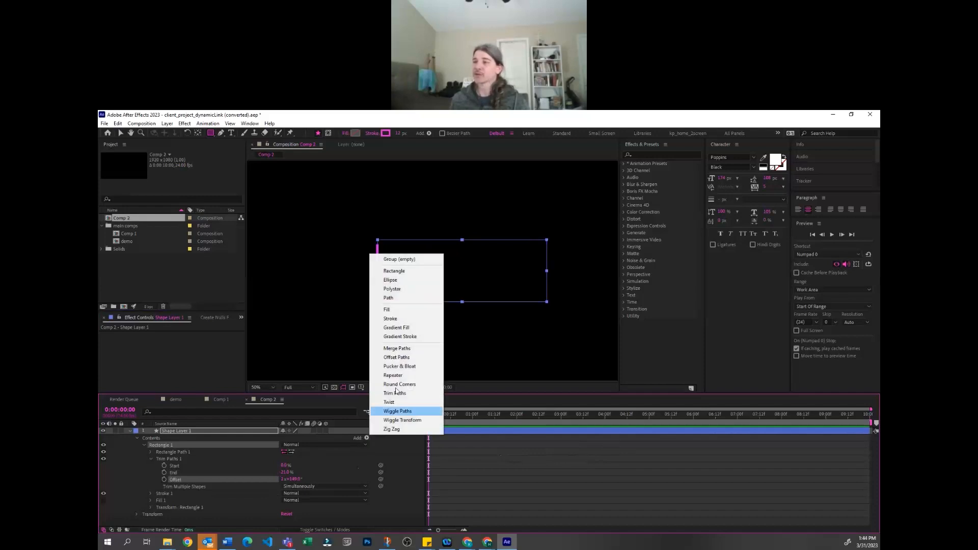
pyautogui.click(402, 357)
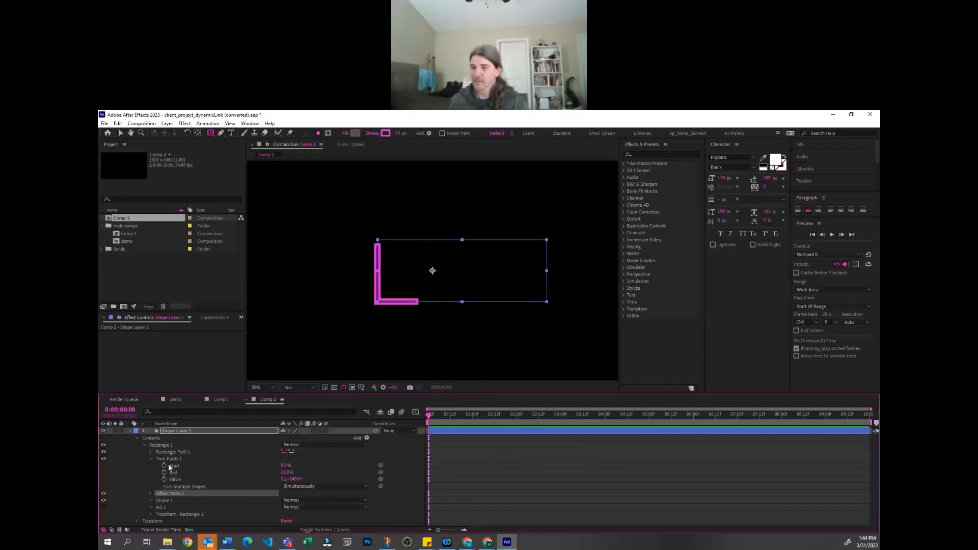
pyautogui.moveTo(172, 457); pyautogui.dragTo(173, 497)
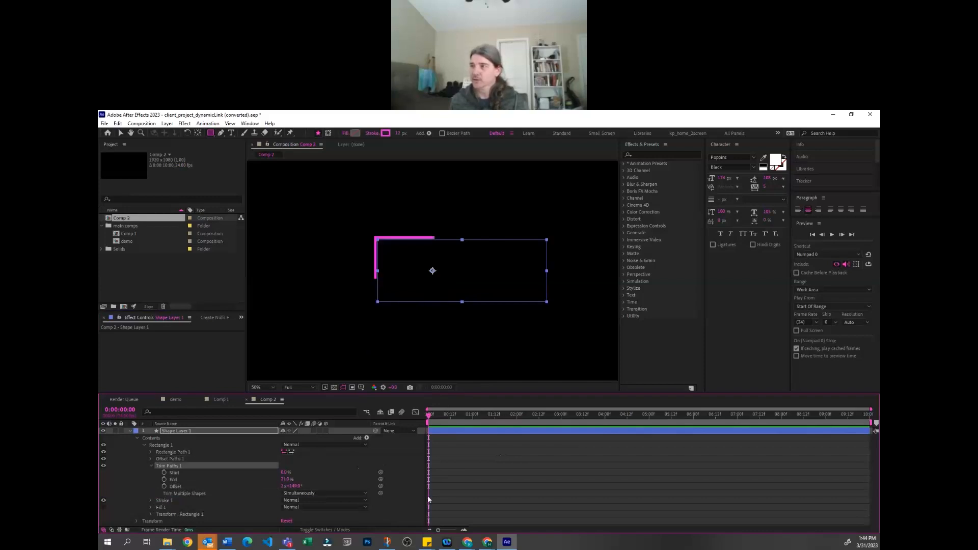
pyautogui.click(485, 478)
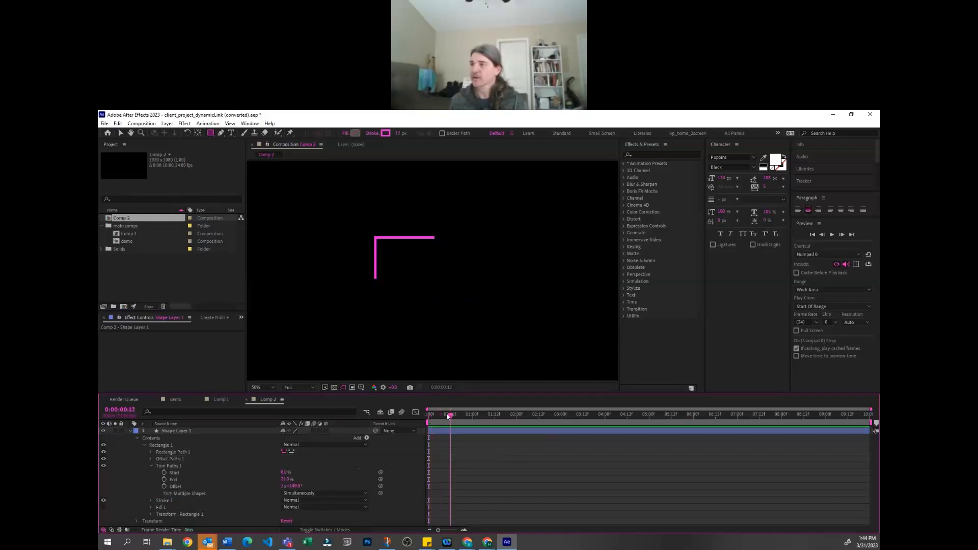
# Shift the Trim Paths Offset to the rectangle's lower-right corner and set the Offset Paths amount to about 37
pyautogui.moveTo(290, 486); pyautogui.dragTo(575, 500)
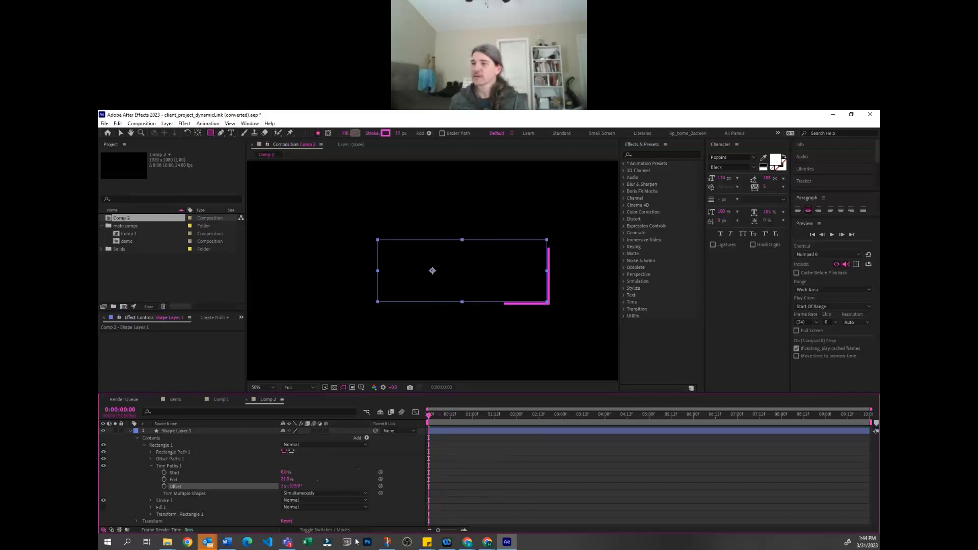
pyautogui.click(151, 459)
pyautogui.moveTo(285, 465); pyautogui.dragTo(515, 477)
# Duplicate the rectangle's shape layer and turn off Offset Paths on the original Shape Layer 1
pyautogui.hotkey('ctrl', 'd')
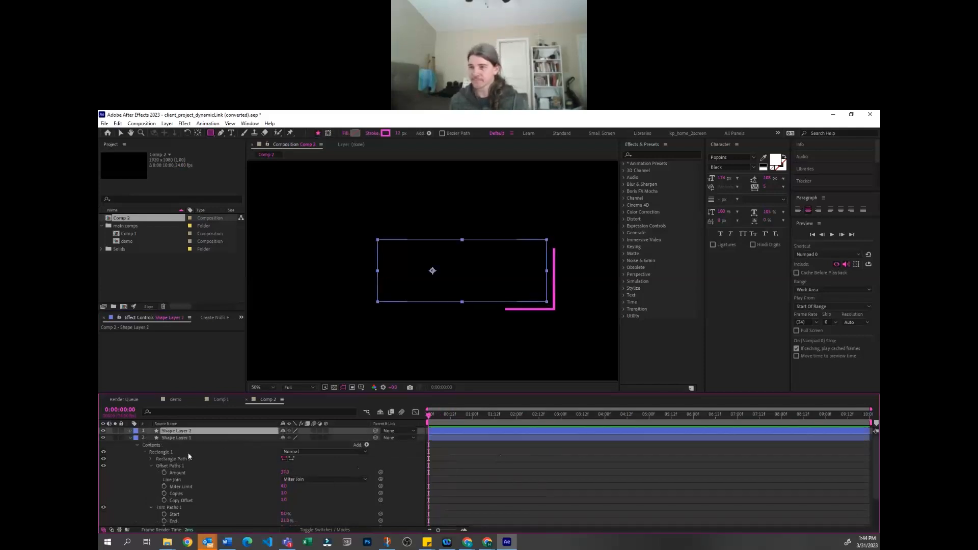
pyautogui.click(104, 466)
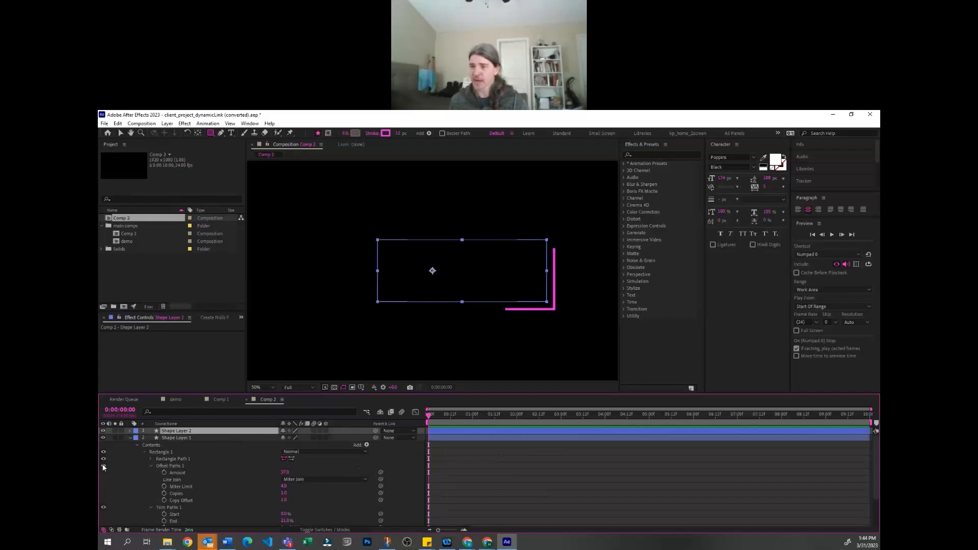
pyautogui.click(269, 467)
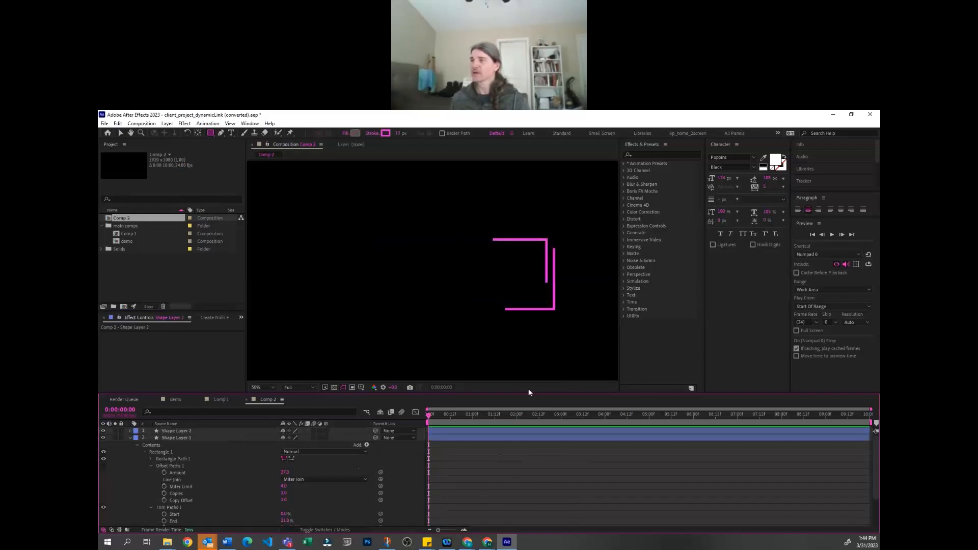
pyautogui.moveTo(433, 415); pyautogui.dragTo(430, 414)
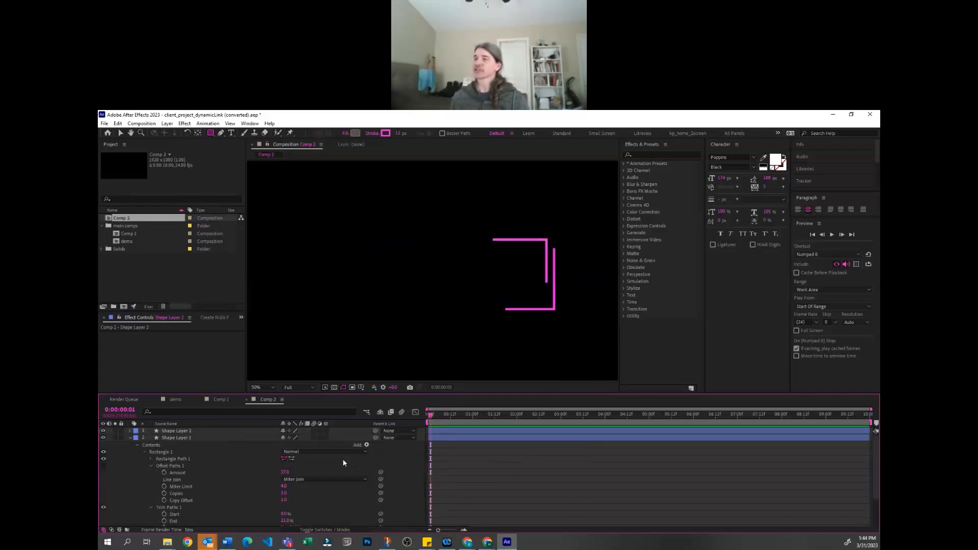
# Shift Shape Layer 1's Trim Paths Offset so its inner segment wraps around the rectangle's lower-right corner
pyautogui.scroll(-1, 290, 485)
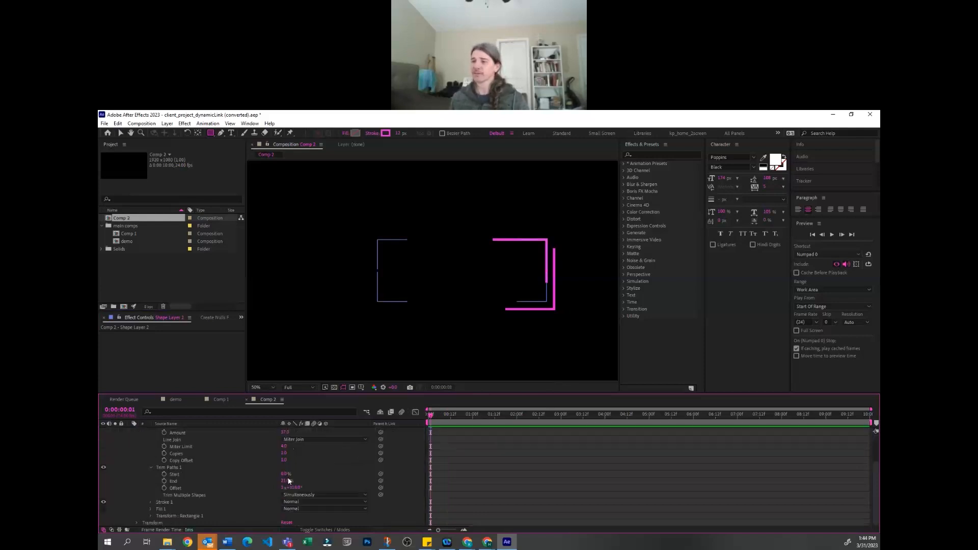
pyautogui.moveTo(293, 510)
pyautogui.mouseDown()
pyautogui.moveTo(281, 511)
pyautogui.moveTo(308, 499)
pyautogui.mouseUp()
pyautogui.hotkey('ctrl', 'd')
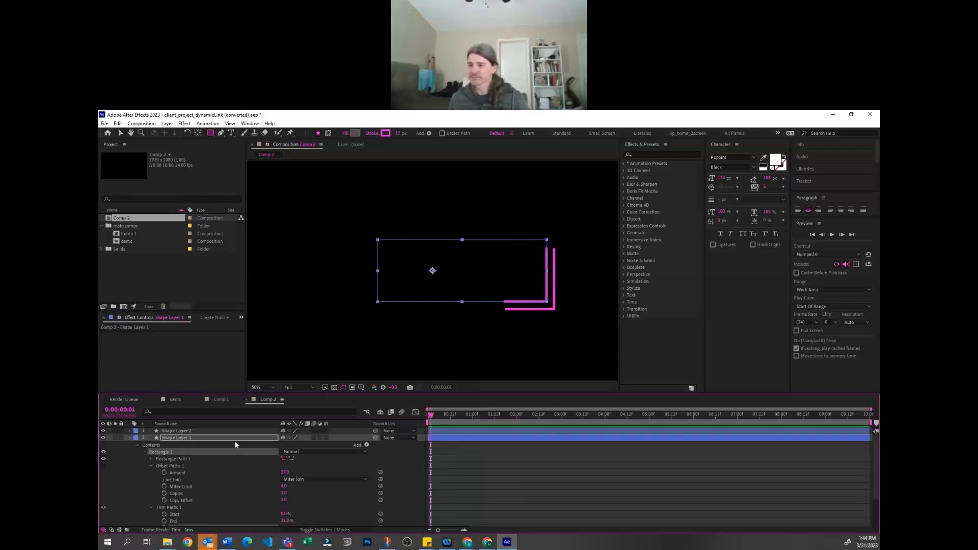
# Reveal Shape Layer 2's modified properties and shift its Trim Paths Offset so the outer segment runs along the rectangle's left side
pyautogui.press('u')
pyautogui.press('u')
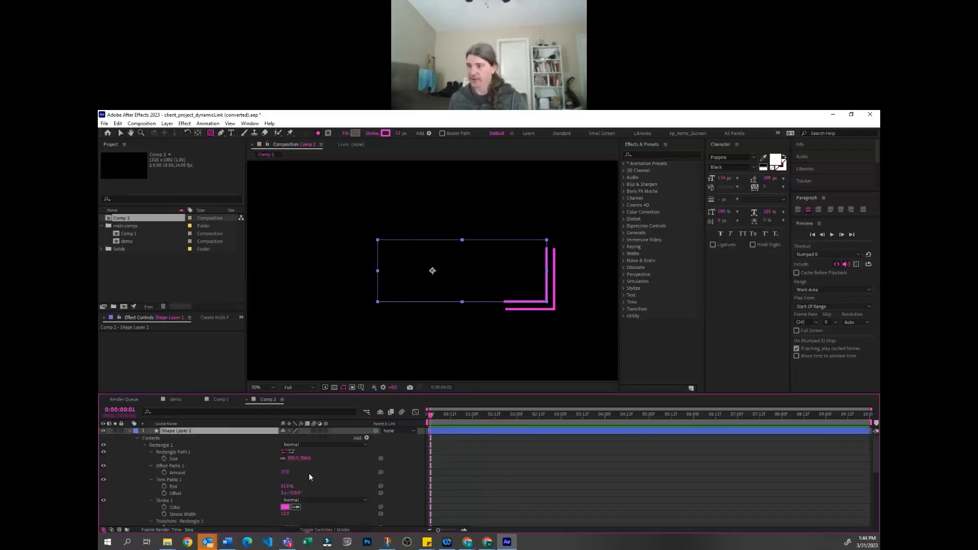
pyautogui.moveTo(300, 493); pyautogui.dragTo(220, 511)
pyautogui.click(243, 430)
pyautogui.click(493, 495)
pyautogui.click(233, 464)
pyautogui.click(200, 432)
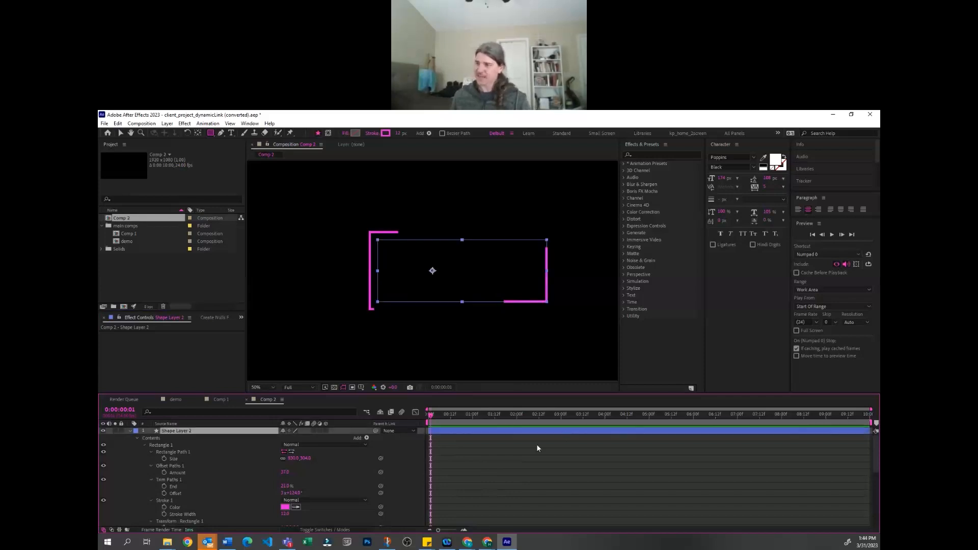
pyautogui.click(463, 450)
pyautogui.click(185, 432)
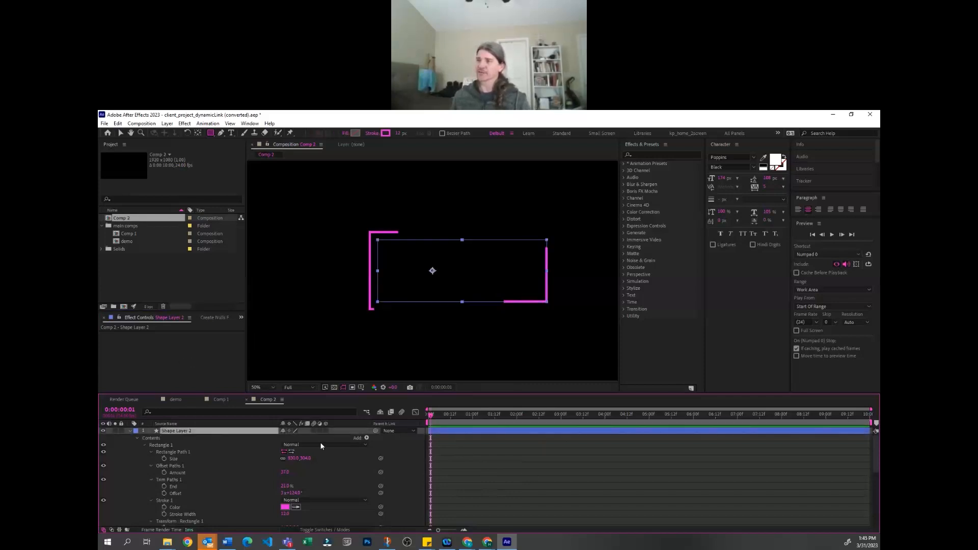
pyautogui.click(491, 508)
pyautogui.click(371, 270)
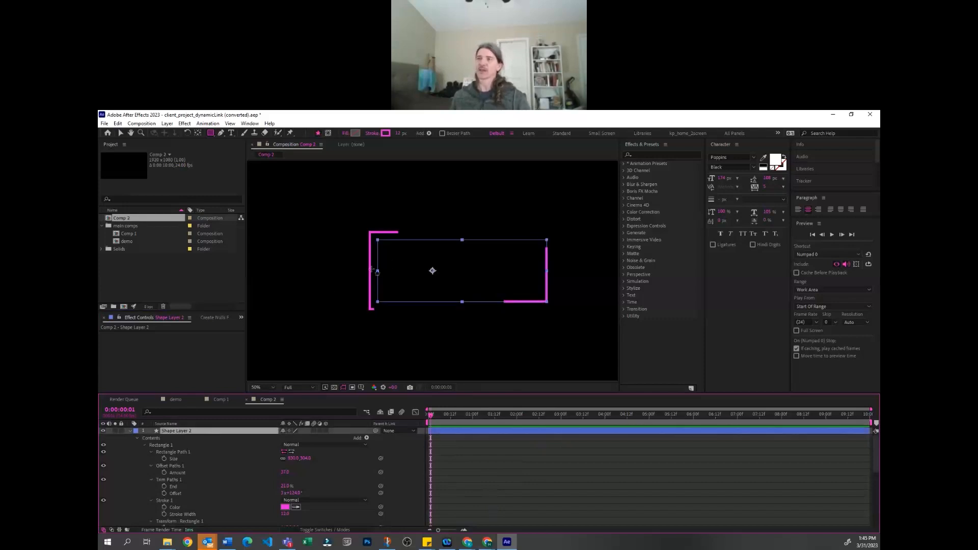
pyautogui.click(541, 448)
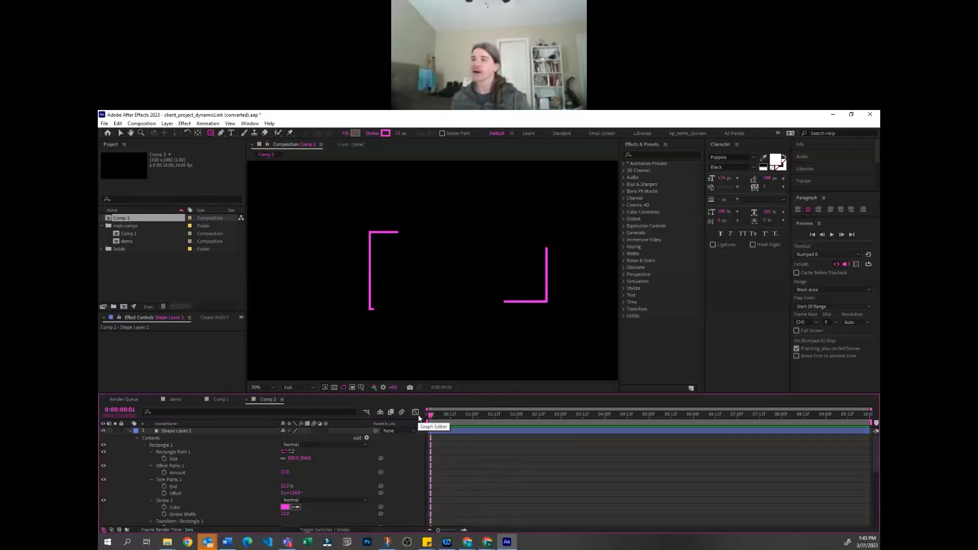
pyautogui.click(211, 433)
pyautogui.click(543, 475)
# Rename the Comp 2 composition as "offset paths"
pyautogui.click(221, 400)
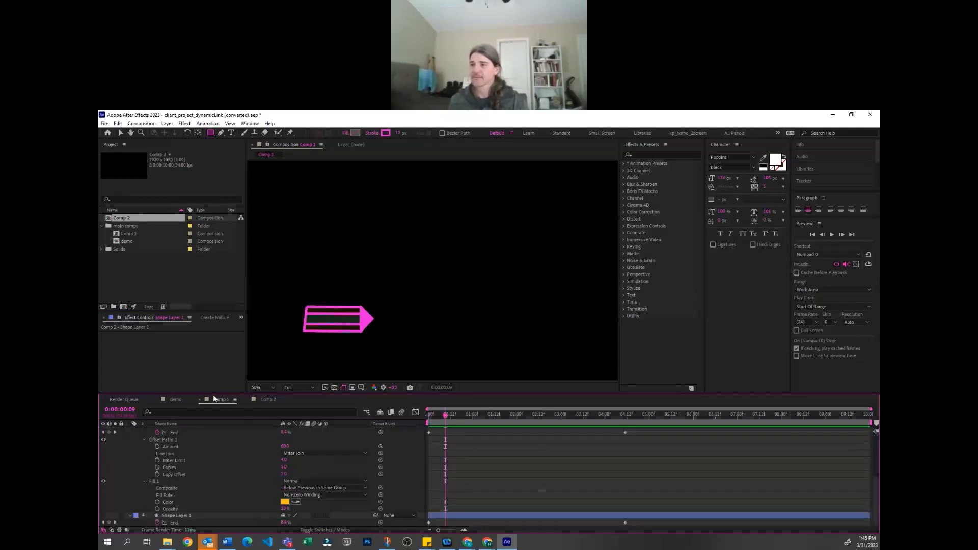
pyautogui.click(173, 399)
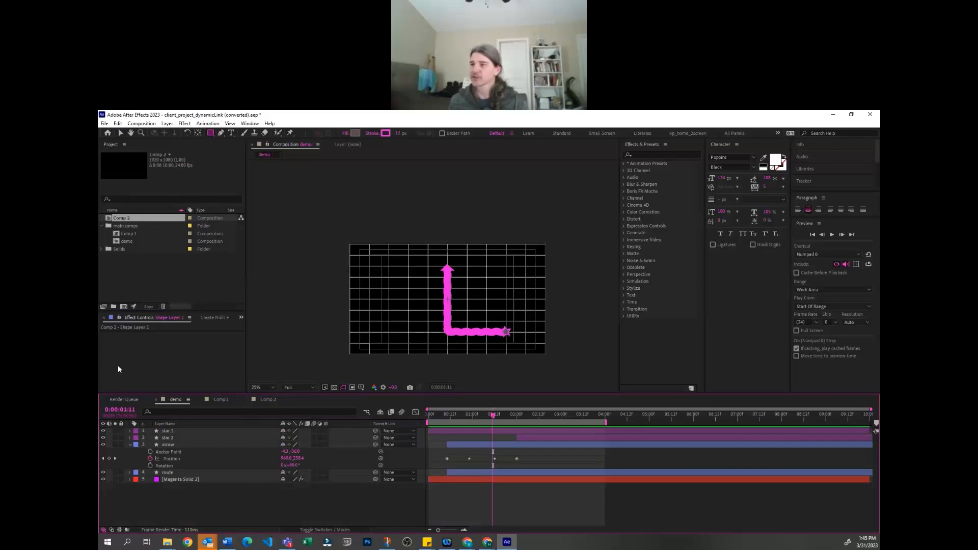
pyautogui.click(118, 369)
pyautogui.click(154, 282)
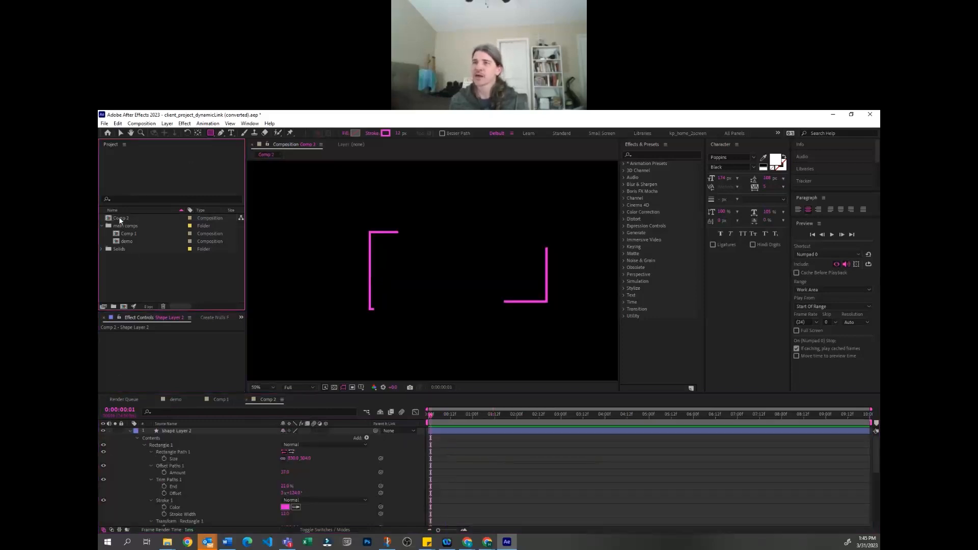
pyautogui.click(121, 218)
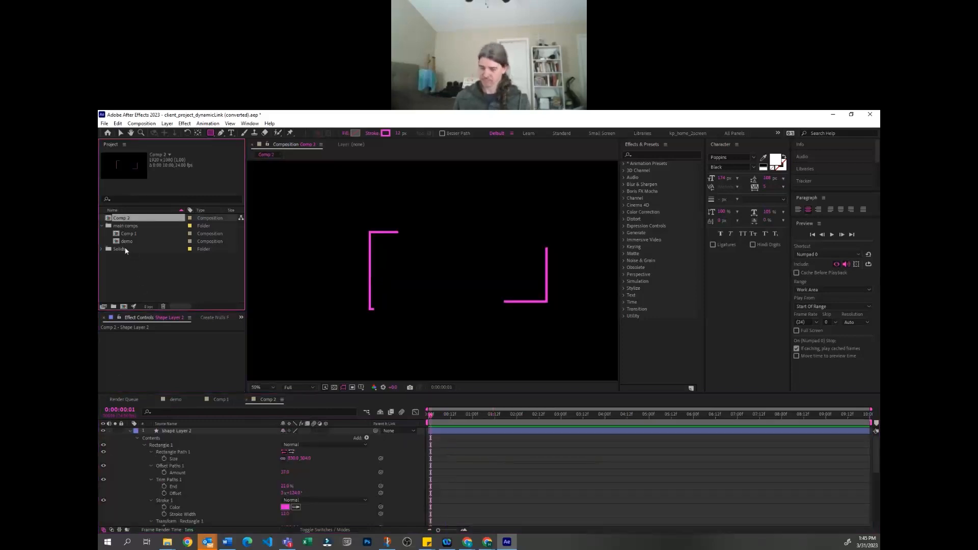
pyautogui.press('Return')
pyautogui.write('offset paths')
pyautogui.press('Return')
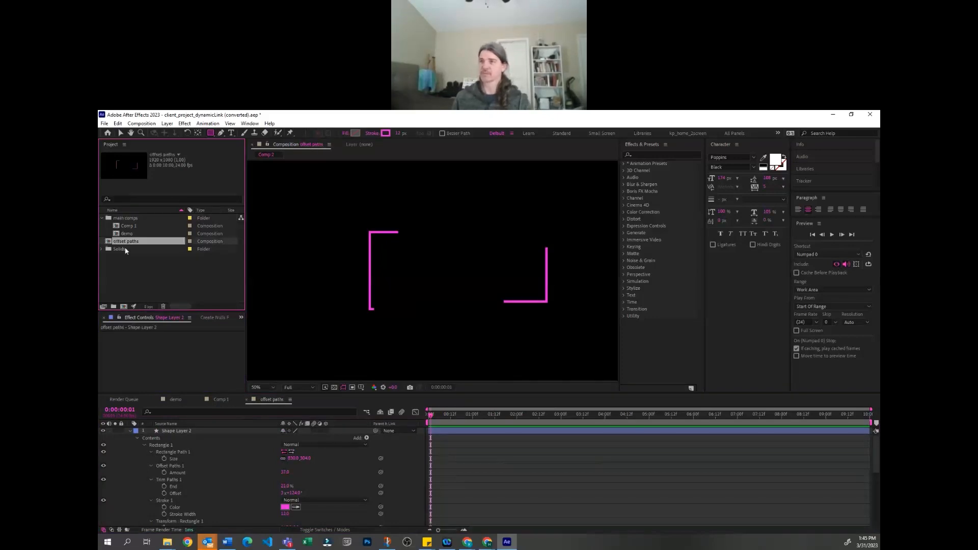
# Rename the Comp 1 composition as "bezier path"
pyautogui.click(126, 227)
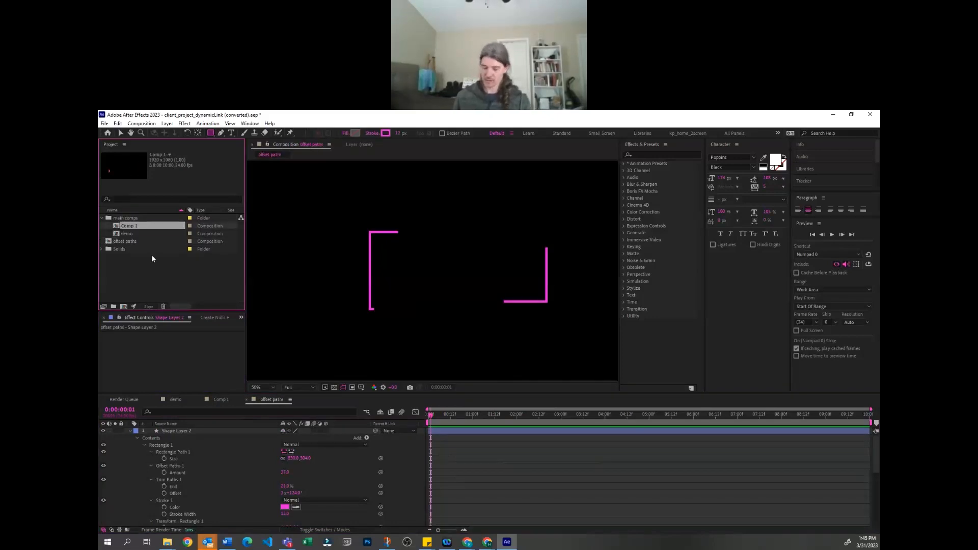
pyautogui.press('Return')
pyautogui.write('bezier pat')
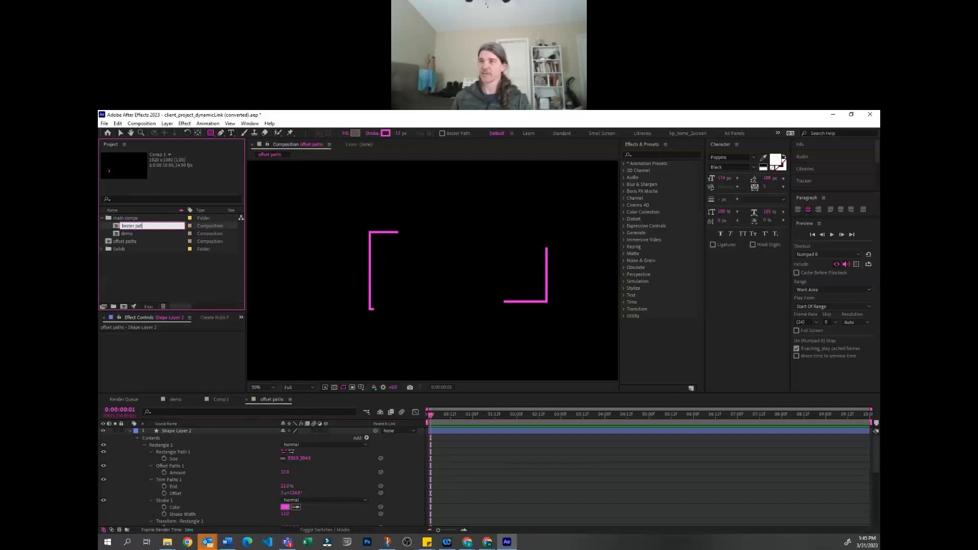
pyautogui.write('h')
pyautogui.click(159, 276)
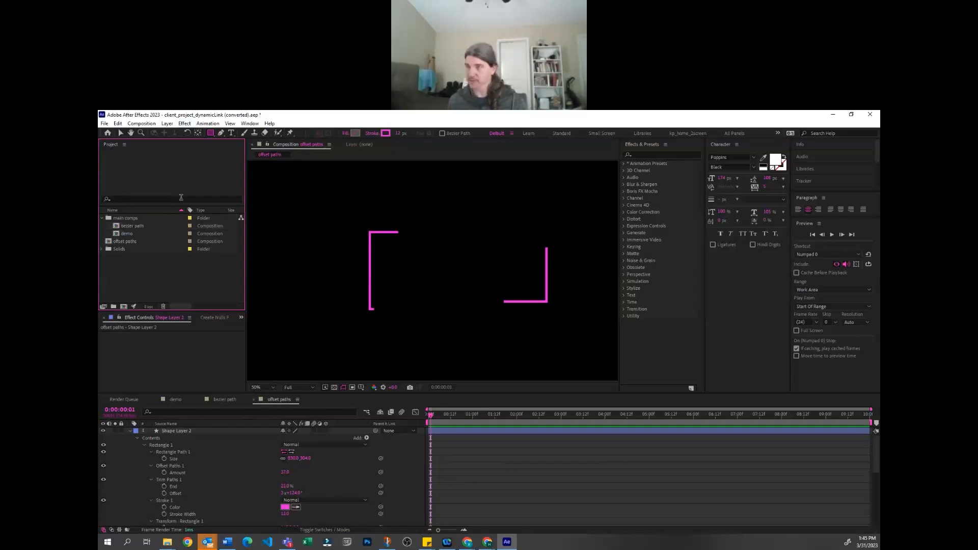
# Create a new 1920x1080, 24 fps composition with the default settings and display the title/action-safe guides
pyautogui.hotkey('ctrl', 'n')
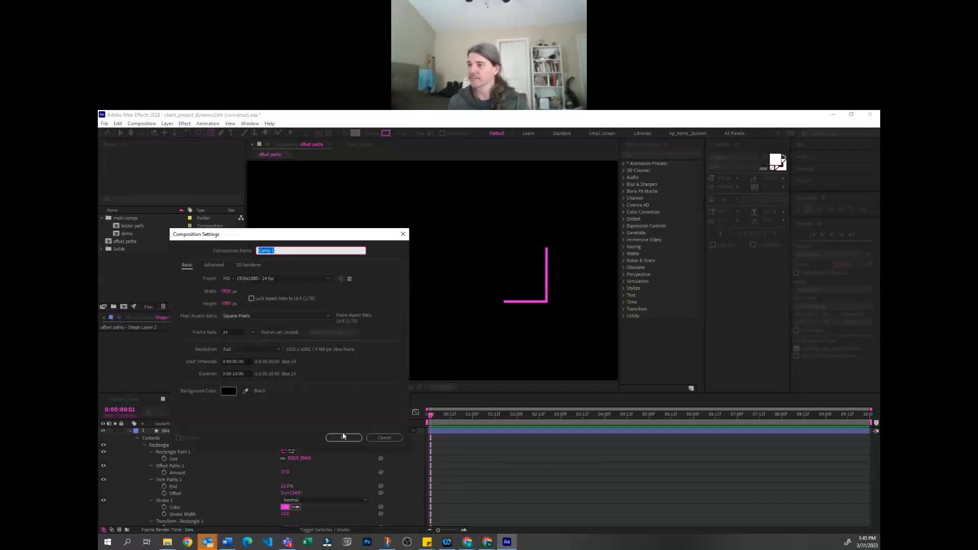
pyautogui.click(344, 438)
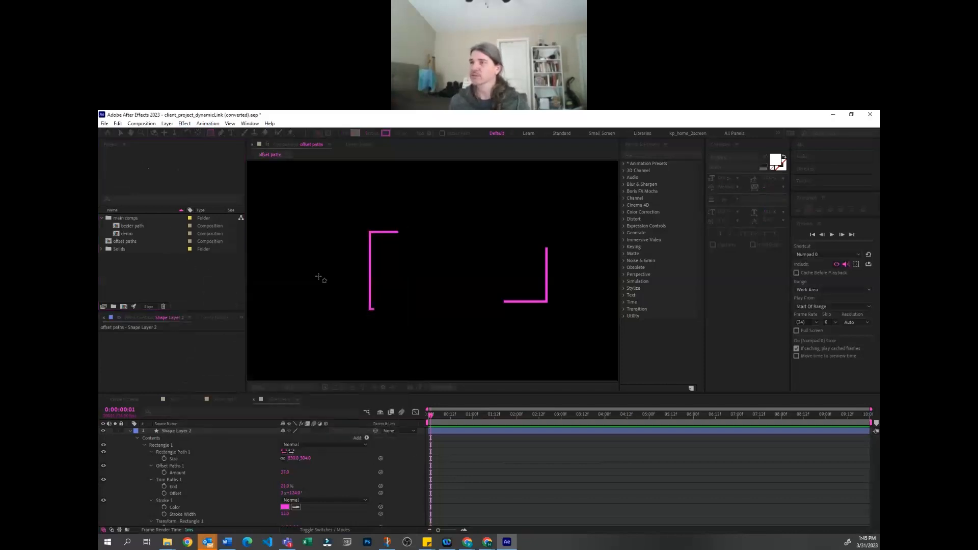
pyautogui.click(185, 124)
pyautogui.click(213, 442)
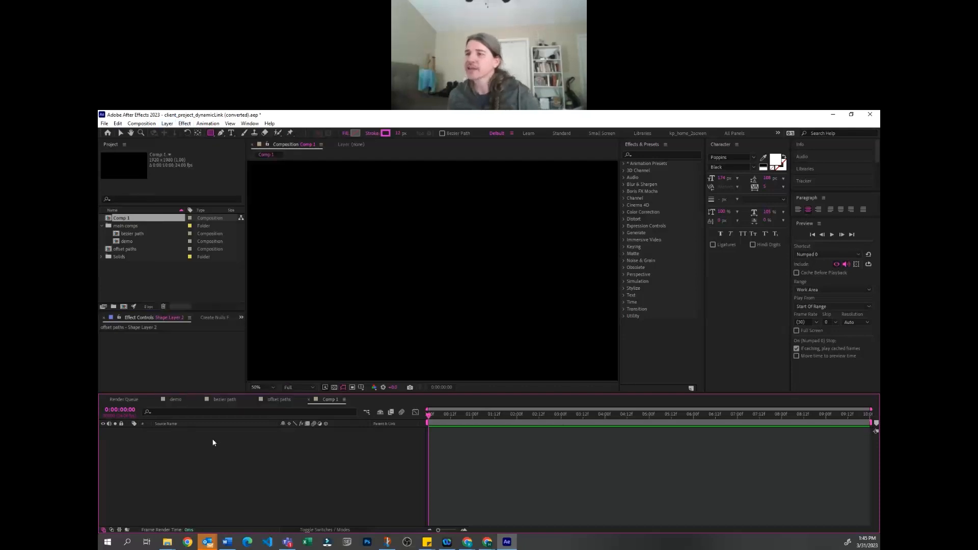
pyautogui.scroll(-2, 432, 273)
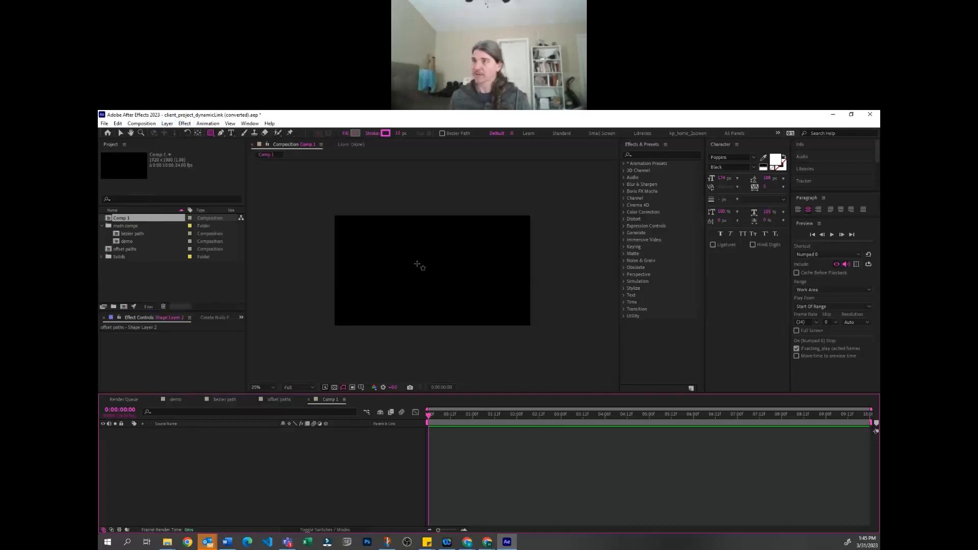
pyautogui.press("'")
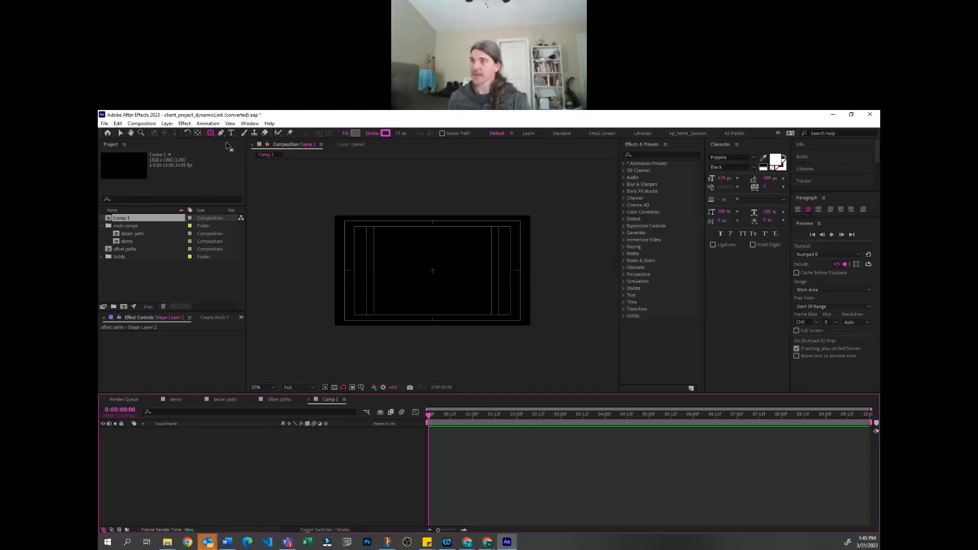
# Add a HELLO text layer at the center of the new composition
pyautogui.click(231, 133)
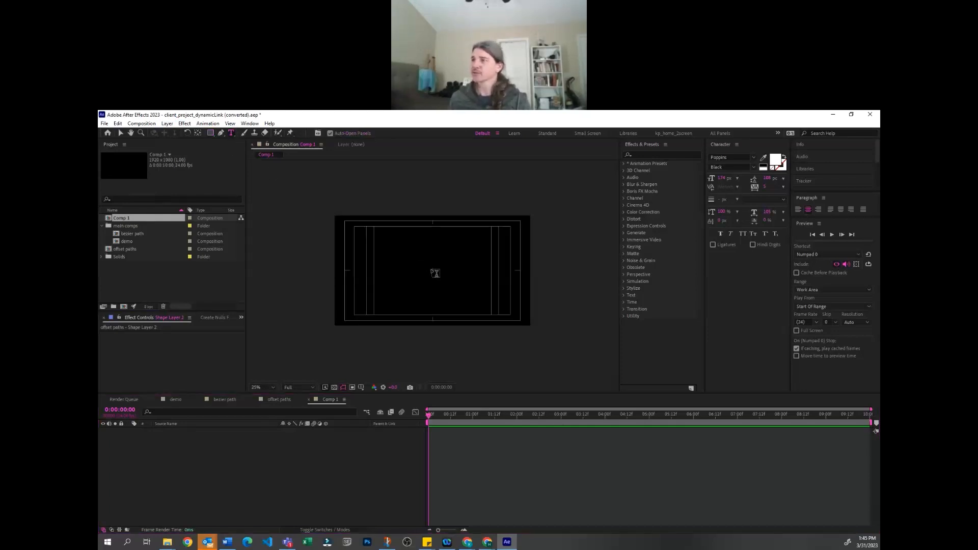
pyautogui.click(446, 278)
pyautogui.write('HELLO')
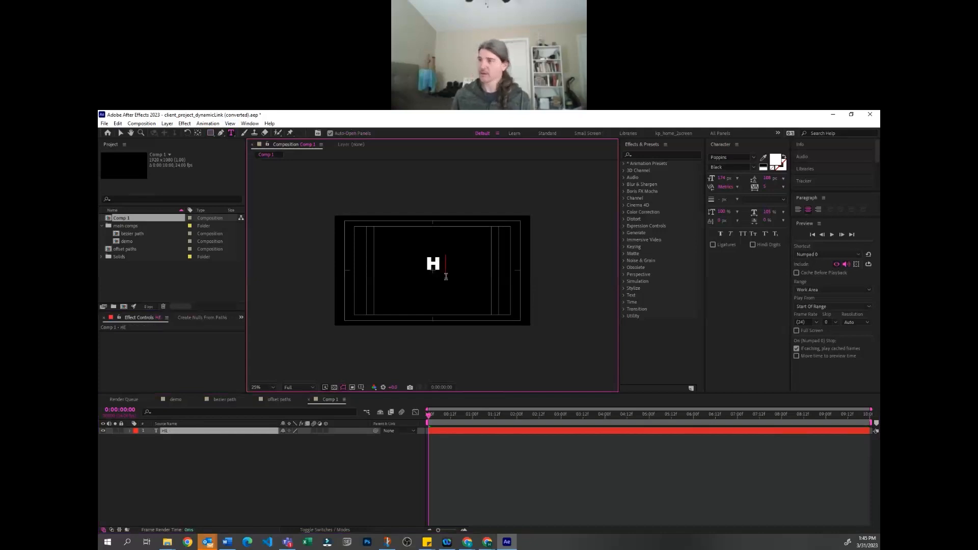
pyautogui.press('Escape')
pyautogui.press('v')
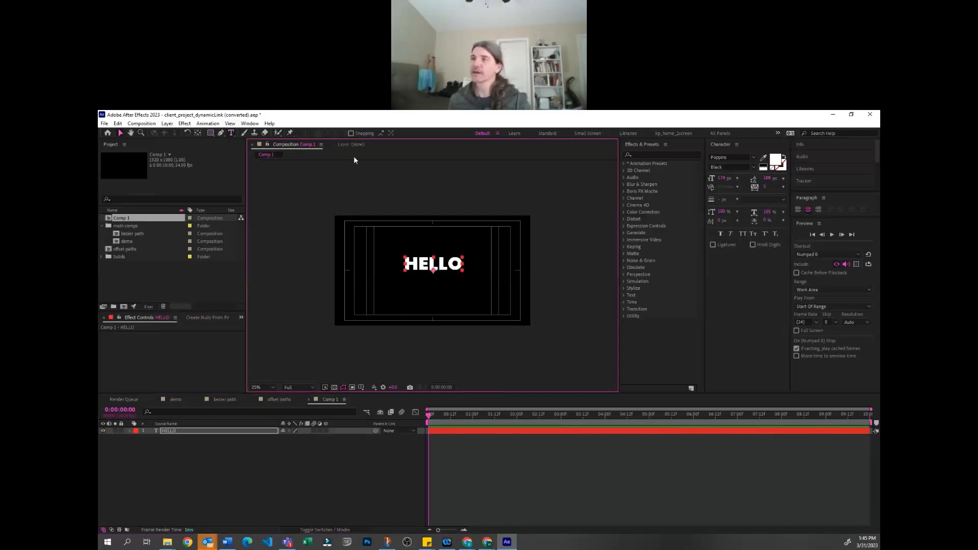
# Browse the available effects for the Generate category and expand its list of effects
pyautogui.click(187, 123)
pyautogui.moveTo(239, 243)
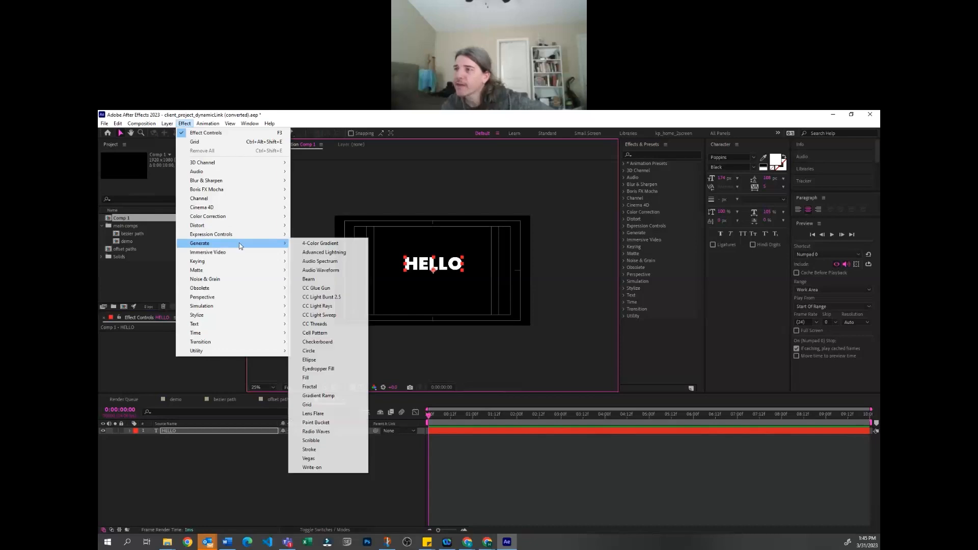
pyautogui.click(648, 145)
pyautogui.click(245, 124)
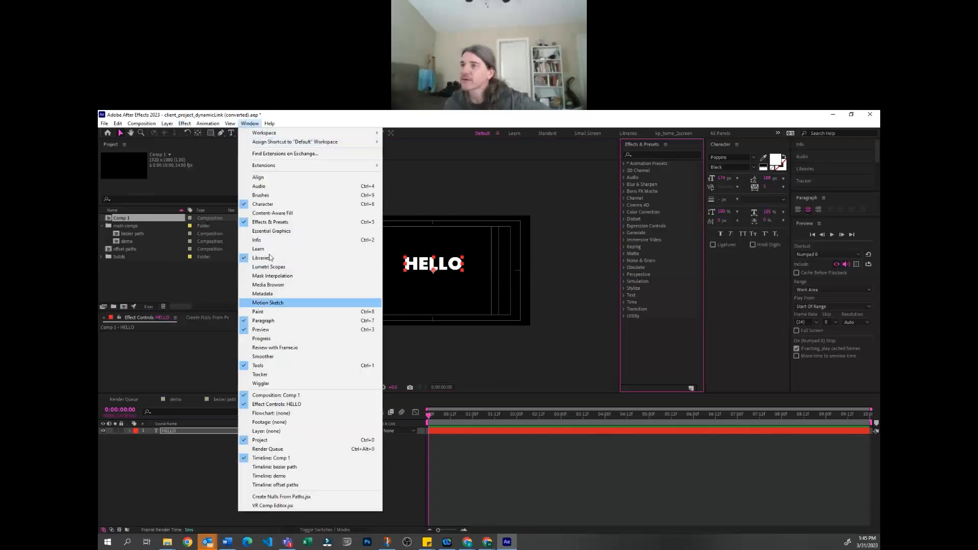
pyautogui.click(648, 146)
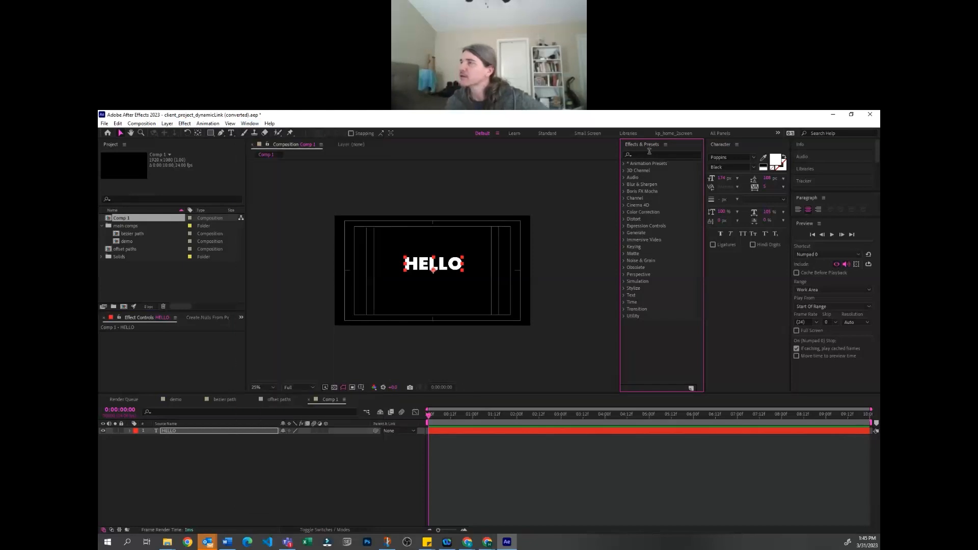
pyautogui.click(652, 154)
pyautogui.write('gen')
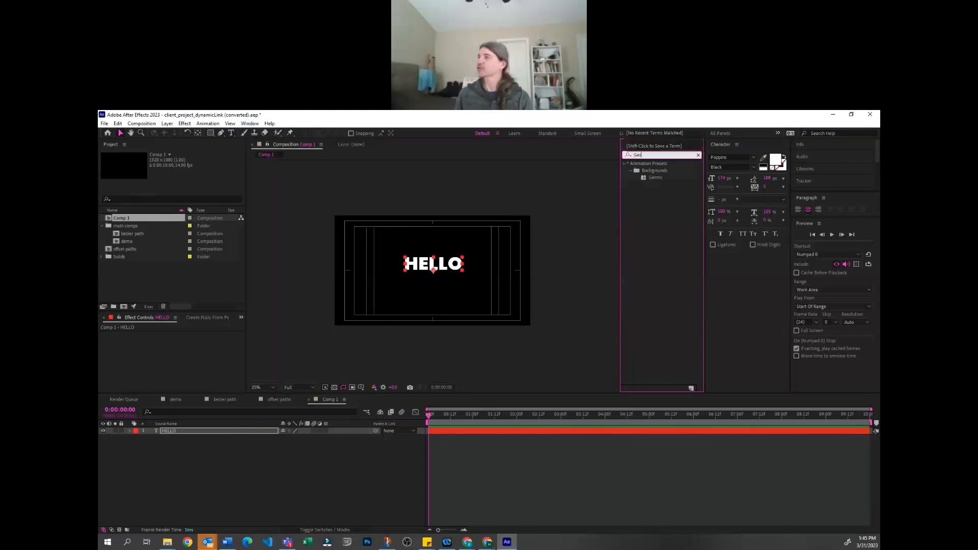
pyautogui.press('BackSpace')
pyautogui.press('BackSpace')
pyautogui.press('BackSpace')
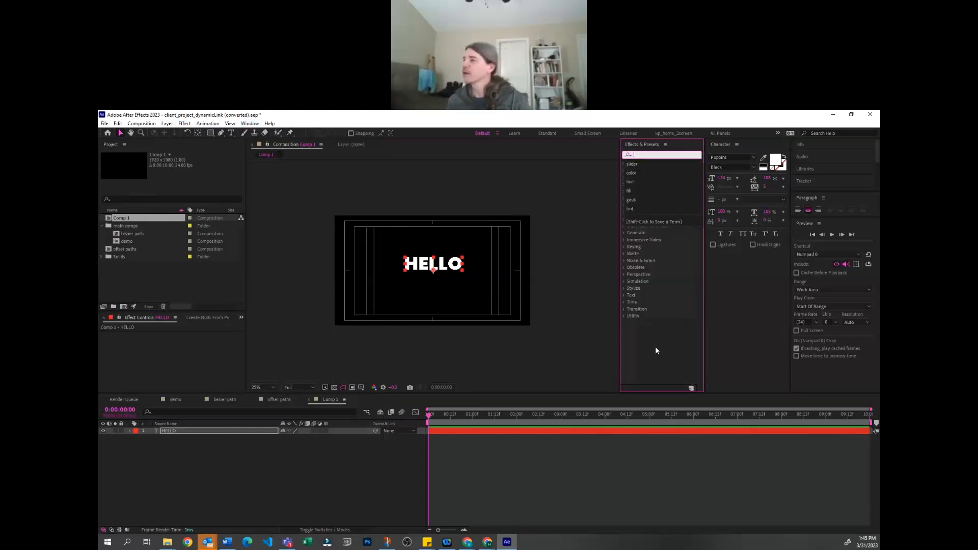
pyautogui.click(626, 234)
pyautogui.click(624, 233)
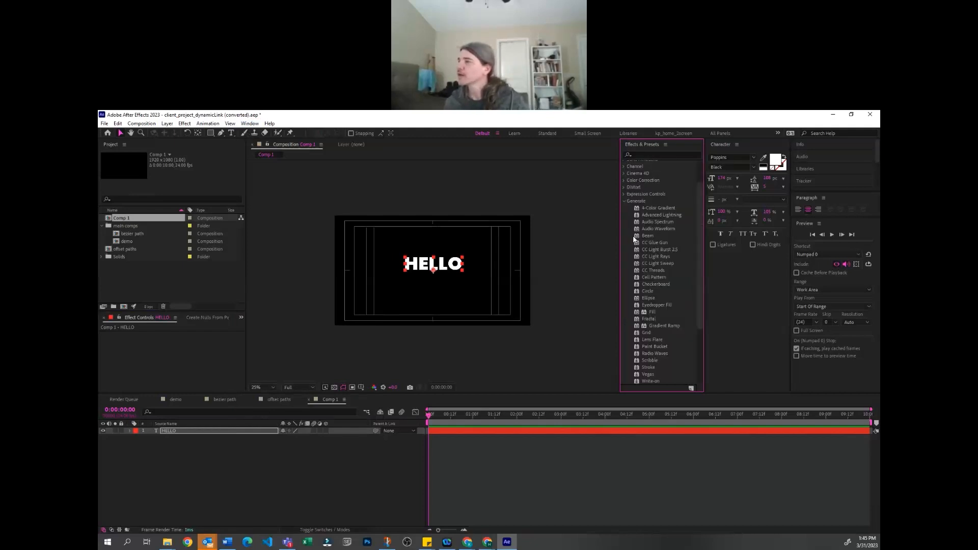
# Apply the CC Light Rays effect to the HELLO layer and move the effect's center onto the middle of the text
pyautogui.click(184, 124)
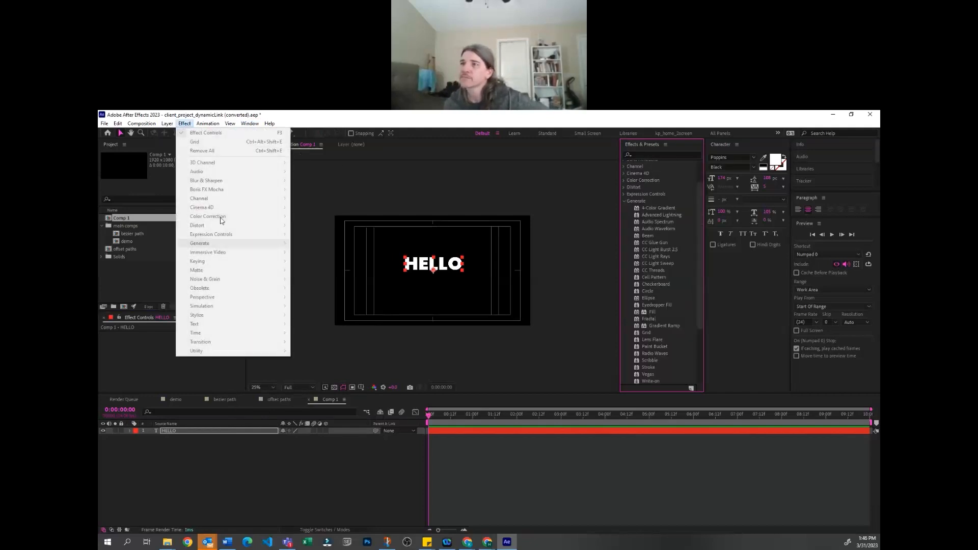
pyautogui.click(266, 451)
pyautogui.click(261, 431)
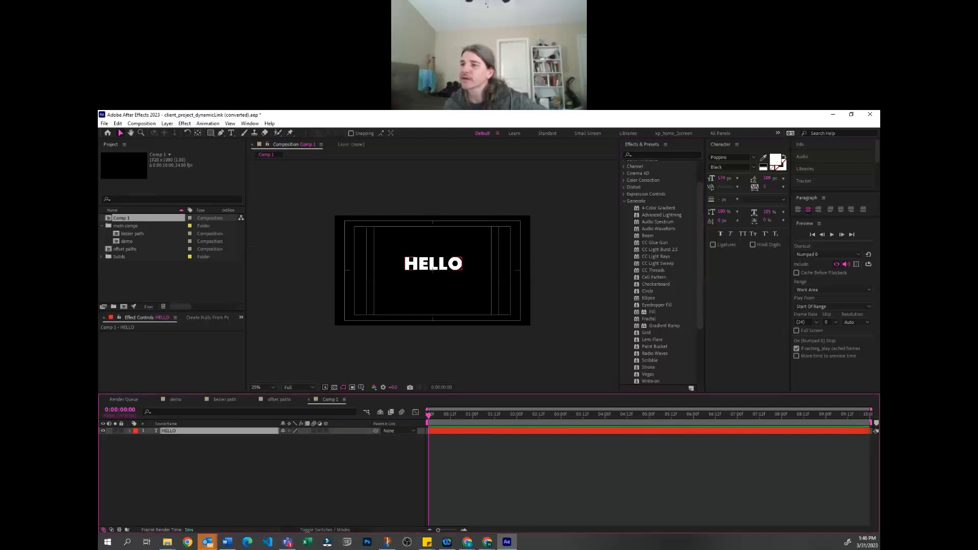
pyautogui.click(186, 124)
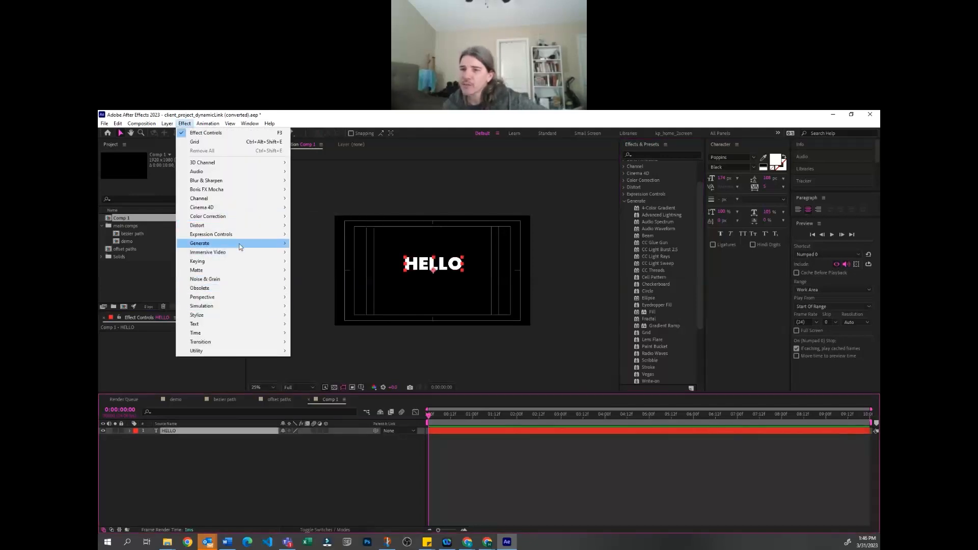
pyautogui.moveTo(239, 246)
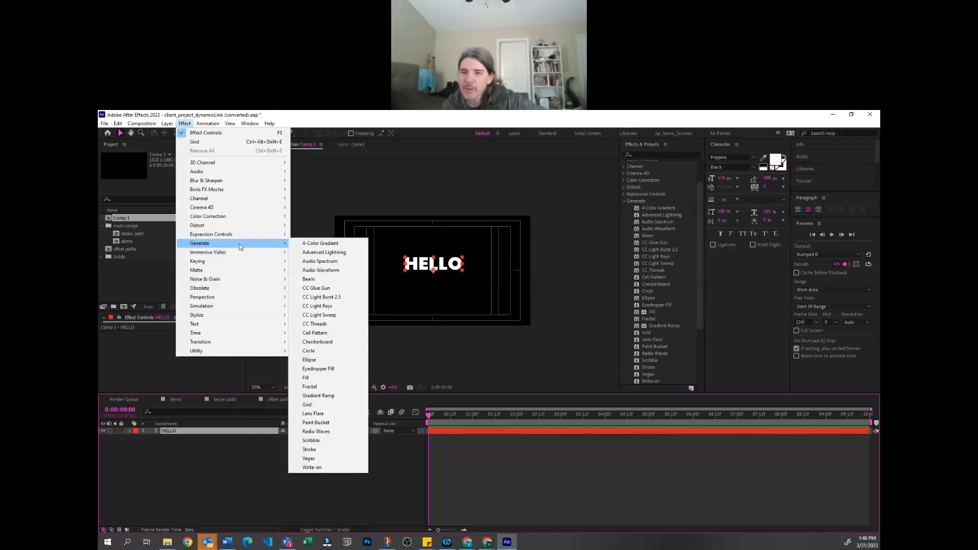
pyautogui.click(315, 306)
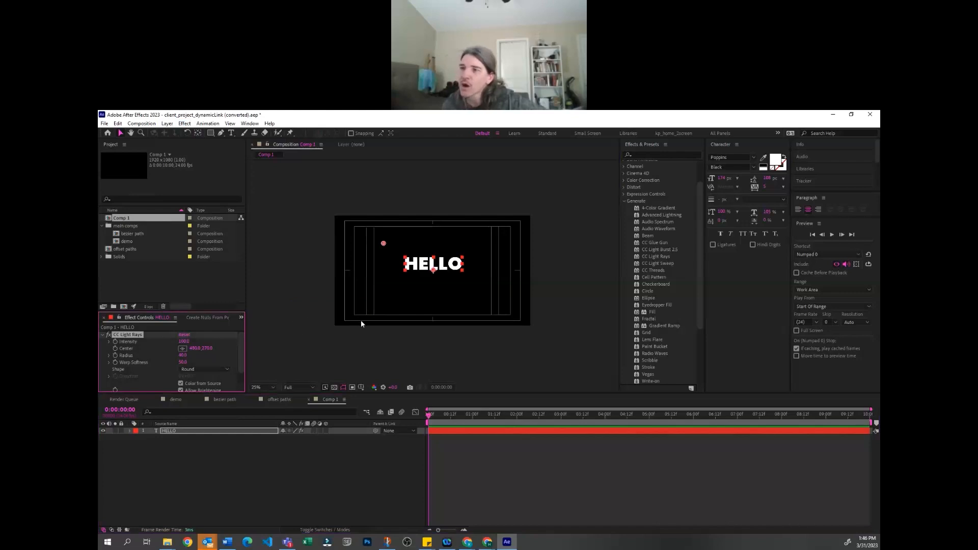
pyautogui.moveTo(383, 245); pyautogui.dragTo(431, 268)
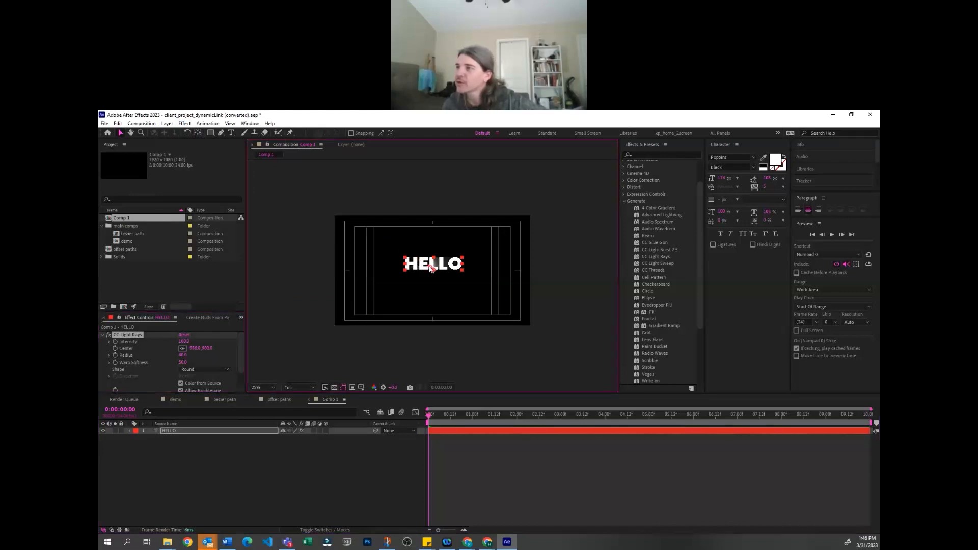
# Examine the CC Light Rays effect on the HELLO text up close, with the layer selected and deselected
pyautogui.click(499, 469)
pyautogui.press('.')
pyautogui.press('.')
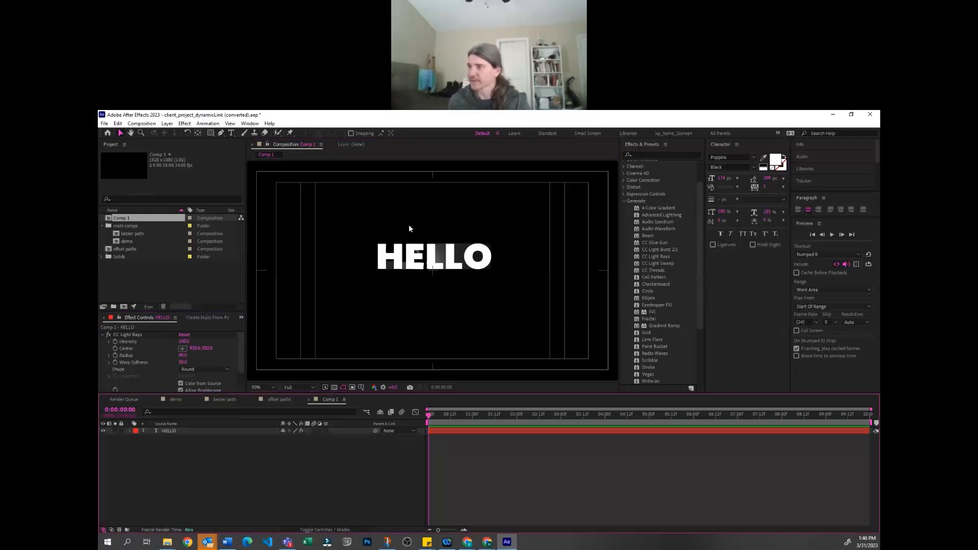
pyautogui.click(229, 431)
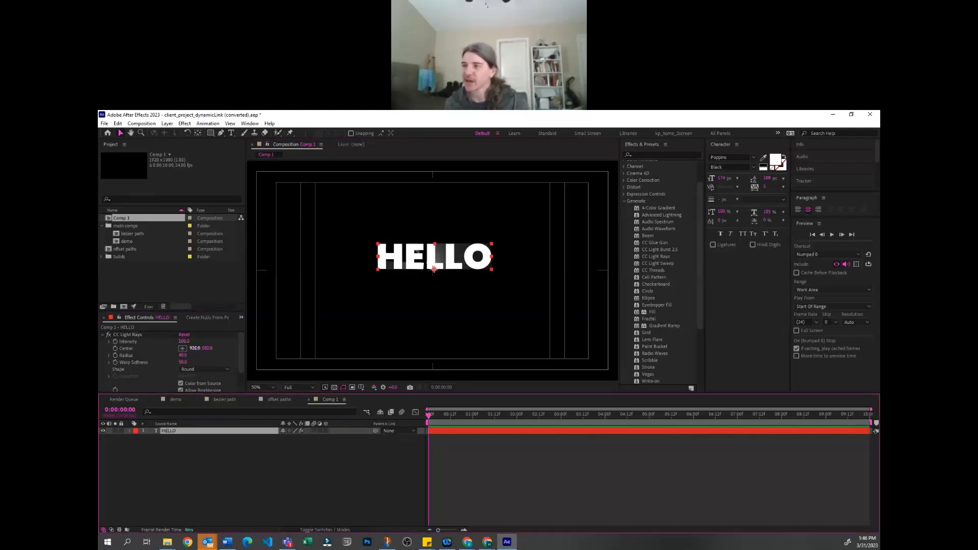
pyautogui.click(247, 472)
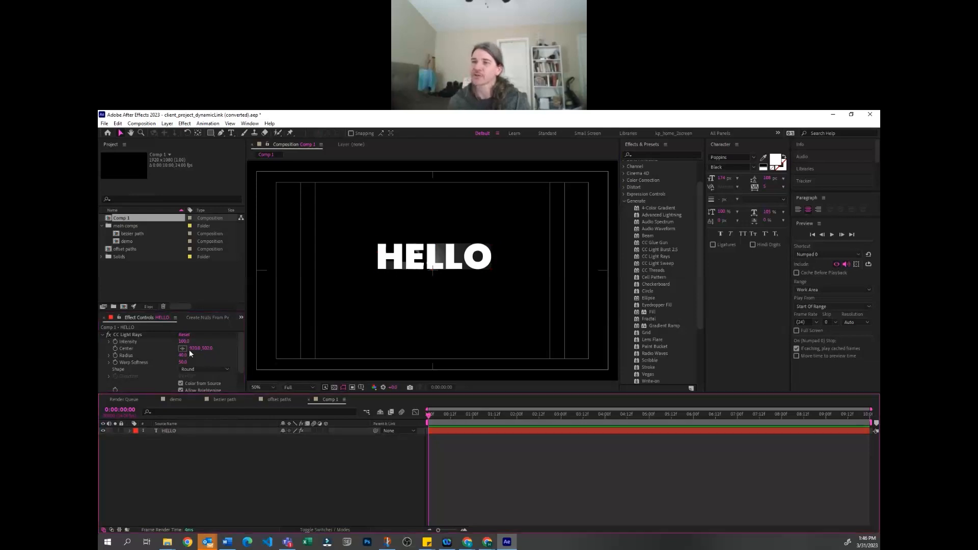
pyautogui.click(244, 430)
pyautogui.click(246, 456)
pyautogui.click(240, 432)
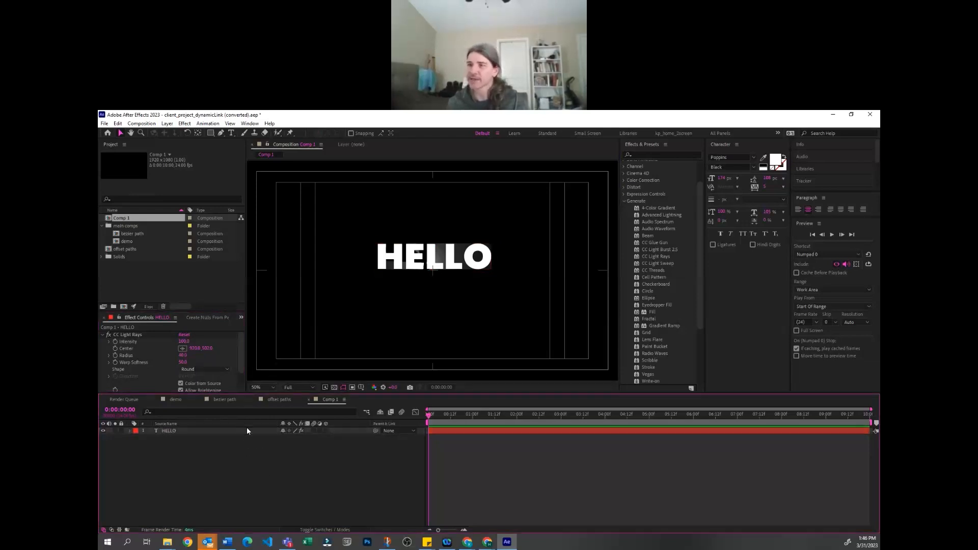
pyautogui.click(249, 430)
pyautogui.click(249, 443)
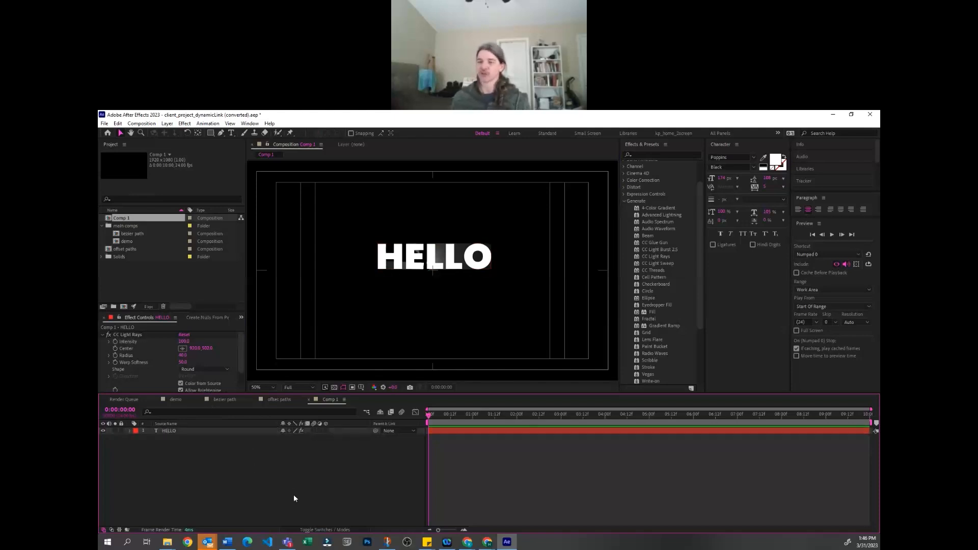
# Add an adjustment layer above HELLO and remove the CC Light Rays effect from the HELLO layer
pyautogui.hotkey('ctrl', 'alt', 'y')
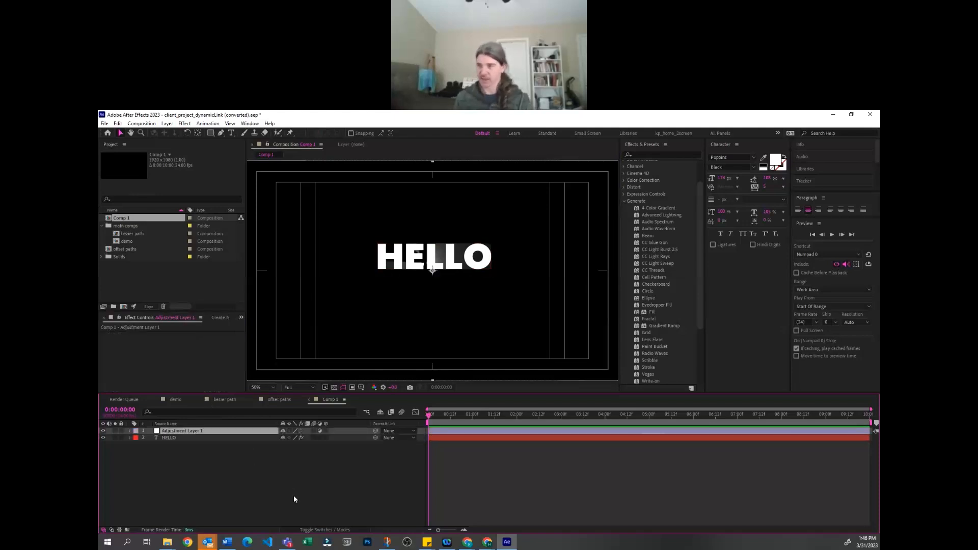
pyautogui.click(237, 494)
pyautogui.click(173, 438)
pyautogui.press('e')
pyautogui.click(169, 446)
pyautogui.press('Delete')
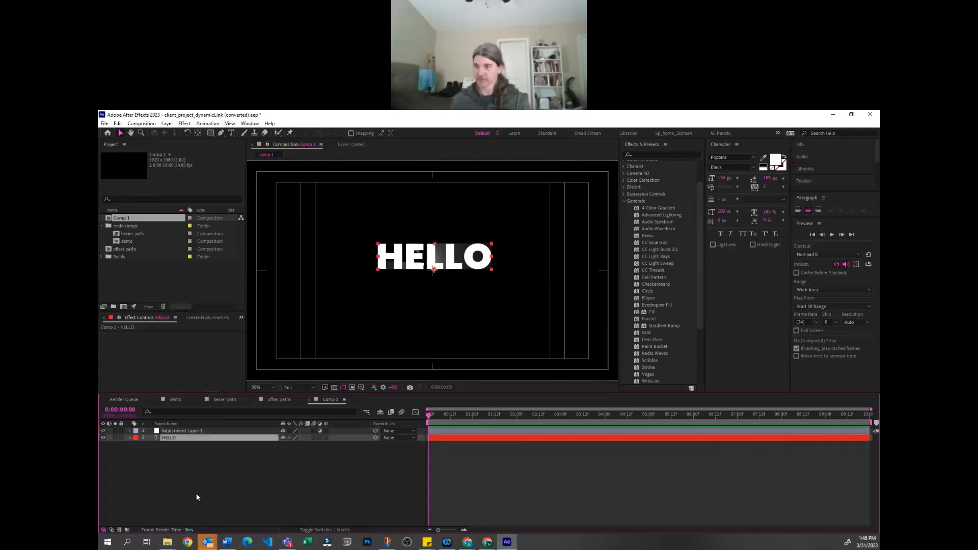
pyautogui.click(197, 497)
pyautogui.click(167, 124)
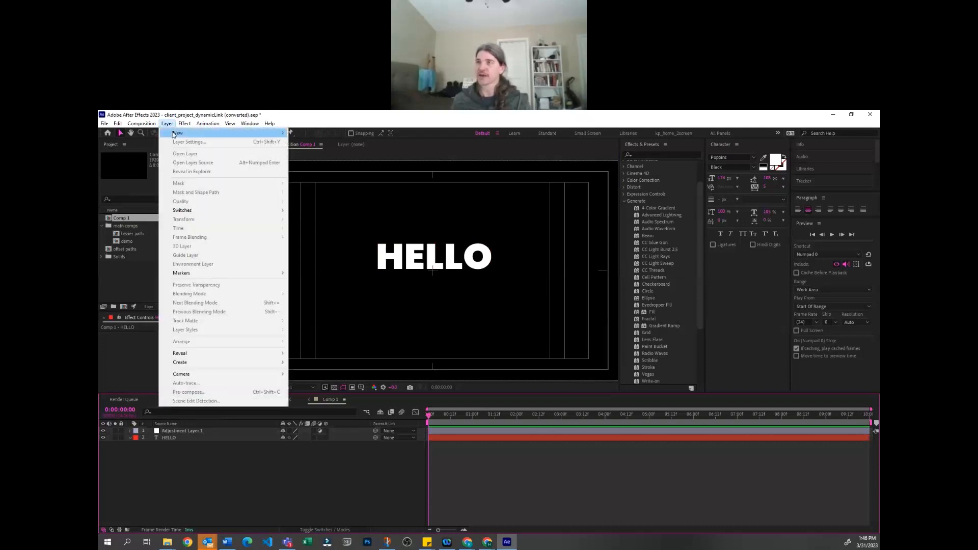
pyautogui.moveTo(180, 133)
pyautogui.click(228, 490)
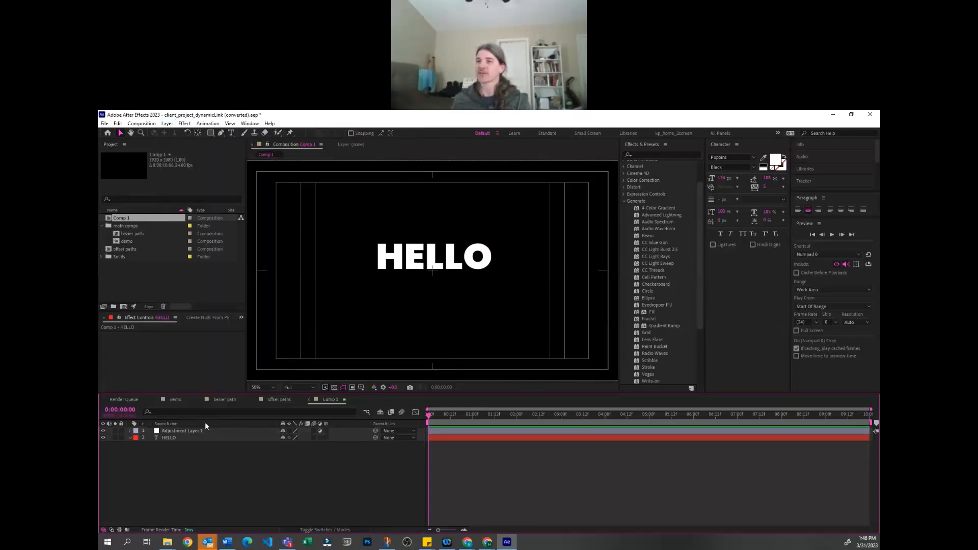
# Apply CC Light Rays to the adjustment layer and move the effect's center onto the middle of the HELLO text
pyautogui.click(207, 431)
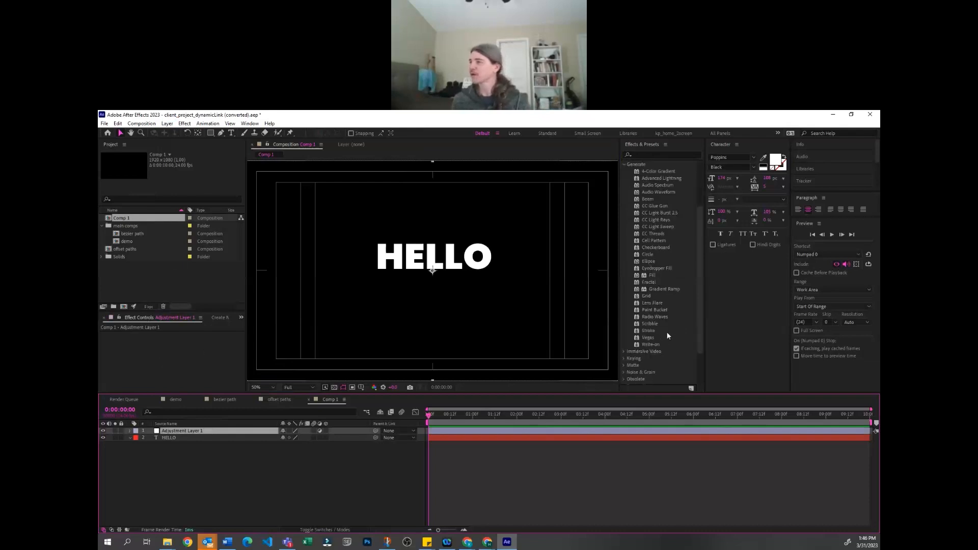
pyautogui.click(658, 257)
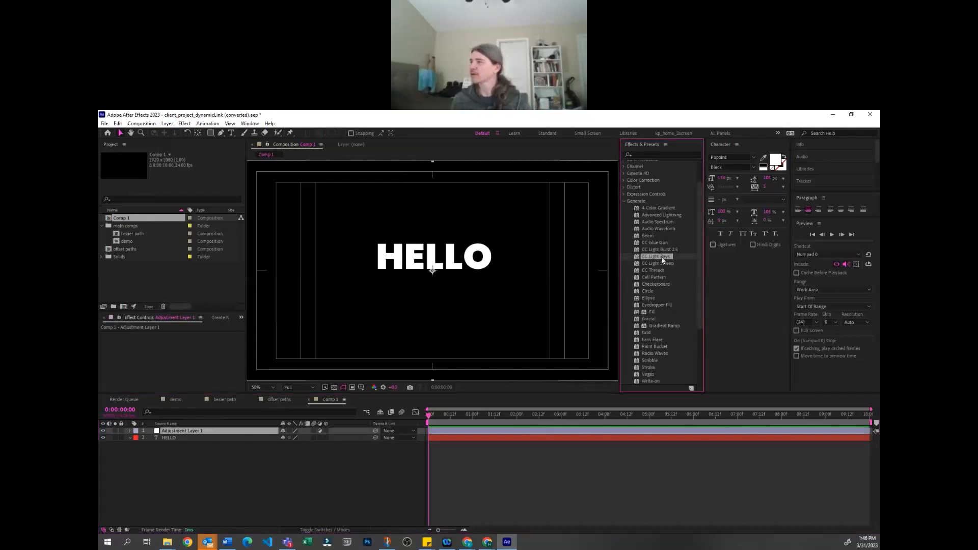
pyautogui.doubleClick(662, 255)
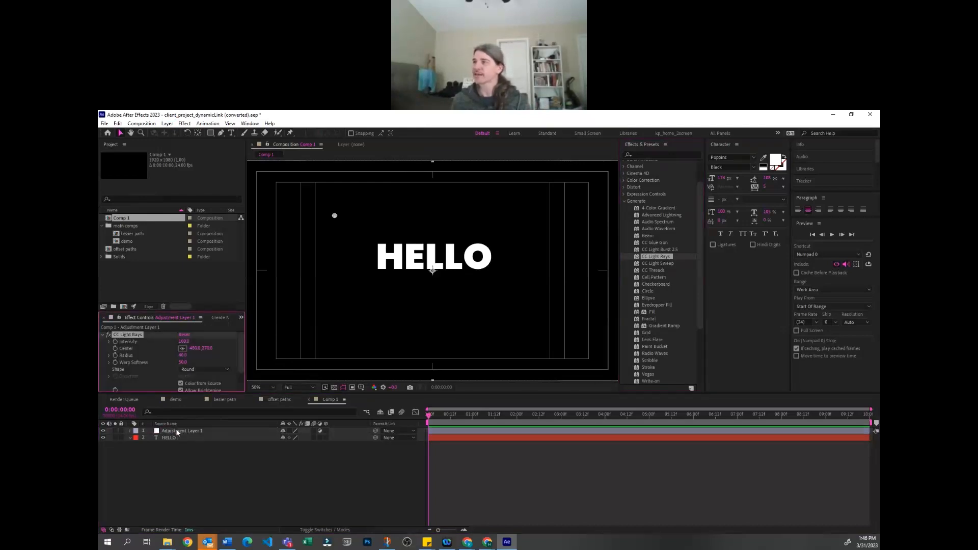
pyautogui.moveTo(334, 216); pyautogui.dragTo(430, 266)
pyautogui.click(280, 503)
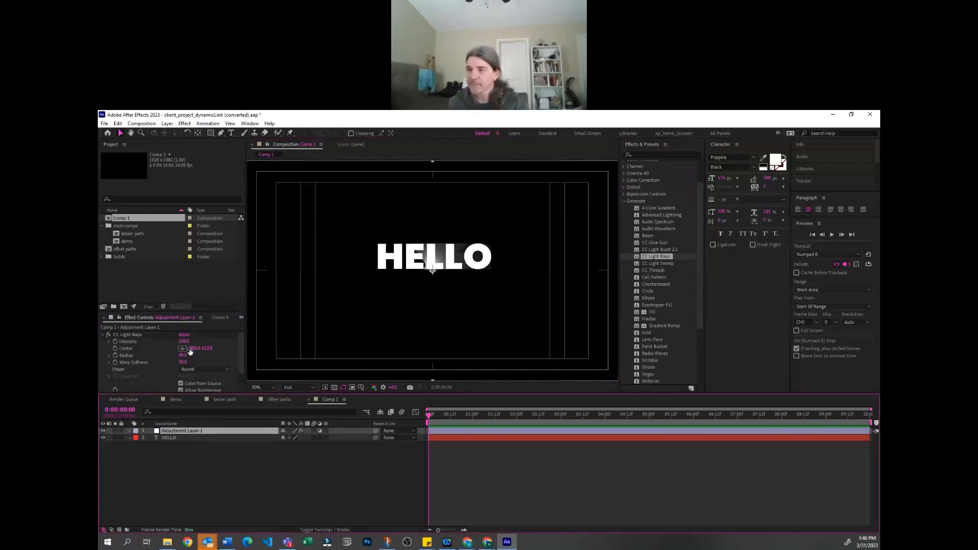
# Raise the intensity of the adjustment layer's CC Light Rays slightly and check the HELLO layer's own effect settings
pyautogui.moveTo(193, 340); pyautogui.dragTo(206, 341)
pyautogui.click(193, 437)
pyautogui.click(201, 473)
pyautogui.click(191, 436)
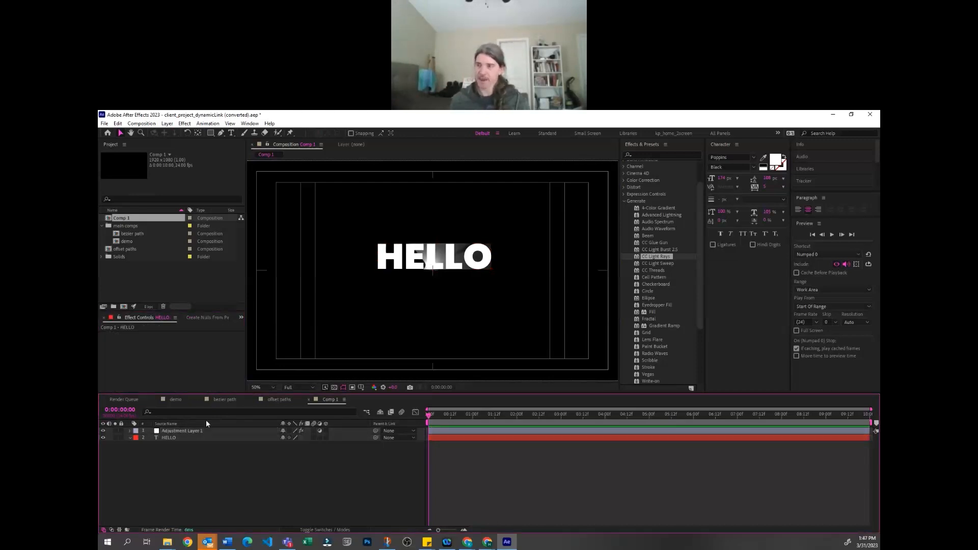
# Remove CC Light Rays from the adjustment layer and delete the adjustment layer itself
pyautogui.click(175, 431)
pyautogui.press('e')
pyautogui.click(167, 438)
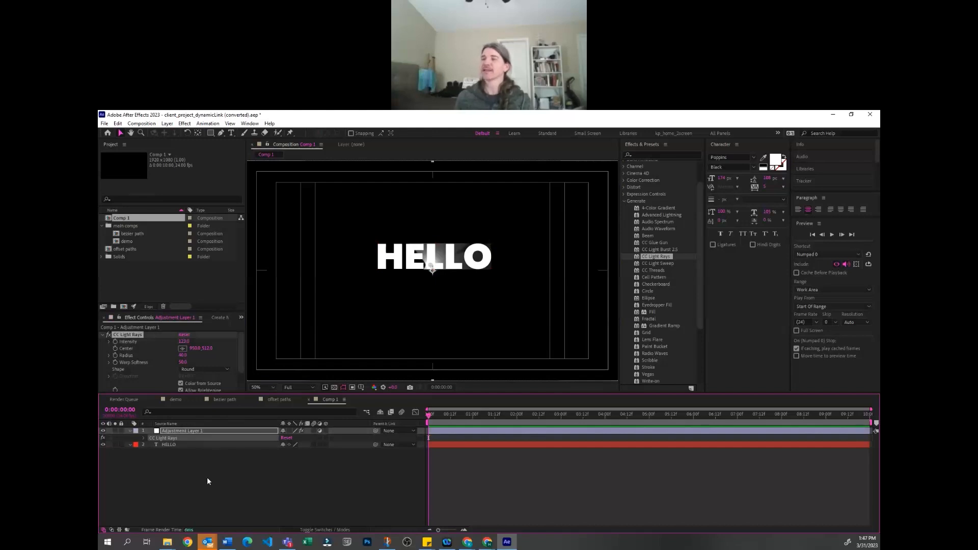
pyautogui.press('Delete')
pyautogui.click(234, 475)
pyautogui.click(209, 431)
pyautogui.press('Delete')
# Select the HELLO text layer with the whole composition in view
pyautogui.click(197, 431)
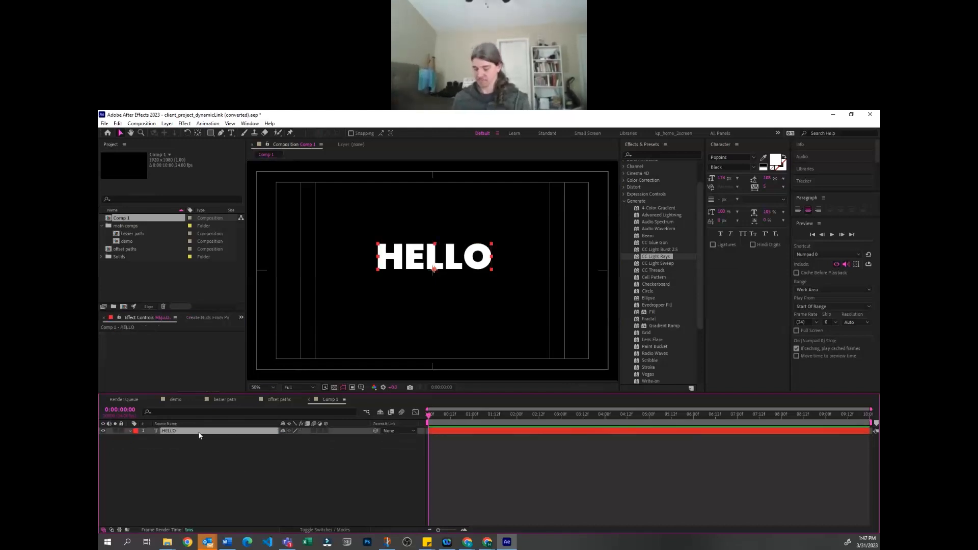
pyautogui.press(',')
pyautogui.click(200, 457)
pyautogui.click(201, 431)
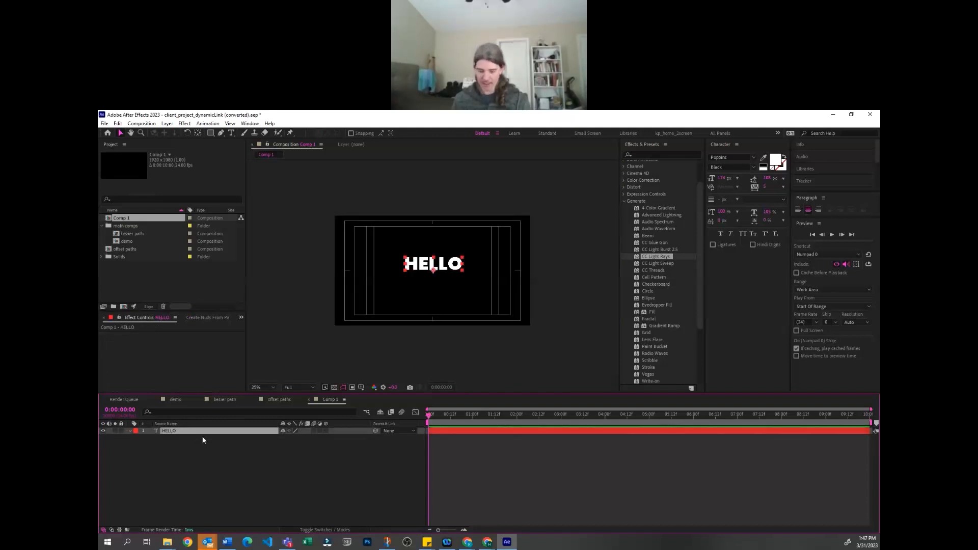
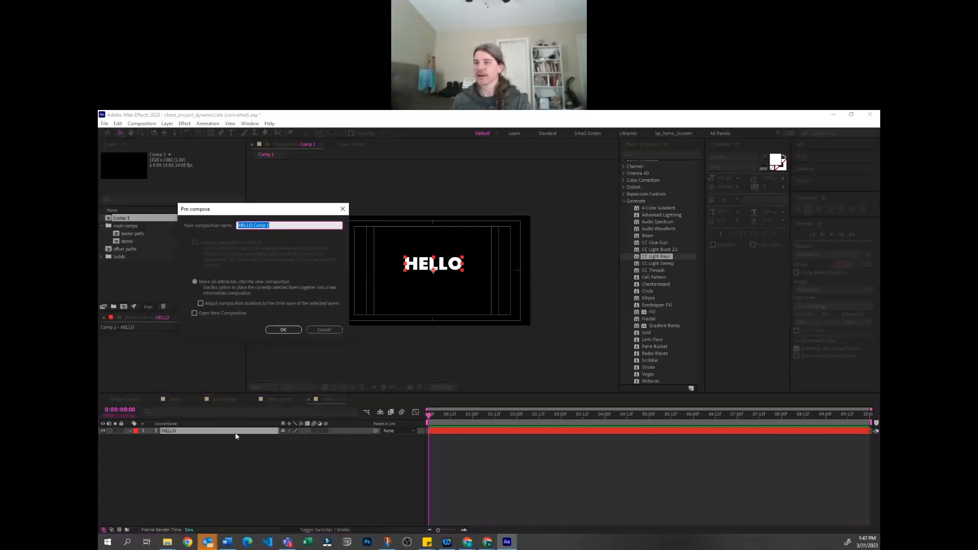
pyautogui.click(324, 331)
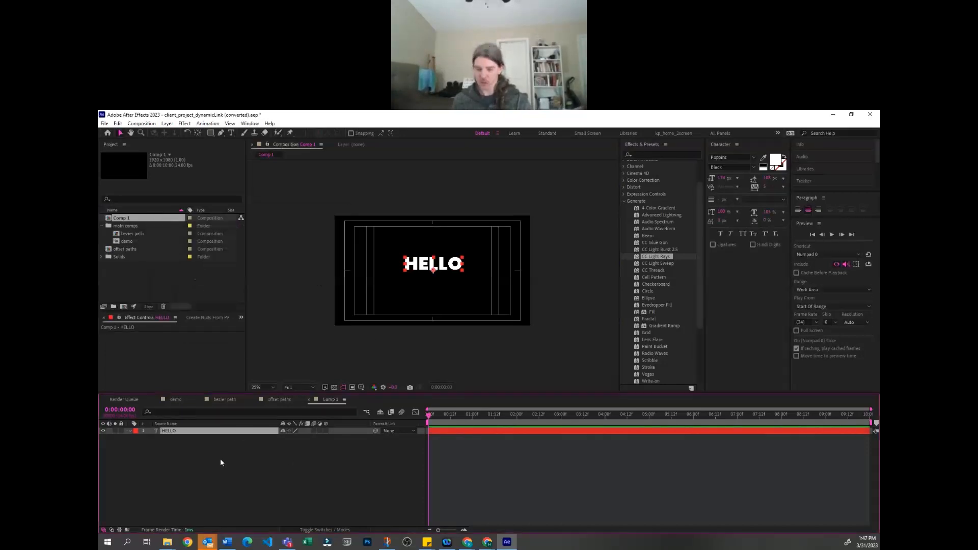
pyautogui.click(149, 123)
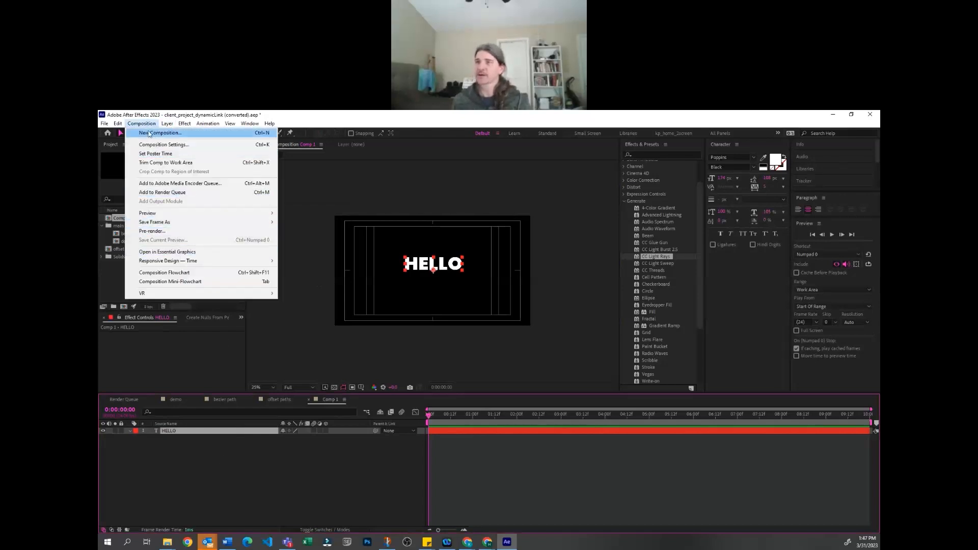
pyautogui.rightClick(205, 432)
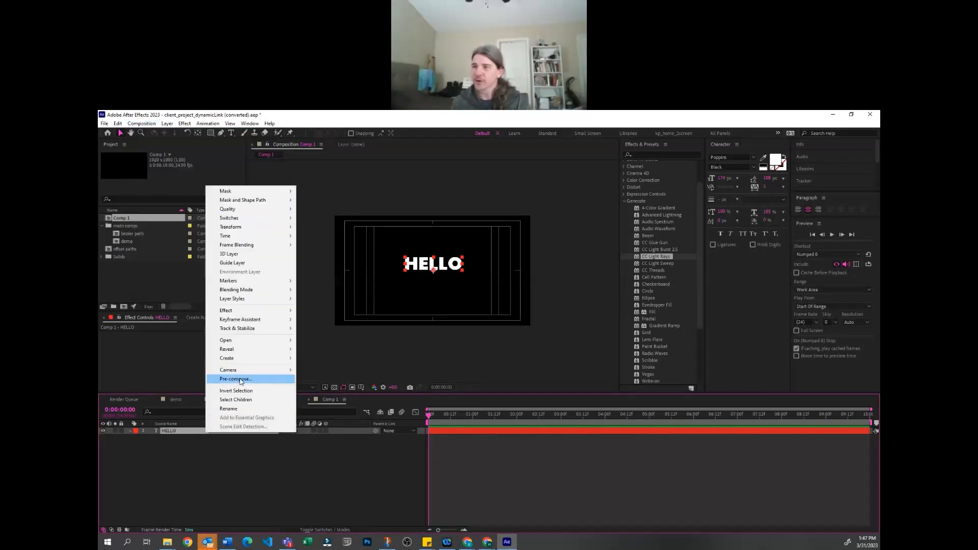
pyautogui.click(242, 380)
pyautogui.click(243, 281)
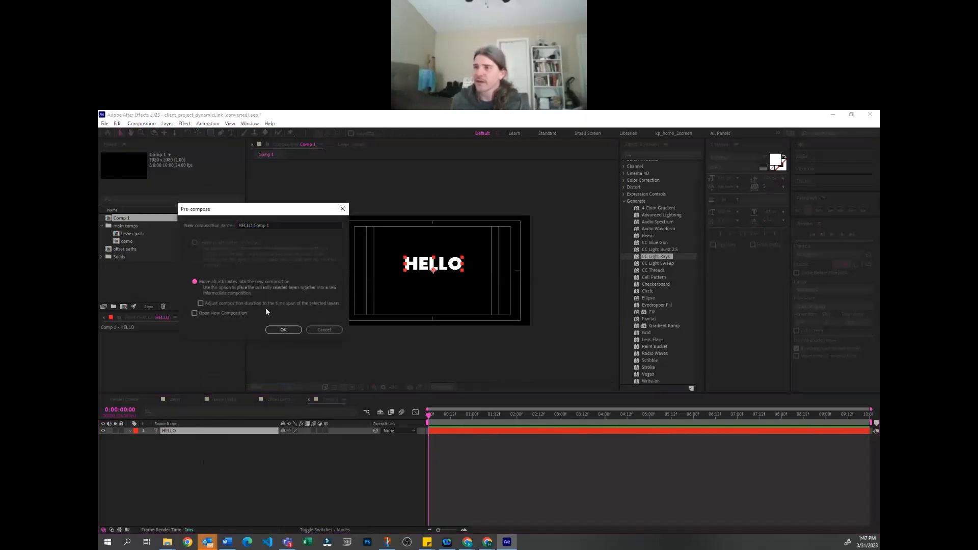
pyautogui.click(324, 331)
# Rename Comp 1 as type and nest it in a new composition created from it
pyautogui.click(172, 288)
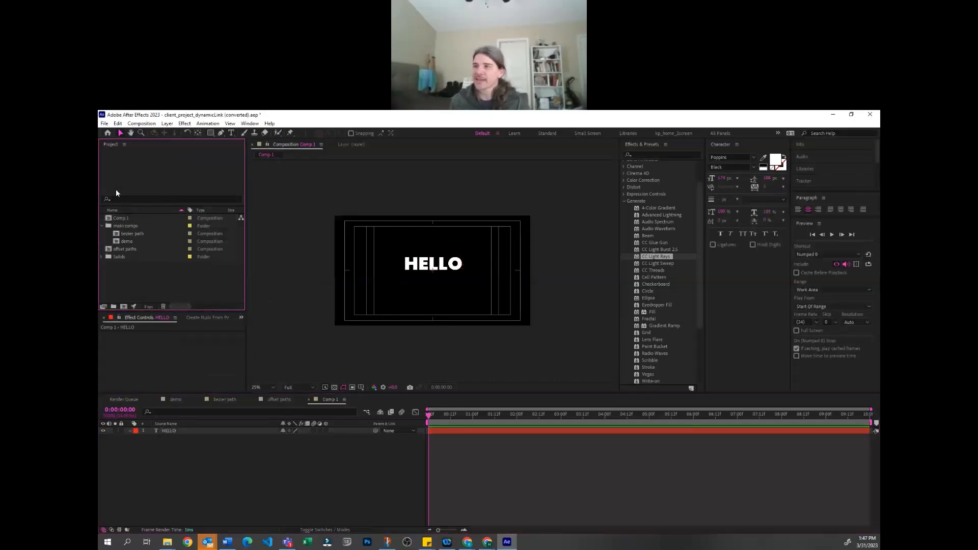
pyautogui.click(120, 220)
pyautogui.press('Return')
pyautogui.write('type')
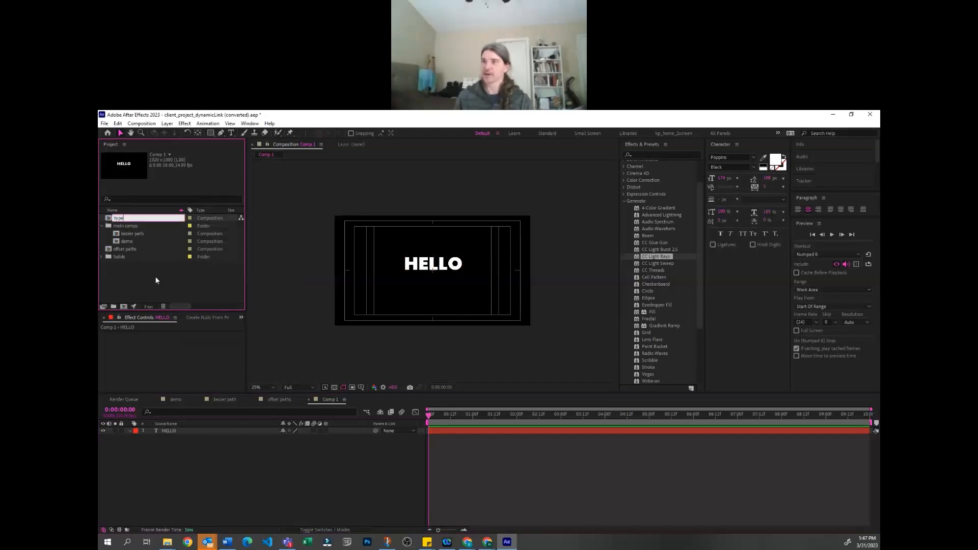
pyautogui.press('Return')
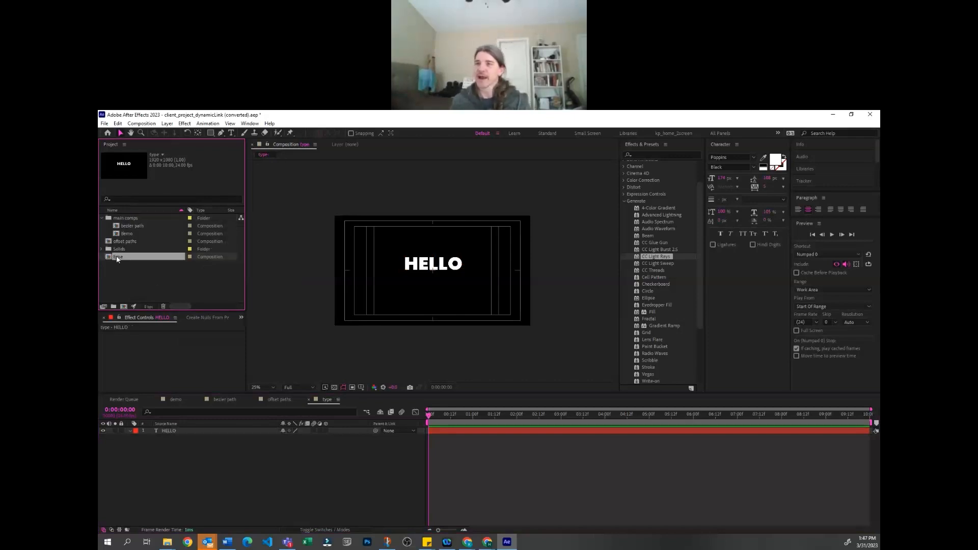
pyautogui.moveTo(123, 308); pyautogui.dragTo(123, 306)
pyautogui.click(194, 430)
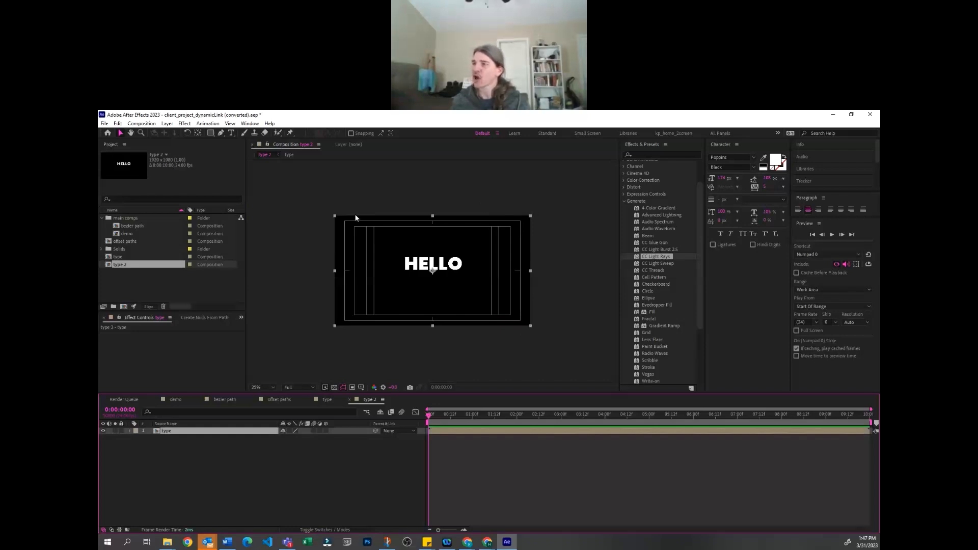
# Apply CC Light Rays to the nested type layer and move the effect's center onto the upper part of the letter O
pyautogui.moveTo(654, 260); pyautogui.dragTo(237, 433)
pyautogui.moveTo(384, 244); pyautogui.dragTo(451, 262)
pyautogui.scroll(2, 443, 292)
pyautogui.scroll(2, 443, 292)
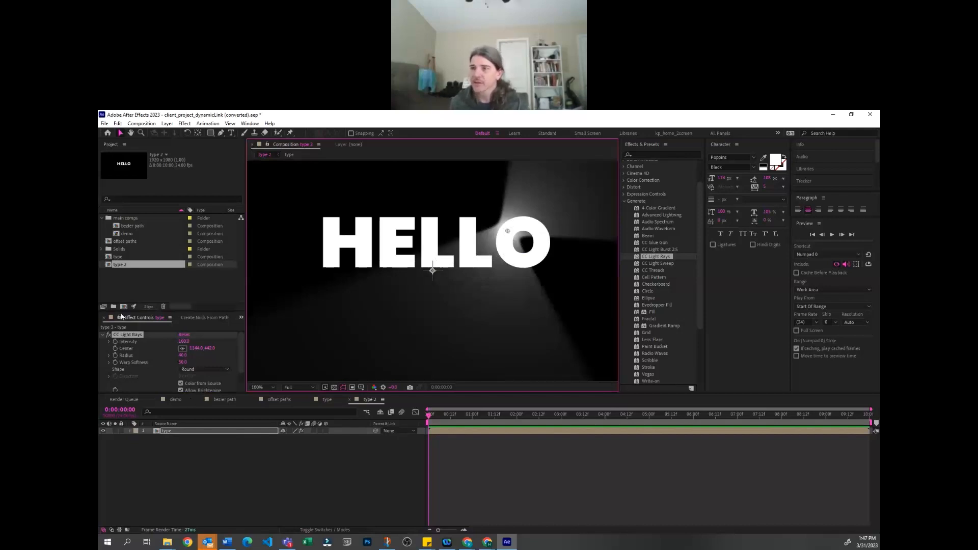
pyautogui.moveTo(138, 231); pyautogui.dragTo(139, 214)
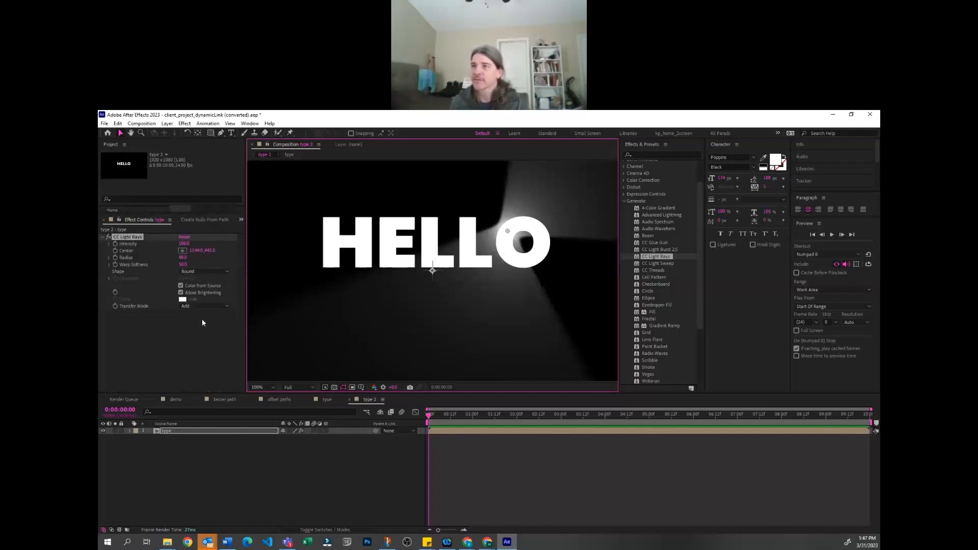
# Try the None and Lighten transfer modes for the CC Light Rays effect and set it back to Add
pyautogui.click(194, 305)
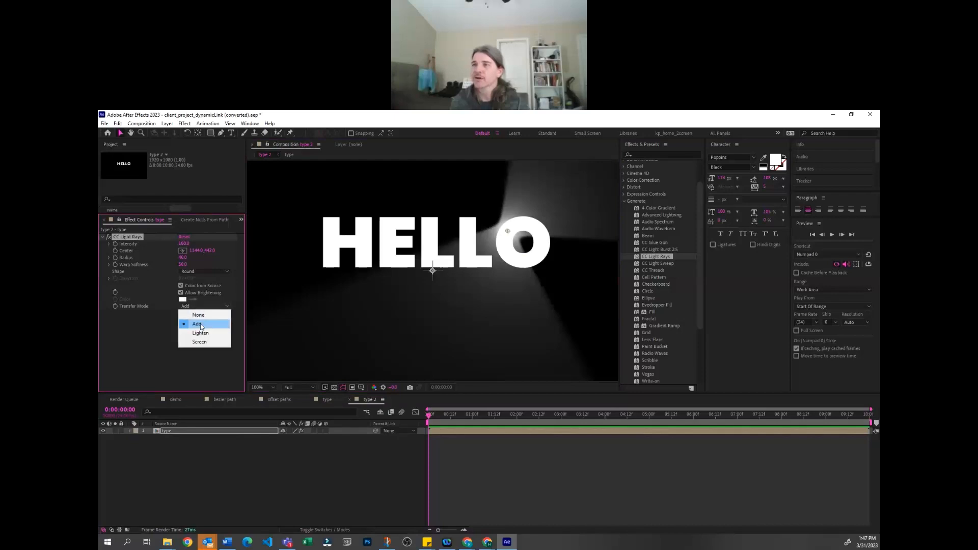
pyautogui.click(203, 317)
pyautogui.click(187, 306)
pyautogui.click(201, 330)
pyautogui.click(193, 452)
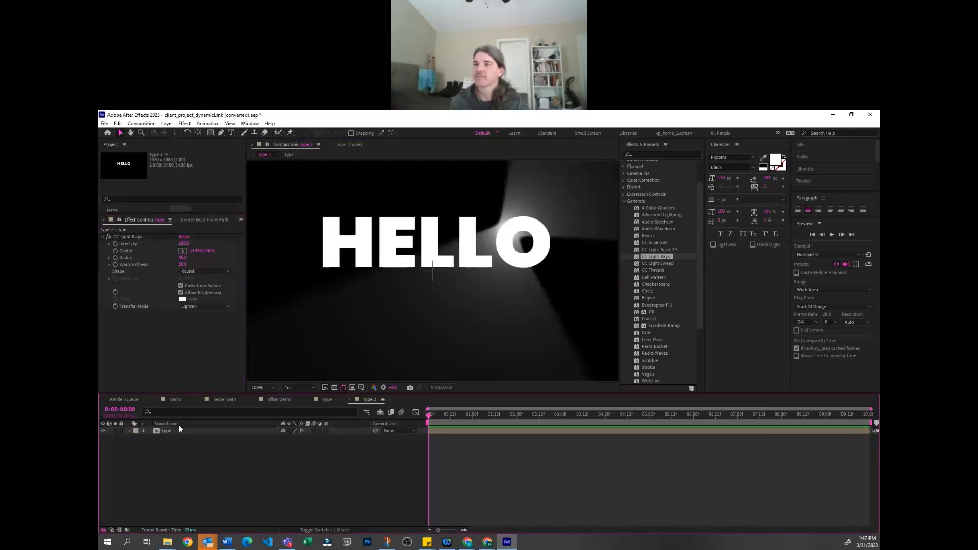
pyautogui.click(192, 286)
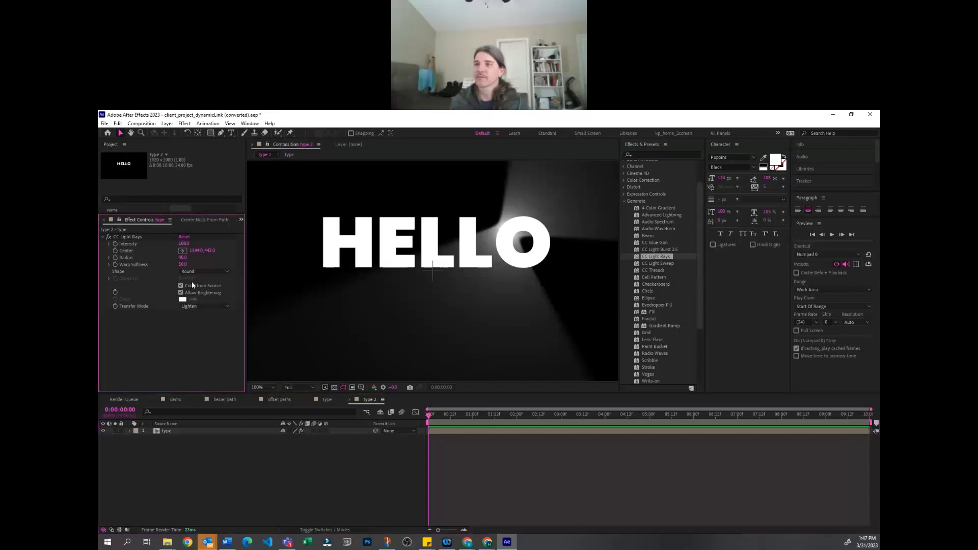
pyautogui.click(196, 306)
pyautogui.click(196, 324)
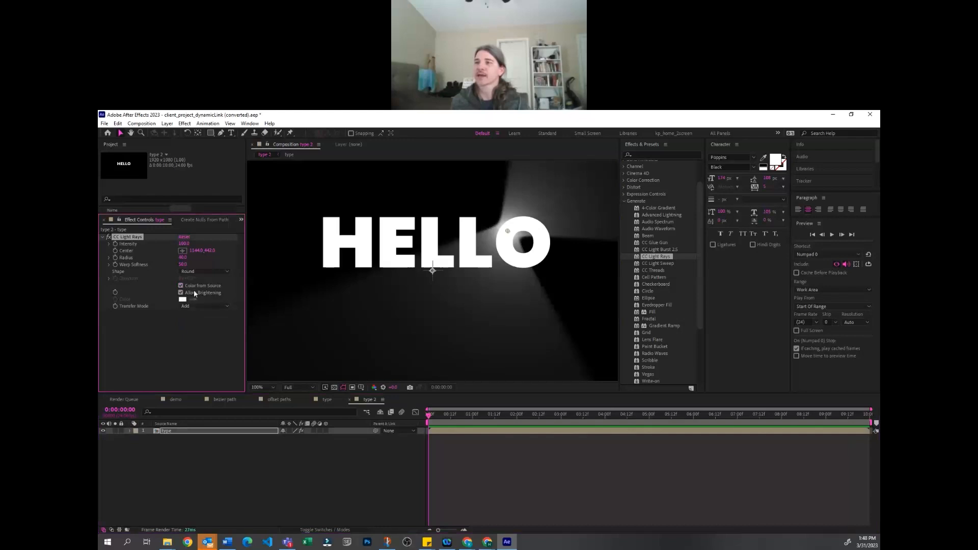
# Turn off Color from Source for CC Light Rays and pick a bright red as the ray color
pyautogui.click(190, 288)
pyautogui.click(183, 299)
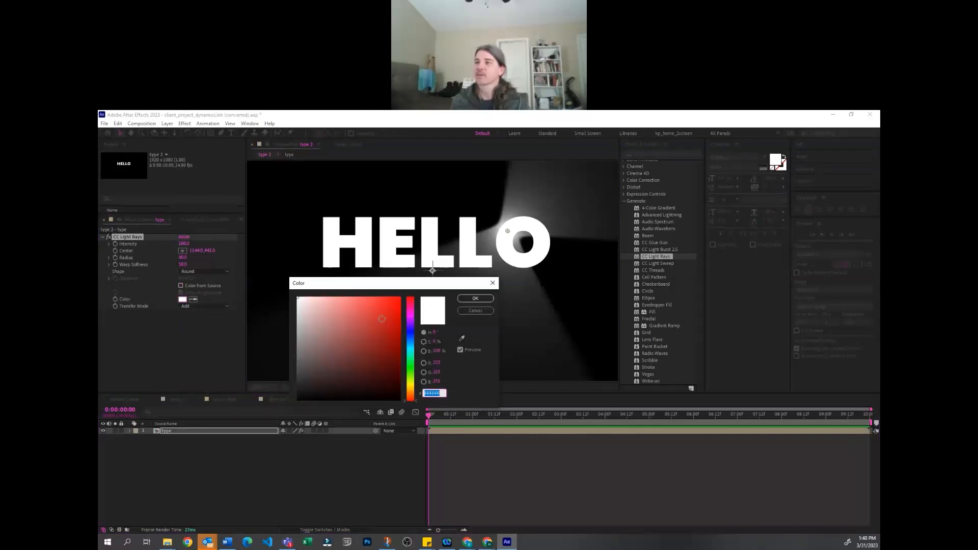
pyautogui.click(378, 300)
pyautogui.click(383, 297)
pyautogui.click(475, 297)
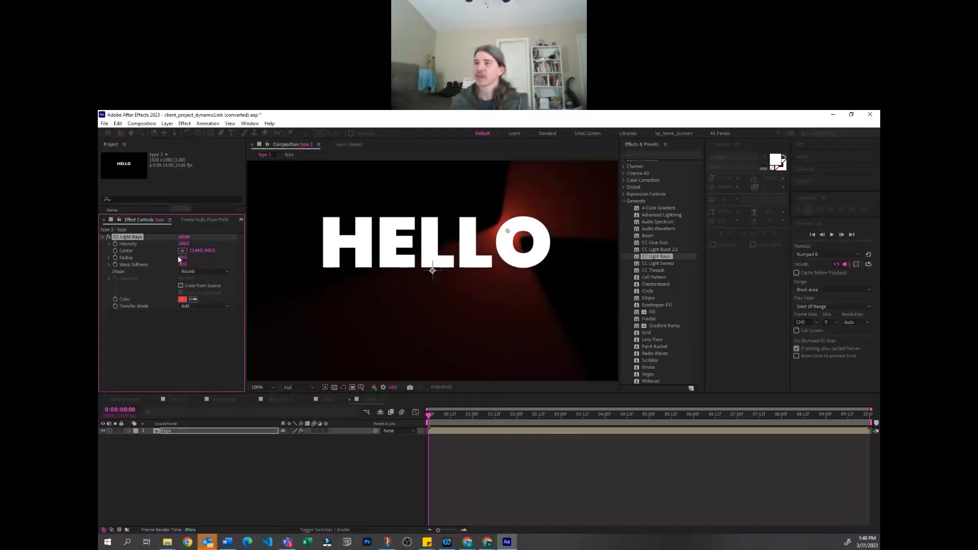
# Increase the radius of the light rays and move their center to the middle of HELLO
pyautogui.moveTo(182, 257); pyautogui.dragTo(213, 261)
pyautogui.scroll(-4, 322, 301)
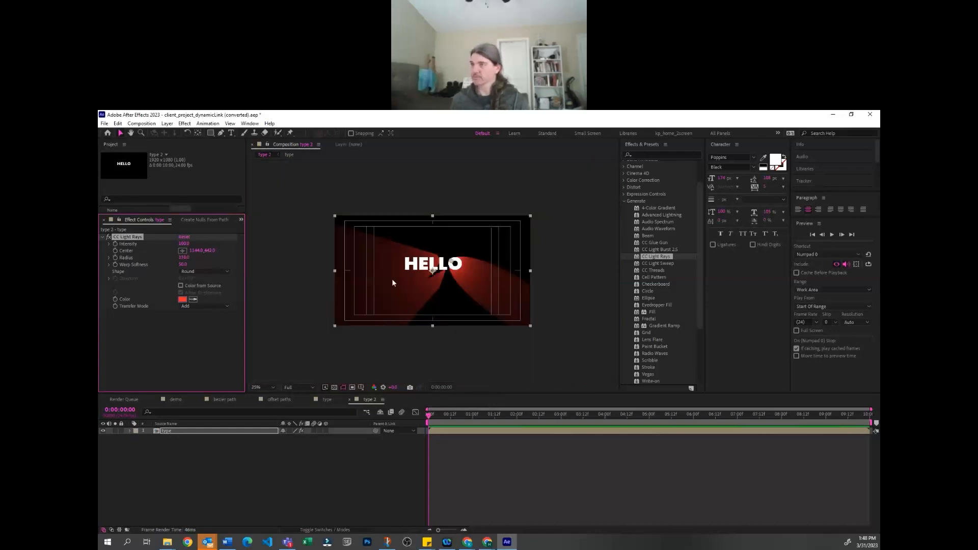
pyautogui.moveTo(441, 262)
pyautogui.mouseDown()
pyautogui.moveTo(416, 265)
pyautogui.moveTo(432, 266)
pyautogui.mouseUp()
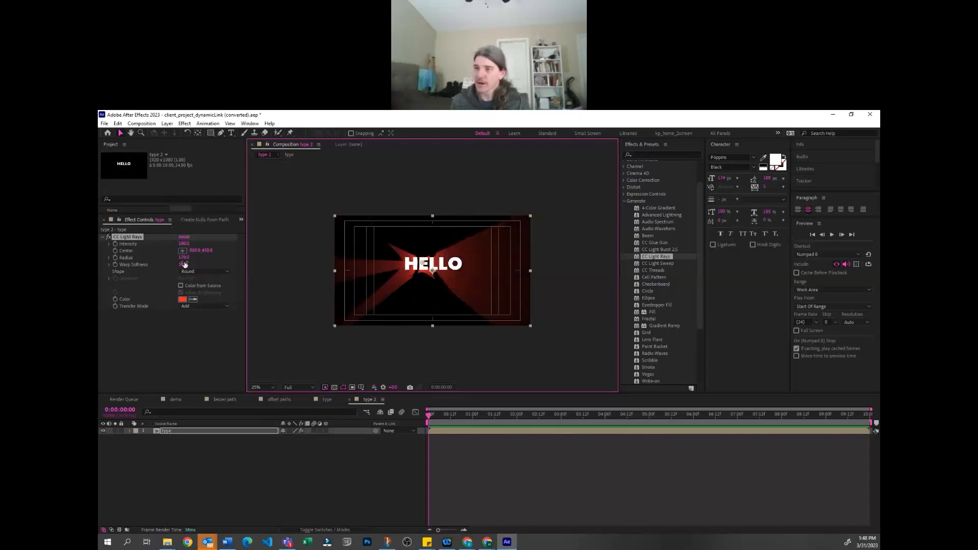
# Reduce the CC Light Rays radius to about 44, raise its intensity strongly and change the shape to Square
pyautogui.moveTo(184, 257); pyautogui.dragTo(122, 259)
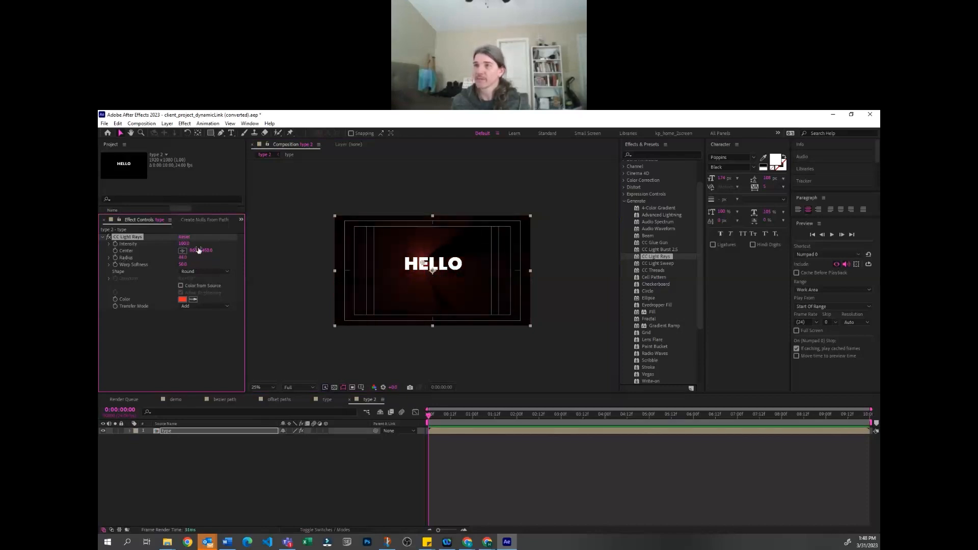
pyautogui.moveTo(185, 246); pyautogui.dragTo(210, 238)
pyautogui.moveTo(423, 262)
pyautogui.mouseDown()
pyautogui.moveTo(436, 264)
pyautogui.moveTo(425, 266)
pyautogui.mouseUp()
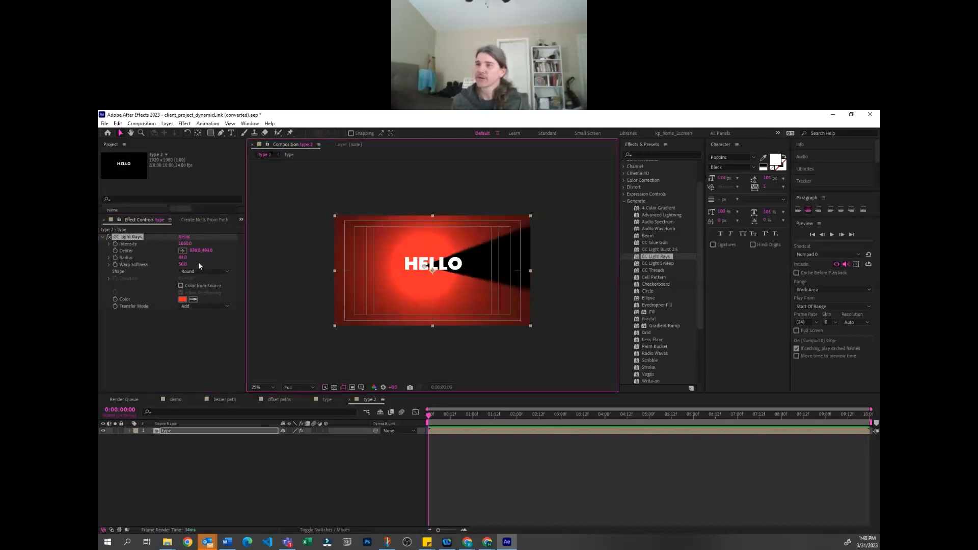
pyautogui.click(197, 270)
pyautogui.click(194, 289)
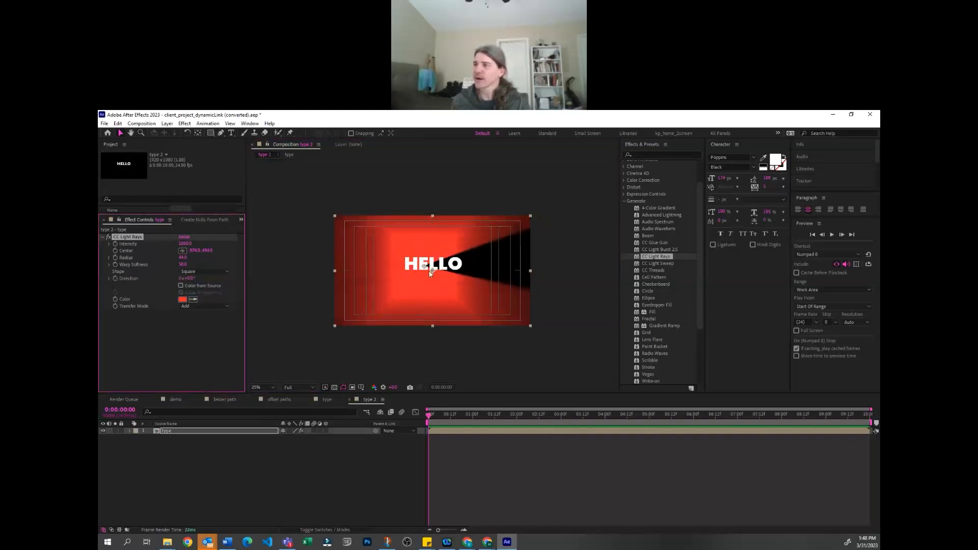
# Keyframe the rays' center from beside the H to beyond the O at frame 12 and preview the sweep across HELLO
pyautogui.moveTo(426, 265); pyautogui.dragTo(393, 263)
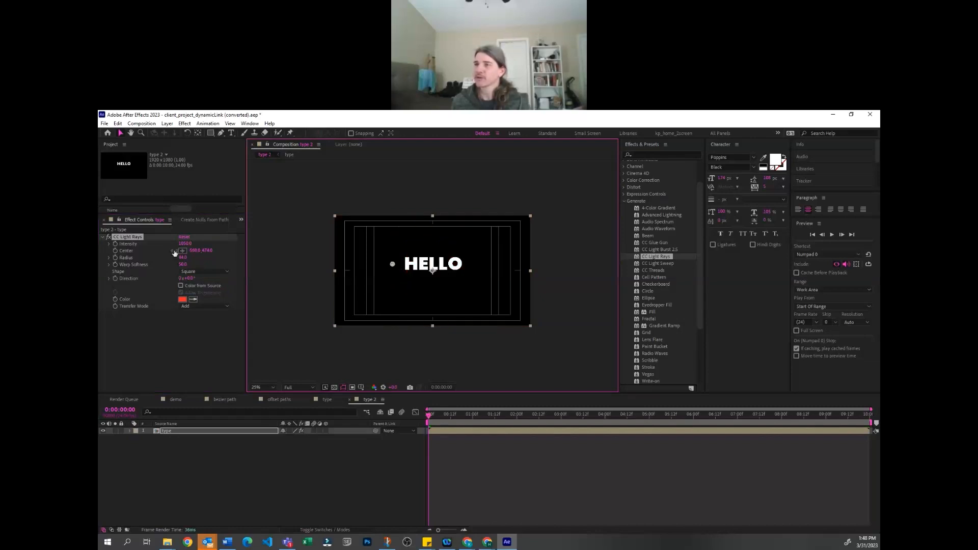
pyautogui.click(116, 251)
pyautogui.click(450, 416)
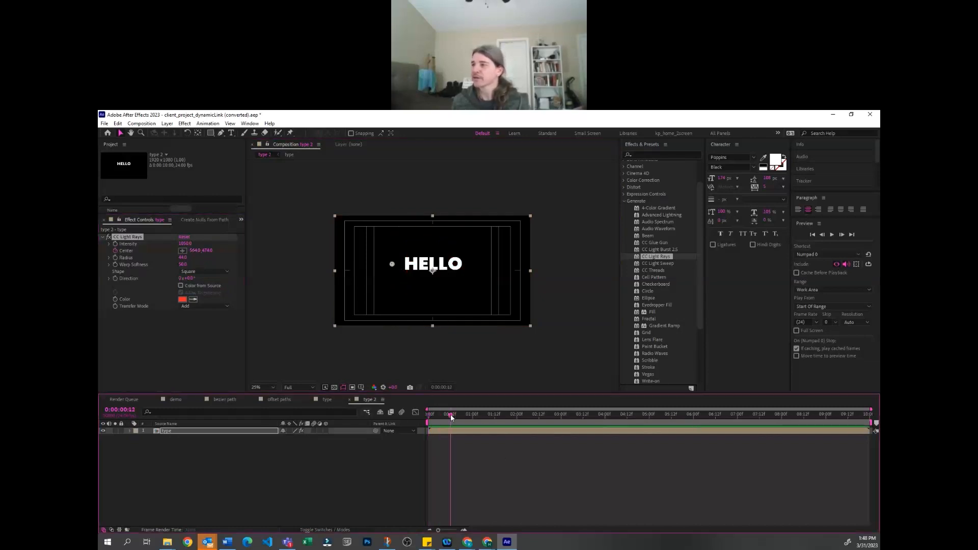
pyautogui.moveTo(392, 264); pyautogui.dragTo(483, 264)
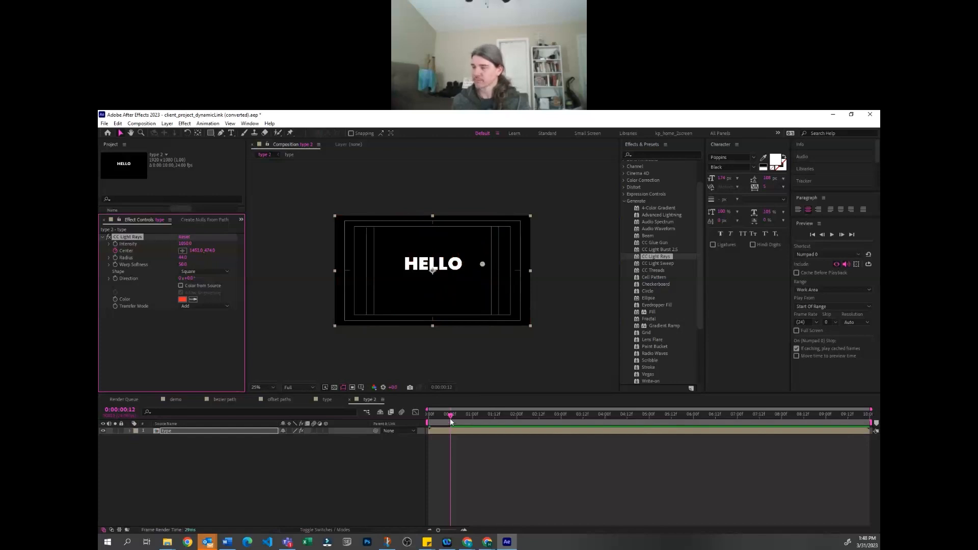
pyautogui.press('space')
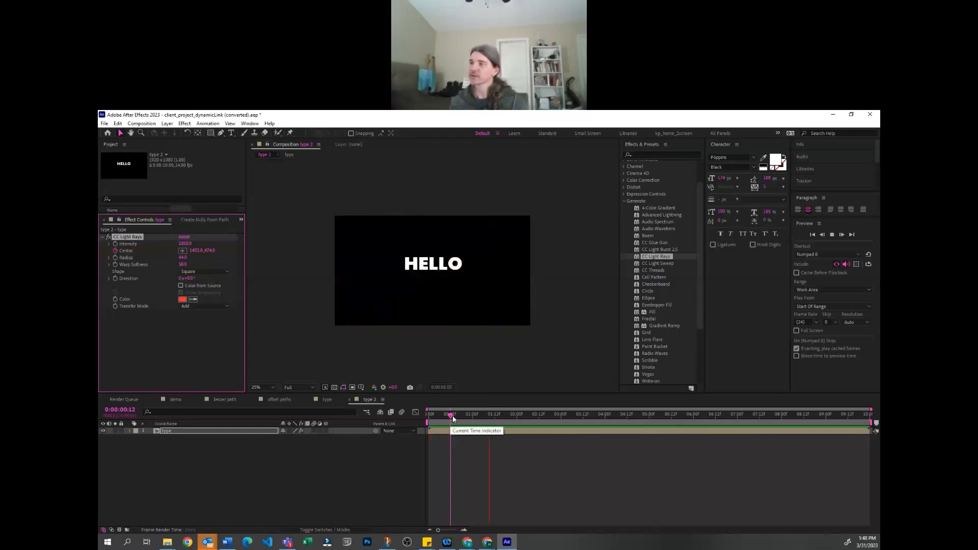
pyautogui.press('space')
pyautogui.moveTo(442, 415)
pyautogui.mouseDown()
pyautogui.moveTo(429, 414)
pyautogui.moveTo(445, 414)
pyautogui.mouseUp()
pyautogui.click(452, 473)
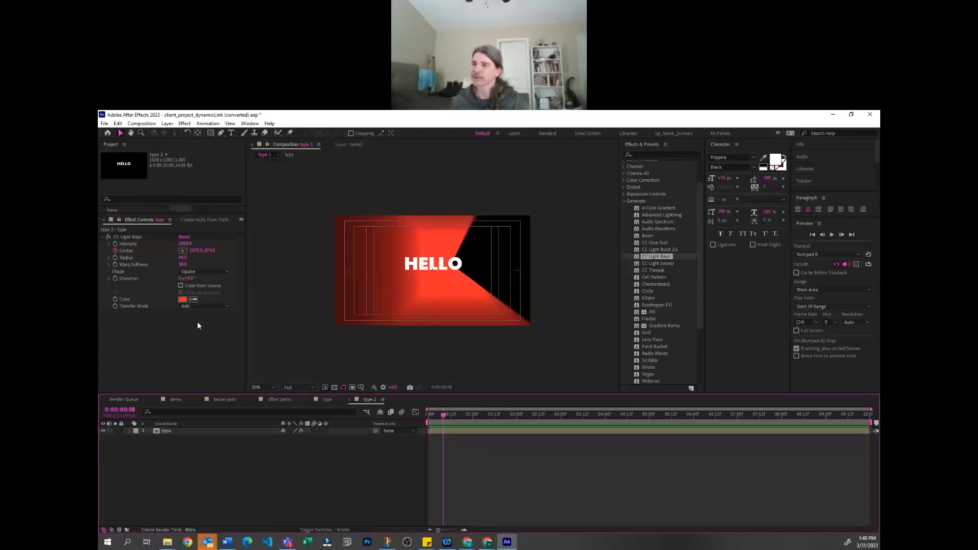
# Turn Color from Source back on and set the transfer mode to Screen, checking the sweep around frame 6
pyautogui.click(180, 286)
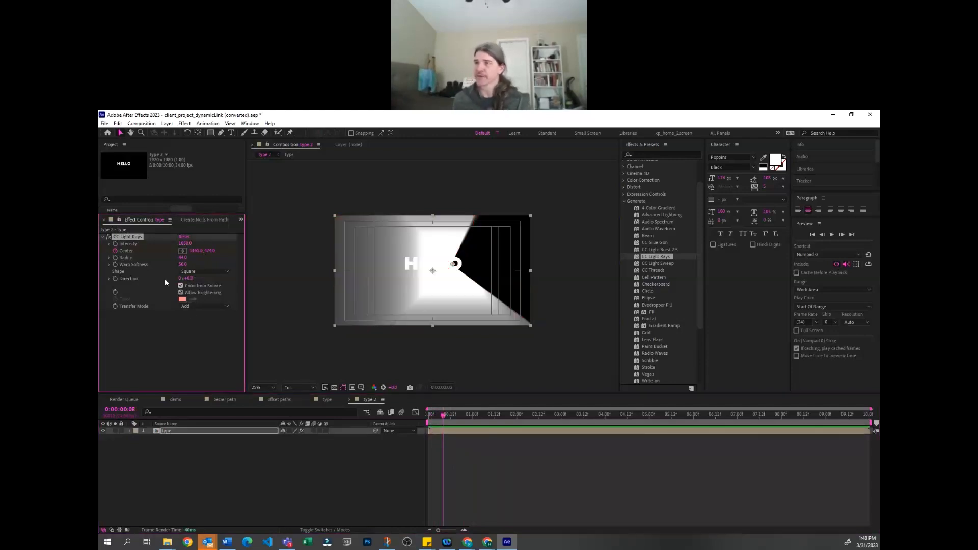
pyautogui.moveTo(442, 417); pyautogui.dragTo(439, 416)
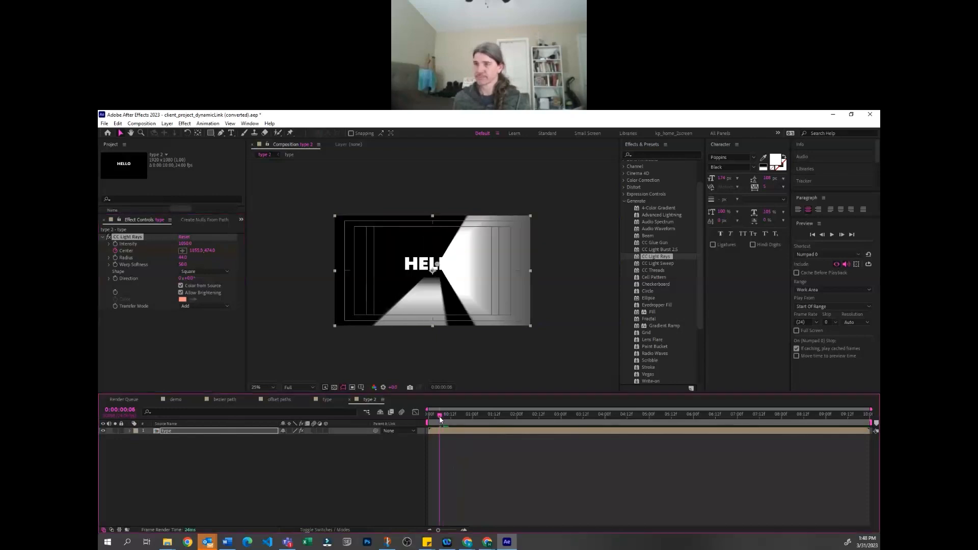
pyautogui.click(191, 308)
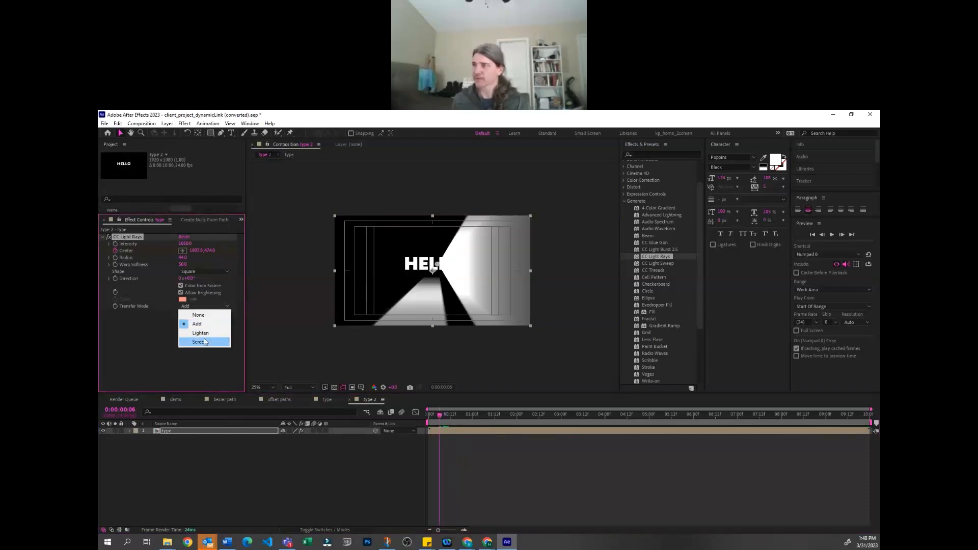
pyautogui.click(199, 341)
pyautogui.moveTo(432, 416); pyautogui.dragTo(439, 416)
pyautogui.click(236, 477)
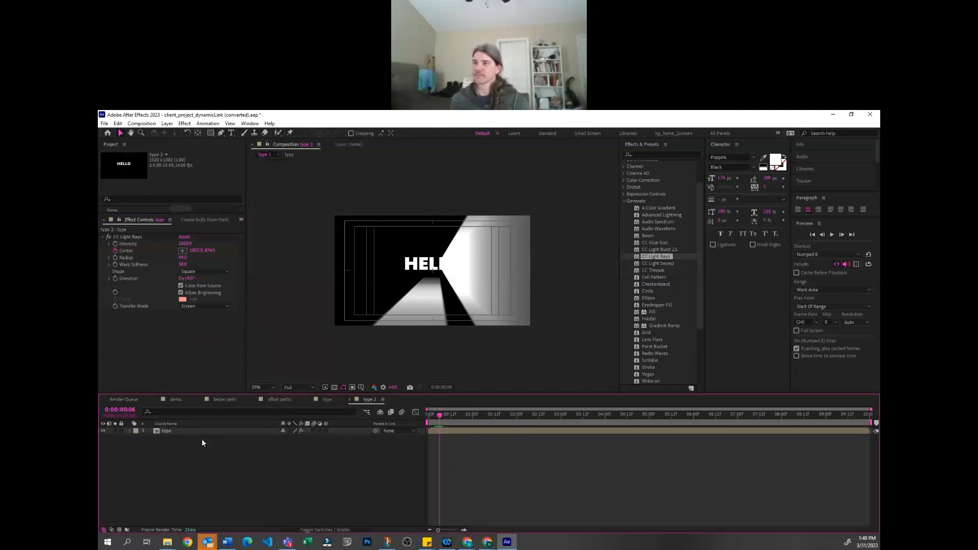
# Reduce the light rays' radius to about 20 and check the sweep around frame 6
pyautogui.click(185, 251)
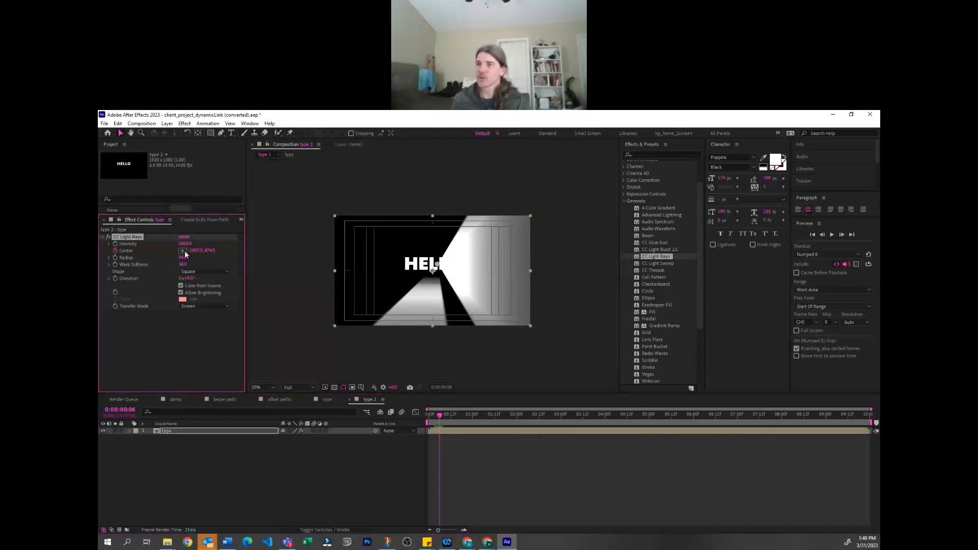
pyautogui.moveTo(182, 257); pyautogui.dragTo(175, 257)
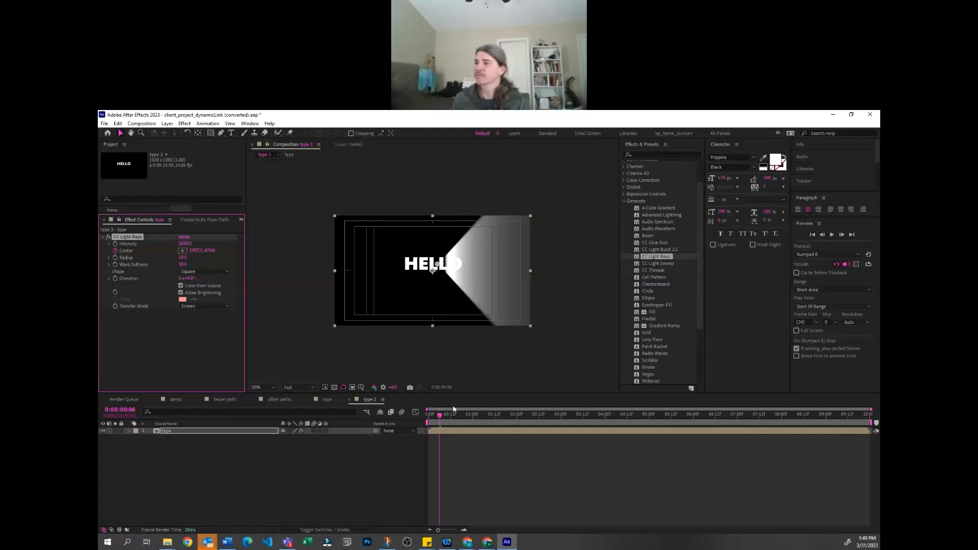
pyautogui.moveTo(437, 416); pyautogui.dragTo(440, 416)
# Remove CC Light Rays from the type layer and open the nested type composition
pyautogui.click(171, 374)
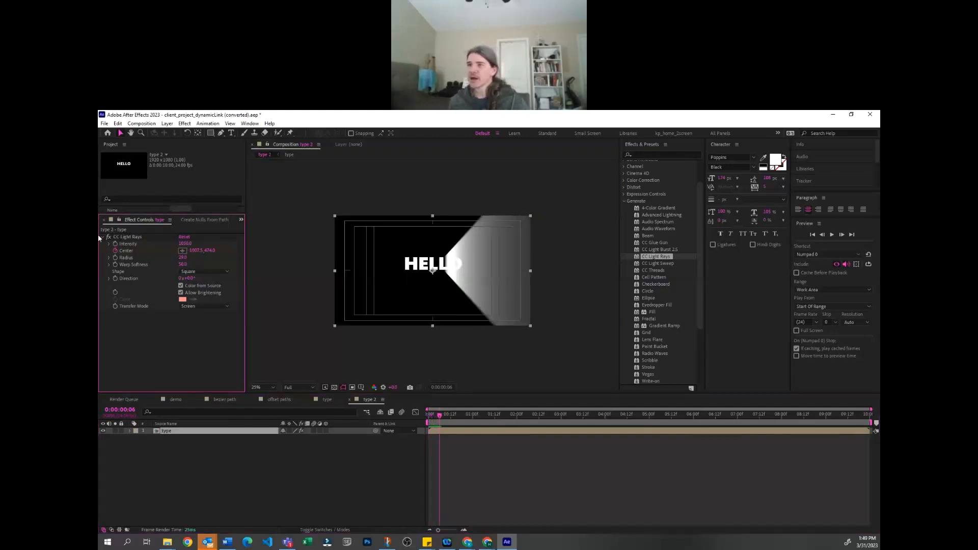
pyautogui.press('Delete')
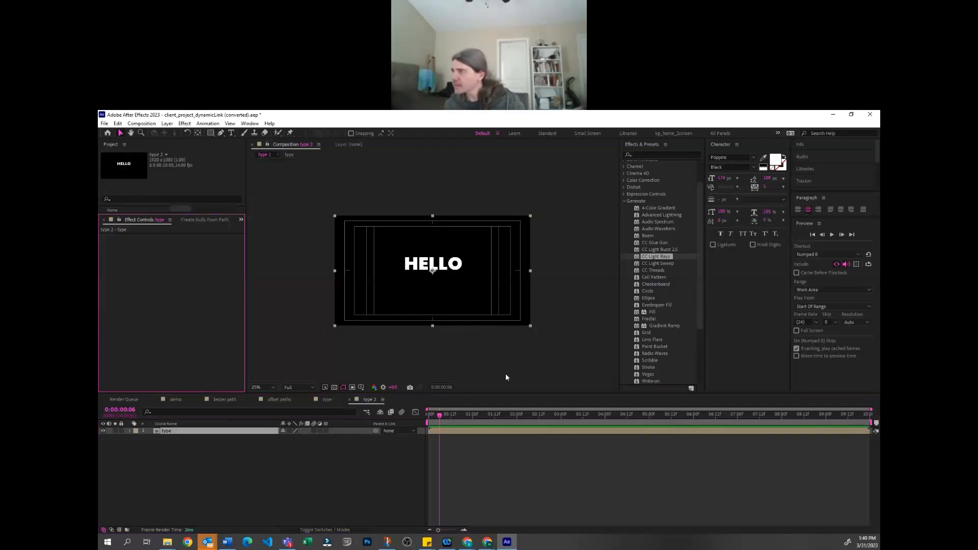
pyautogui.click(185, 430)
pyautogui.doubleClick(185, 430)
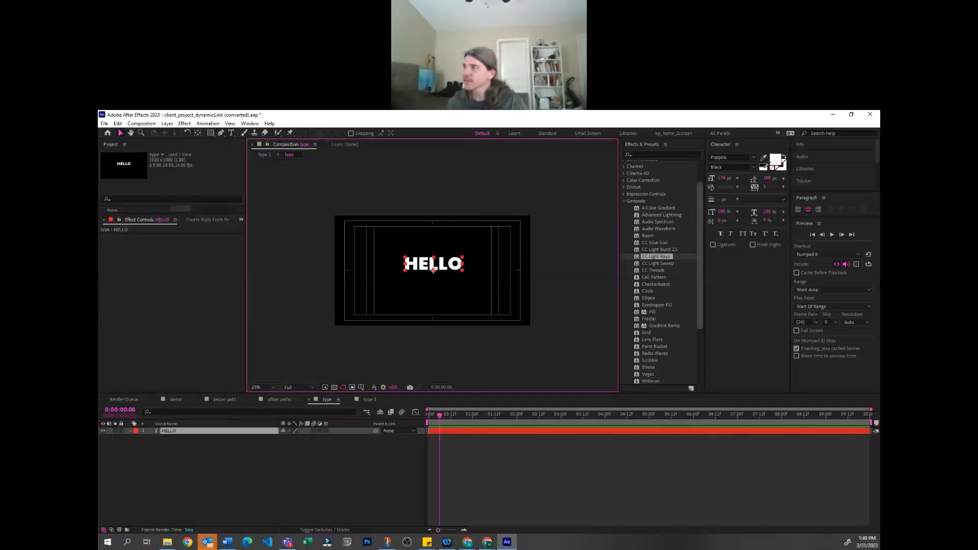
# Recolour the HELLO text fill to a coral red and return to the type 2 composition
pyautogui.click(775, 160)
pyautogui.click(344, 307)
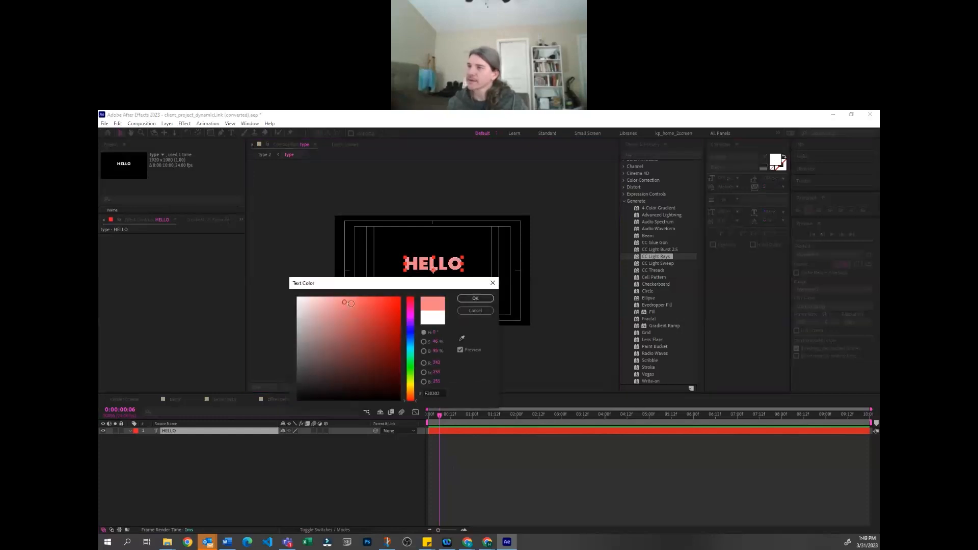
pyautogui.press('Return')
pyautogui.click(370, 399)
# Apply CC Light Rays to the nested type layer and move the rays' center to between the E and the first L
pyautogui.moveTo(659, 276); pyautogui.dragTo(418, 264)
pyautogui.scroll(2, 420, 291)
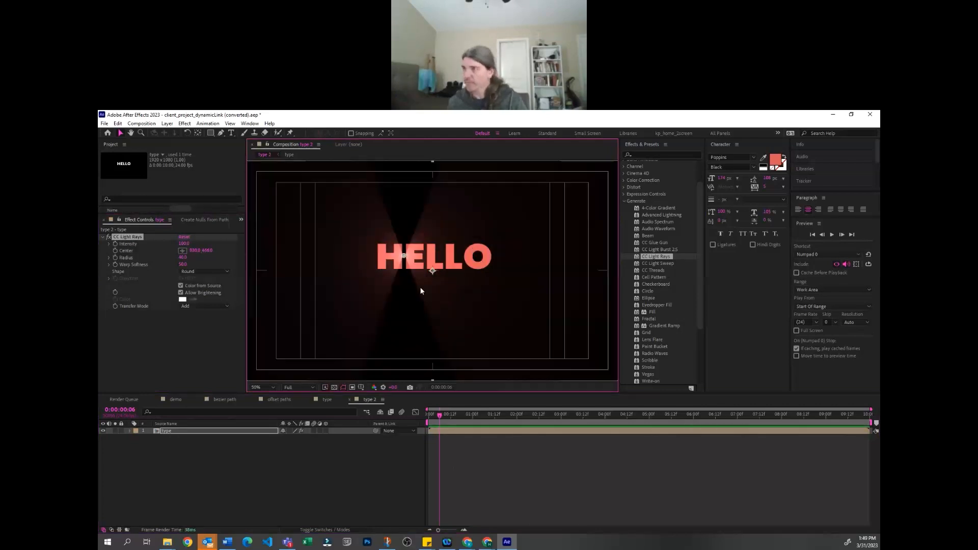
pyautogui.scroll(1, 421, 288)
pyautogui.moveTo(375, 241); pyautogui.dragTo(426, 244)
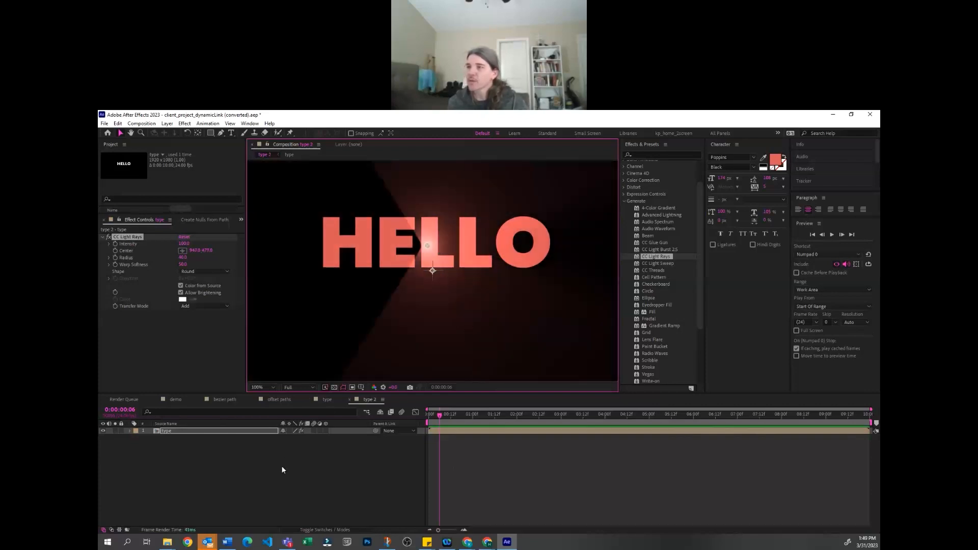
# Duplicate the nested type layer and remove CC Light Rays from the upper copy
pyautogui.click(224, 431)
pyautogui.hotkey('ctrl', 'd')
pyautogui.press('e')
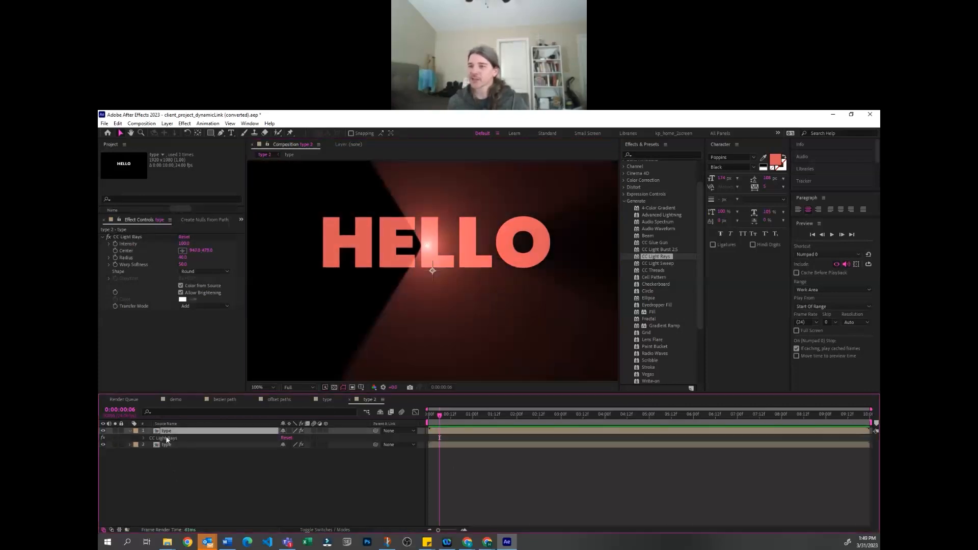
pyautogui.click(166, 439)
pyautogui.press('Delete')
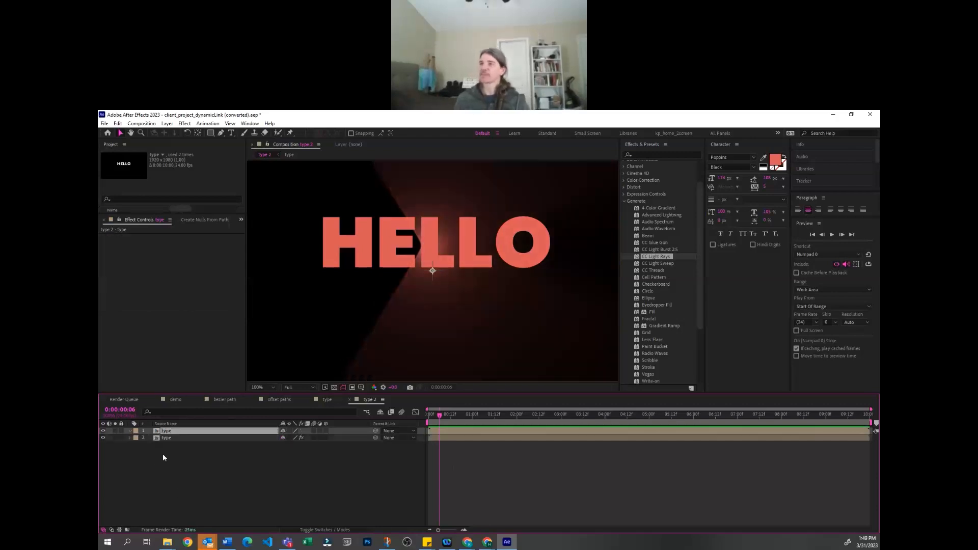
# Set the upper type layer's blending mode to Add, keeping its opacity at 100%
pyautogui.click(175, 443)
pyautogui.click(168, 438)
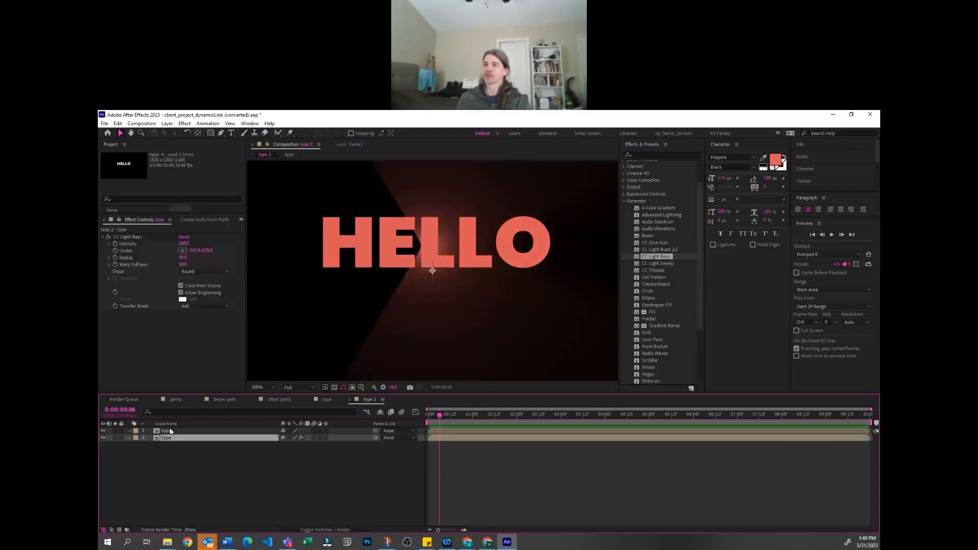
pyautogui.click(277, 469)
pyautogui.click(225, 430)
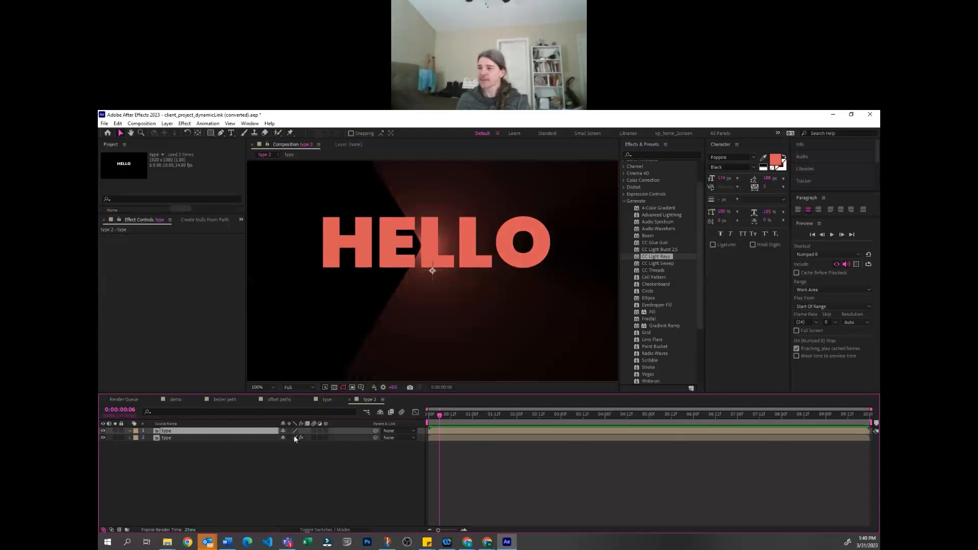
pyautogui.press('t')
pyautogui.press('F4')
pyautogui.click(290, 431)
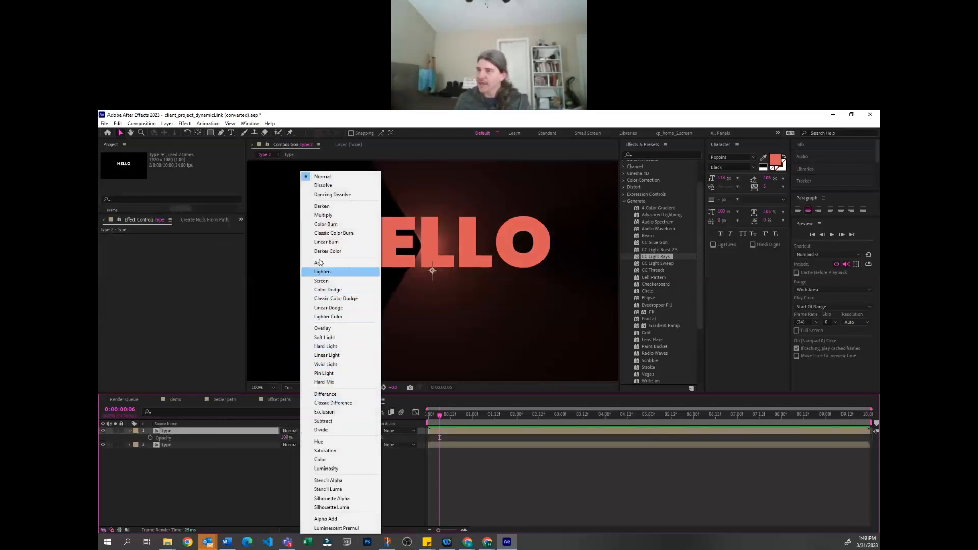
pyautogui.click(319, 262)
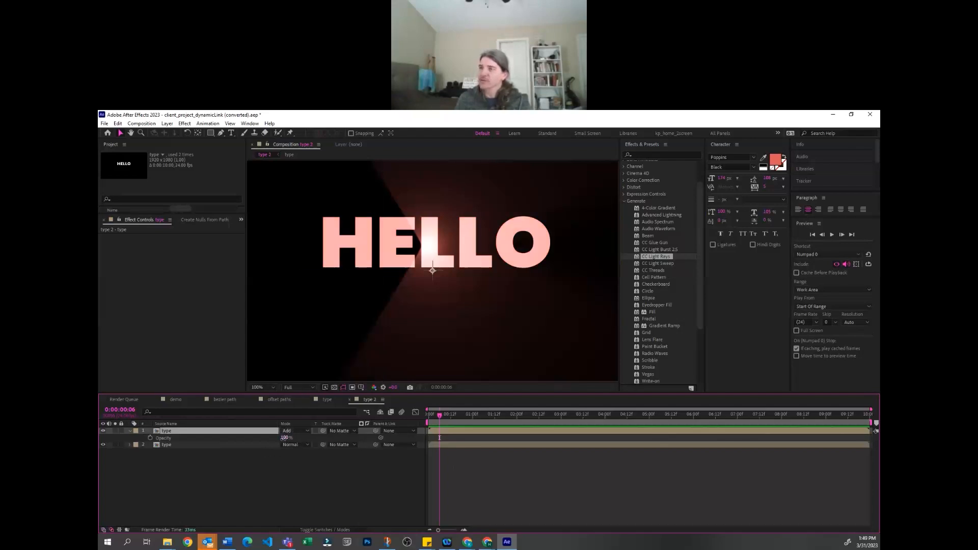
pyautogui.moveTo(284, 438); pyautogui.dragTo(287, 438)
# Search the effects for "blur" and look through the available blur effects
pyautogui.click(637, 154)
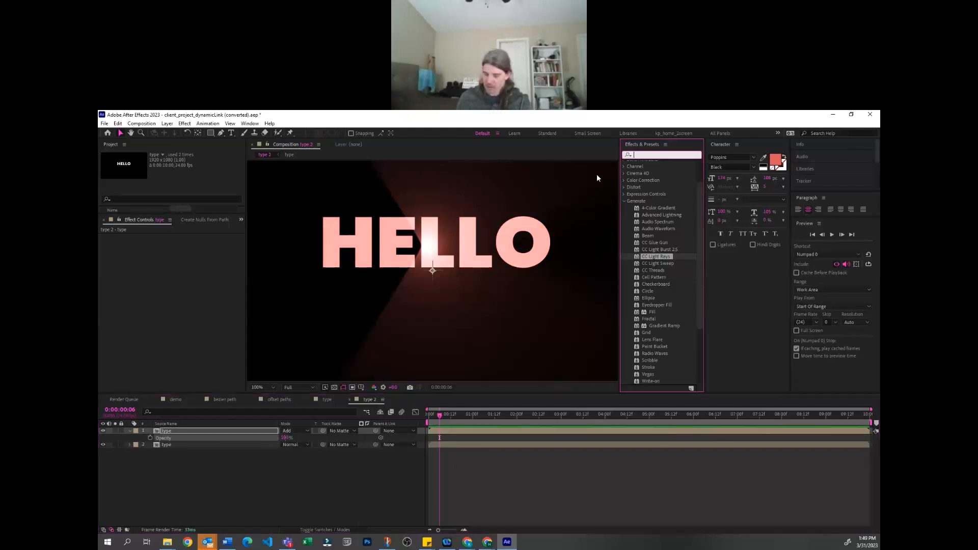
pyautogui.write('blue')
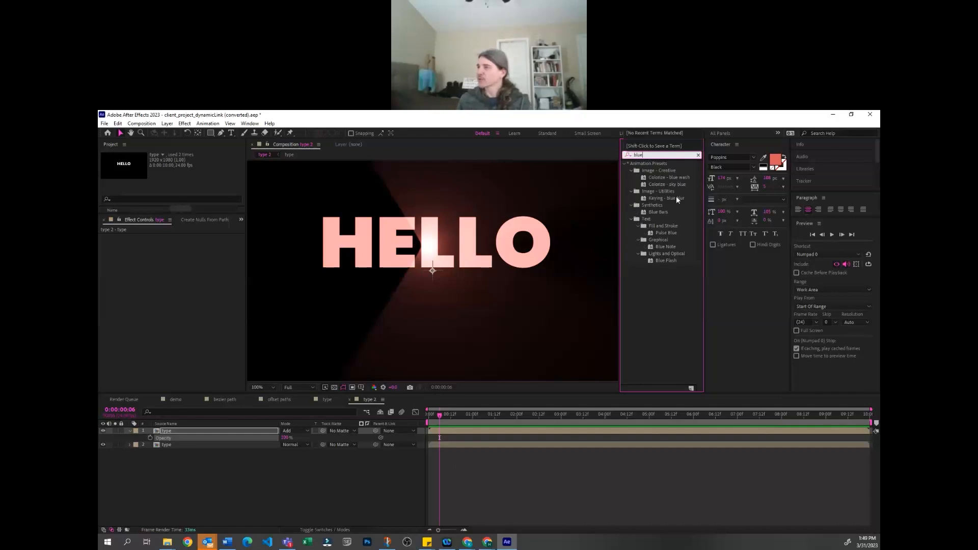
pyautogui.press('BackSpace')
pyautogui.write('r')
pyautogui.scroll(-2, 664, 357)
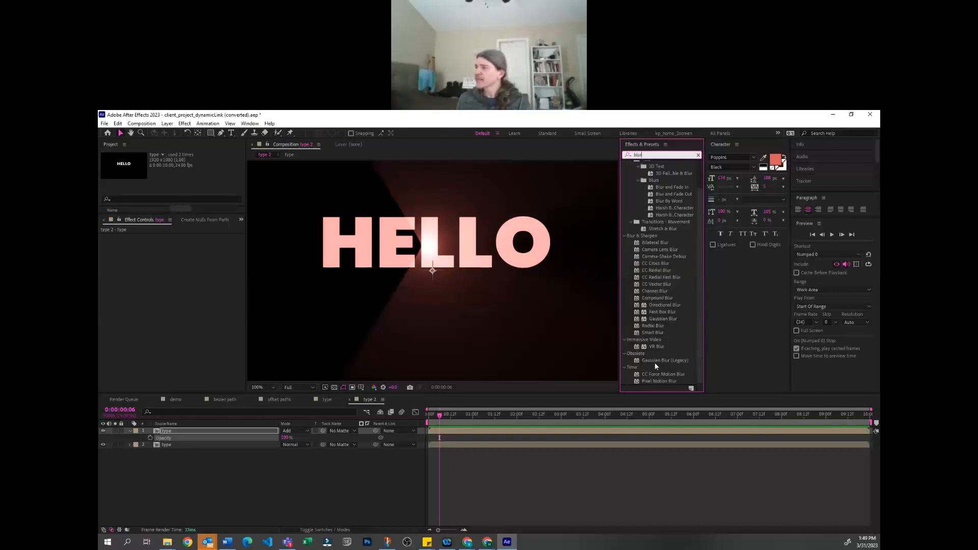
pyautogui.scroll(2, 672, 296)
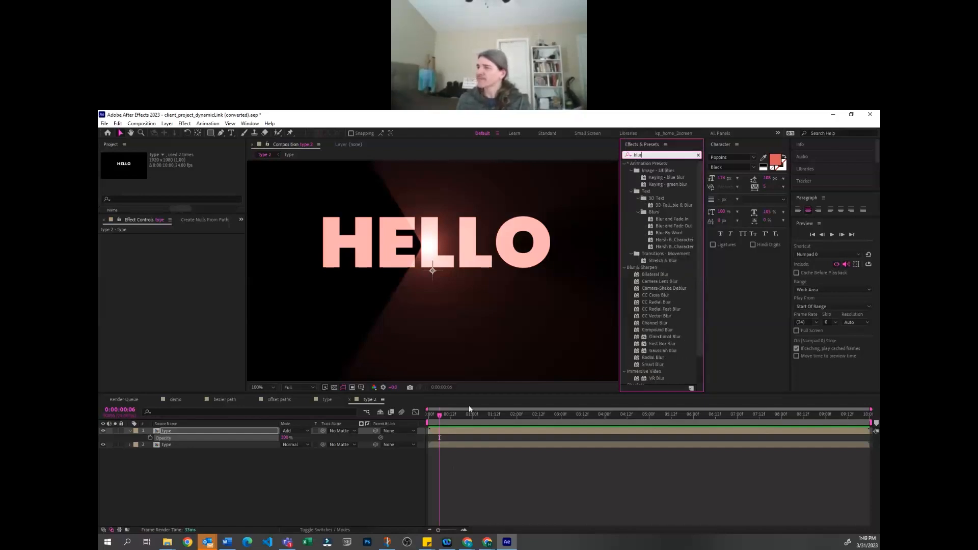
pyautogui.click(466, 504)
pyautogui.press(',')
pyautogui.press(',')
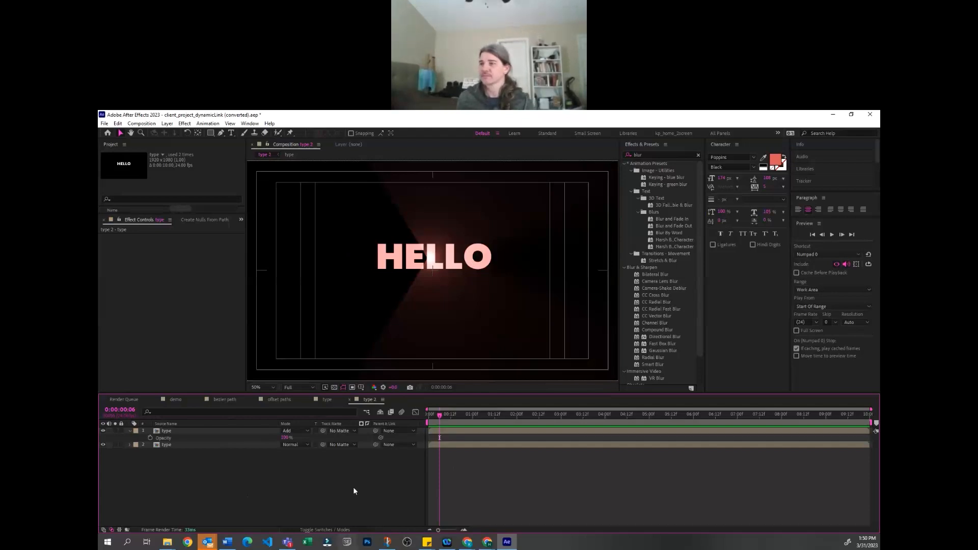
pyautogui.click(203, 431)
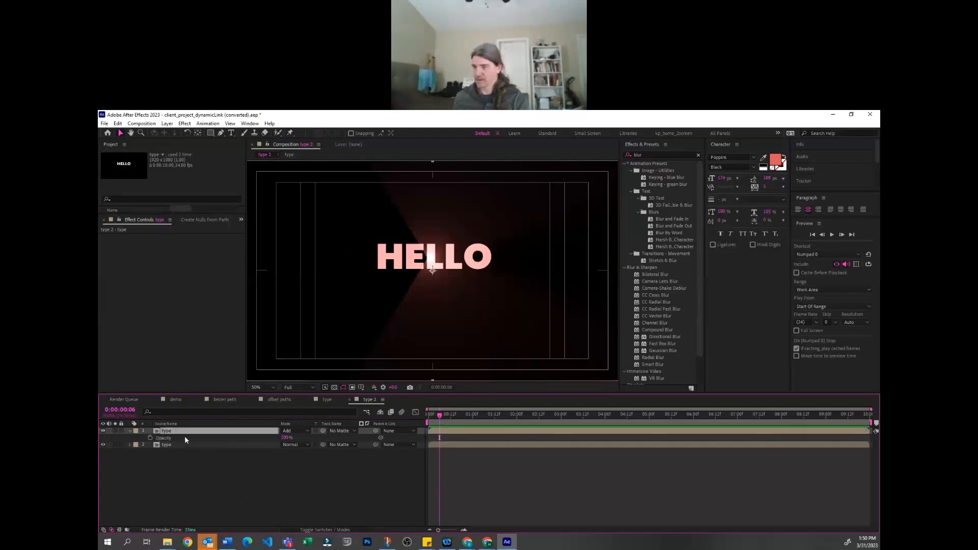
pyautogui.press('Delete')
pyautogui.hotkey('ctrl', 'z')
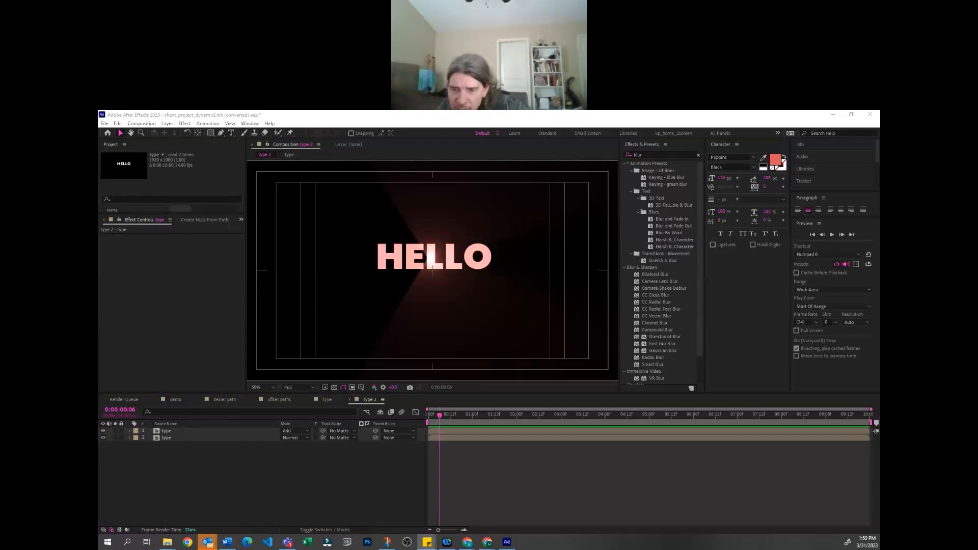
# Create a new full-frame magenta solid above the two type layers
pyautogui.click(196, 487)
pyautogui.hotkey('ctrl', 'y')
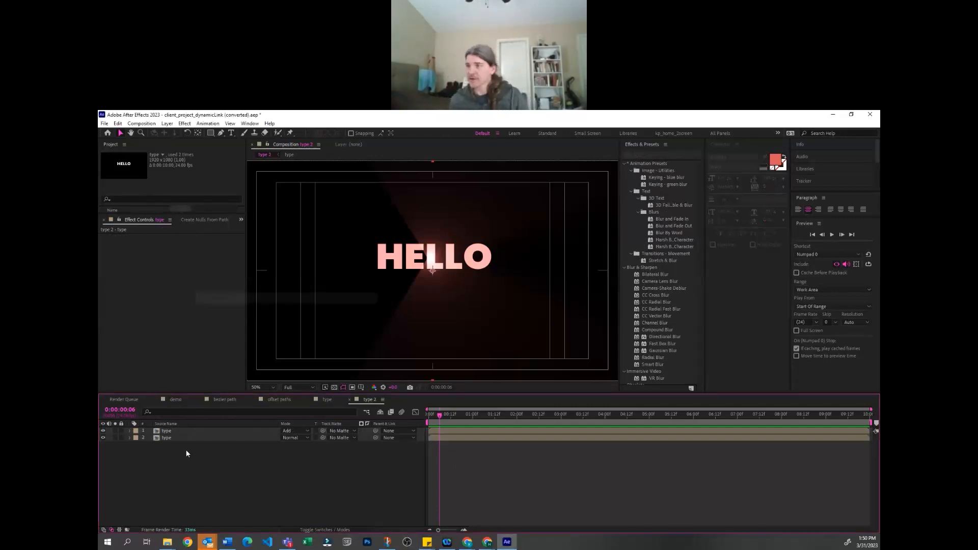
pyautogui.press('Return')
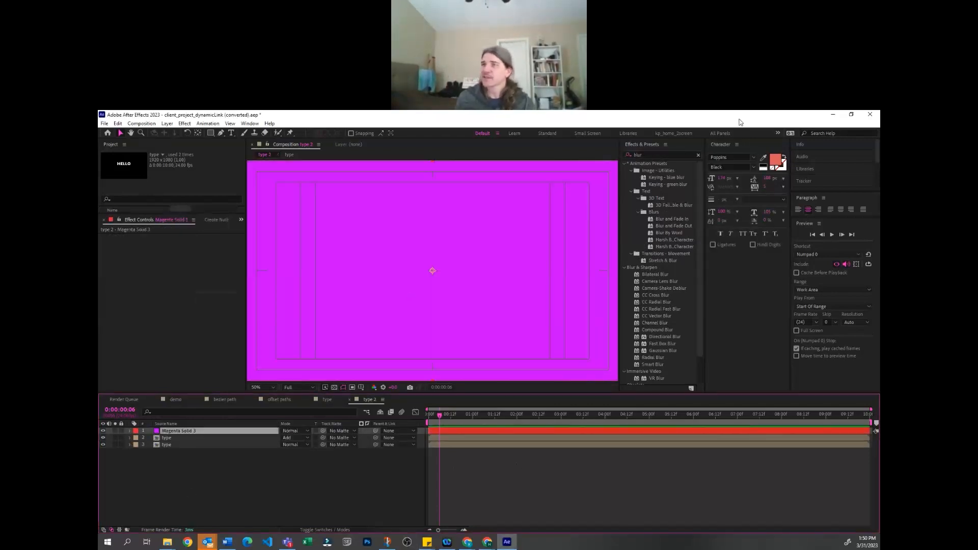
# Apply the Radio Waves effect to the magenta solid, solo the layer and scrub to about 1:03
pyautogui.click(696, 156)
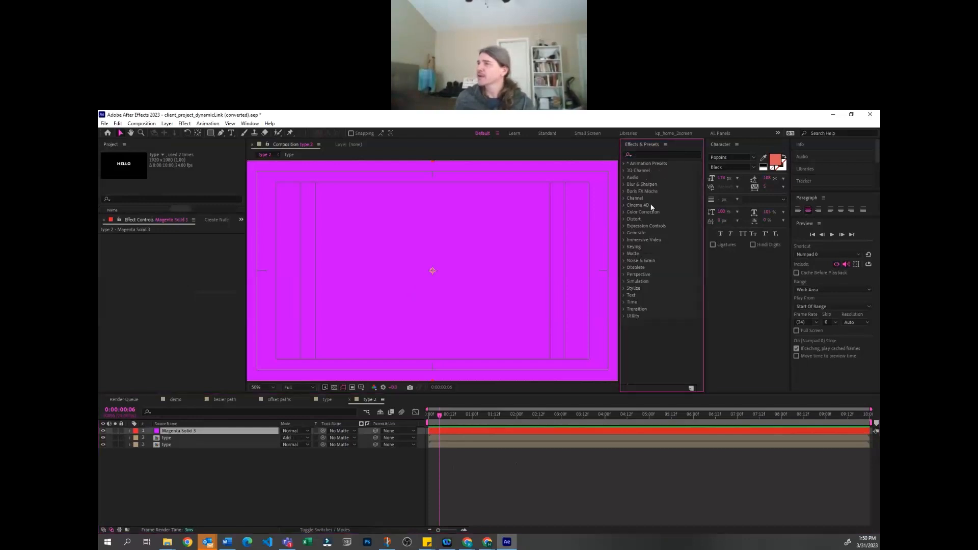
pyautogui.scroll(-3, 650, 279)
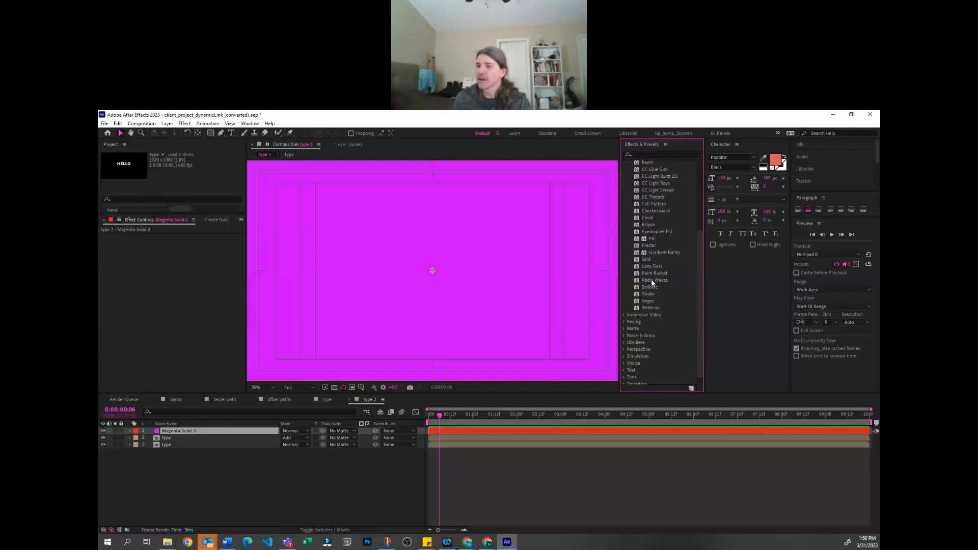
pyautogui.moveTo(651, 279); pyautogui.dragTo(189, 432)
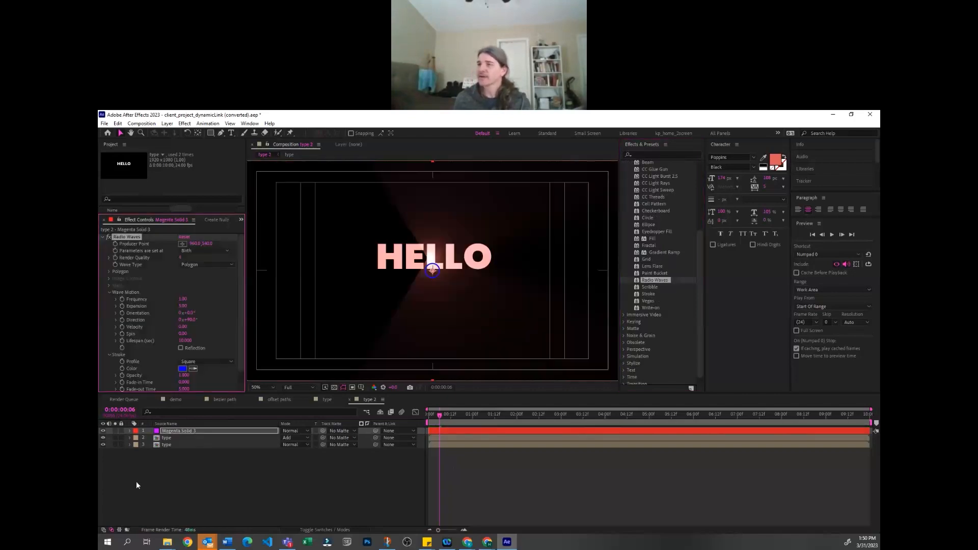
pyautogui.click(114, 430)
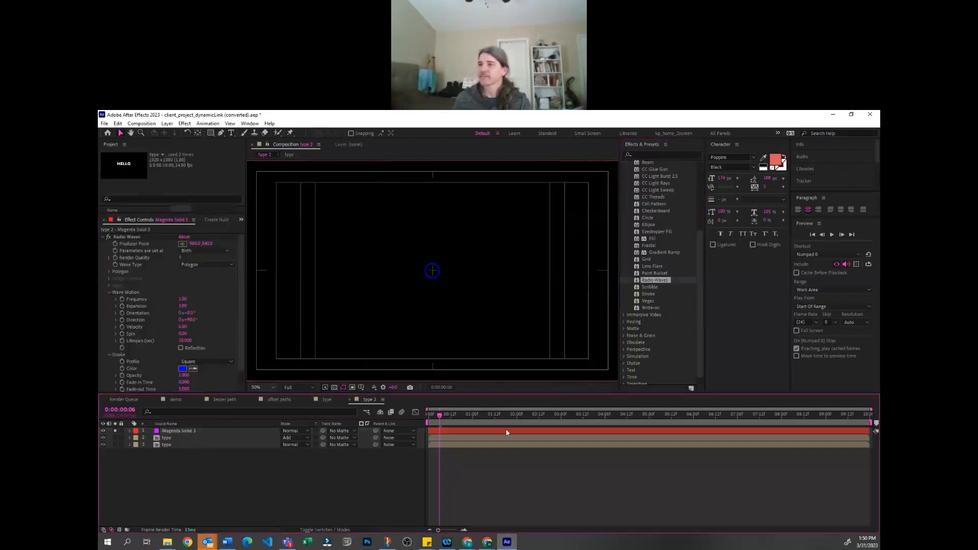
pyautogui.moveTo(441, 414); pyautogui.dragTo(478, 442)
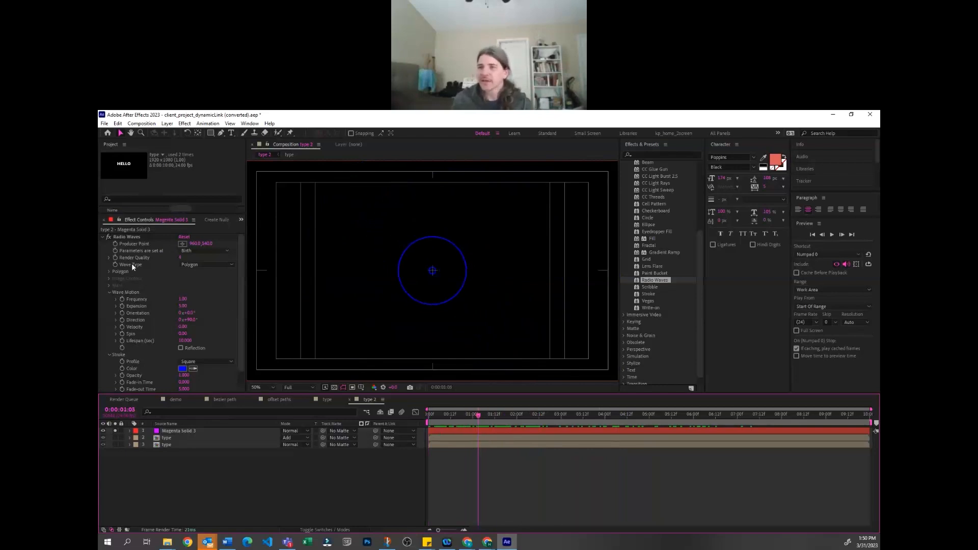
# Raise the radio waves' frequency to above 4, shorten their lifespan to about 2 seconds and scrub to 3:15
pyautogui.scroll(-1, 154, 298)
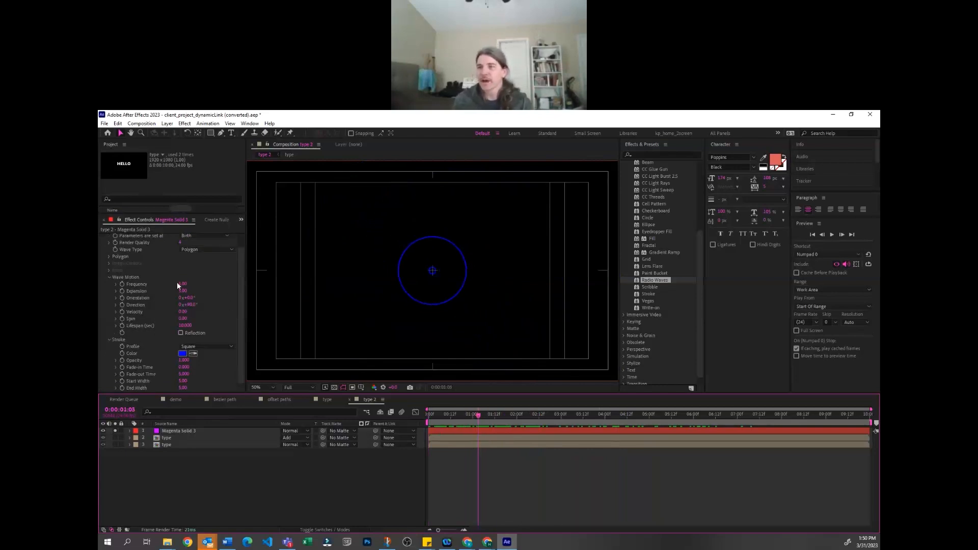
pyautogui.moveTo(183, 283); pyautogui.dragTo(200, 284)
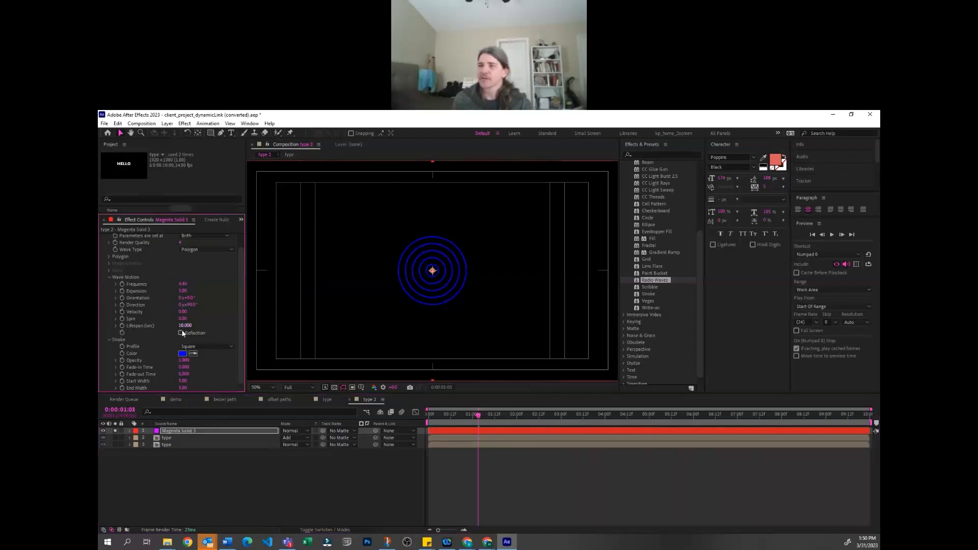
pyautogui.moveTo(161, 330); pyautogui.dragTo(151, 326)
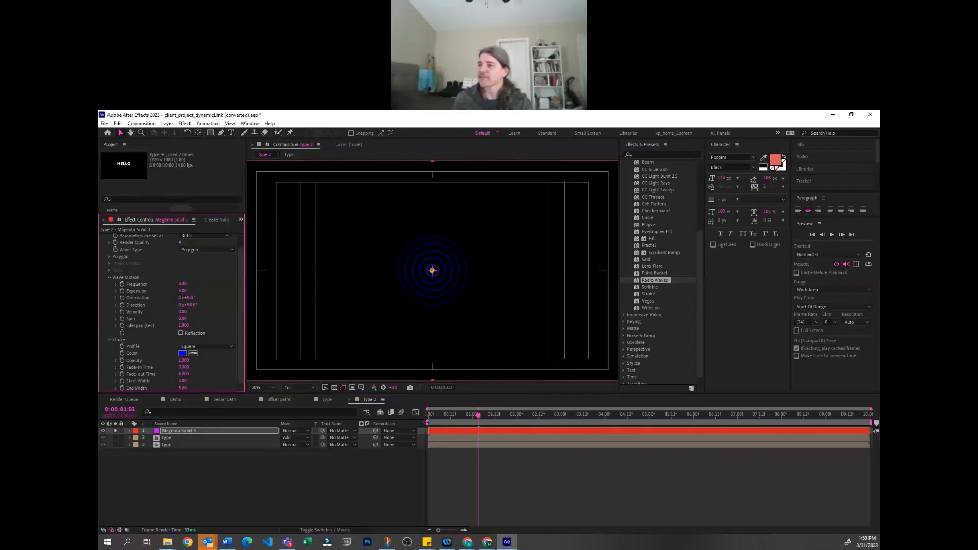
pyautogui.moveTo(436, 413); pyautogui.dragTo(589, 412)
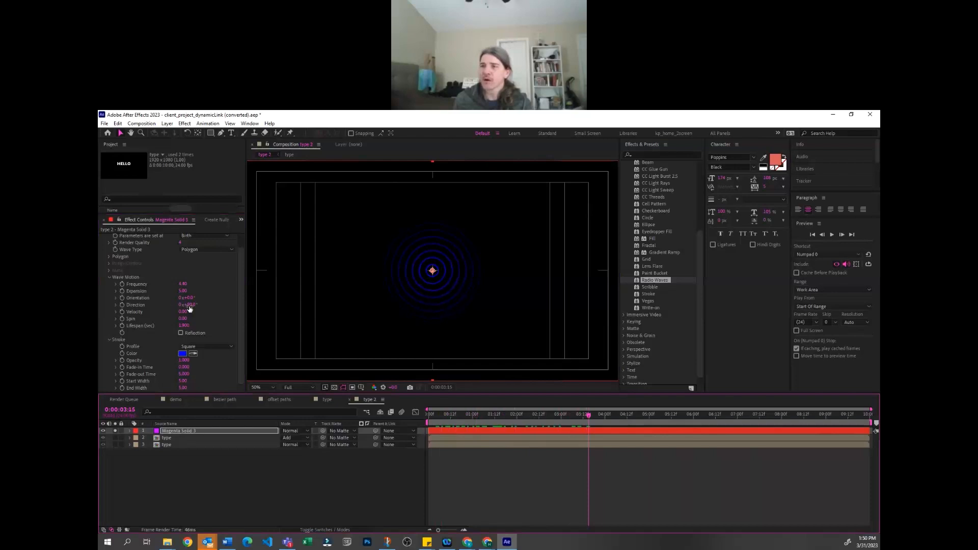
# Adjust the radio waves' orientation and direction, lengthen their lifespan to about 4.2 seconds and widen the stroke's end width to about 60
pyautogui.moveTo(191, 306); pyautogui.dragTo(212, 299)
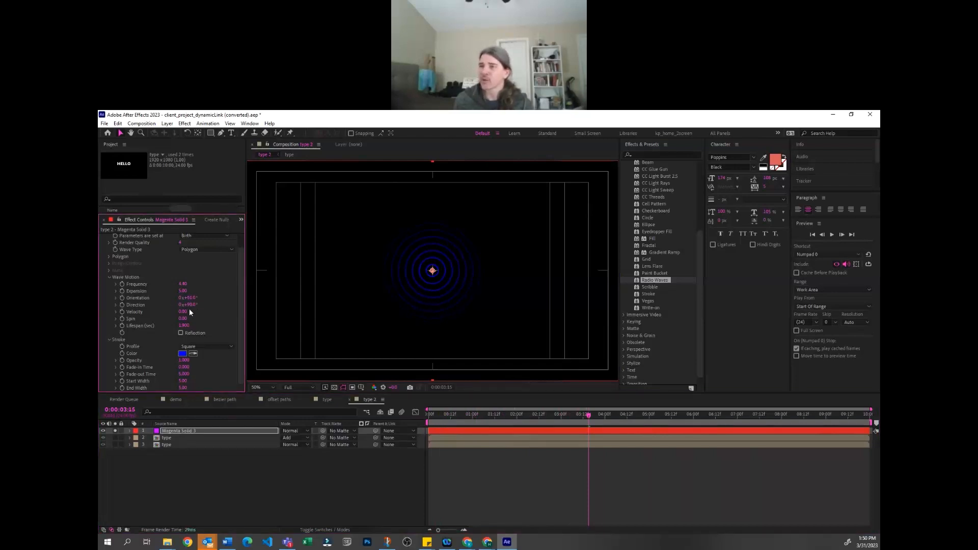
pyautogui.moveTo(190, 306); pyautogui.dragTo(182, 306)
pyautogui.moveTo(189, 324); pyautogui.dragTo(190, 324)
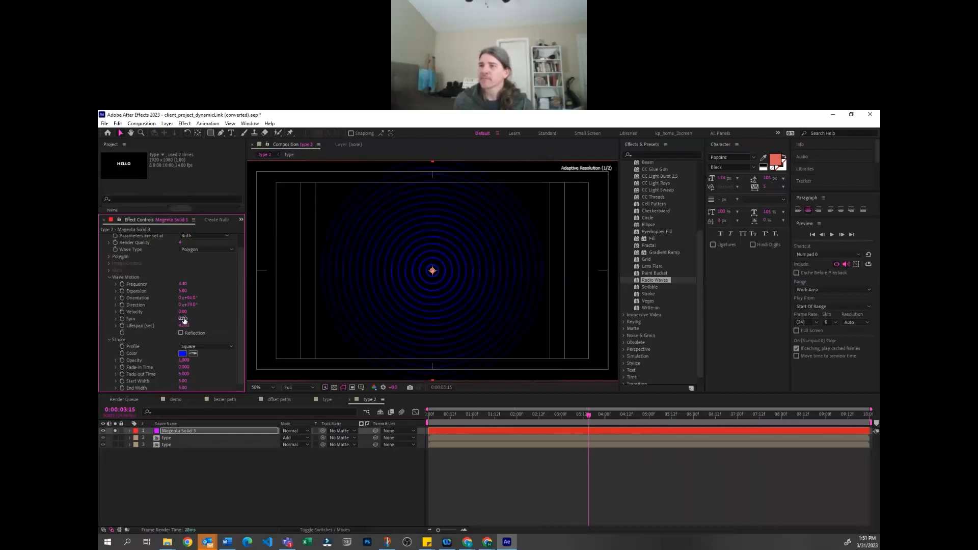
pyautogui.moveTo(182, 381); pyautogui.dragTo(233, 377)
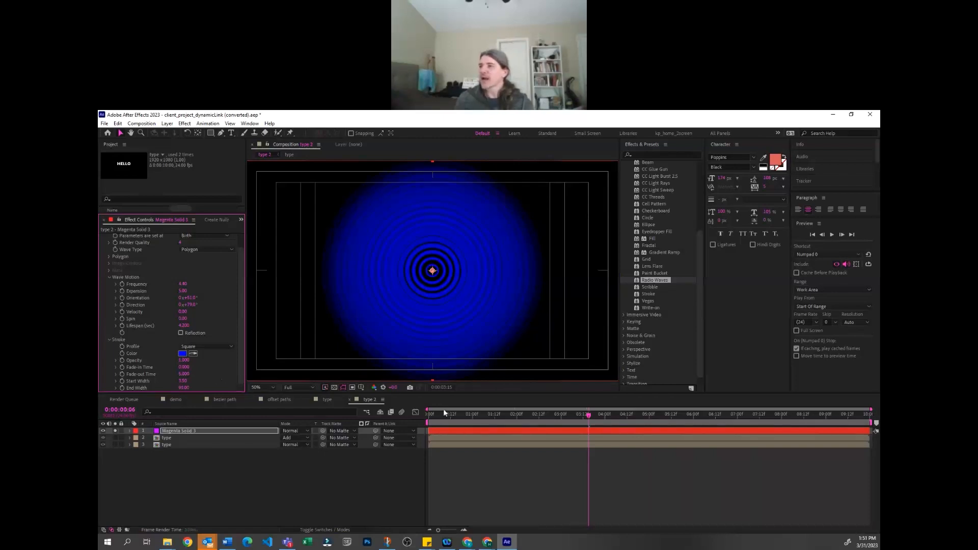
# Preview the expanding radio waves at several points along the timeline, up to about 8:11
pyautogui.press('space')
pyautogui.moveTo(528, 414); pyautogui.dragTo(661, 443)
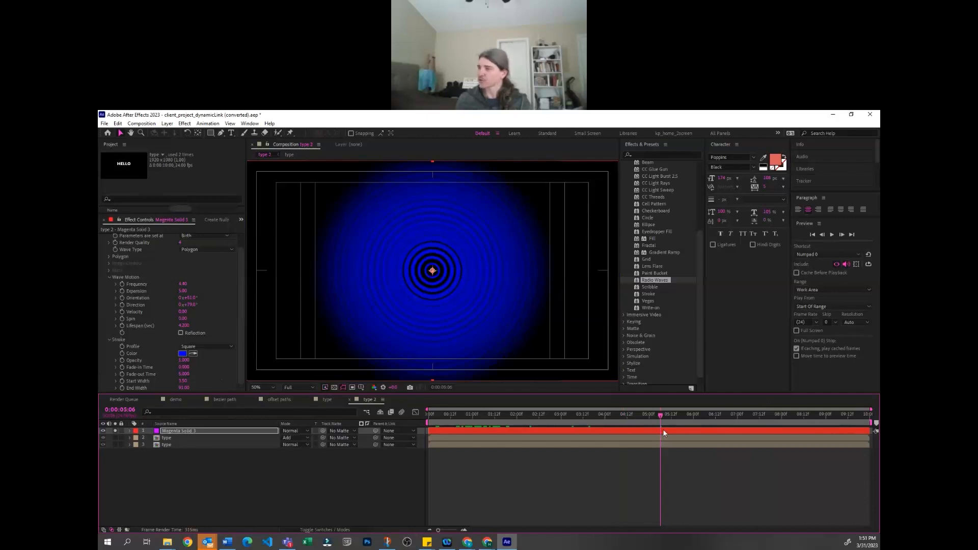
pyautogui.click(656, 454)
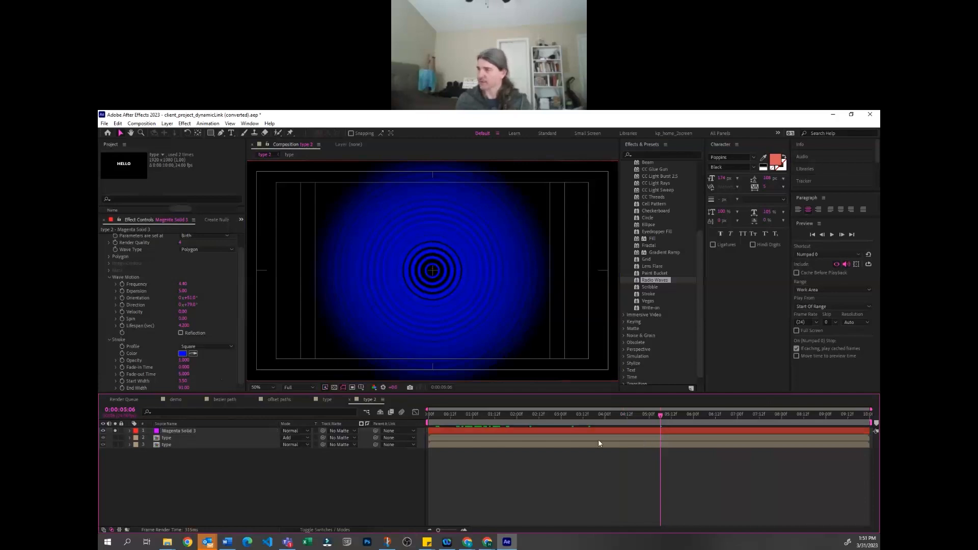
pyautogui.press('space')
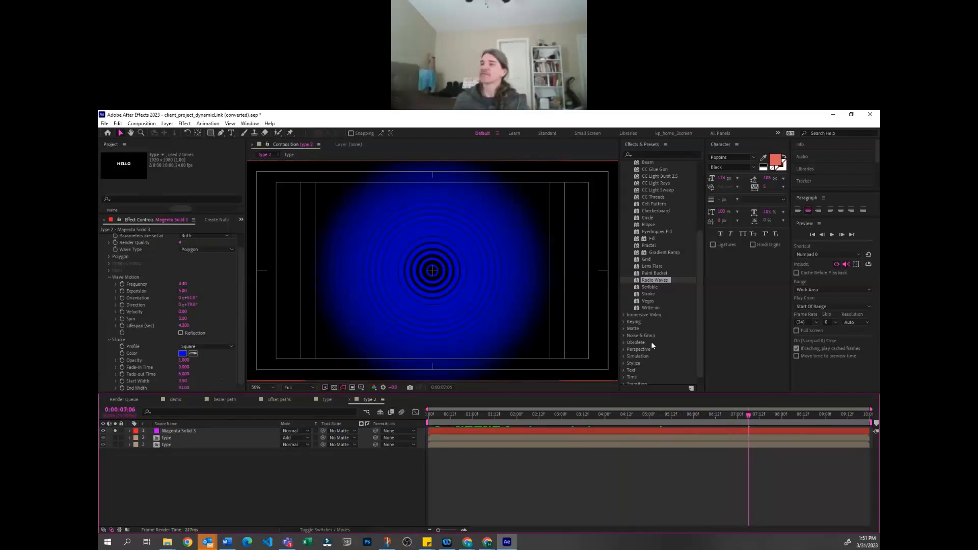
pyautogui.click(753, 415)
pyautogui.click(801, 415)
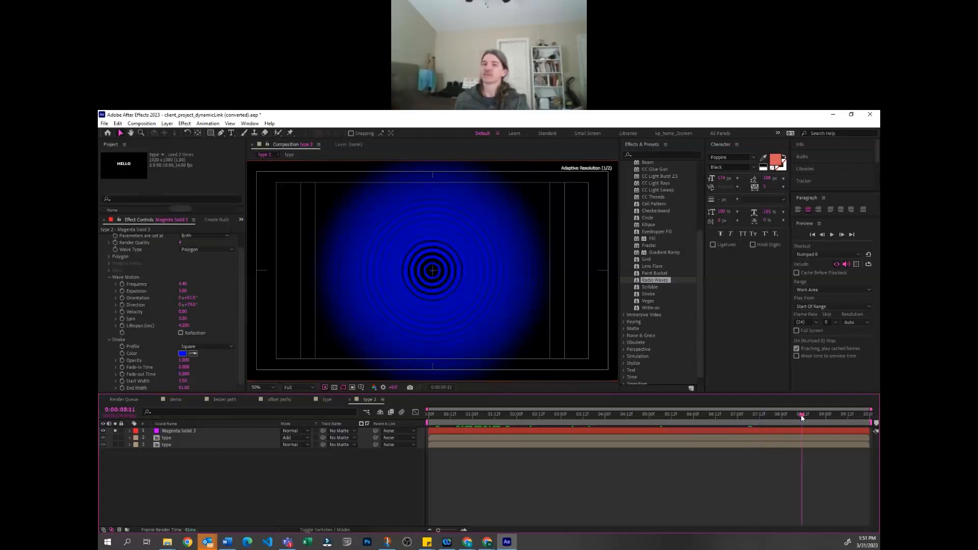
pyautogui.click(182, 431)
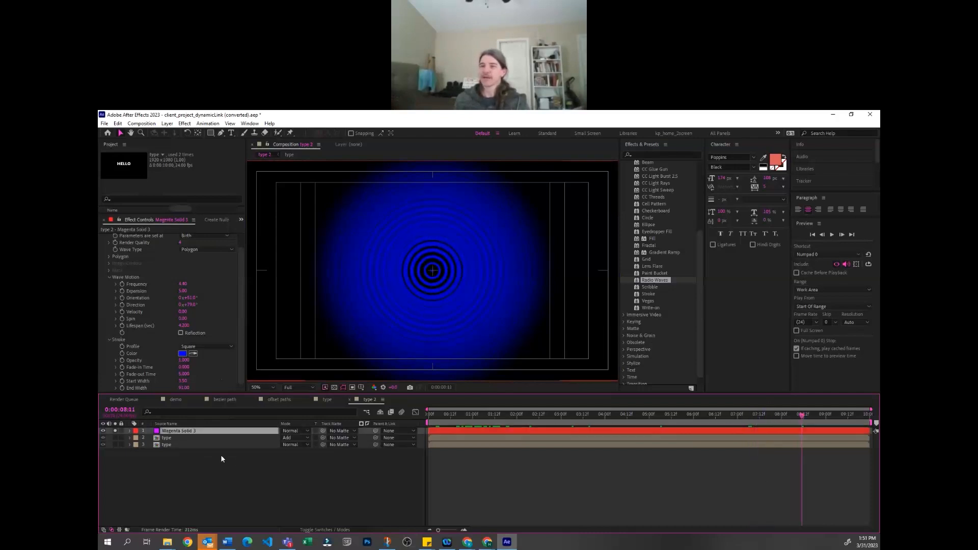
pyautogui.click(350, 462)
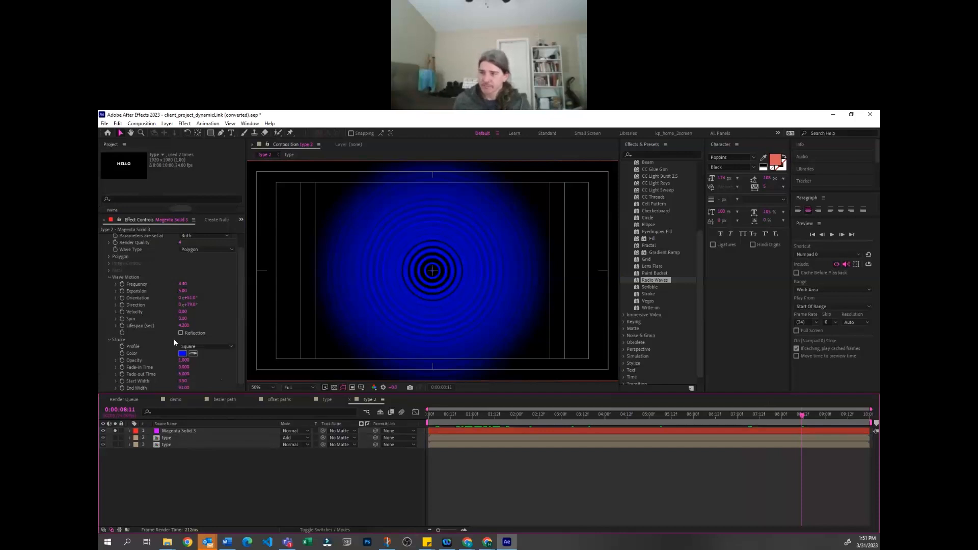
# Try the Gaussian stroke profile on the radio waves and switch it to Bell
pyautogui.click(206, 346)
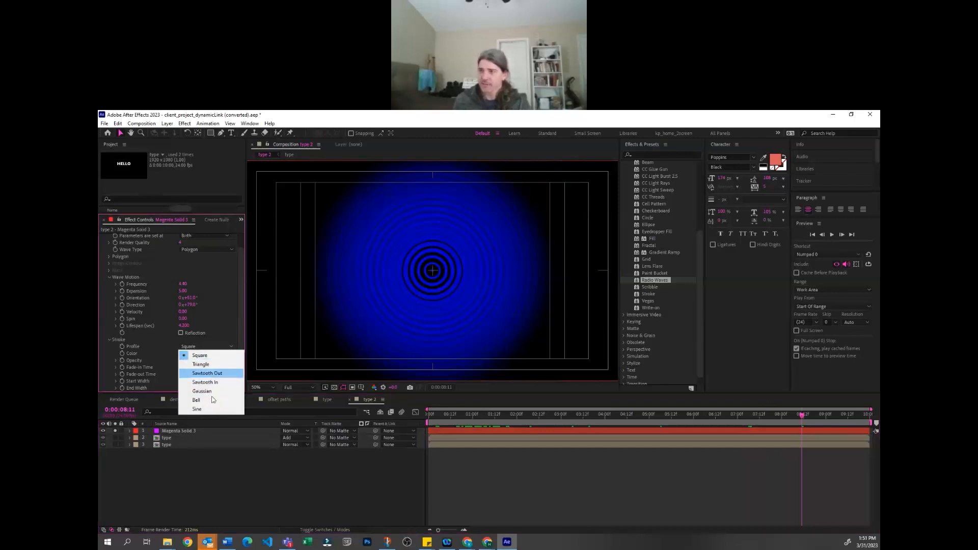
pyautogui.click(211, 391)
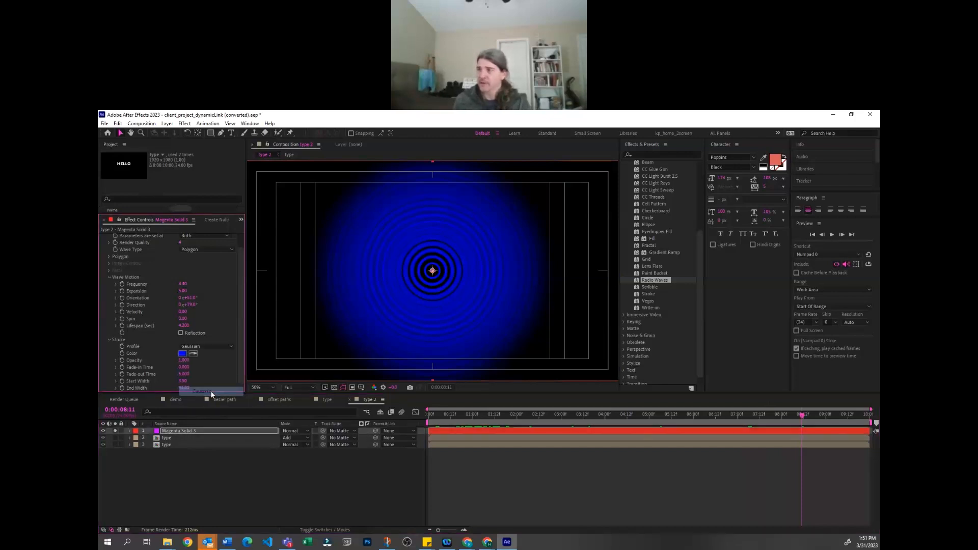
pyautogui.click(202, 348)
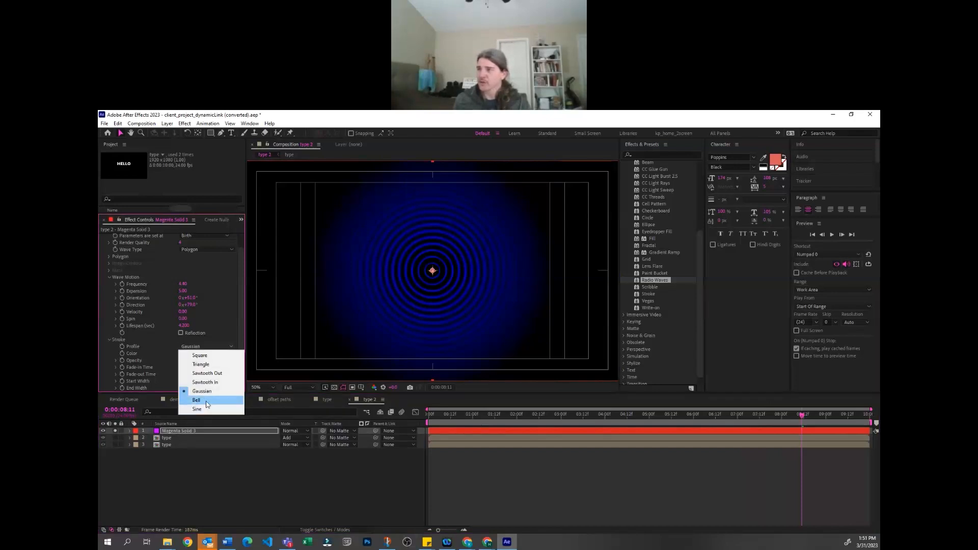
pyautogui.click(204, 400)
pyautogui.scroll(1, 194, 349)
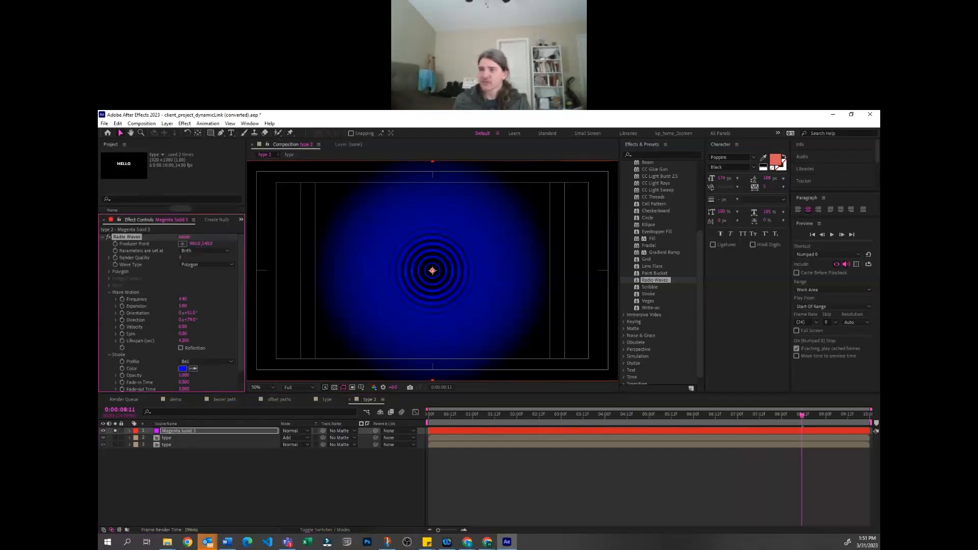
# Expand the Radio Waves polygon settings and change the wave type from Polygon to Mask
pyautogui.click(109, 272)
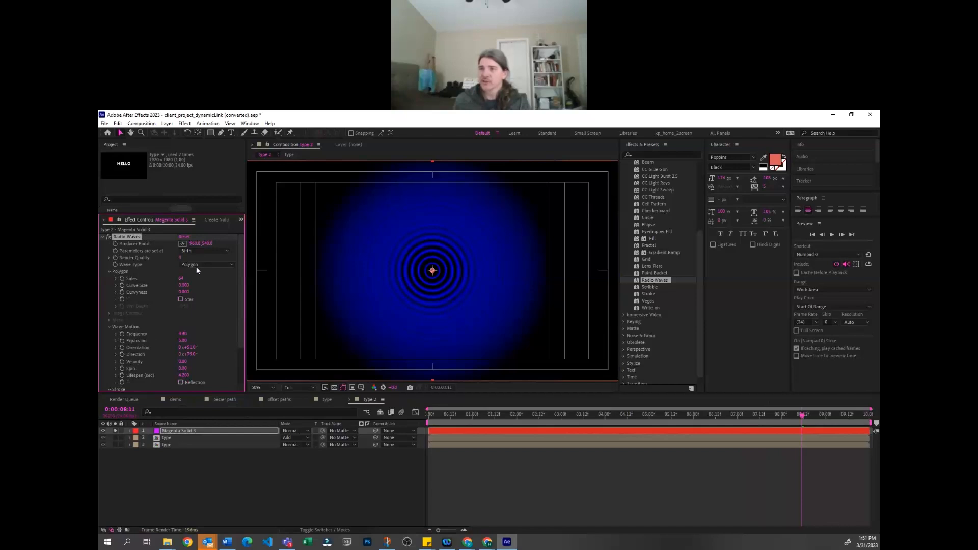
pyautogui.click(198, 264)
pyautogui.click(212, 282)
pyautogui.click(200, 262)
pyautogui.click(198, 292)
# Draw a closed, curved five-point mask around the centre of the magenta solid with the Pen tool
pyautogui.press('g')
pyautogui.moveTo(375, 242); pyautogui.dragTo(401, 230)
pyautogui.moveTo(526, 228); pyautogui.dragTo(516, 280)
pyautogui.moveTo(454, 270); pyautogui.dragTo(448, 302)
pyautogui.moveTo(451, 338); pyautogui.dragTo(376, 346)
pyautogui.moveTo(333, 298); pyautogui.dragTo(341, 275)
pyautogui.click(375, 241)
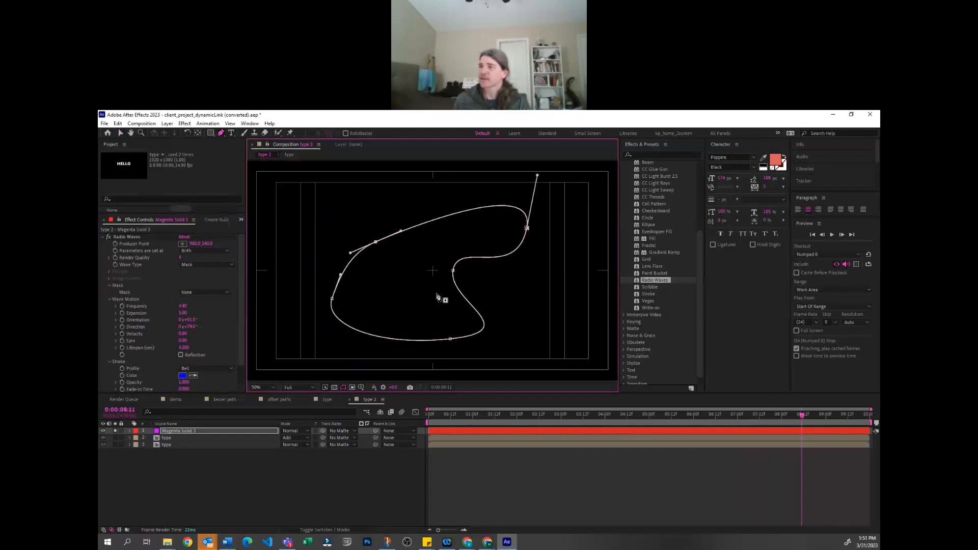
# Assign Mask 1 as the mask that shapes the radio waves
pyautogui.click(208, 479)
pyautogui.click(191, 264)
pyautogui.click(197, 290)
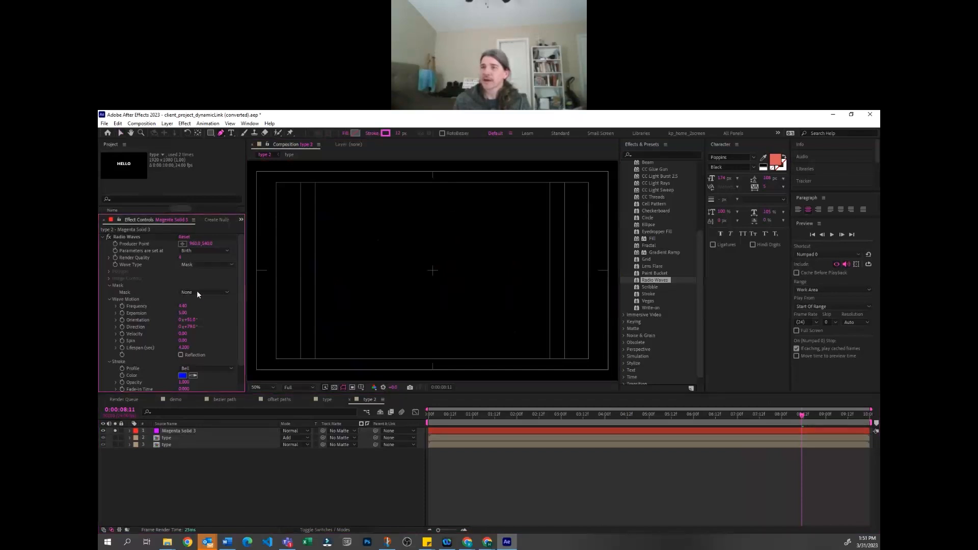
pyautogui.click(200, 313)
pyautogui.click(191, 440)
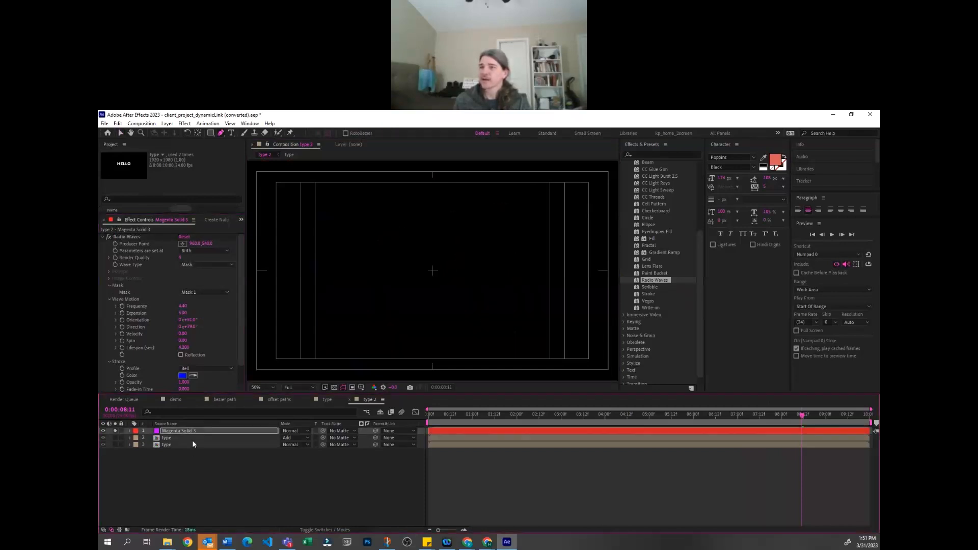
# Reveal the magenta solid's mask properties and set the mode of Mask 1 to None
pyautogui.click(194, 431)
pyautogui.press('m')
pyautogui.click(291, 438)
pyautogui.click(294, 448)
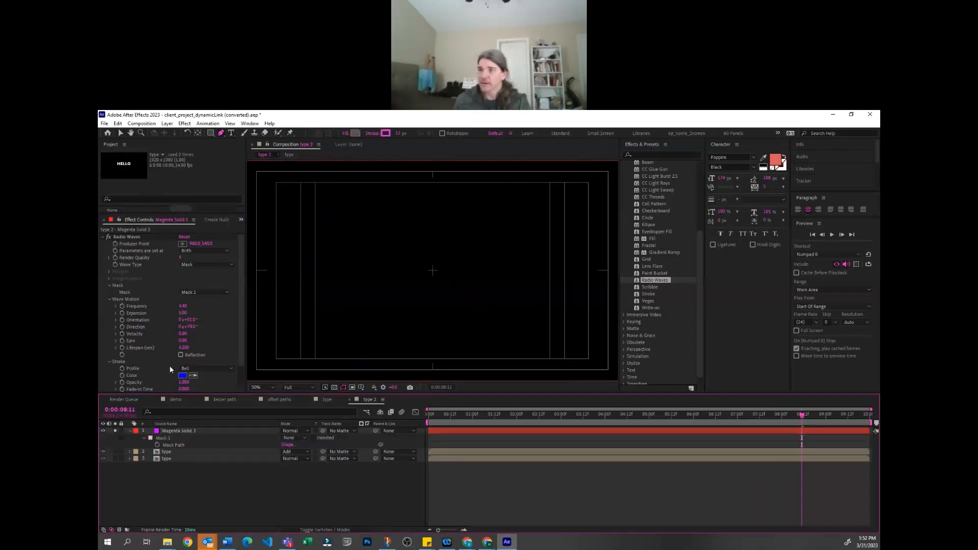
# Delete the Radio Waves effect from the magenta solid
pyautogui.click(164, 430)
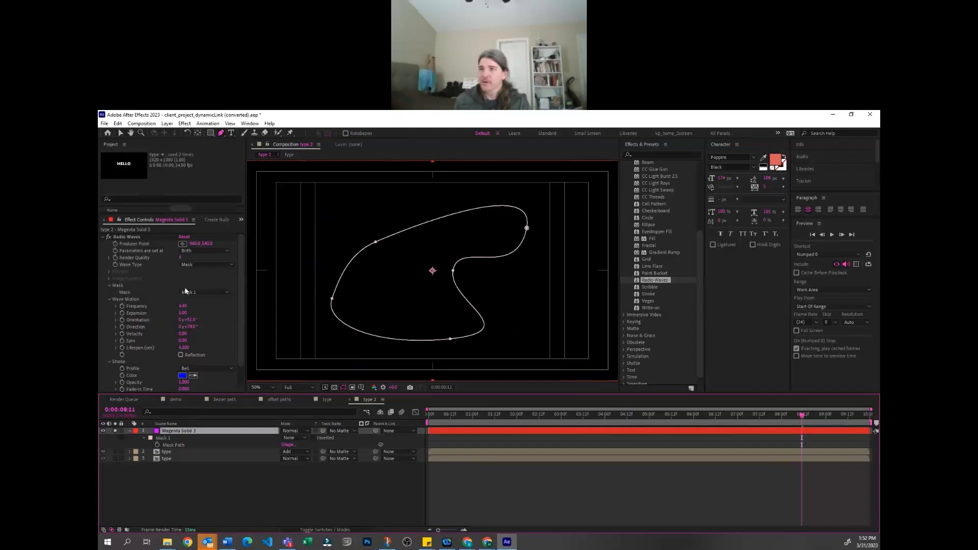
pyautogui.click(164, 278)
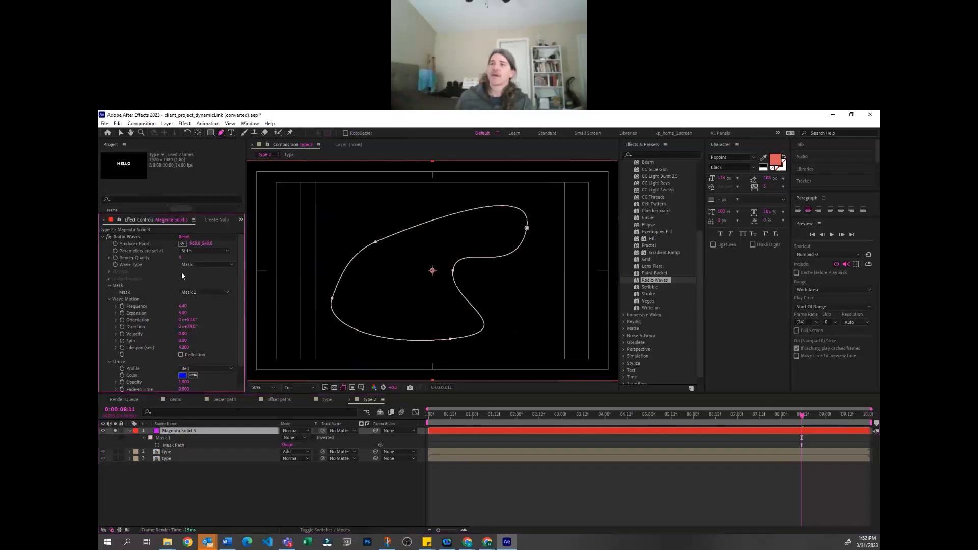
pyautogui.click(239, 472)
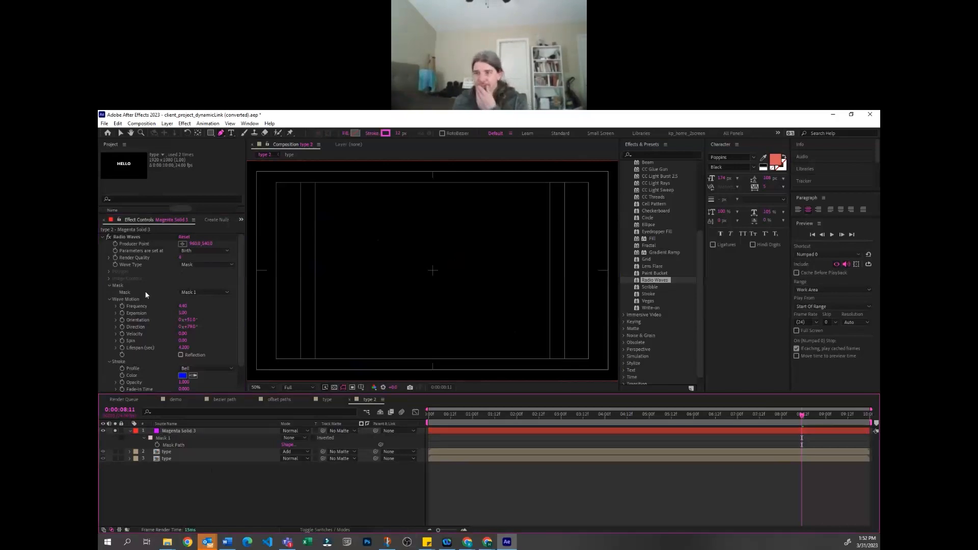
pyautogui.click(132, 234)
pyautogui.click(134, 237)
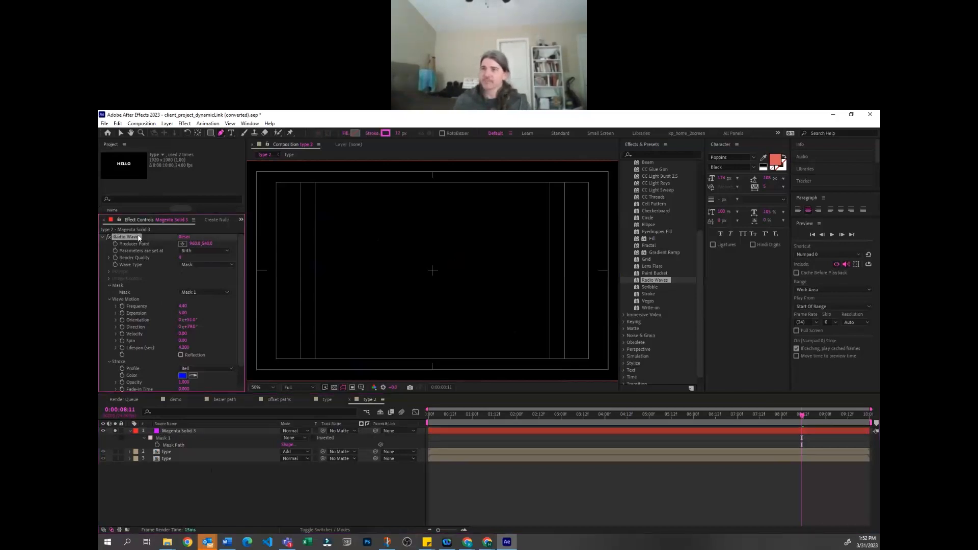
pyautogui.press('Delete')
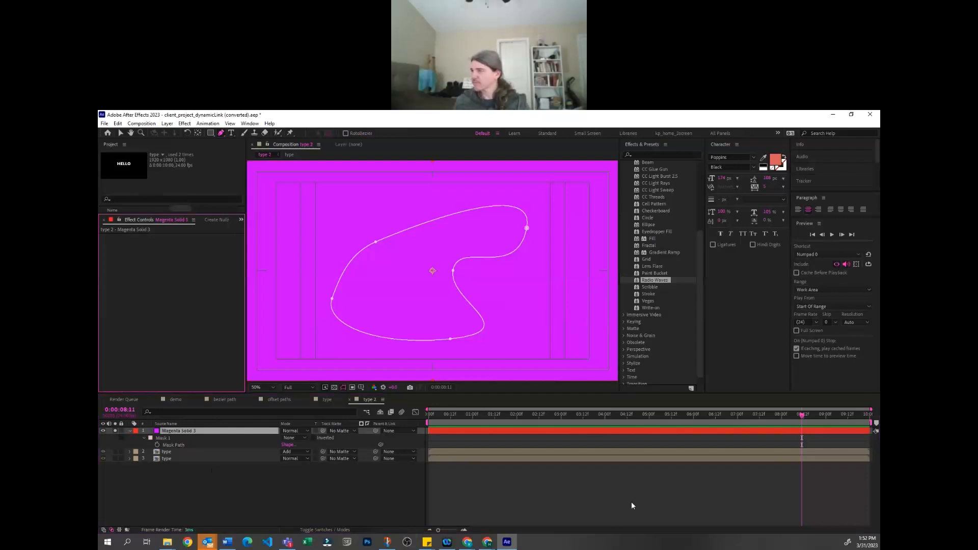
# Apply the Scribble effect to the masked magenta solid and preview it along the timeline, ending at 4:00
pyautogui.click(305, 495)
pyautogui.click(214, 433)
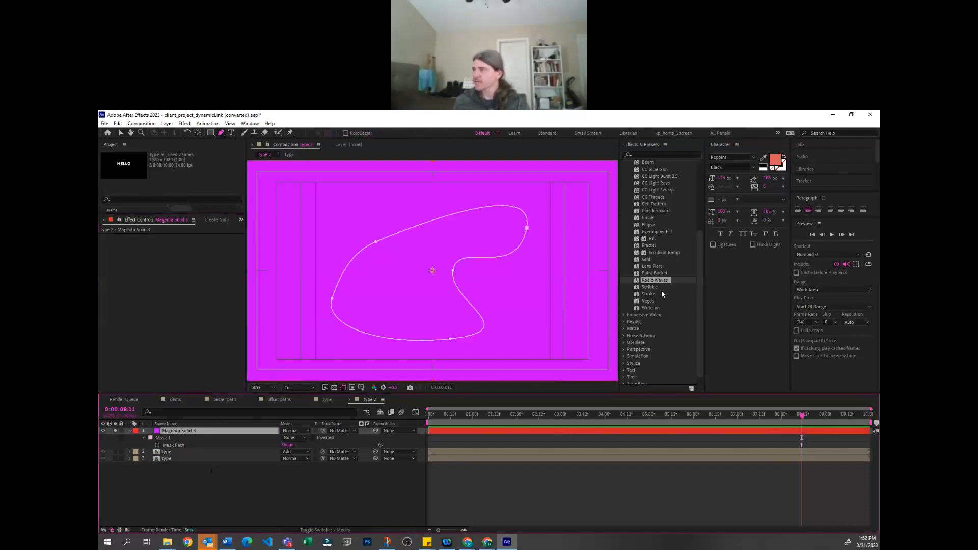
pyautogui.moveTo(651, 285); pyautogui.dragTo(560, 292)
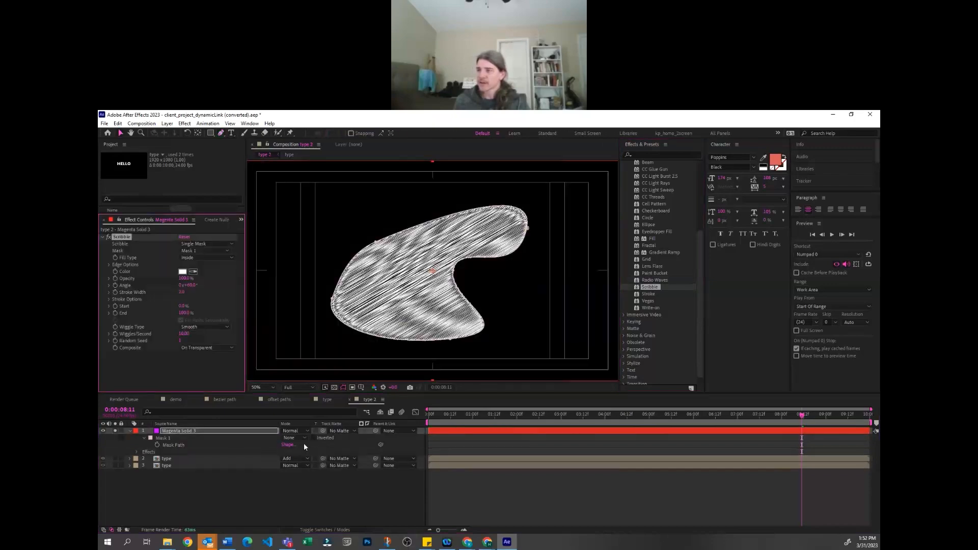
pyautogui.moveTo(451, 414)
pyautogui.mouseDown()
pyautogui.moveTo(552, 414)
pyautogui.moveTo(518, 428)
pyautogui.moveTo(618, 417)
pyautogui.mouseUp()
pyautogui.moveTo(475, 414)
pyautogui.mouseDown()
pyautogui.moveTo(459, 411)
pyautogui.moveTo(649, 414)
pyautogui.mouseUp()
pyautogui.moveTo(533, 410); pyautogui.dragTo(605, 411)
# Delete the Scribble effect from the magenta solid
pyautogui.click(180, 432)
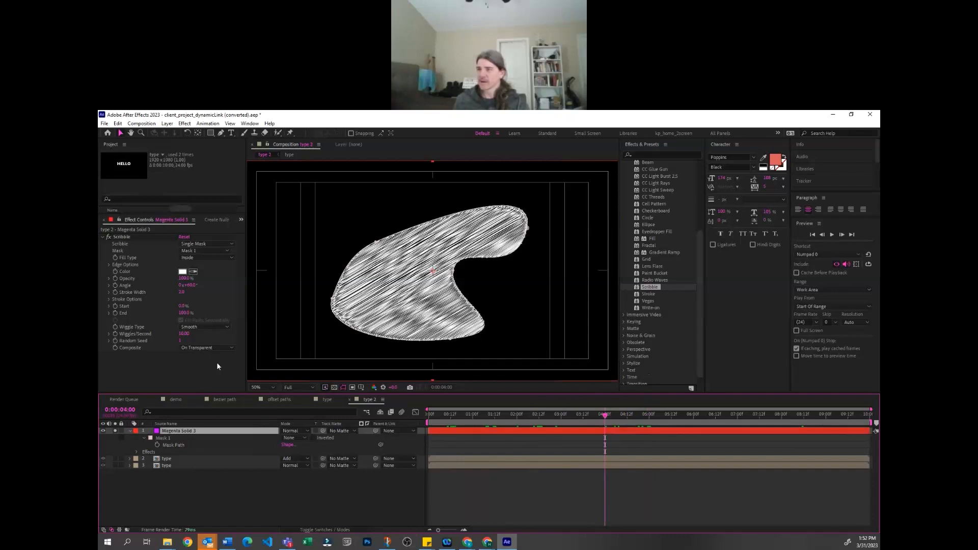
pyautogui.click(118, 238)
pyautogui.press('Delete')
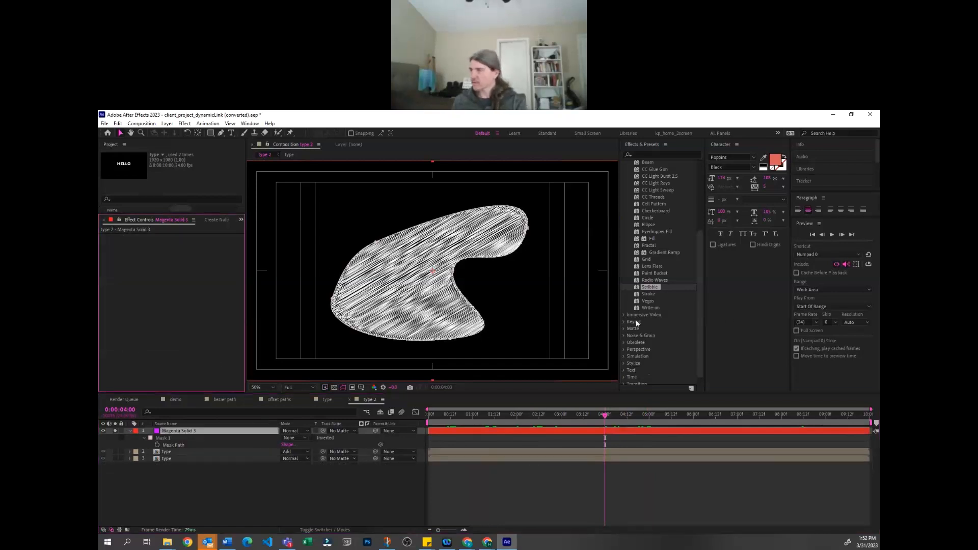
# Try the Write-on effect on the magenta solid, enlarging and repositioning its brush, and delete the effect
pyautogui.click(652, 309)
pyautogui.moveTo(653, 309); pyautogui.dragTo(217, 361)
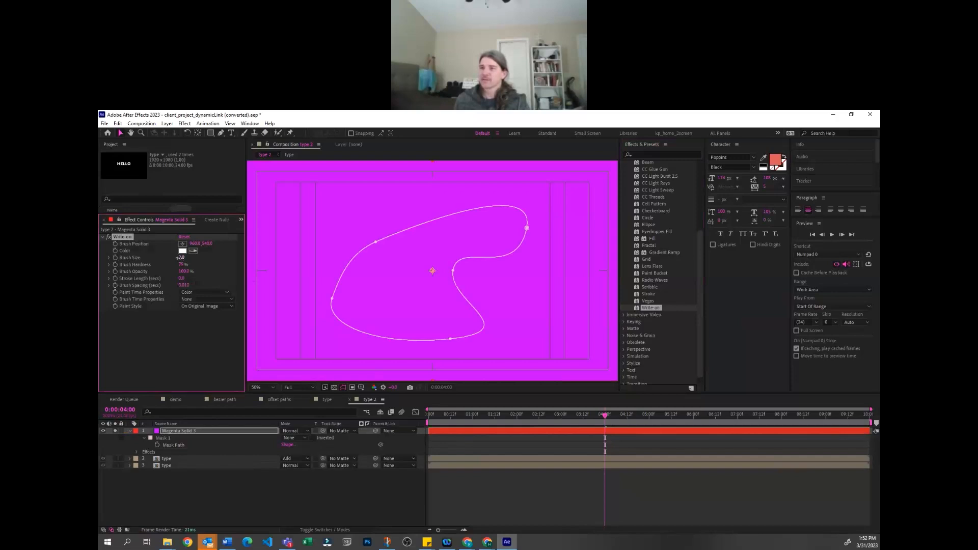
pyautogui.moveTo(432, 273)
pyautogui.mouseDown()
pyautogui.moveTo(478, 268)
pyautogui.moveTo(513, 225)
pyautogui.mouseUp()
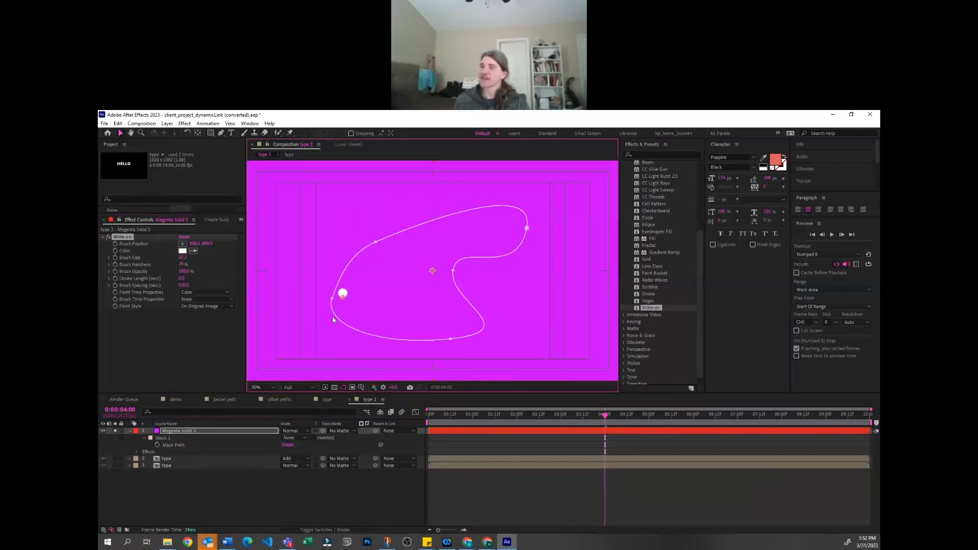
pyautogui.moveTo(452, 374)
pyautogui.mouseDown()
pyautogui.moveTo(503, 347)
pyautogui.moveTo(459, 277)
pyautogui.moveTo(508, 224)
pyautogui.mouseUp()
pyautogui.press('Delete')
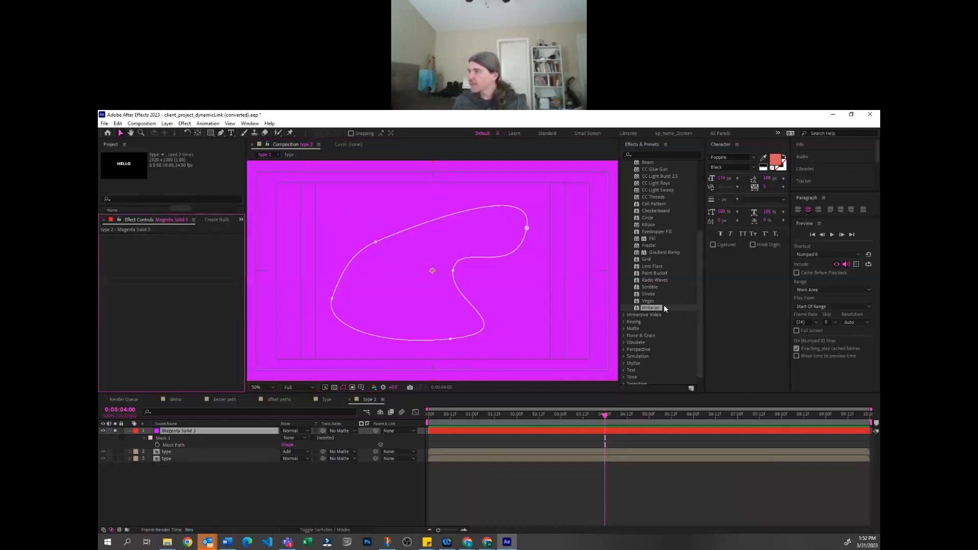
# Apply the Vegas effect to the magenta solid and scrub to 0:14
pyautogui.scroll(3, 663, 313)
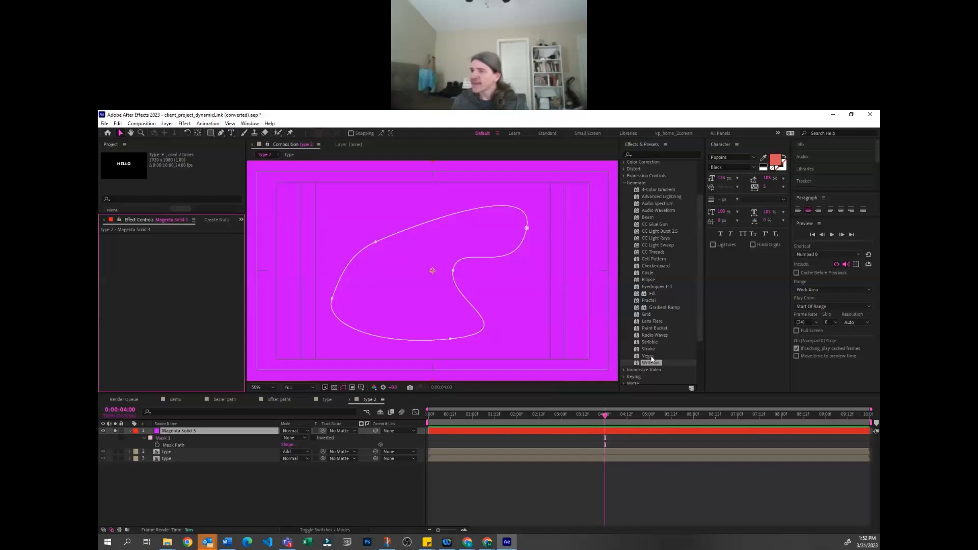
pyautogui.moveTo(651, 358); pyautogui.dragTo(530, 431)
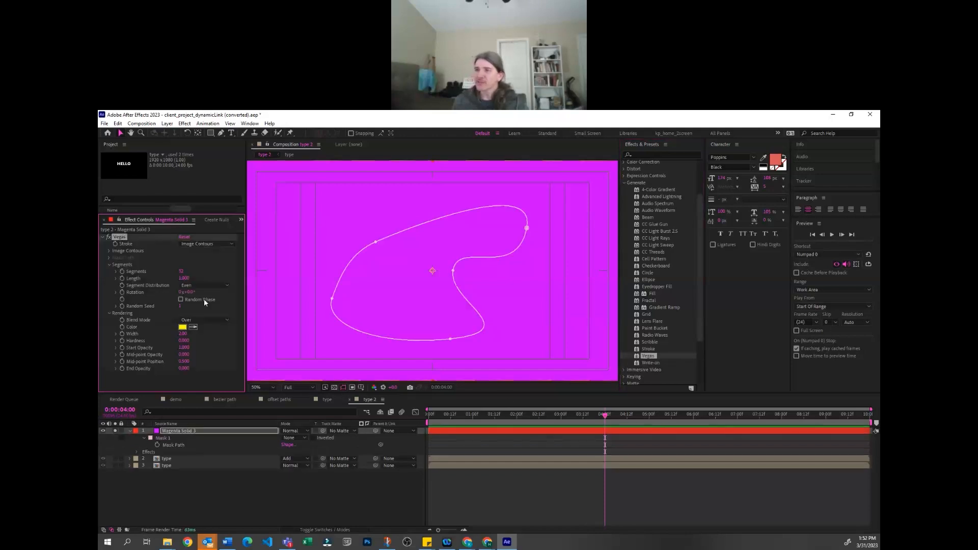
pyautogui.moveTo(436, 415)
pyautogui.mouseDown()
pyautogui.moveTo(464, 418)
pyautogui.moveTo(455, 420)
pyautogui.mouseUp()
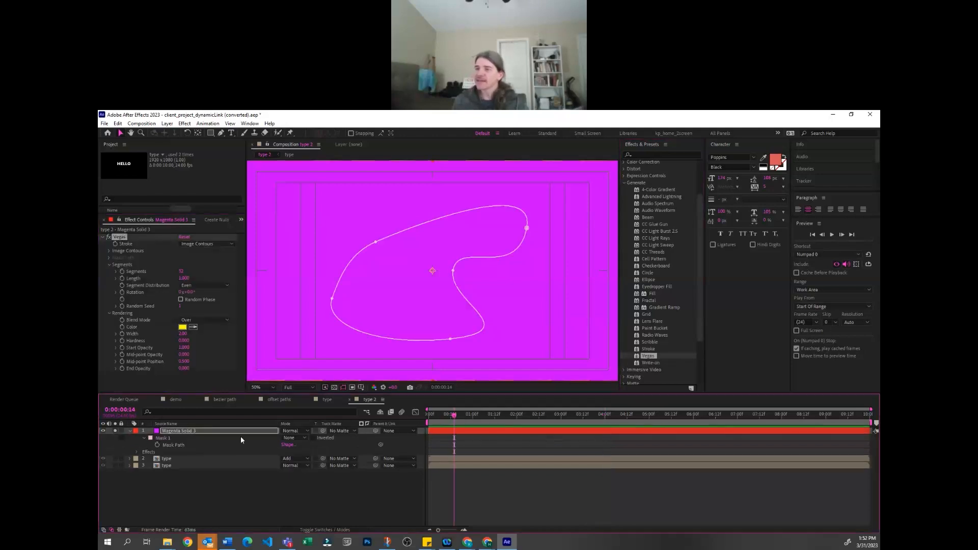
# Set the mode of Mask 1 on the magenta solid to Add and scrub to 0:22
pyautogui.click(174, 437)
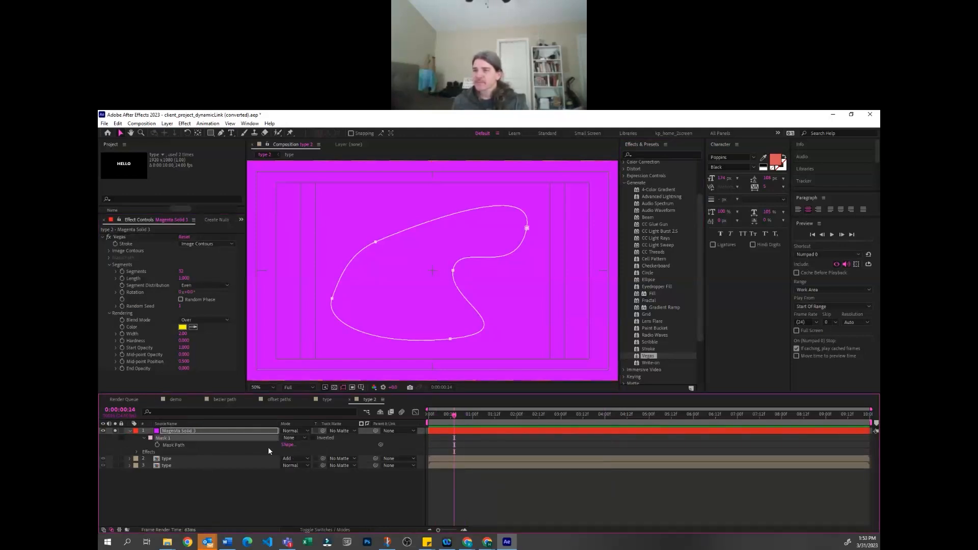
pyautogui.click(300, 438)
pyautogui.click(295, 449)
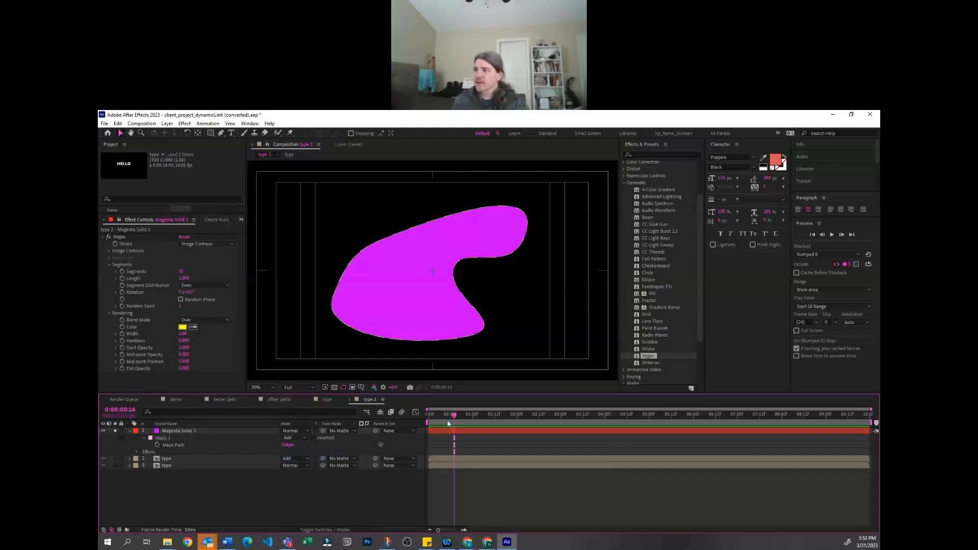
pyautogui.moveTo(451, 417)
pyautogui.mouseDown()
pyautogui.moveTo(490, 416)
pyautogui.moveTo(468, 418)
pyautogui.mouseUp()
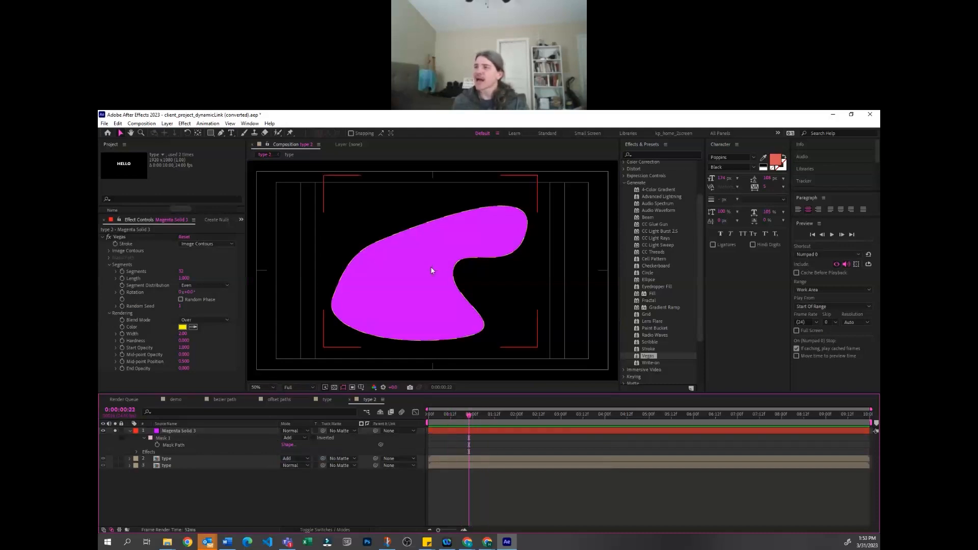
# Widen the yellow Vegas stroke so its dashes stand out around the masked shape
pyautogui.press('/')
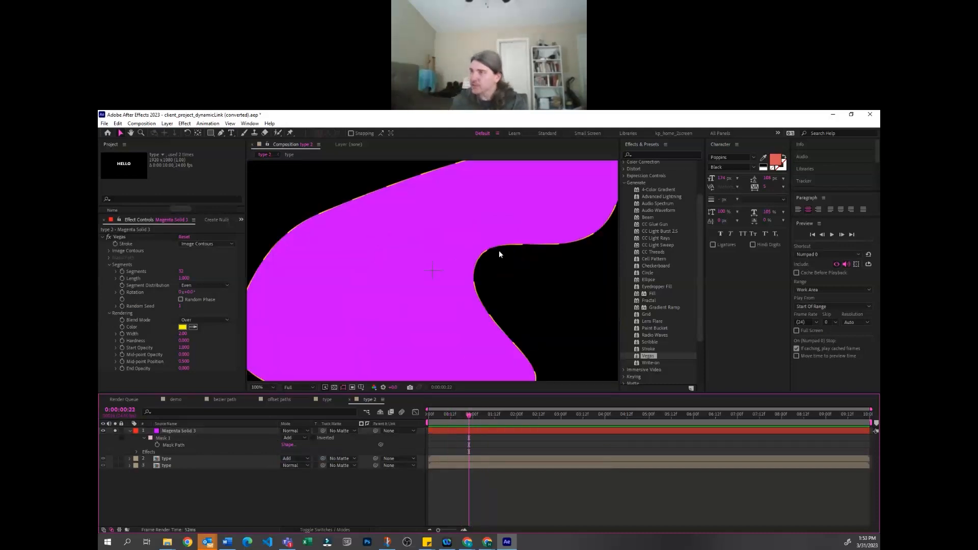
pyautogui.click(460, 239)
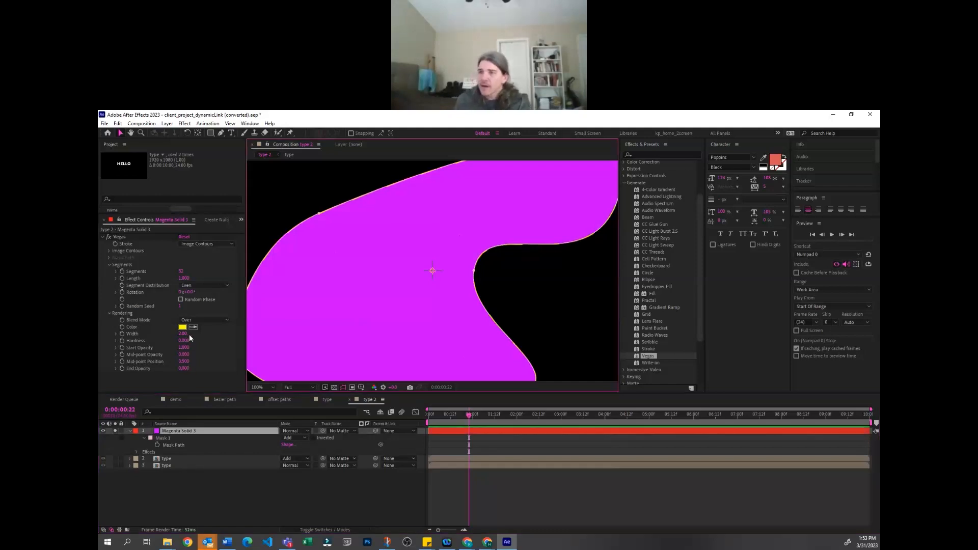
pyautogui.moveTo(182, 334); pyautogui.dragTo(242, 336)
pyautogui.press('.')
pyautogui.press(',')
pyautogui.press(',')
pyautogui.press(',')
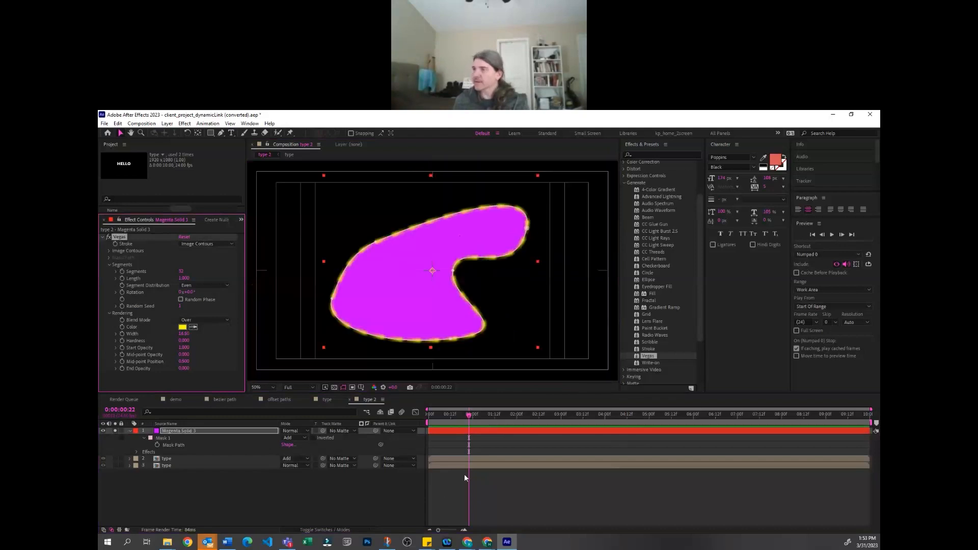
# Scrub to 1:04 and increase the Vegas segments' rotation to run the dashes around the shape's outline
pyautogui.click(477, 491)
pyautogui.press('.')
pyautogui.moveTo(447, 414); pyautogui.dragTo(479, 413)
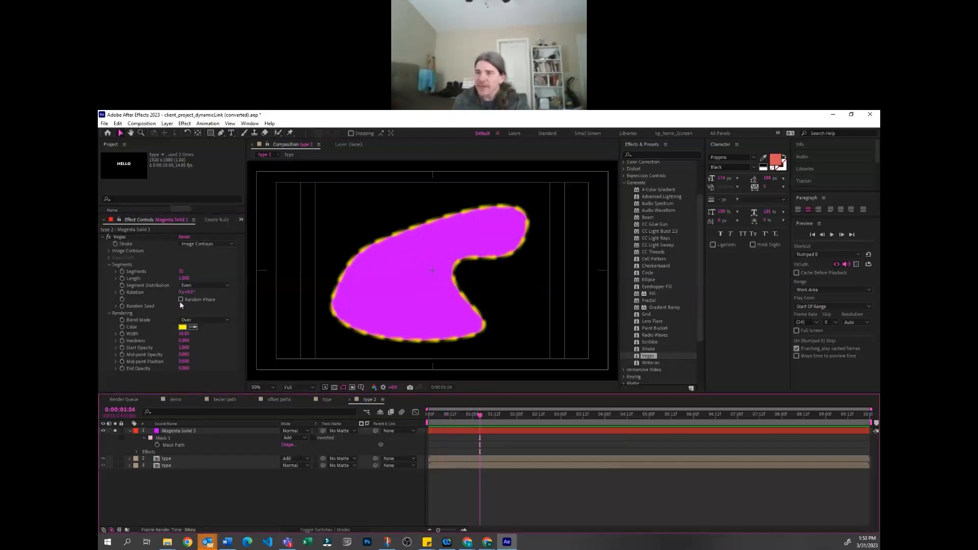
pyautogui.moveTo(189, 291)
pyautogui.mouseDown()
pyautogui.moveTo(340, 277)
pyautogui.moveTo(280, 277)
pyautogui.moveTo(257, 292)
pyautogui.mouseUp()
pyautogui.click(573, 460)
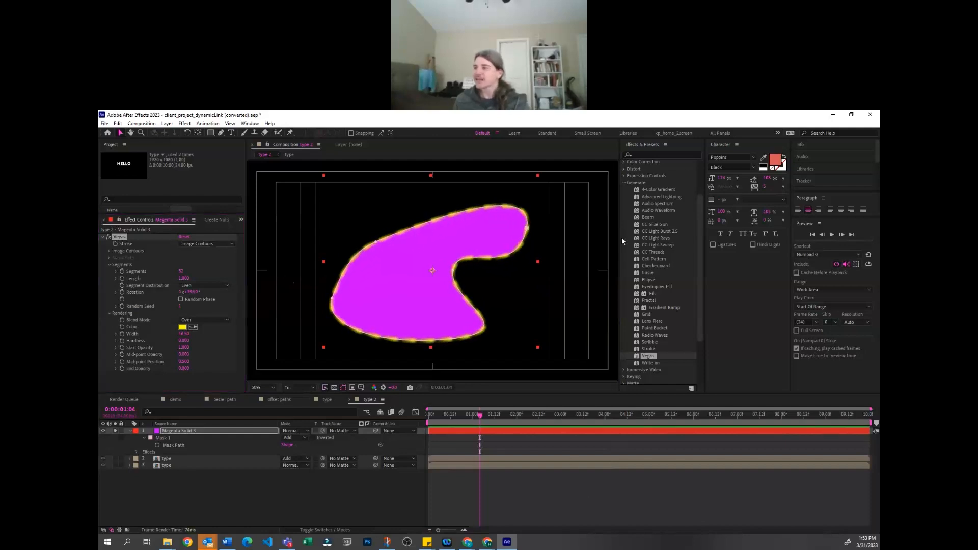
# Reveal the magenta solid's effects and delete the Vegas effect
pyautogui.click(198, 428)
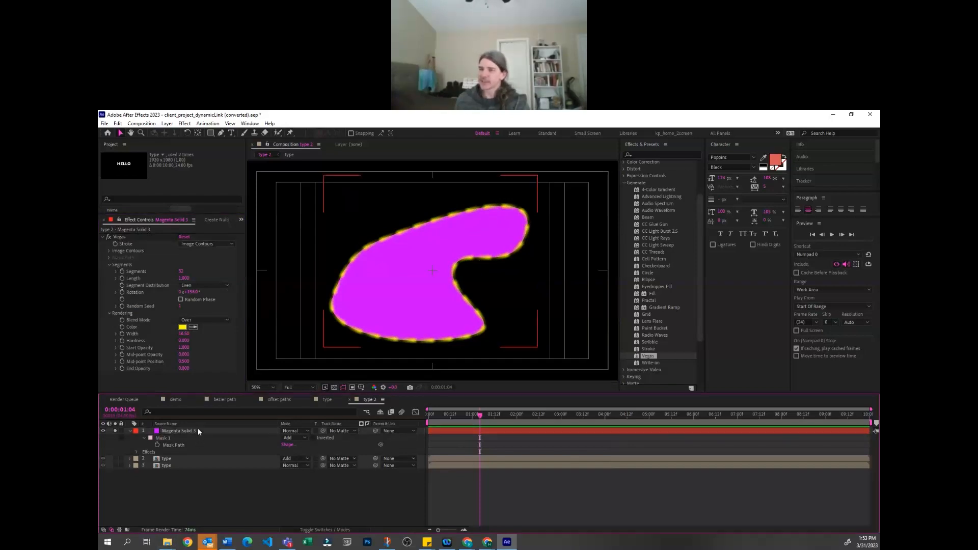
pyautogui.press('e')
pyautogui.click(175, 439)
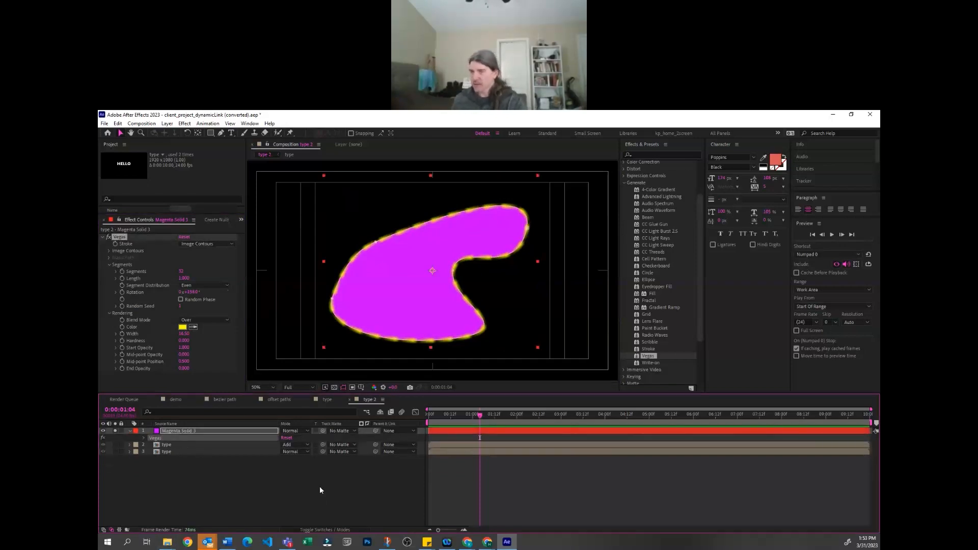
pyautogui.press('Delete')
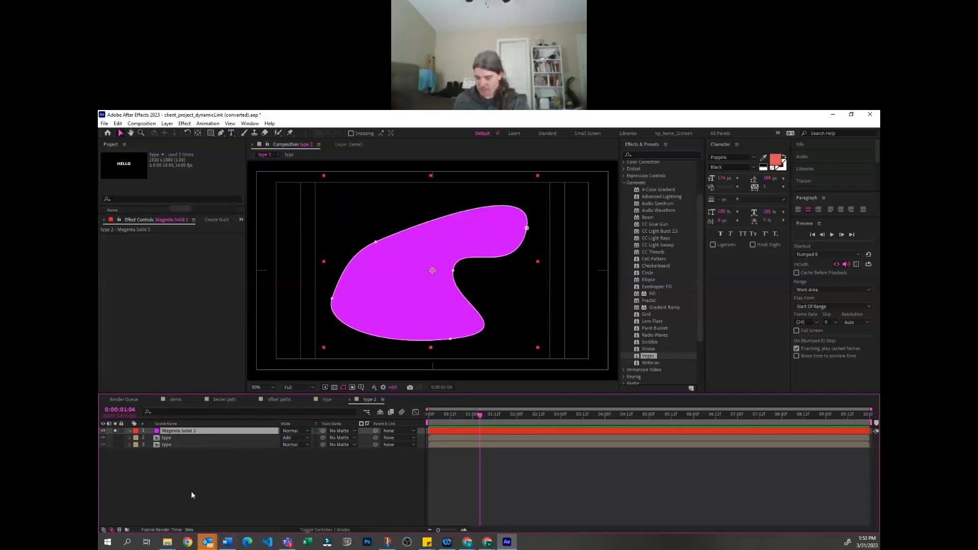
# Delete the mask from the magenta solid and apply the Beam effect to it
pyautogui.press('m')
pyautogui.click(171, 438)
pyautogui.press('Delete')
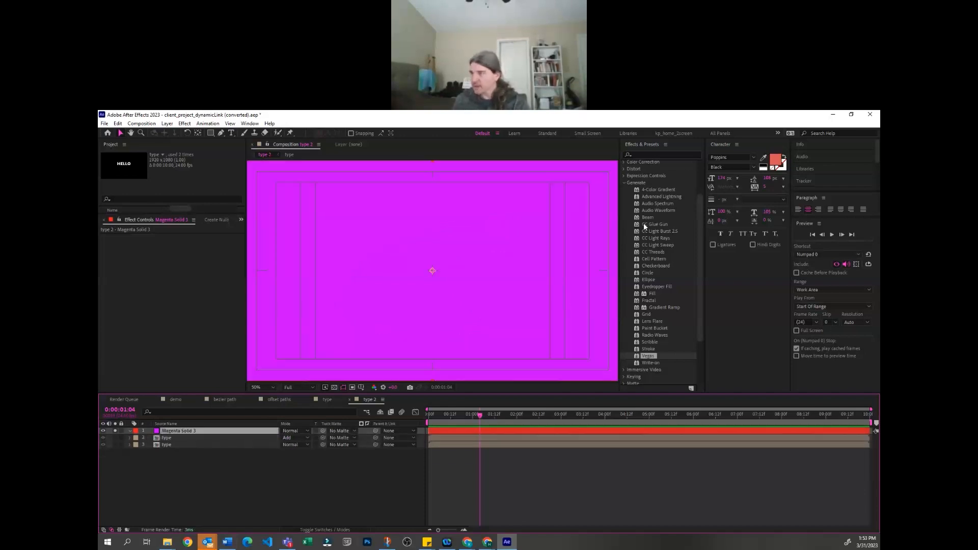
pyautogui.doubleClick(646, 217)
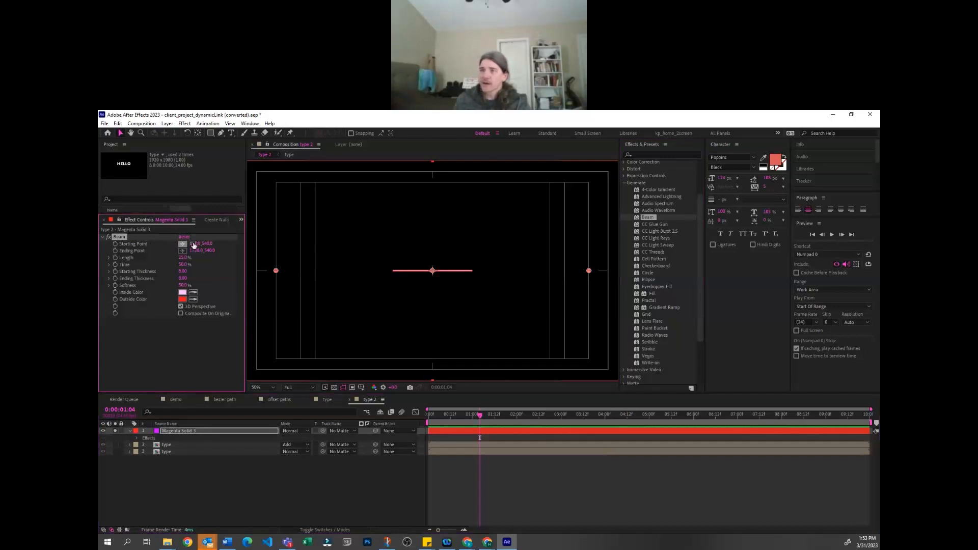
# Lengthen the beam and move its ending and starting points so it slants up from lower left to upper right
pyautogui.moveTo(184, 264); pyautogui.dragTo(502, 216)
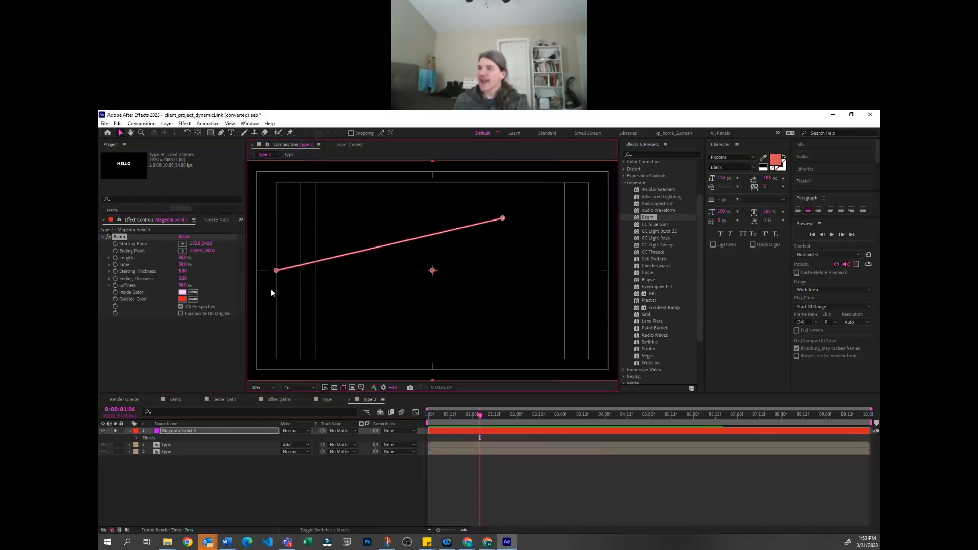
pyautogui.moveTo(276, 270); pyautogui.dragTo(337, 317)
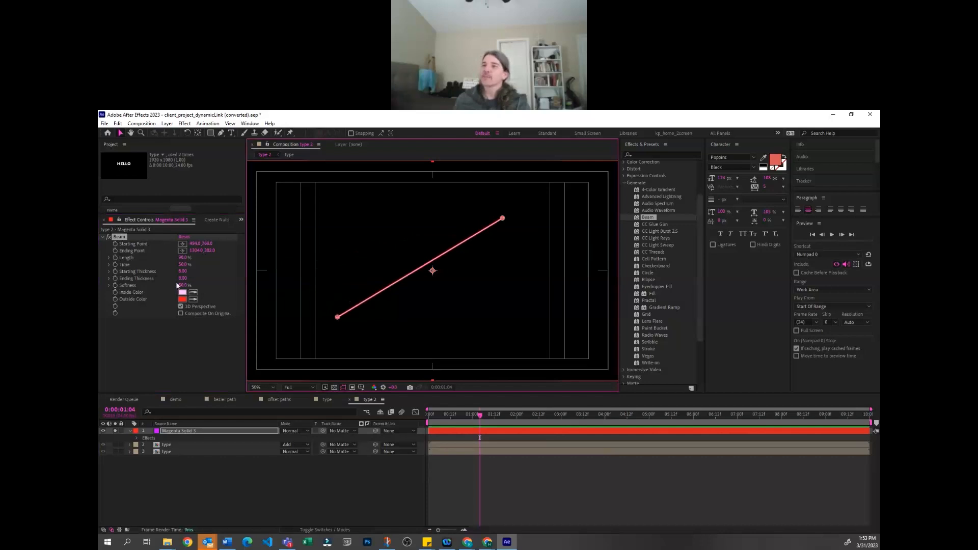
# Greatly increase the beam's Starting Thickness, move its starting point below the ending point, and toggle 3D Perspective
pyautogui.moveTo(185, 271); pyautogui.dragTo(718, 217)
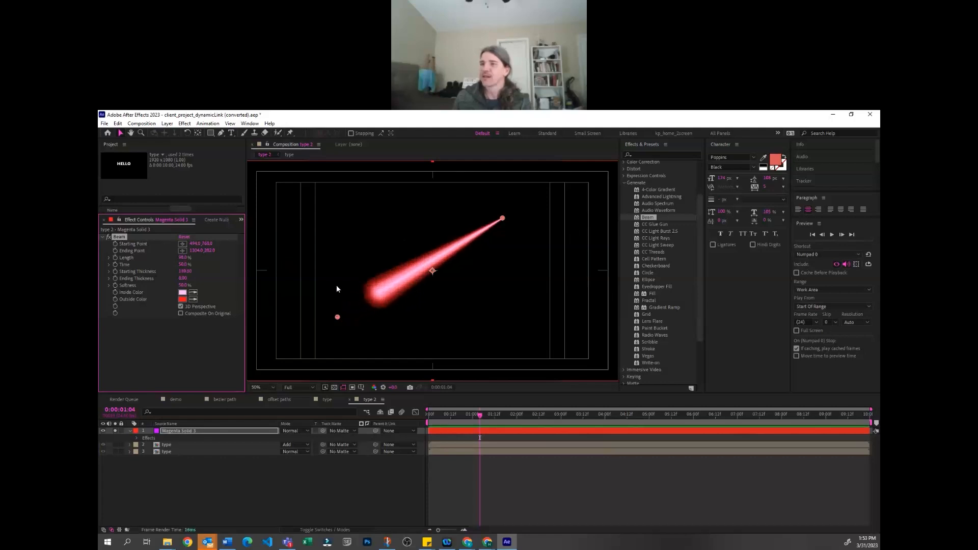
pyautogui.moveTo(338, 317); pyautogui.dragTo(463, 320)
pyautogui.click(180, 307)
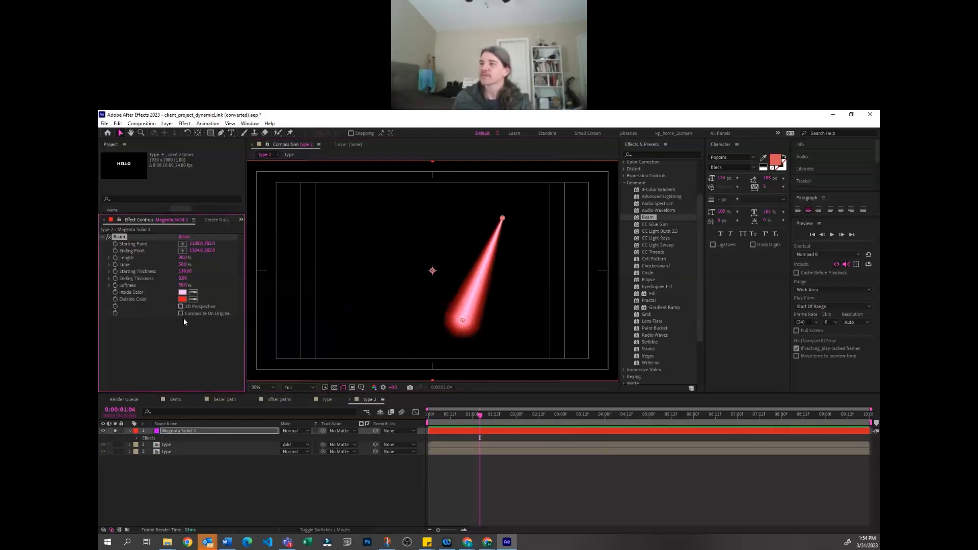
# Set the beam's Inside Color to light blue and its Outside Color to a saturated blue
pyautogui.click(183, 292)
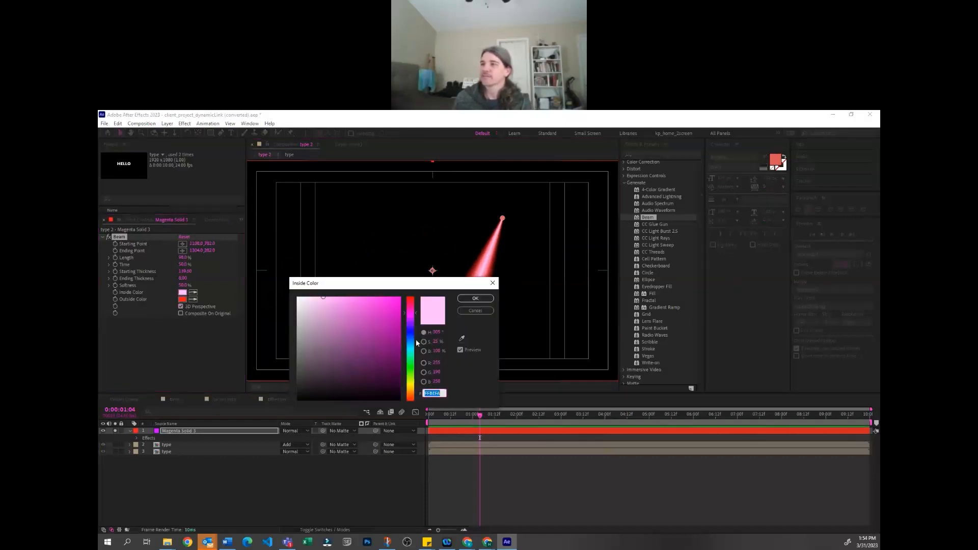
pyautogui.moveTo(412, 373)
pyautogui.mouseDown()
pyautogui.moveTo(412, 345)
pyautogui.moveTo(361, 303)
pyautogui.mouseUp()
pyautogui.click(391, 326)
pyautogui.click(474, 299)
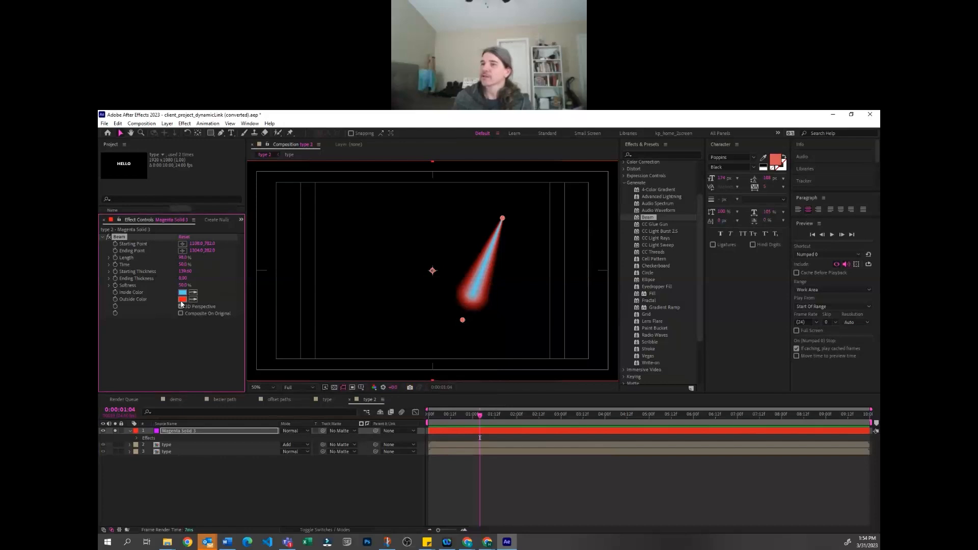
pyautogui.click(183, 299)
pyautogui.click(412, 336)
pyautogui.click(389, 297)
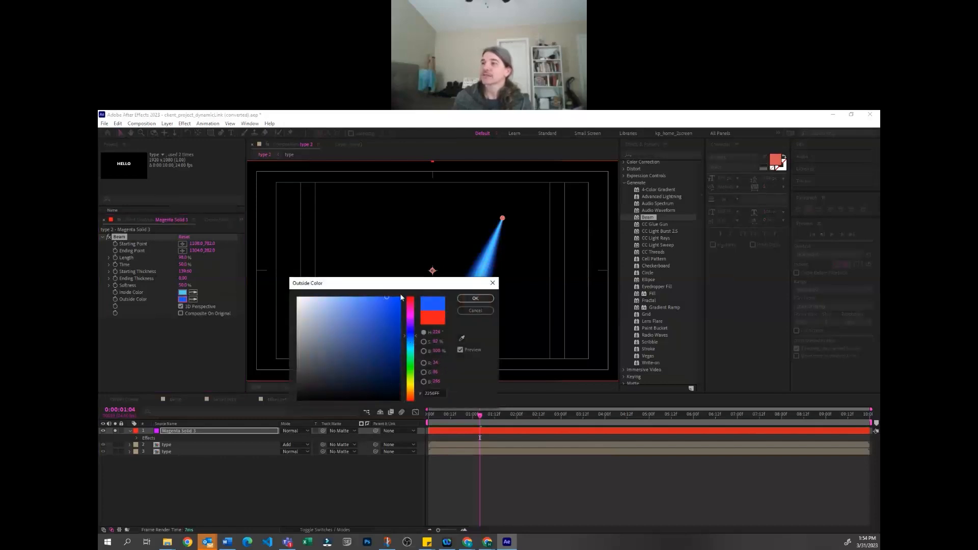
pyautogui.click(481, 302)
# Move the beam's starting point close to the centre of the frame and deselect the solid
pyautogui.moveTo(463, 320); pyautogui.dragTo(437, 265)
pyautogui.click(215, 344)
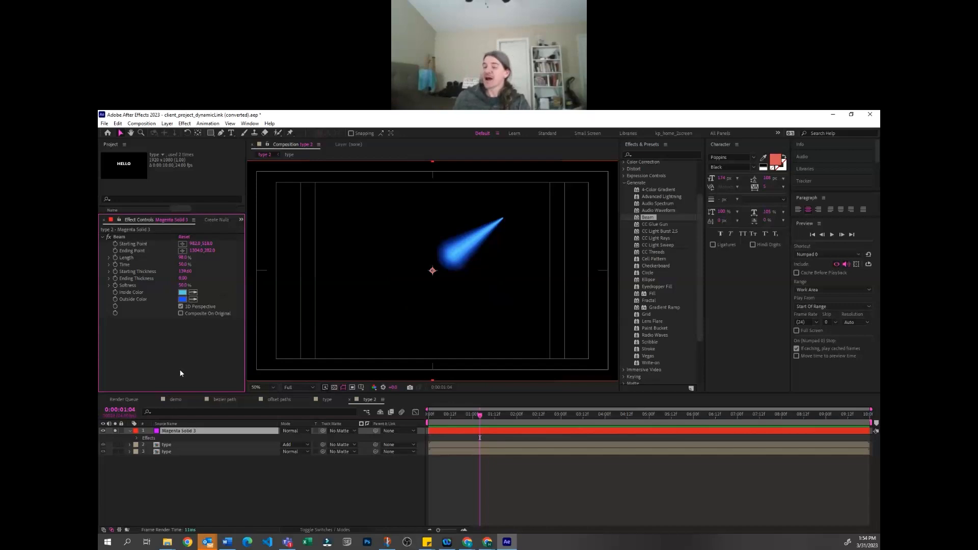
pyautogui.click(546, 487)
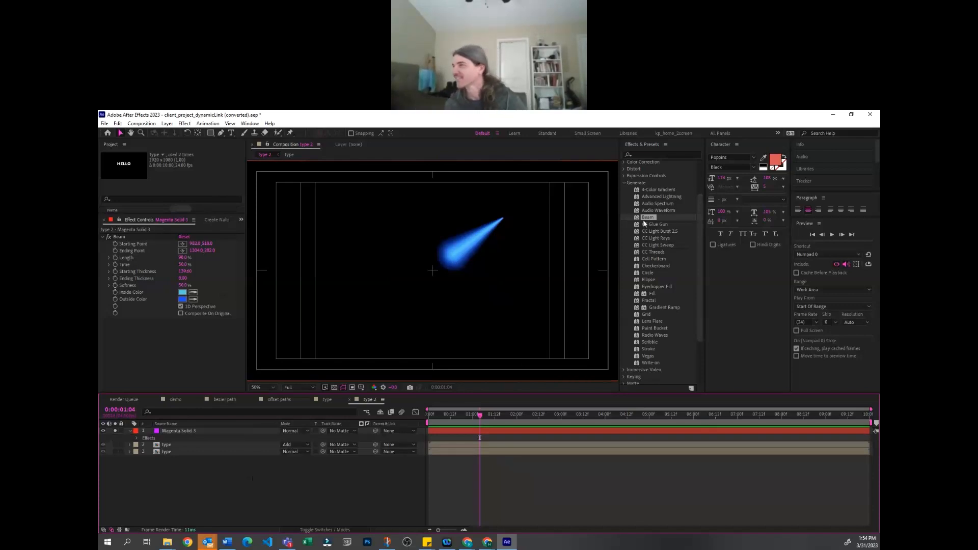
pyautogui.click(205, 432)
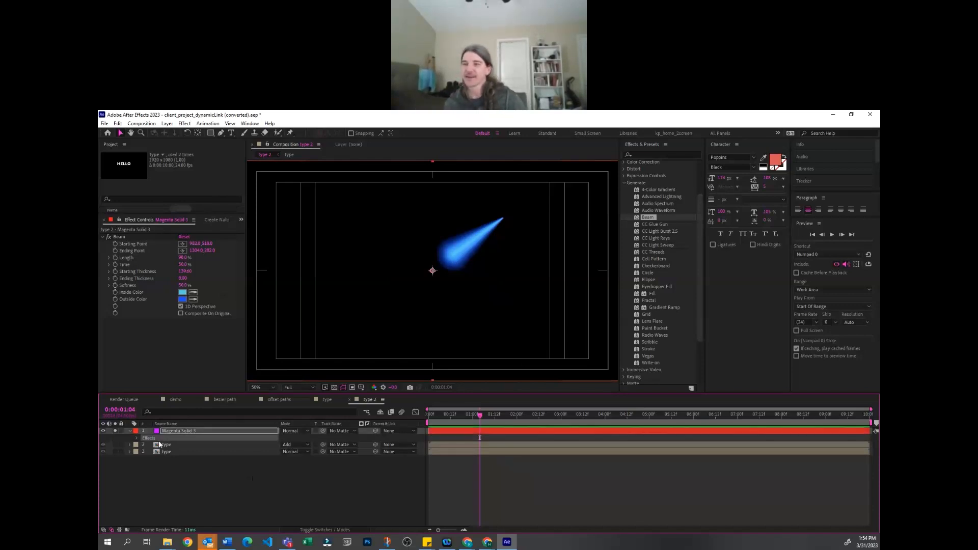
pyautogui.click(205, 518)
pyautogui.click(212, 432)
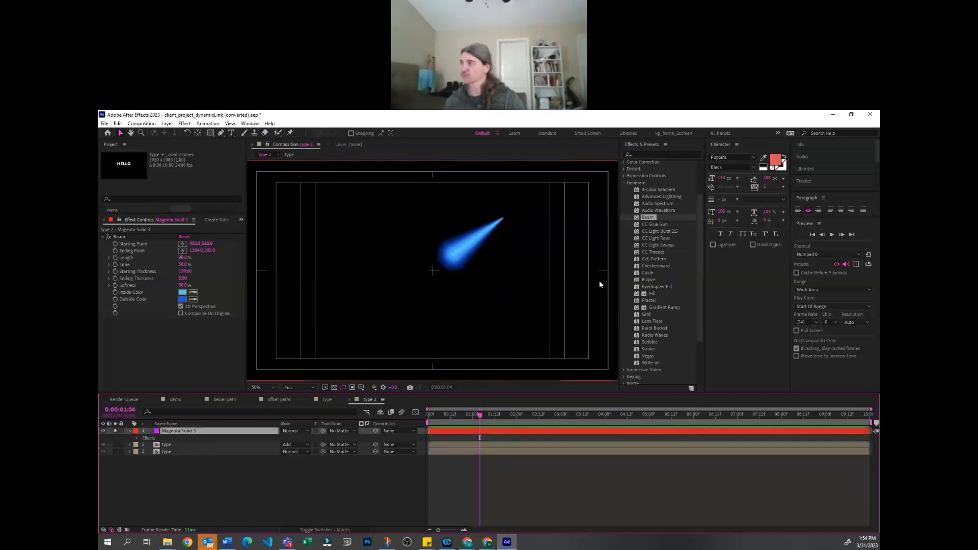
# Create a new full-frame magenta solid and apply the 4-Color Gradient effect to it
pyautogui.click(245, 512)
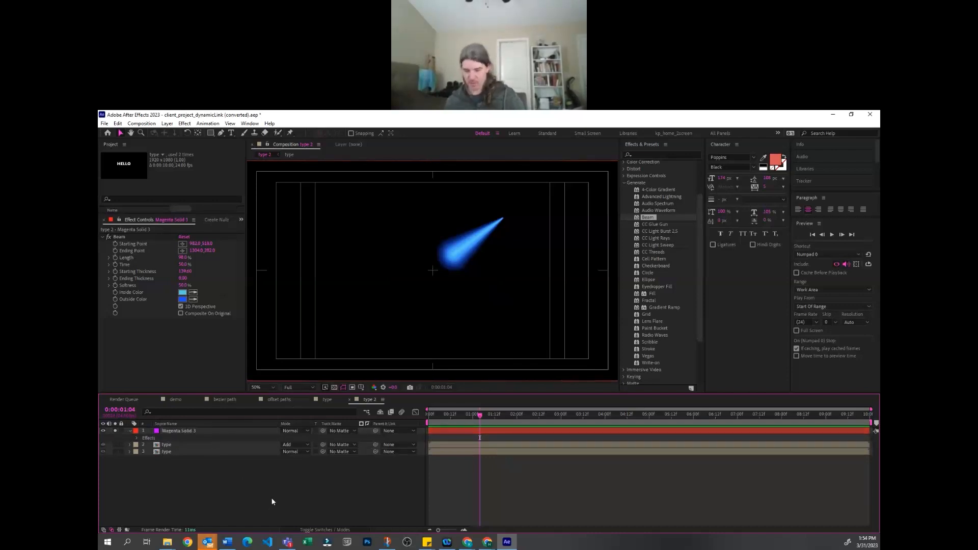
pyautogui.hotkey('ctrl', 'y')
pyautogui.click(315, 454)
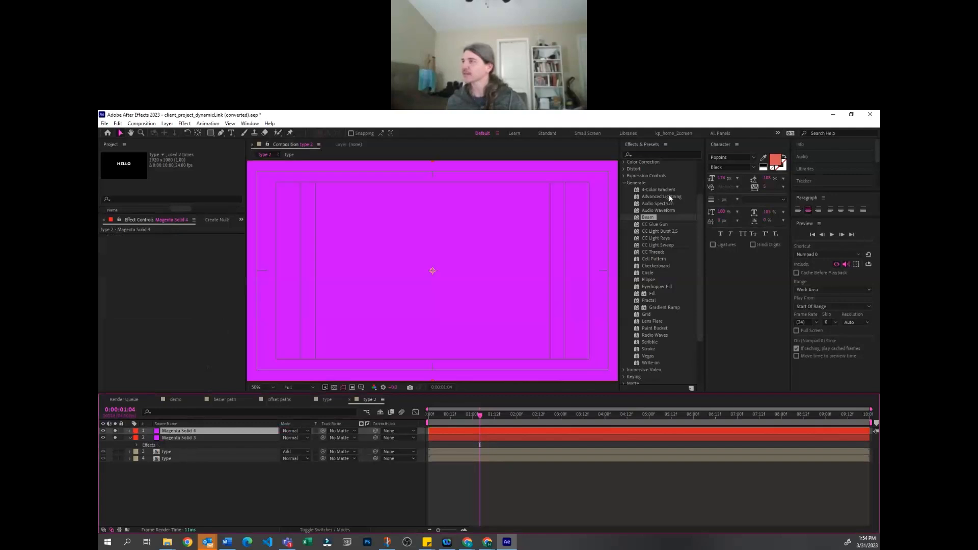
pyautogui.click(662, 189)
pyautogui.moveTo(511, 253); pyautogui.dragTo(509, 255)
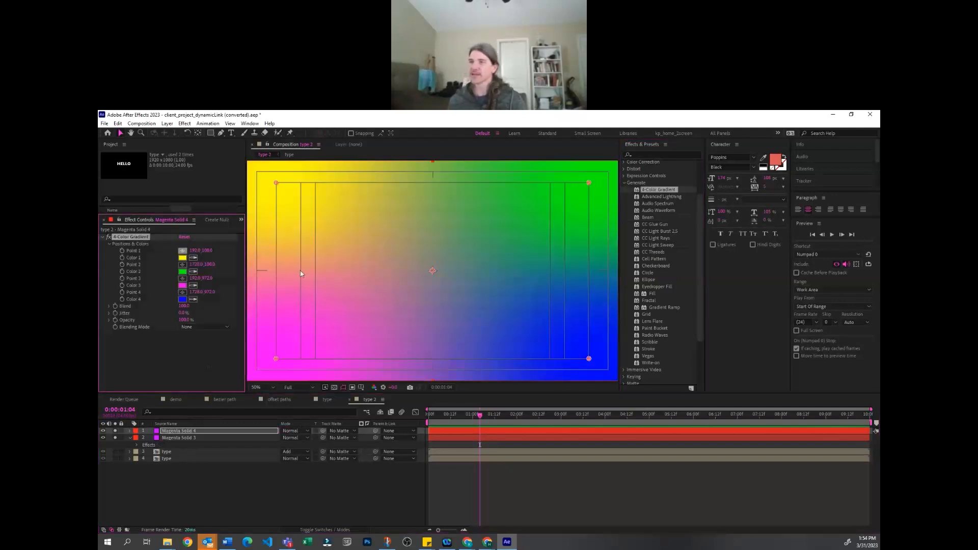
# Move the gradient's Point 1 slightly inward and set Color 1 to sky blue
pyautogui.press(',')
pyautogui.moveTo(355, 227)
pyautogui.mouseDown()
pyautogui.moveTo(398, 255)
pyautogui.moveTo(369, 232)
pyautogui.mouseUp()
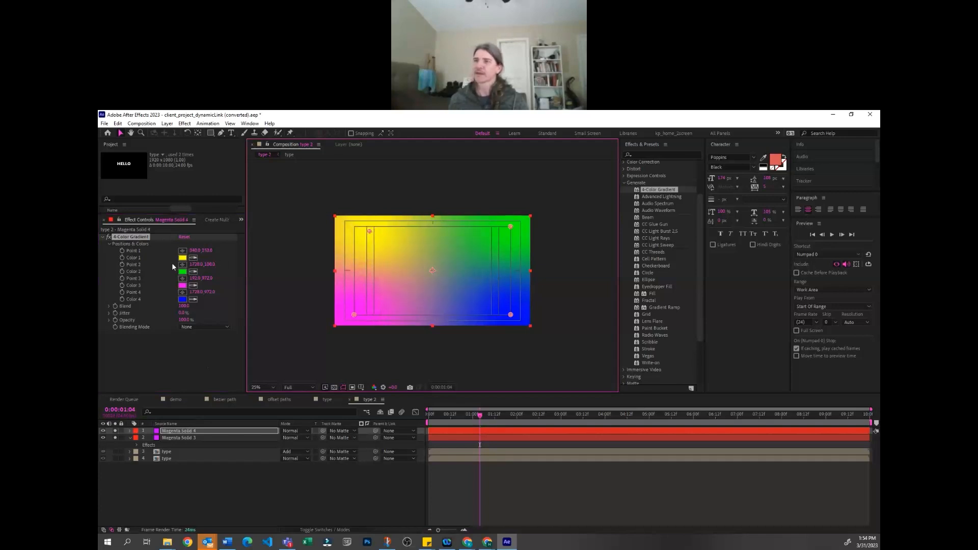
pyautogui.click(183, 258)
pyautogui.click(413, 349)
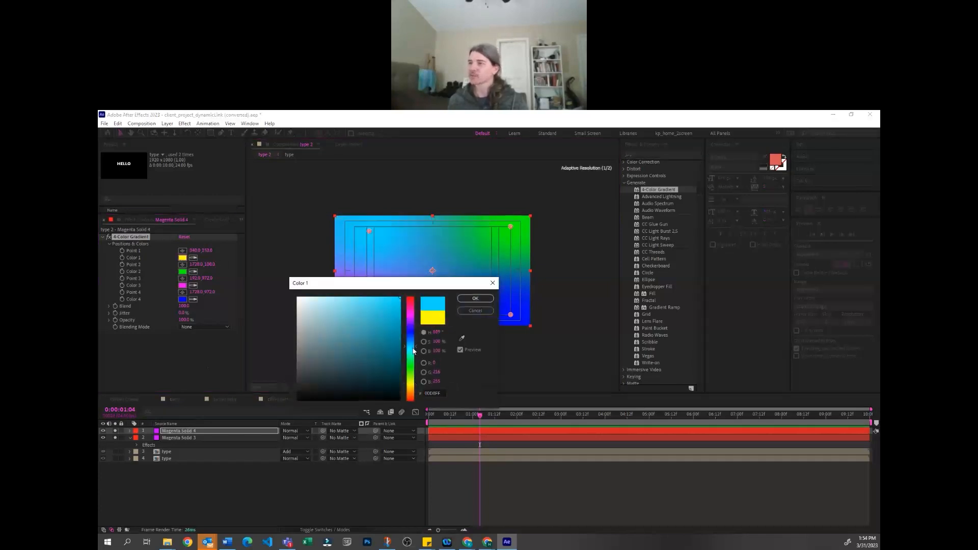
pyautogui.click(475, 298)
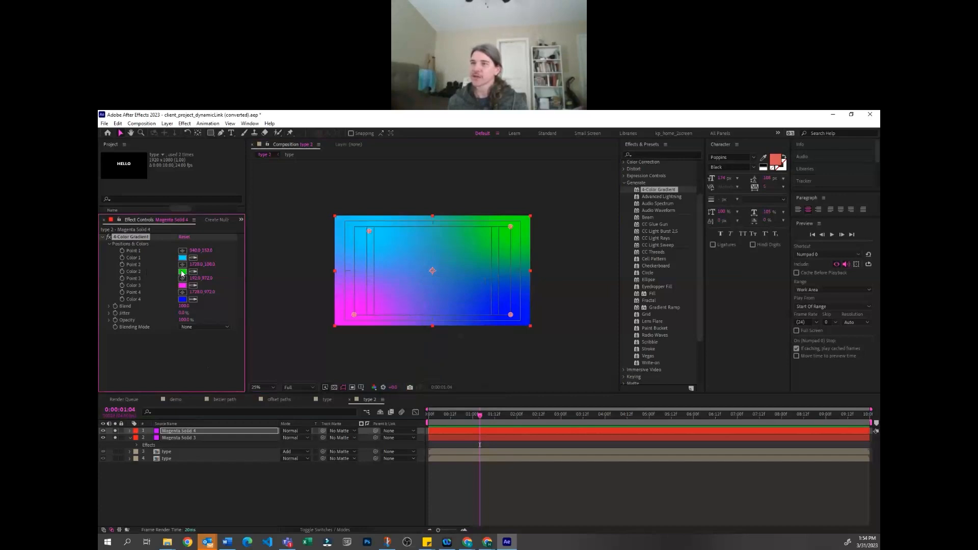
# Set the gradient's Color 2 to a medium blue and Color 3 to a dark navy blue
pyautogui.click(181, 272)
pyautogui.moveTo(413, 352); pyautogui.dragTo(412, 342)
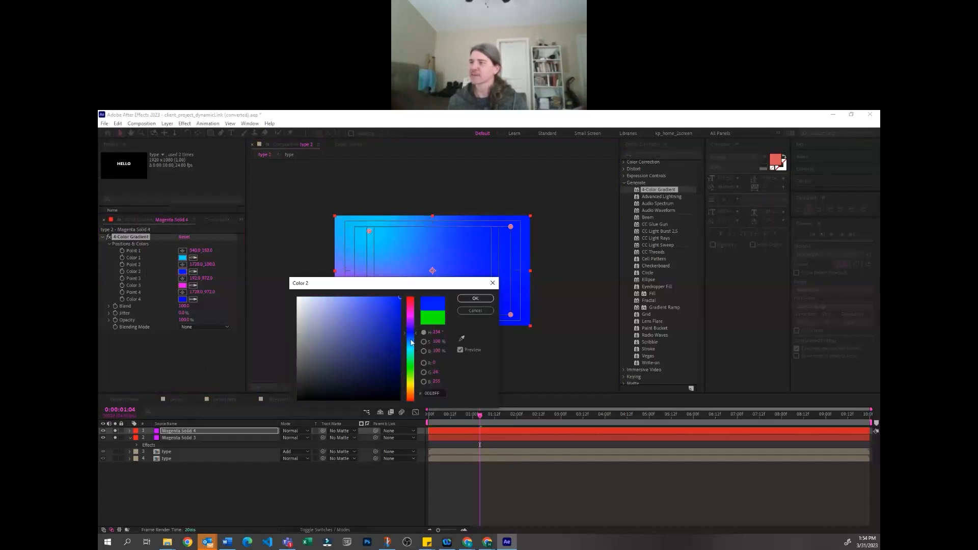
pyautogui.click(476, 298)
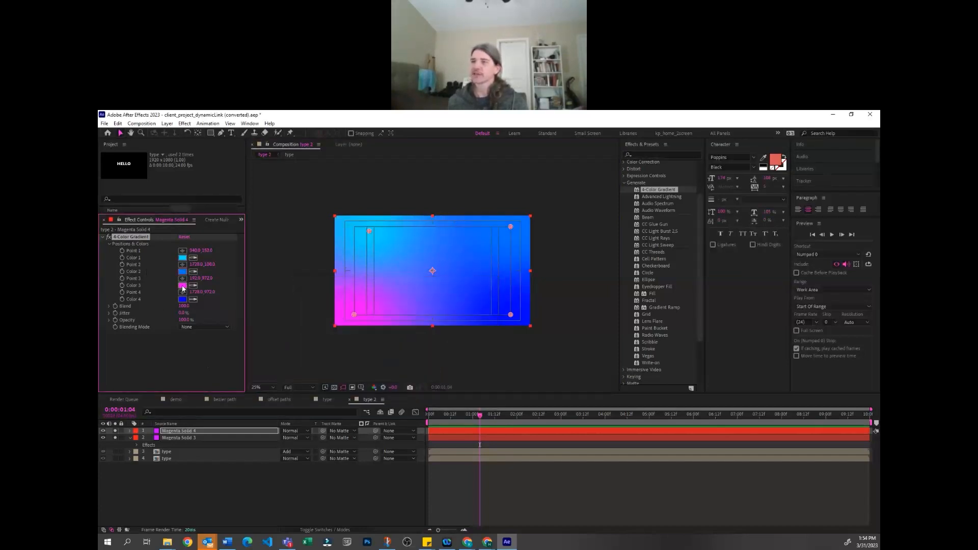
pyautogui.click(182, 288)
pyautogui.click(412, 337)
pyautogui.click(381, 347)
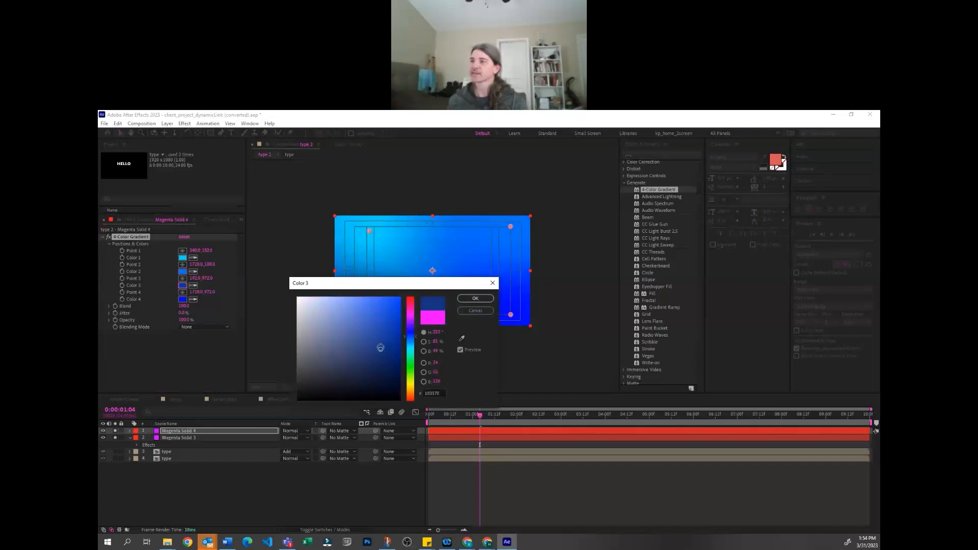
pyautogui.click(475, 298)
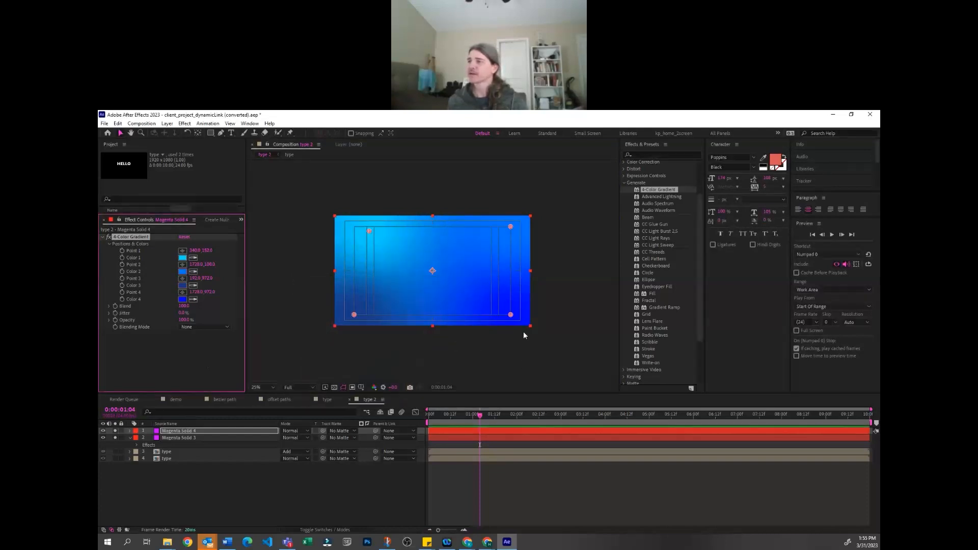
# Spread gradient Points 2, 3 and 4 below the frame's lower edge and place Point 1 at its upper centre
pyautogui.moveTo(510, 314); pyautogui.dragTo(551, 300)
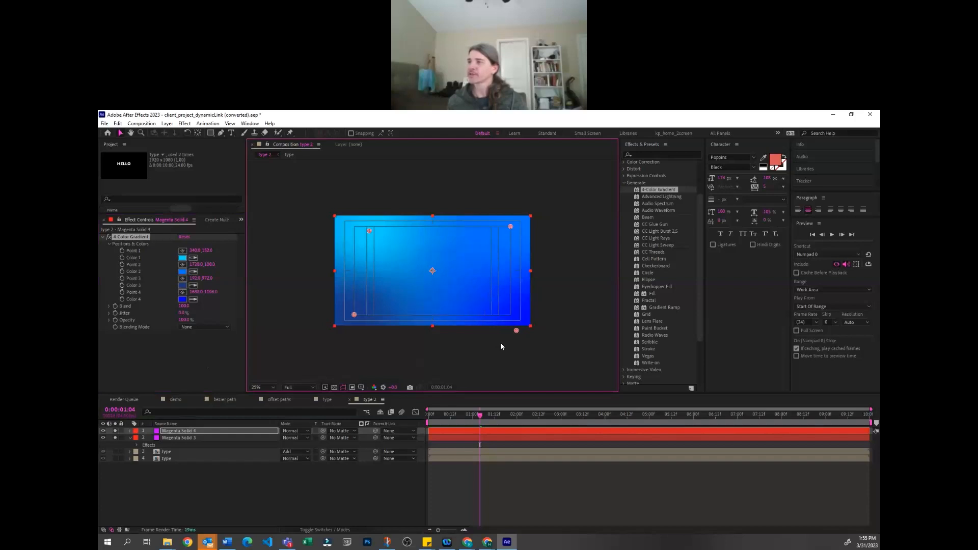
pyautogui.moveTo(498, 346); pyautogui.dragTo(500, 344)
pyautogui.moveTo(354, 315); pyautogui.dragTo(348, 330)
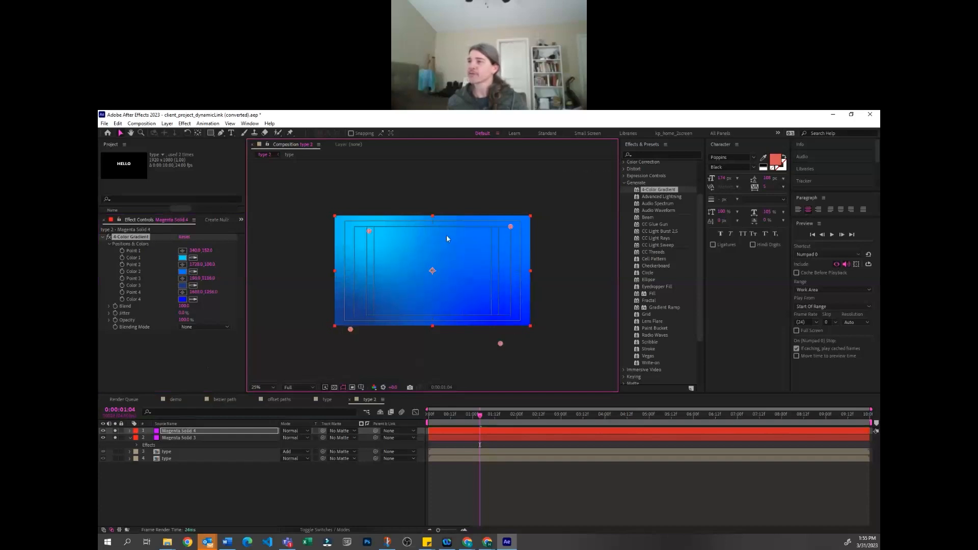
pyautogui.moveTo(510, 225); pyautogui.dragTo(433, 337)
pyautogui.moveTo(500, 343); pyautogui.dragTo(536, 338)
pyautogui.moveTo(370, 232); pyautogui.dragTo(429, 230)
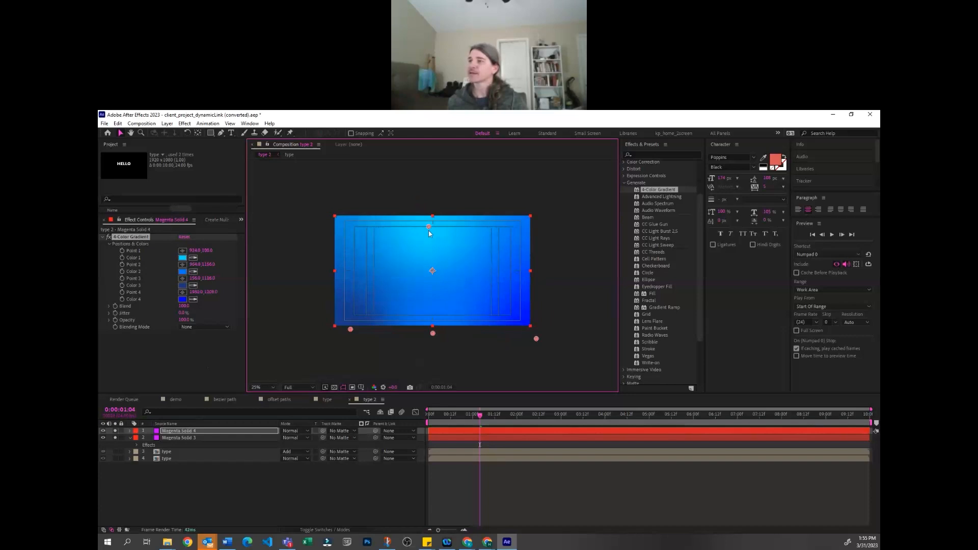
pyautogui.click(420, 333)
pyautogui.click(503, 487)
pyautogui.click(560, 319)
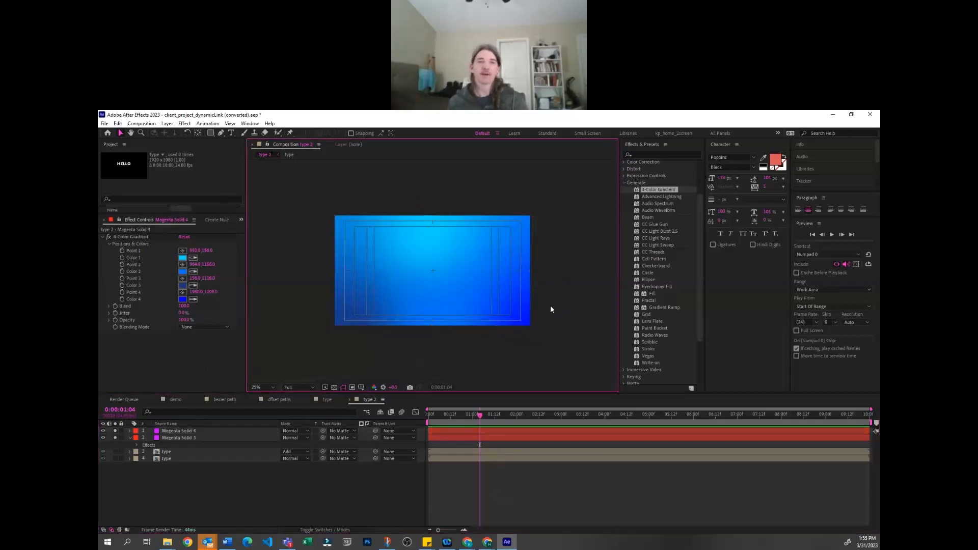
# Duplicate the upper type layer and place the copy above both magenta solids
pyautogui.click(219, 494)
pyautogui.click(173, 452)
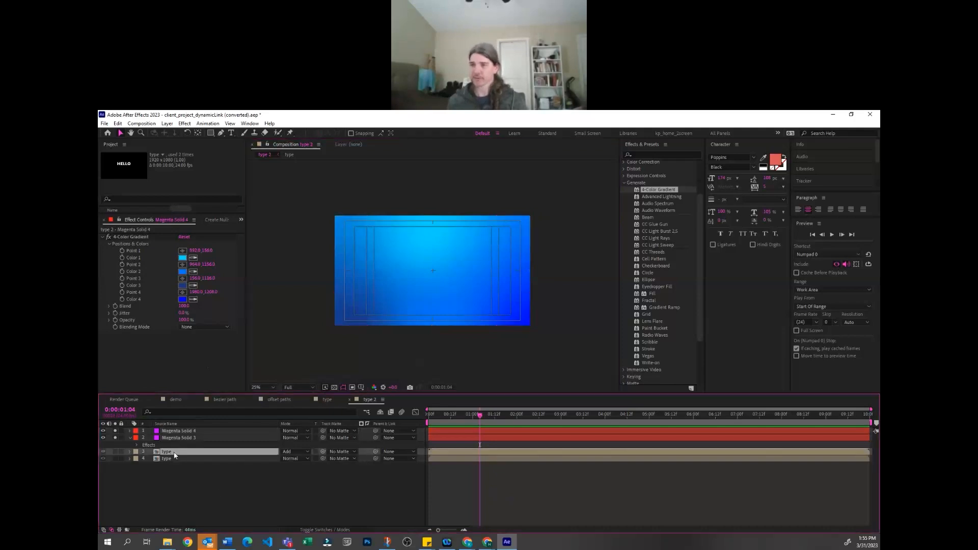
pyautogui.hotkey('ctrl', 'd')
pyautogui.moveTo(174, 453); pyautogui.dragTo(161, 432)
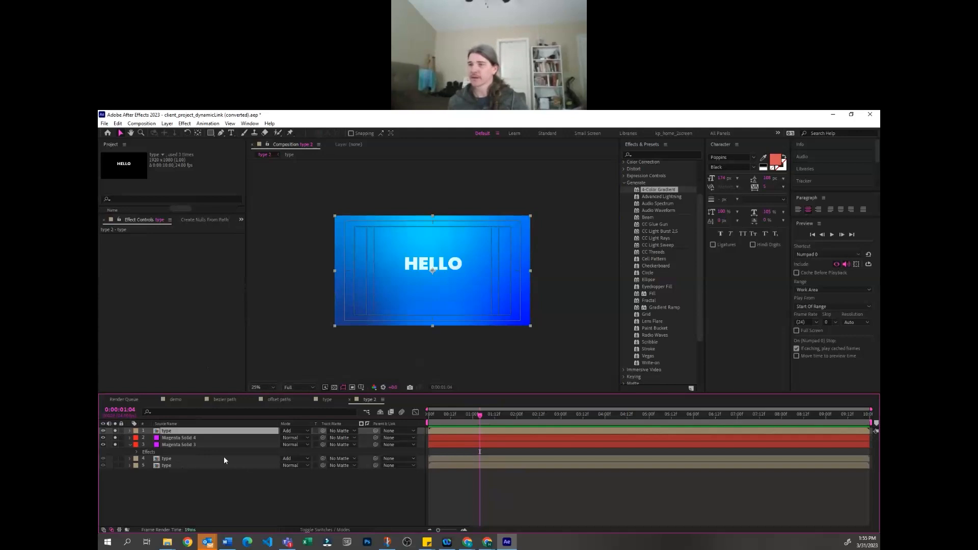
# Duplicate the uppermost type layer and flip the copy vertically by setting its vertical scale to -100%
pyautogui.hotkey('ctrl', 'd')
pyautogui.press('s')
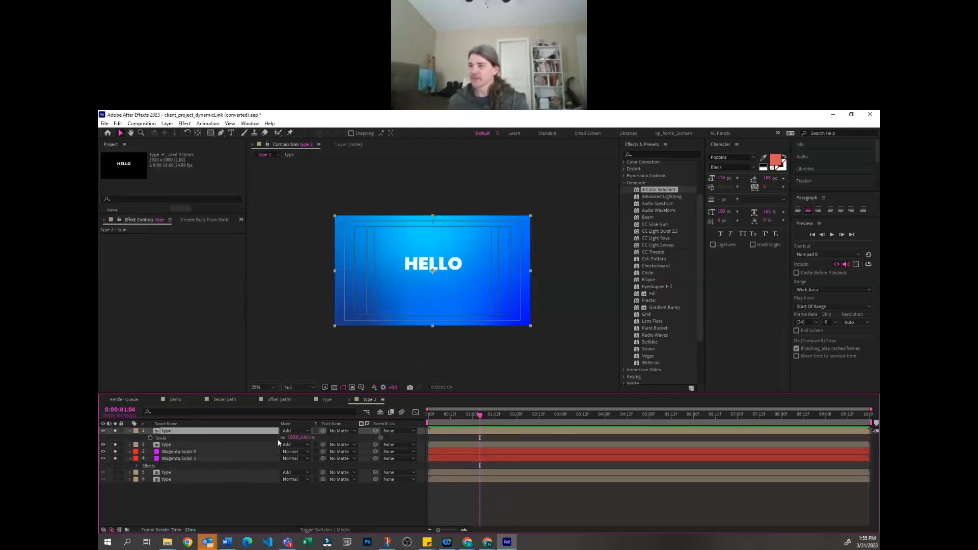
pyautogui.click(306, 437)
pyautogui.write('-100')
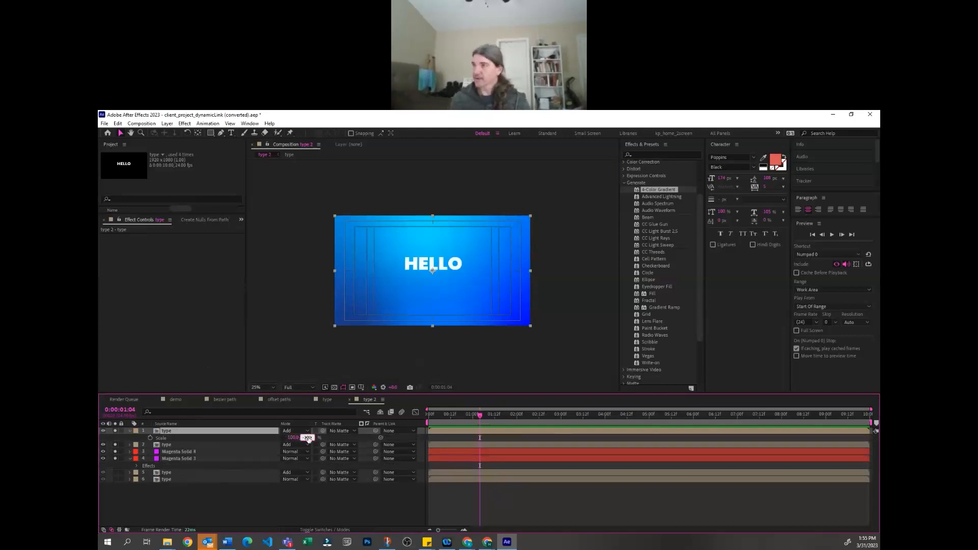
pyautogui.press('Return')
# Lower the flipped type layer's opacity so it reads as a faint reflection of HELLO
pyautogui.press('t')
pyautogui.moveTo(282, 439); pyautogui.dragTo(260, 452)
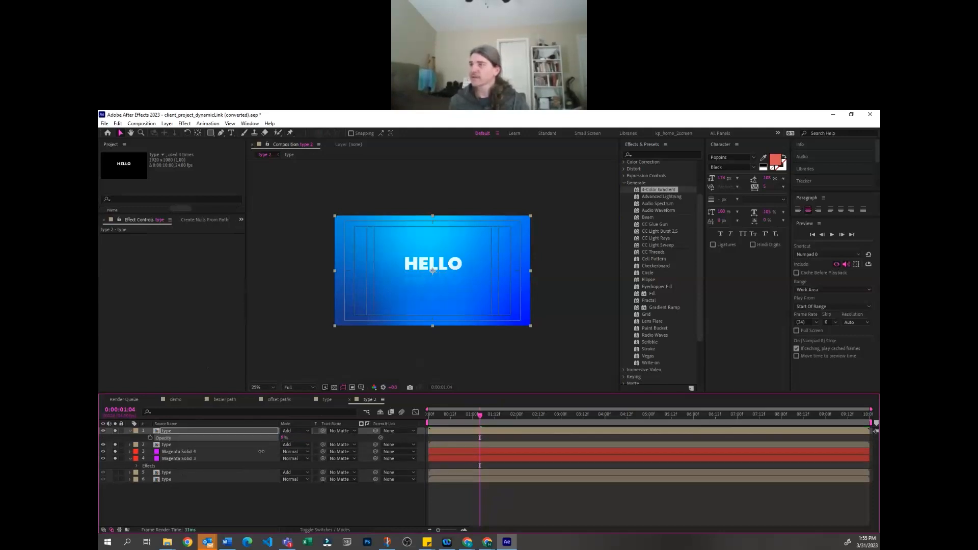
pyautogui.click(453, 497)
pyautogui.click(573, 355)
# Parent the upright type layer to the flipped one, scale the pair to about 175%, and shift it slightly down
pyautogui.moveTo(375, 444); pyautogui.dragTo(217, 433)
pyautogui.press('s')
pyautogui.moveTo(292, 439); pyautogui.dragTo(316, 430)
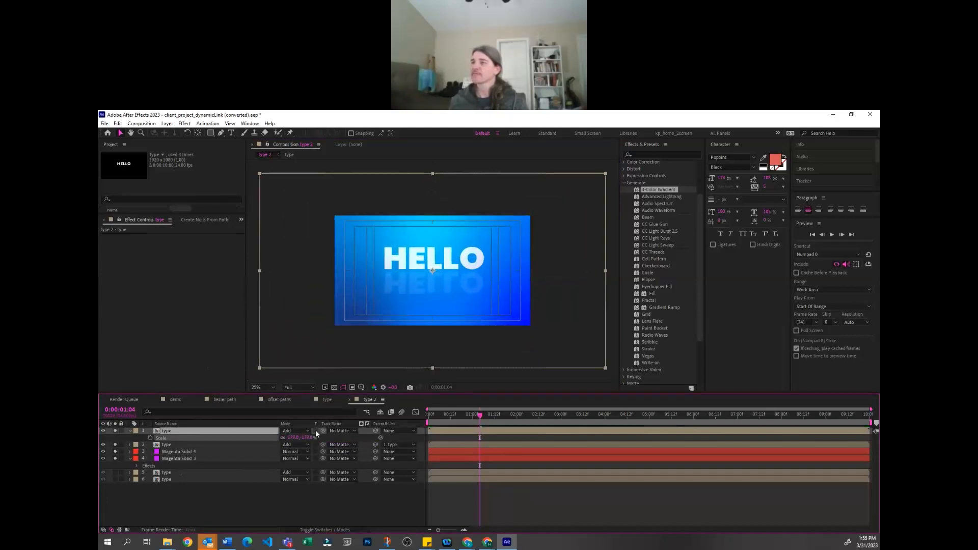
pyautogui.click(454, 255)
pyautogui.moveTo(453, 251); pyautogui.dragTo(454, 256)
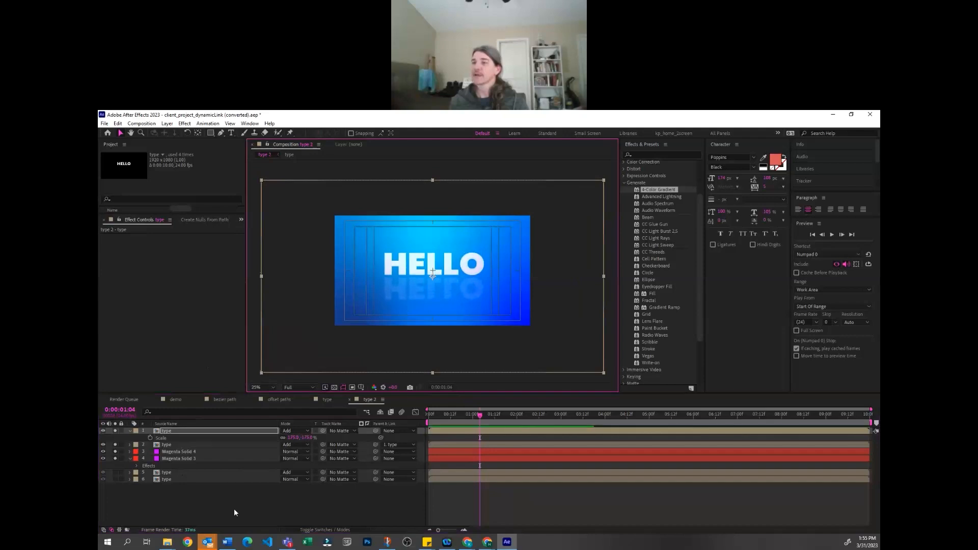
# Open the nested type composition, go to frame 16, and reveal the HELLO layer's text and position properties
pyautogui.click(232, 492)
pyautogui.doubleClick(191, 433)
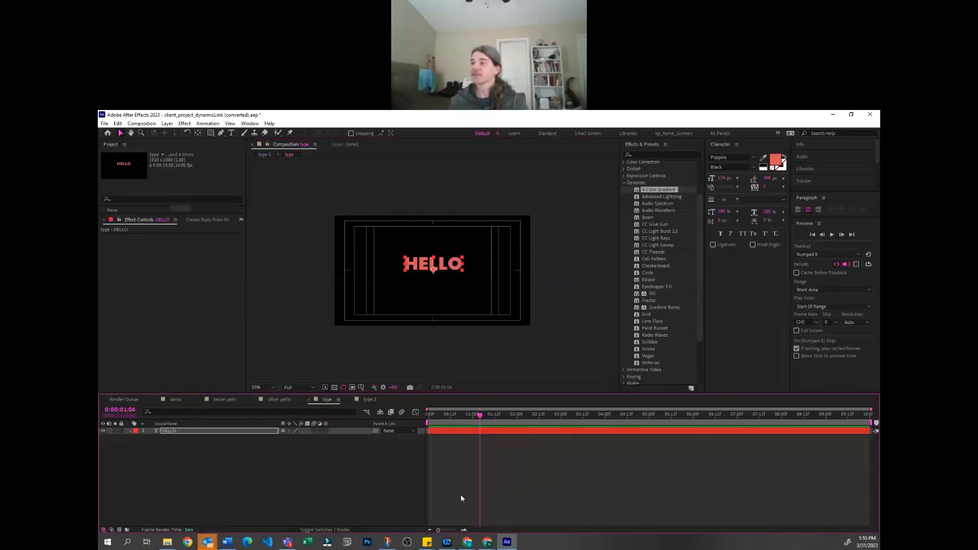
pyautogui.click(458, 432)
pyautogui.click(463, 432)
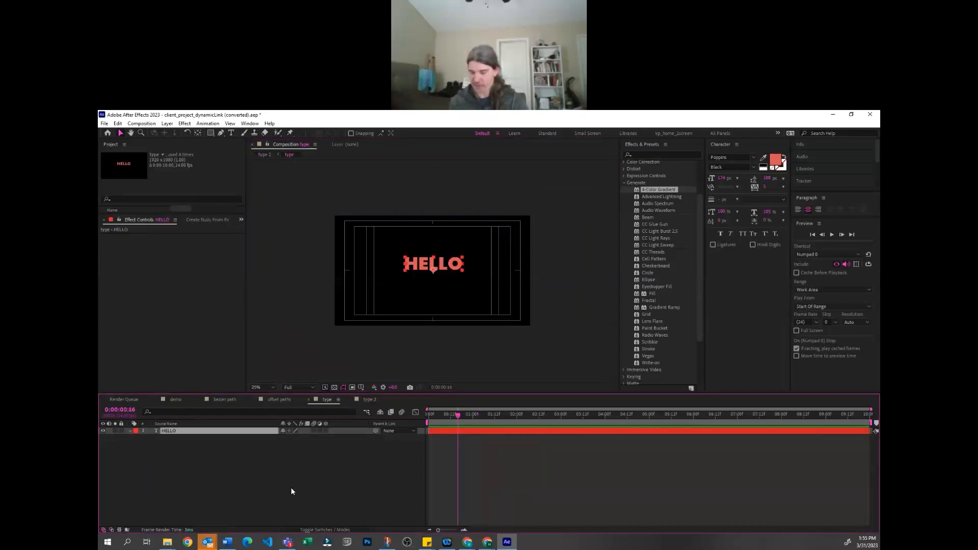
pyautogui.press('u')
pyautogui.press('u')
pyautogui.click(323, 498)
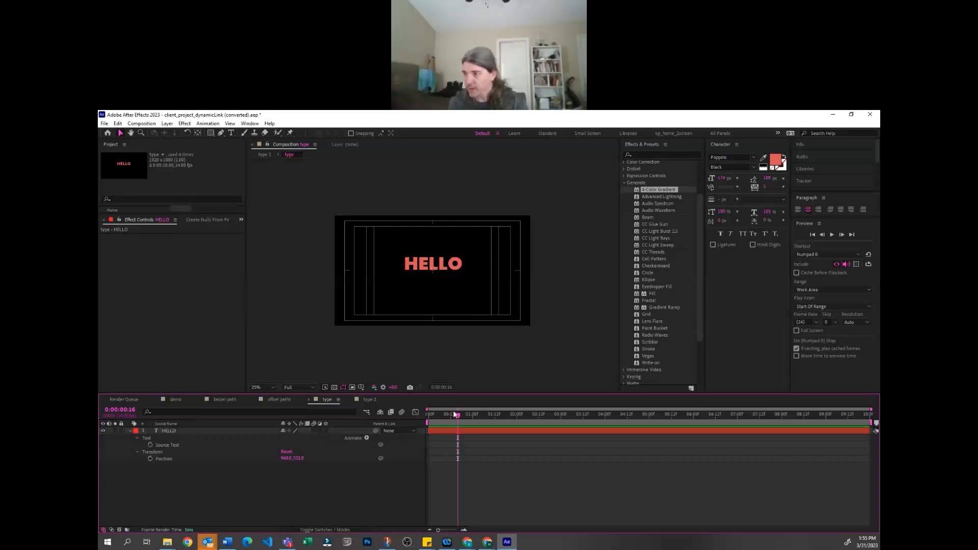
# Add a Position text animator to the HELLO layer and offset the letters downward by about 140 pixels
pyautogui.click(366, 438)
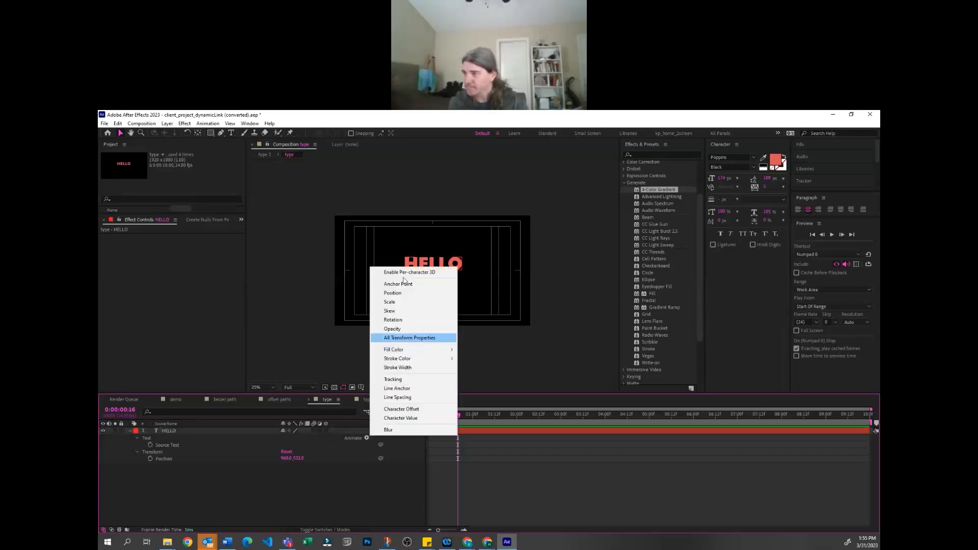
pyautogui.click(410, 293)
pyautogui.click(478, 482)
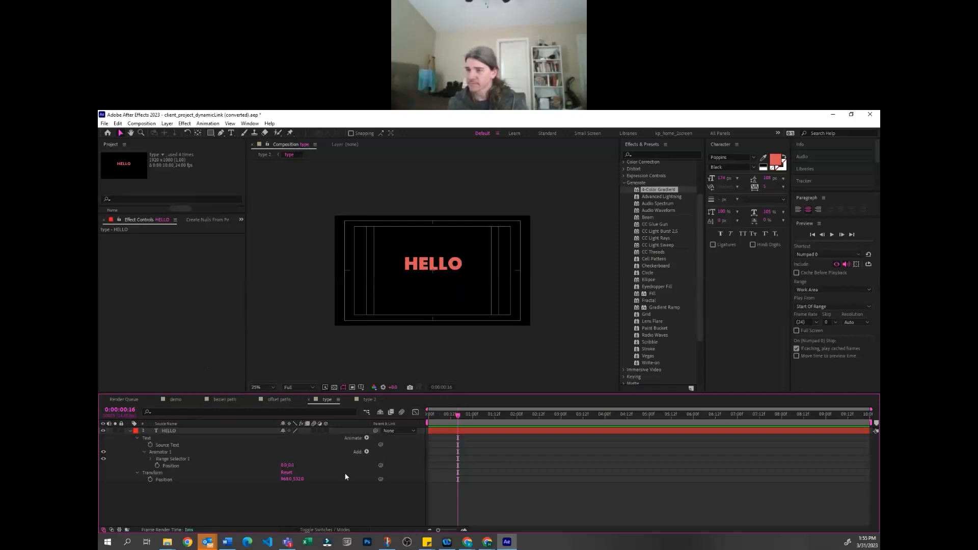
pyautogui.moveTo(288, 467); pyautogui.dragTo(394, 436)
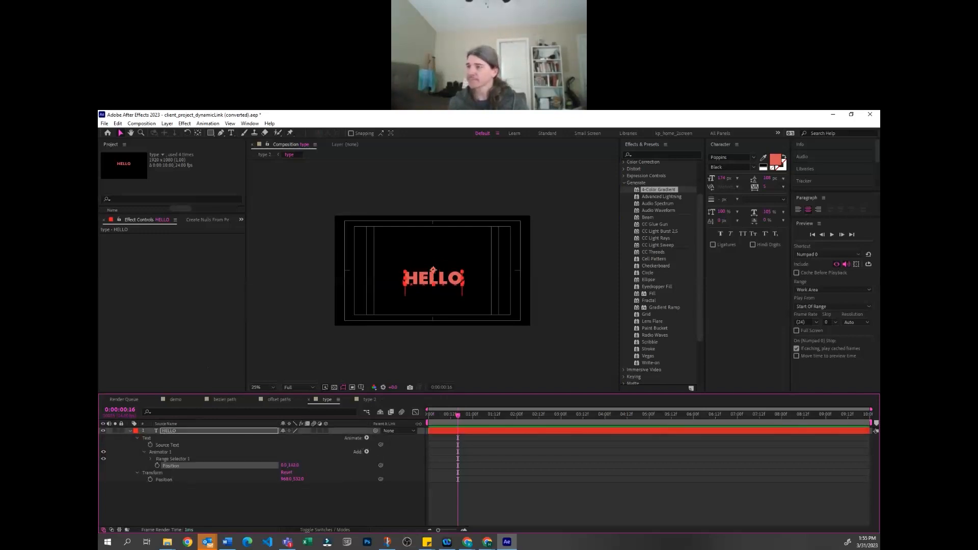
pyautogui.click(472, 496)
pyautogui.press('q')
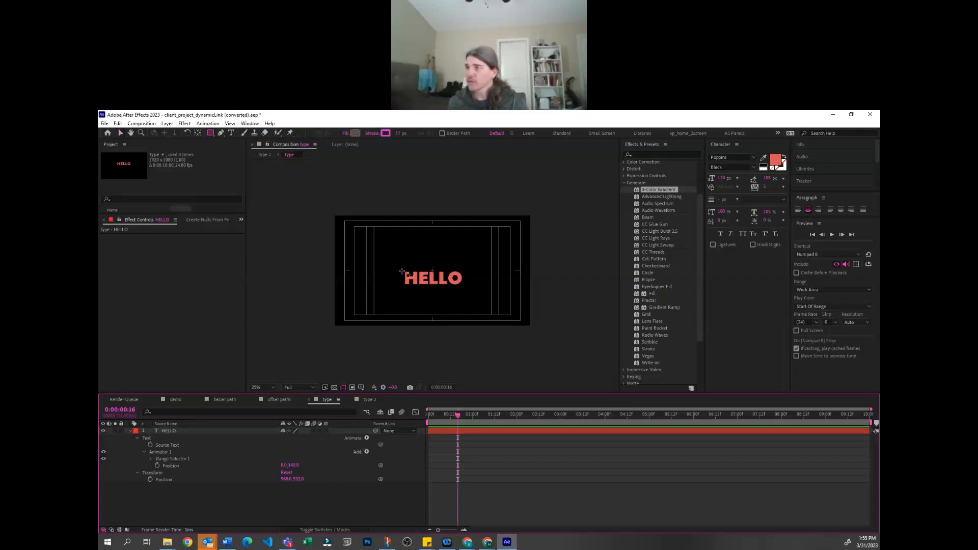
# Keyframe the Range Selector's Start from 0% at frame 0 to about 100% at frame 14
pyautogui.click(150, 459)
pyautogui.moveTo(286, 474); pyautogui.dragTo(304, 466)
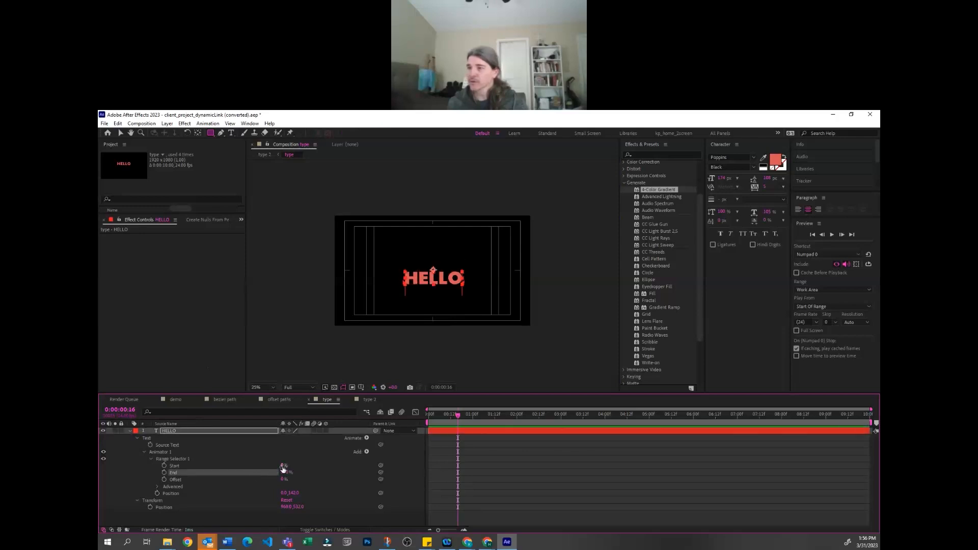
pyautogui.press('Home')
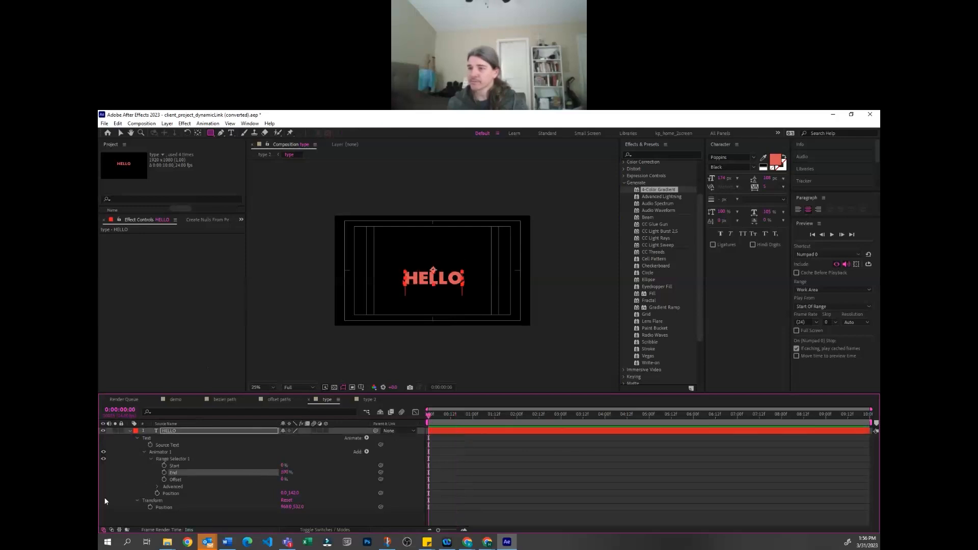
pyautogui.click(164, 465)
pyautogui.moveTo(450, 413); pyautogui.dragTo(454, 413)
pyautogui.moveTo(283, 466); pyautogui.dragTo(362, 449)
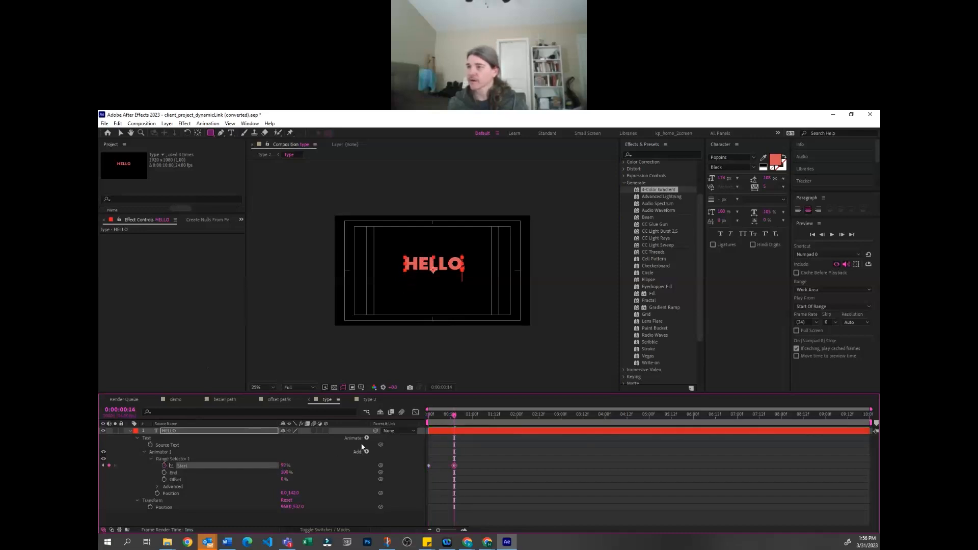
# Draw a rectangular mask around the HELLO letters and step back several frames to check the rise
pyautogui.moveTo(465, 253); pyautogui.dragTo(394, 270)
pyautogui.press('pageup')
pyautogui.press('pageup')
pyautogui.press('pageup')
pyautogui.press('pageup')
pyautogui.press('pageup')
pyautogui.press('pageup')
pyautogui.press('pageup')
pyautogui.press('pageup')
pyautogui.press('pageup')
pyautogui.press('pageup')
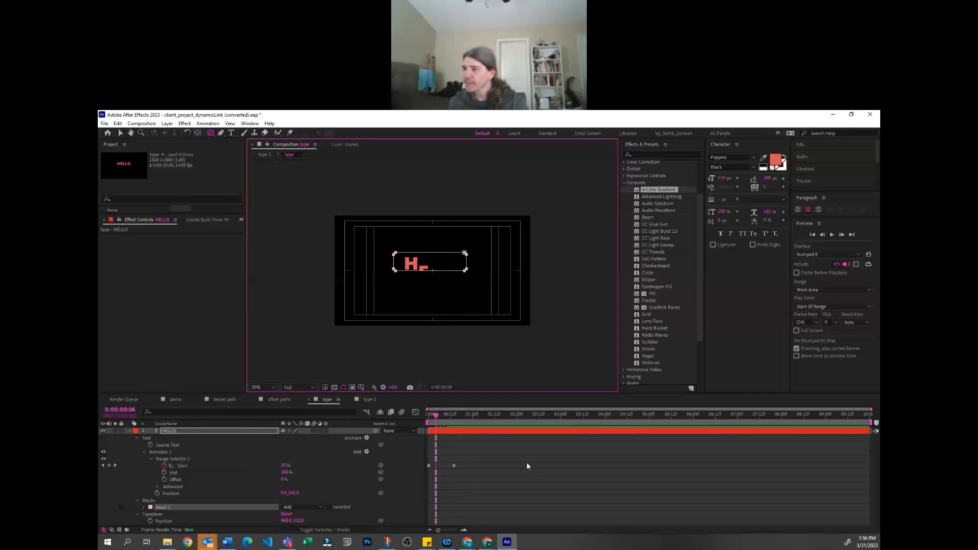
# Return to the type 2 composition and play back the letter-by-letter HELLO reveal with its reflection
pyautogui.click(368, 399)
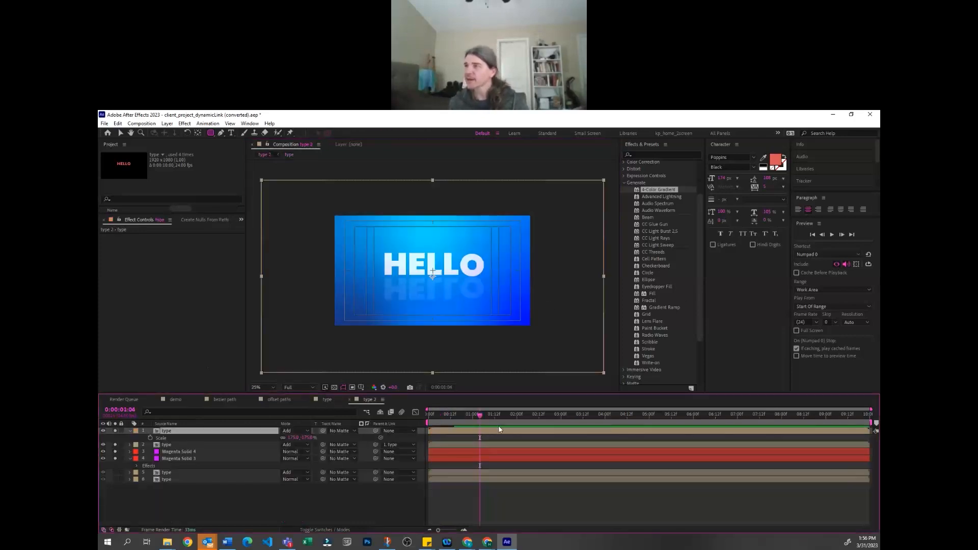
pyautogui.press('space')
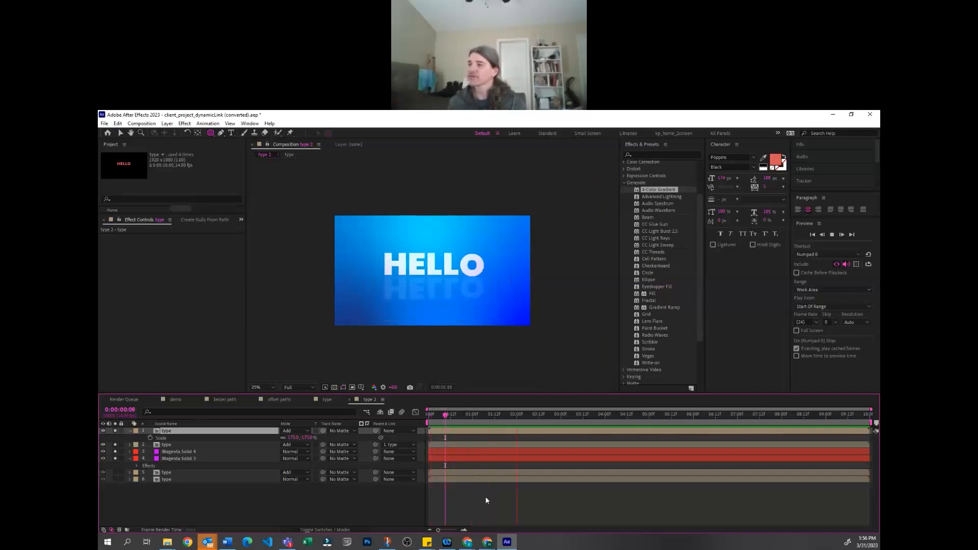
pyautogui.press('space')
# Collapse the Scale property of the uppermost type layer and deselect all layers
pyautogui.click(211, 431)
pyautogui.click(245, 517)
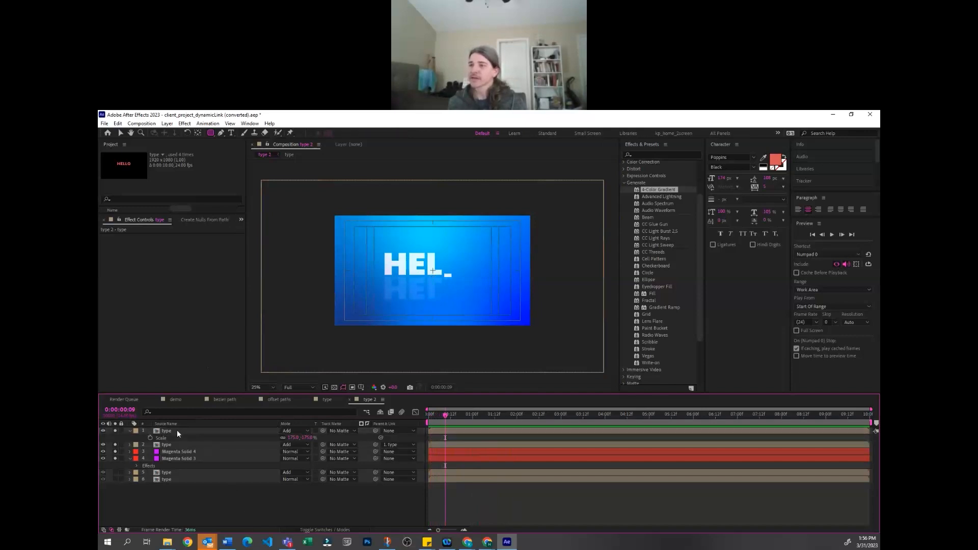
pyautogui.click(186, 432)
pyautogui.click(211, 500)
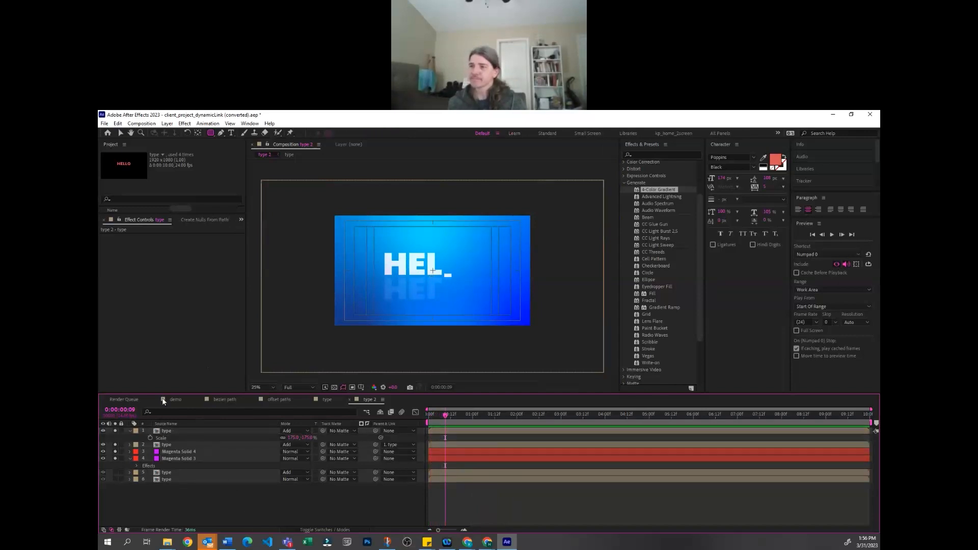
pyautogui.click(173, 430)
pyautogui.press('s')
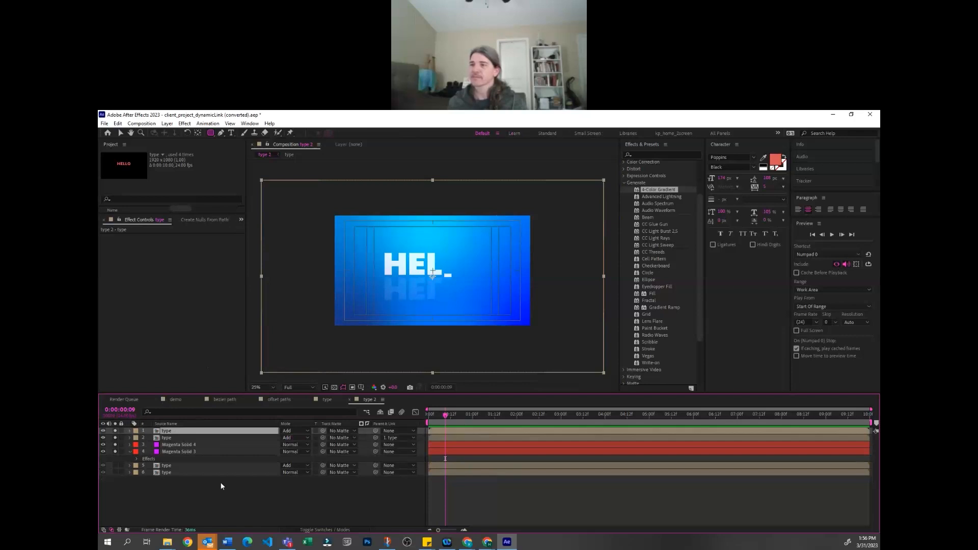
pyautogui.click(209, 439)
pyautogui.click(252, 500)
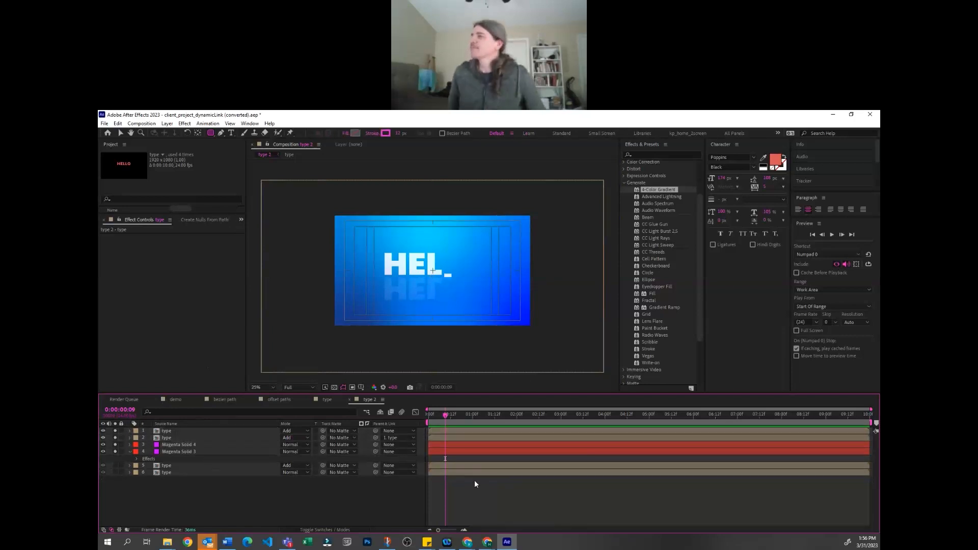
# Try the Turbulent Displace effect from the Distort category on the flipped type layer, and undo it
pyautogui.click(657, 258)
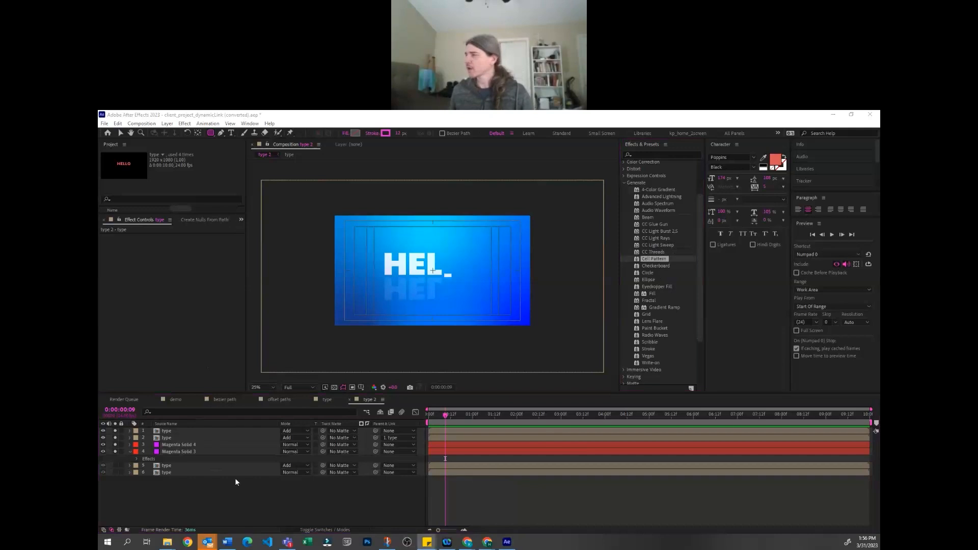
pyautogui.click(216, 431)
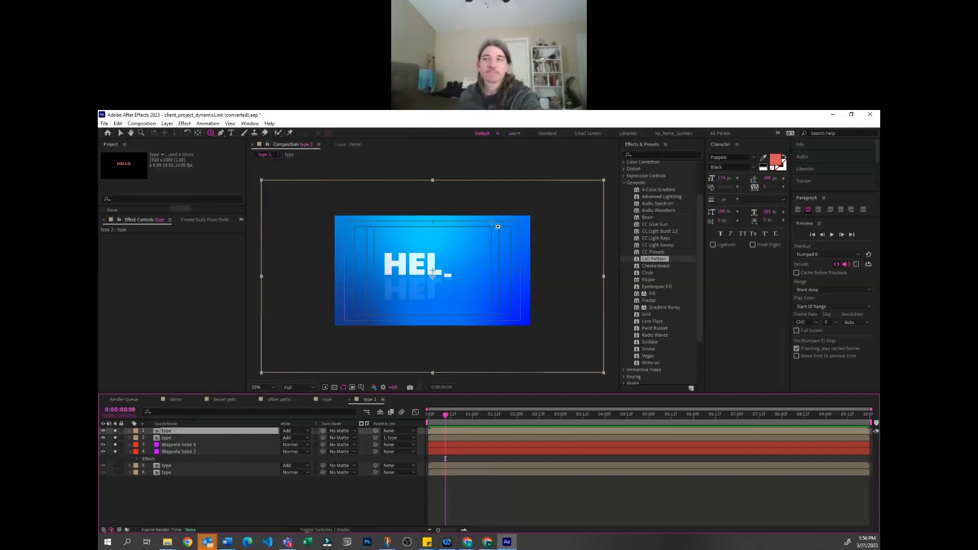
pyautogui.click(622, 182)
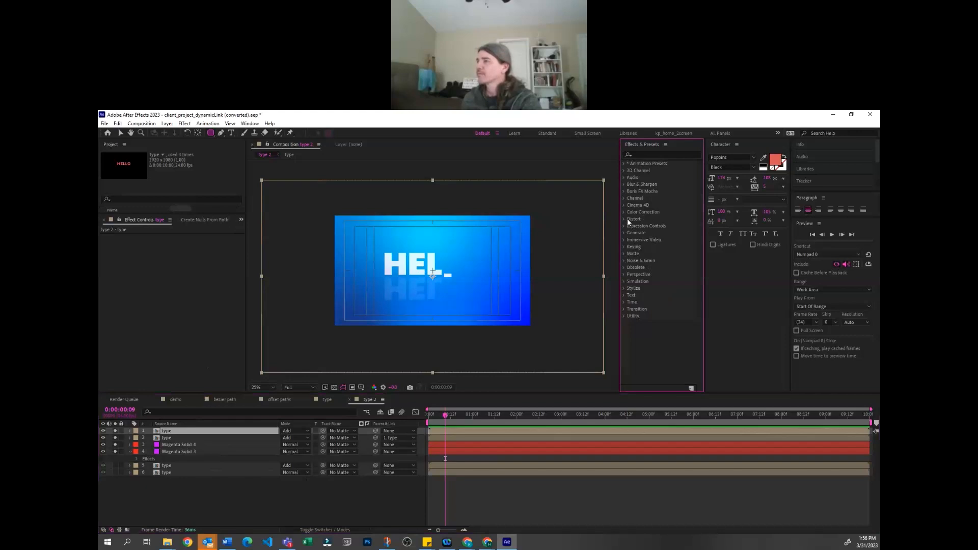
pyautogui.click(622, 218)
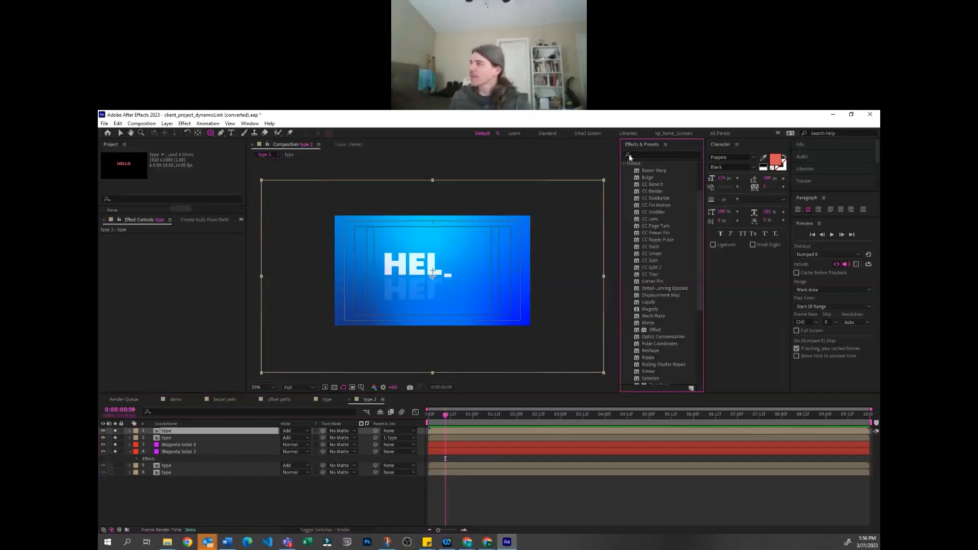
pyautogui.scroll(-4, 655, 368)
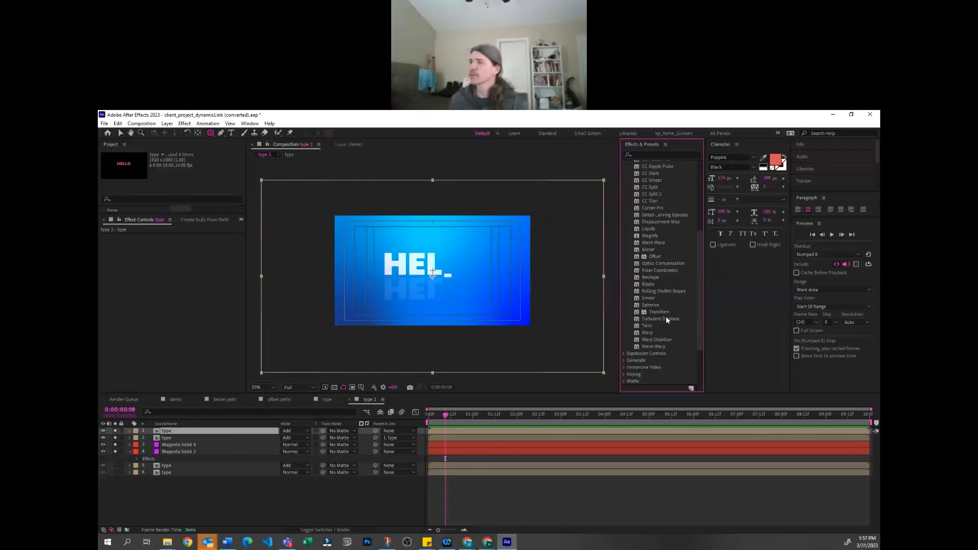
pyautogui.moveTo(665, 318); pyautogui.dragTo(178, 430)
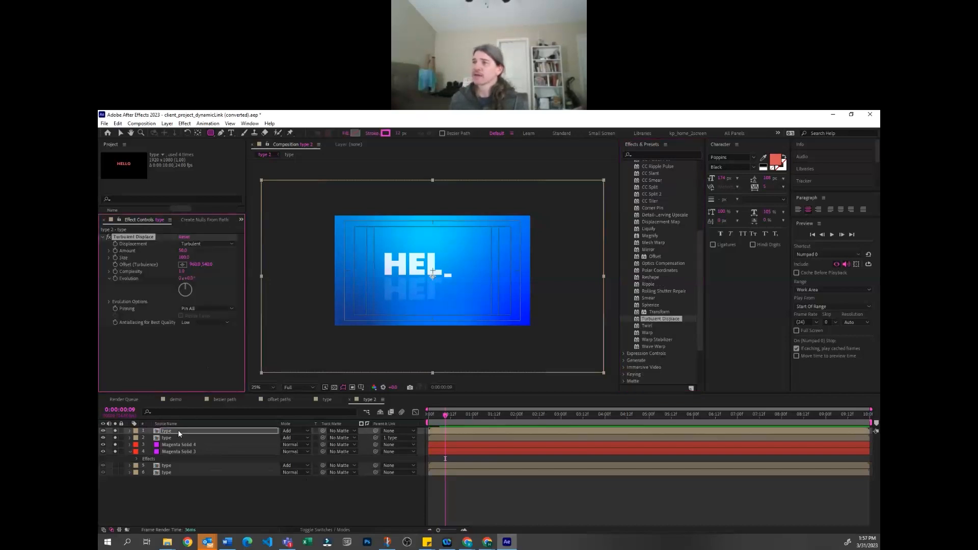
pyautogui.hotkey('ctrl', 'z')
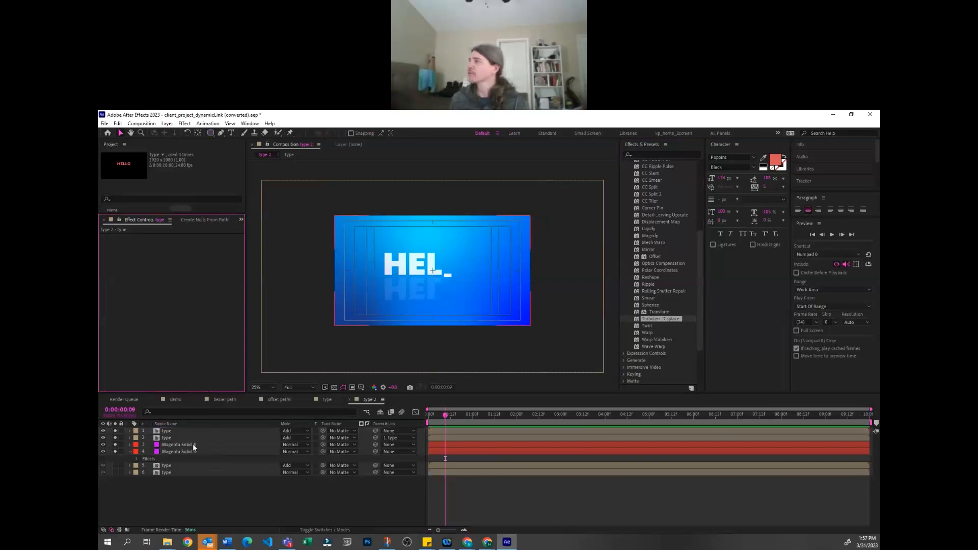
pyautogui.click(502, 512)
# Draw a wide rectangular mask on the flipped type layer, covering only the part of the reflection nearest HELLO
pyautogui.click(185, 431)
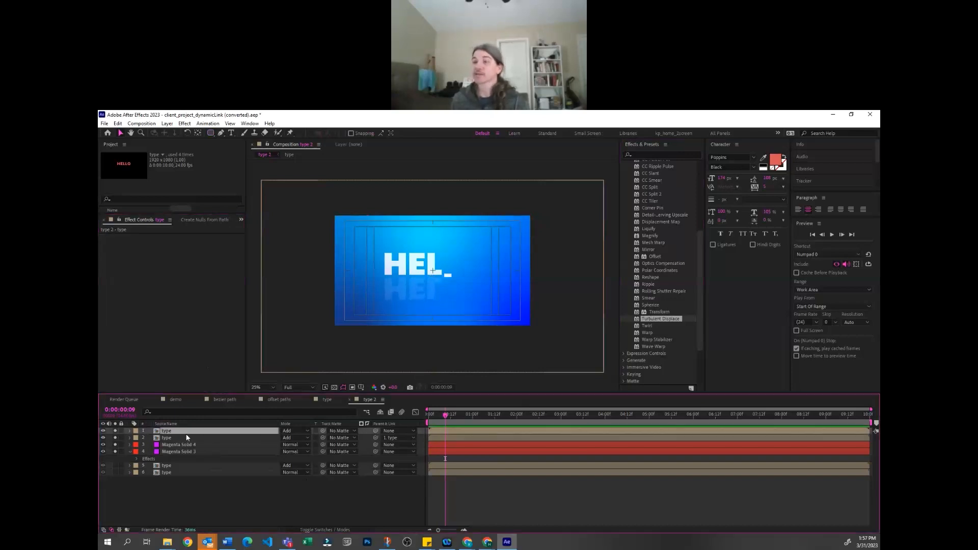
pyautogui.click(186, 437)
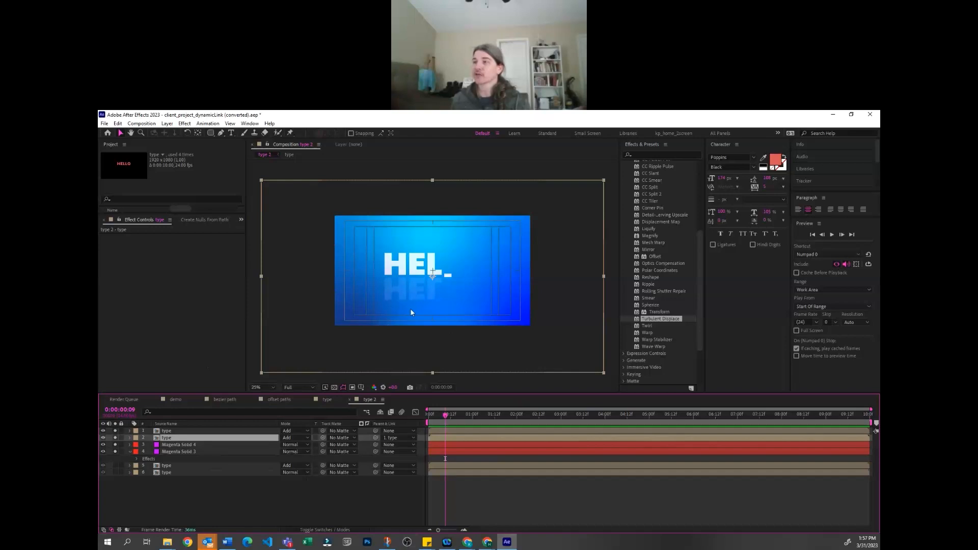
pyautogui.moveTo(211, 133); pyautogui.dragTo(221, 158)
pyautogui.click(240, 133)
pyautogui.moveTo(361, 261); pyautogui.dragTo(499, 297)
pyautogui.hotkey('ctrl', 'z')
pyautogui.click(189, 430)
pyautogui.moveTo(362, 260); pyautogui.dragTo(518, 289)
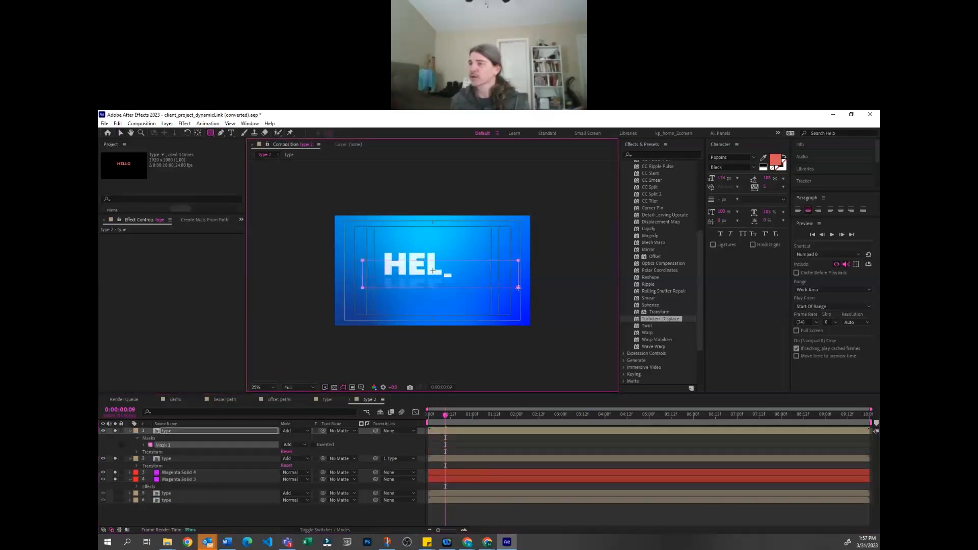
# Set the reflection mask's feather to about 97 pixels vertically and 0 horizontally, and play back the faded reflection
pyautogui.click(143, 445)
pyautogui.moveTo(308, 457); pyautogui.dragTo(357, 457)
pyautogui.click(505, 446)
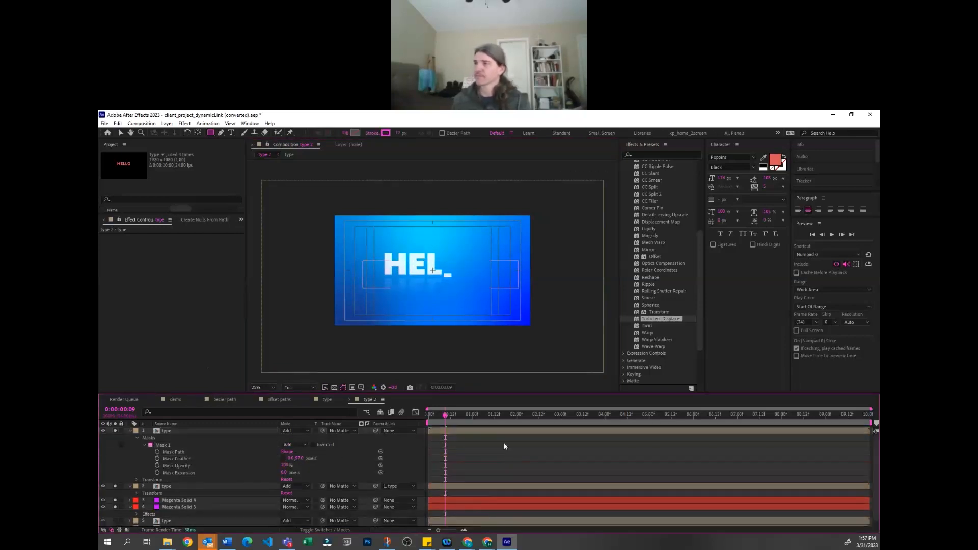
pyautogui.press('space')
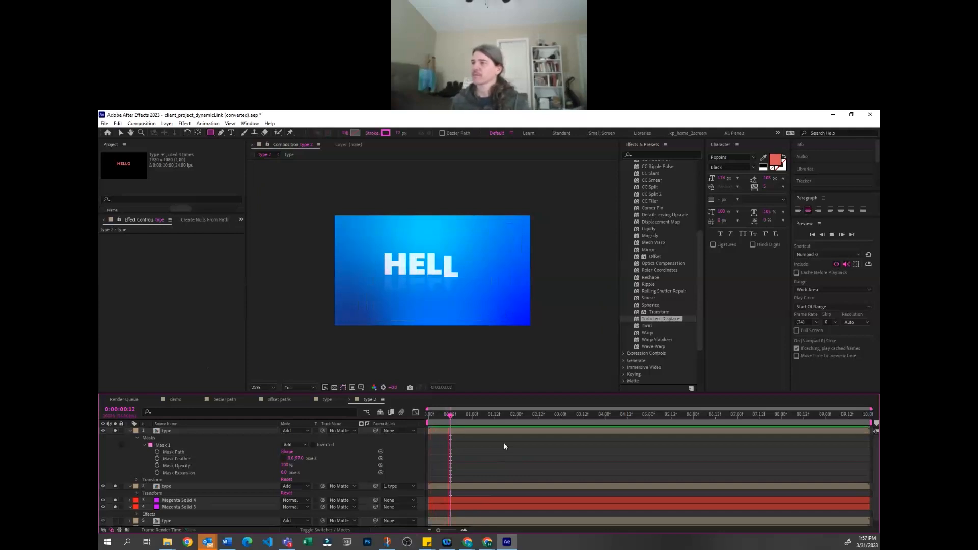
pyautogui.press('space')
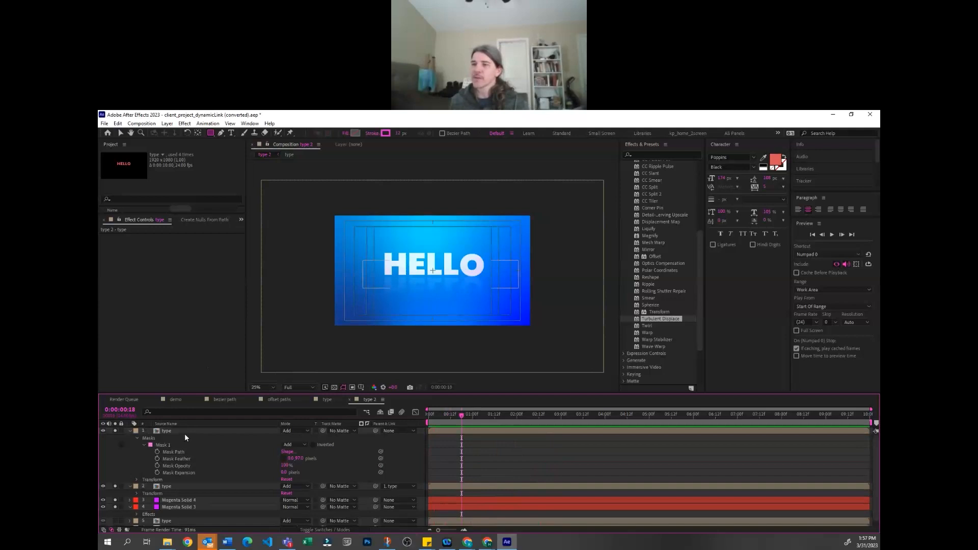
pyautogui.click(184, 432)
pyautogui.click(491, 462)
pyautogui.click(177, 434)
pyautogui.click(191, 485)
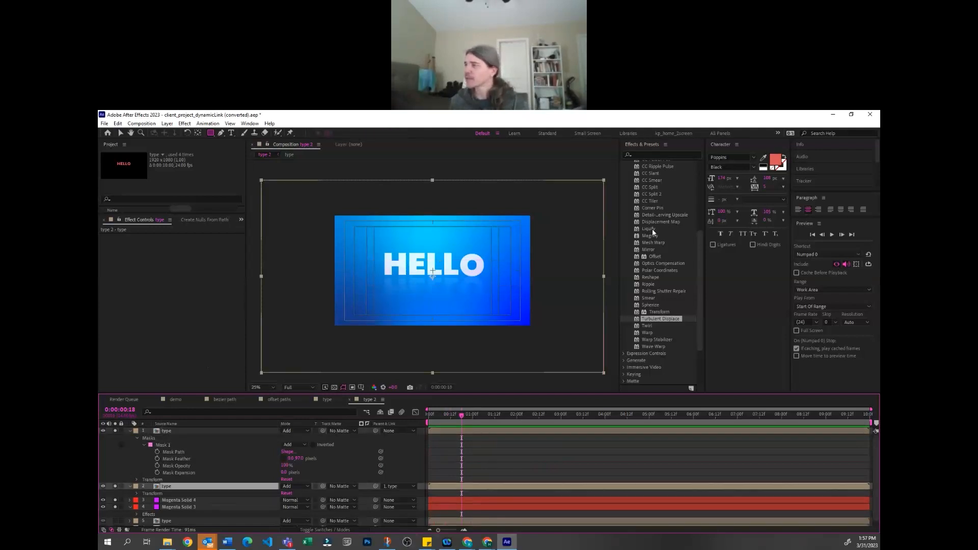
pyautogui.click(586, 452)
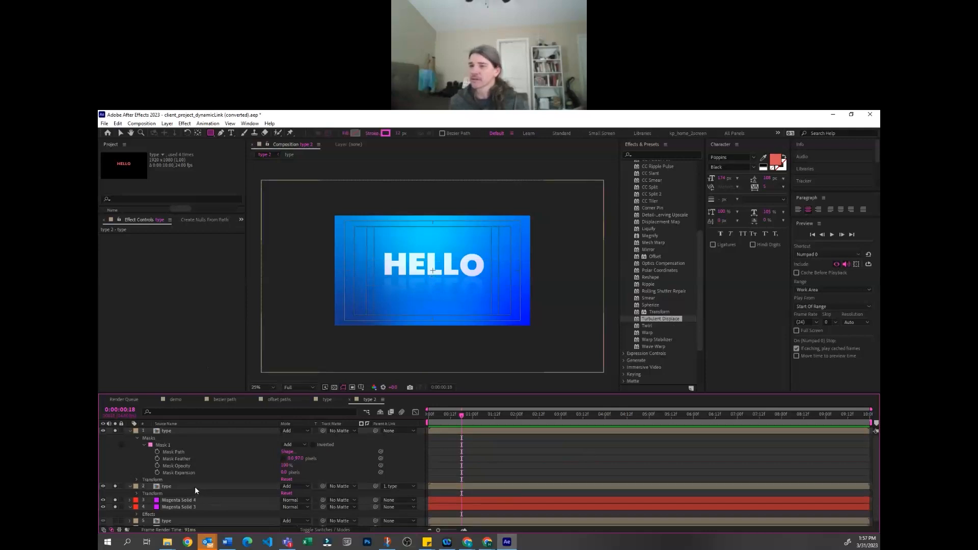
# Duplicate the second type layer and set the upper copy's blending mode to Multiply
pyautogui.click(194, 487)
pyautogui.hotkey('ctrl', 'd')
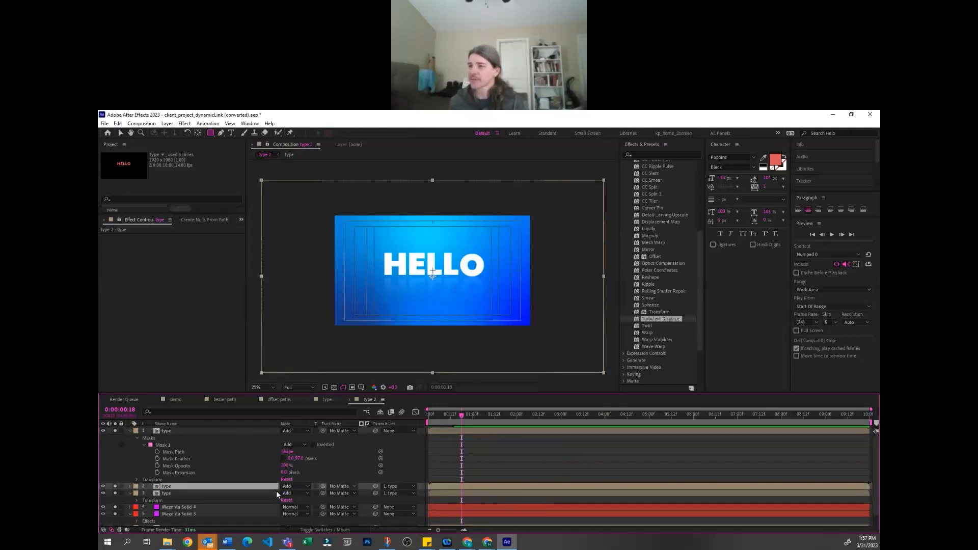
pyautogui.click(286, 487)
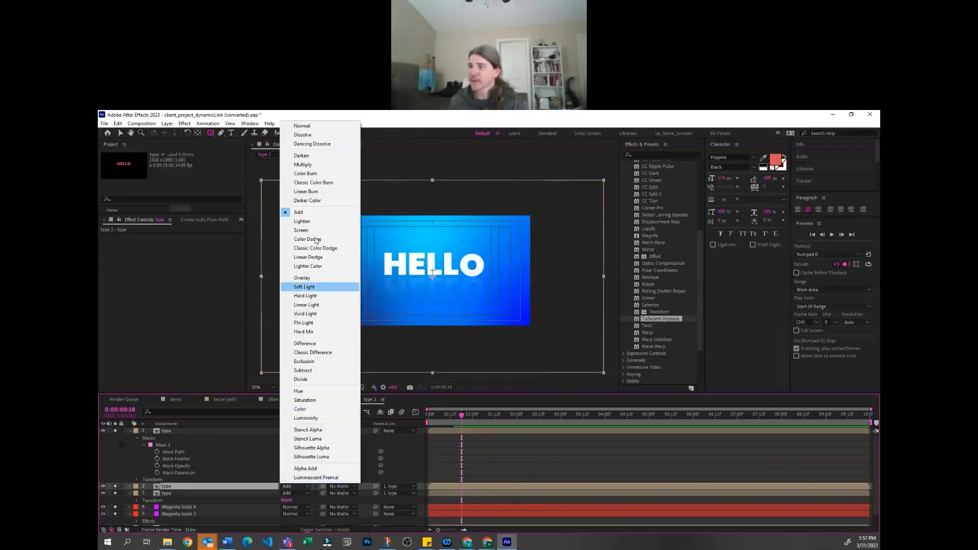
pyautogui.click(319, 164)
# Squash the Multiply type layer vertically to about 4% scale and lower its opacity to about 19% as a thin shadow
pyautogui.press('s')
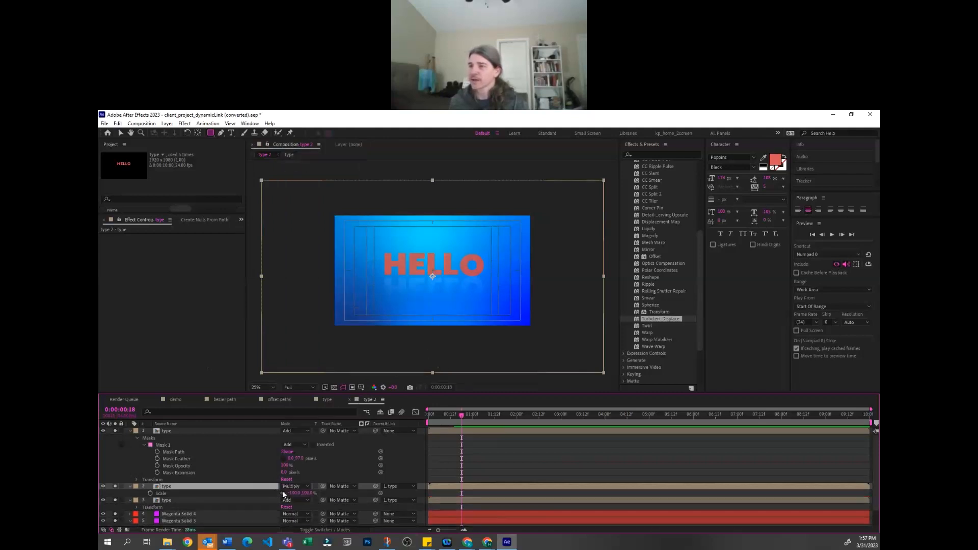
pyautogui.moveTo(293, 493); pyautogui.dragTo(257, 496)
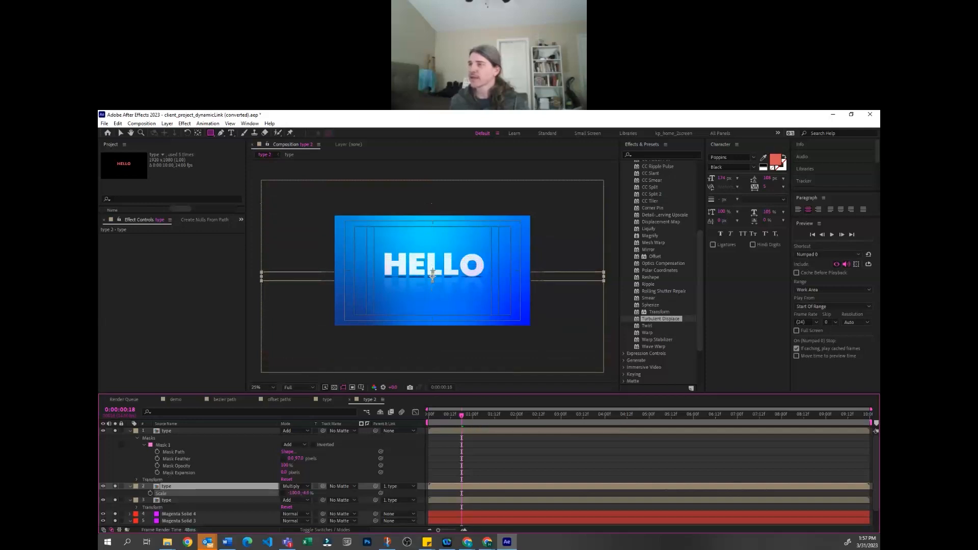
pyautogui.press('t')
pyautogui.moveTo(281, 493); pyautogui.dragTo(261, 503)
# Deselect the layers, switch to the Selection tool and play back the HELLO title with its shadow
pyautogui.click(473, 471)
pyautogui.press('v')
pyautogui.press('space')
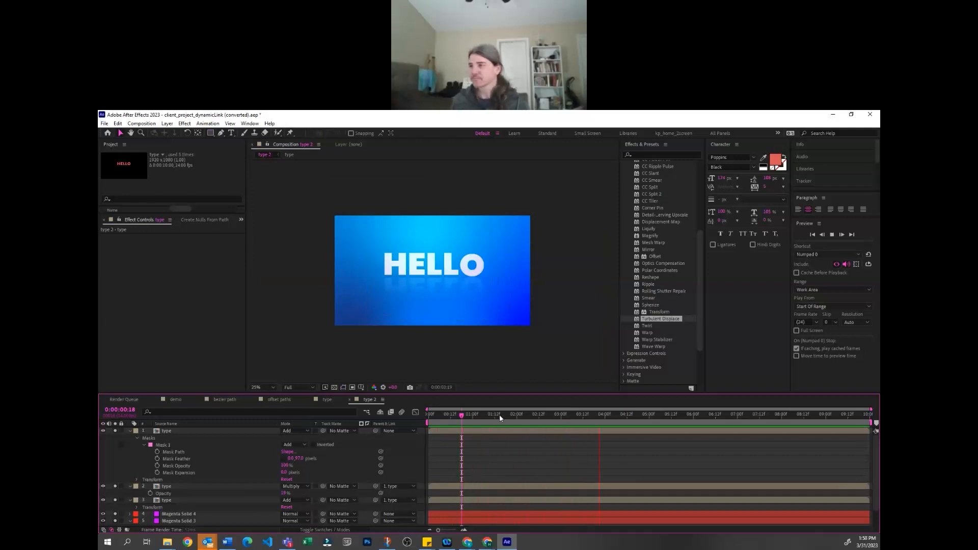
pyautogui.press('space')
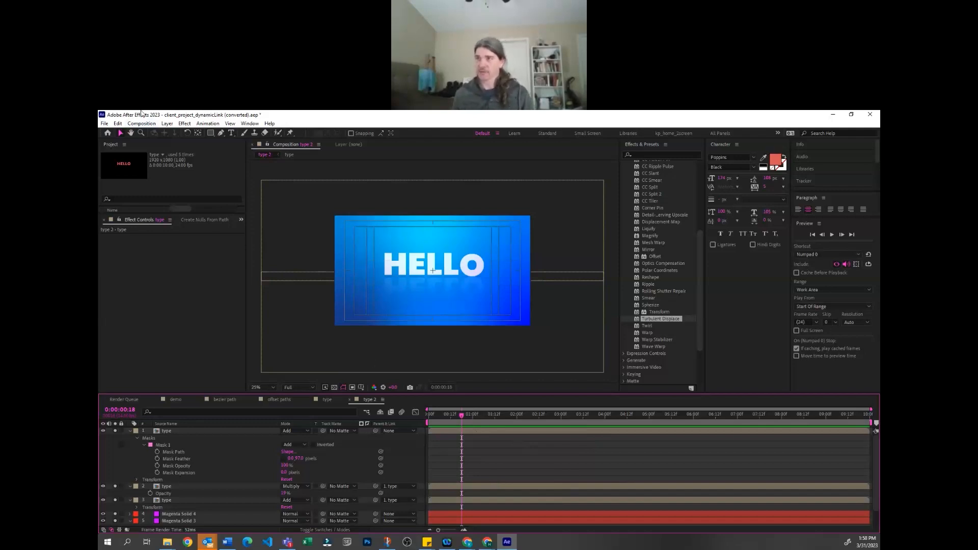
pyautogui.click(167, 124)
pyautogui.moveTo(148, 125)
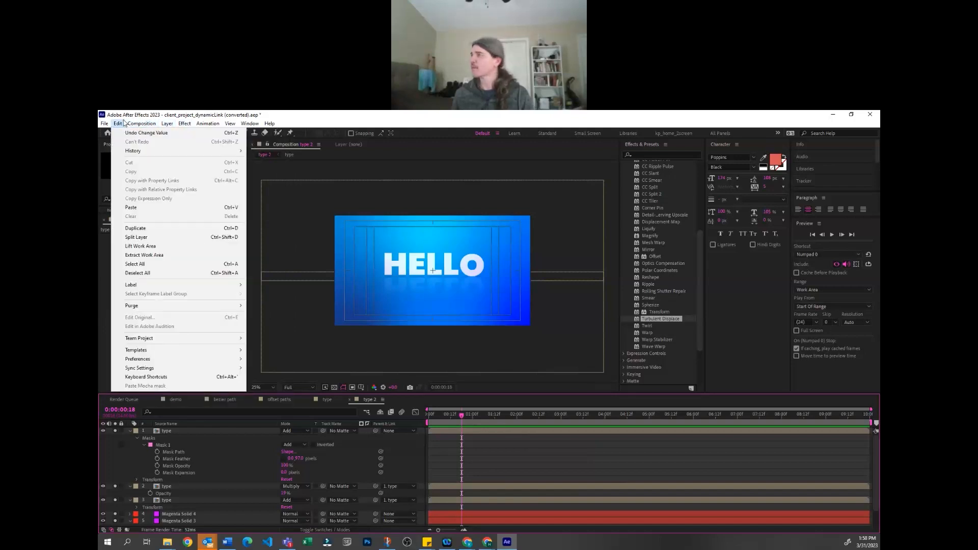
pyautogui.click(163, 114)
# Save the project to the Desktop folder under a file name starting with "worksho"
pyautogui.hotkey('ctrl', 's')
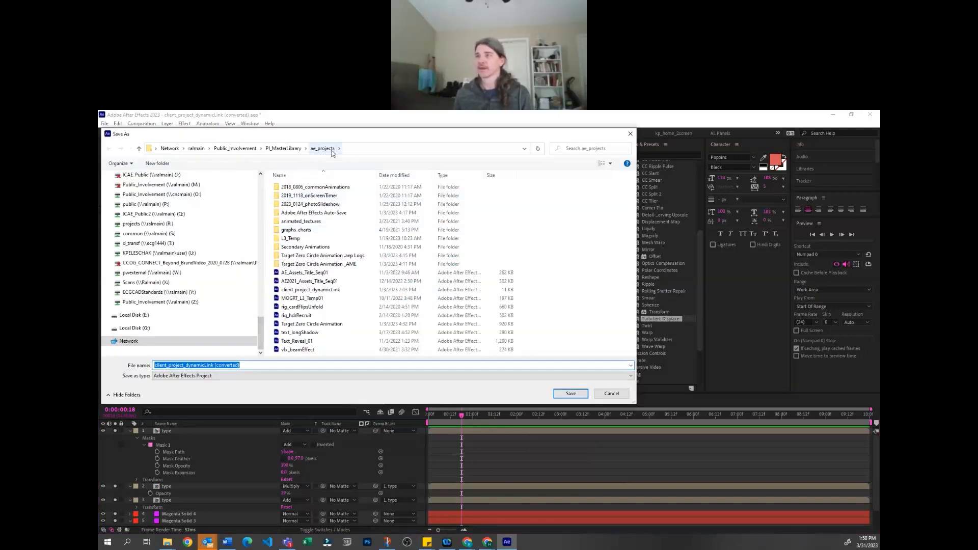
pyautogui.scroll(7, 192, 246)
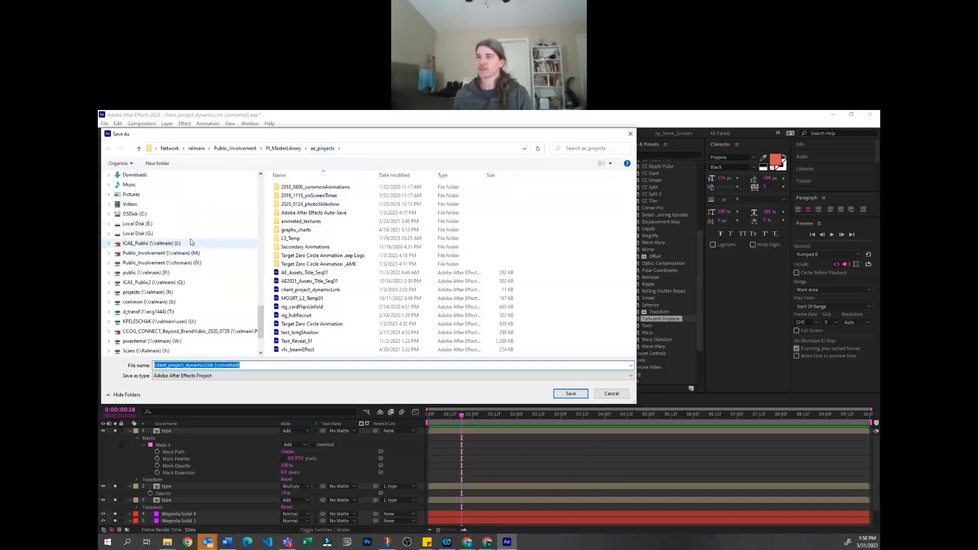
pyautogui.click(145, 306)
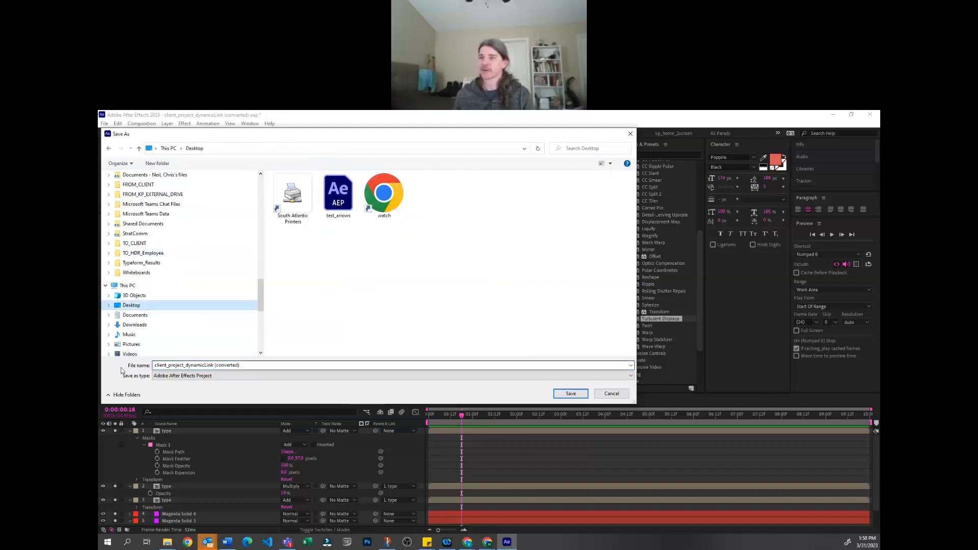
pyautogui.write('worksho')
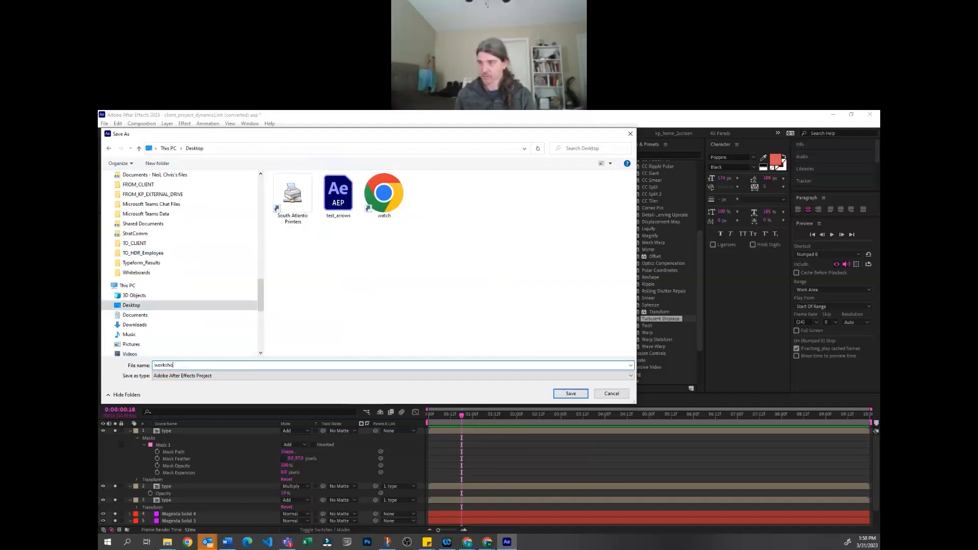